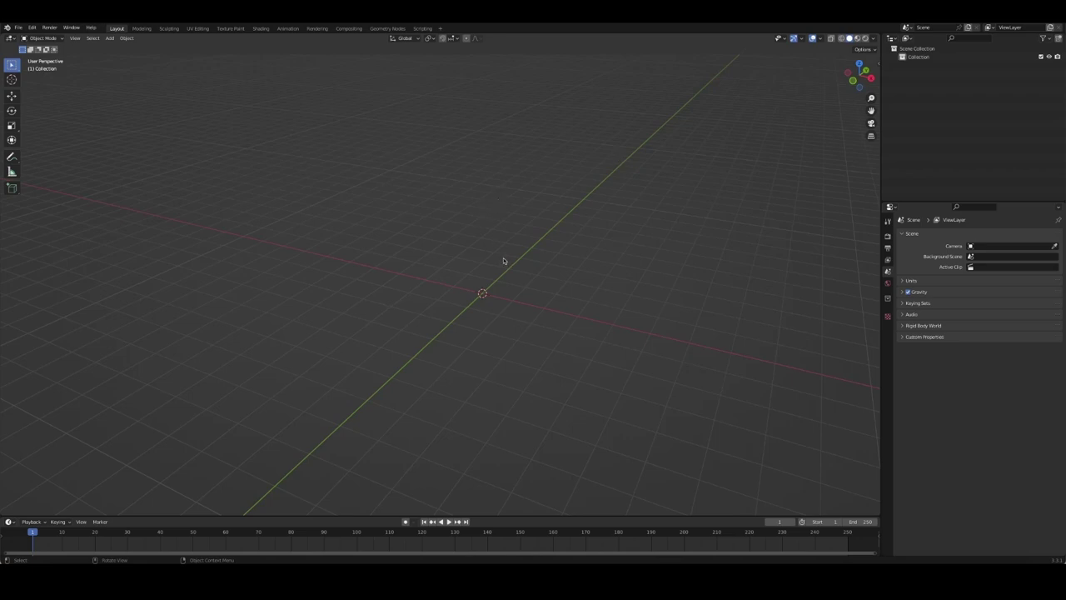
Add a cube and raise it to about Z 2.5 m above the grid
key(shift+a)
click(549, 267)
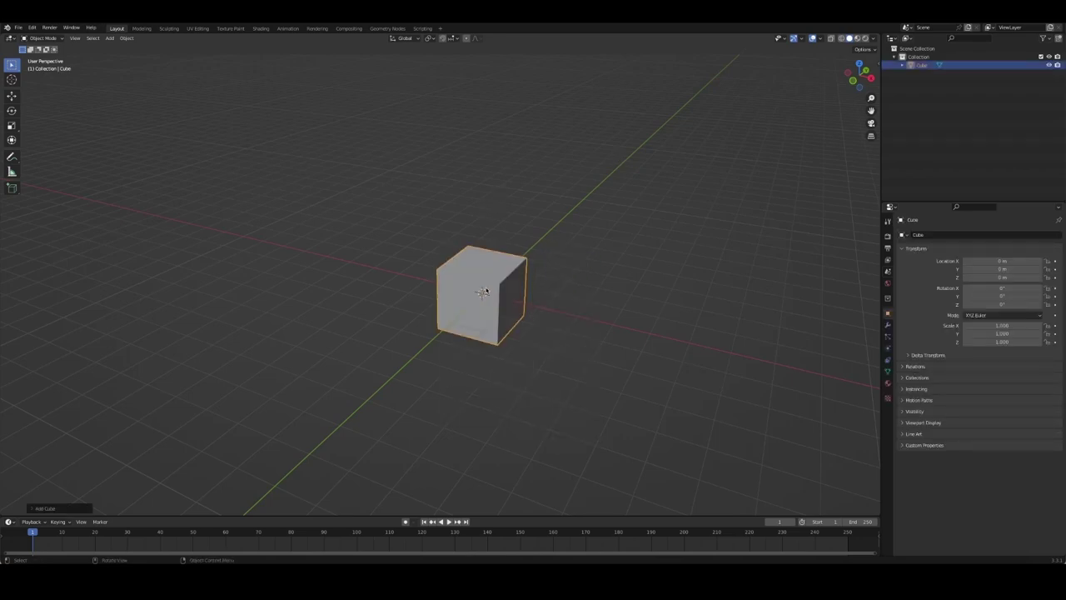
middle_drag(484, 291, 532, 287)
click(12, 110)
click(11, 96)
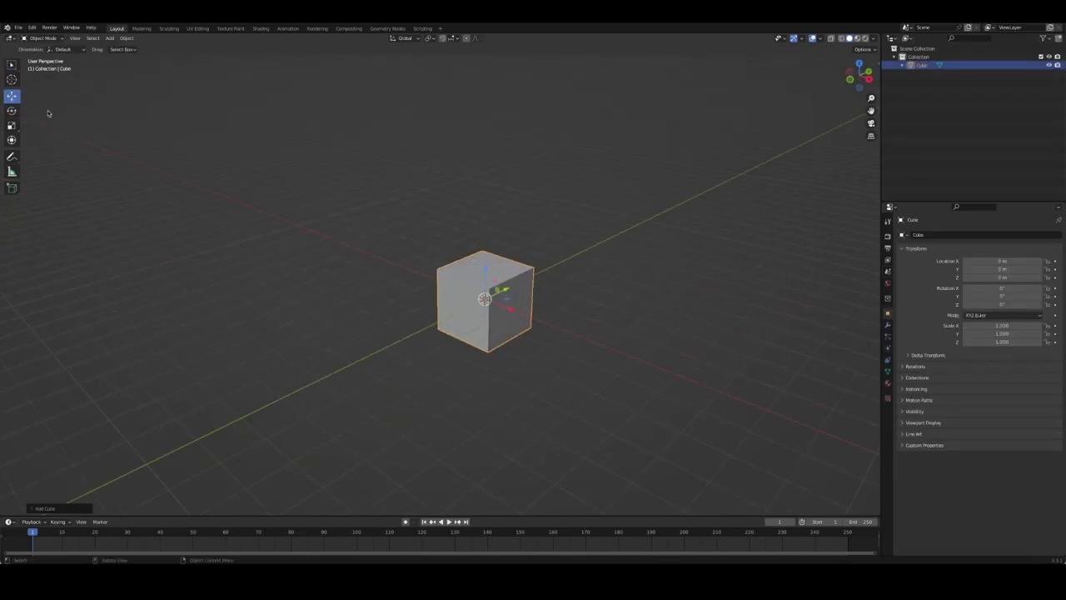
drag(489, 275, 491, 191)
key(KP_5)
key(KP_1)
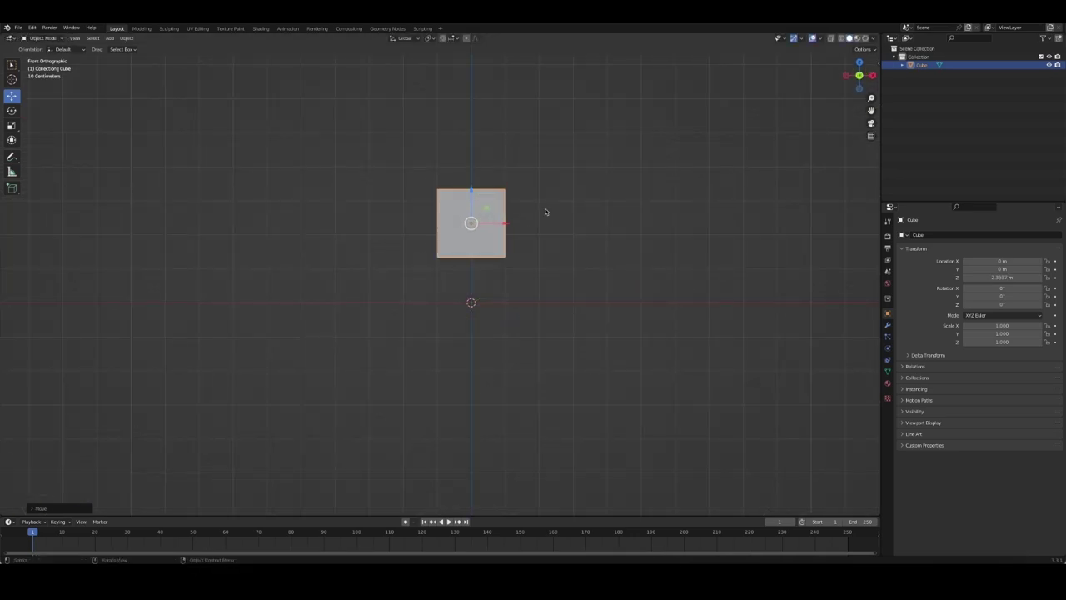
Stretch the cube's mesh vertically into a tall block
key(Tab)
key(s)
key(z)
click(517, 191)
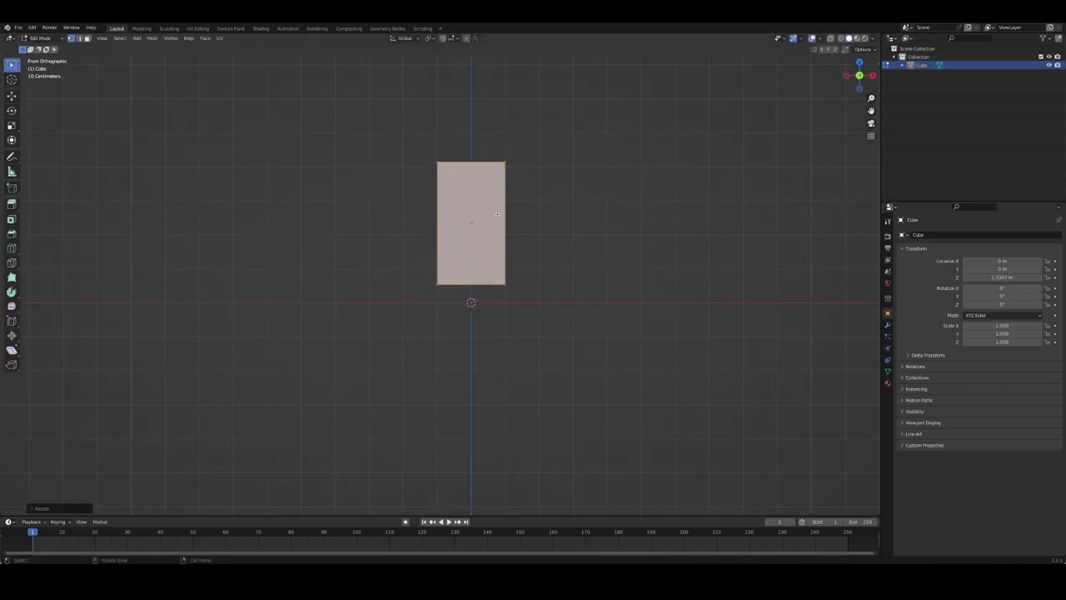
mouse_move(516, 191)
middle_down()
mouse_move(644, 274)
mouse_move(555, 231)
mouse_move(492, 172)
middle_up()
key(s)
key(Escape)
Taper the block by shrinking its top face
click(493, 173)
key(s)
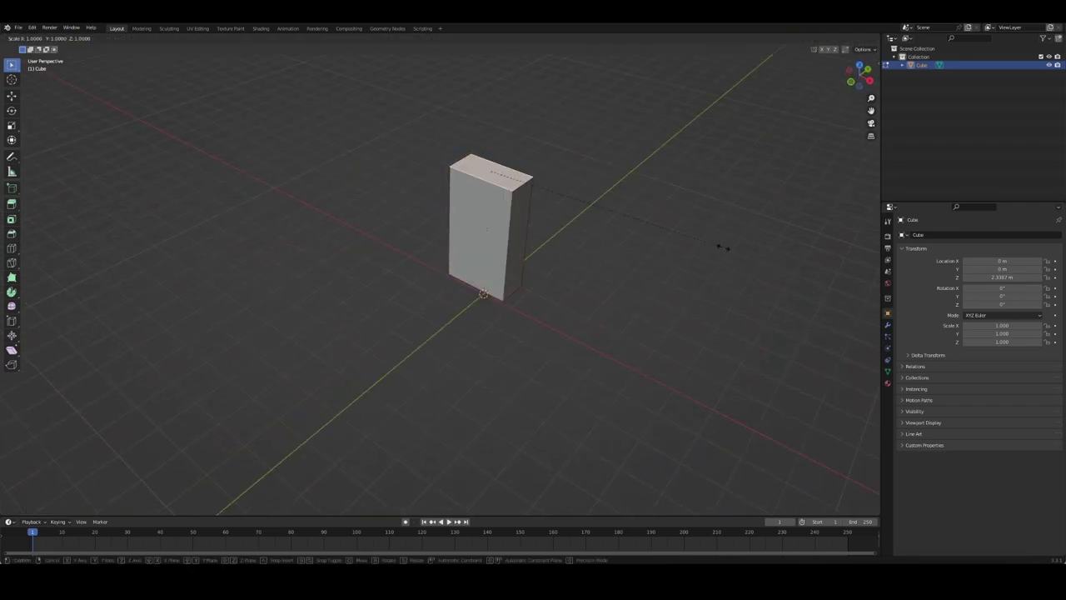
click(659, 226)
mouse_move(659, 226)
middle_down()
mouse_move(630, 216)
mouse_move(647, 219)
mouse_move(474, 258)
mouse_move(436, 207)
middle_up()
click(430, 196)
right_click(429, 169)
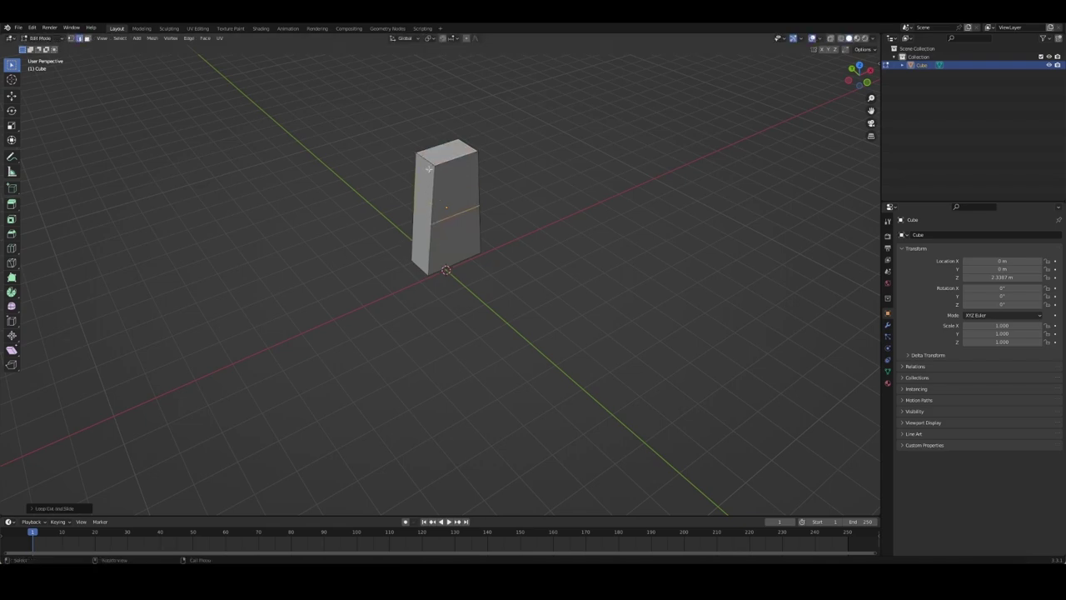
key(ctrl+z)
Round the block with level-2 subdivision and Shade Smooth, showing the transform sidebar
key(Tab)
mouse_move(554, 216)
middle_down()
mouse_move(609, 263)
mouse_move(526, 218)
middle_up()
key(ctrl+2)
right_click(483, 201)
click(483, 202)
key(Tab)
mouse_move(633, 312)
middle_down()
mouse_move(561, 245)
mouse_move(539, 251)
middle_up()
key(n)
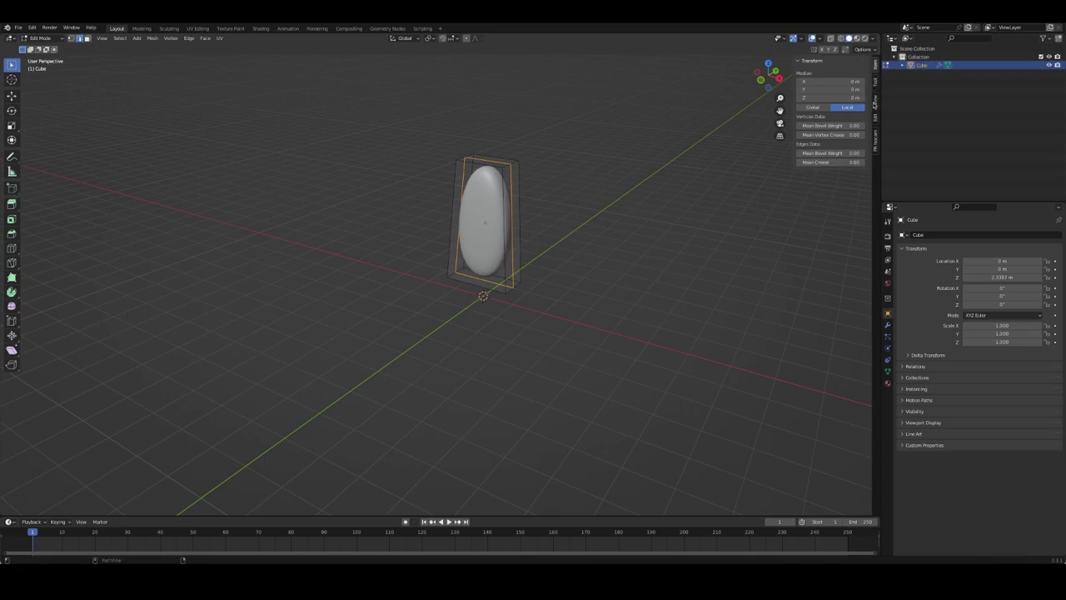
Add an edge loop near the bottom of the capsule
click(875, 99)
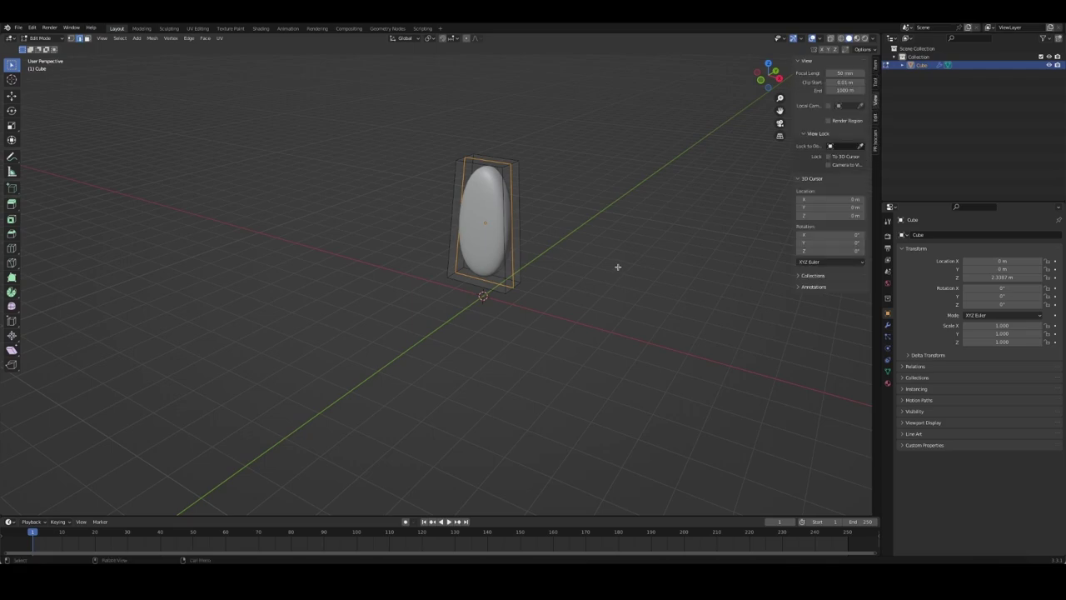
click(875, 64)
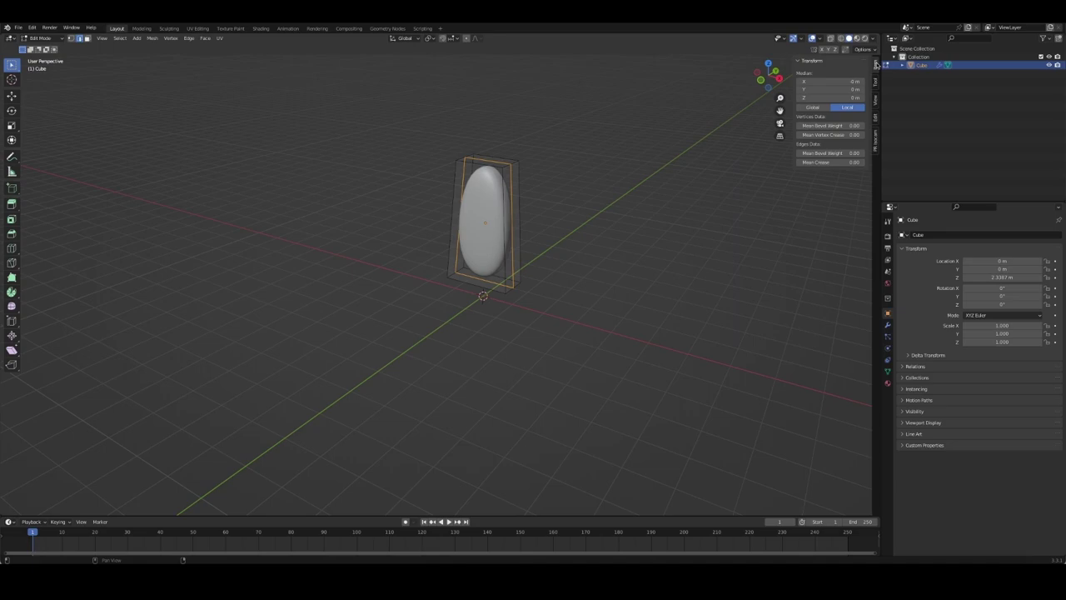
key(Tab)
key(Tab)
mouse_move(575, 240)
middle_down()
mouse_move(553, 214)
mouse_move(499, 216)
middle_up()
key(ctrl+r)
click(487, 208)
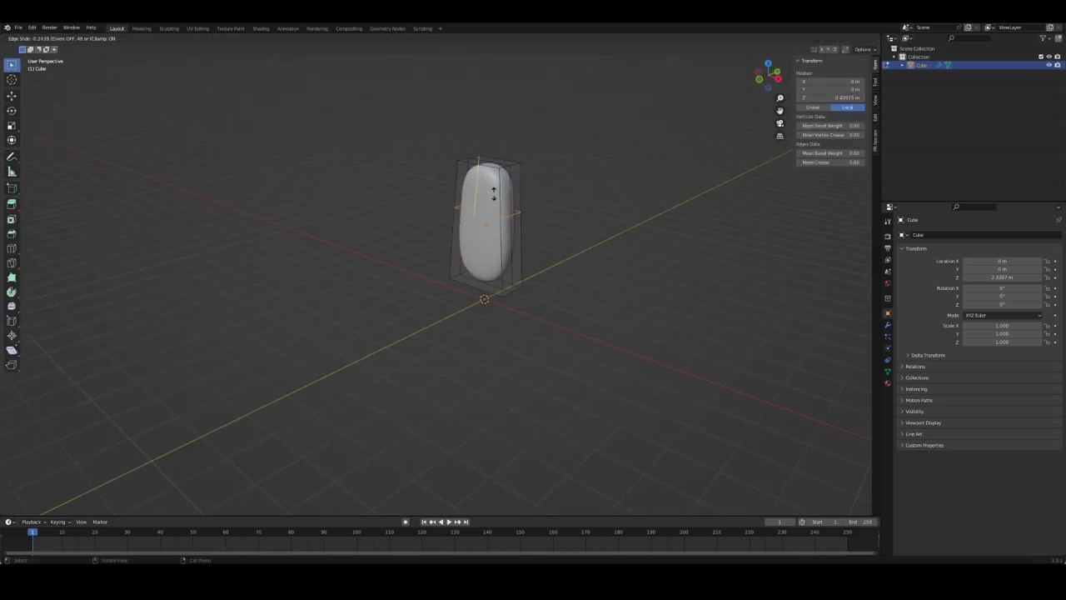
click(494, 200)
key(ctrl+r)
key(Escape)
Raise the ice body to Z 3.0245 m
key(Tab)
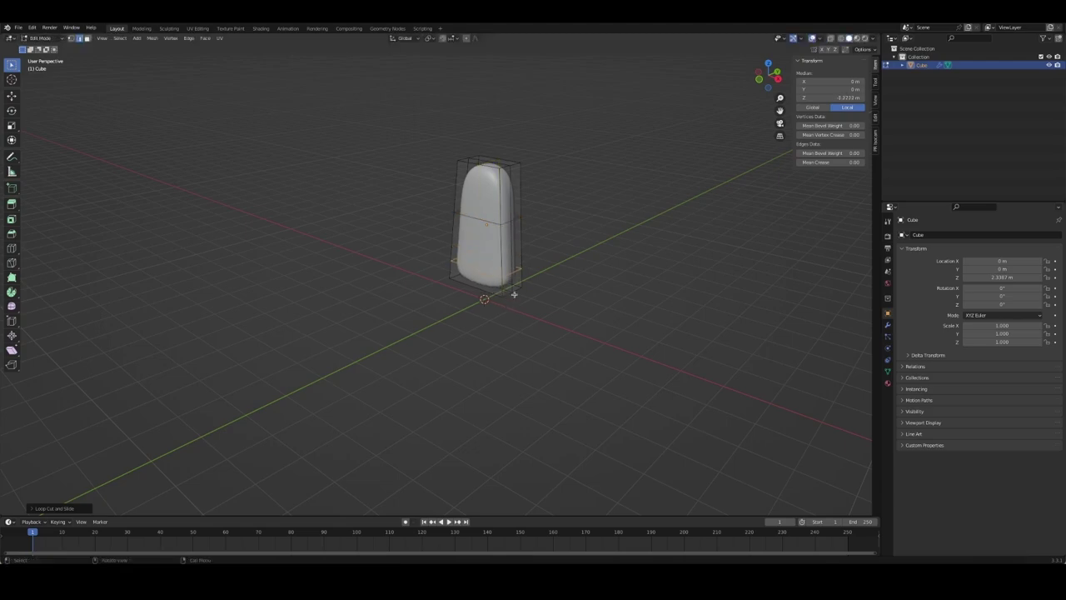
mouse_move(494, 285)
middle_down()
mouse_move(571, 263)
mouse_move(550, 258)
mouse_move(583, 255)
mouse_move(596, 238)
middle_up()
key(KP_1)
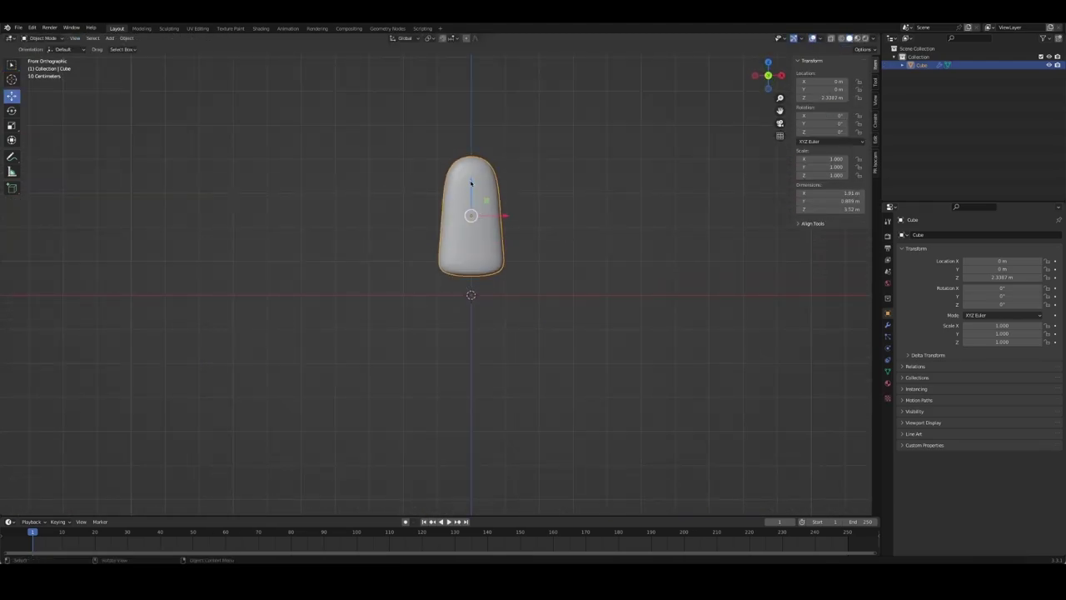
drag(472, 182, 471, 159)
mouse_move(644, 188)
middle_down()
mouse_move(603, 246)
mouse_move(489, 196)
middle_up()
Dissolve the selected edge loop and box-select the top part of the cage
key(Tab)
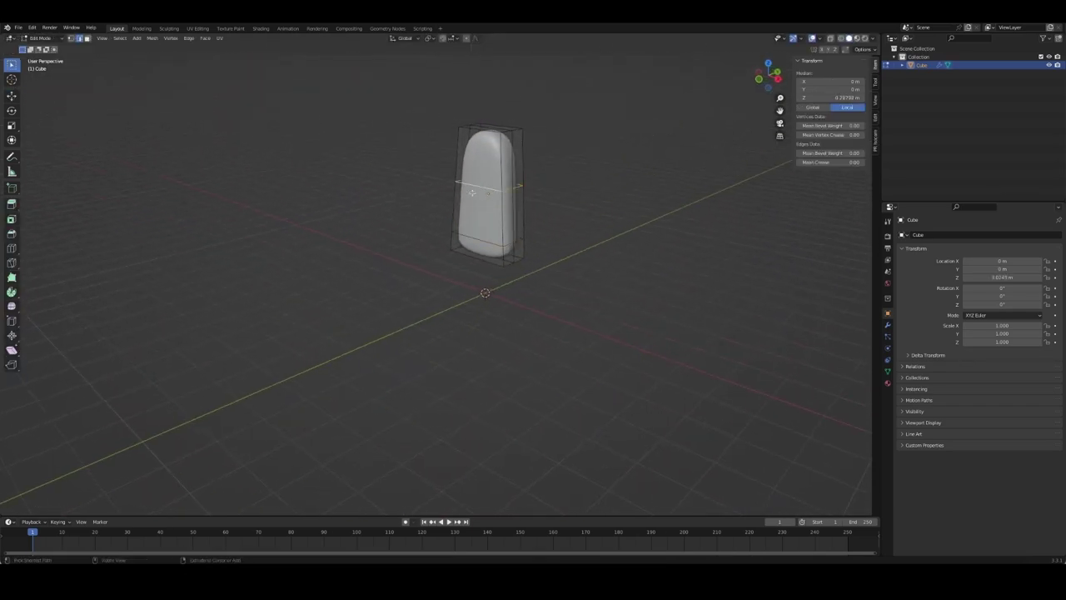
key(ctrl+x)
mouse_move(583, 178)
middle_down()
mouse_move(517, 204)
mouse_move(493, 196)
mouse_move(588, 188)
mouse_move(477, 131)
middle_up()
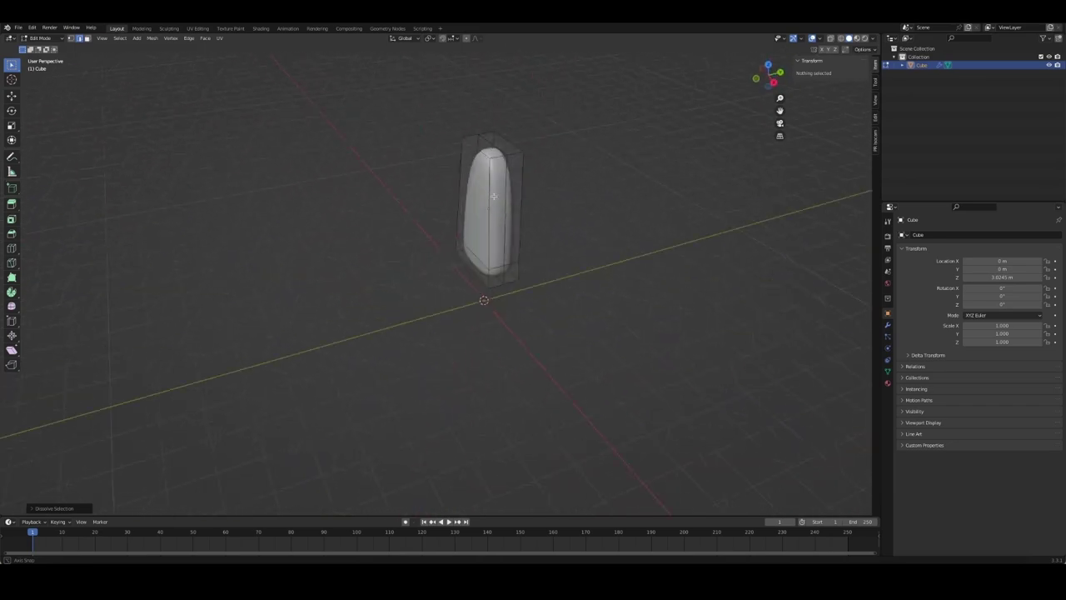
click(454, 130)
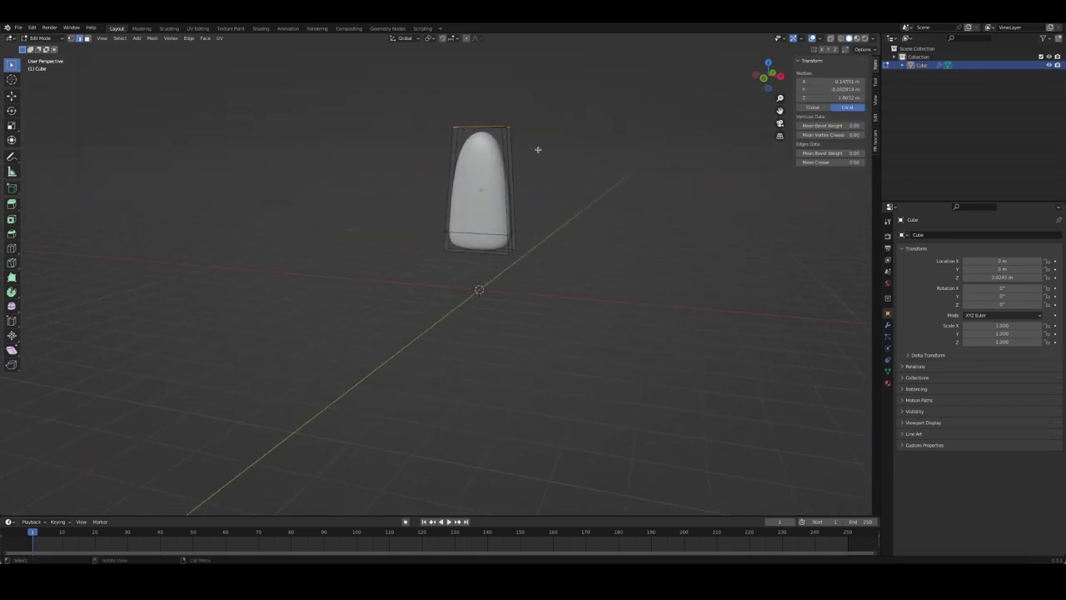
drag(417, 107, 657, 162)
key(KP_1)
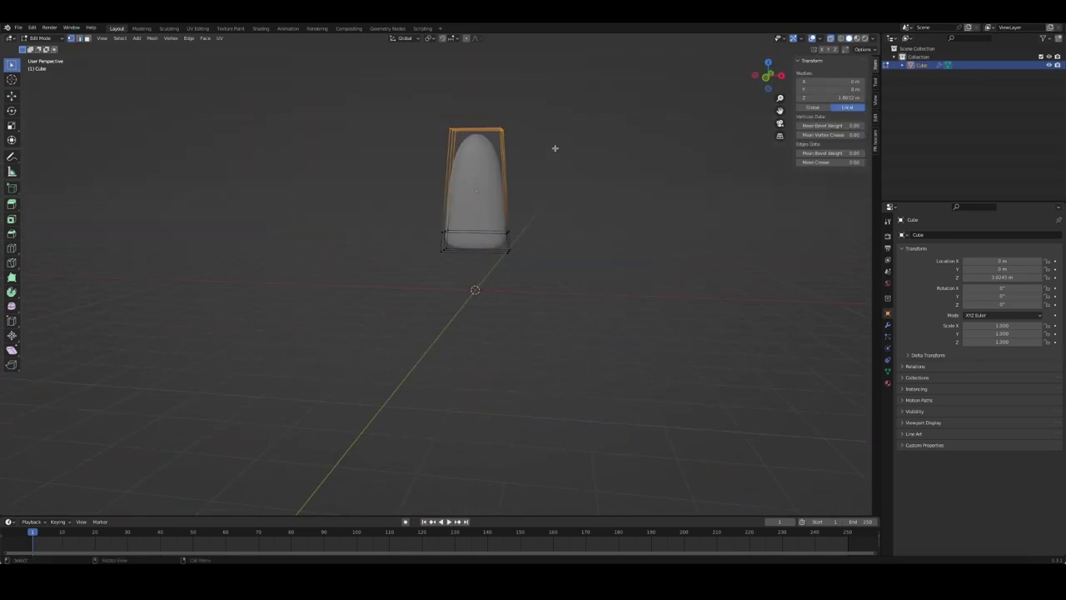
Lower the top vertices and widen the body along X into a squat dome
key(g)
key(z)
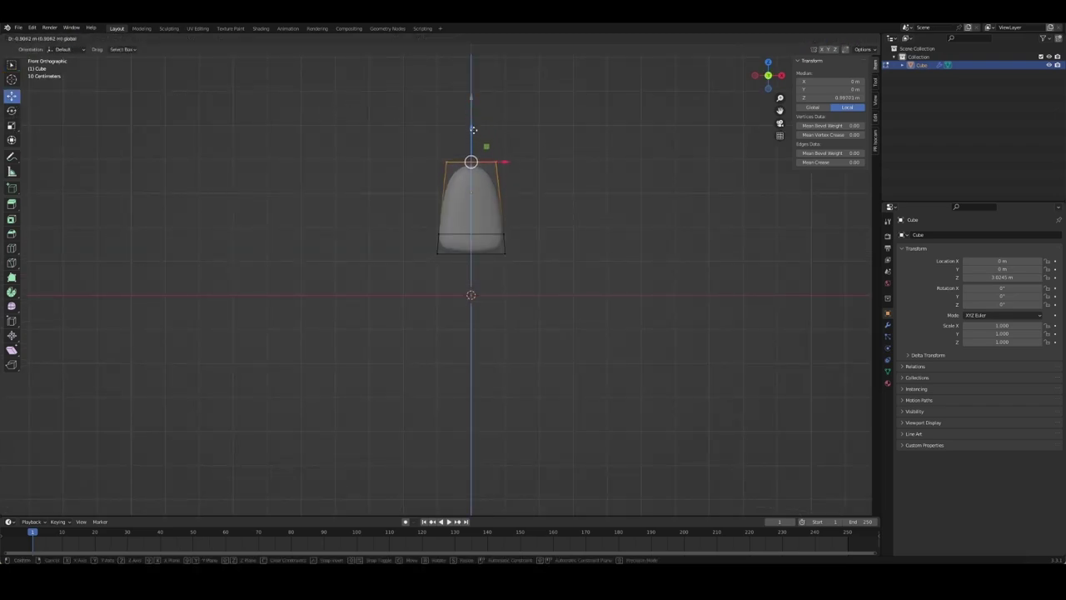
click(590, 164)
key(s)
key(x)
click(607, 164)
key(Tab)
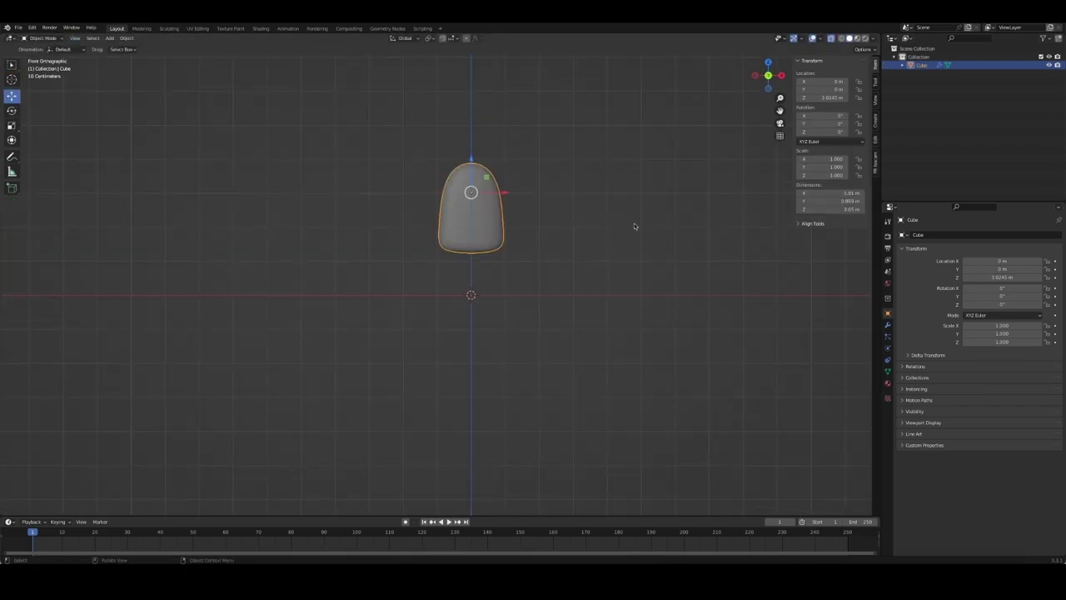
mouse_move(635, 226)
middle_down()
mouse_move(524, 242)
mouse_move(556, 216)
mouse_move(548, 209)
mouse_move(505, 271)
mouse_move(536, 275)
middle_up()
key(Tab)
key(Tab)
click(557, 216)
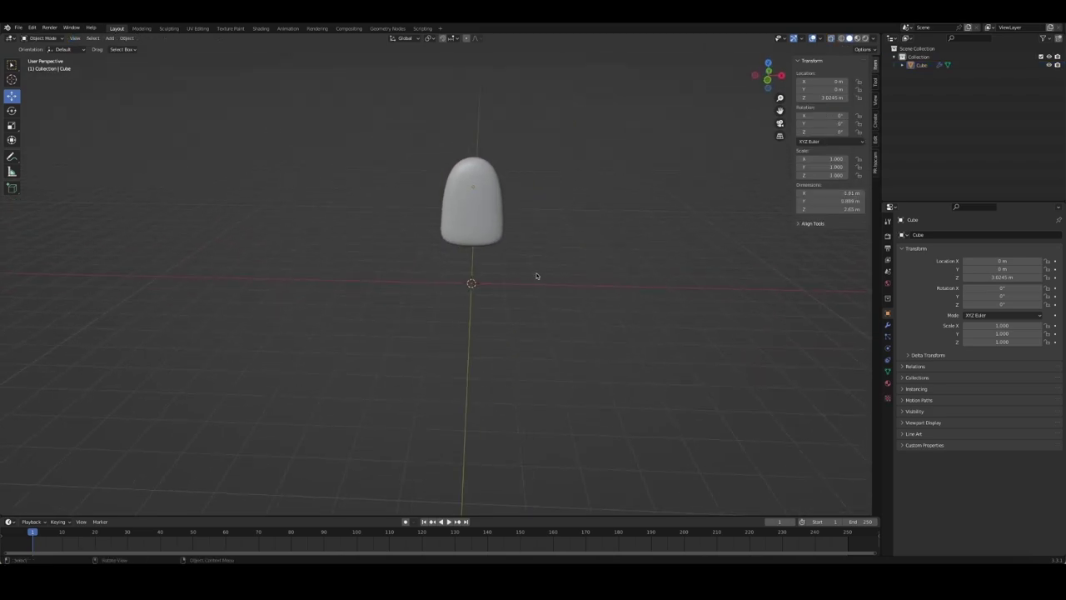
Add a small plane for the stick and place it at Z 1.3965 m inside the body
key(shift+a)
click(579, 274)
key(Tab)
key(s)
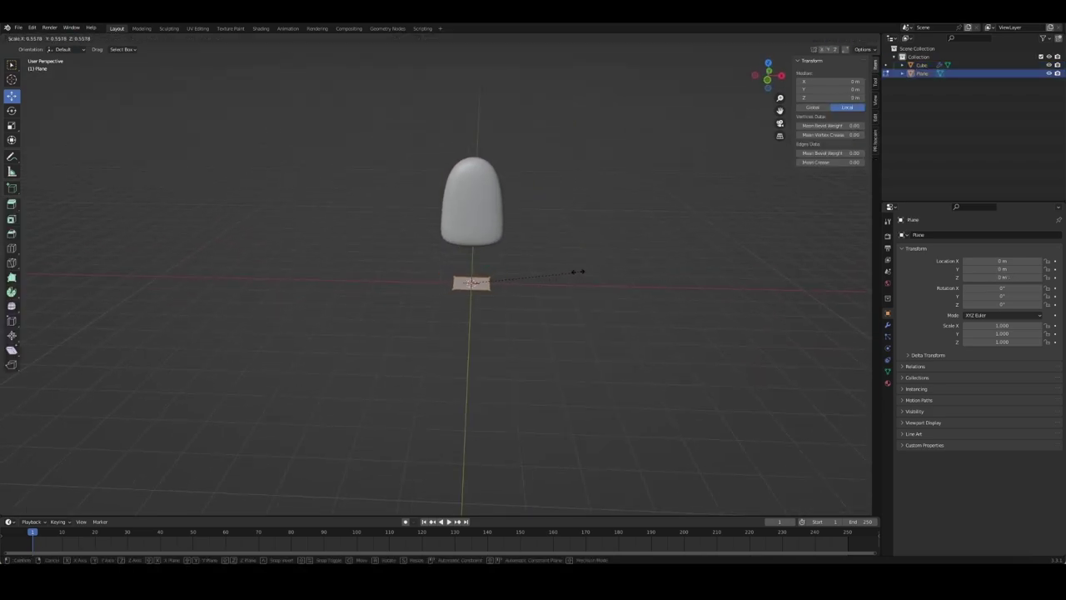
click(533, 274)
key(Tab)
key(KP_1)
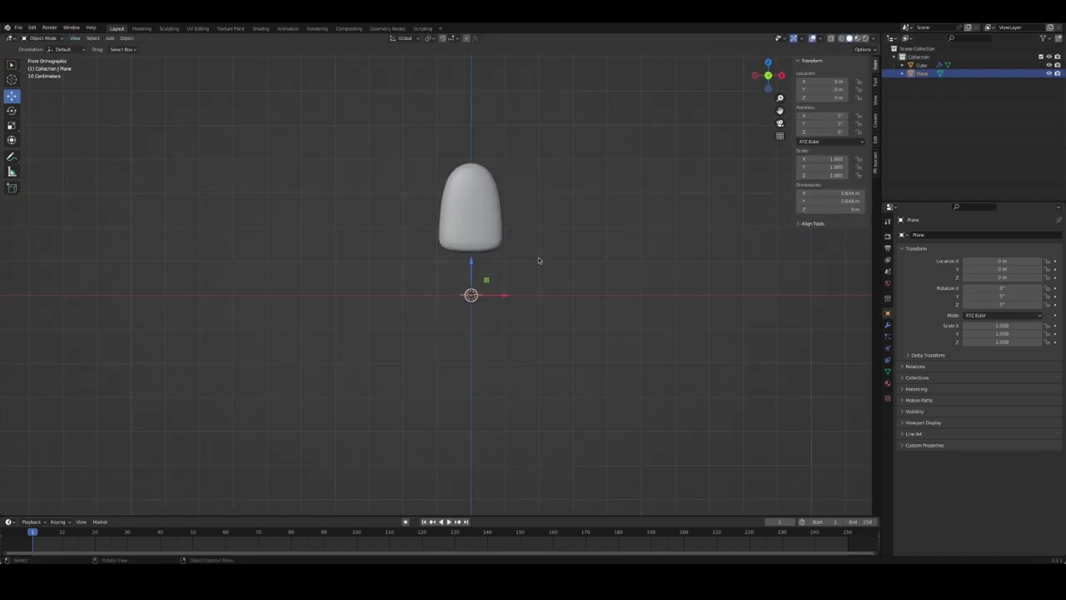
key(g)
key(z)
key(Return)
click(515, 286)
Rotate the plane and narrow it along the Y axis
key(Tab)
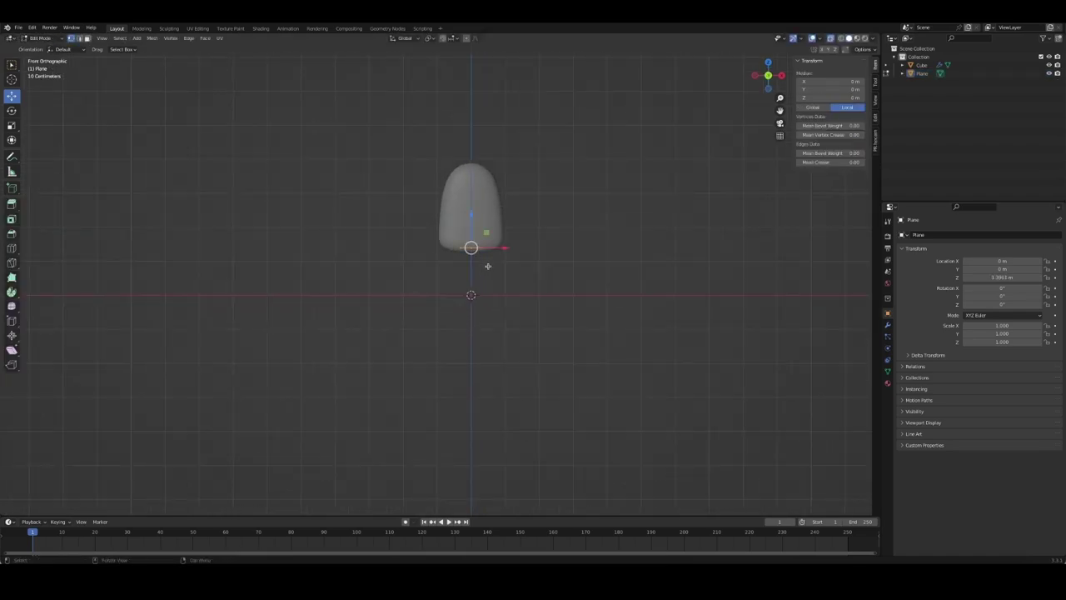
key(r)
click(442, 240)
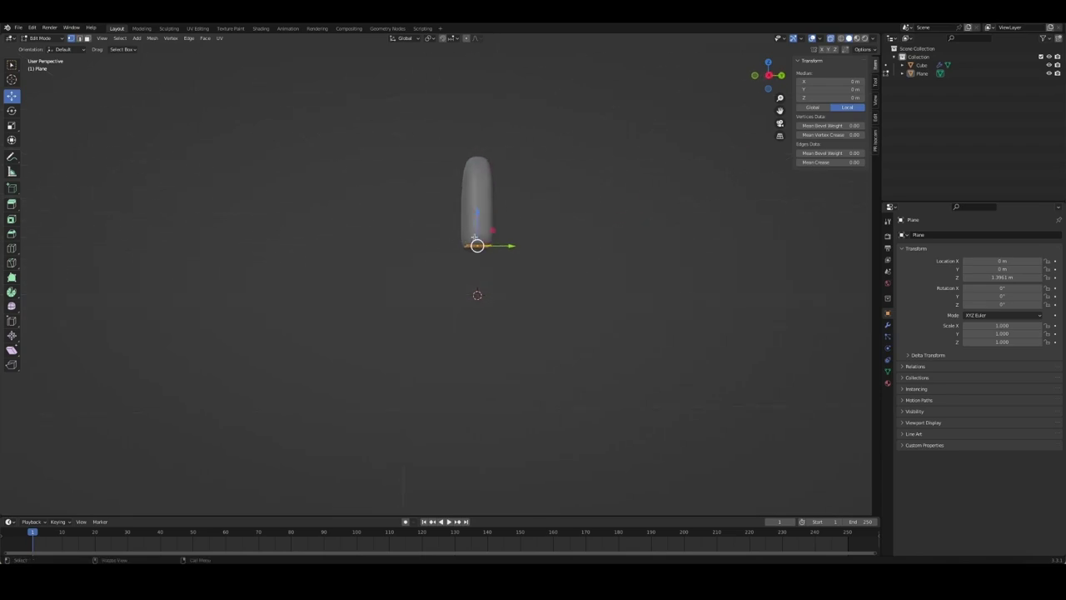
scroll(467, 237, up, 3)
key(s)
key(y)
click(583, 227)
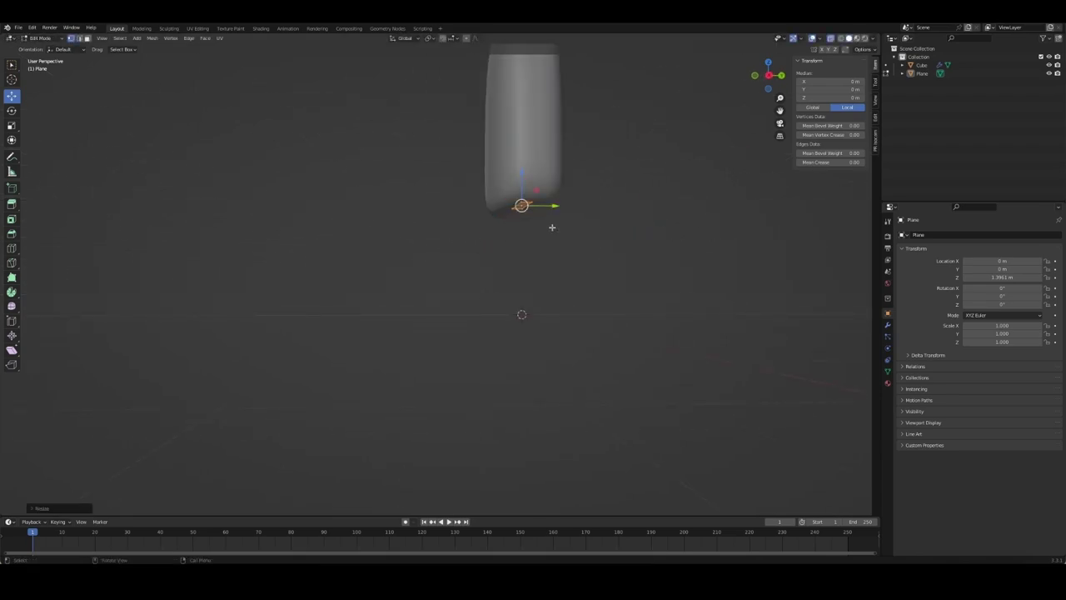
Extrude the plane's face down to the ground to form the stick
key(KP_3)
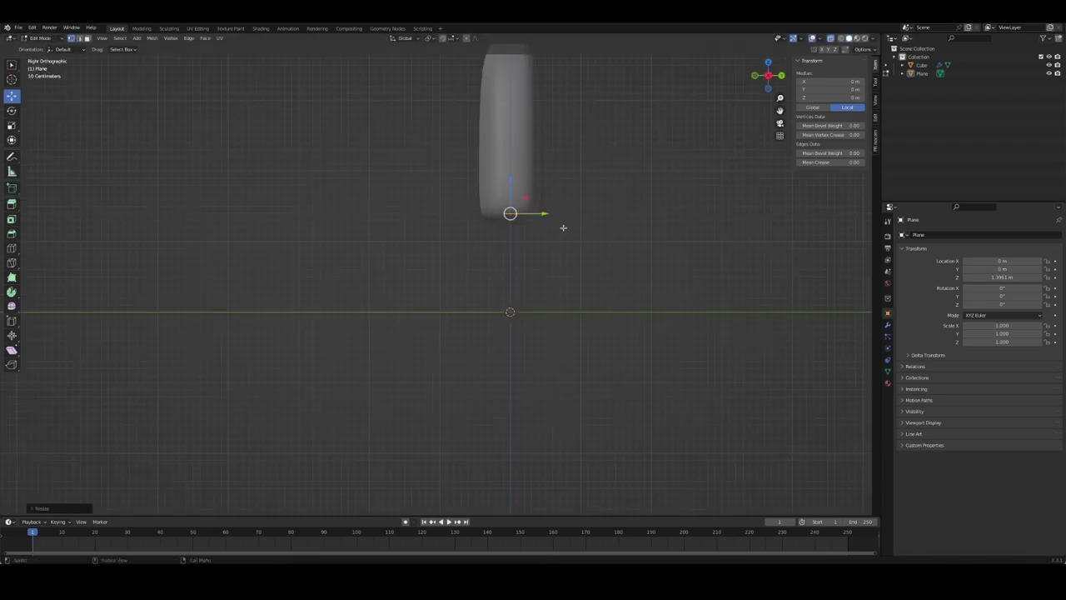
mouse_move(552, 227)
middle_down()
mouse_move(581, 203)
mouse_move(566, 226)
middle_up()
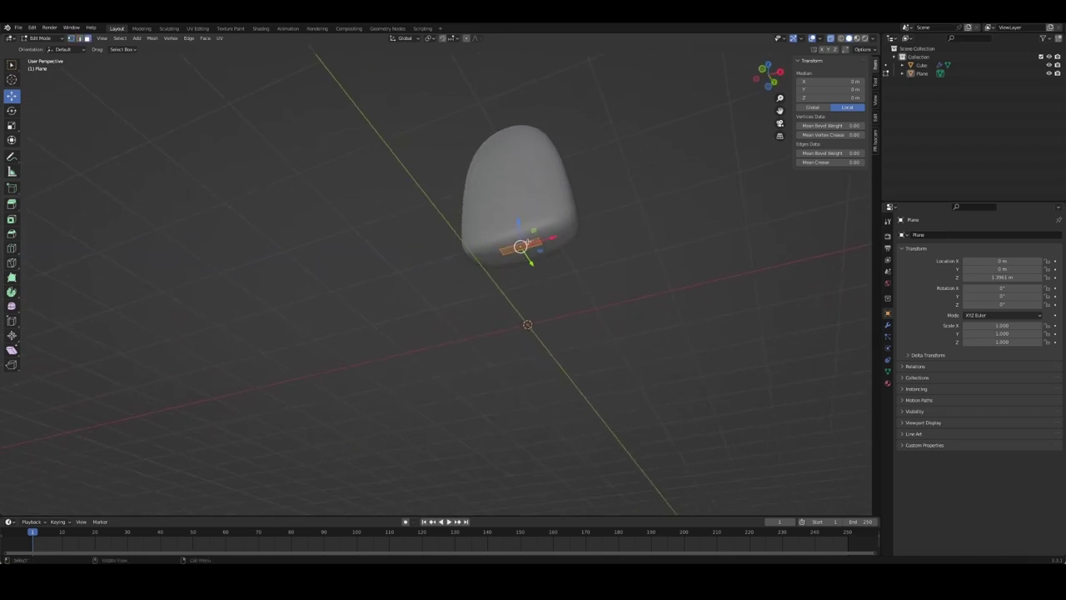
key(e)
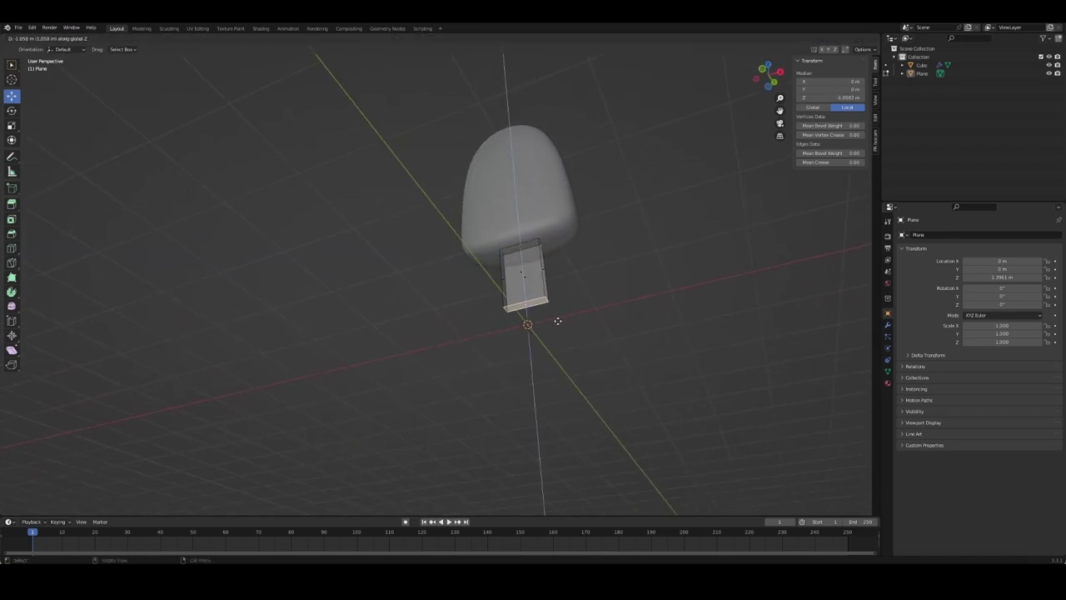
click(553, 329)
key(KP_1)
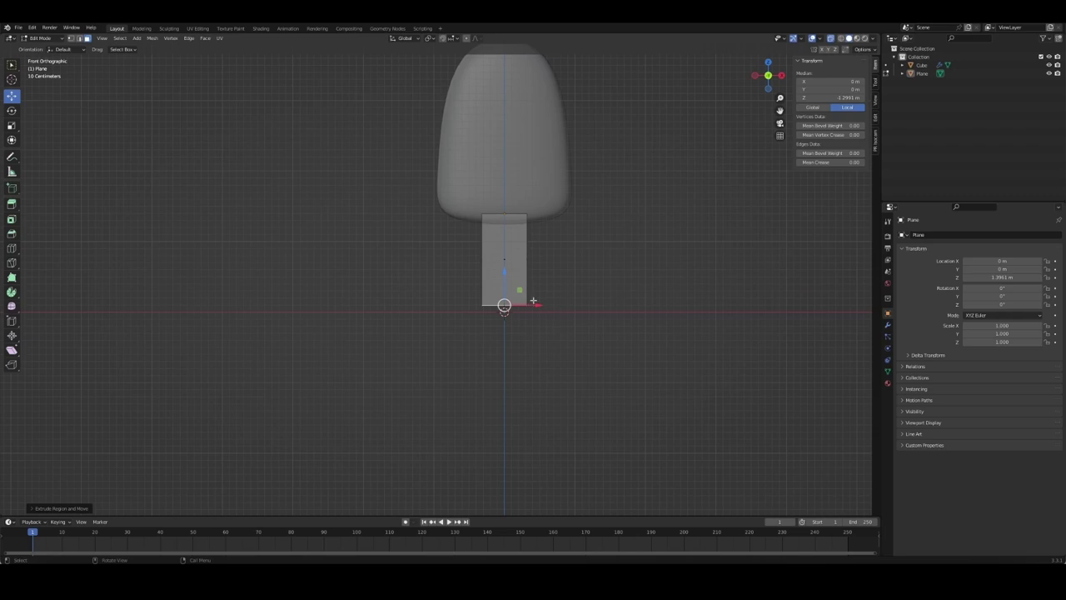
mouse_move(533, 300)
middle_down()
mouse_move(572, 280)
mouse_move(563, 268)
mouse_move(636, 265)
mouse_move(533, 264)
mouse_move(607, 298)
middle_up()
Add an edge loop midway down the stick and pinch it narrower along X
click(510, 247)
key(s)
key(x)
click(614, 261)
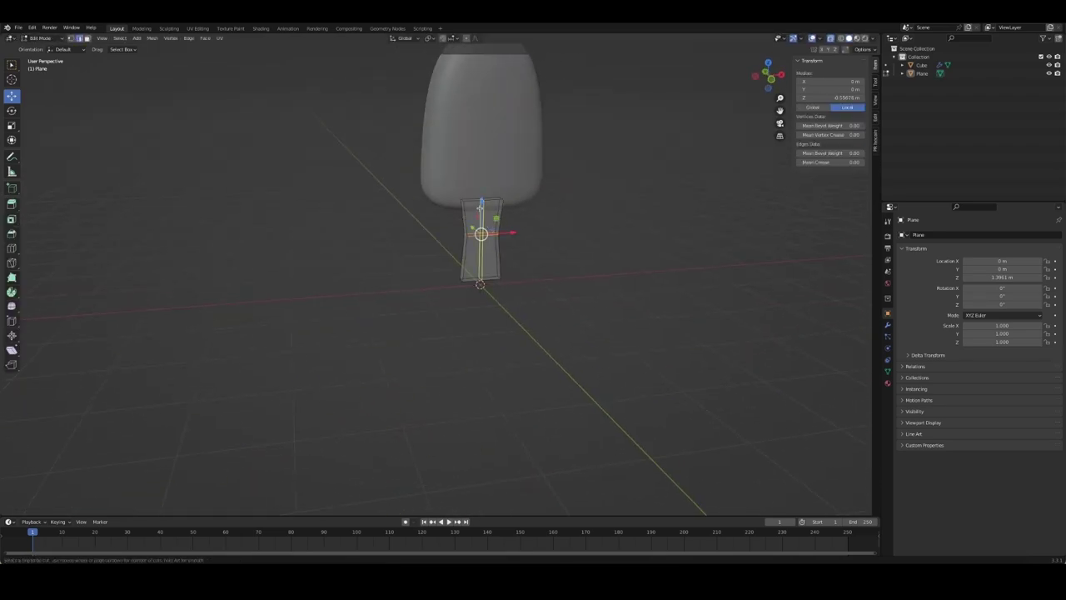
click(481, 280)
mouse_move(531, 284)
middle_down()
mouse_move(516, 300)
mouse_move(527, 314)
mouse_move(541, 279)
mouse_move(627, 338)
middle_up()
click(526, 320)
scroll(627, 339, up, 3)
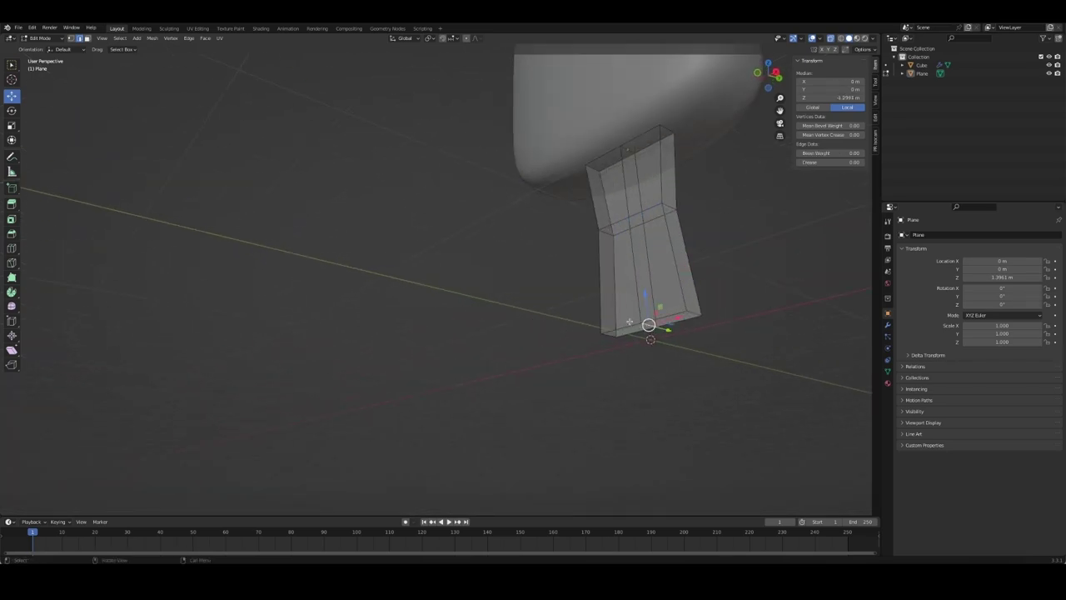
Pull the stick's bottom vertex ring into a pointed flare
key(Tab)
mouse_move(547, 302)
middle_down()
mouse_move(653, 352)
mouse_move(511, 281)
mouse_move(523, 197)
middle_up()
key(Tab)
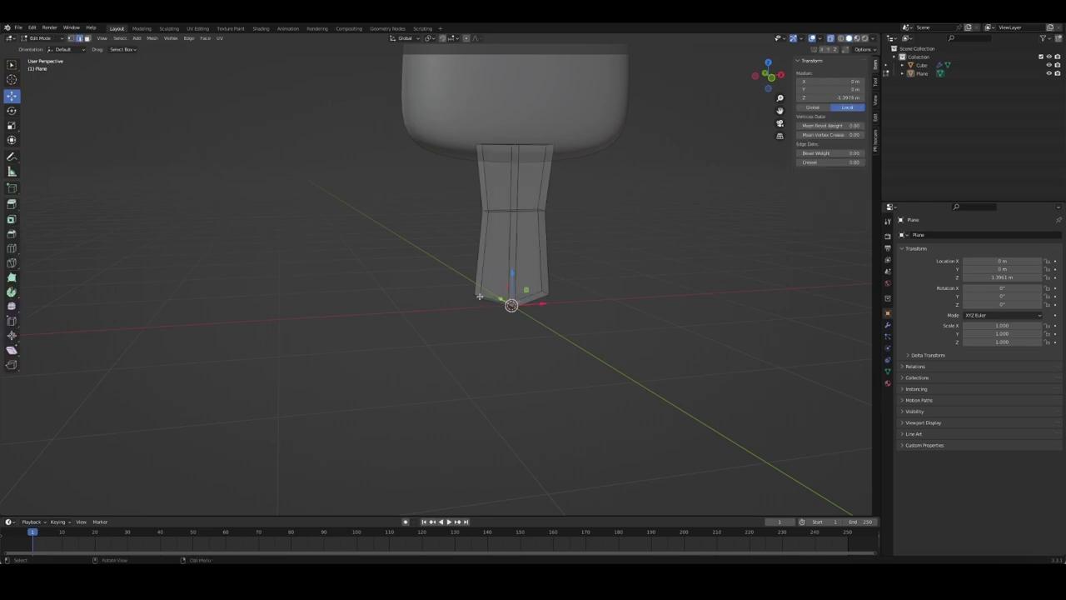
key(s)
click(597, 295)
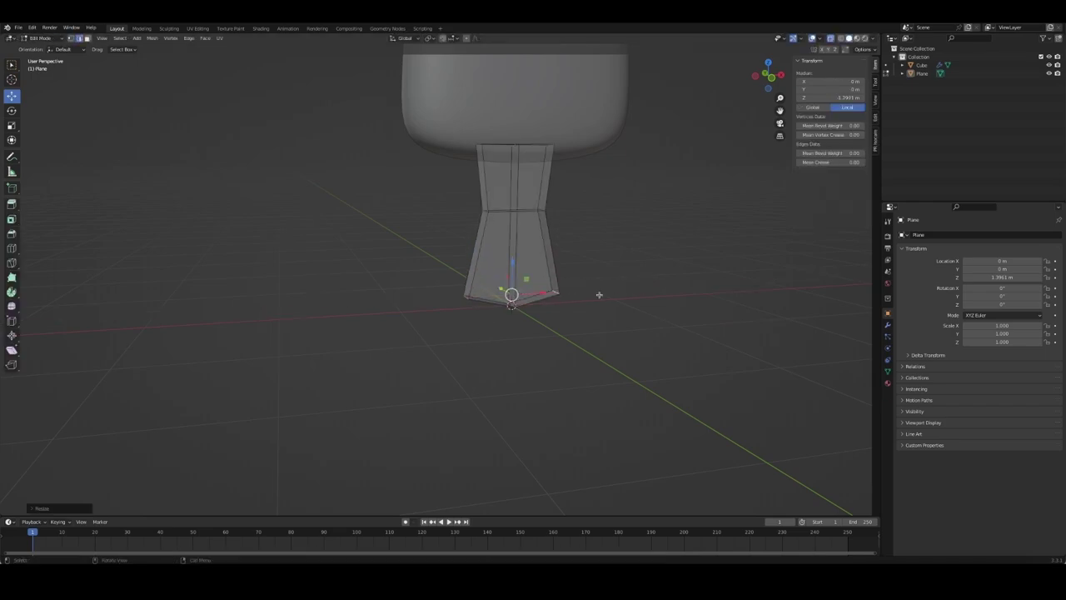
drag(512, 265, 514, 200)
Narrow the stick's top vertex ring along X
alt+click(510, 212)
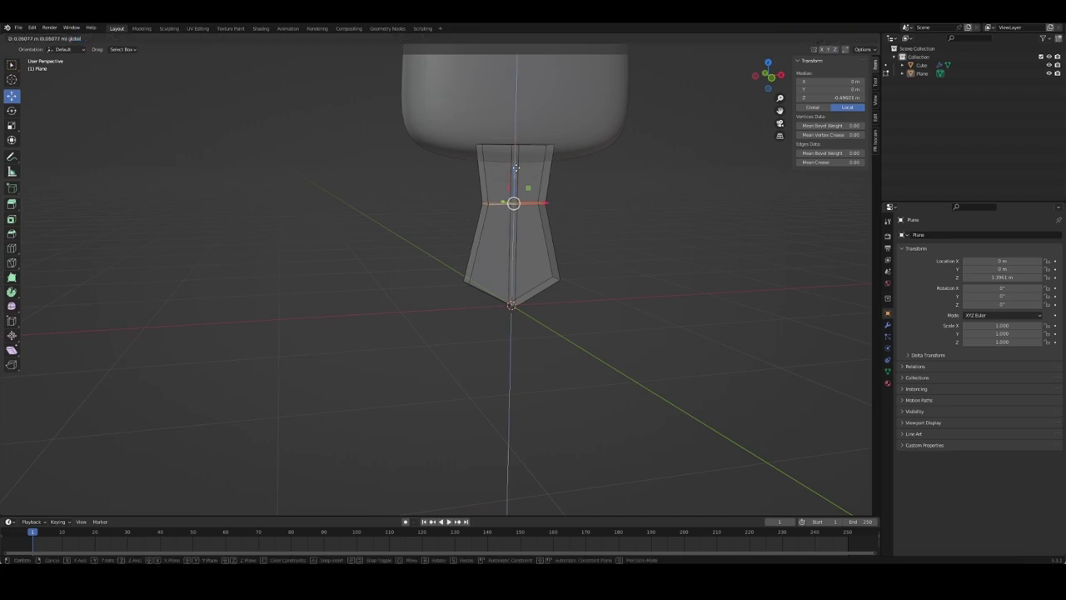
alt+click(533, 146)
key(KP_1)
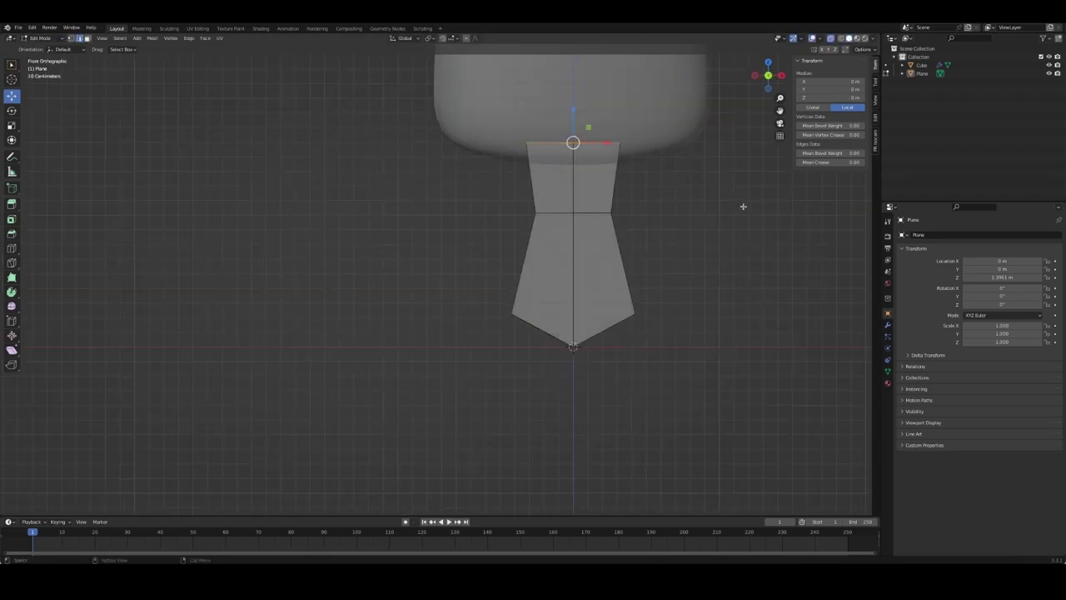
key(s)
key(x)
click(730, 206)
Select the stick plane and give it a level-2 subdivision so it smooths and rounds
key(Tab)
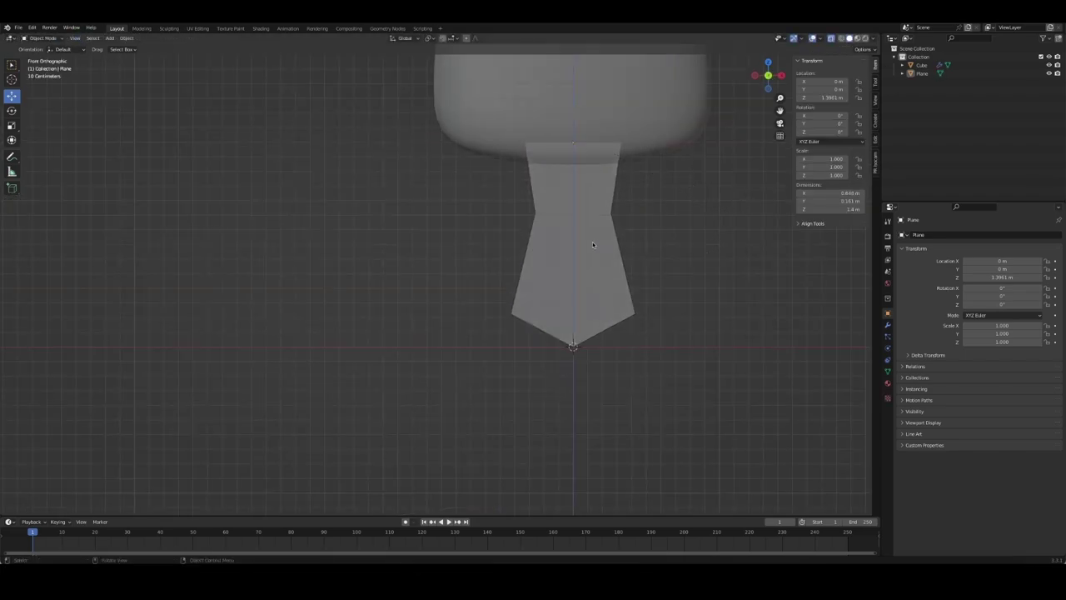
click(595, 243)
middle_drag(600, 240, 670, 266)
key(ctrl+2)
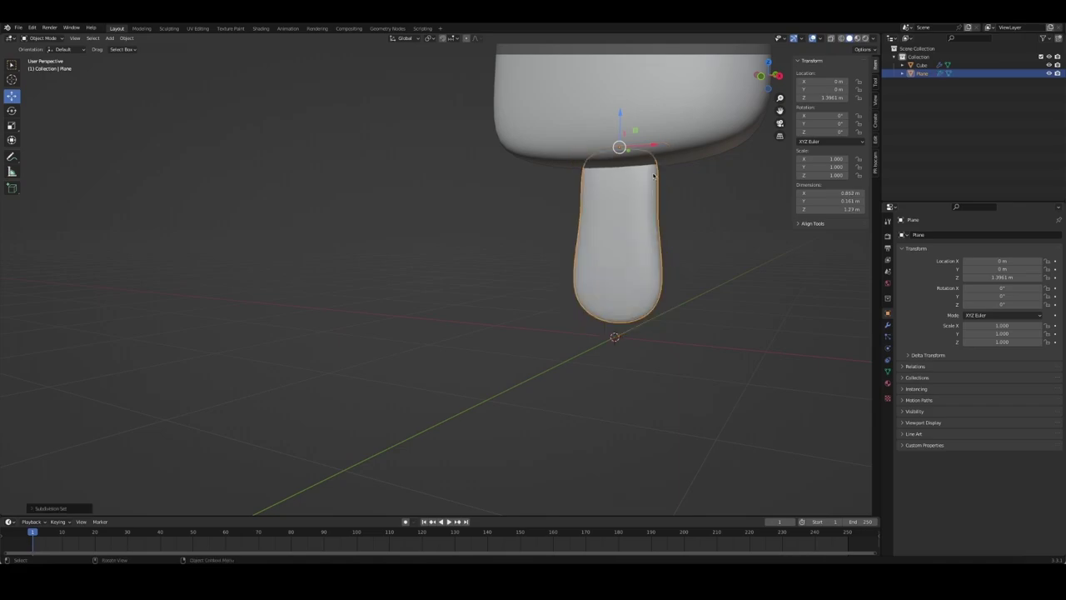
mouse_move(649, 158)
middle_down()
mouse_move(571, 209)
mouse_move(588, 230)
mouse_move(608, 220)
middle_up()
Narrow the stem loop along the X axis
key(Tab)
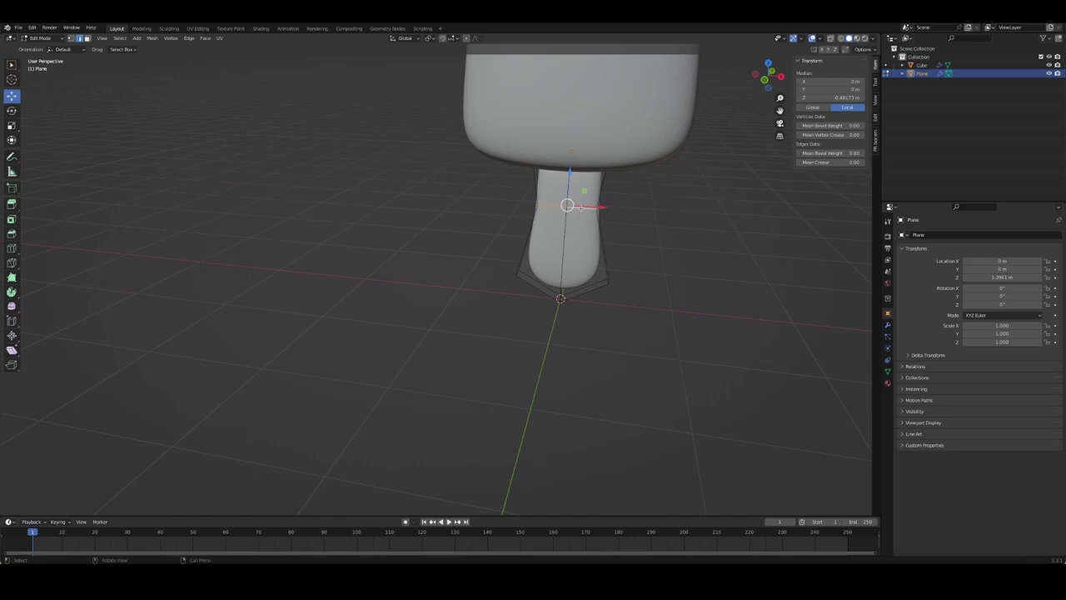
key(s)
key(x)
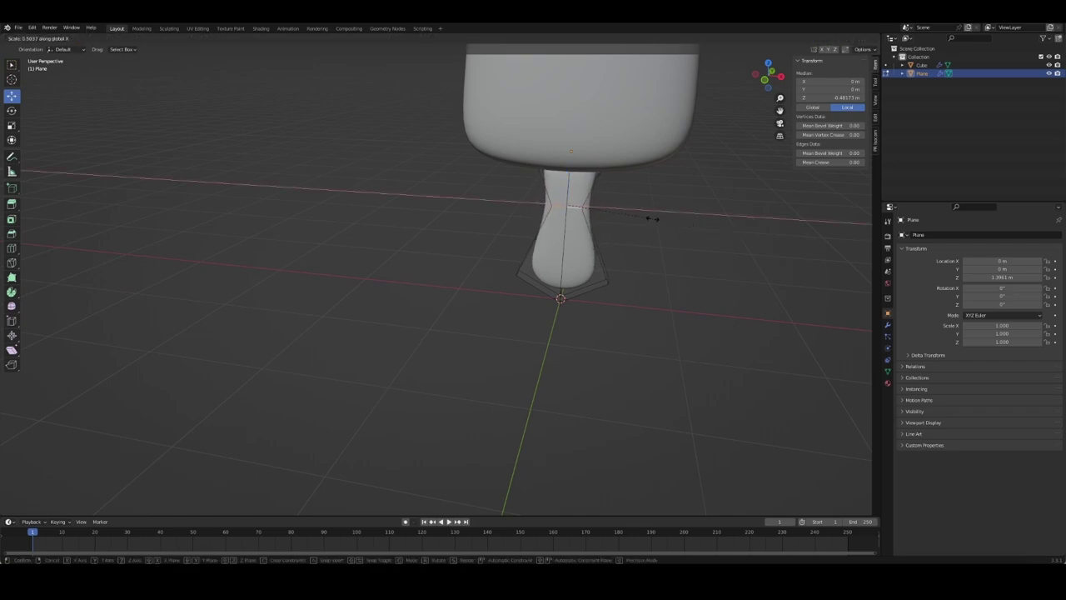
click(654, 218)
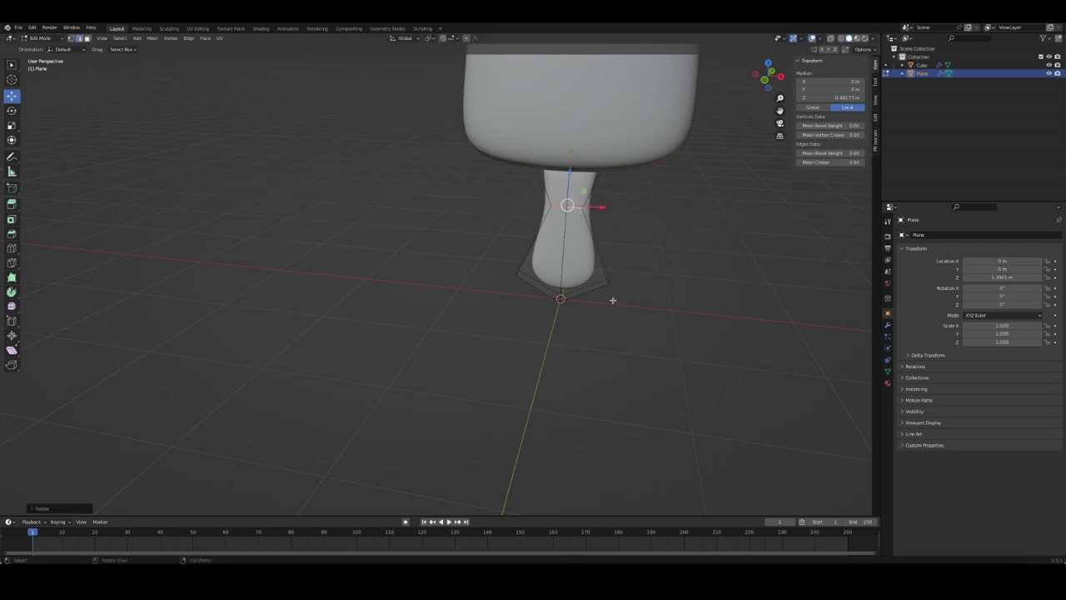
In front view with X-ray on, pull the stick's bottom vertex further down
key(KP_1)
alt+click(553, 308)
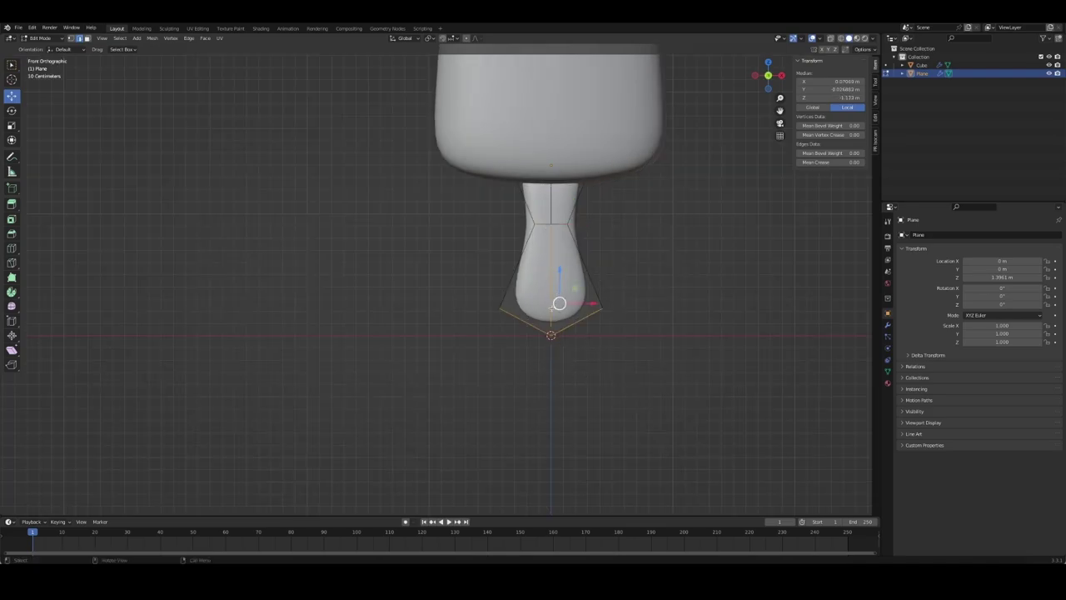
key(1)
click(551, 326)
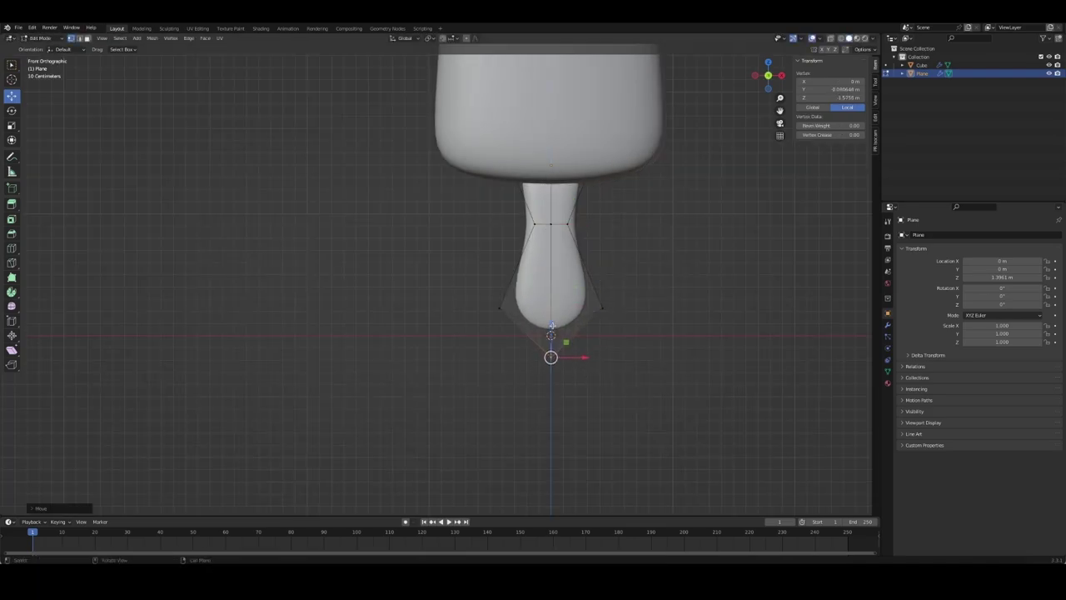
key(alt+z)
drag(550, 327, 550, 354)
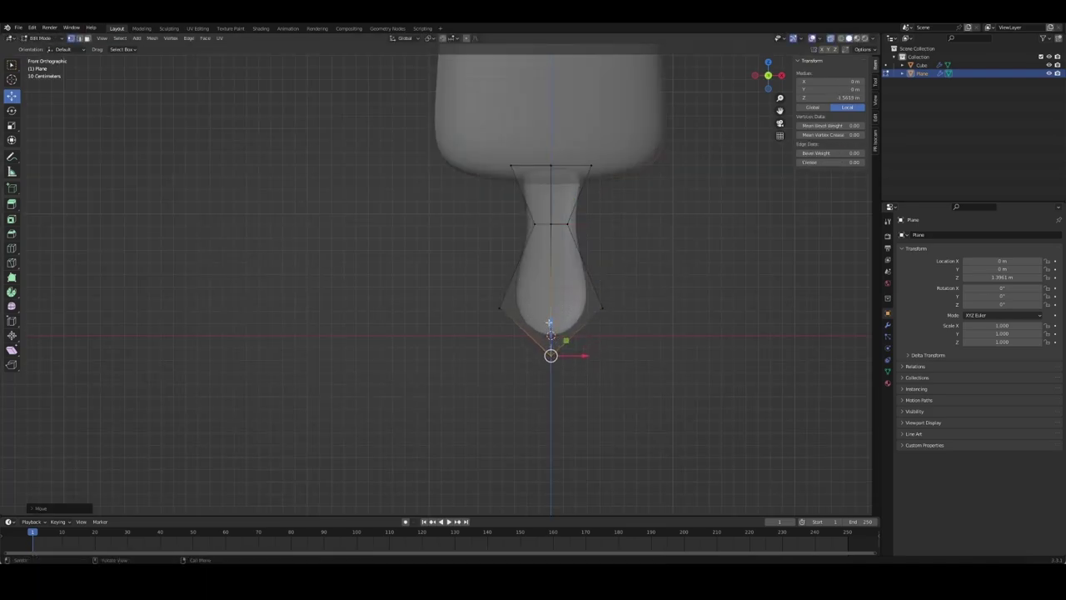
Spread the left and right side vertices wider along X
shift+click(500, 308)
shift+click(601, 308)
key(s)
key(x)
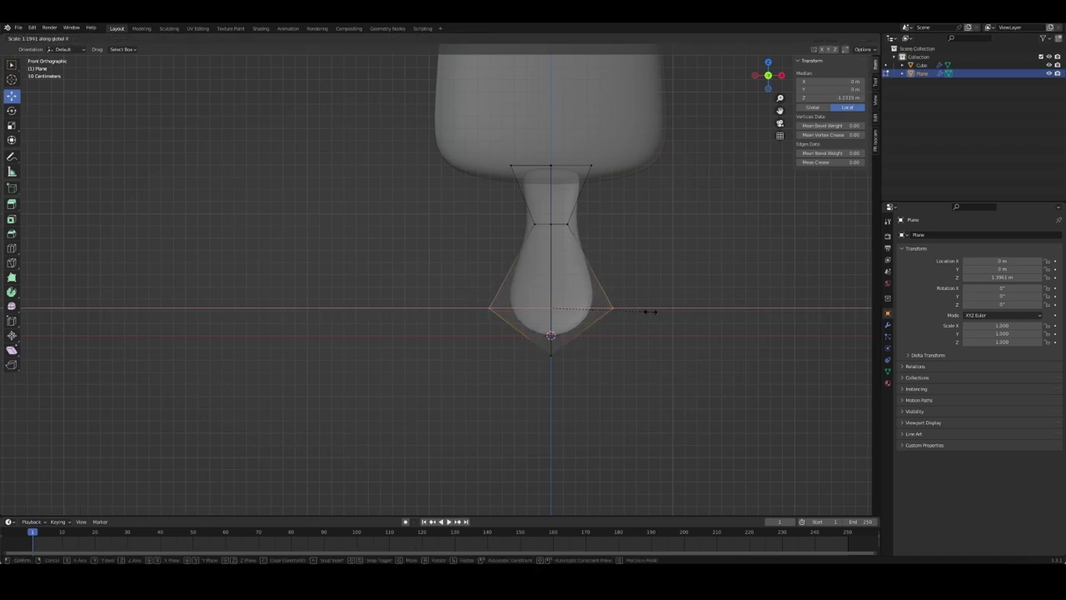
click(642, 309)
Widen the top edge and narrow the middle neck vertices along X
drag(498, 146, 599, 179)
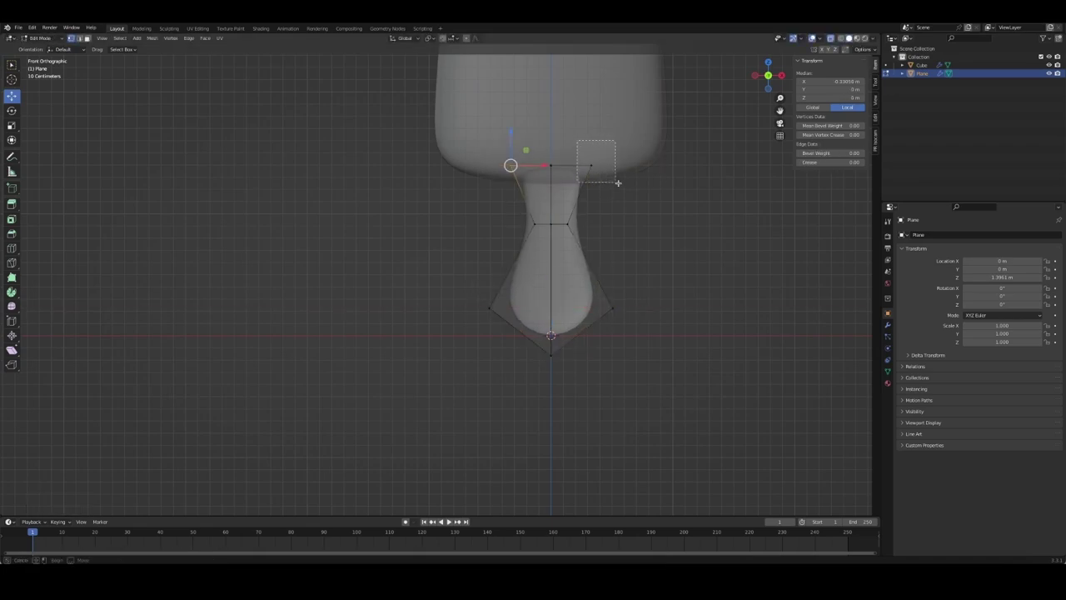
key(s)
key(x)
click(659, 189)
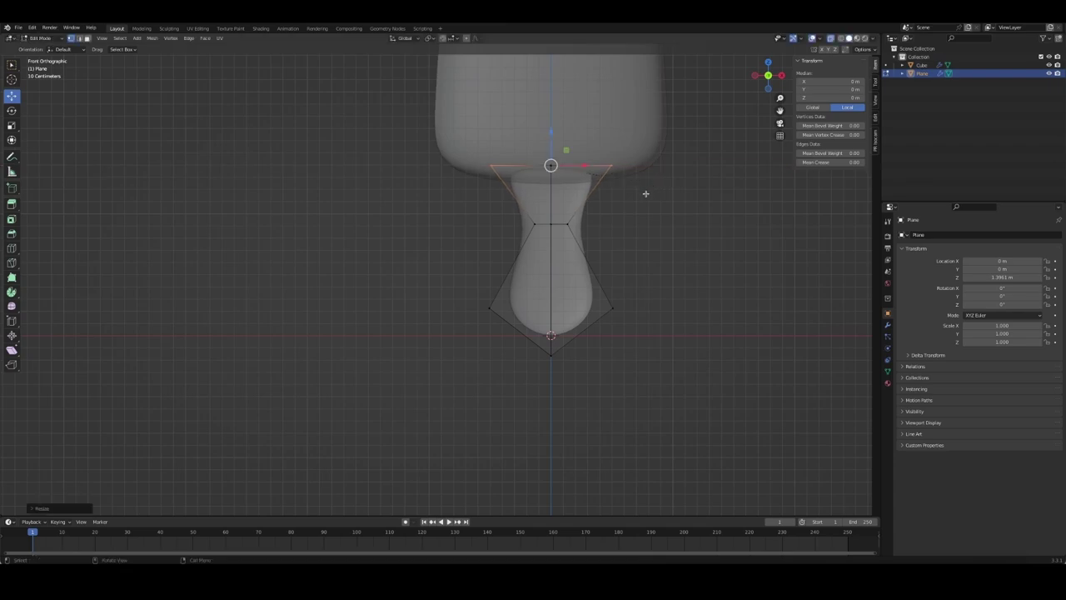
drag(512, 208, 587, 237)
key(s)
key(x)
click(663, 248)
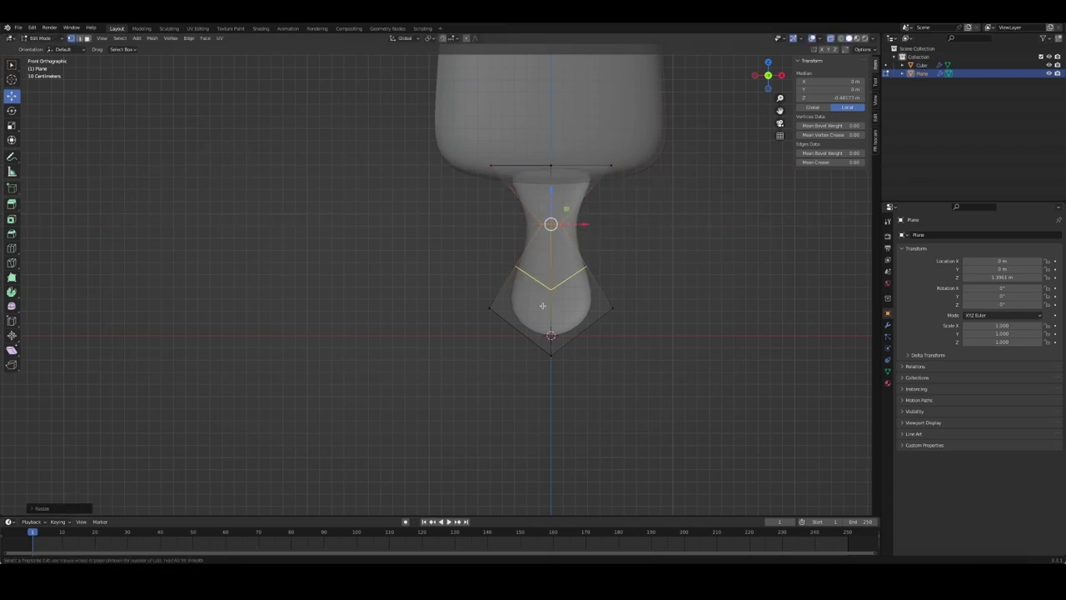
Move the V-shaped loop upward and check the smoothed stick in Object Mode
key(g)
key(g)
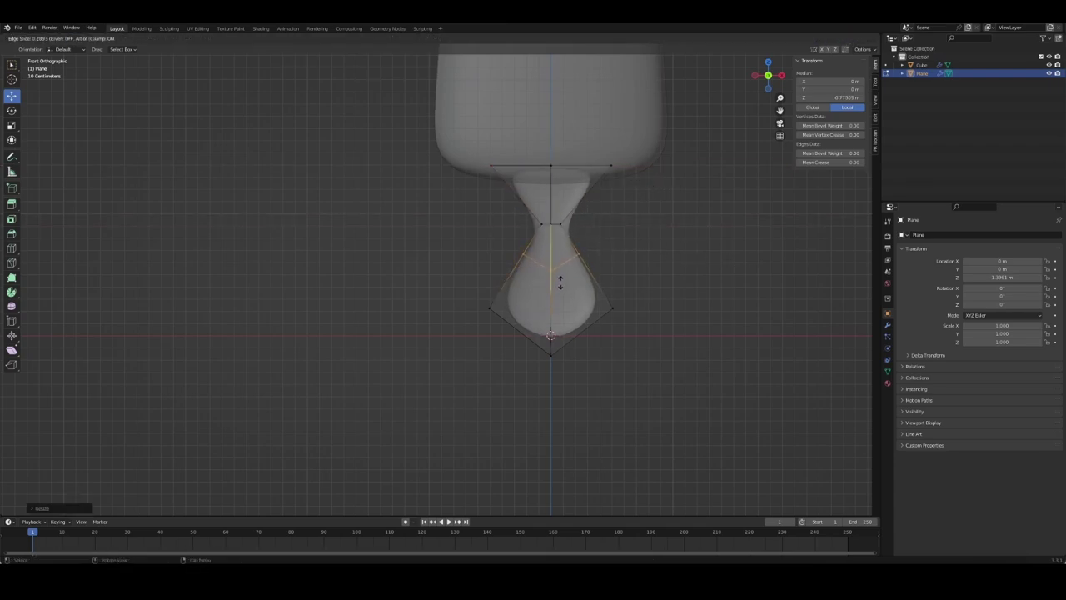
click(560, 283)
key(alt+a)
mouse_move(638, 352)
middle_down()
mouse_move(571, 338)
mouse_move(645, 355)
middle_up()
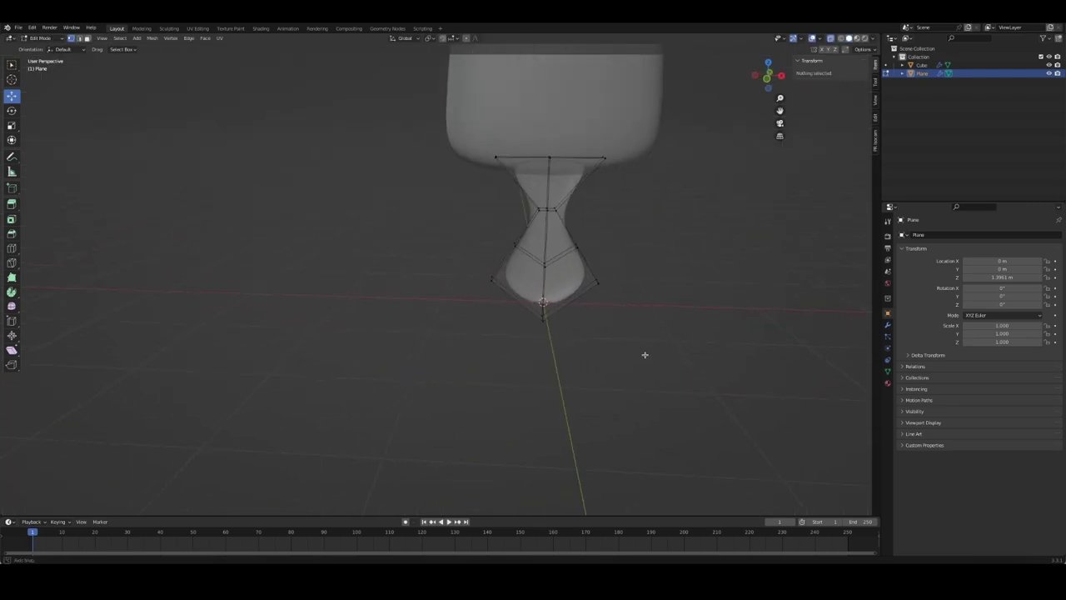
key(Tab)
middle_drag(638, 258, 607, 256)
Widen the neck vertices along X from the front view
key(Tab)
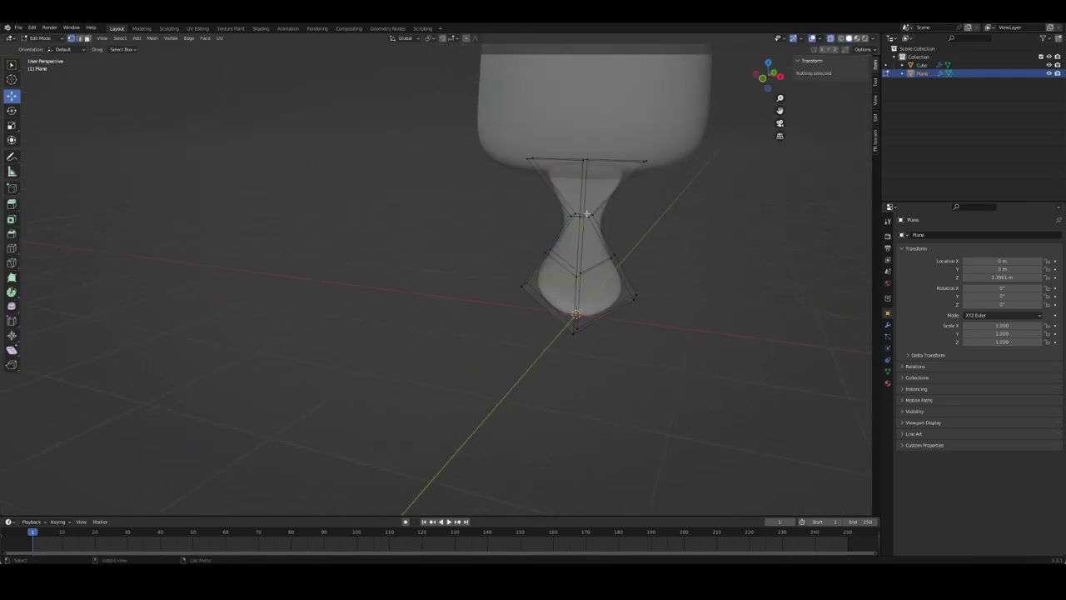
key(KP_1)
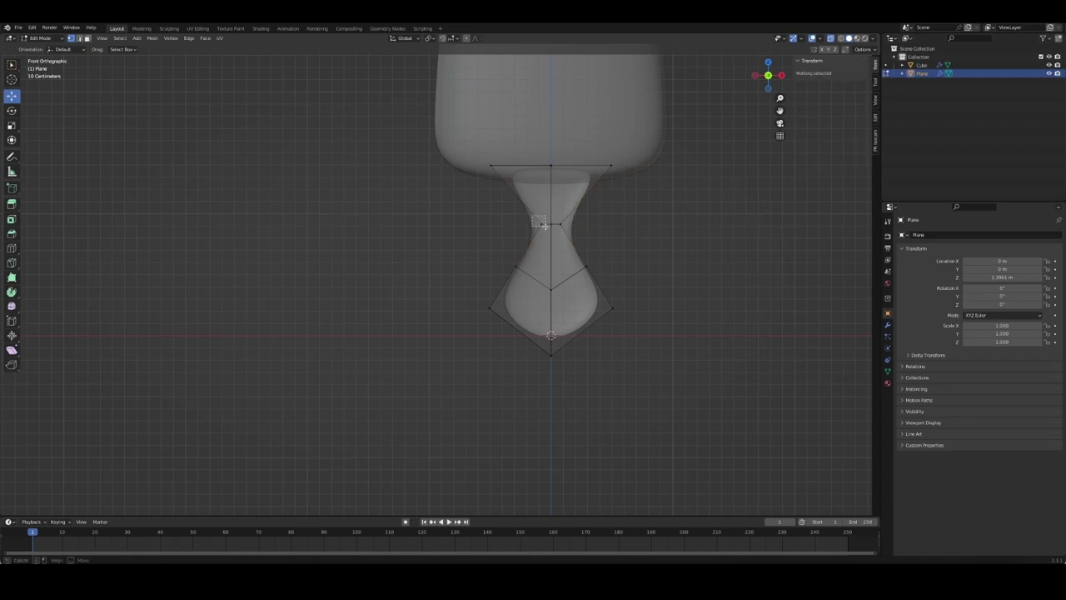
key(s)
key(x)
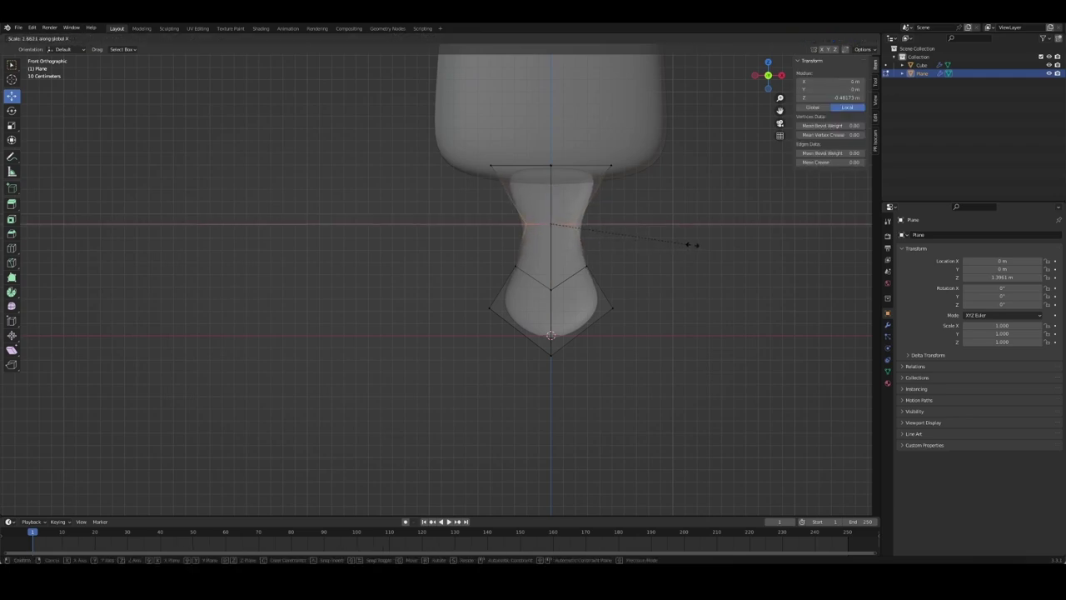
click(691, 245)
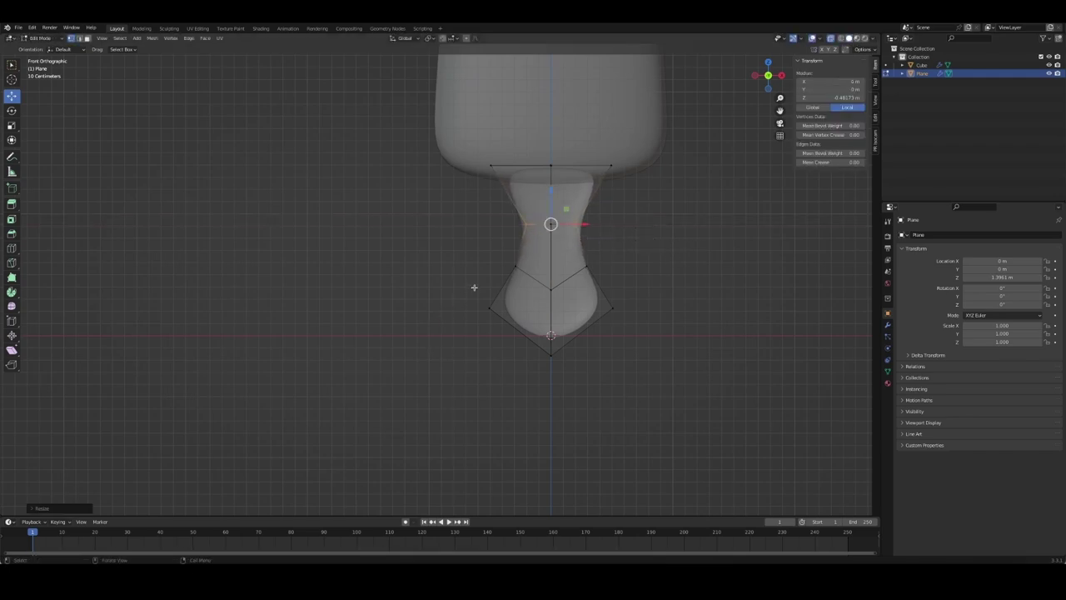
Dissolve the lower V-shaped edge loop
alt+click(537, 279)
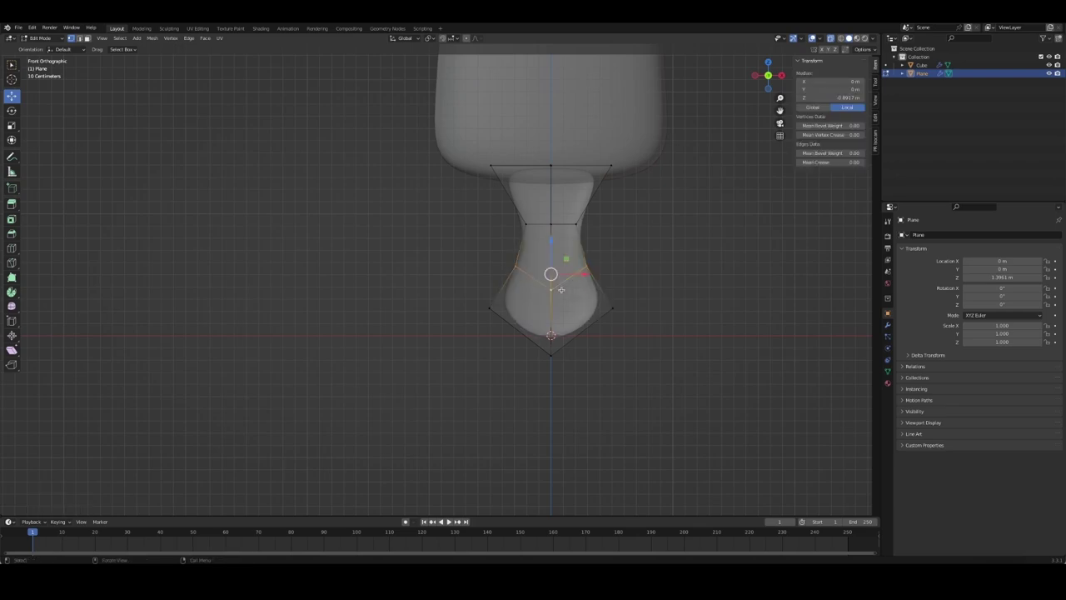
key(ctrl+x)
mouse_move(533, 286)
middle_down()
mouse_move(564, 295)
mouse_move(519, 297)
mouse_move(586, 299)
mouse_move(607, 275)
middle_up()
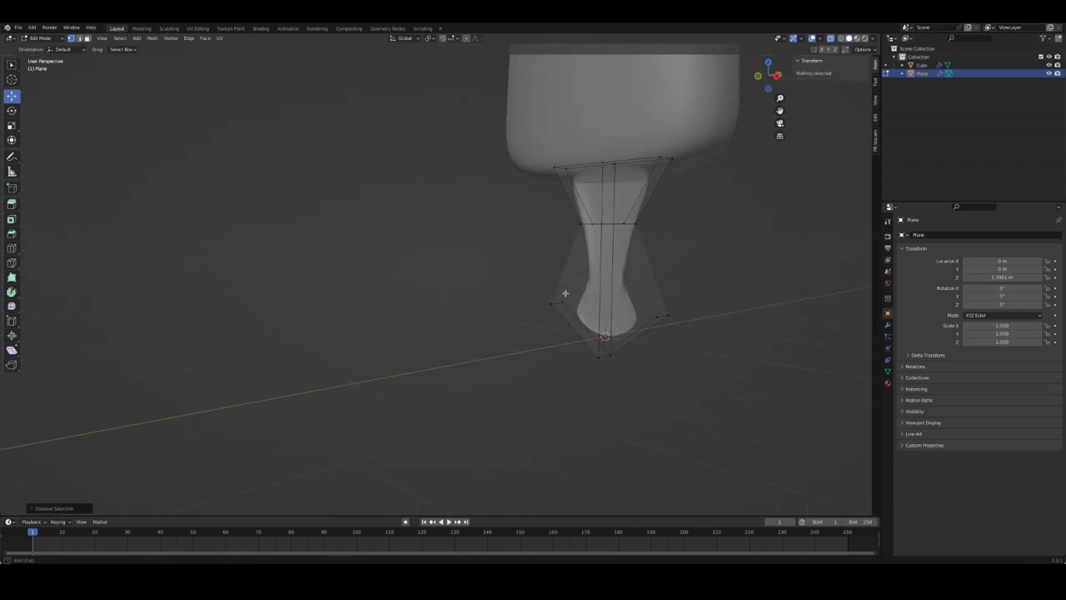
click(587, 298)
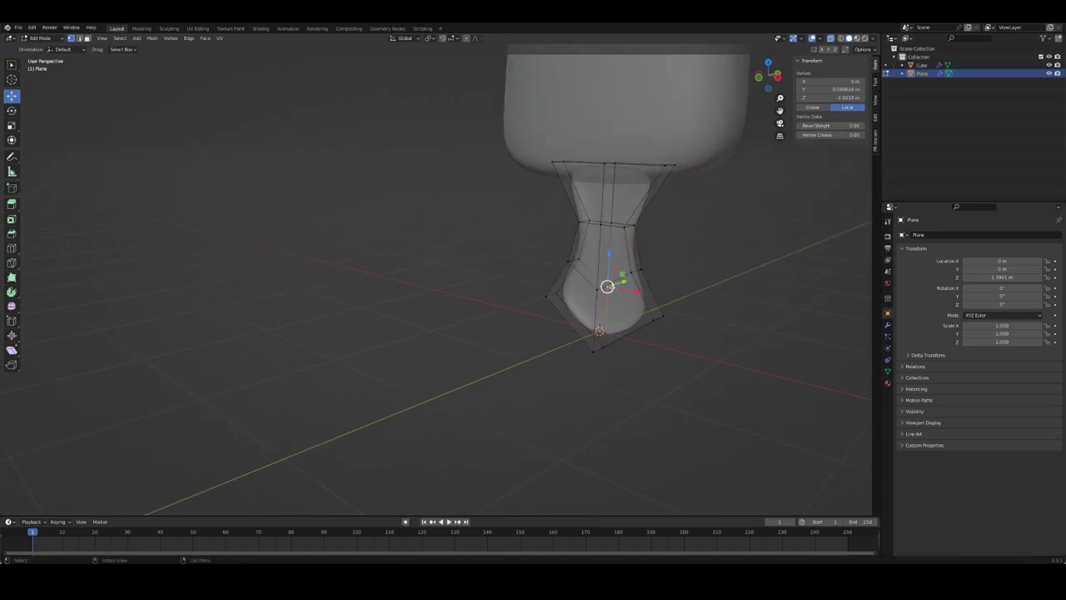
click(688, 293)
middle_drag(688, 293, 691, 284)
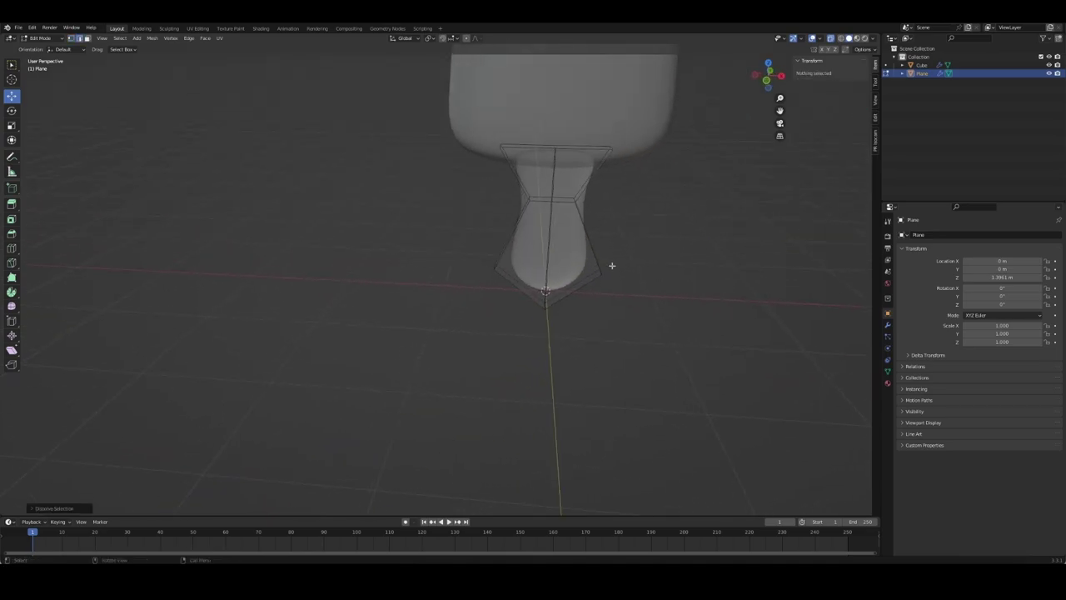
Narrow the neck edge and move the lower flare vertices along Z
key(KP_1)
drag(500, 213, 701, 250)
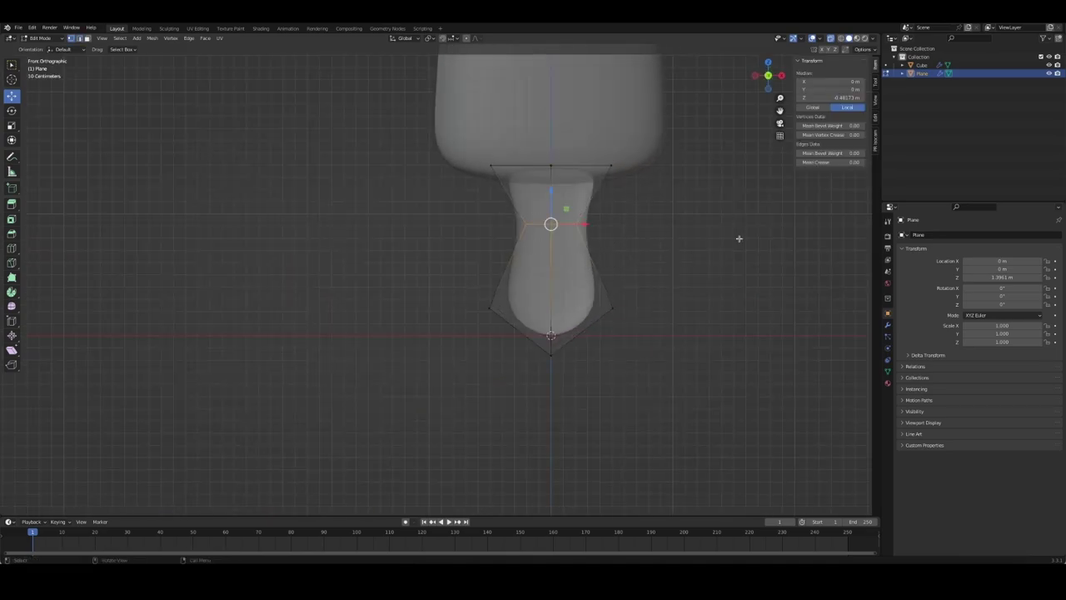
key(s)
click(649, 240)
click(489, 308)
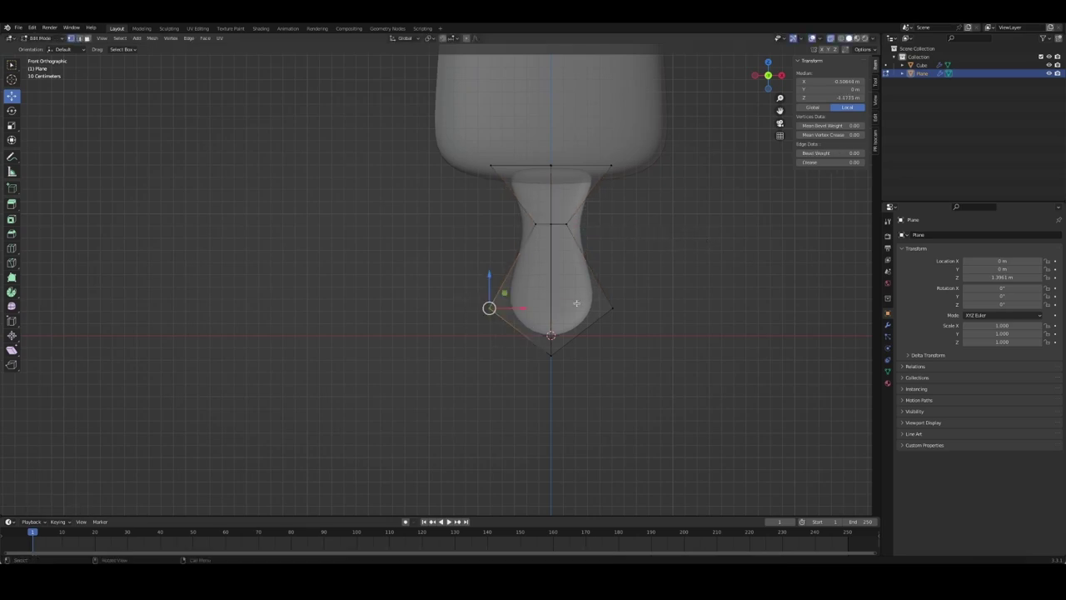
click(566, 296)
key(g)
key(z)
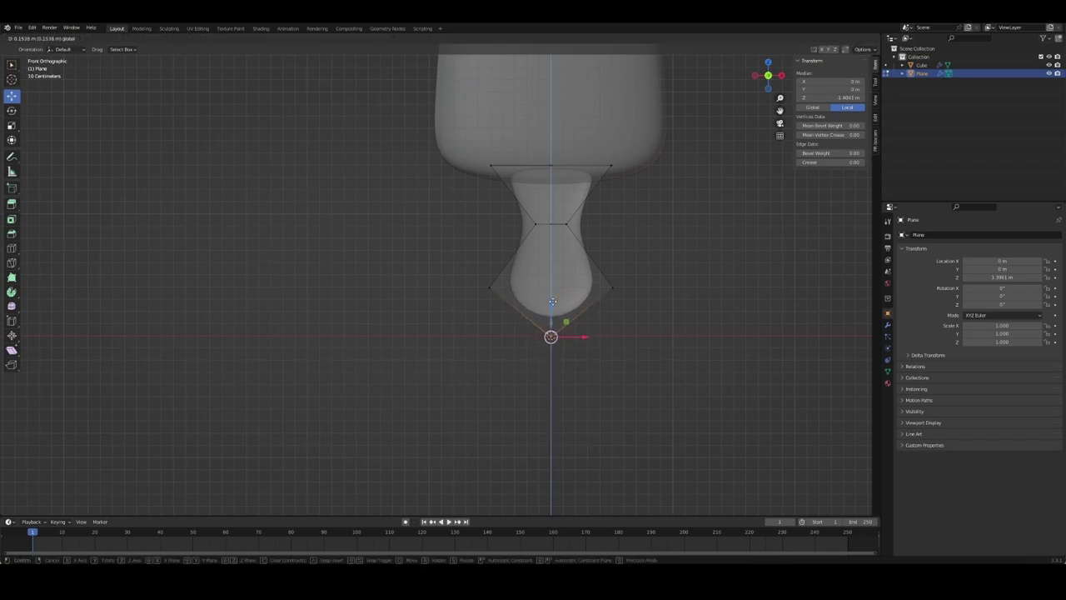
click(497, 289)
Pull the top row of vertices inward to narrow it
drag(516, 177, 649, 188)
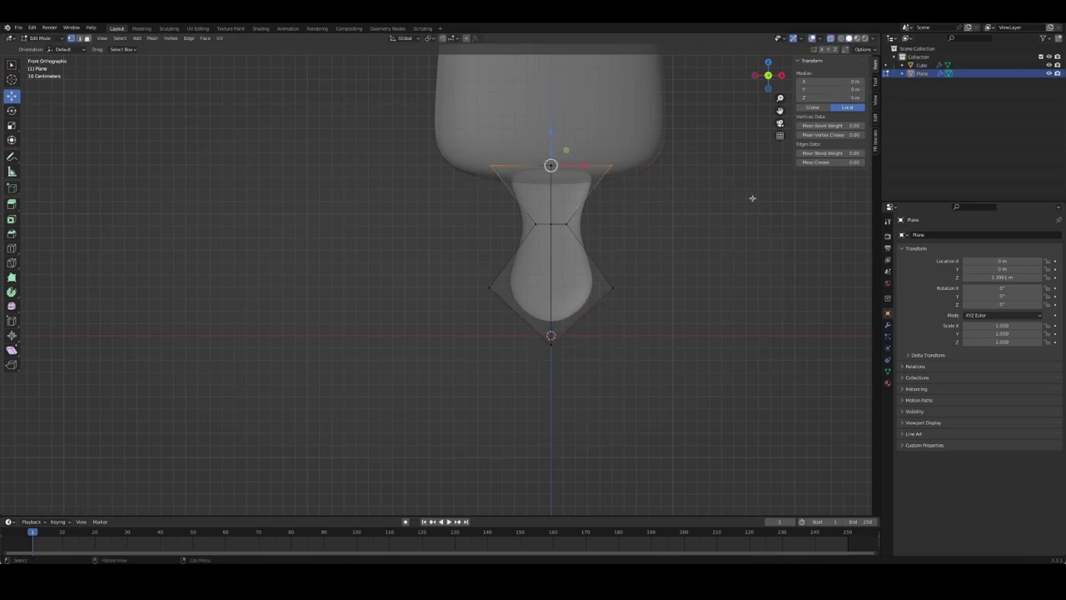
key(s)
click(711, 192)
click(600, 347)
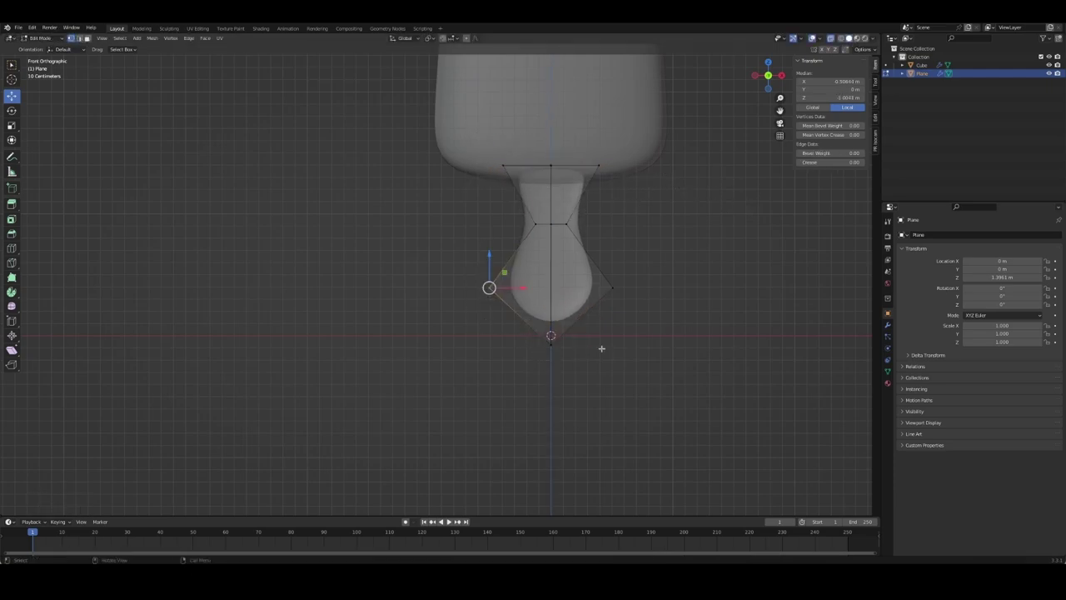
Add a loop cut across the bulb and flatten it to zero height on Z
key(ctrl+r)
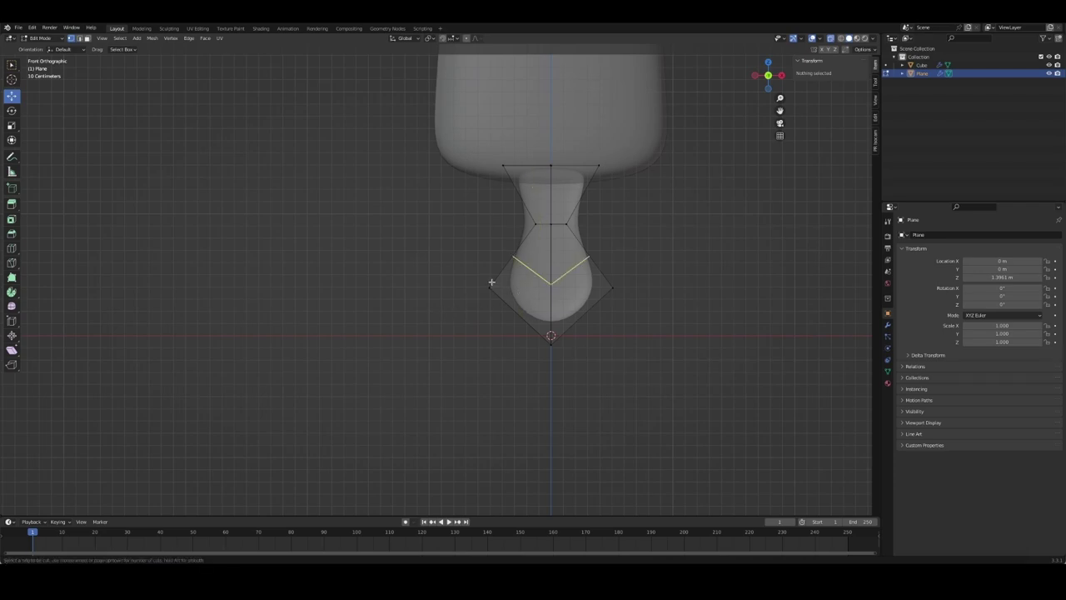
click(491, 283)
click(497, 291)
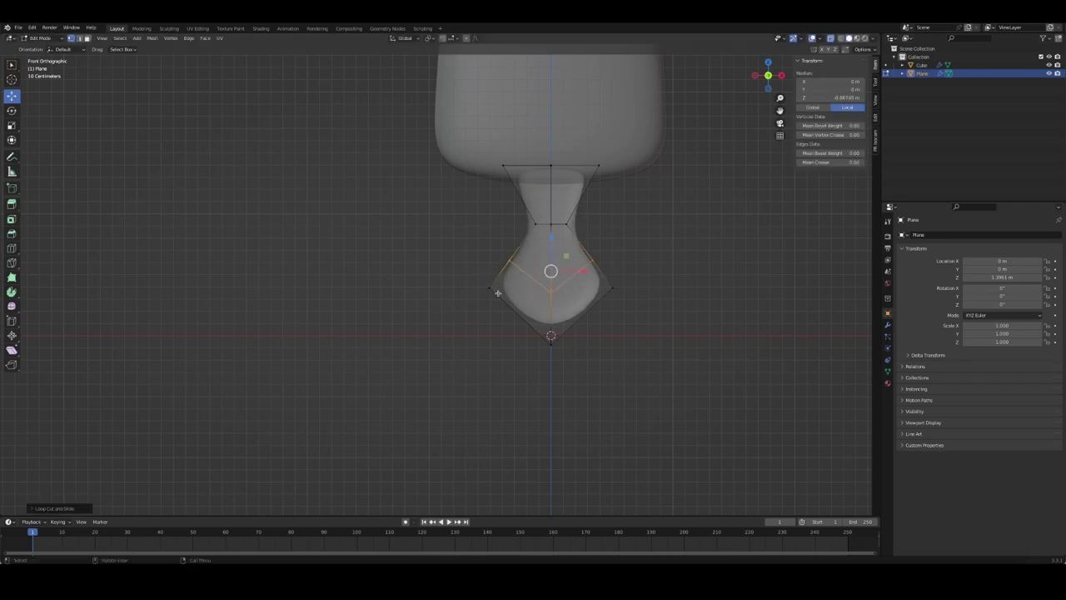
key(s)
key(z)
key(0)
key(Return)
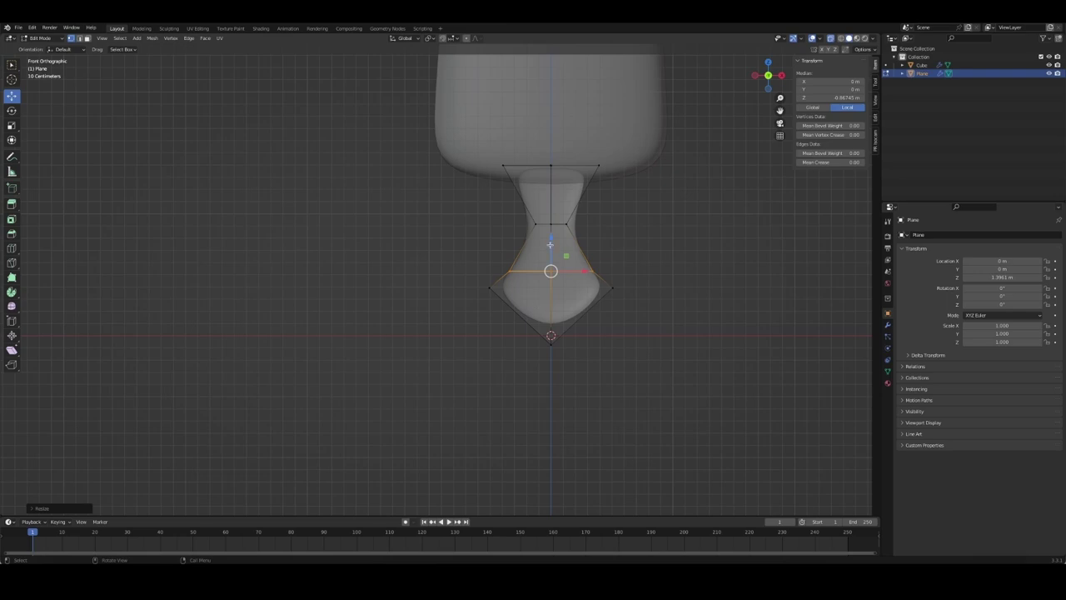
Raise the flattened loop along Z and return to Object Mode
key(g)
key(z)
click(551, 250)
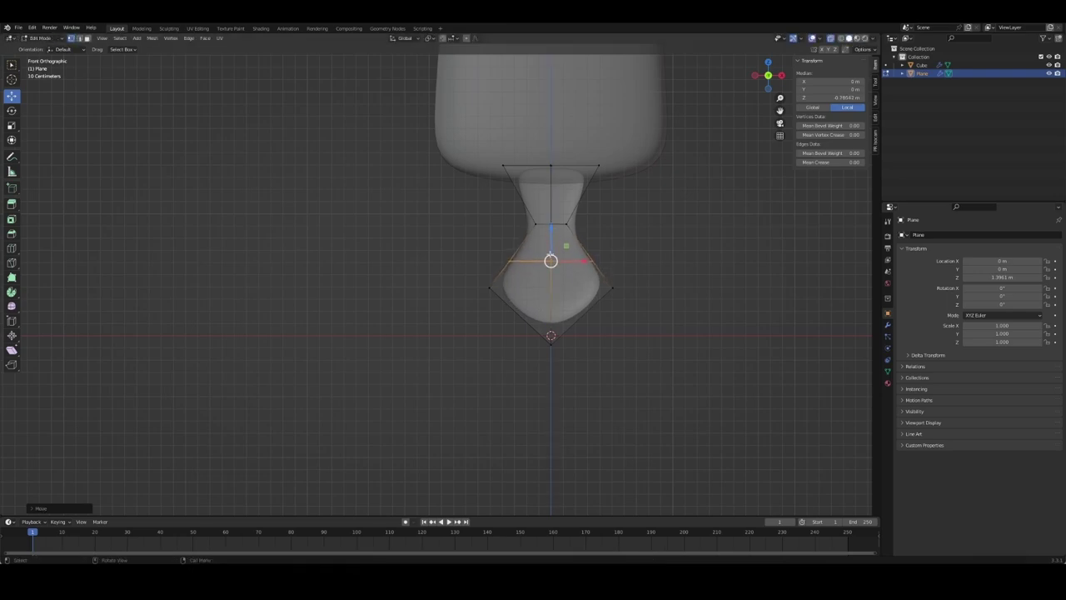
click(507, 221)
key(Tab)
mouse_move(709, 264)
middle_down()
mouse_move(685, 279)
mouse_move(595, 277)
middle_up()
Set the stick's origin to its geometry and shift the stick along Z
right_click(595, 267)
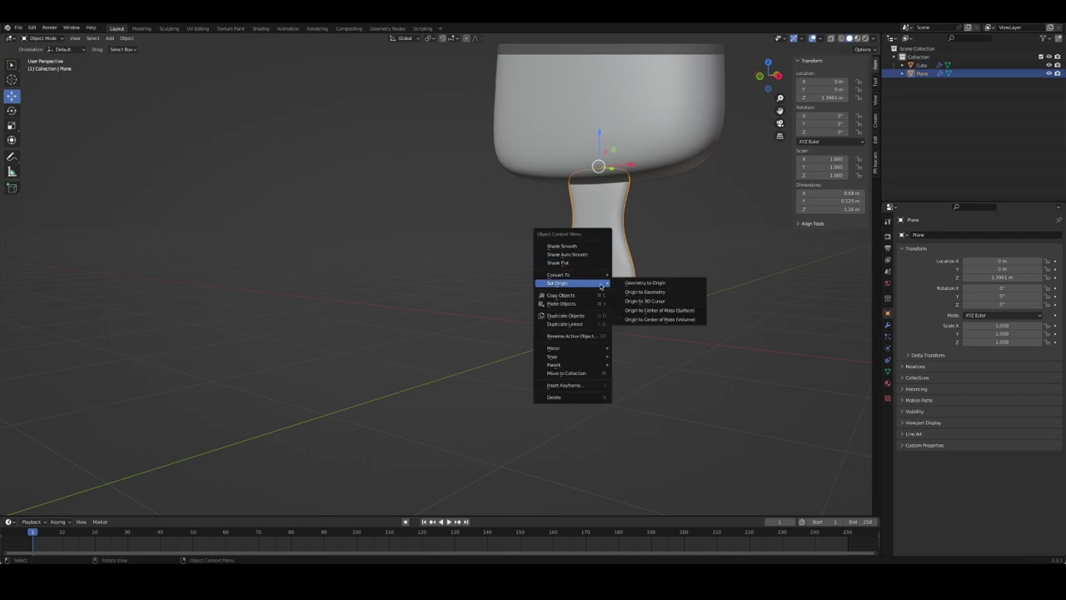
click(650, 292)
key(g)
key(z)
click(757, 248)
From the Right view, add a lengthwise edge loop along the stick
key(KP_3)
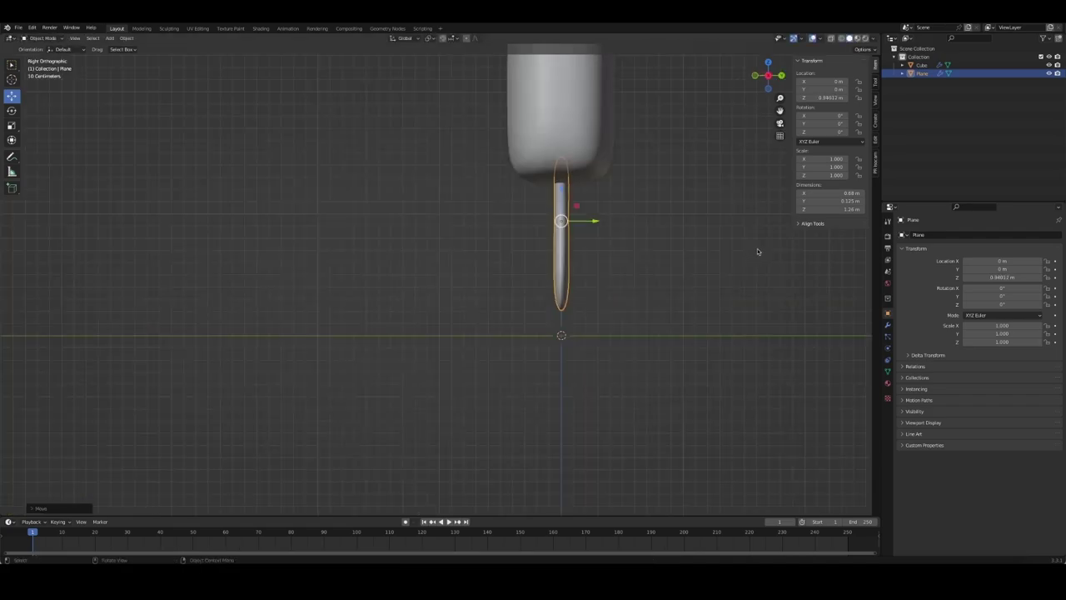
key(Tab)
key(ctrl+r)
click(561, 317)
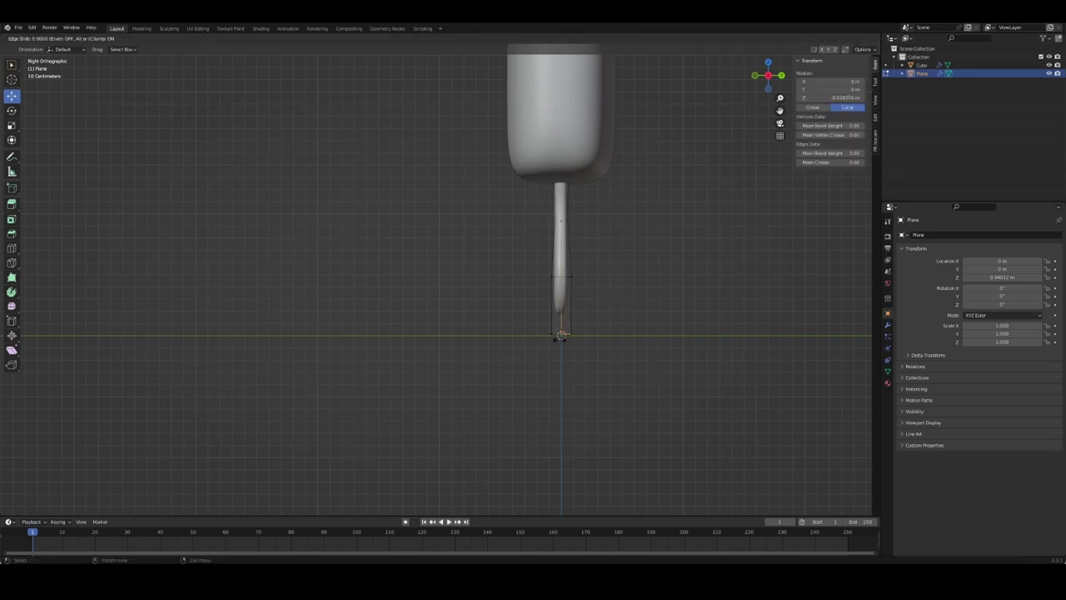
mouse_move(619, 263)
middle_down()
mouse_move(694, 295)
mouse_move(650, 291)
mouse_move(716, 315)
mouse_move(717, 284)
mouse_move(726, 333)
mouse_move(535, 257)
mouse_move(324, 325)
middle_up()
key(Tab)
Save the file, then inspect the stick's bottom vertex in Edit Mode
key(ctrl+s)
key(Tab)
click(324, 325)
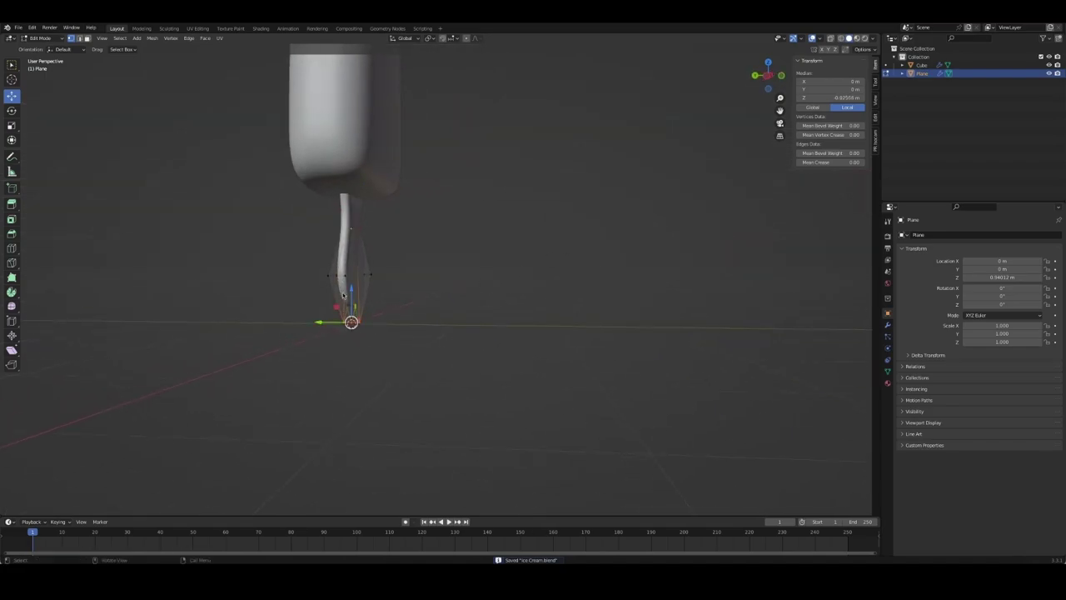
alt+middle_drag(493, 295, 428, 295)
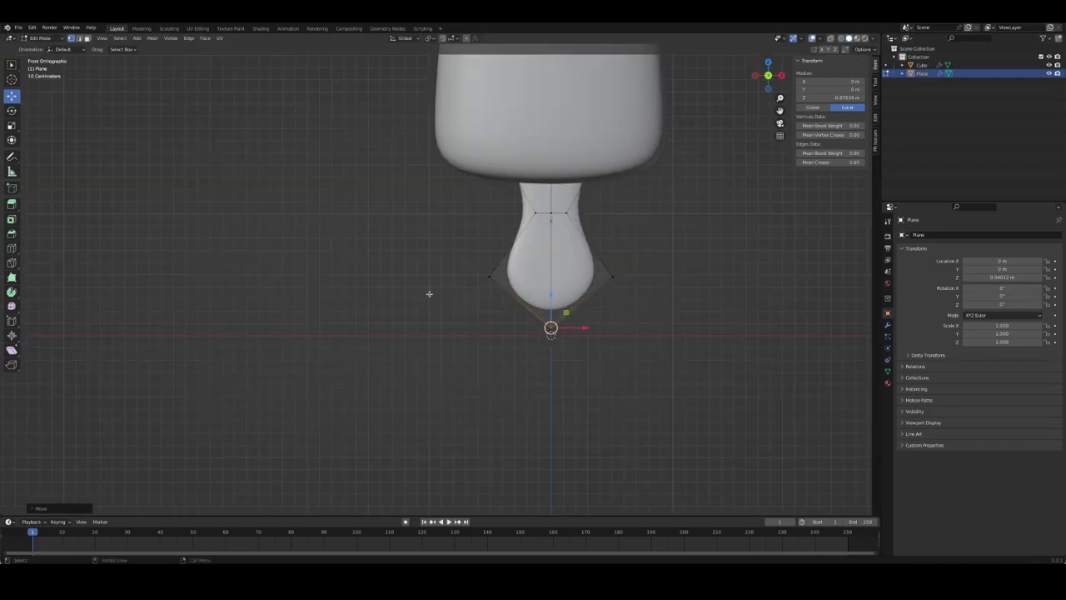
key(Tab)
click(686, 267)
scroll(691, 231, down, 4)
Scale the whole stick mesh to thicken it, then save the file
middle_drag(614, 189, 505, 197)
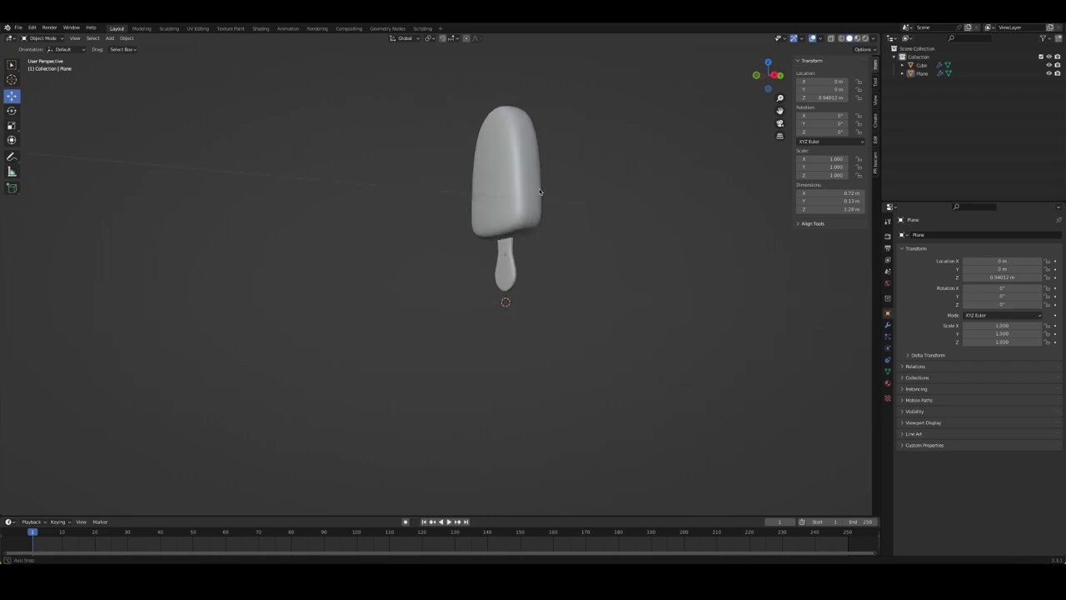
scroll(506, 197, up, 5)
key(Tab)
key(a)
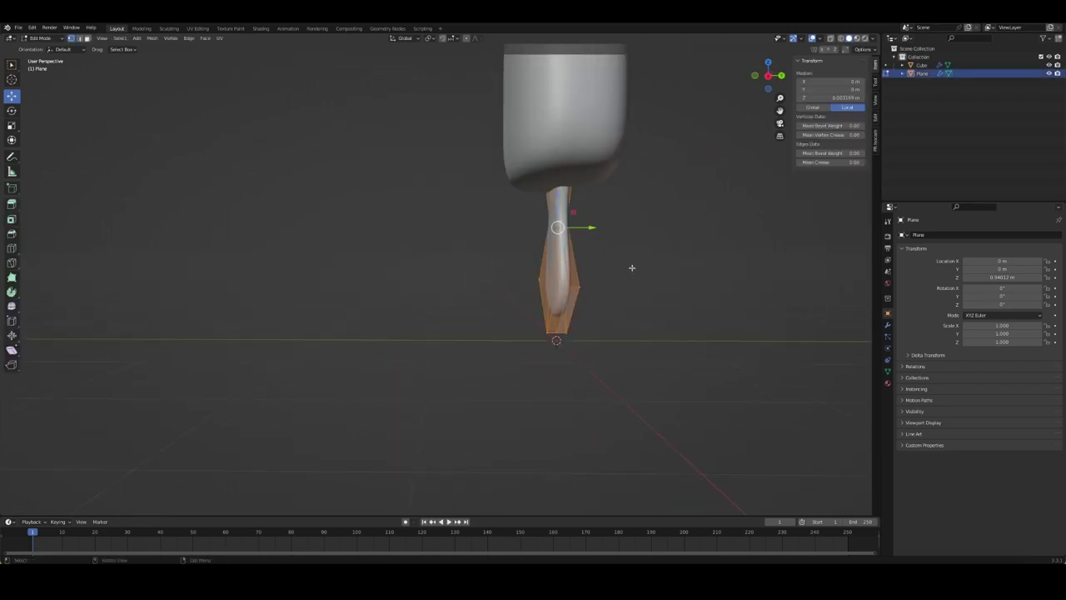
key(s)
click(632, 267)
key(Tab)
middle_drag(638, 275, 590, 286)
scroll(590, 286, up, 3)
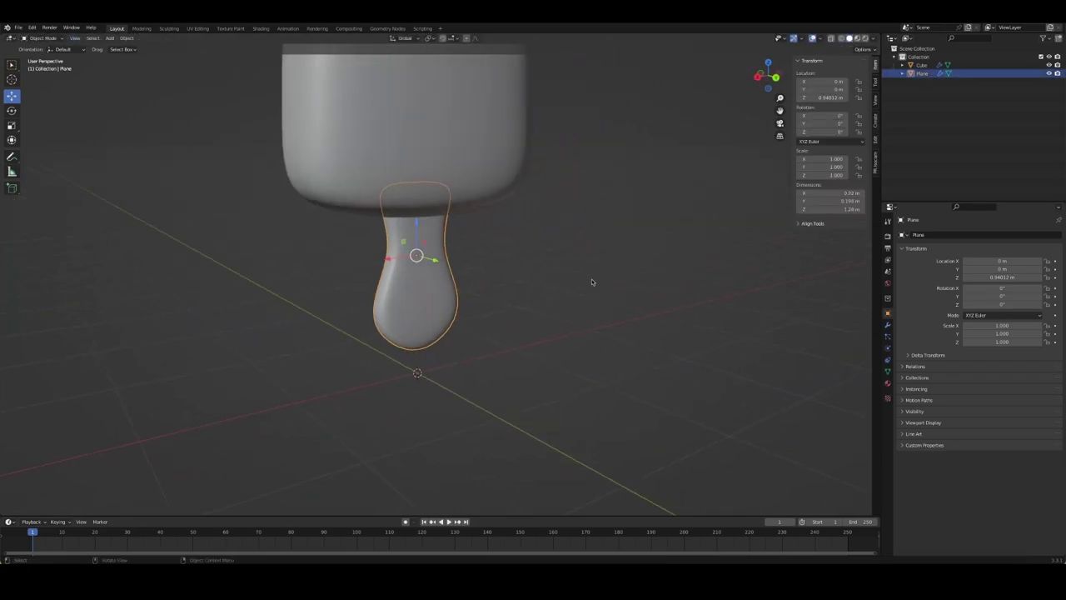
click(513, 281)
key(ctrl+s)
In front view with X-ray, move the stick's left-side vertices vertically along Z
key(KP_1)
scroll(513, 282, down, 4)
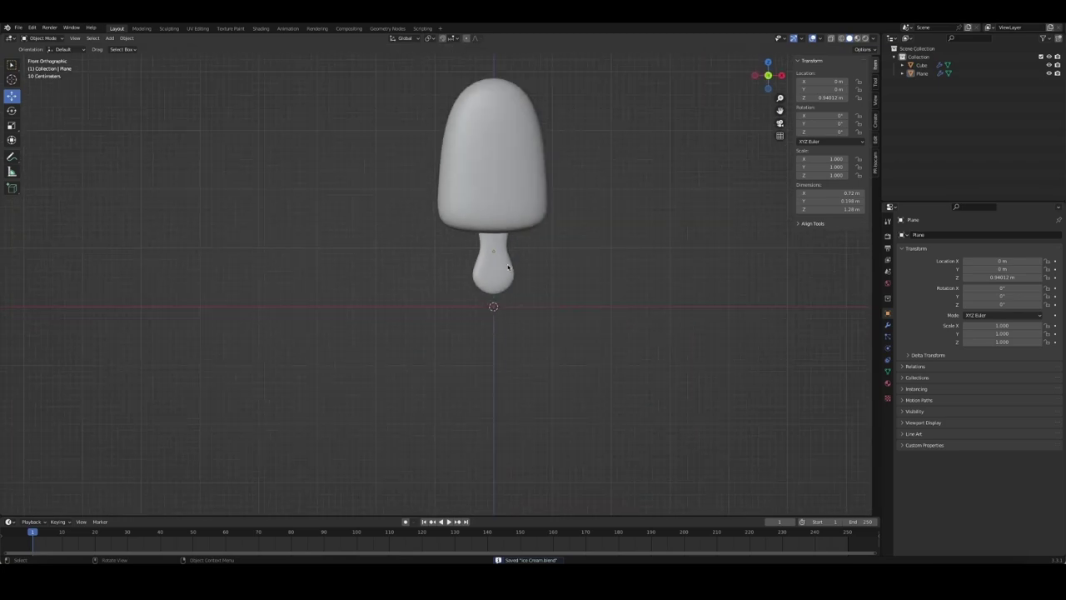
scroll(527, 283, up, 3)
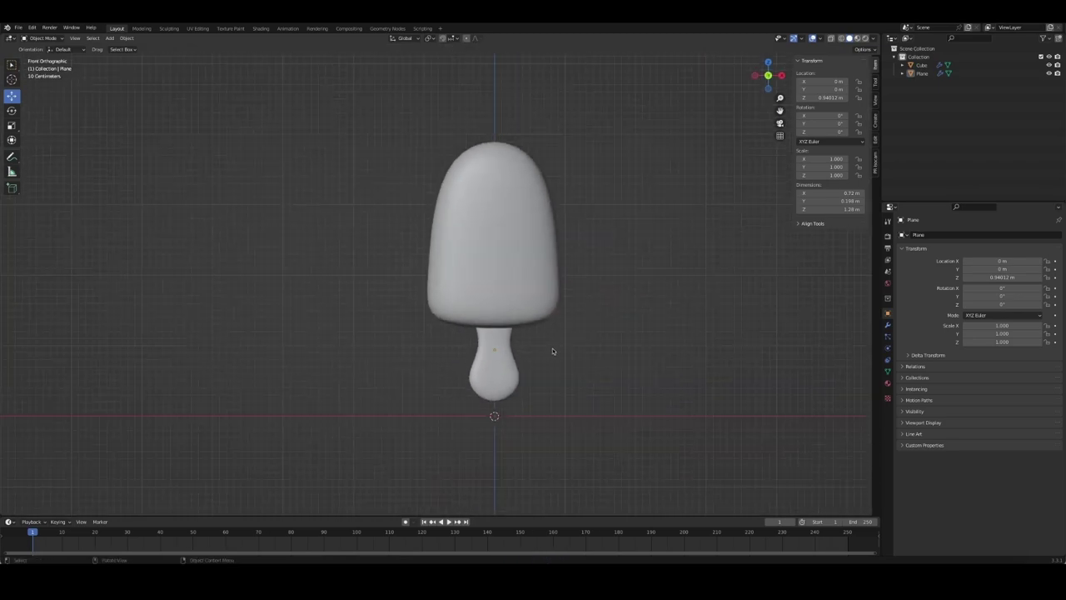
click(499, 367)
key(Tab)
click(530, 381)
key(alt+z)
drag(448, 373, 478, 396)
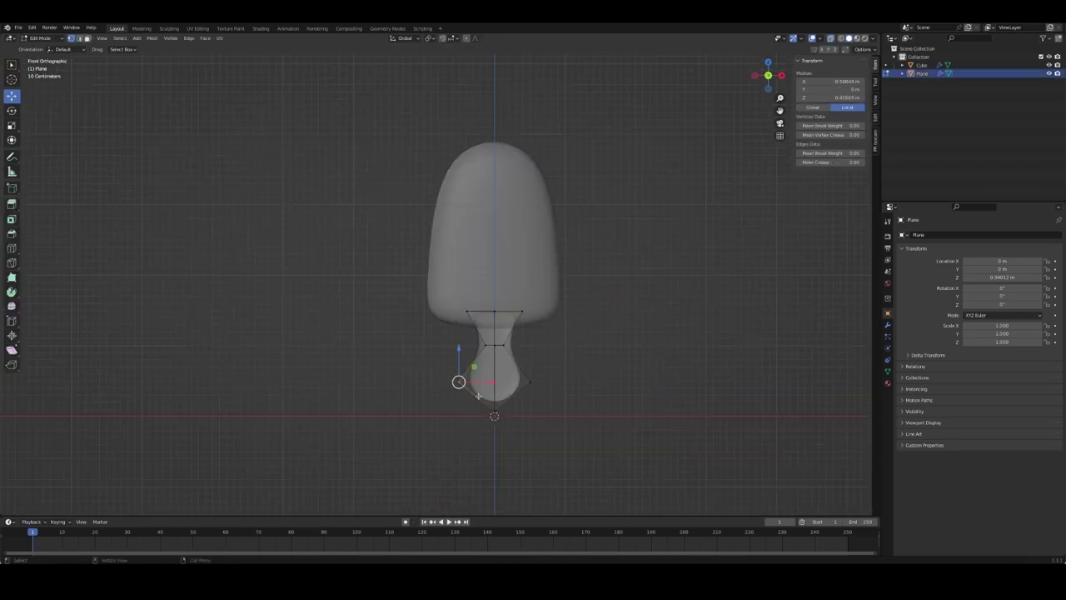
key(g)
key(z)
click(497, 342)
key(Tab)
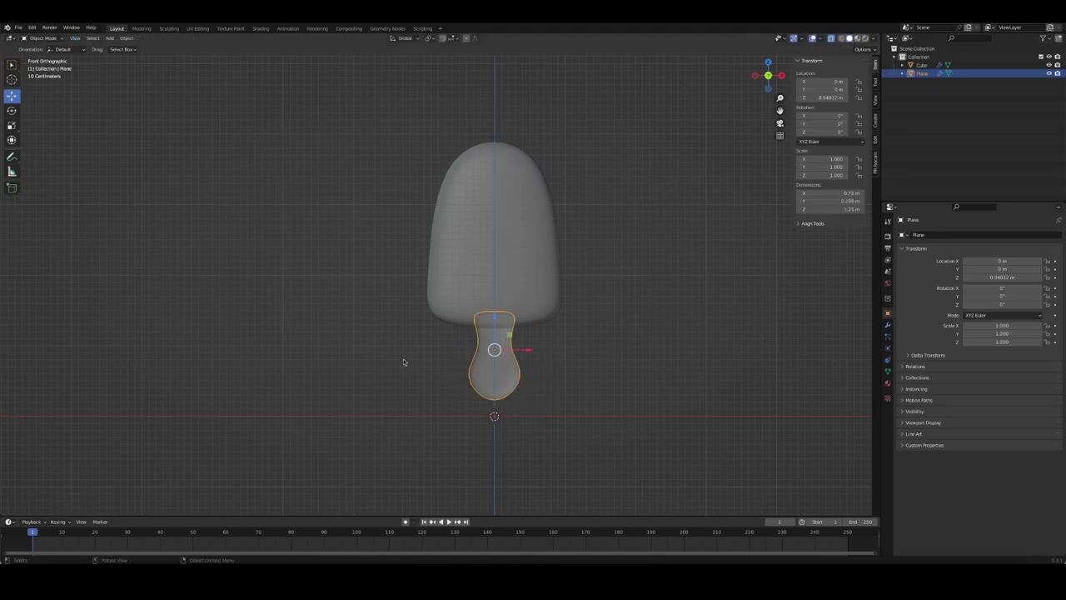
click(409, 367)
key(alt+z)
Nudge the stick's bottom vertices upward and dissolve the extra vertices
key(Tab)
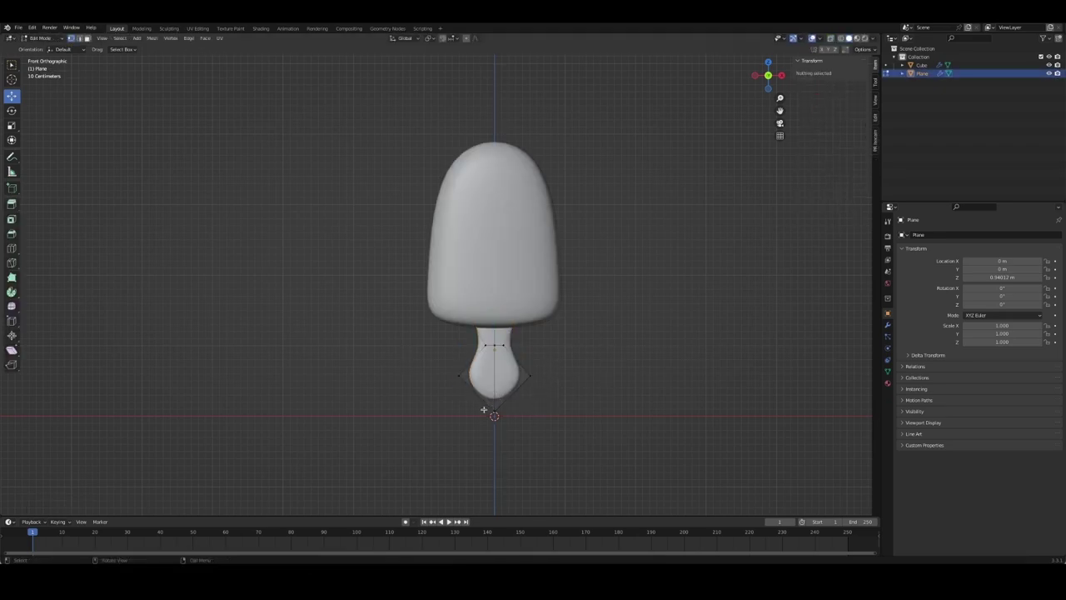
click(494, 409)
drag(495, 409, 495, 403)
key(alt+z)
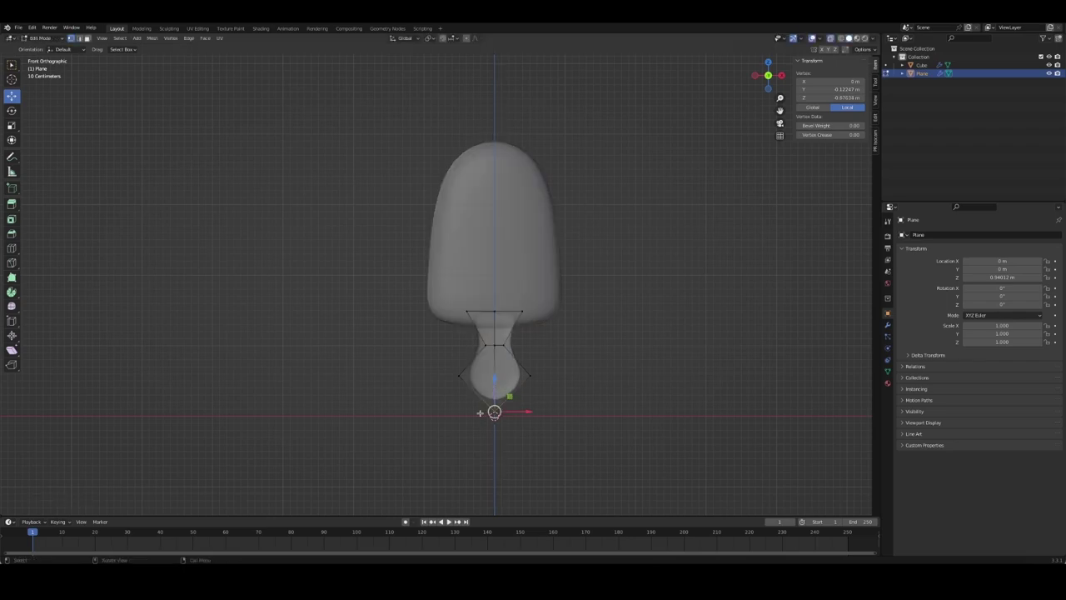
key(a)
key(g)
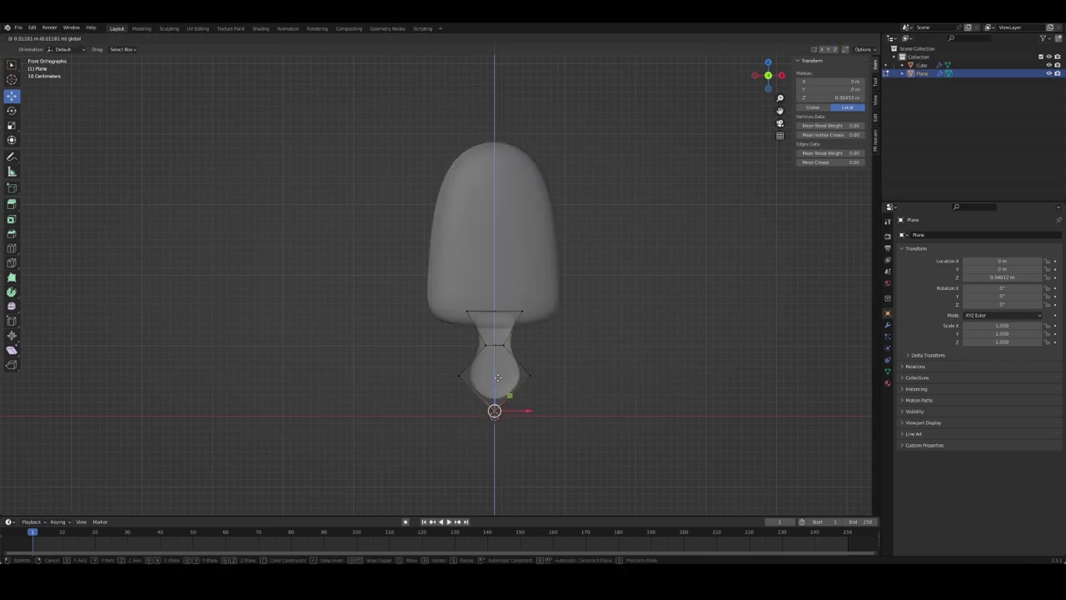
click(498, 377)
middle_drag(497, 377, 498, 351)
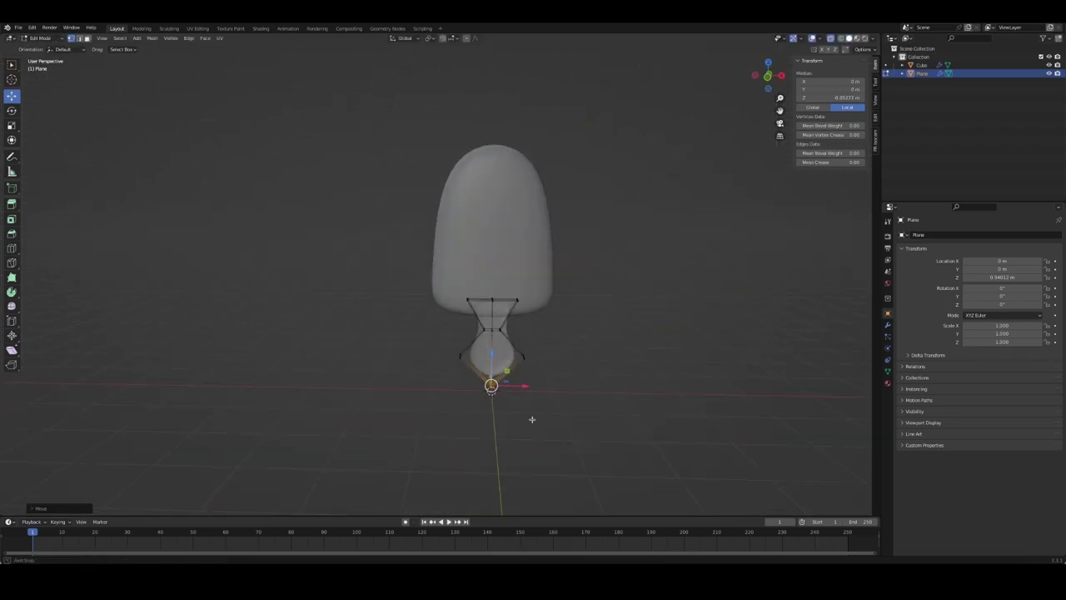
key(ctrl+x)
mouse_move(497, 351)
middle_down()
mouse_move(433, 344)
mouse_move(528, 352)
mouse_move(481, 335)
middle_up()
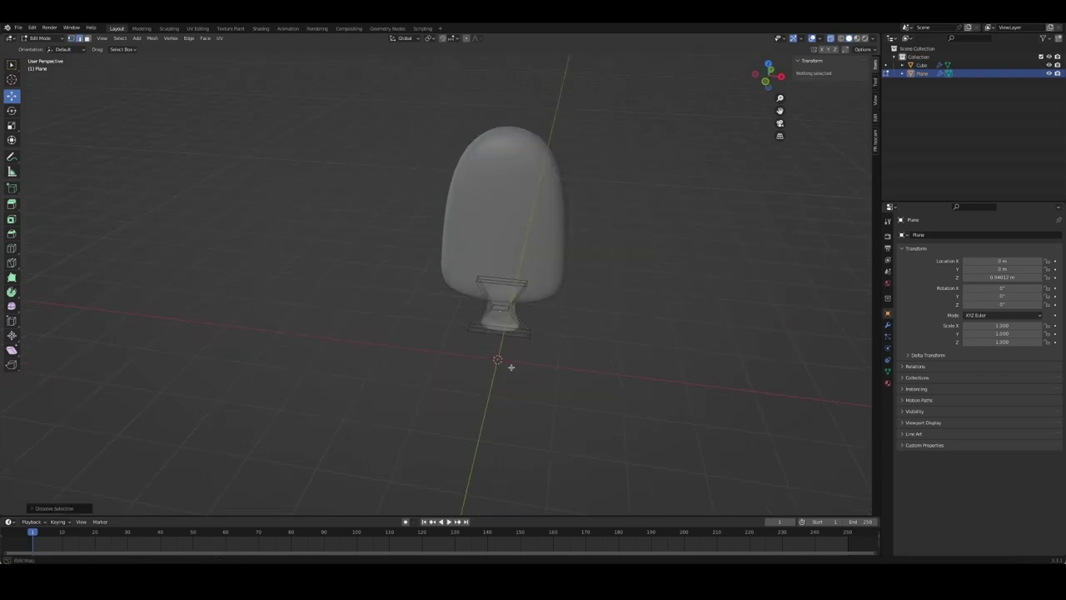
Cut a horizontal edge loop into the stick and lower it along Z
key(ctrl+r)
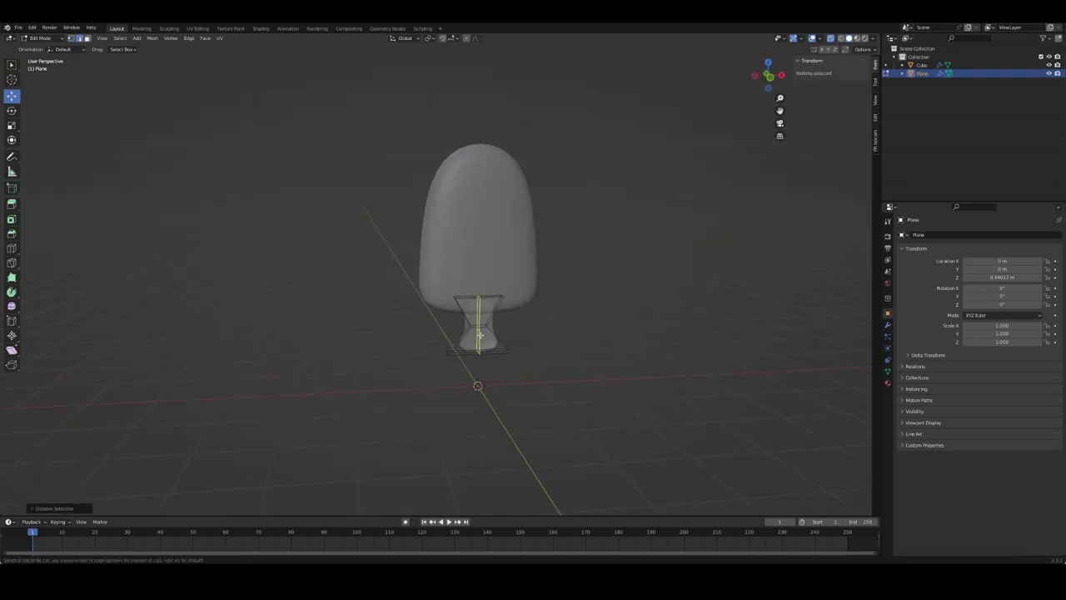
click(480, 335)
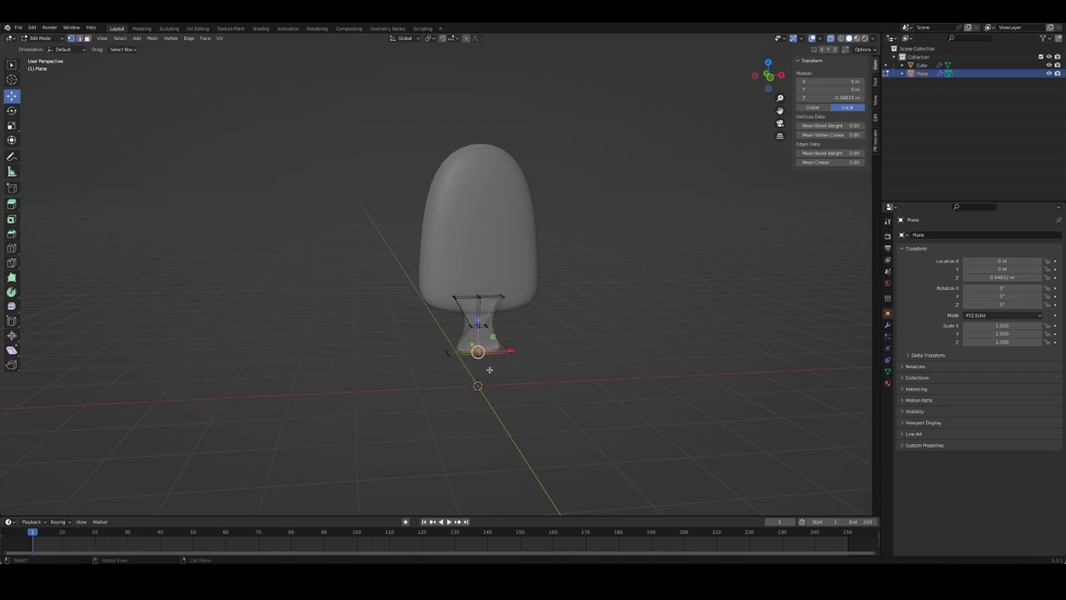
key(g)
key(z)
click(477, 369)
mouse_move(476, 369)
middle_down()
mouse_move(508, 334)
mouse_move(579, 369)
mouse_move(512, 196)
middle_up()
Move the stick's bottom vertex along Z into a rounded teardrop tip and save Ice Cream.blend
key(KP_1)
scroll(564, 399, up, 3)
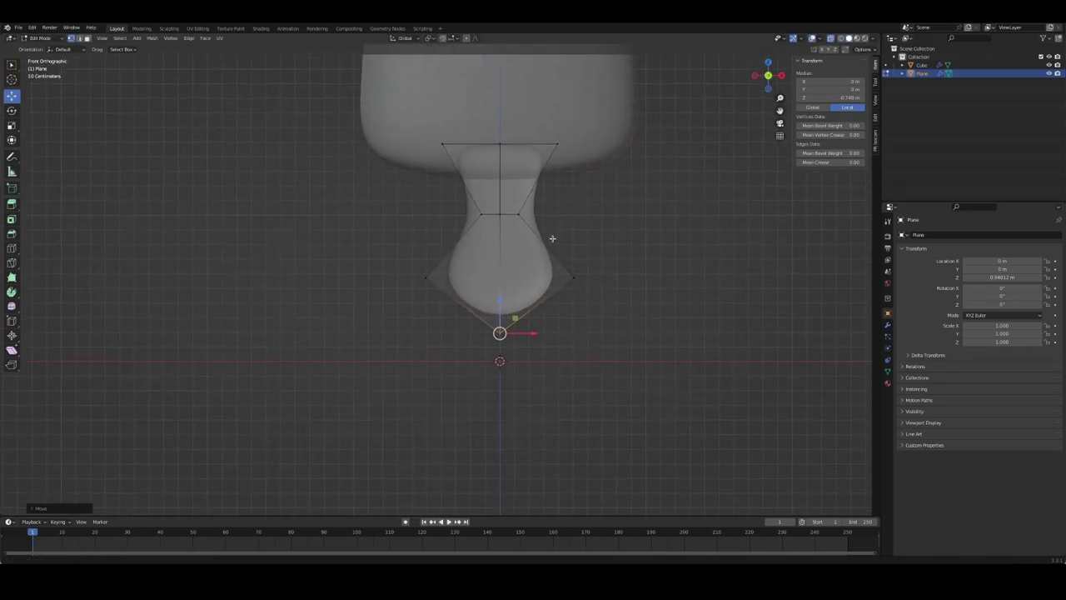
click(501, 321)
key(g)
key(z)
click(503, 315)
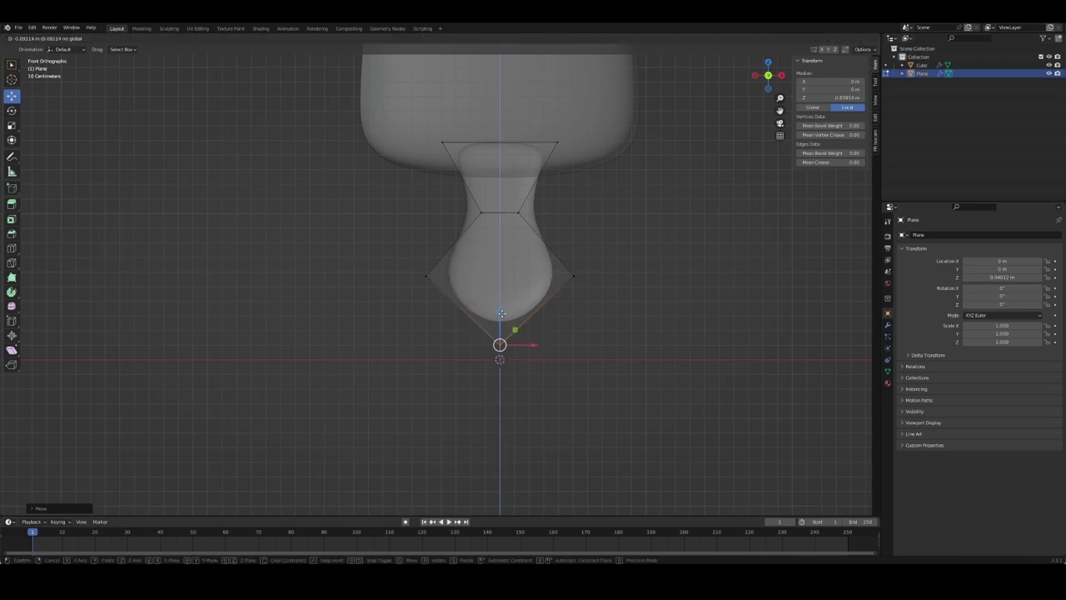
key(Tab)
middle_drag(379, 286, 597, 312)
scroll(688, 269, down, 2)
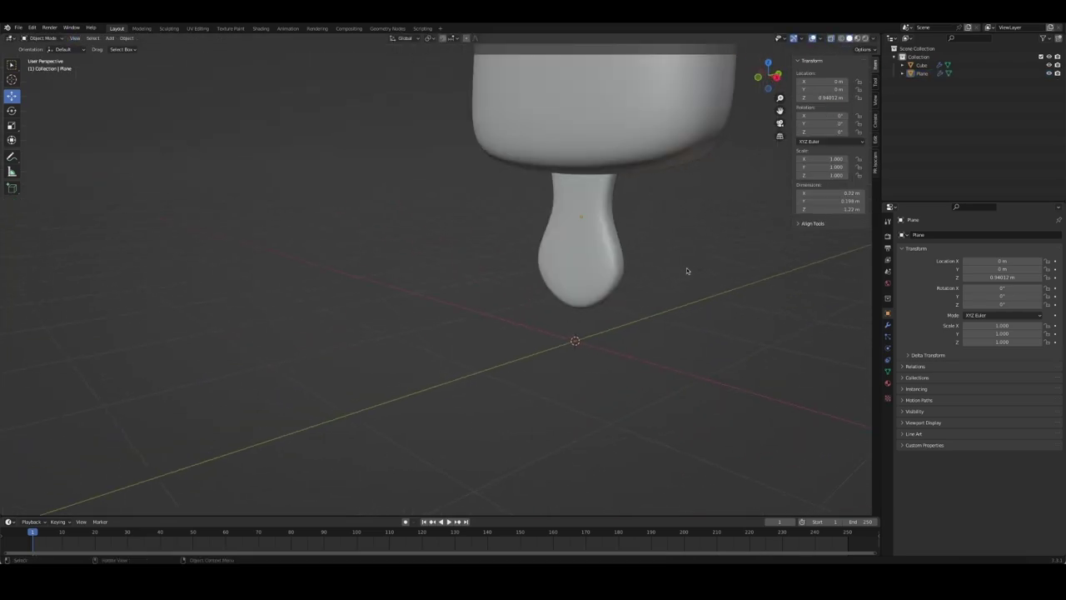
key(ctrl+s)
scroll(592, 259, down, 3)
middle_drag(661, 271, 588, 254)
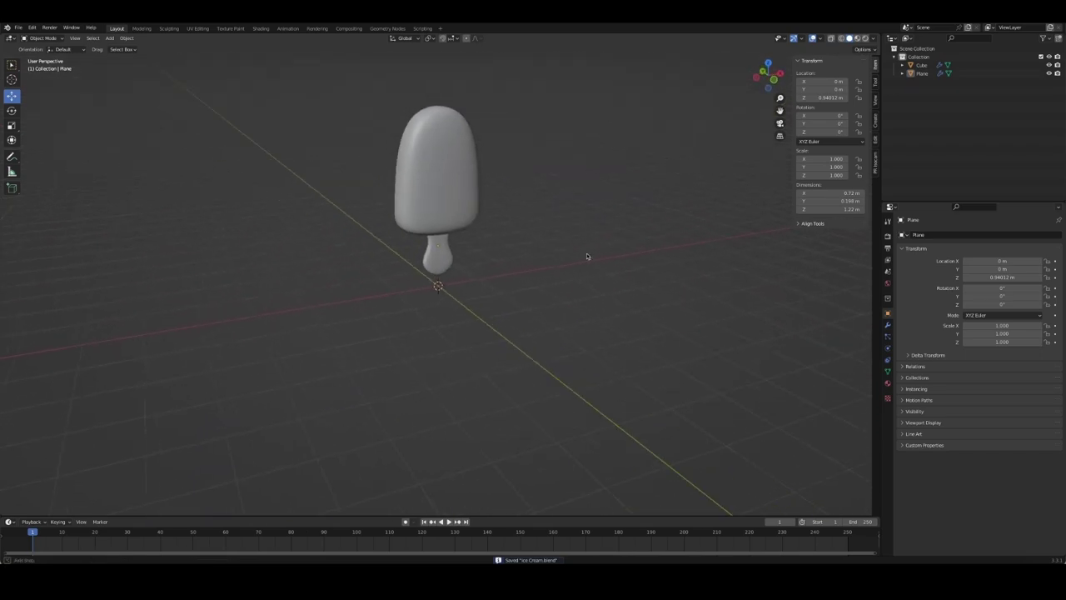
Check the ice body's modifiers, then save the file
click(470, 176)
mouse_move(471, 177)
middle_down()
mouse_move(533, 205)
mouse_move(630, 210)
mouse_move(414, 172)
middle_up()
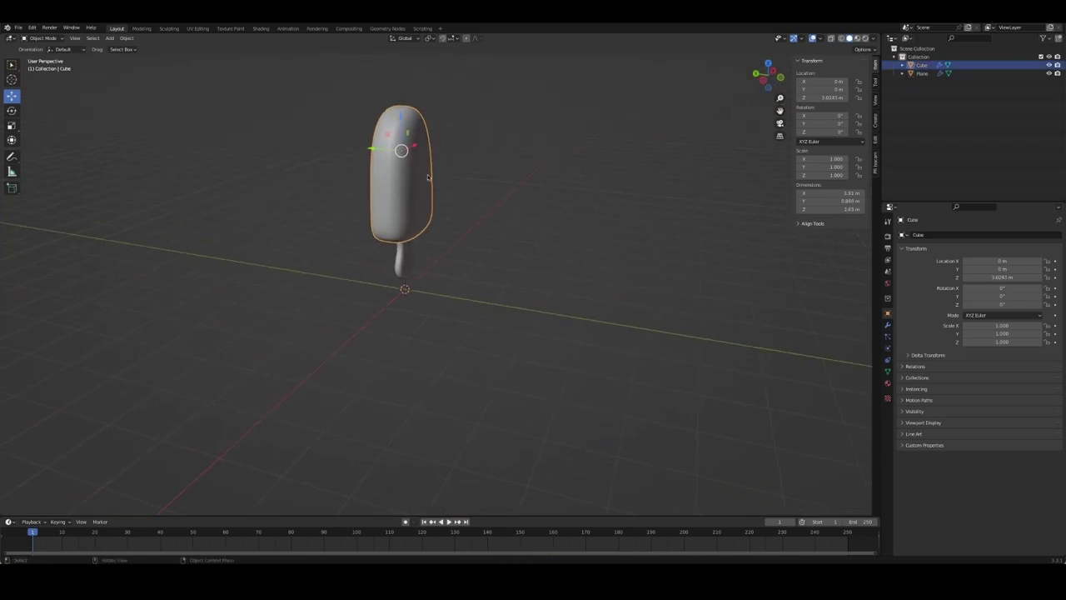
key(Tab)
key(Tab)
click(890, 324)
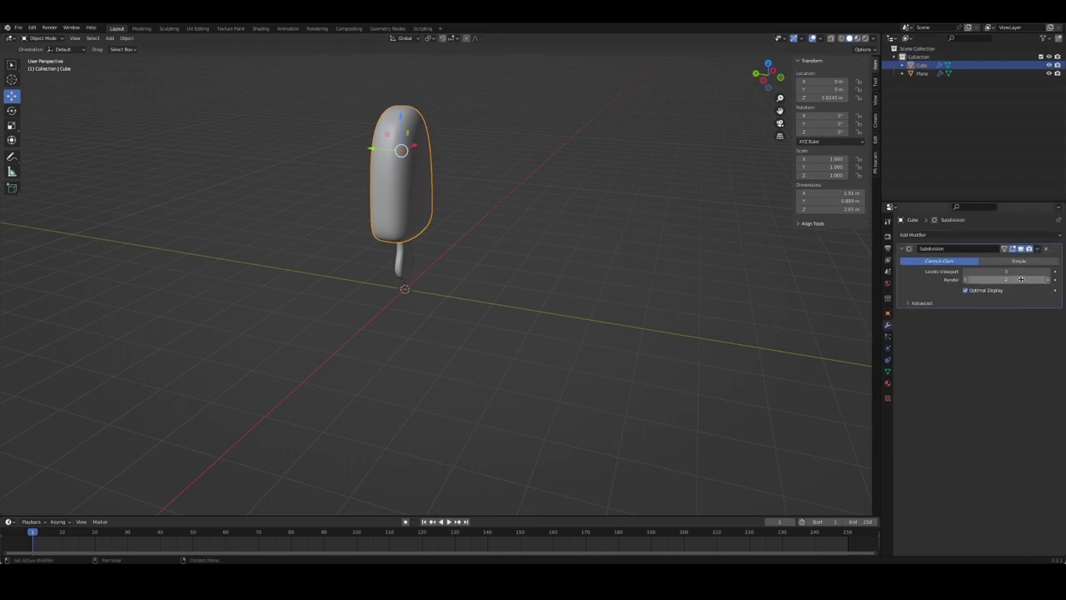
click(922, 73)
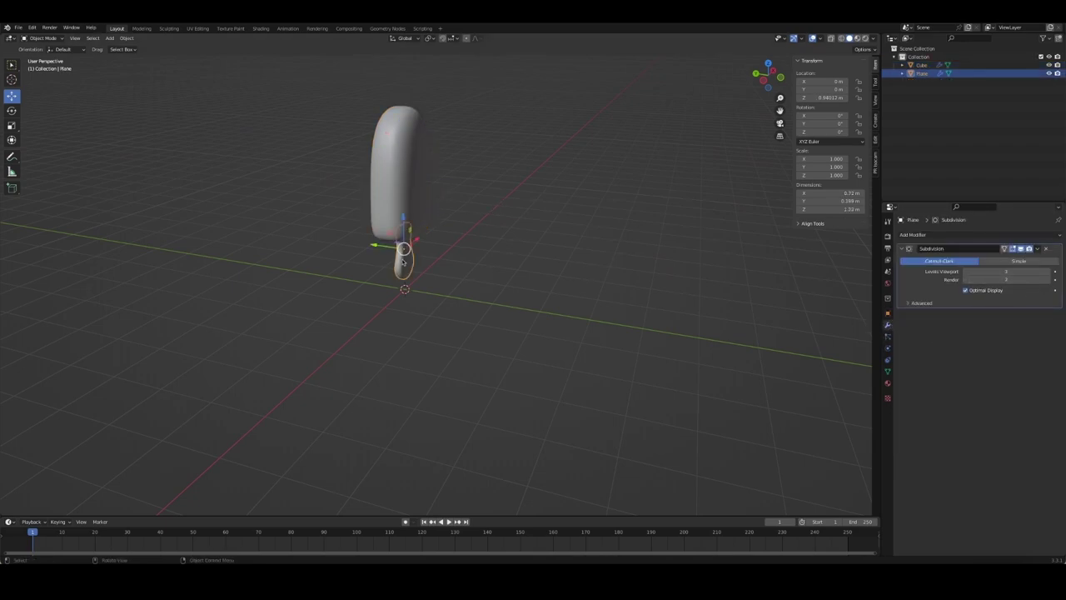
click(523, 251)
key(ctrl+s)
middle_drag(572, 253, 500, 233)
Rename the ice body object to 'Ice'
click(481, 217)
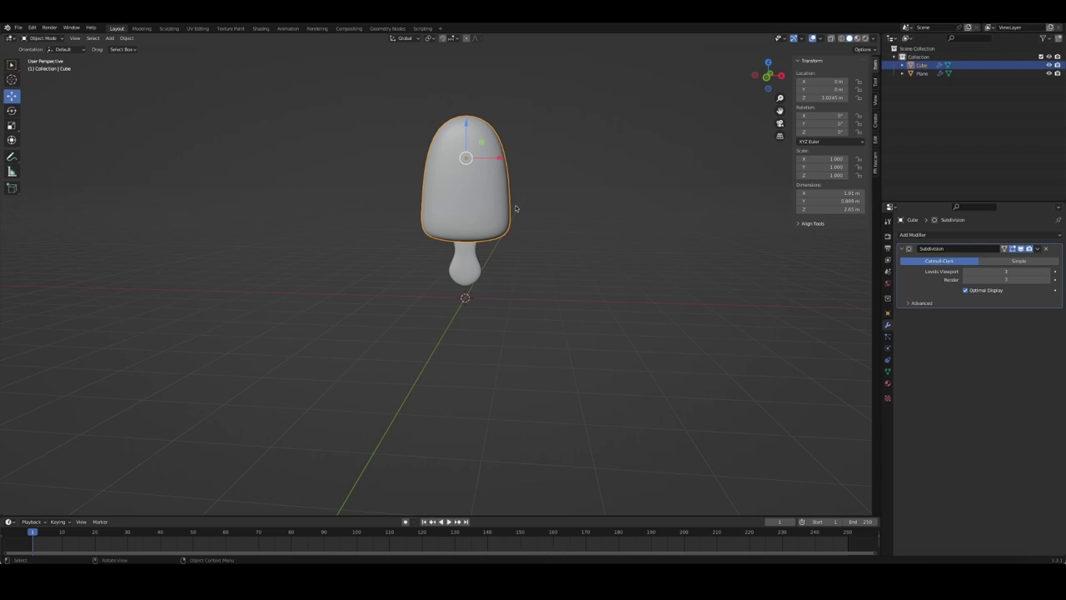
key(F2)
text(ce)
key(Return)
Rename the stick object to 'stick' and view the popsicle from the front
click(476, 256)
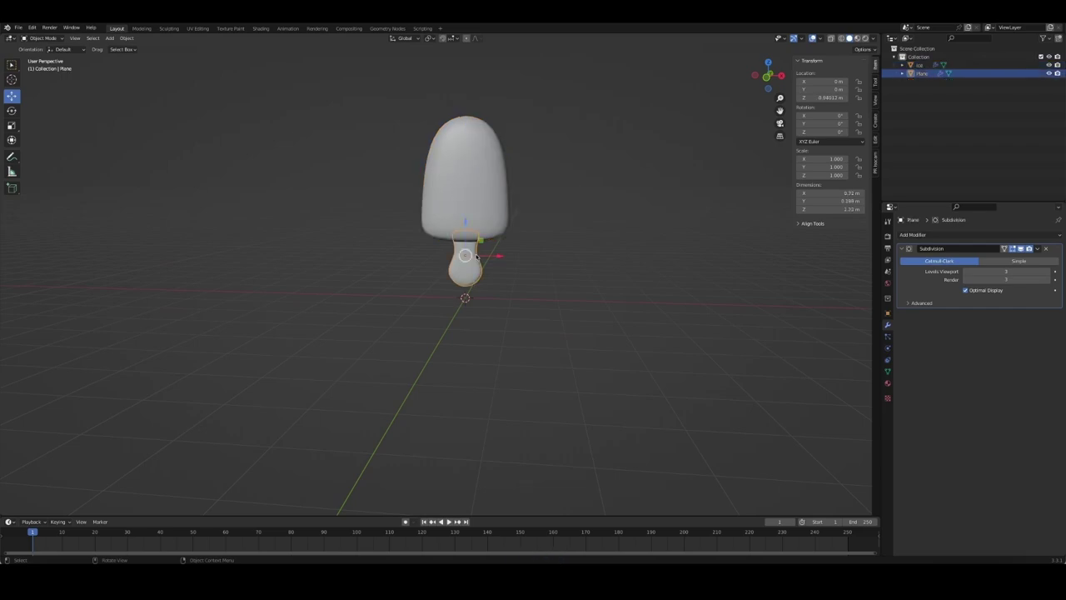
key(F2)
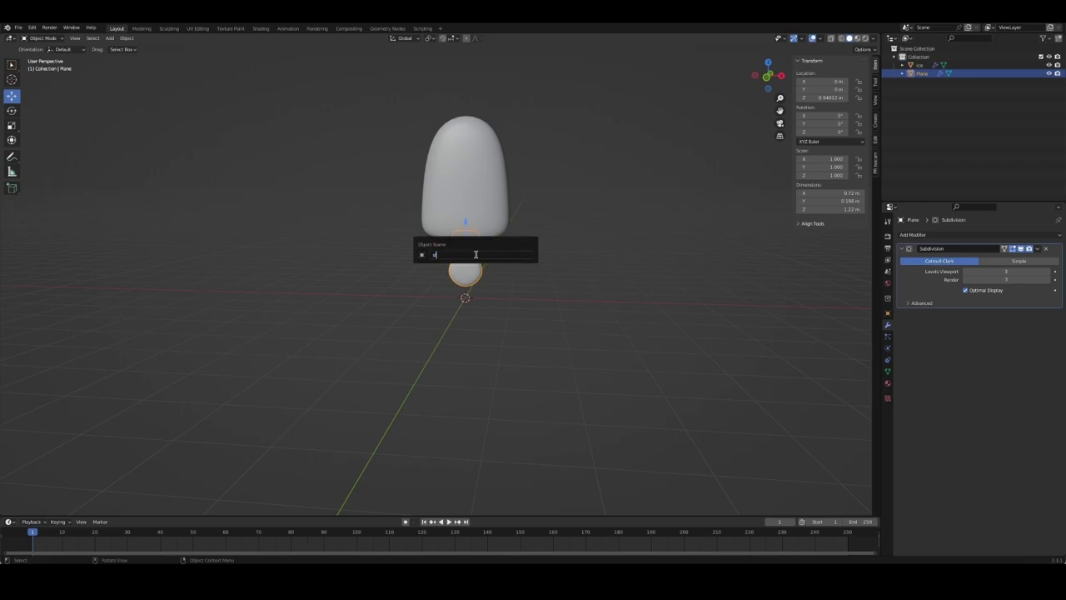
text(k)
key(Return)
key(alt+a)
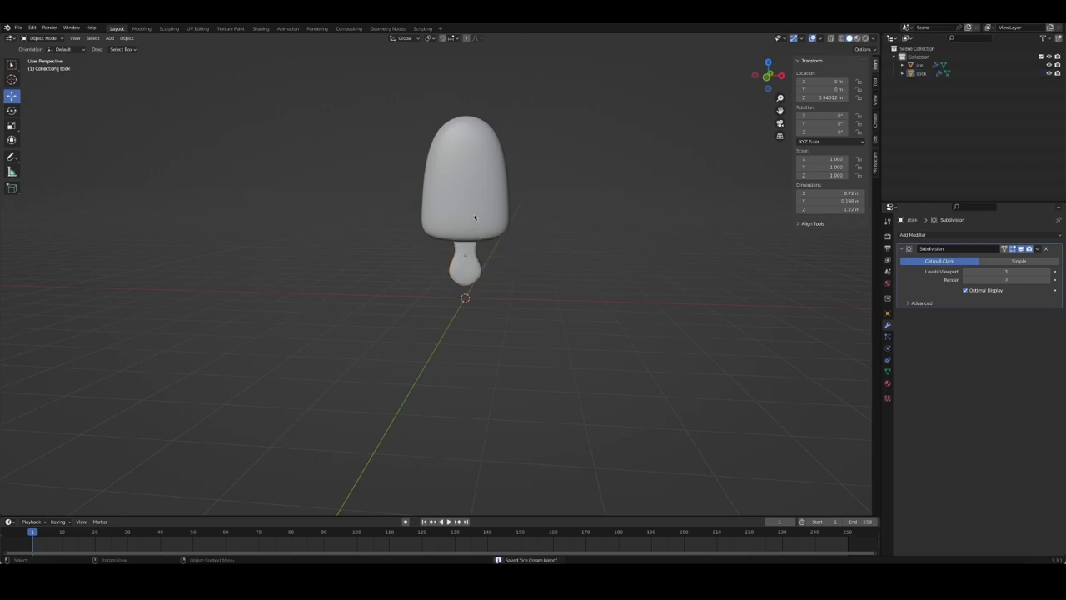
key(KP_5)
key(KP_1)
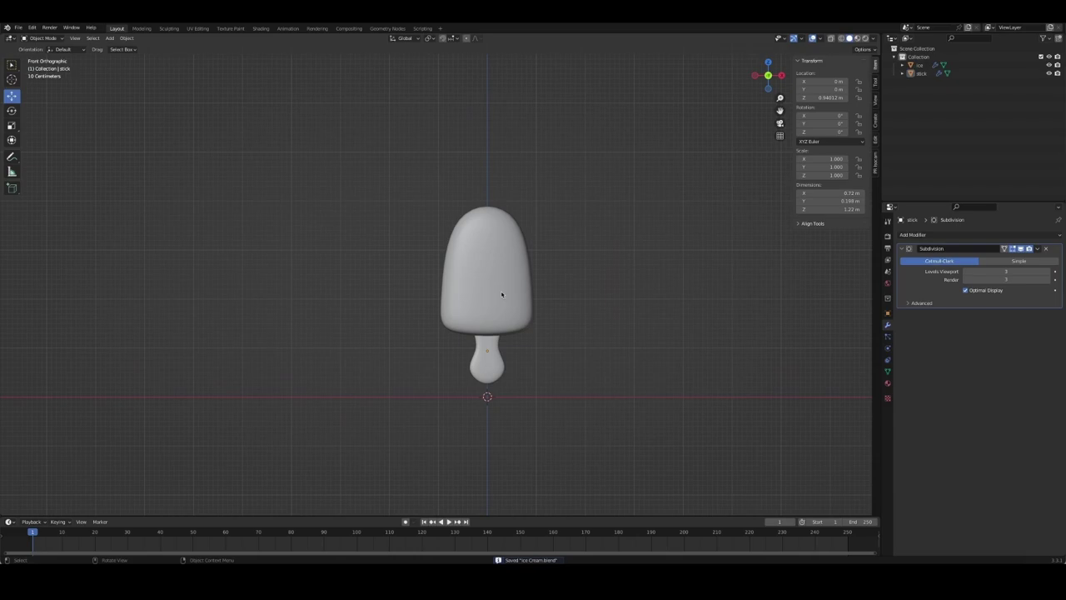
With X-ray on, scale the stick's middle edge loop along the X axis
click(499, 355)
key(Tab)
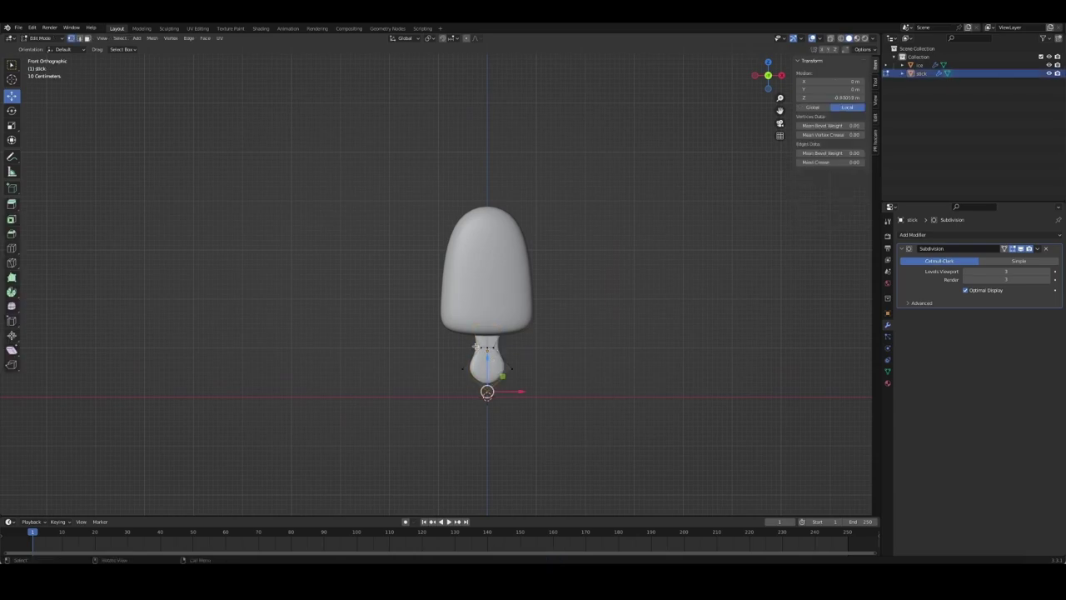
scroll(500, 355, up, 4)
key(alt+z)
alt+click(558, 420)
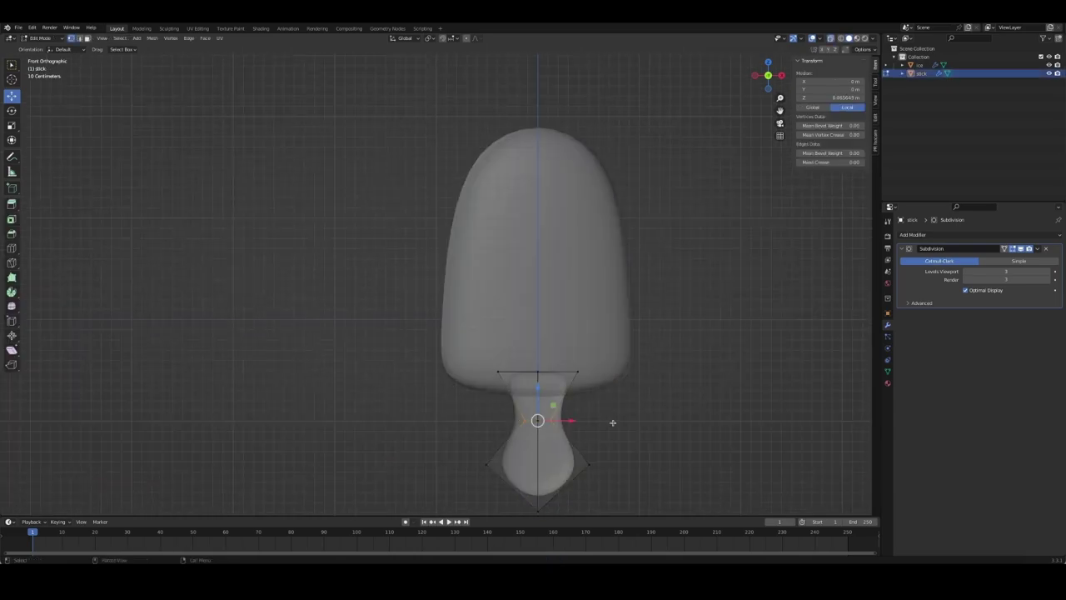
key(s)
key(x)
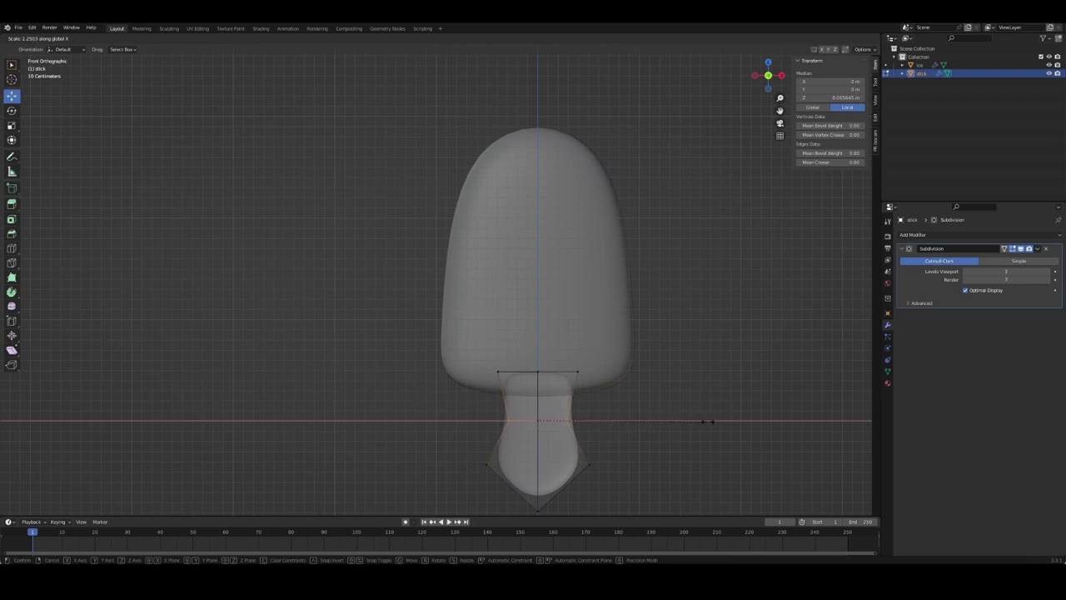
click(706, 421)
key(Tab)
key(alt+z)
click(662, 435)
Select the stick's bottom vertices and reposition the bottom end
click(553, 496)
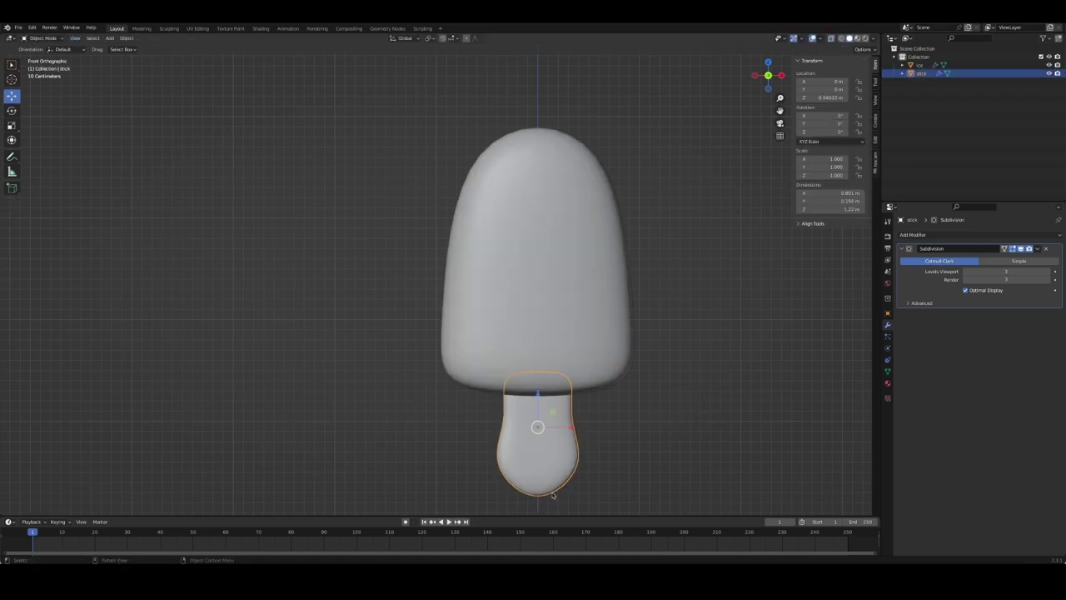
key(Tab)
click(535, 504)
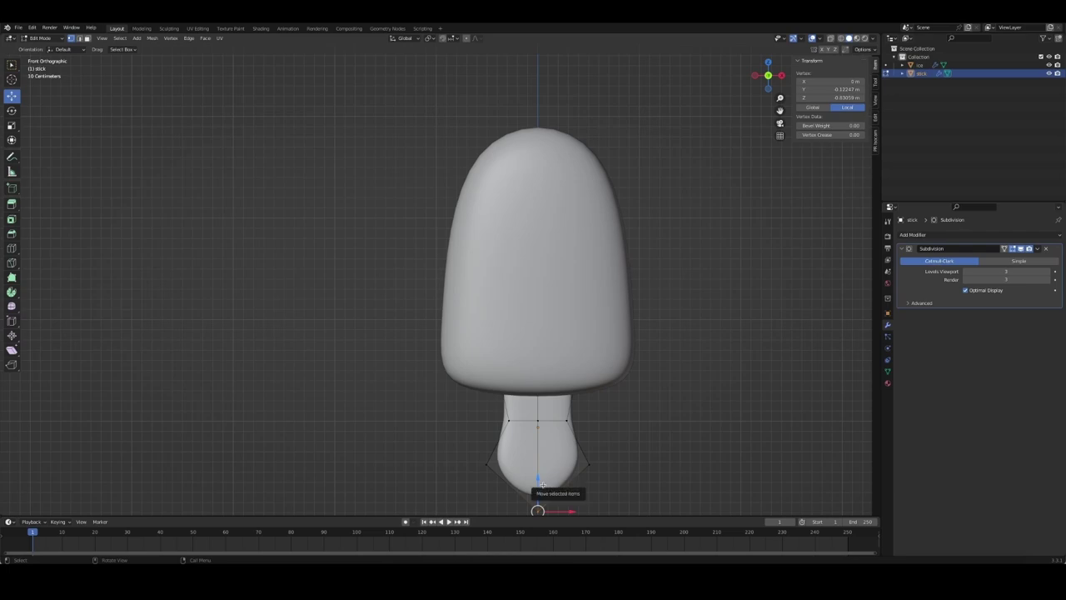
key(alt+z)
alt+click(549, 471)
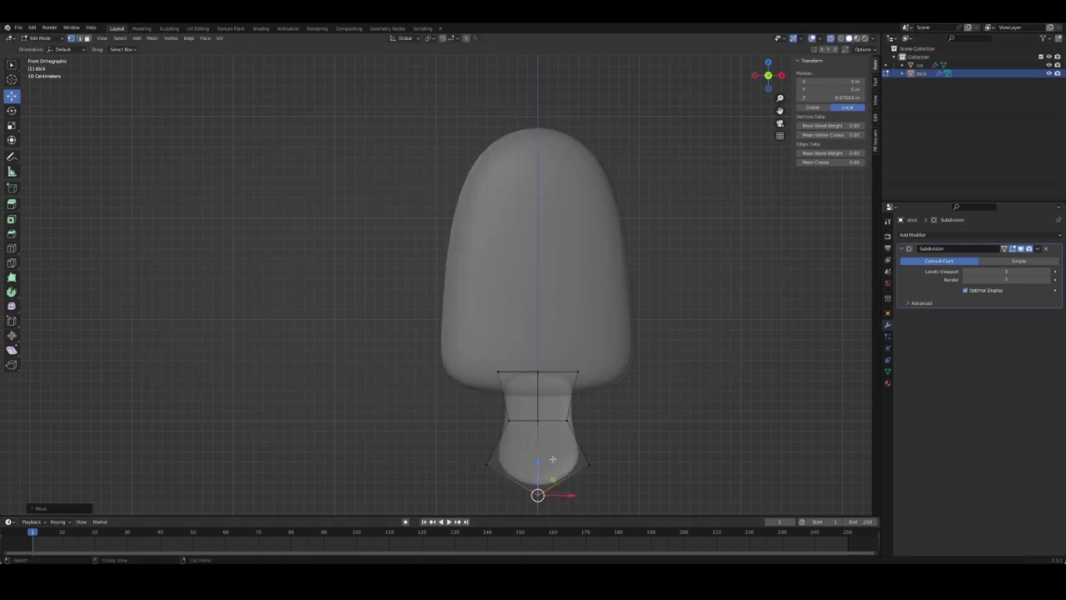
key(Tab)
click(644, 455)
Narrow the stick's middle loop along X and raise it along Z to form a slim neck
click(556, 426)
key(Tab)
click(506, 420)
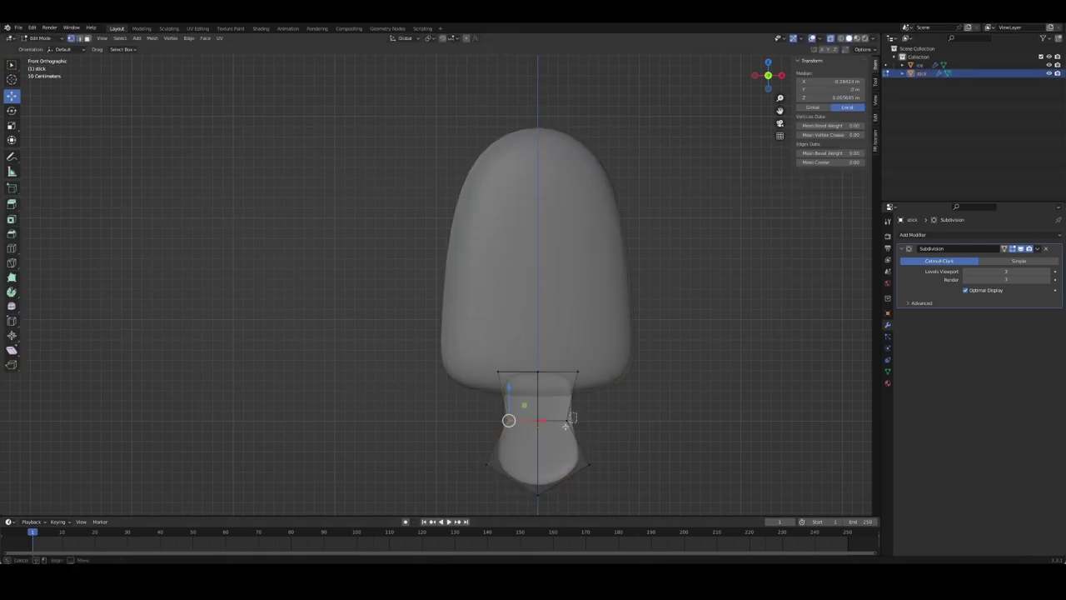
key(s)
key(x)
click(542, 421)
key(g)
key(z)
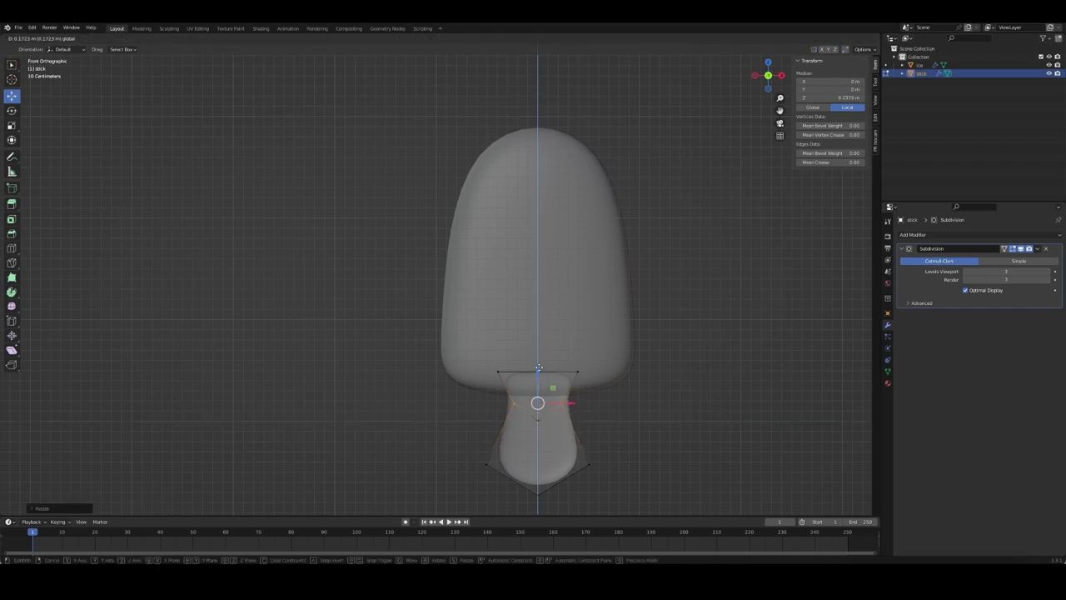
click(539, 368)
key(Tab)
click(657, 428)
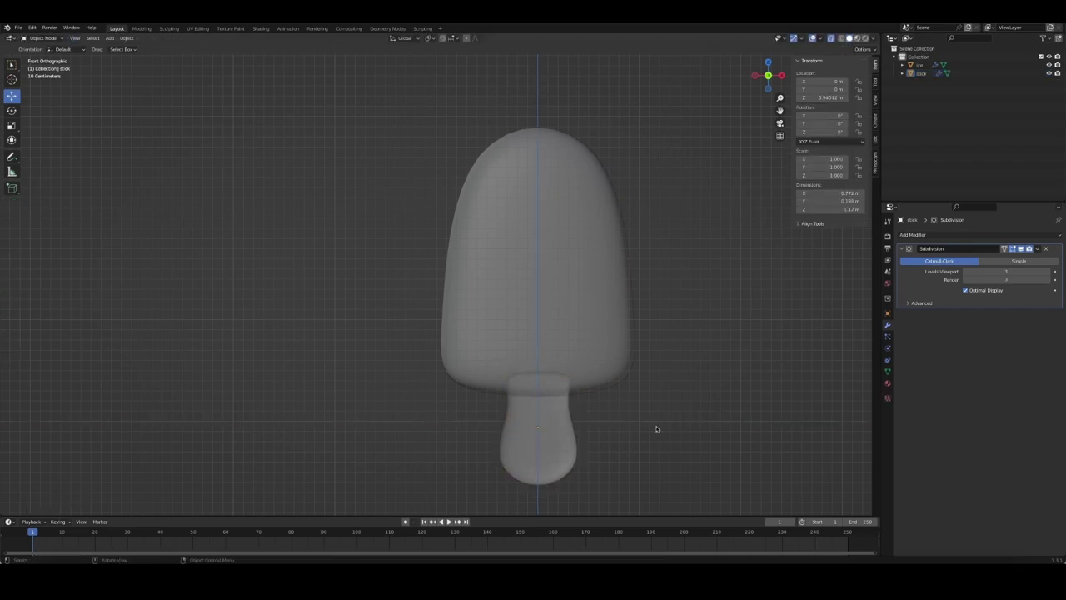
middle_drag(725, 418, 628, 405)
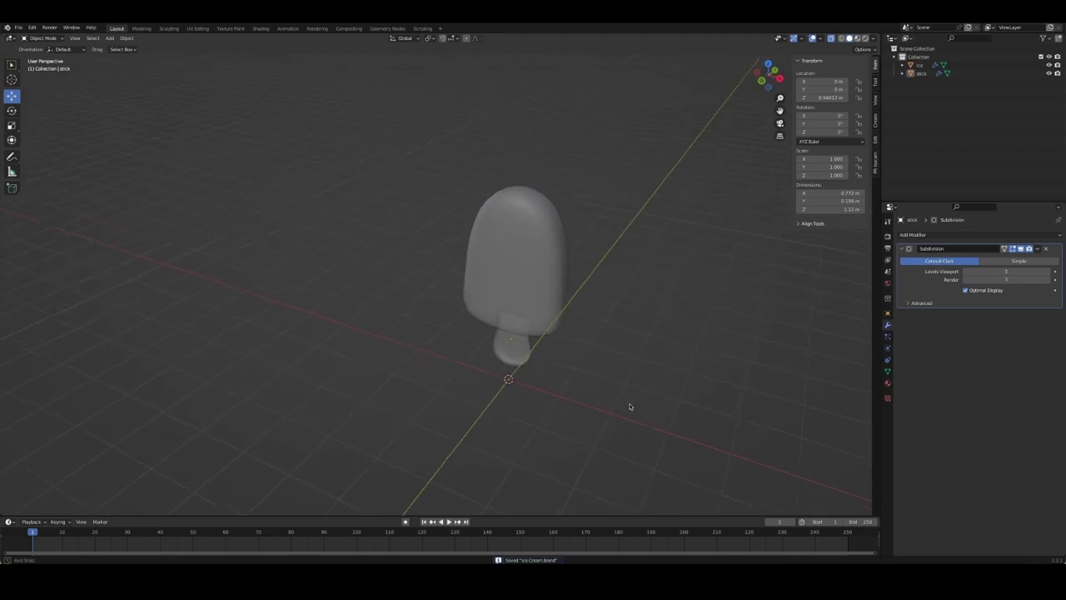
Duplicate the ice body in place into a new 'spares' collection, excluded from the scene
click(532, 308)
key(shift+d)
right_click(619, 302)
key(m)
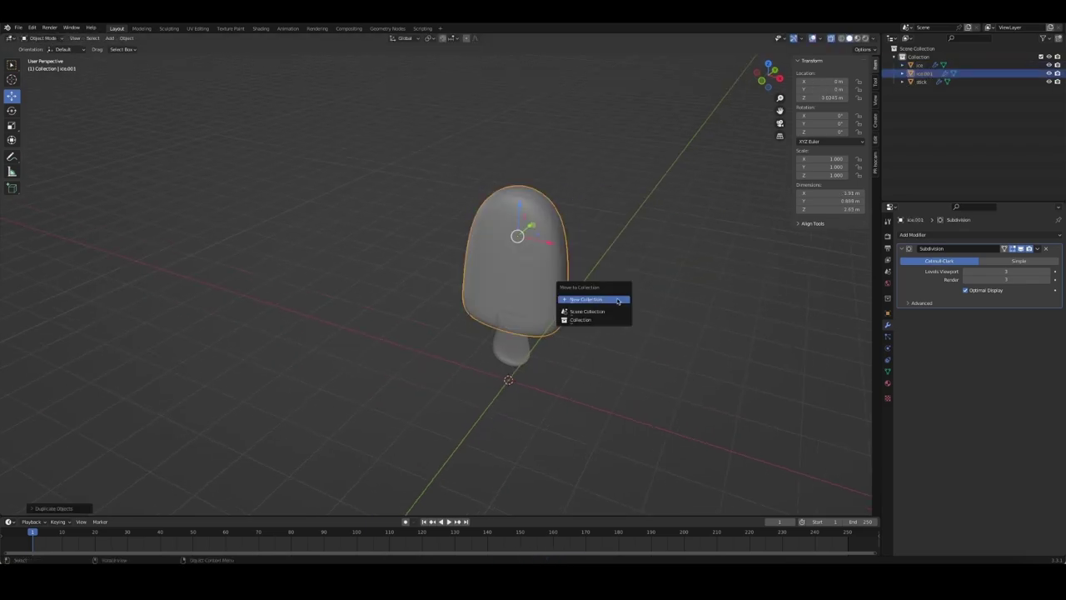
click(591, 300)
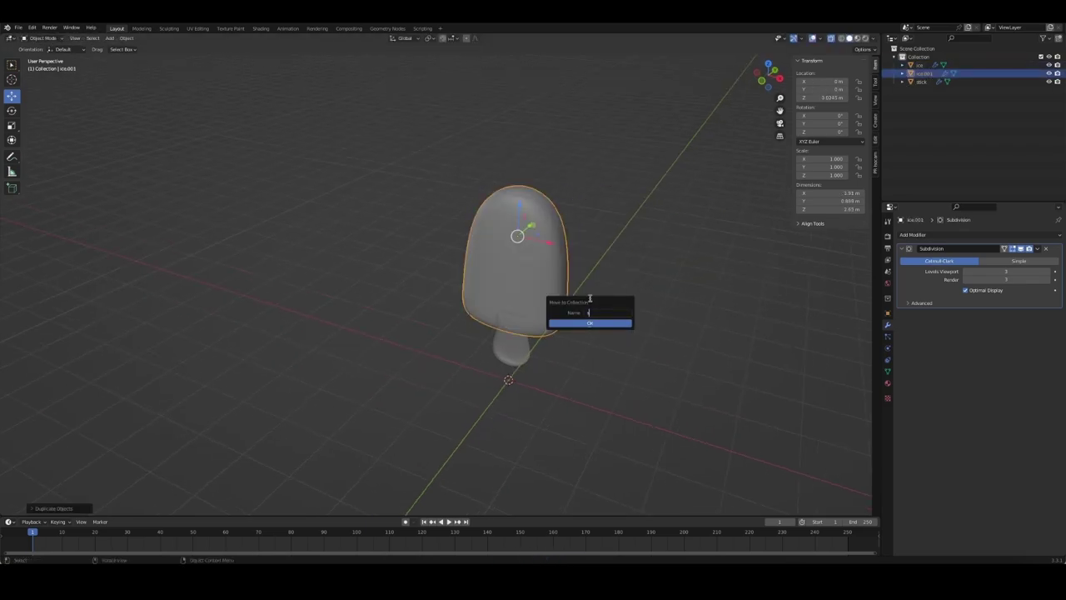
text(spare)
click(596, 323)
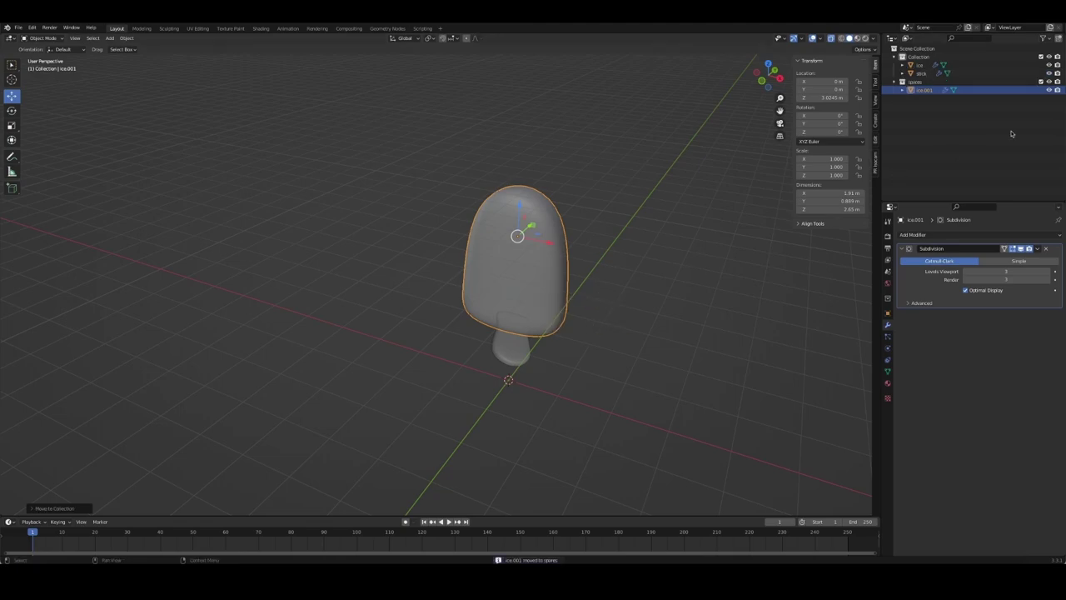
click(1044, 38)
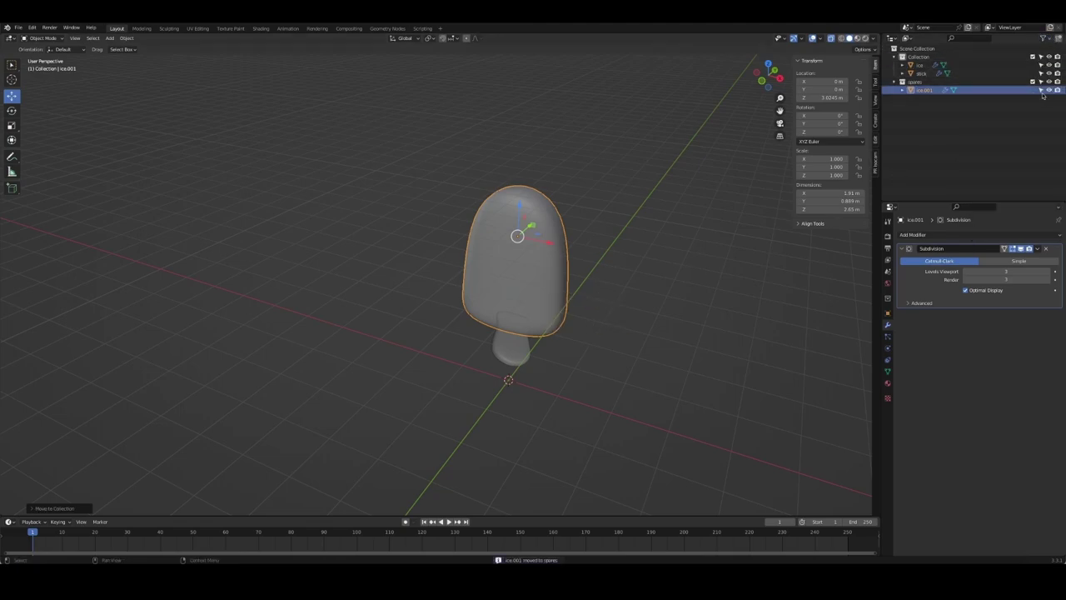
click(1033, 81)
Delete the Subdivision modifier from the original ice body
click(525, 278)
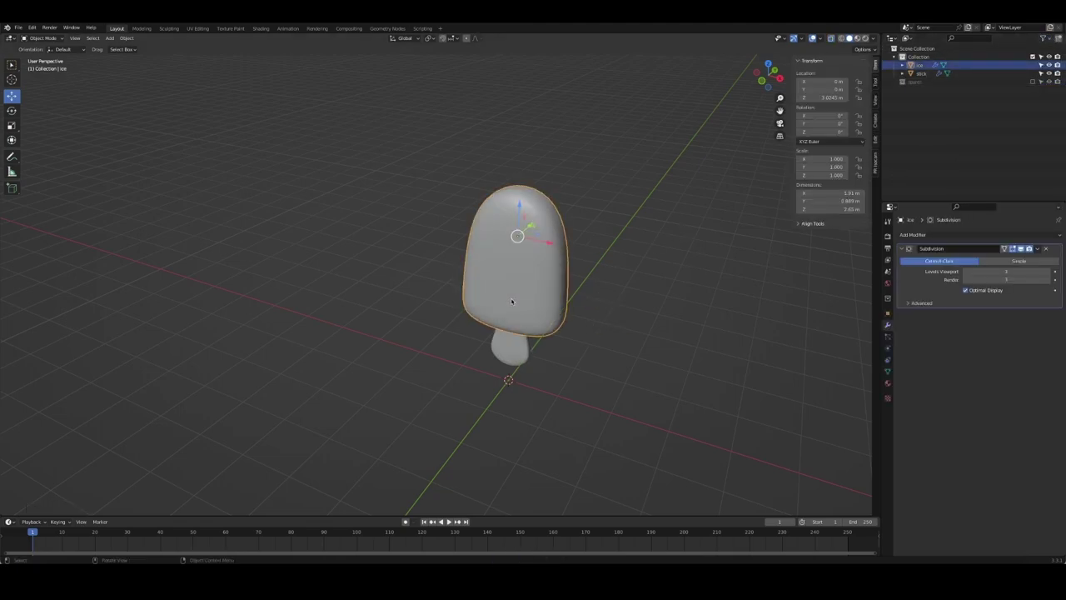
click(1038, 249)
click(1012, 277)
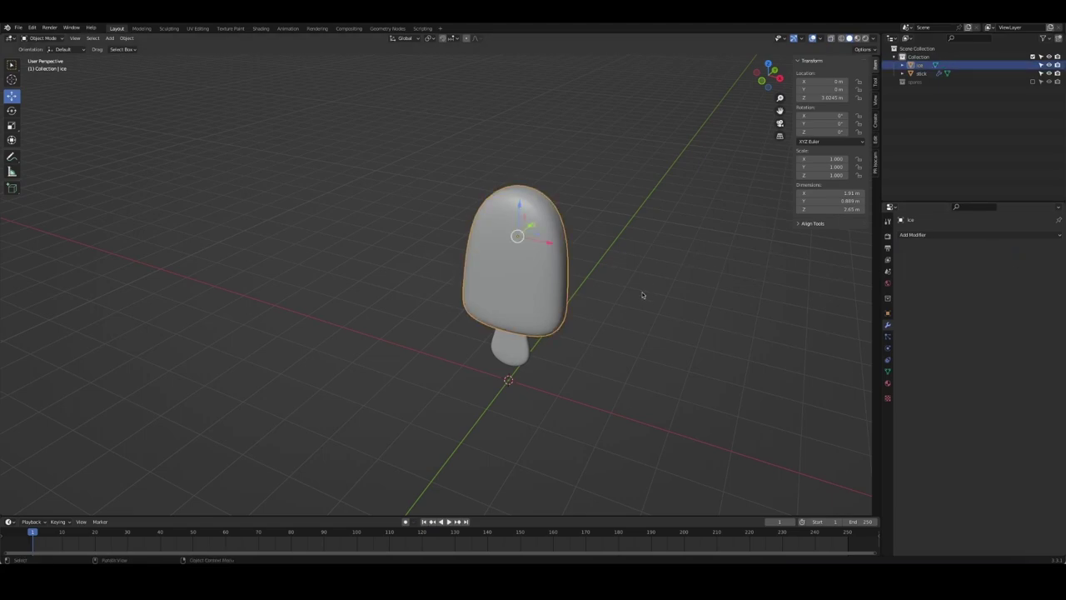
In front view with X-ray, box-select the upper part of the ice body
middle_drag(529, 300, 492, 281)
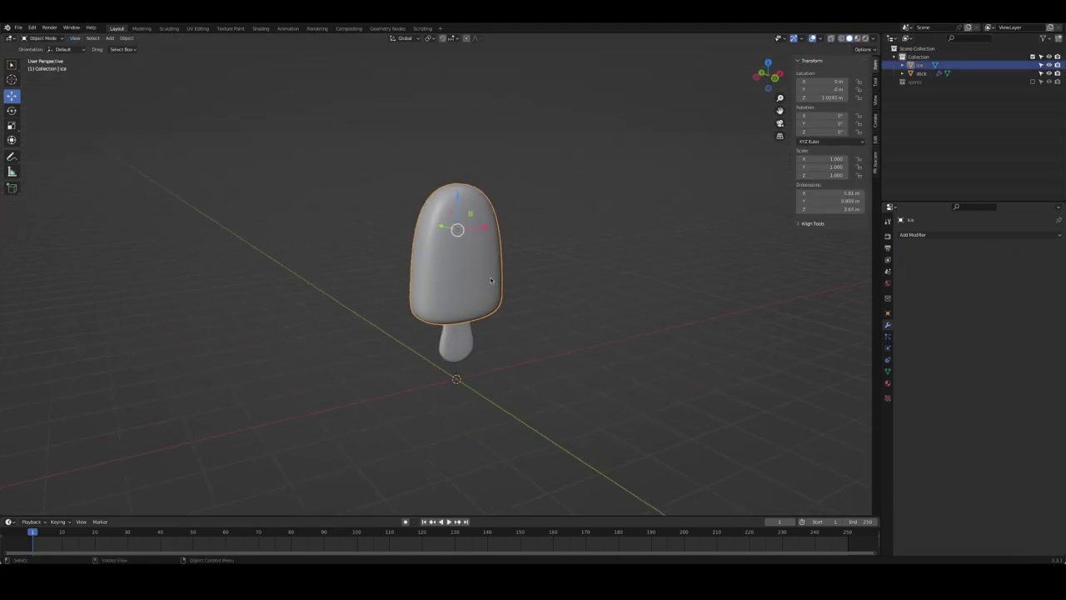
key(Tab)
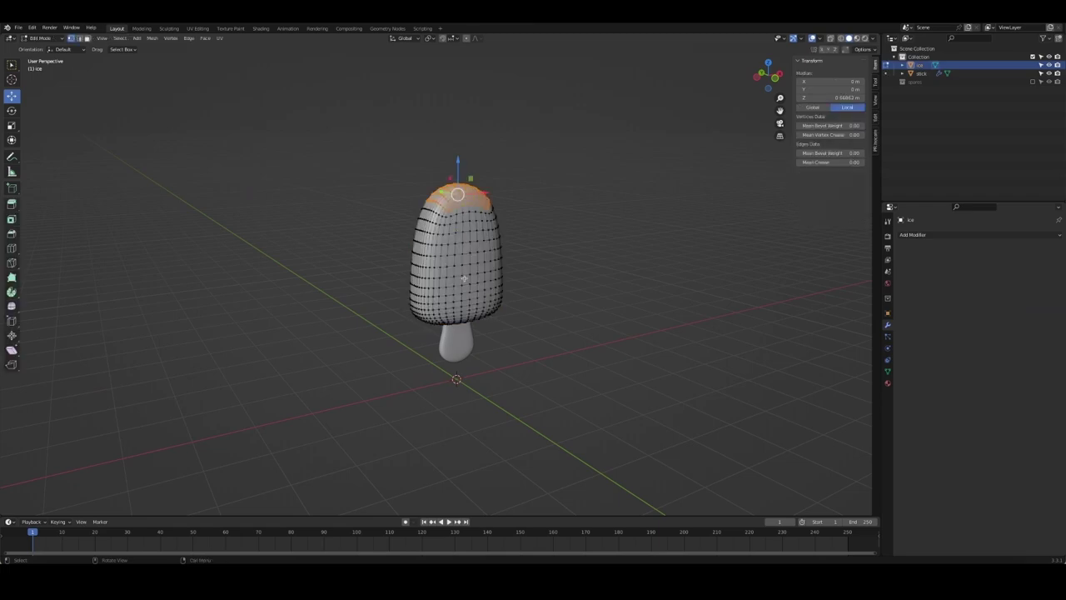
middle_drag(474, 247, 320, 247)
key(KP_1)
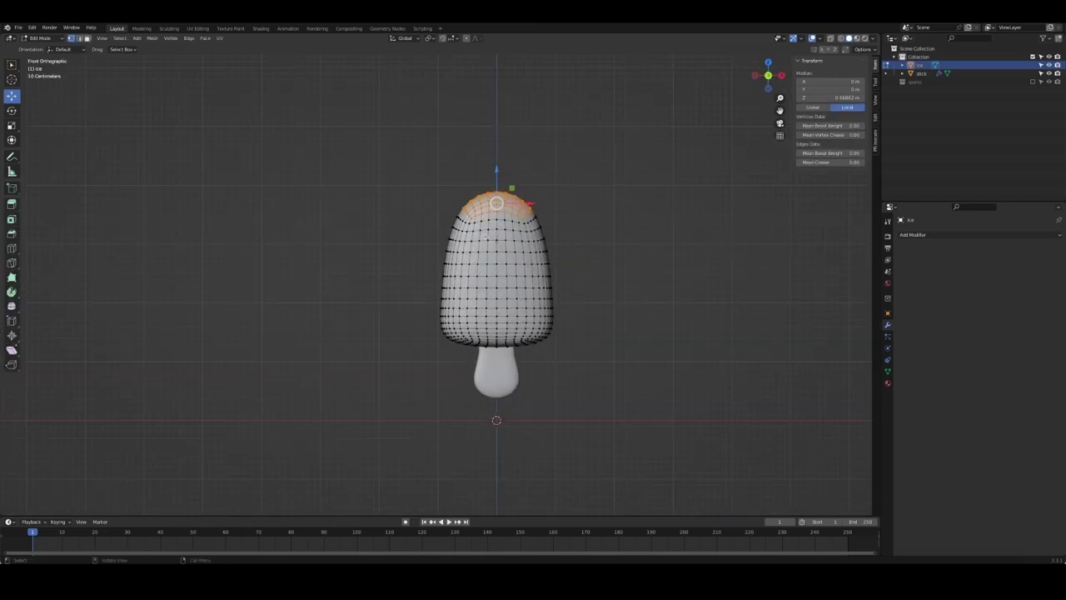
key(alt+z)
mouse_move(401, 159)
mouse_down()
mouse_move(595, 239)
mouse_move(594, 265)
mouse_up()
mouse_move(595, 264)
middle_down()
mouse_move(523, 267)
mouse_move(558, 269)
mouse_move(550, 254)
middle_up()
Duplicate the selected top faces in place, separate them into ice.002, and select it
key(g)
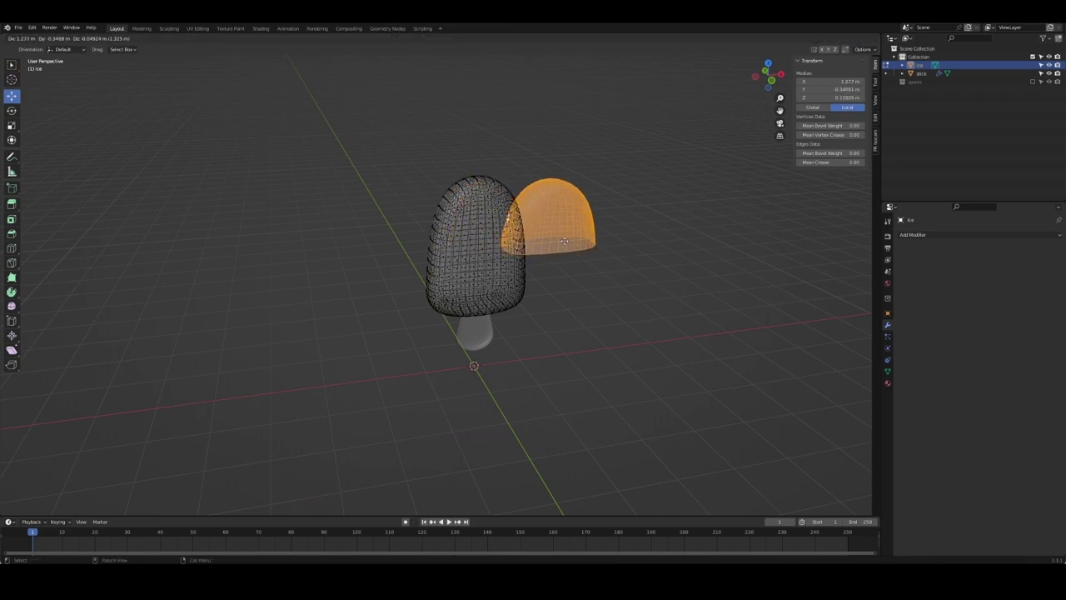
key(Escape)
key(p)
click(552, 245)
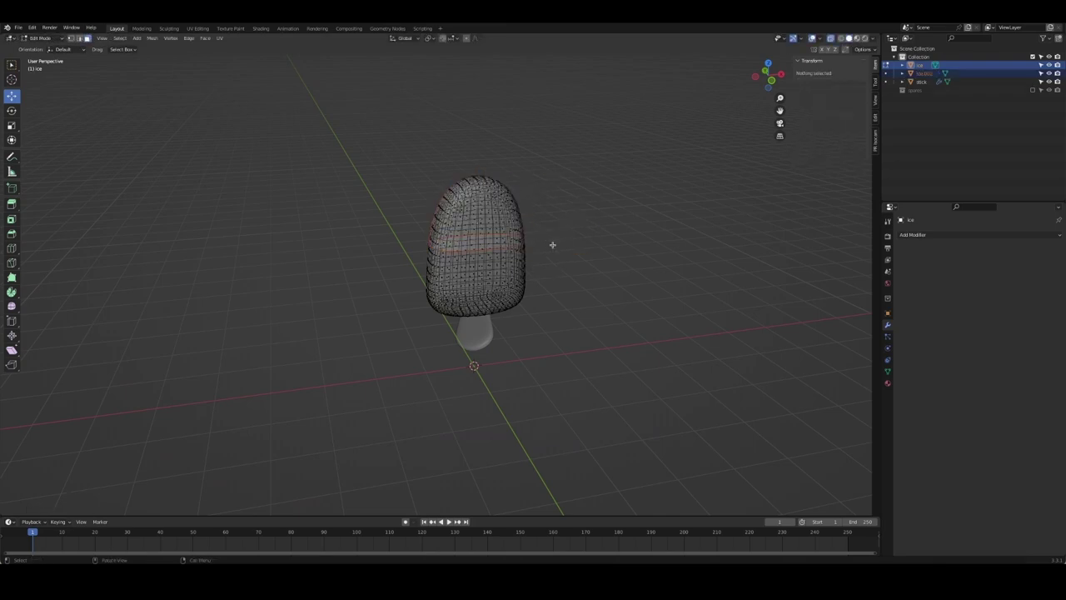
key(Tab)
key(Tab)
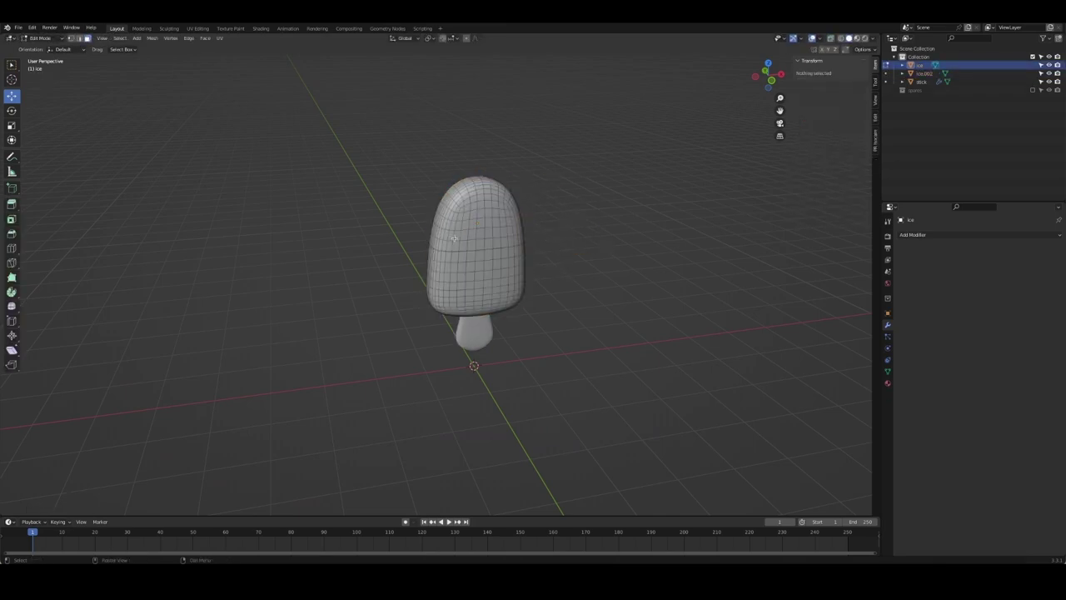
key(Tab)
click(500, 248)
key(Tab)
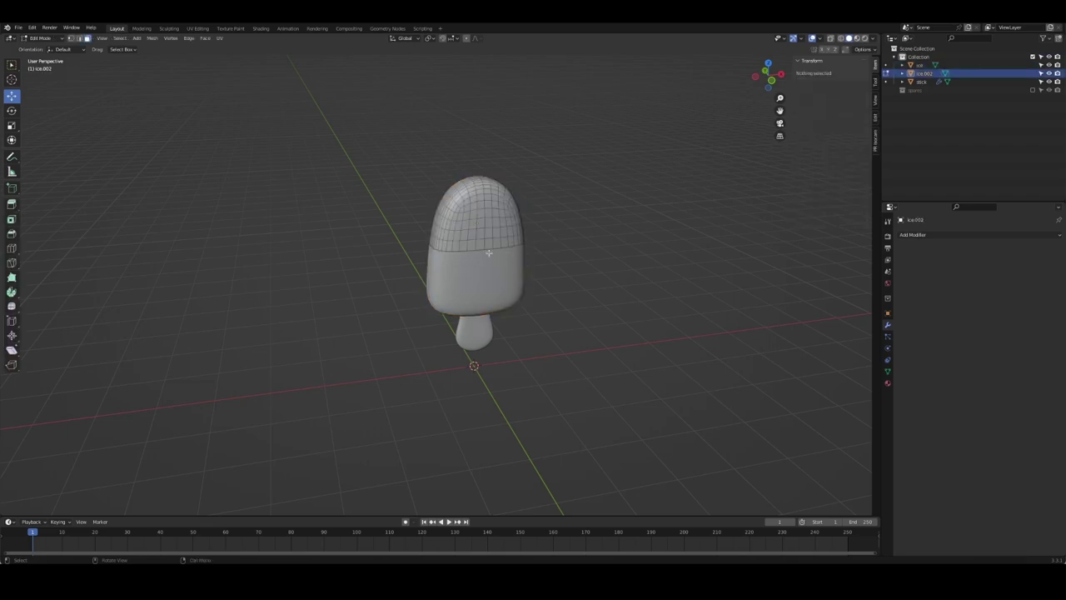
Select edges on the cap's lower rim and extrude them down into a drip
mouse_move(223, 313)
middle_down()
mouse_move(626, 274)
mouse_move(526, 277)
middle_up()
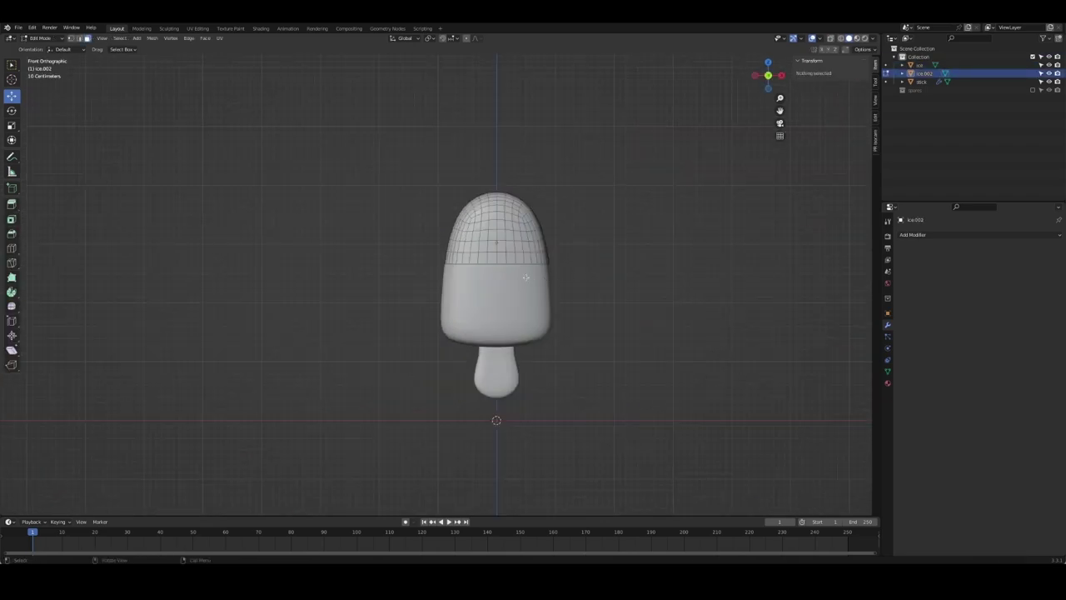
scroll(500, 271, up, 3)
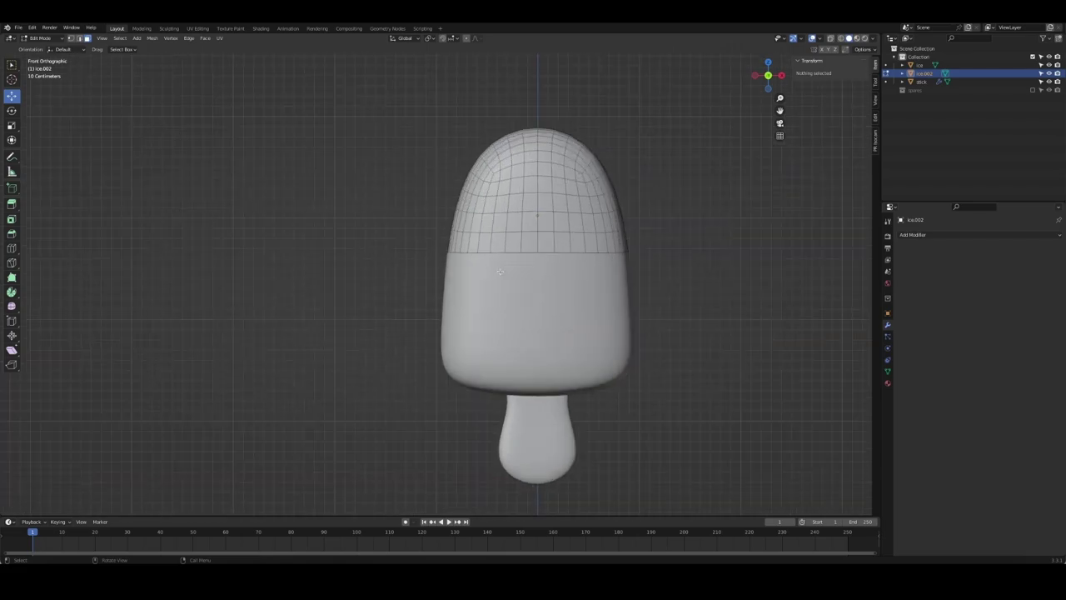
click(513, 243)
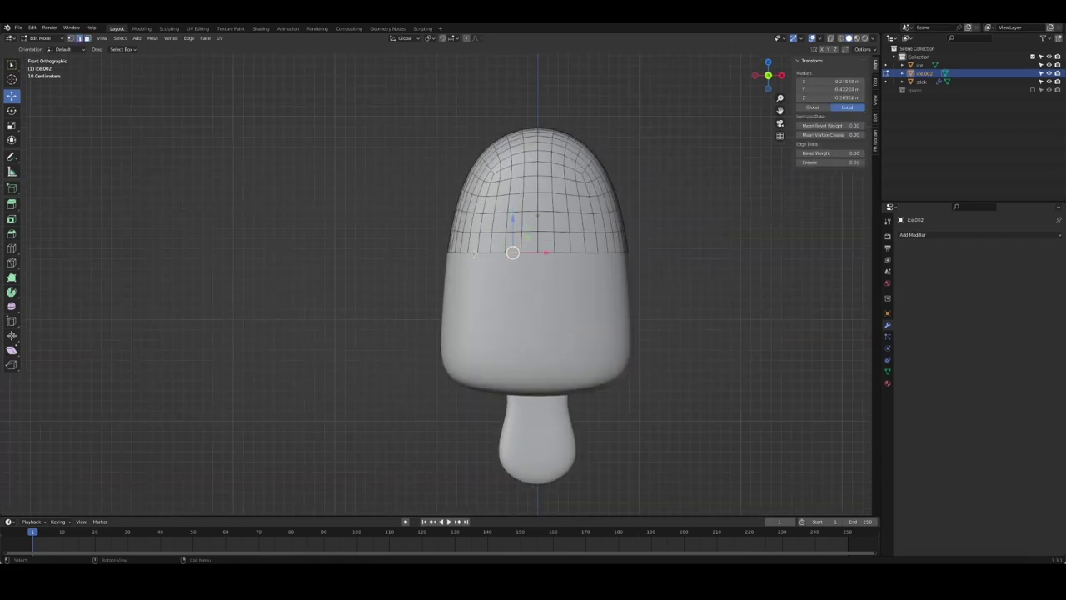
mouse_move(485, 264)
middle_down()
mouse_move(508, 259)
mouse_move(479, 270)
mouse_move(506, 237)
middle_up()
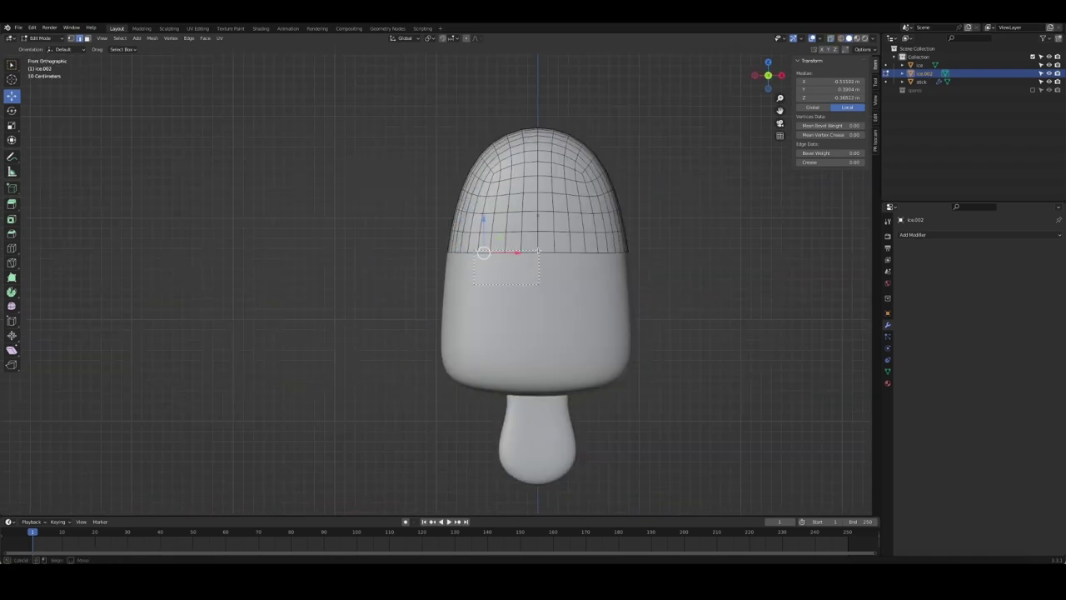
drag(506, 251, 505, 259)
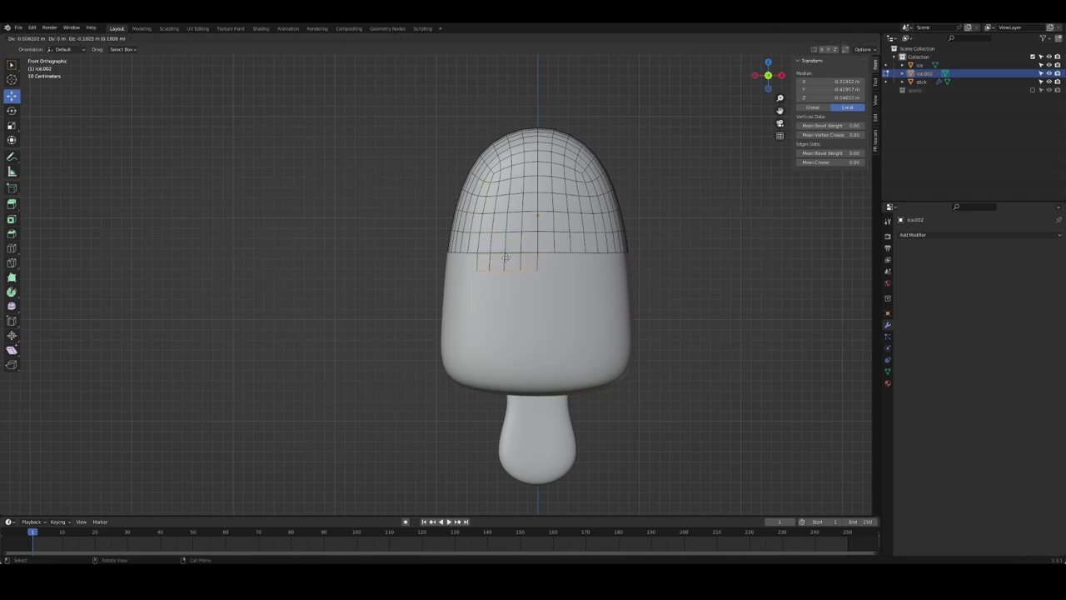
click(506, 261)
Add a level-3 Subdivision modifier to the ice.002 cap with Ctrl+3
mouse_move(506, 261)
middle_down()
mouse_move(628, 284)
mouse_move(497, 285)
middle_up()
key(Tab)
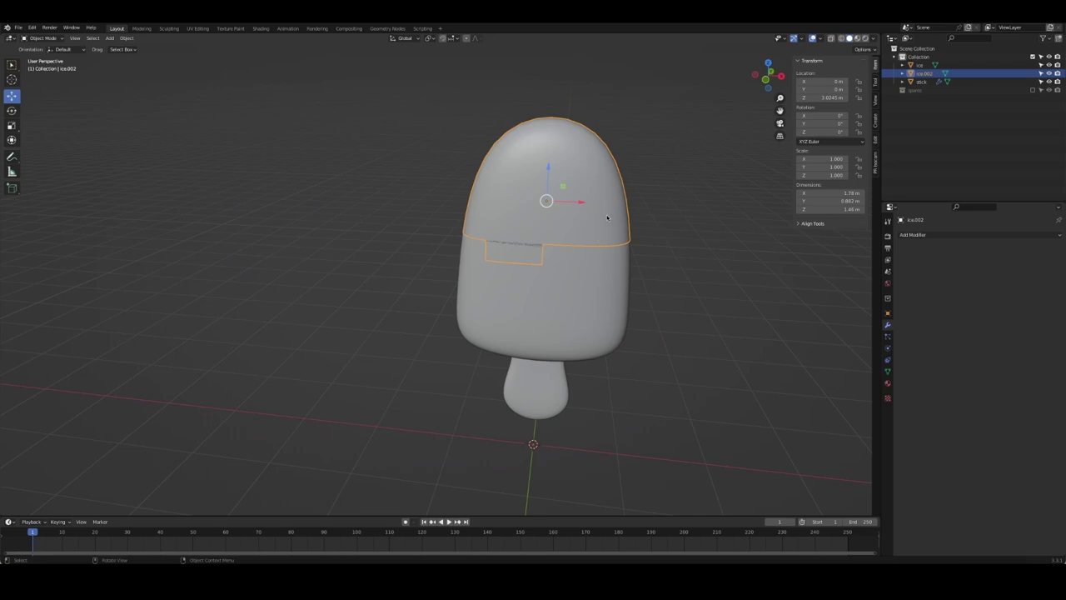
key(ctrl+3)
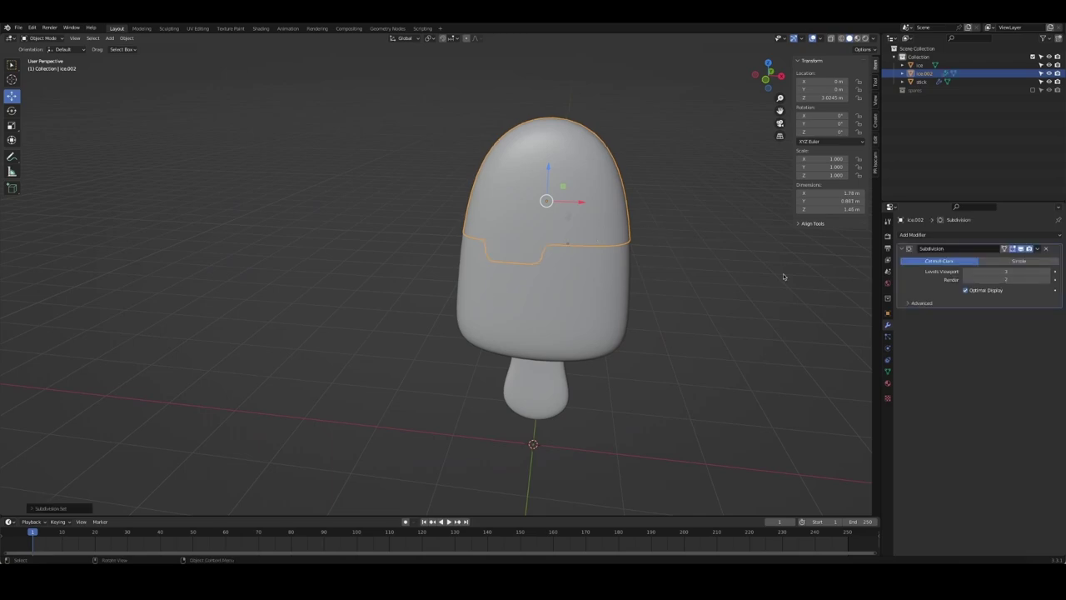
Give the ice.002 coating a Solidify modifier with 0.16 m thickness, offset 0 and even thickness, and save
click(583, 221)
key(Tab)
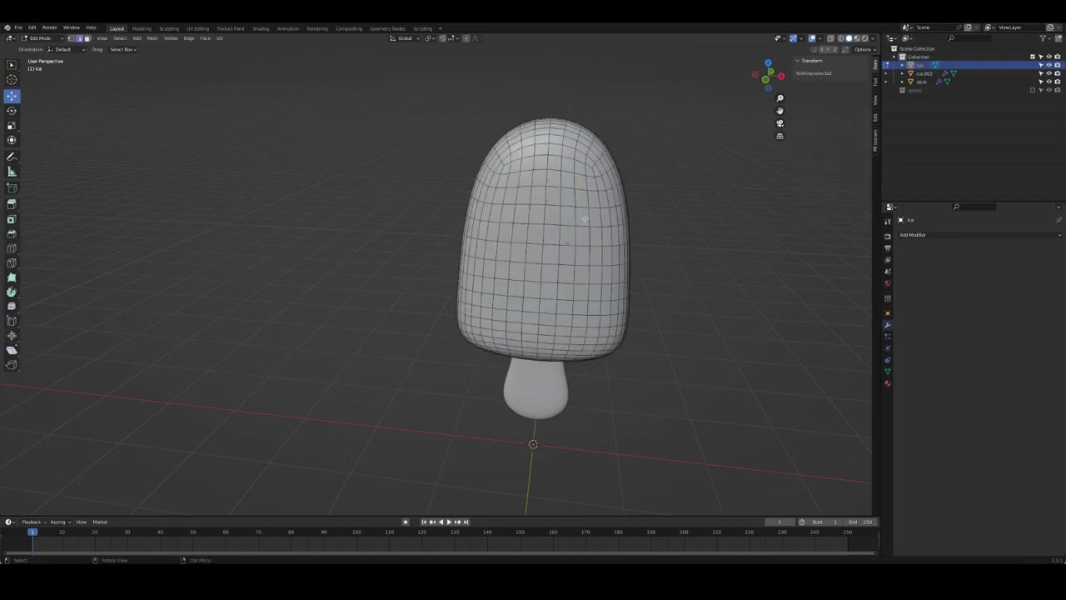
key(Tab)
click(596, 211)
click(939, 235)
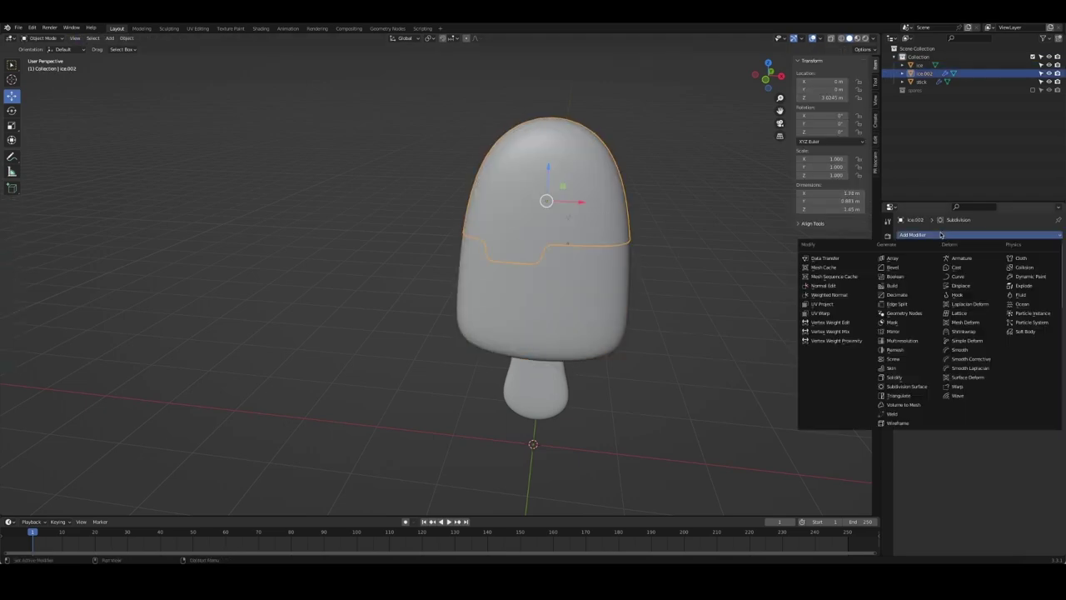
click(909, 377)
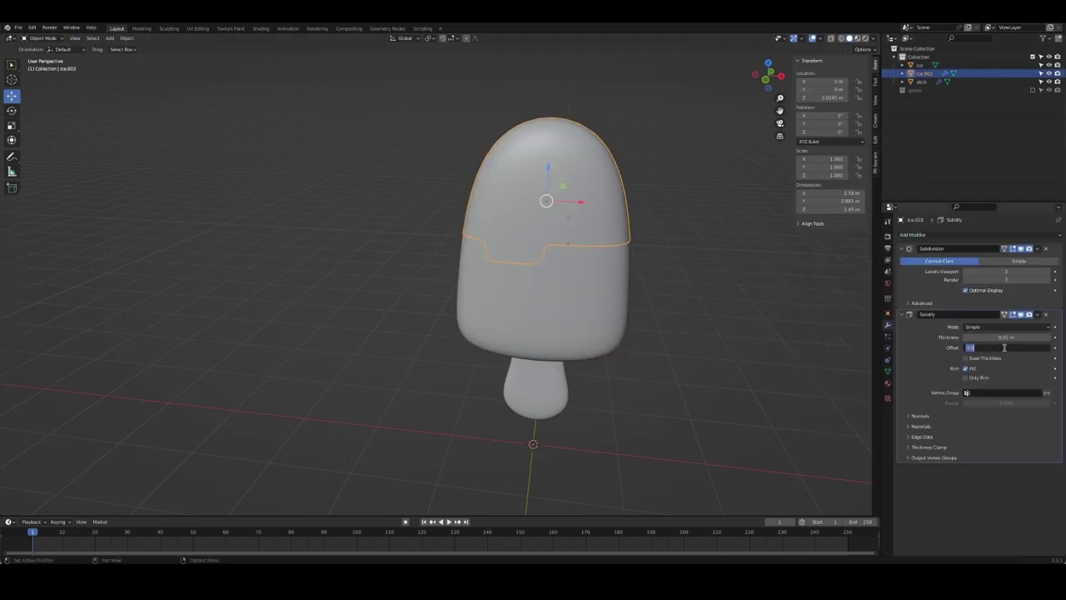
drag(969, 347, 1029, 338)
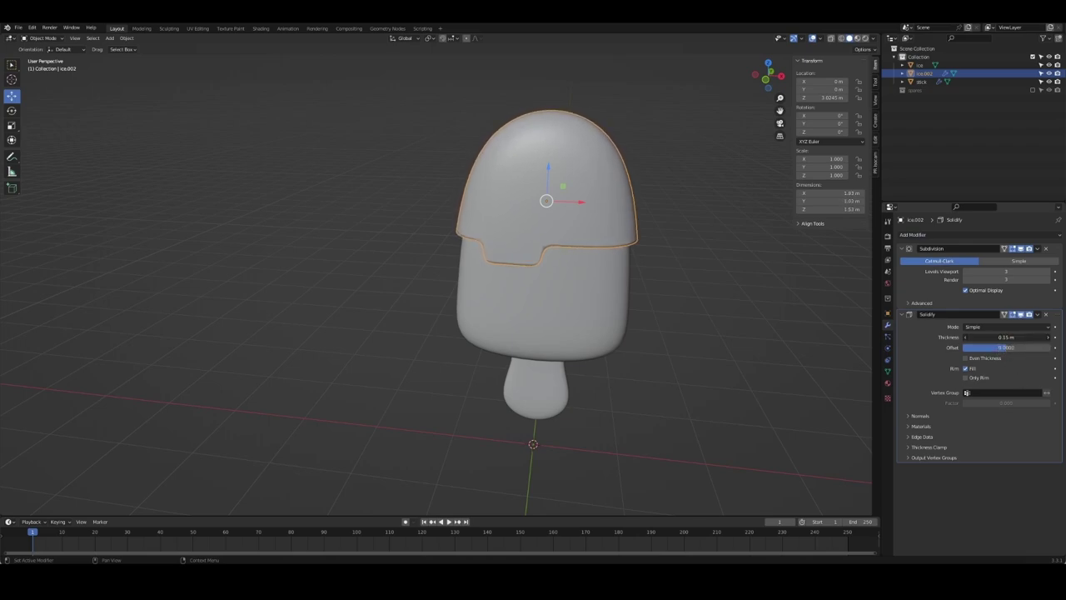
mouse_move(633, 283)
middle_down()
mouse_move(716, 276)
mouse_move(692, 311)
mouse_move(435, 311)
mouse_move(466, 316)
middle_up()
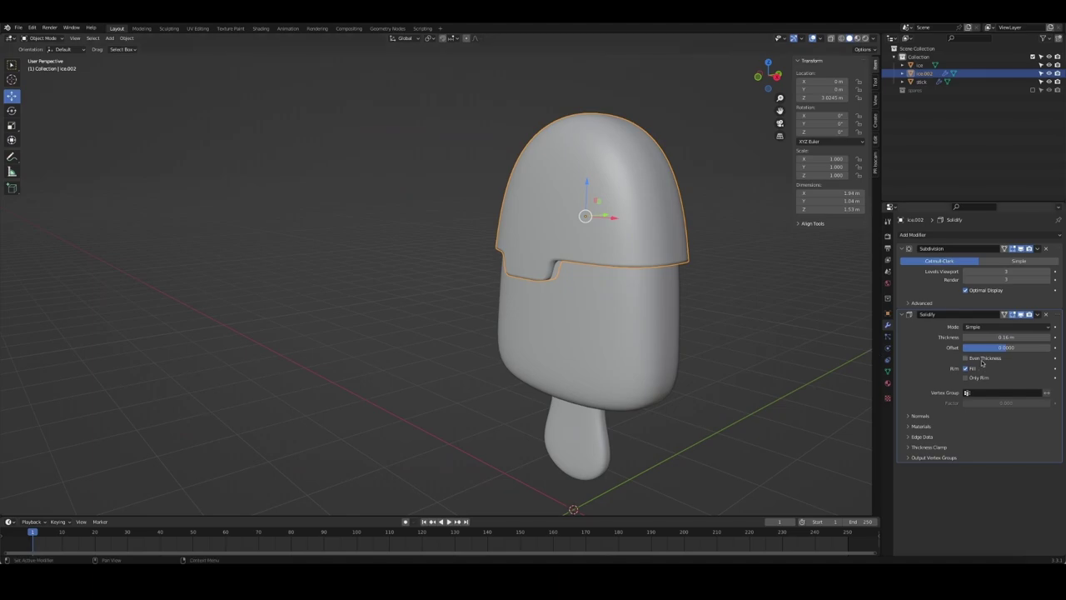
click(781, 344)
key(ctrl+s)
Move Solidify above Subdivision and set Subdivision levels to viewport 2, render 1
middle_drag(752, 353, 652, 317)
key(KP_1)
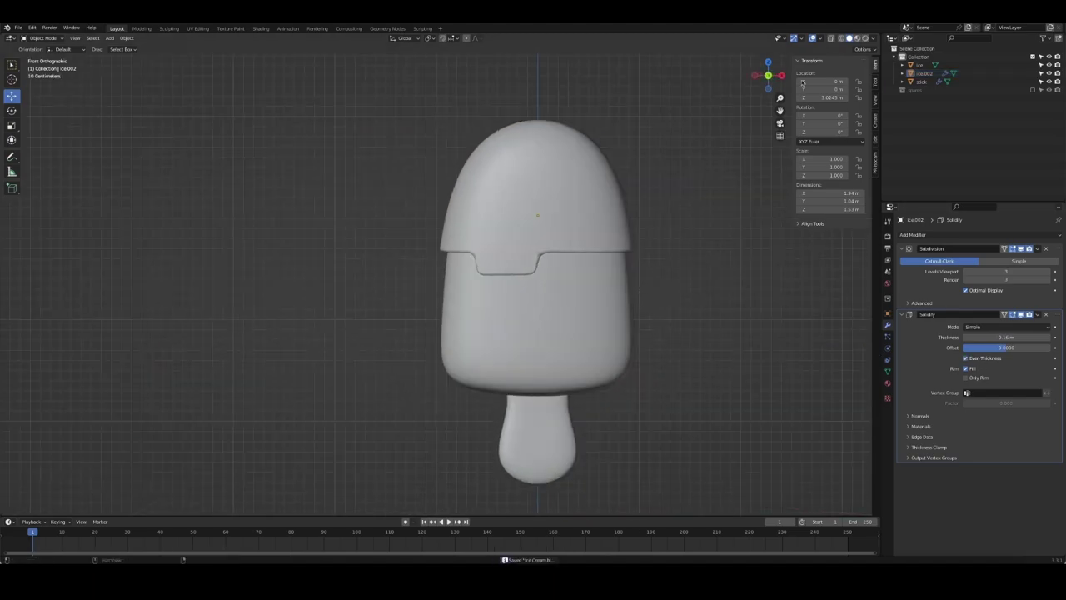
right_click(908, 74)
click(883, 58)
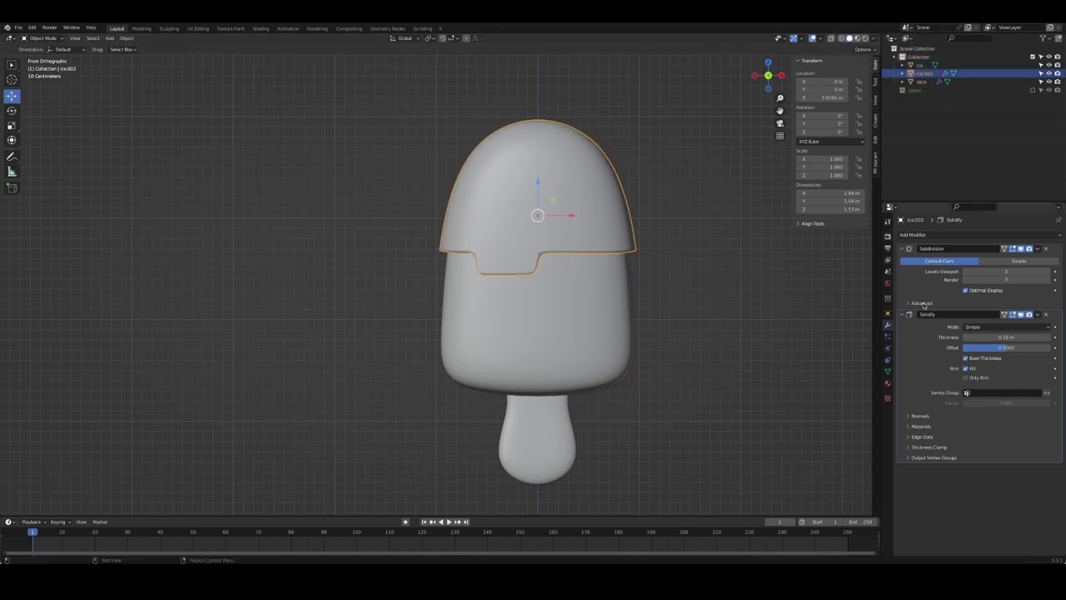
drag(1059, 314, 1059, 246)
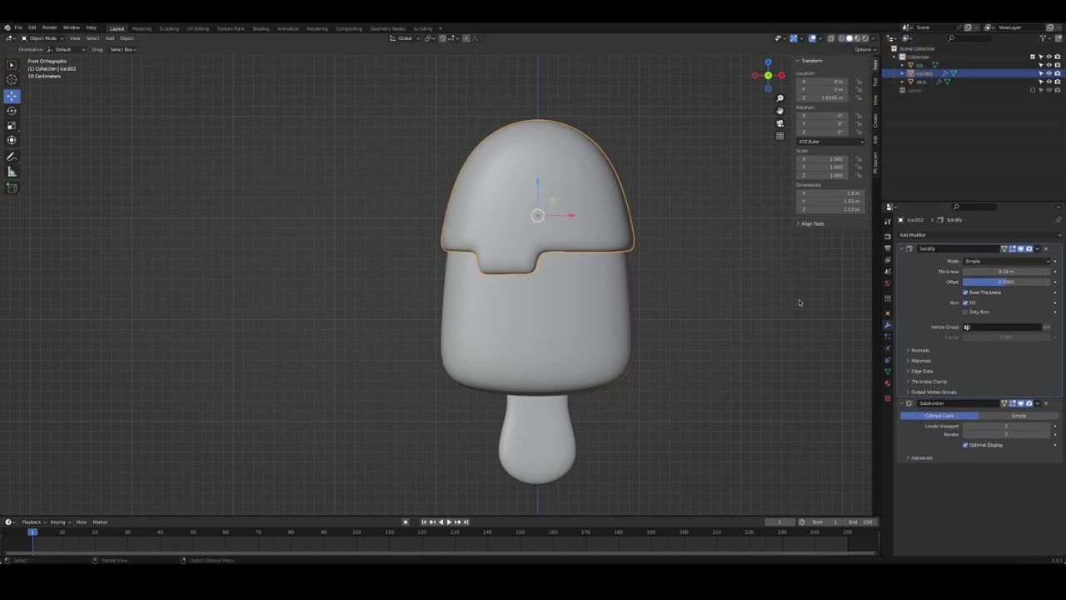
click(966, 426)
click(966, 434)
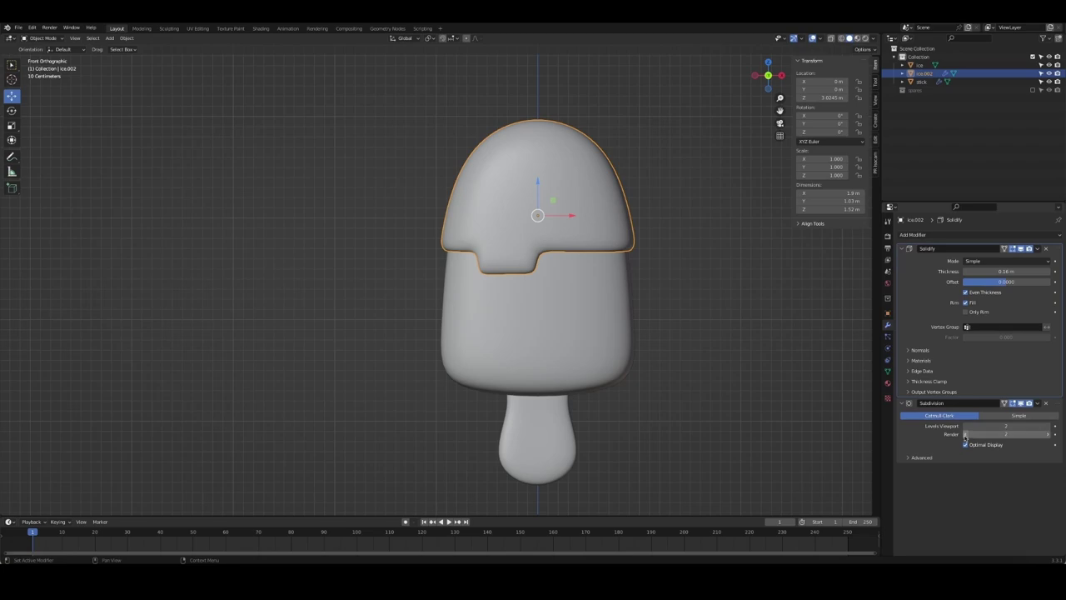
click(965, 434)
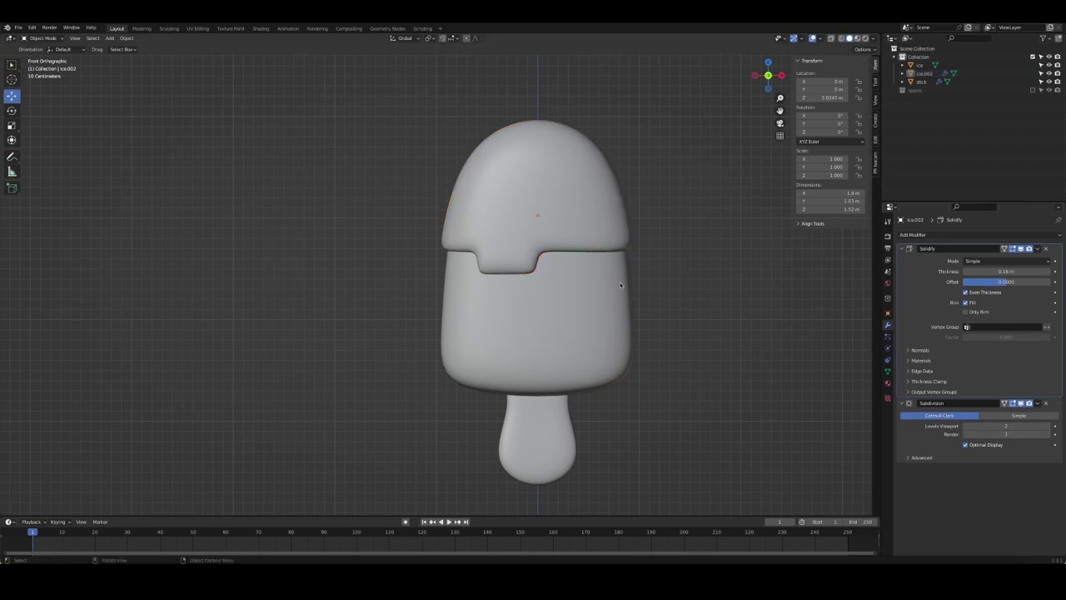
middle_drag(697, 257, 526, 266)
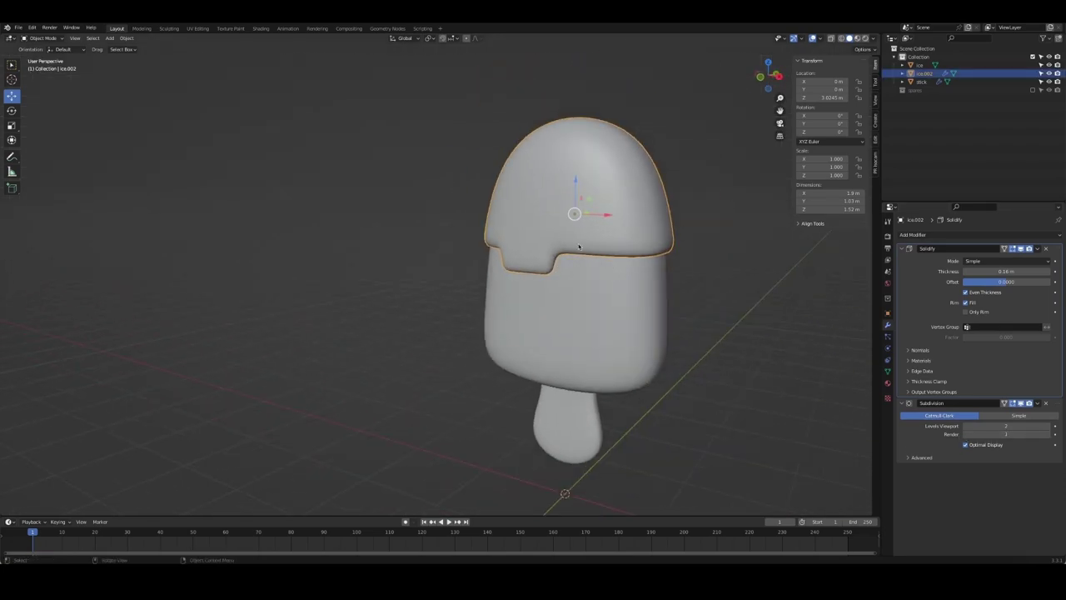
In front-view Edit Mode, lower the coating's rim edge just left of centre to start a drip
key(Tab)
key(KP_1)
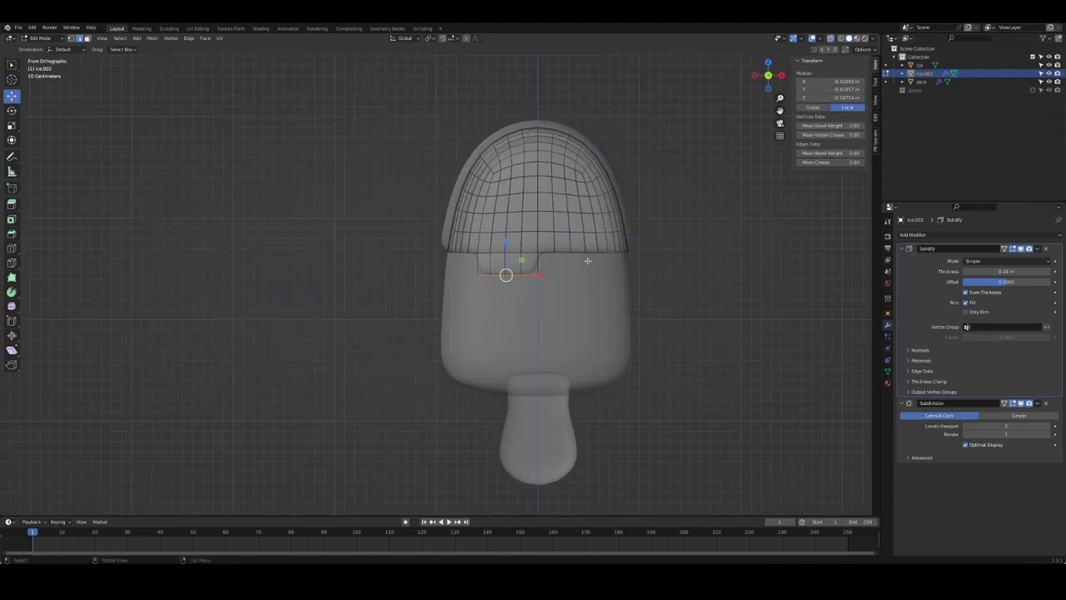
scroll(581, 271, up, 1)
scroll(575, 280, up, 2)
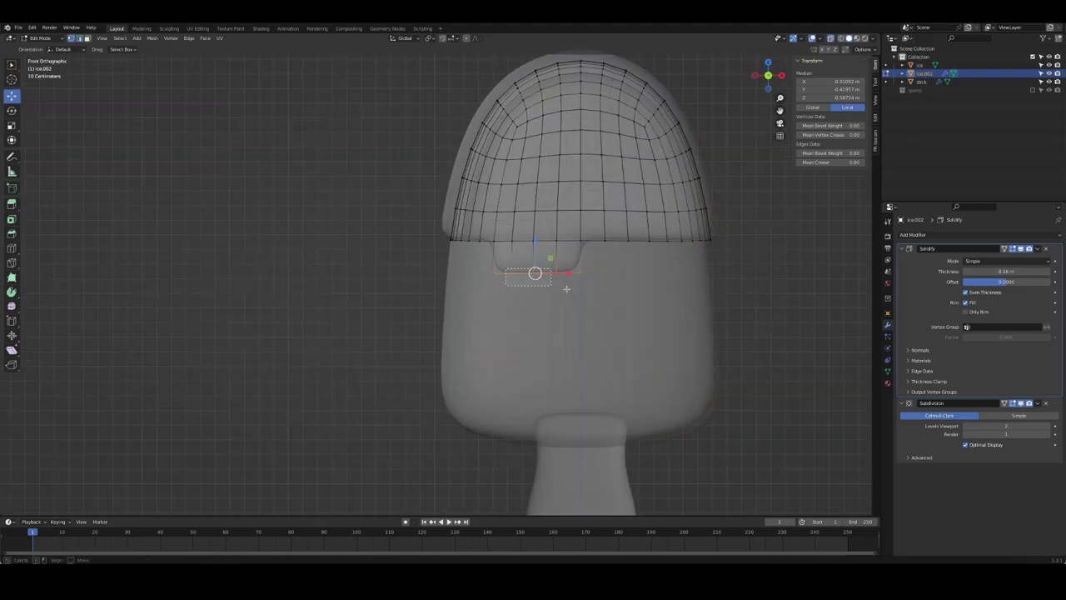
drag(534, 243, 534, 260)
click(534, 261)
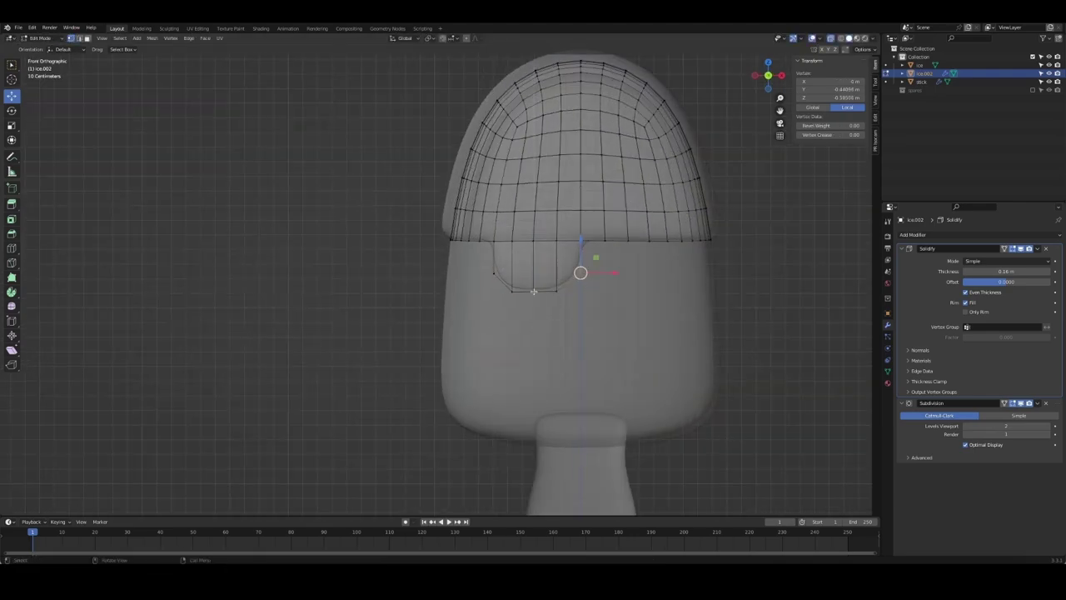
key(g)
key(x)
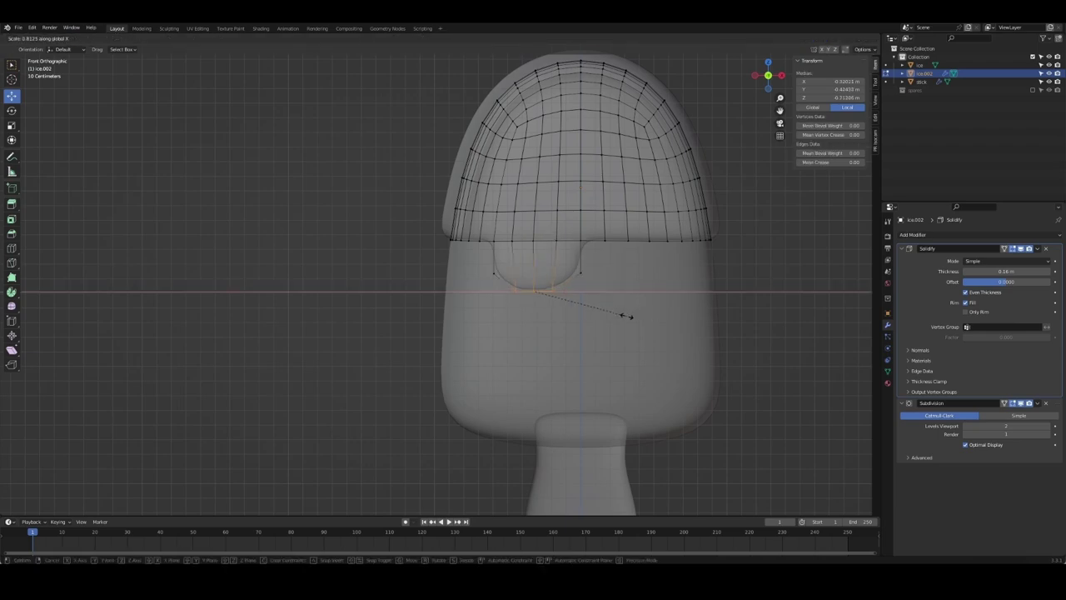
key(Escape)
Reposition the drip's vertices so it tapers to a lower, pointed tip
click(583, 273)
key(g)
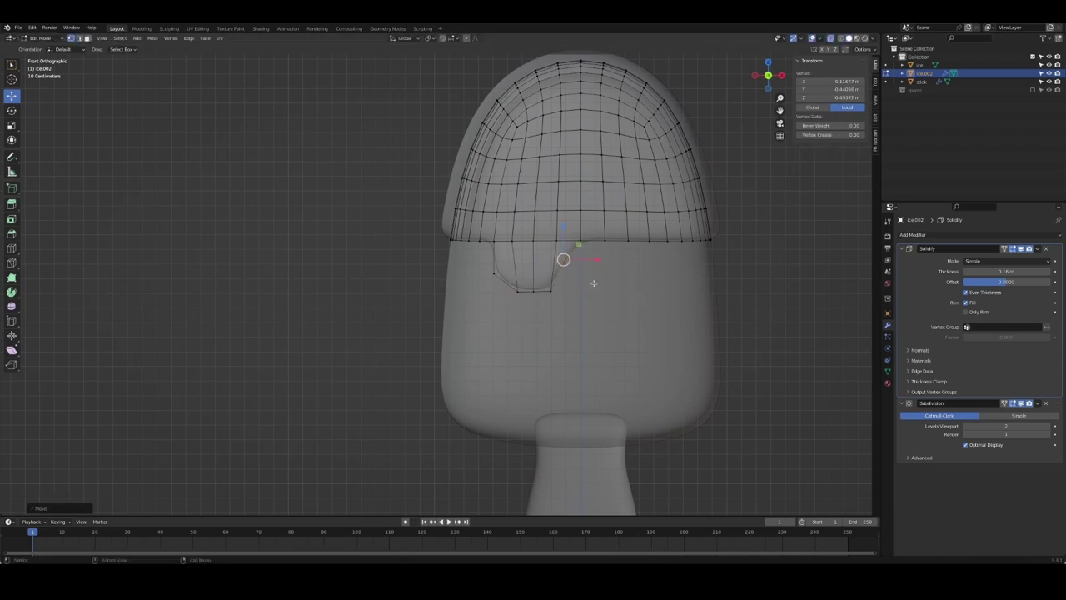
click(529, 278)
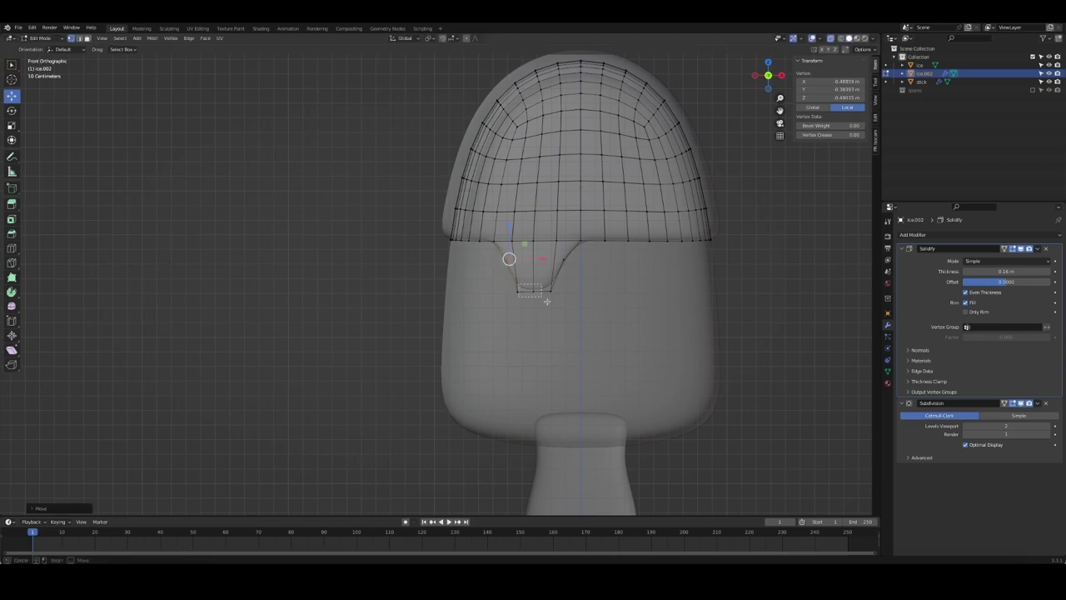
click(537, 290)
key(g)
click(539, 319)
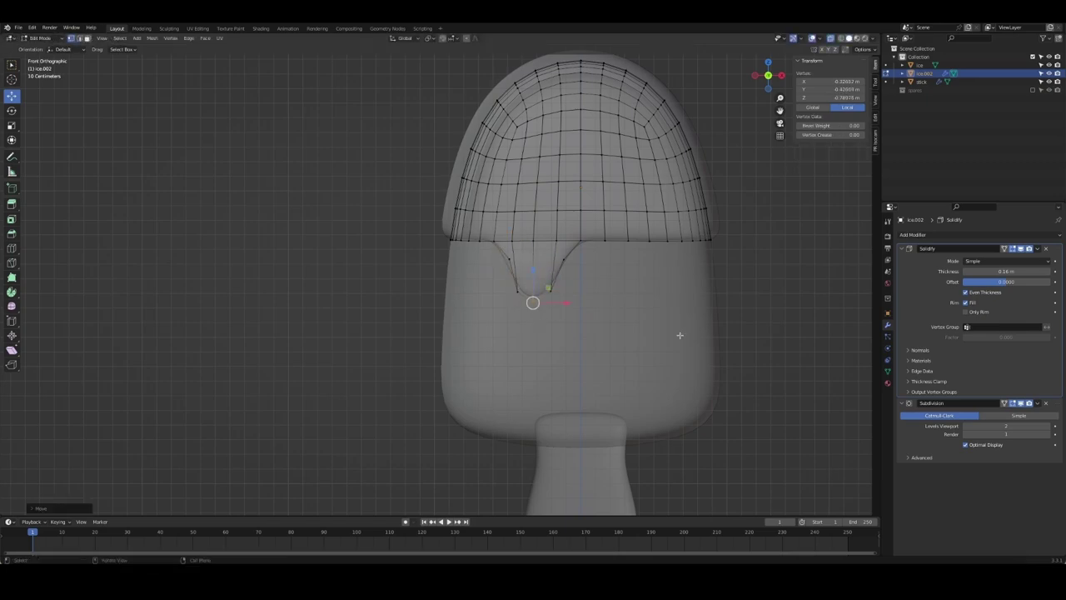
key(KP_3)
key(KP_1)
Pull vertices on the rim's right side down into a second short drip
key(alt+a)
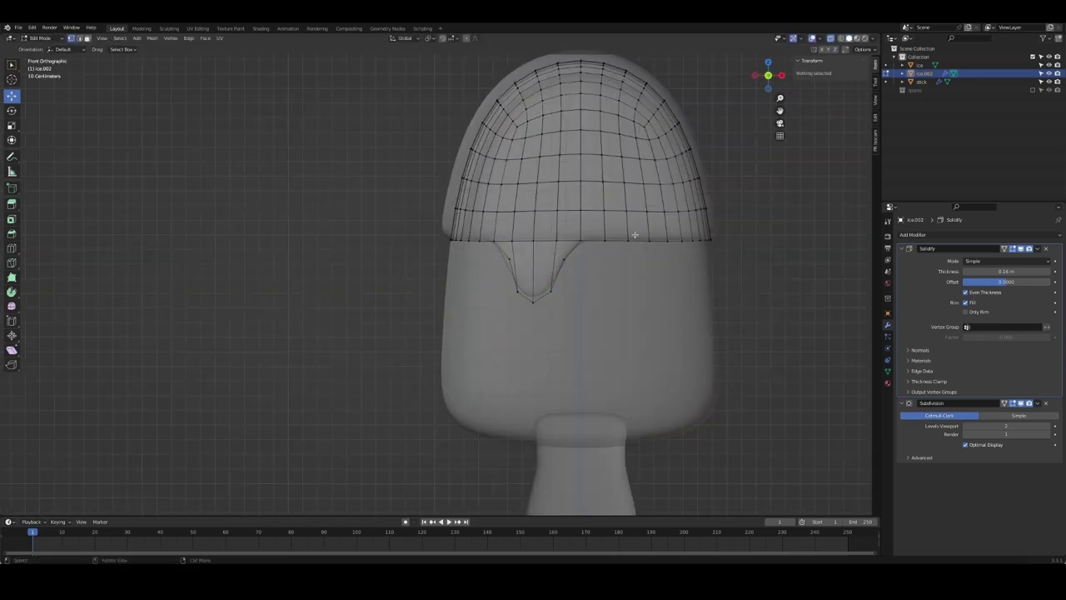
drag(638, 240, 704, 262)
key(g)
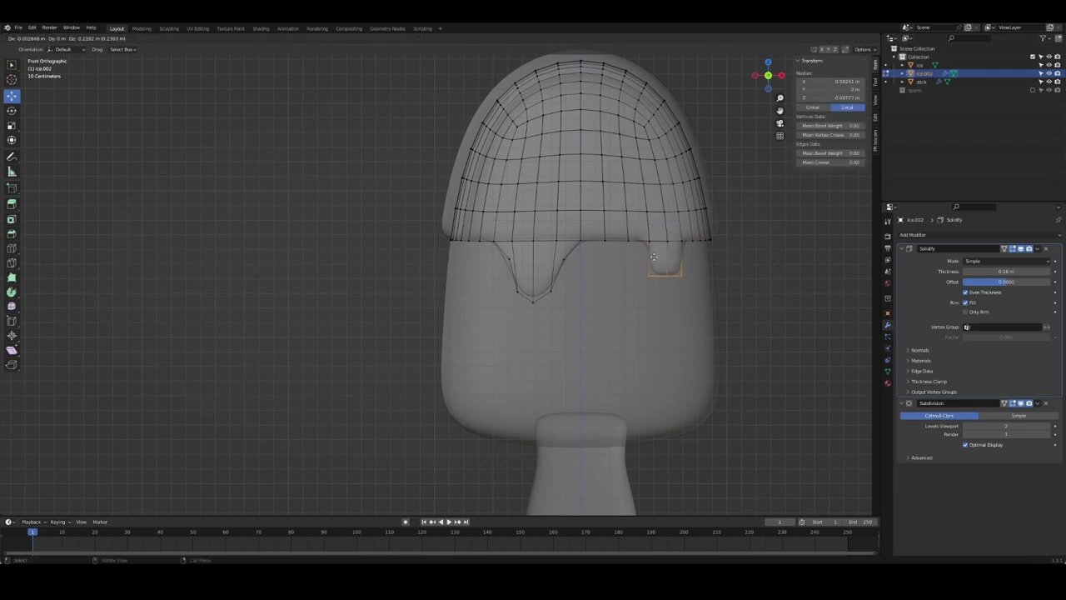
click(654, 257)
drag(666, 276, 679, 291)
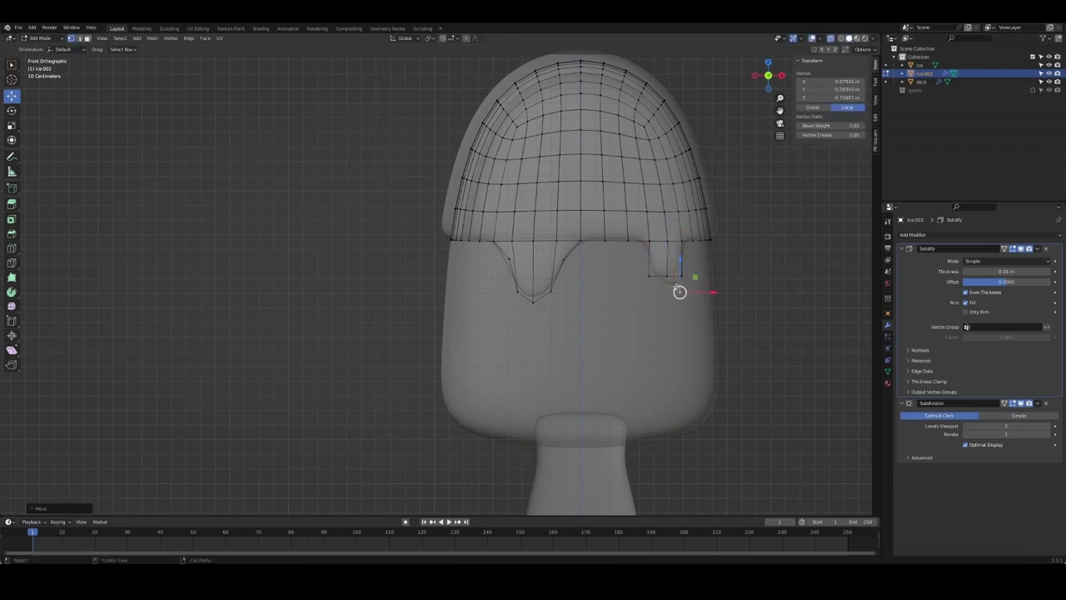
alt+click(667, 269)
middle_drag(666, 274, 640, 281)
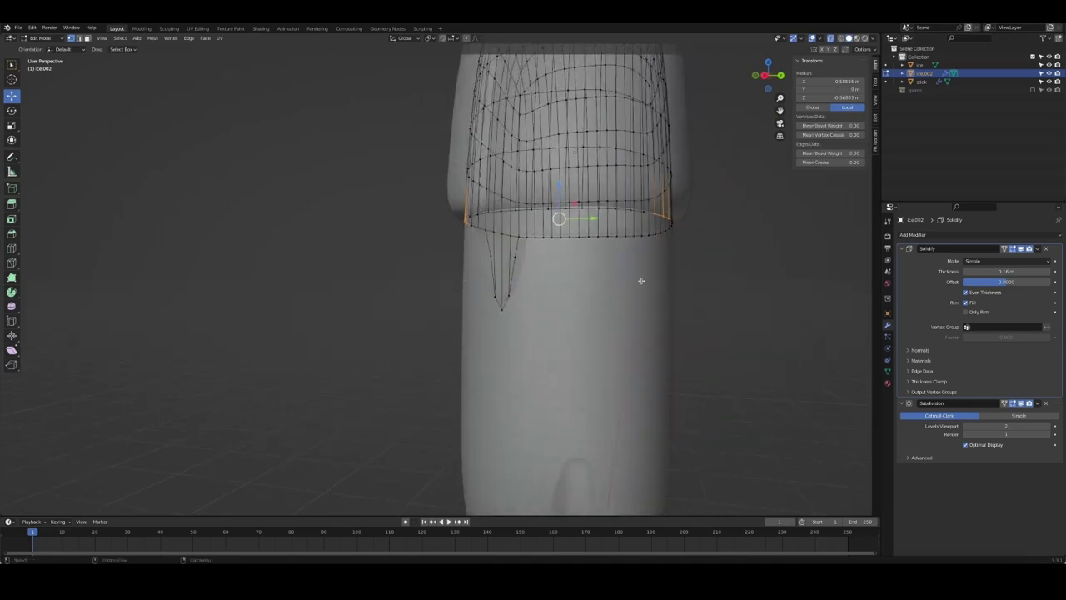
With X-ray off, drag the coating's right side down into a drip
key(KP_1)
key(alt+z)
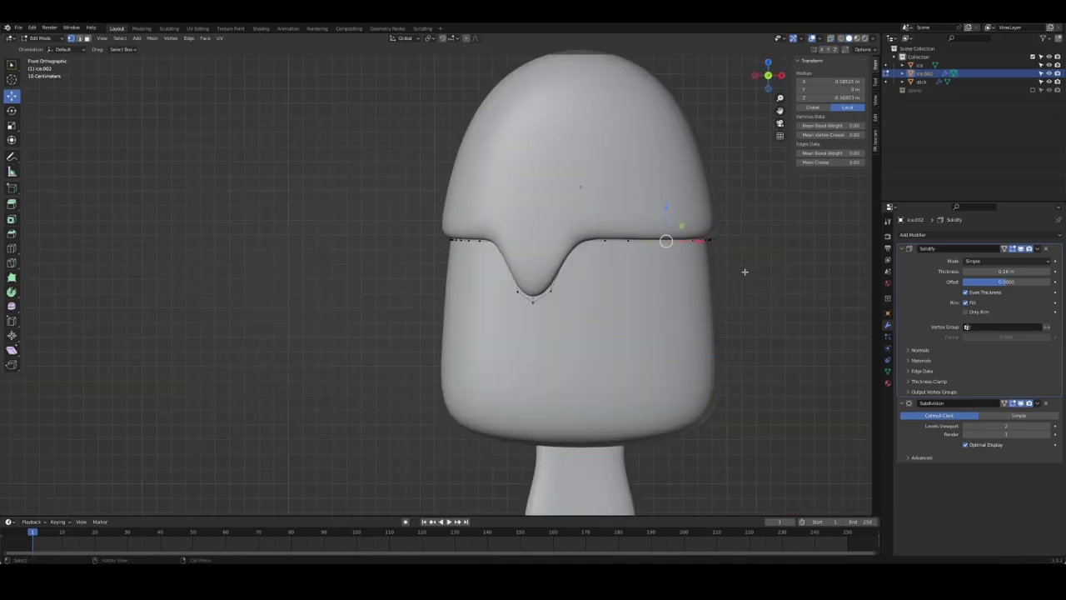
drag(667, 210, 674, 271)
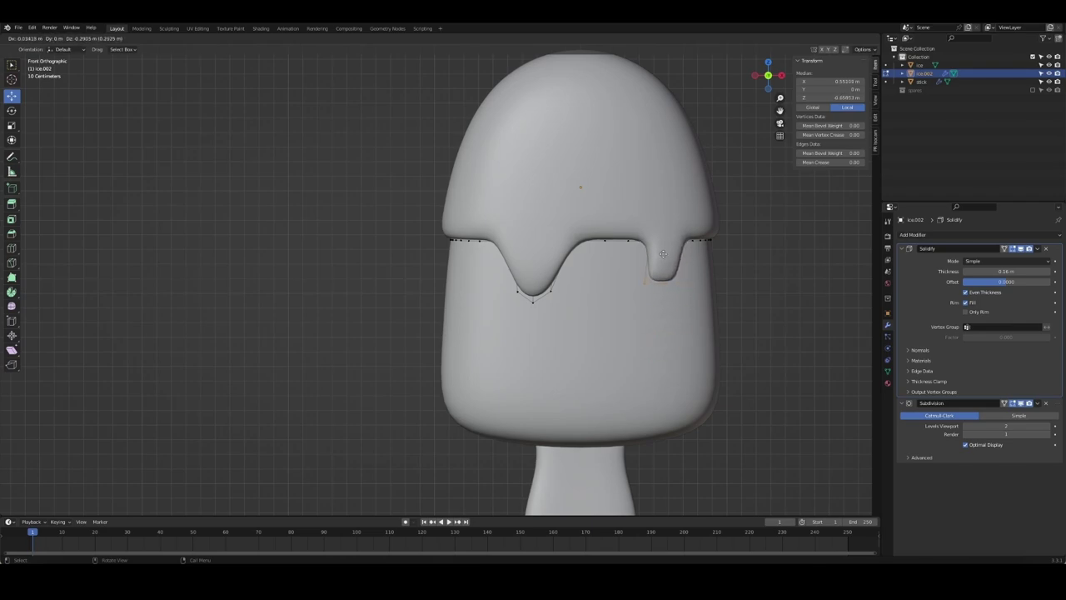
drag(674, 270, 671, 291)
mouse_move(714, 297)
middle_down()
mouse_move(663, 304)
mouse_move(762, 235)
middle_up()
scroll(663, 304, down, 2)
Extrude two right-rim vertices downward into a longer second drip
click(761, 235)
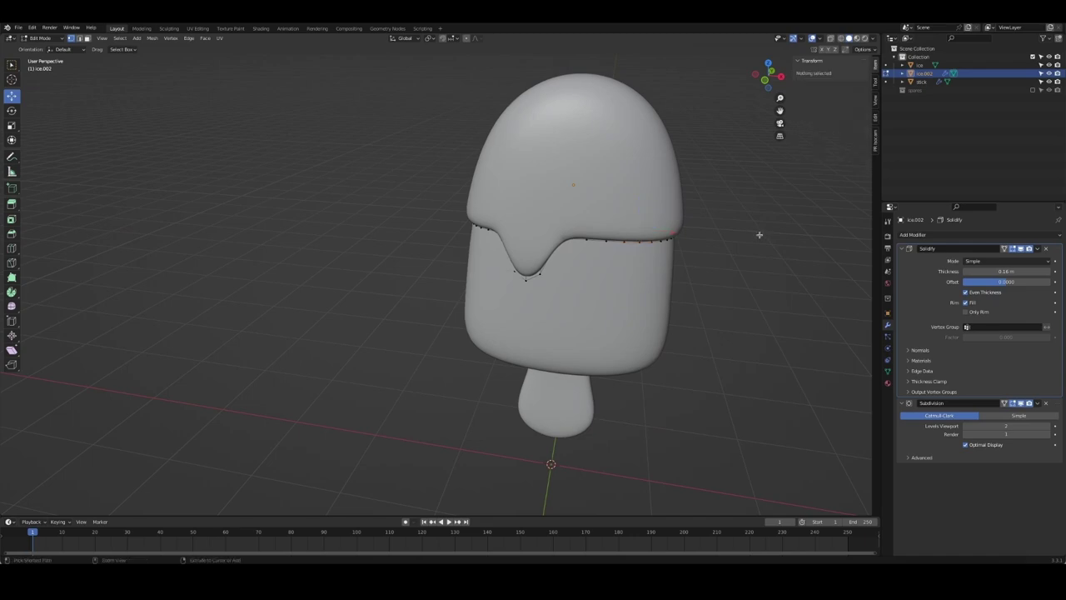
click(525, 272)
key(KP_1)
click(603, 245)
shift+click(627, 245)
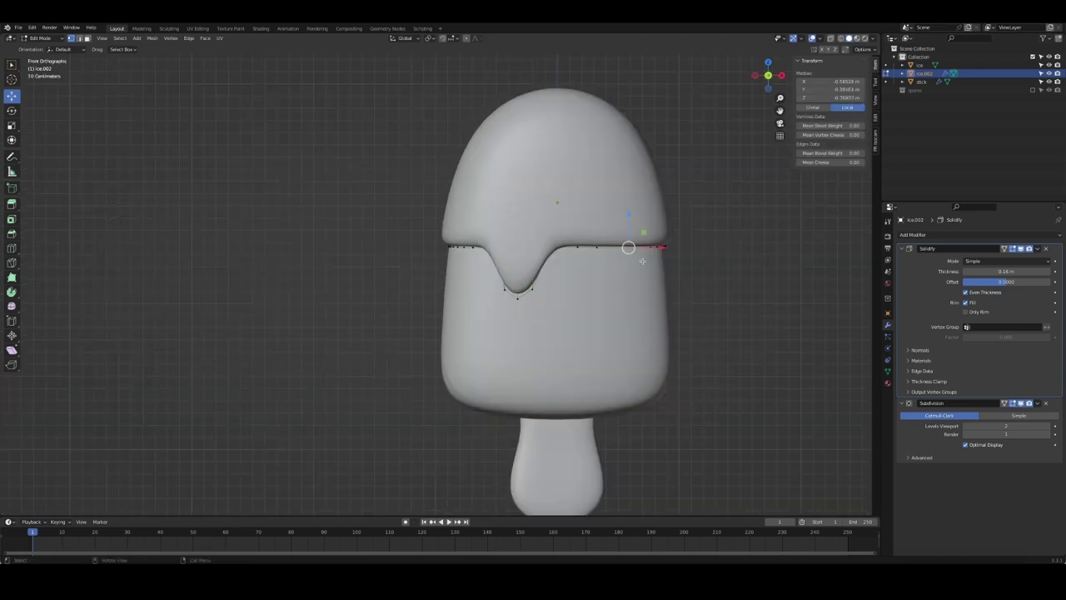
key(e)
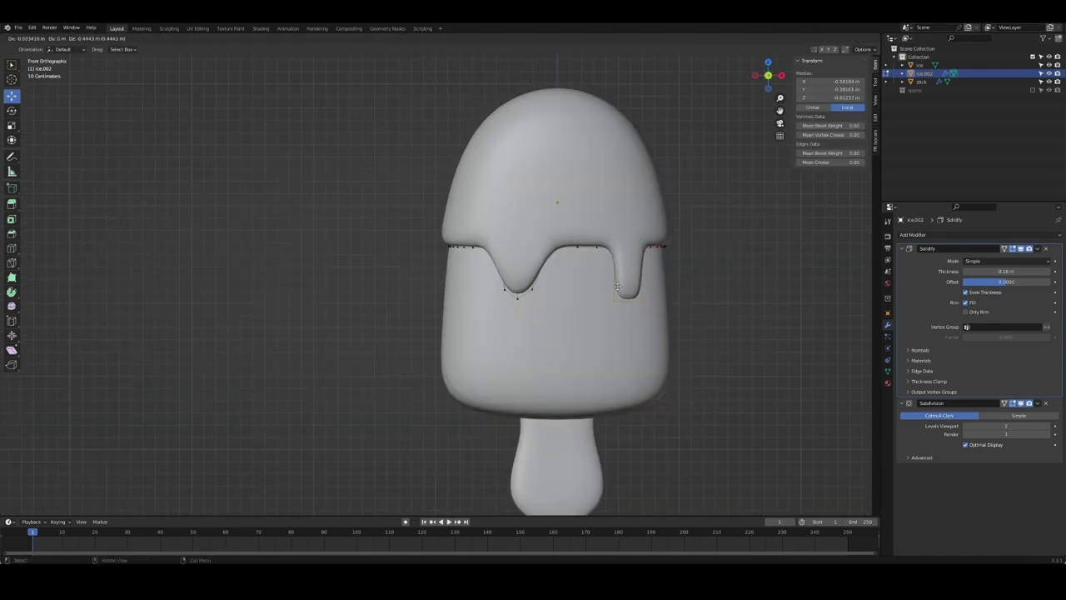
click(618, 300)
middle_drag(717, 305, 707, 307)
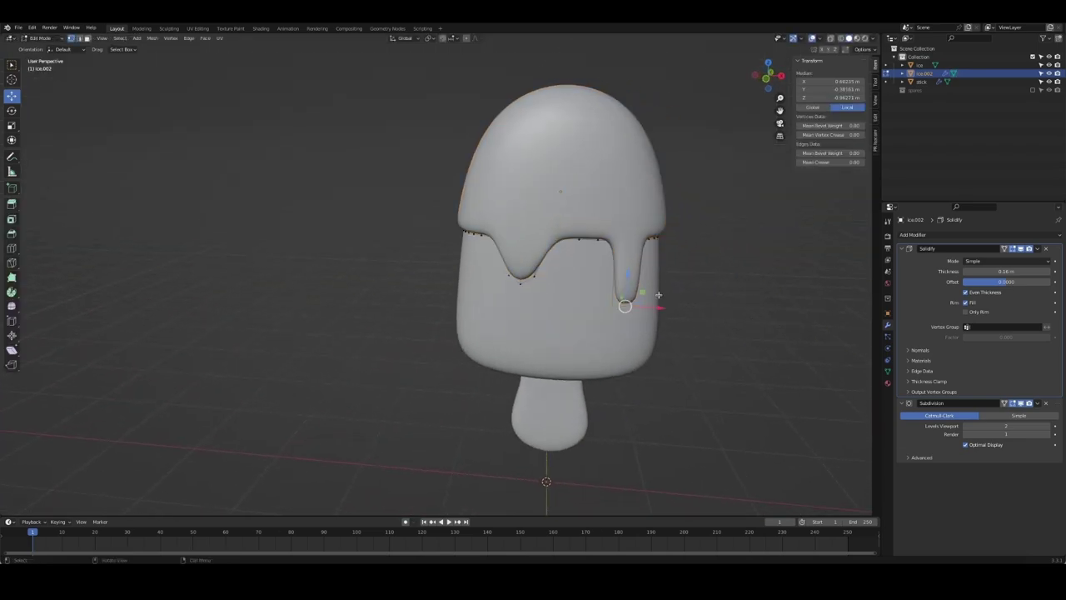
Slide an extra edge loop along the right drip in X-ray, then return to Object Mode
key(alt+z)
key(g)
key(g)
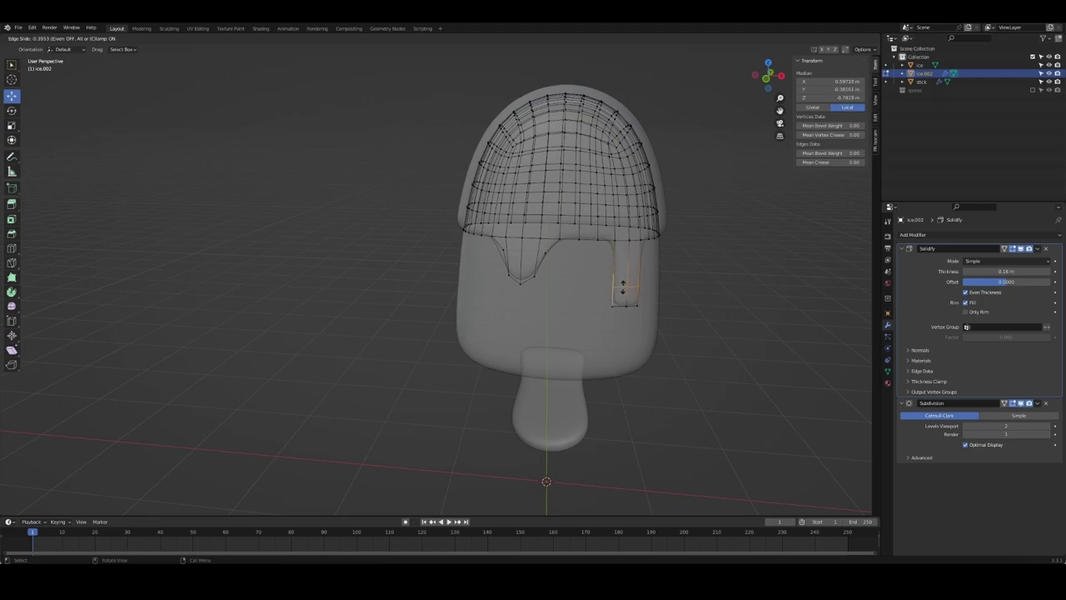
click(628, 264)
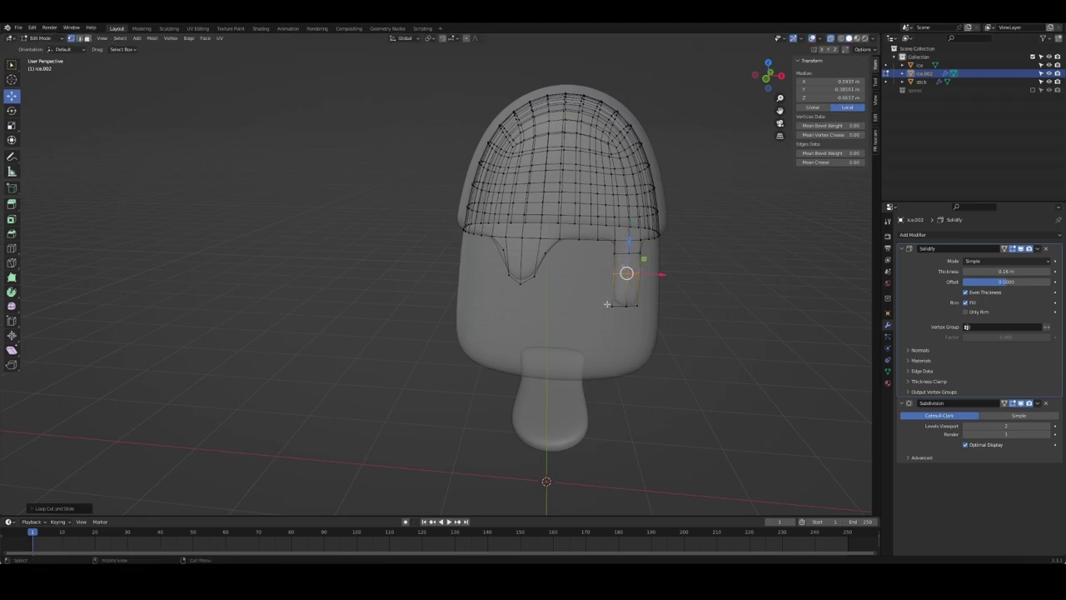
key(KP_1)
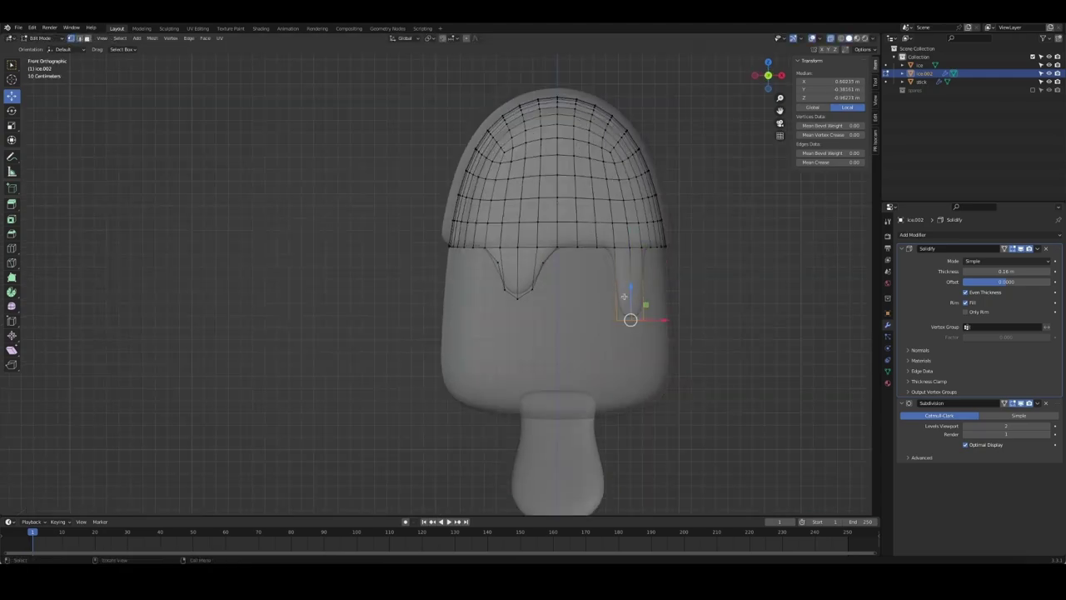
click(617, 319)
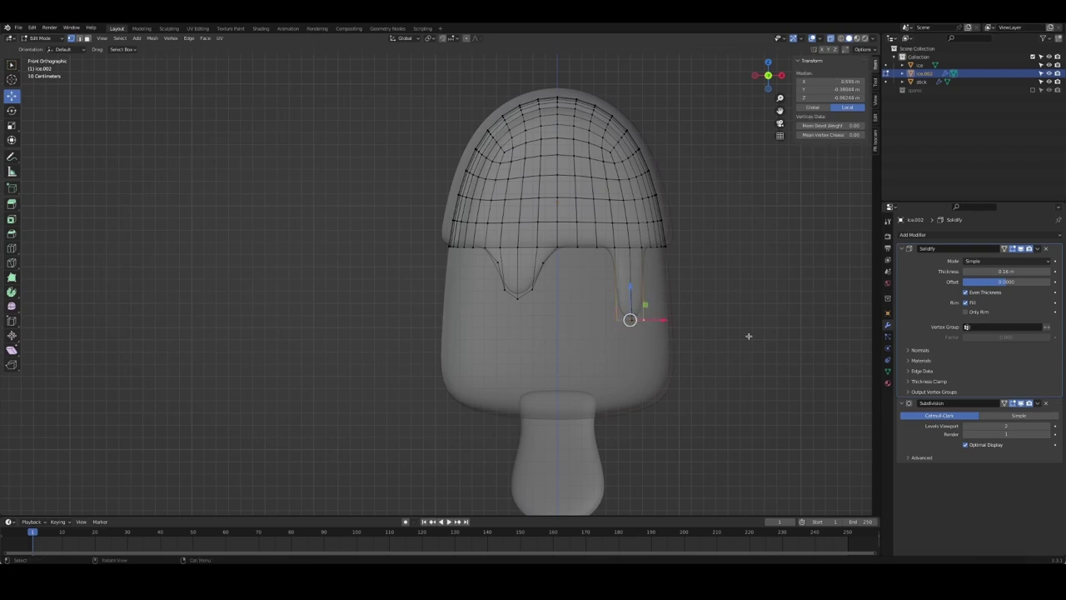
key(g)
key(x)
key(Escape)
key(Tab)
From the right side view, extrude a section of the coating's lower rim down into a new drip
middle_drag(738, 298, 665, 309)
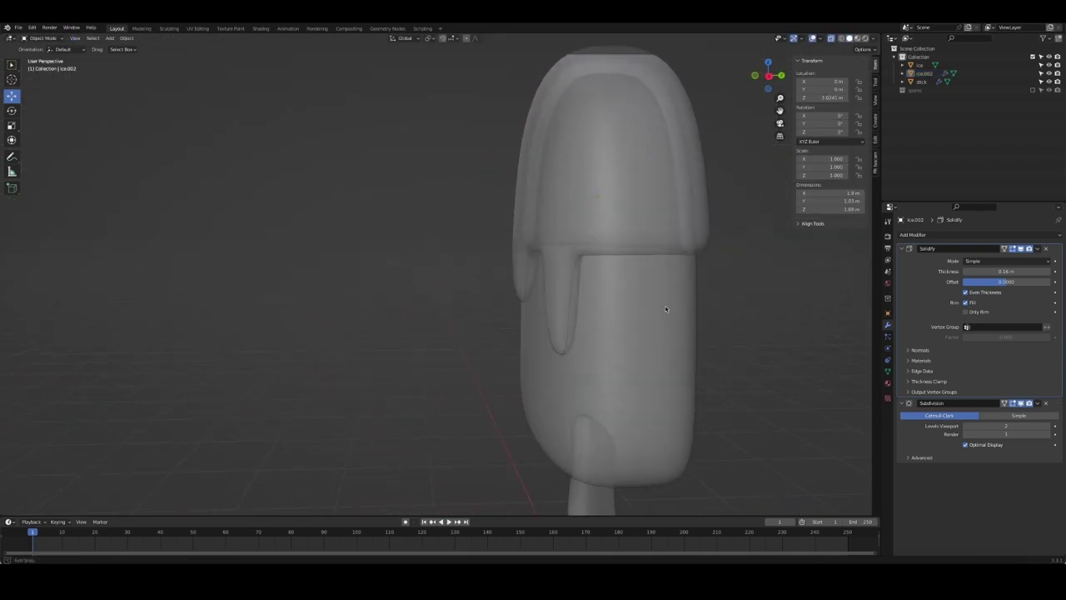
scroll(666, 309, down, 3)
middle_drag(772, 311, 560, 268)
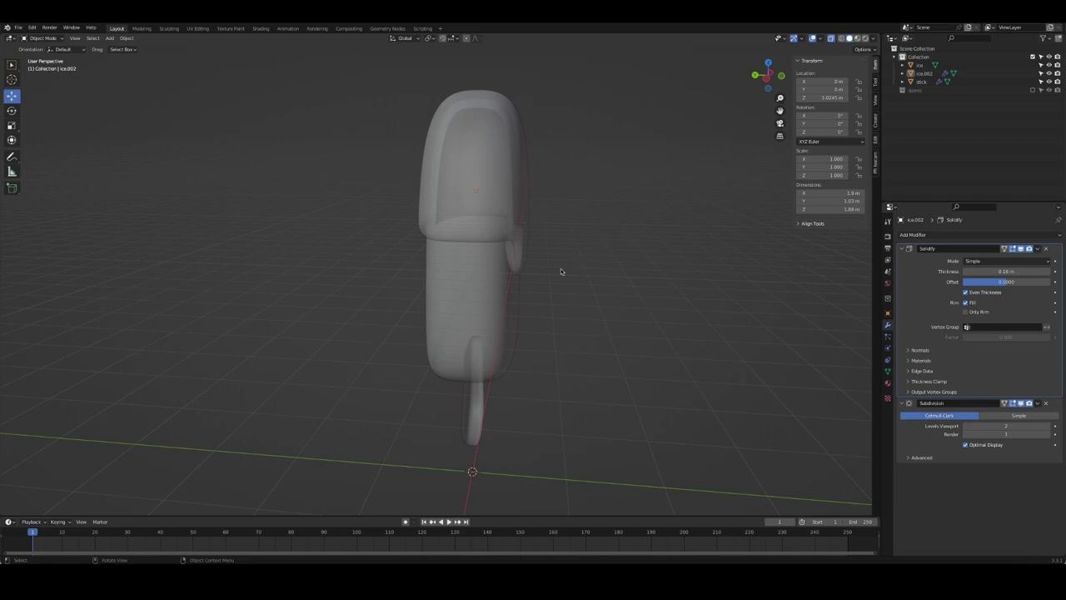
key(KP_3)
key(Tab)
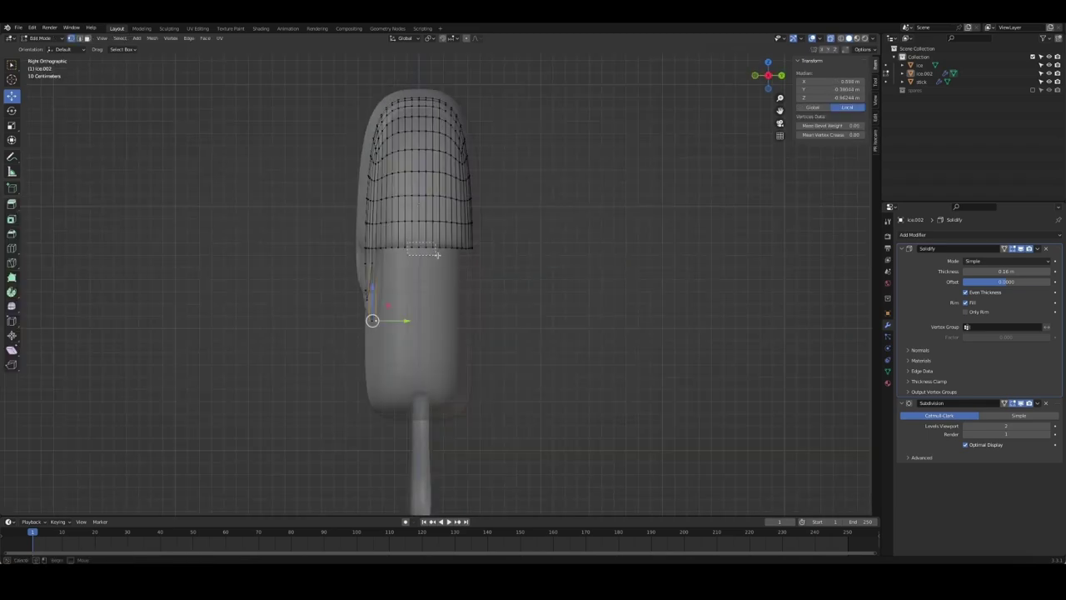
click(423, 245)
key(g)
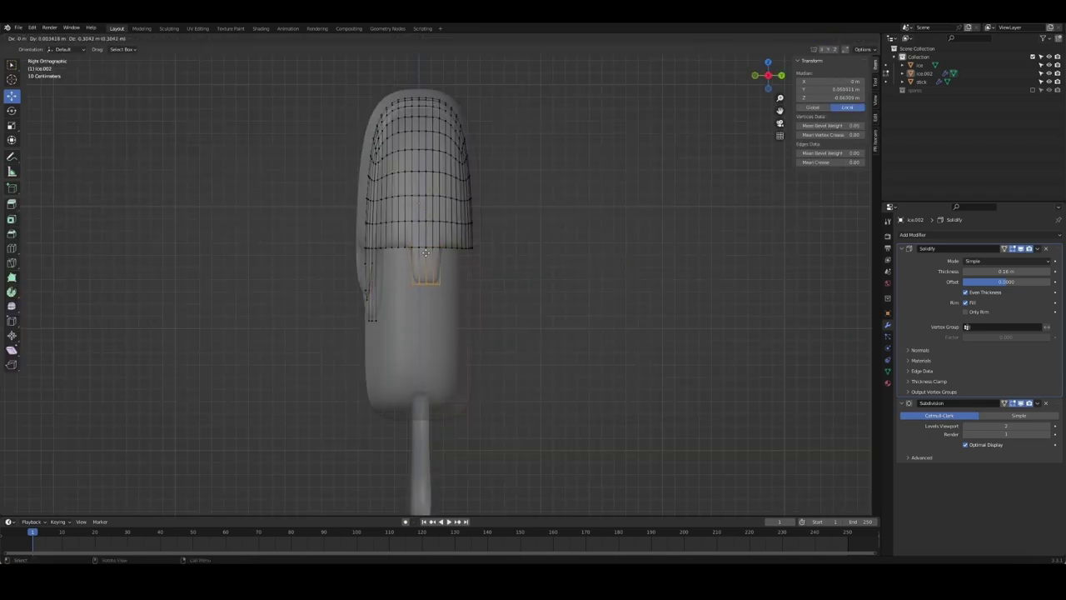
key(Escape)
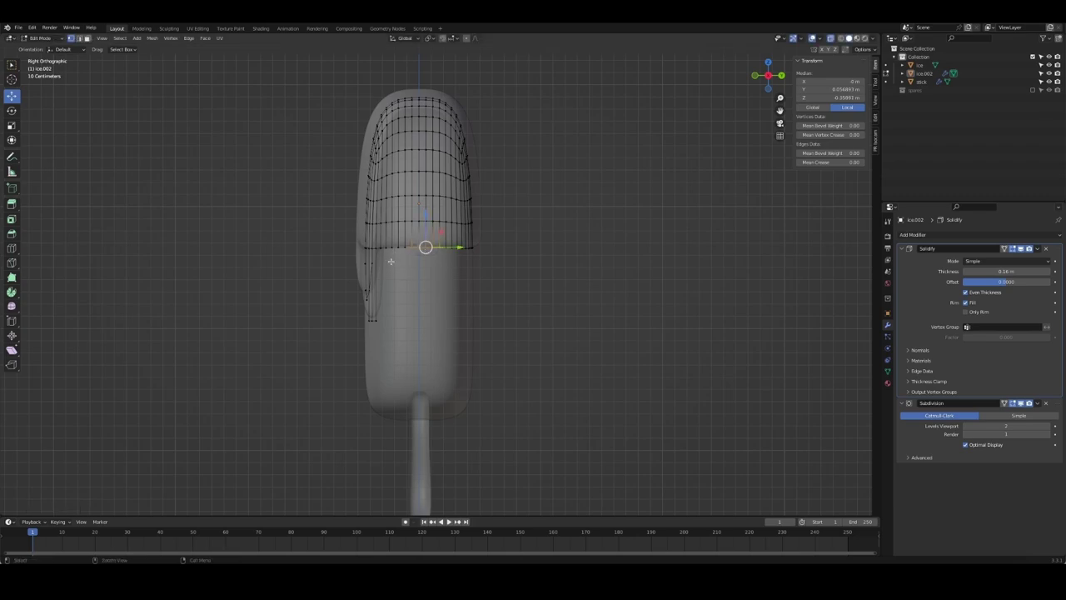
click(390, 262)
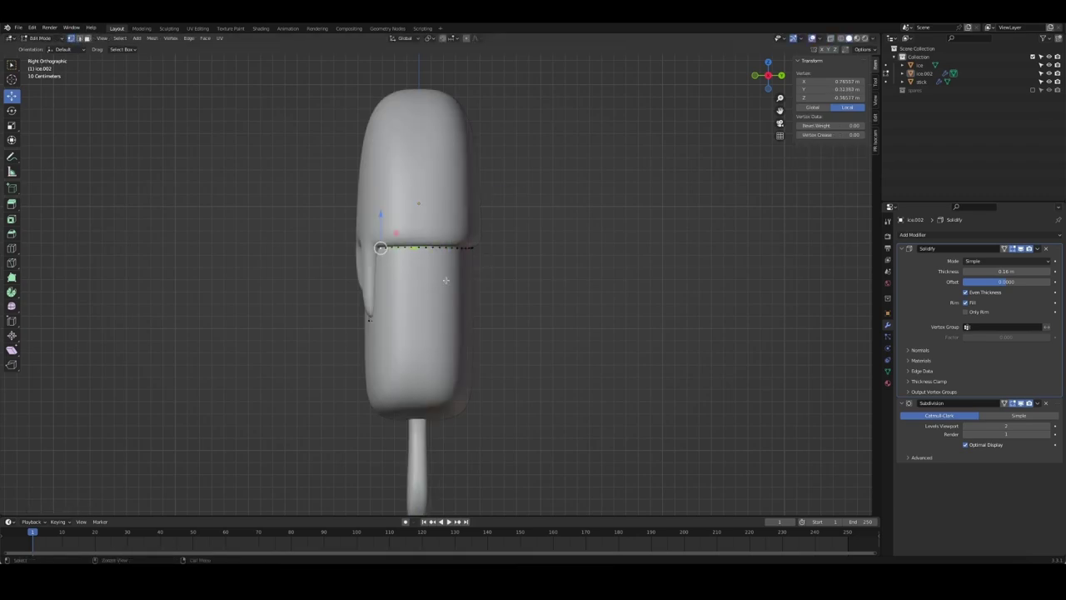
drag(446, 280, 421, 241)
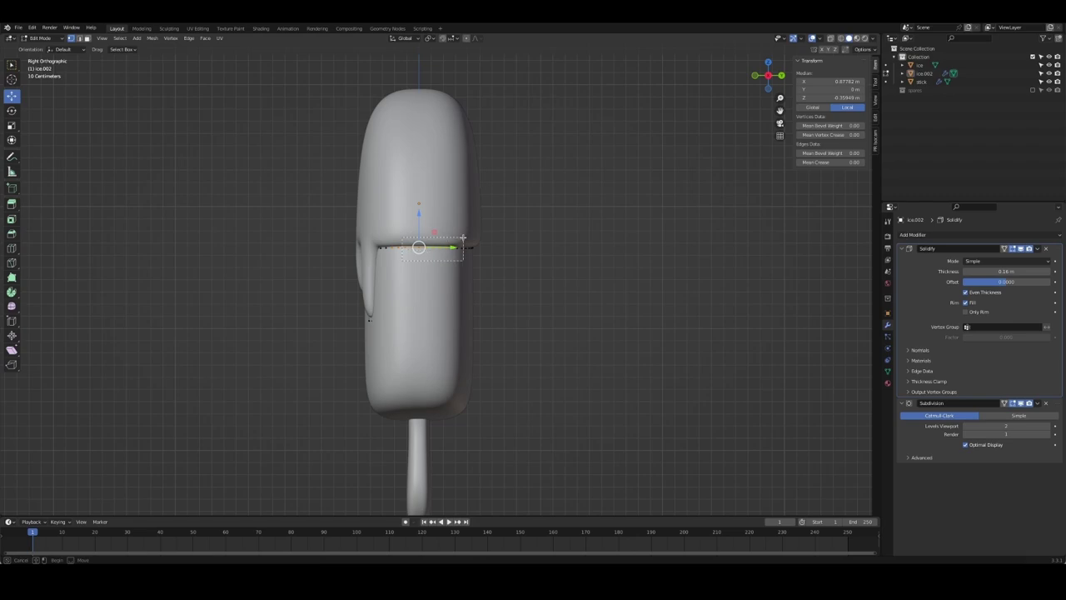
drag(461, 237, 460, 280)
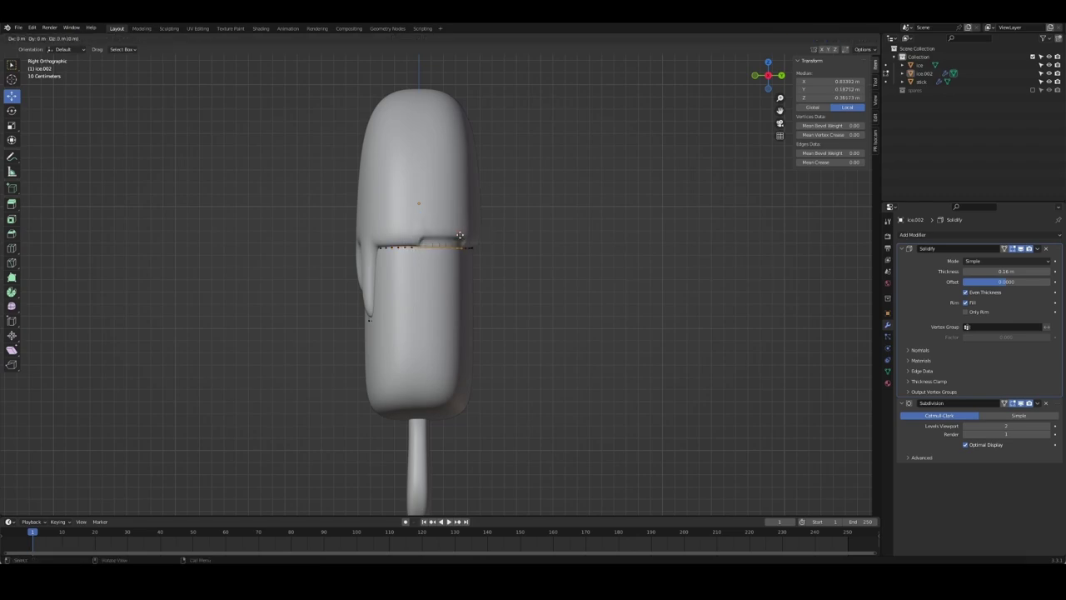
click(461, 266)
In X-ray, select the new drip's vertices and move them vertically to shape its tip
middle_drag(440, 280, 506, 281)
scroll(506, 282, up, 3)
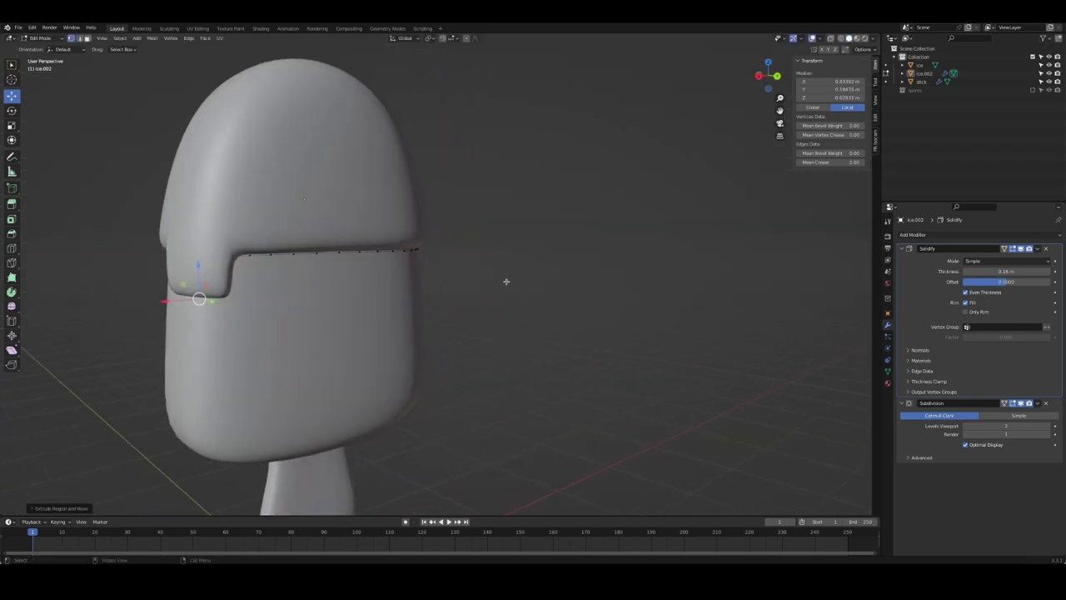
key(KP_3)
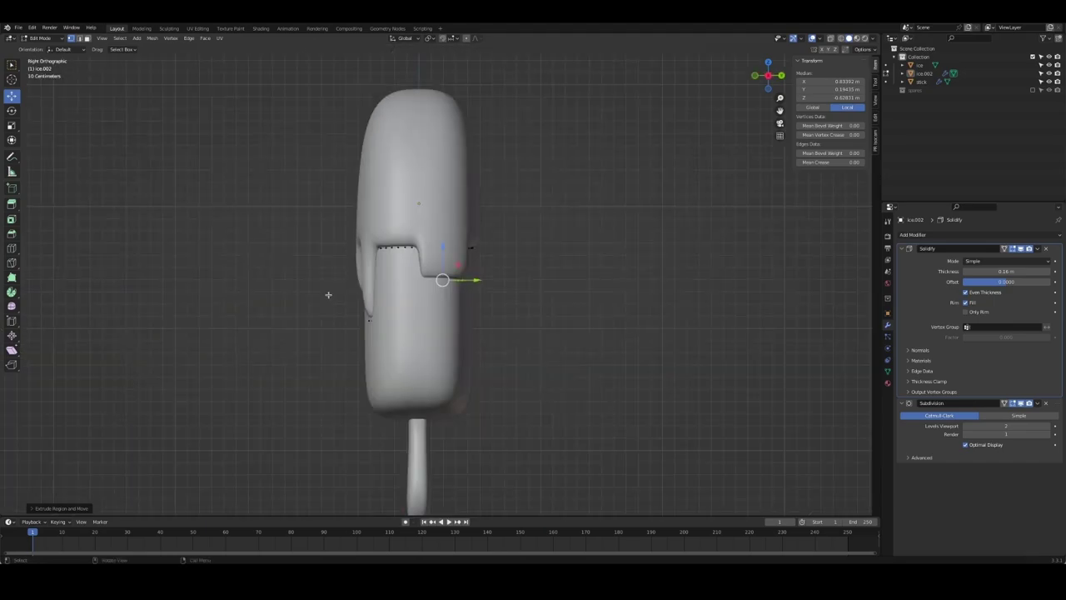
key(alt+z)
key(1)
click(424, 265)
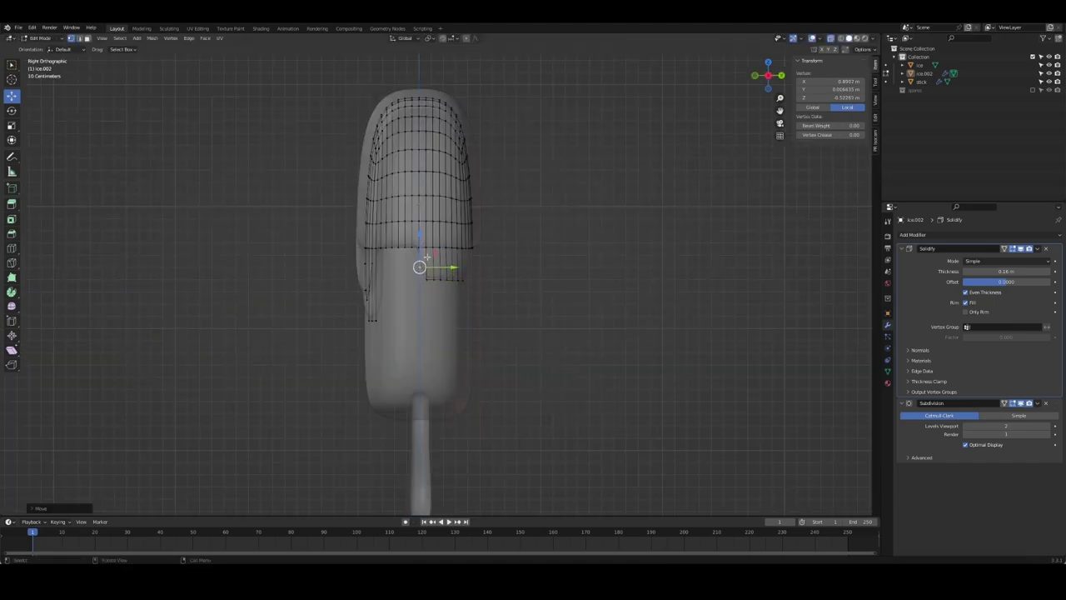
drag(424, 254, 440, 287)
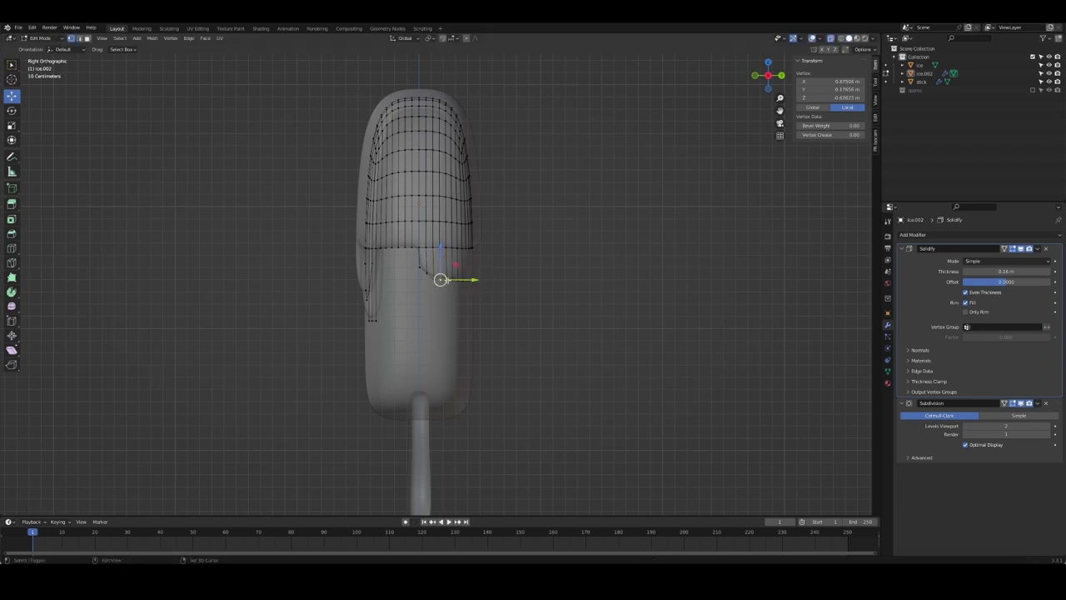
shift+click(445, 255)
key(g)
key(z)
click(445, 271)
mouse_move(447, 273)
middle_down()
mouse_move(542, 328)
mouse_move(595, 333)
mouse_move(362, 299)
middle_up()
scroll(481, 302, up, 3)
key(Tab)
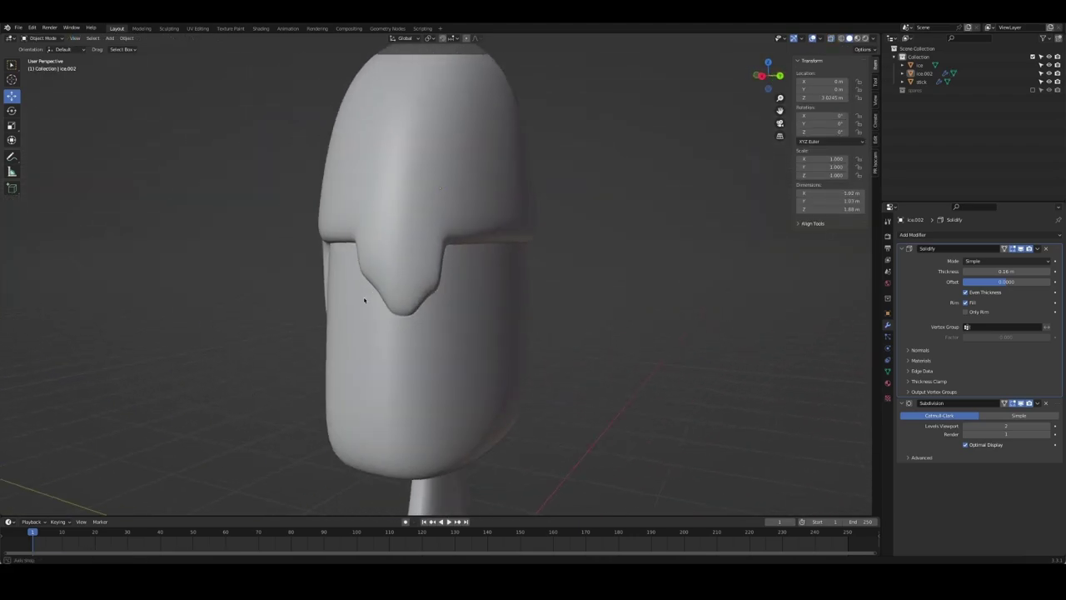
Back in Edit Mode side view, move the selected drip vertices further along Z
key(Tab)
key(alt+z)
key(KP_3)
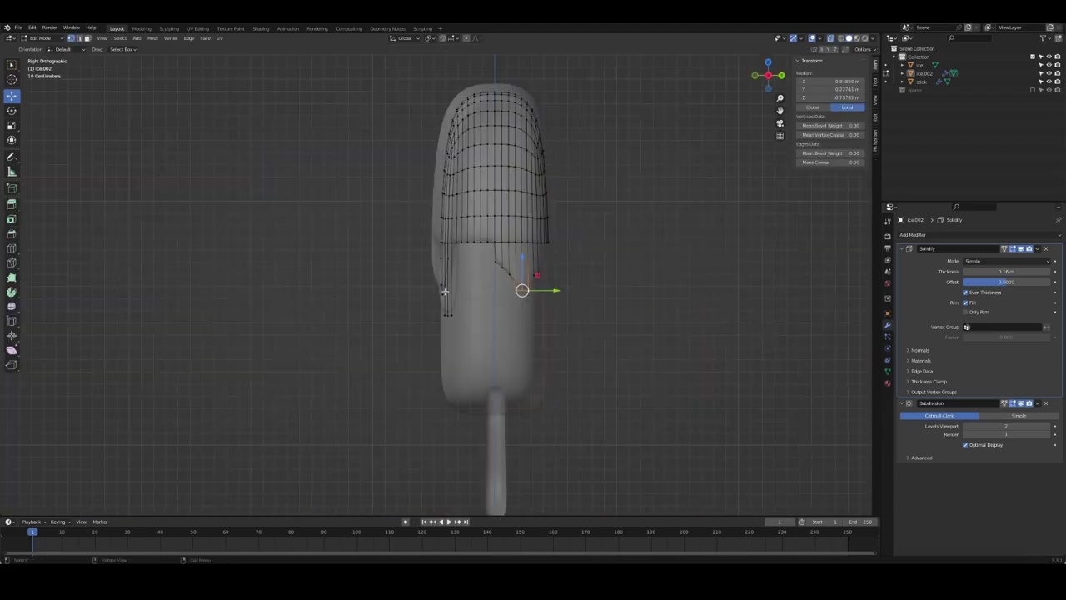
key(g)
key(z)
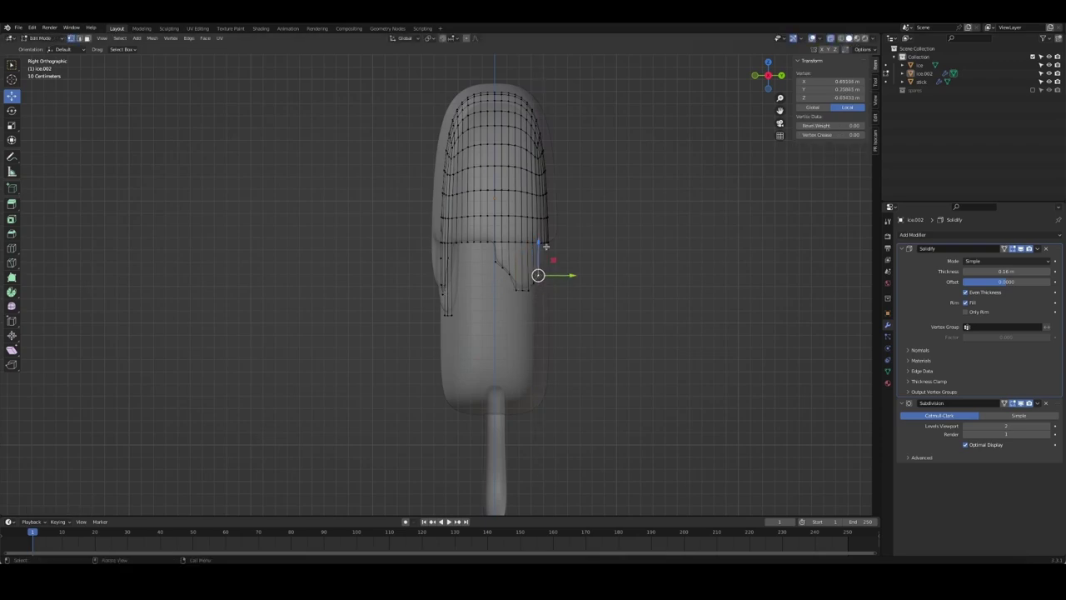
middle_drag(541, 253, 387, 257)
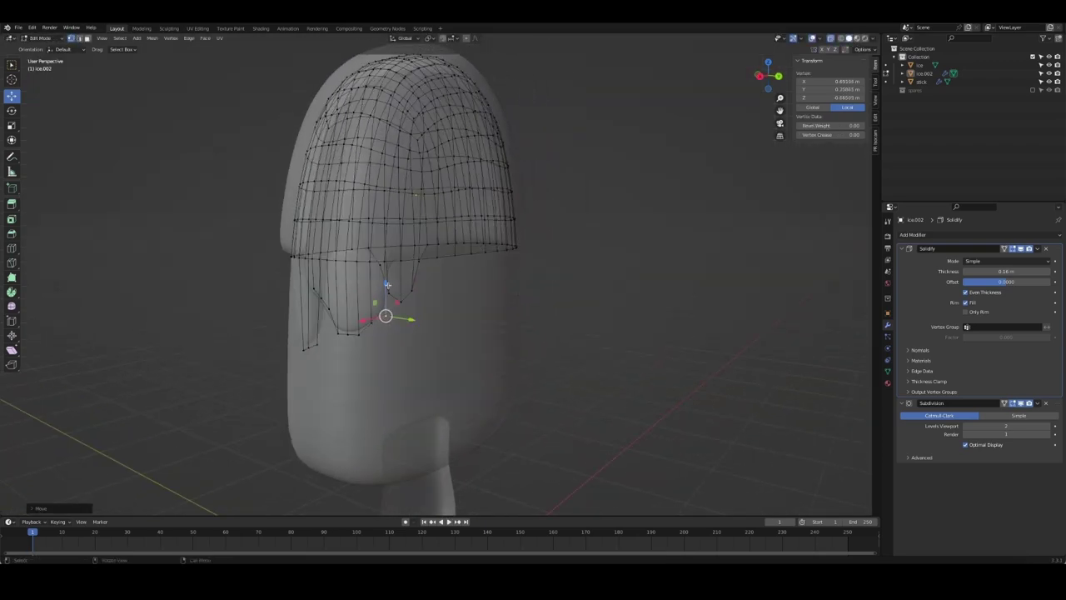
click(387, 256)
key(g)
key(z)
click(387, 263)
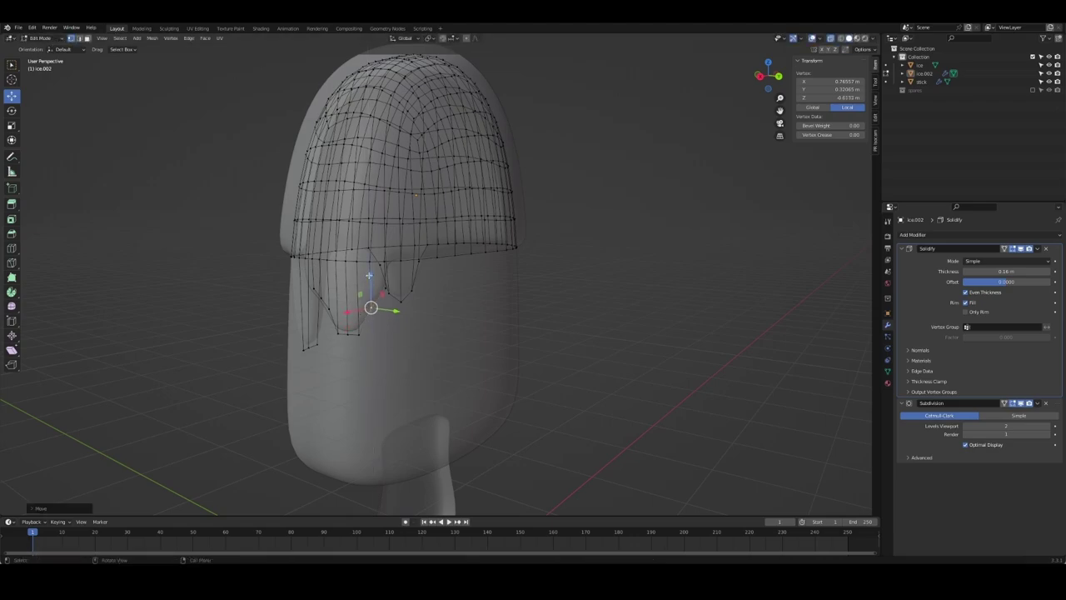
Lengthen the drip vertices lower and fine-tune its tip, then leave Edit Mode
middle_drag(388, 267, 458, 271)
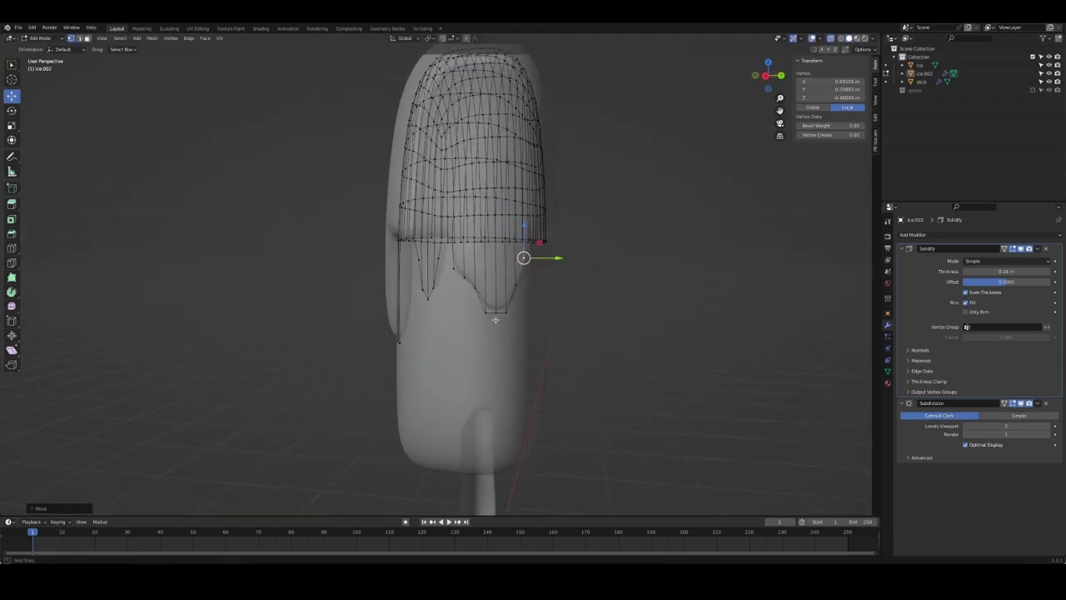
key(g)
click(460, 274)
key(ctrl+z)
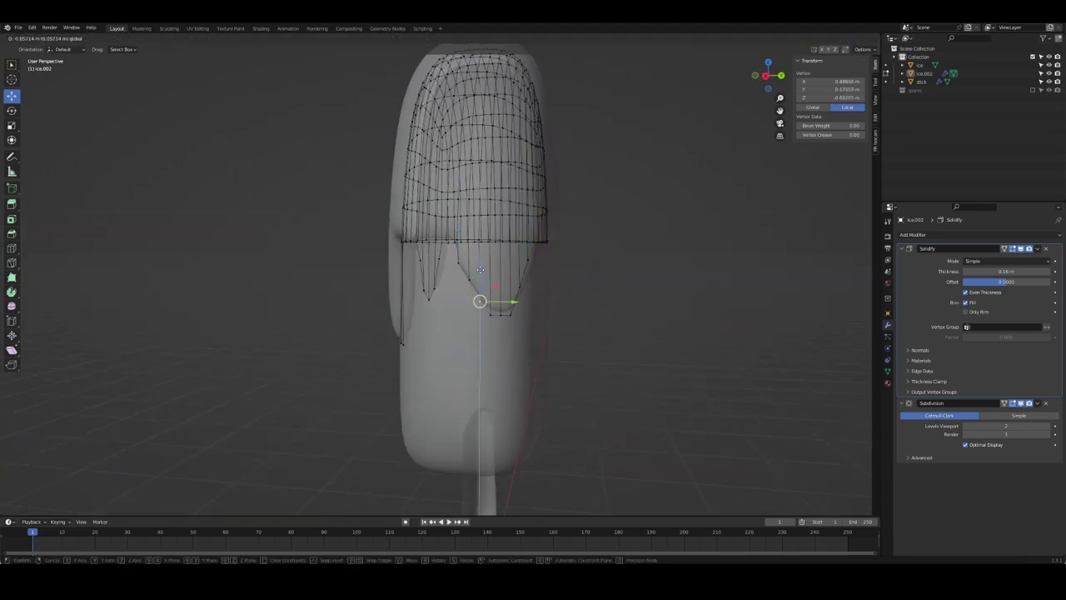
key(g)
click(464, 280)
key(g)
click(477, 305)
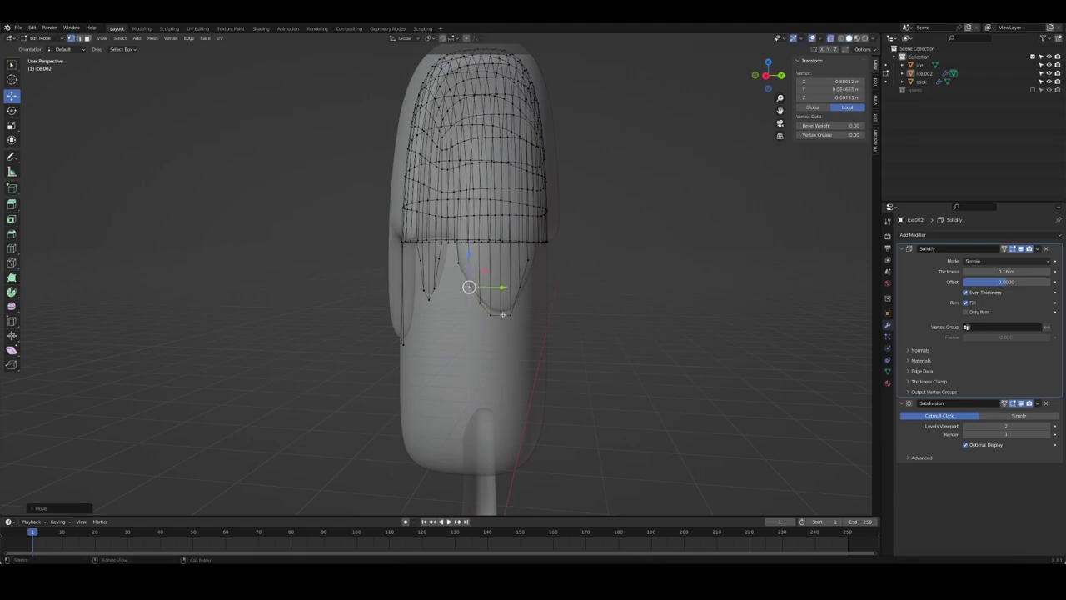
key(Tab)
mouse_move(503, 314)
middle_down()
mouse_move(563, 312)
mouse_move(368, 269)
middle_up()
key(ctrl+KP_1)
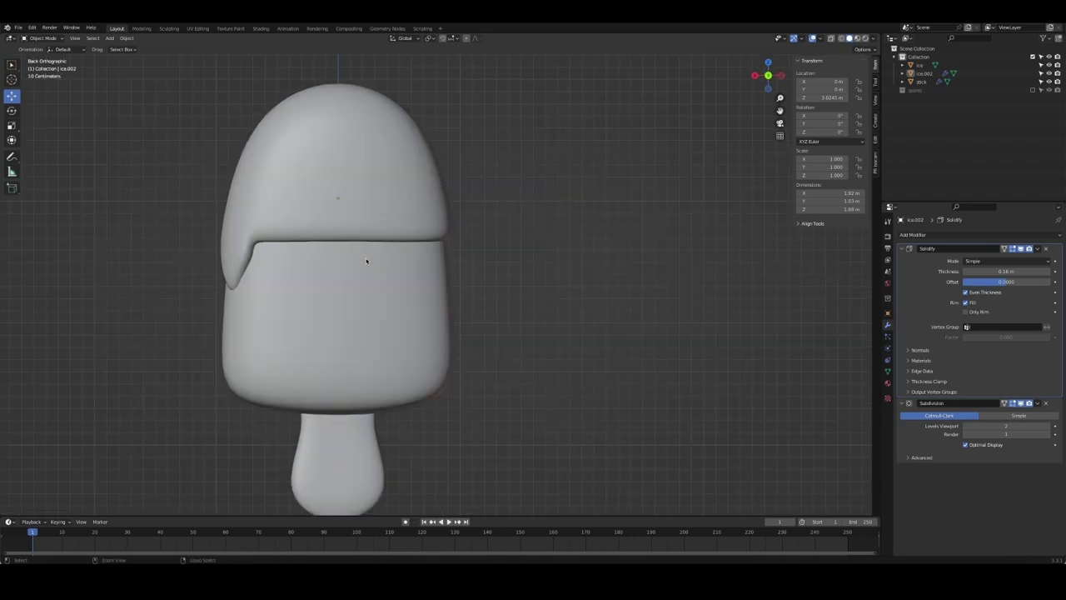
Extrude the back rim's middle vertices down into a long central drip
key(Tab)
alt+click(321, 228)
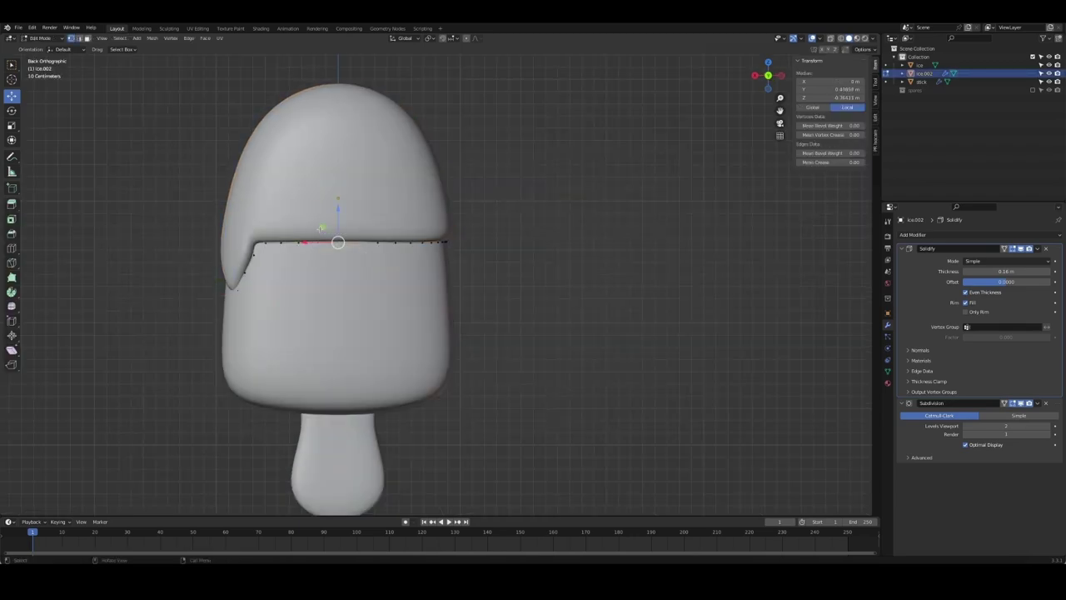
drag(338, 242, 334, 250)
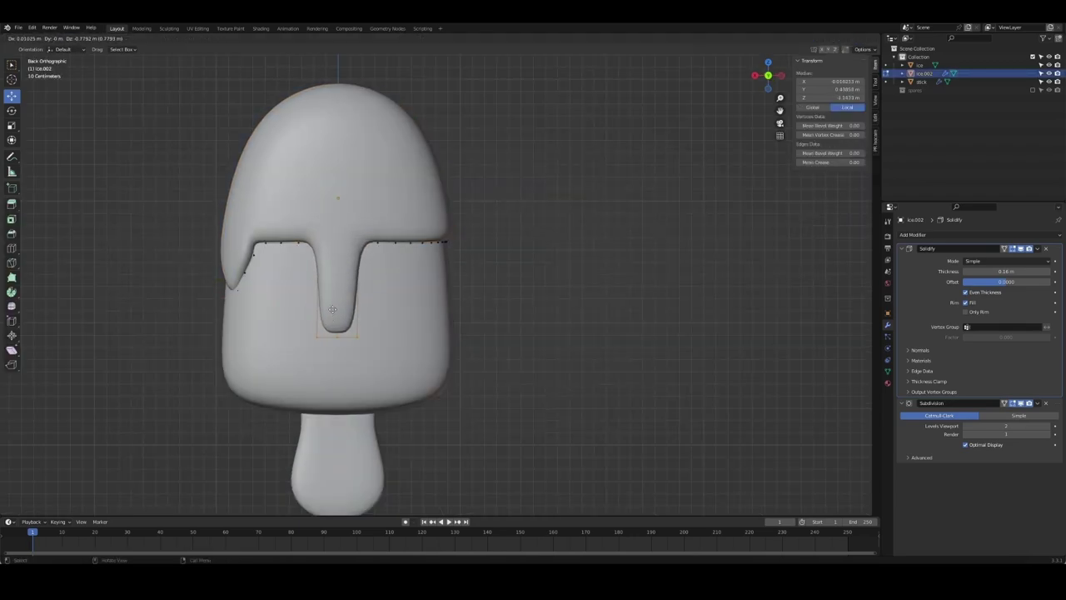
key(e)
click(333, 302)
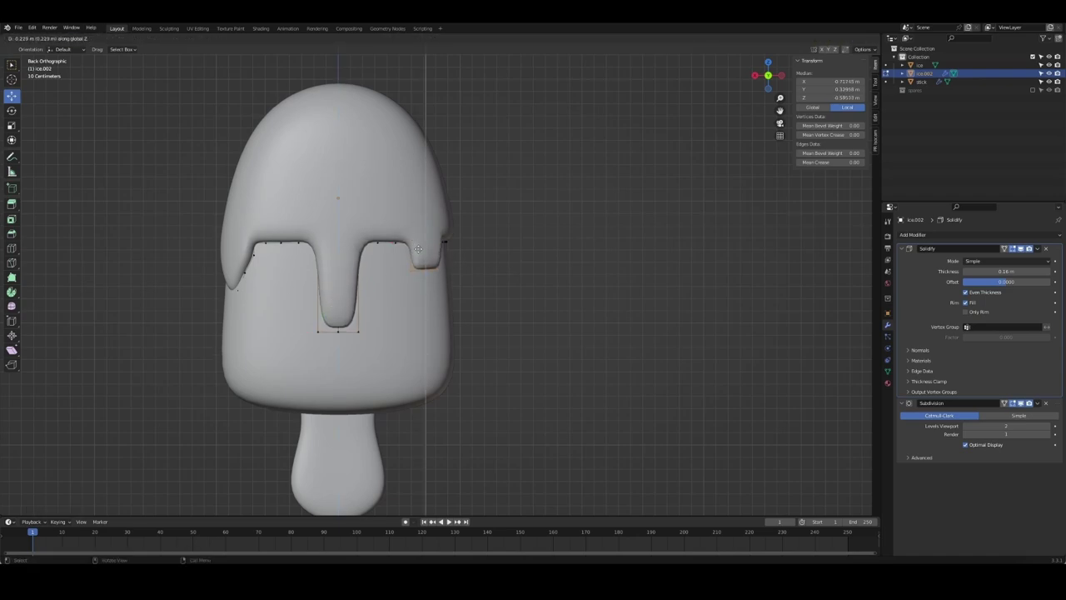
Lower rim vertices into shorter left and right drips, adjust the central drip's tip, and exit Edit Mode
mouse_move(437, 256)
mouse_down()
mouse_move(414, 272)
mouse_move(426, 248)
mouse_move(395, 229)
mouse_up()
shift+click(421, 268)
click(394, 247)
drag(281, 242, 281, 257)
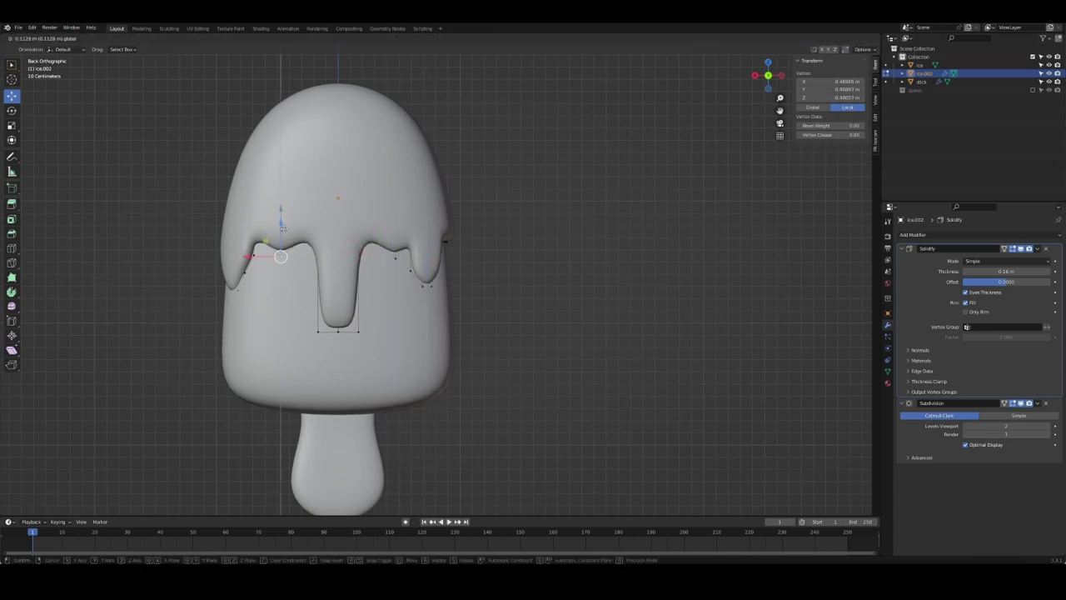
key(Tab)
key(Tab)
click(338, 330)
drag(334, 310, 334, 321)
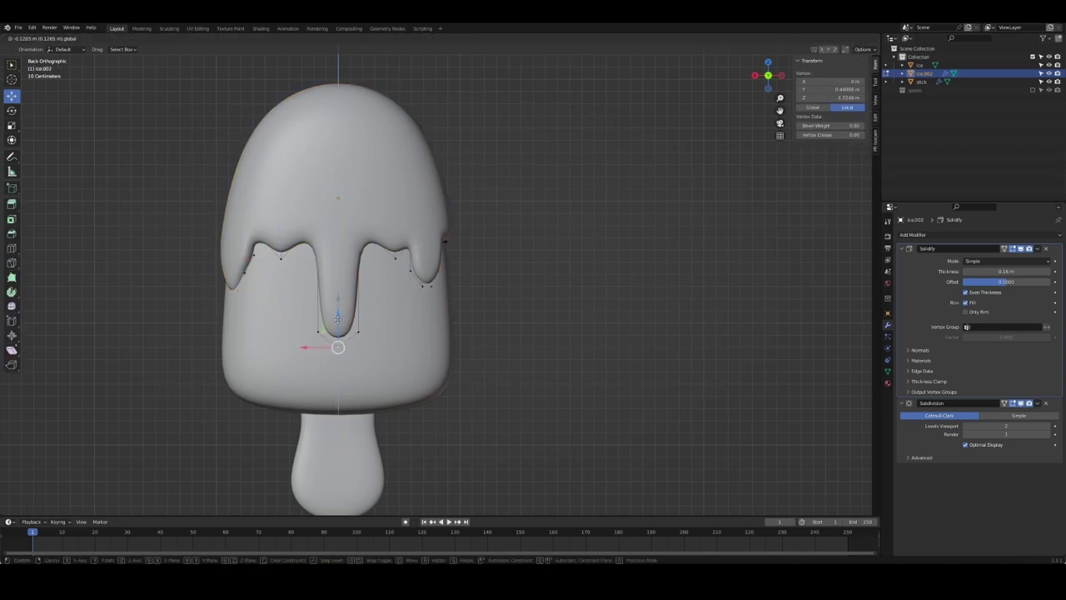
key(Tab)
mouse_move(202, 309)
middle_down()
mouse_move(443, 300)
mouse_move(403, 239)
middle_up()
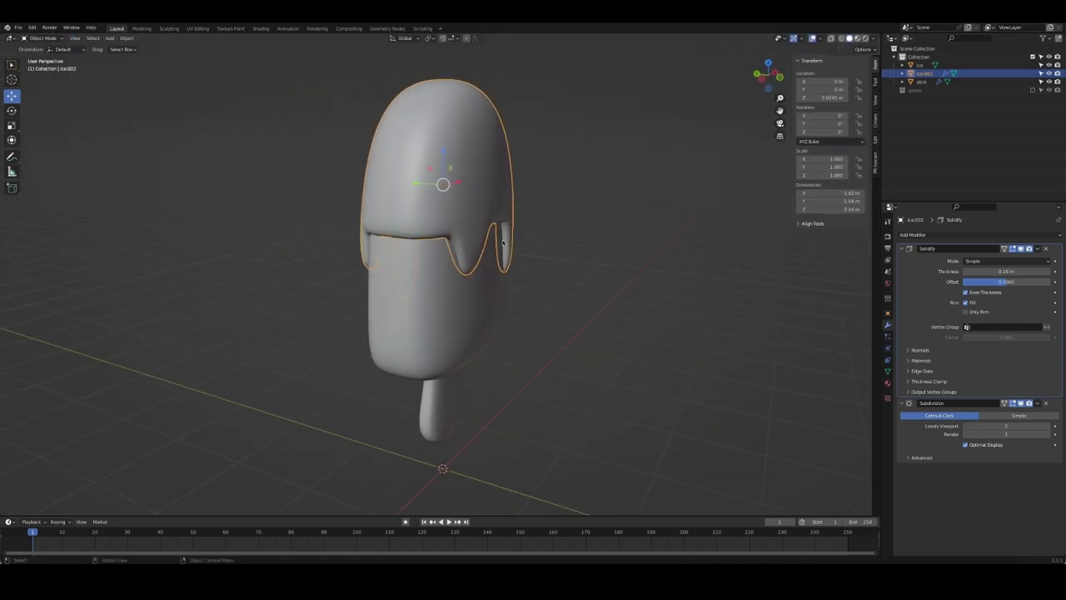
key(Tab)
Lengthen the front drip edge downward and adjust one drip edge's height vertically
click(404, 239)
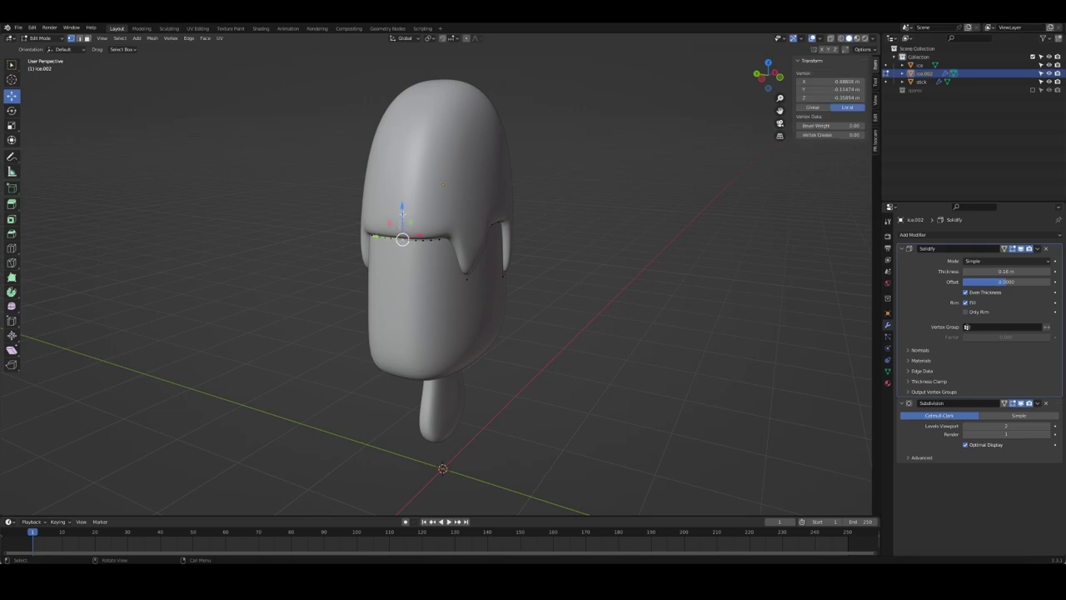
middle_drag(382, 246, 462, 276)
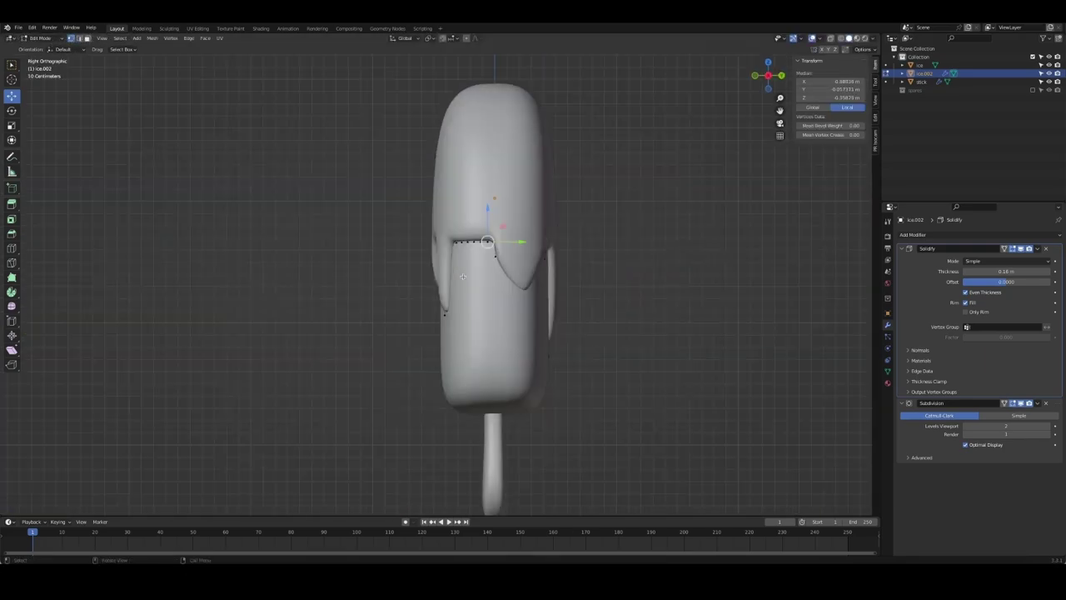
key(KP_1)
key(ctrl+KP_3)
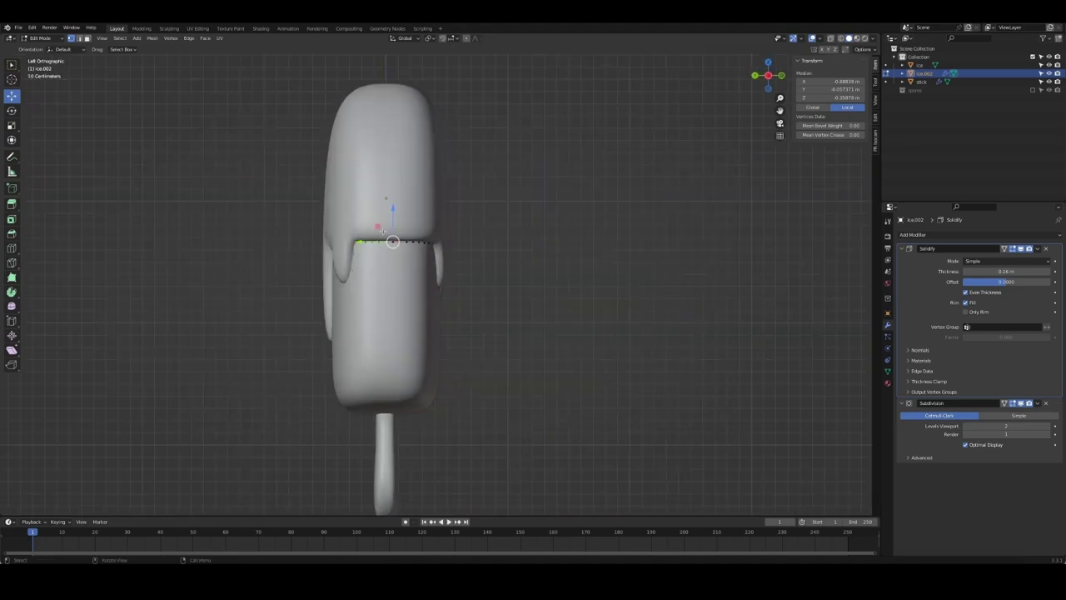
key(g)
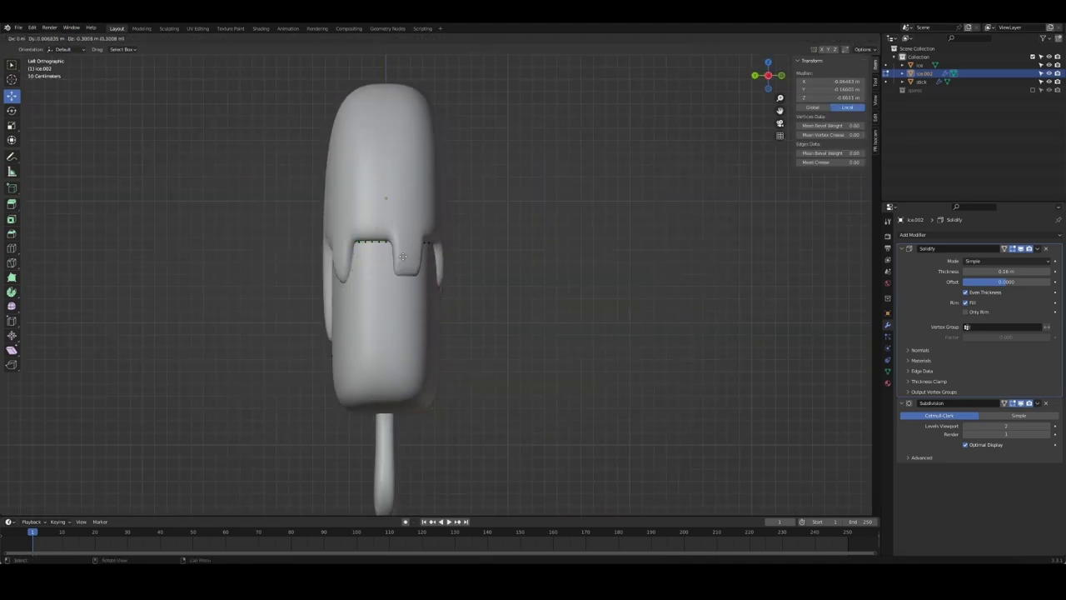
click(404, 241)
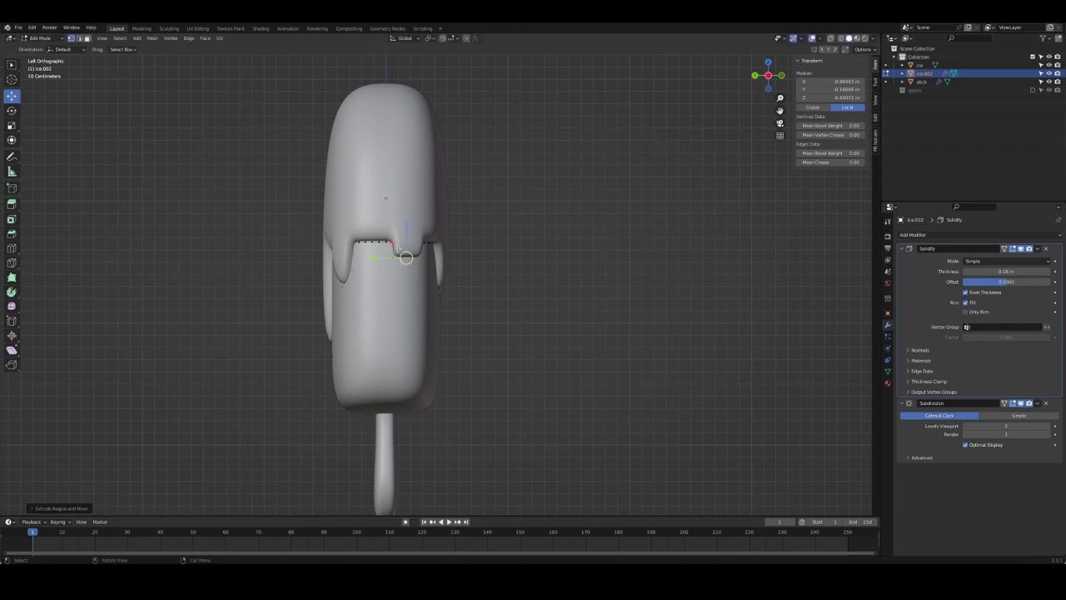
click(395, 254)
key(g)
key(z)
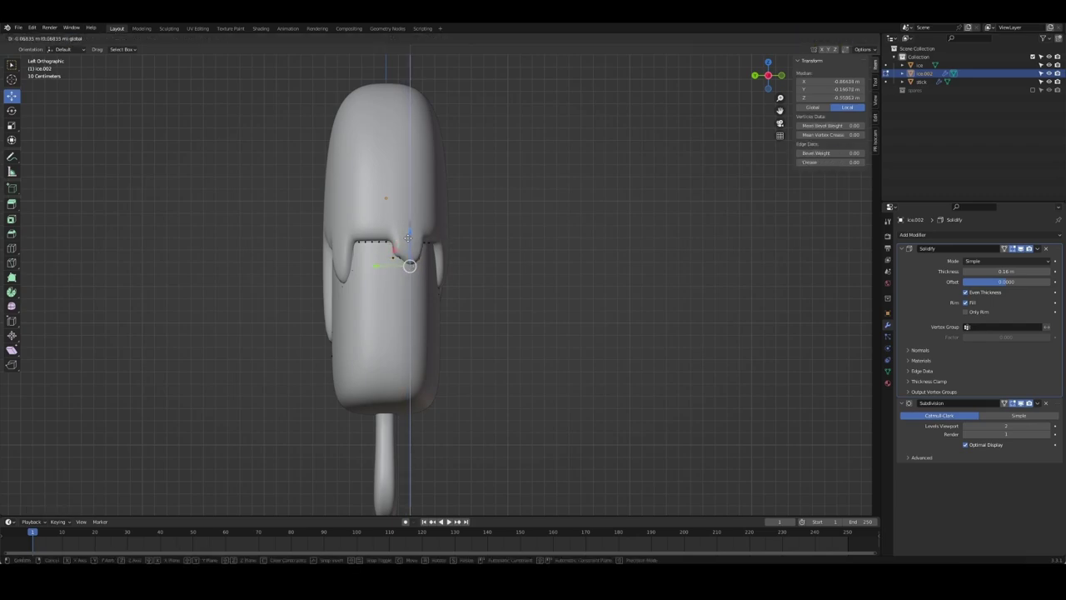
click(394, 259)
Set the coating's Subdivision render level to 2
mouse_move(535, 274)
middle_down()
mouse_move(383, 308)
mouse_move(416, 246)
middle_up()
key(Tab)
scroll(371, 228, up, 3)
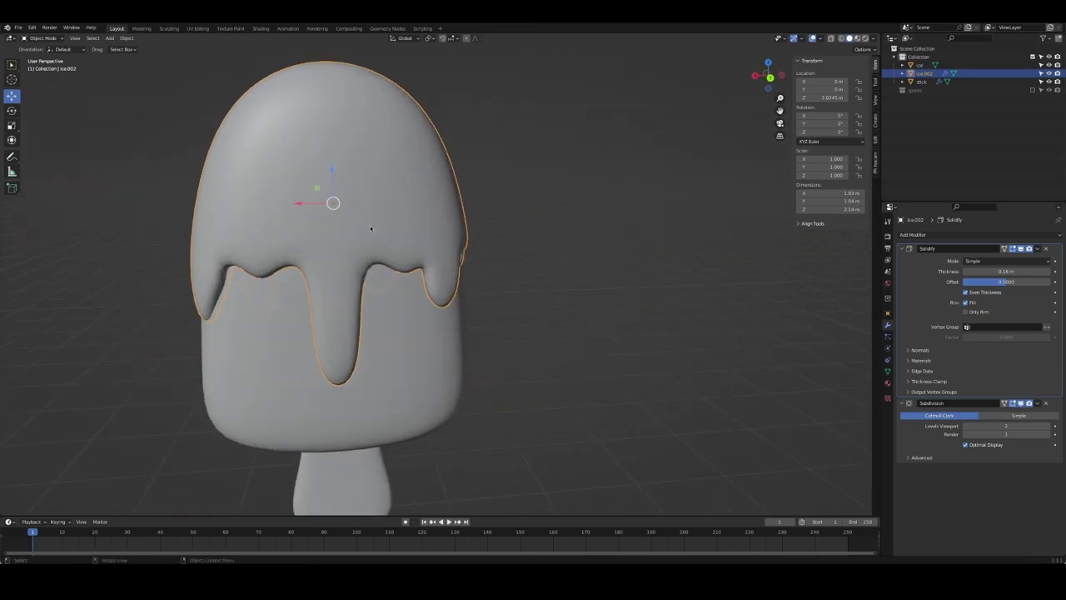
click(1049, 433)
In X-ray, pull the selected drip vertices up and to the left
middle_drag(621, 360, 430, 284)
key(Tab)
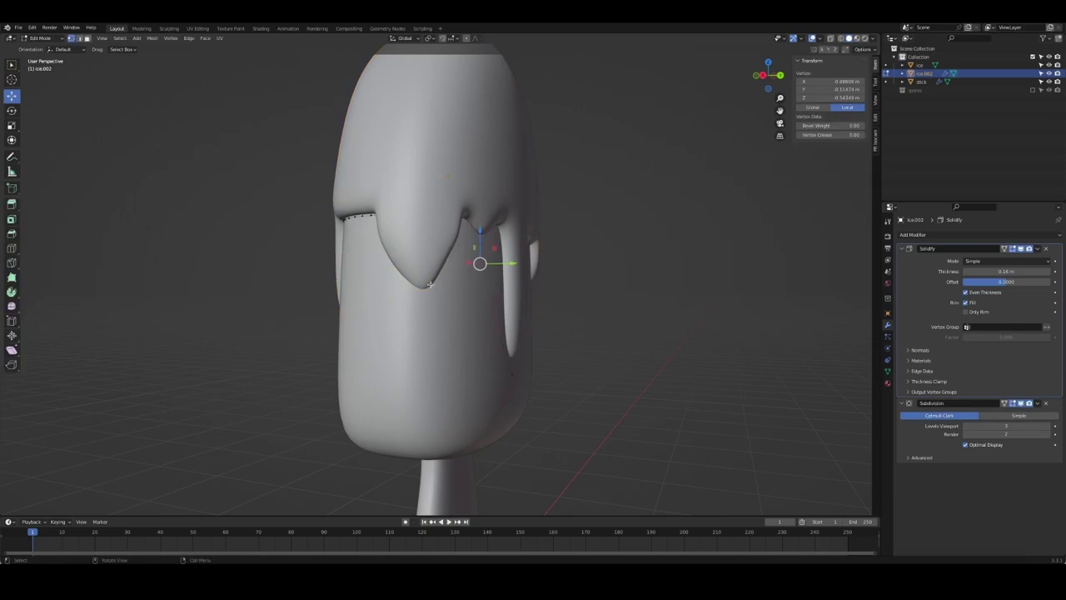
key(alt+z)
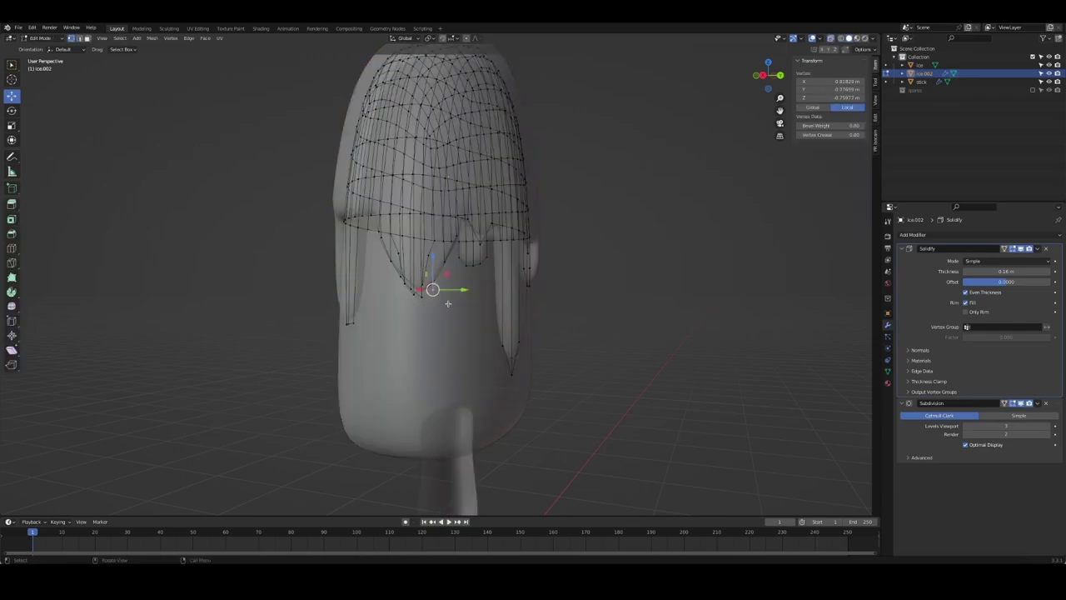
middle_drag(449, 304, 464, 331)
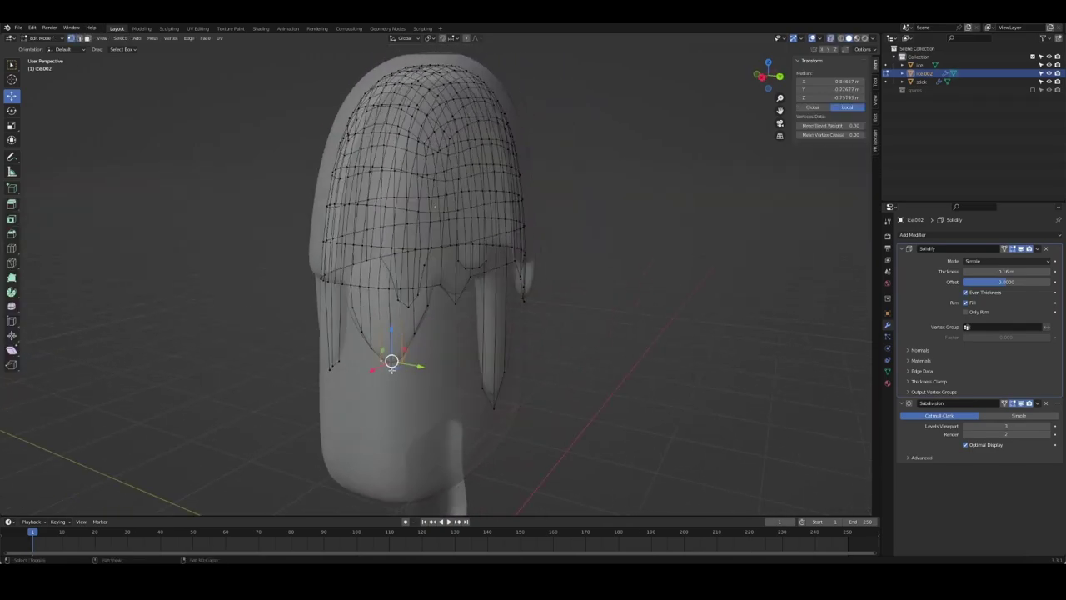
drag(392, 360, 371, 342)
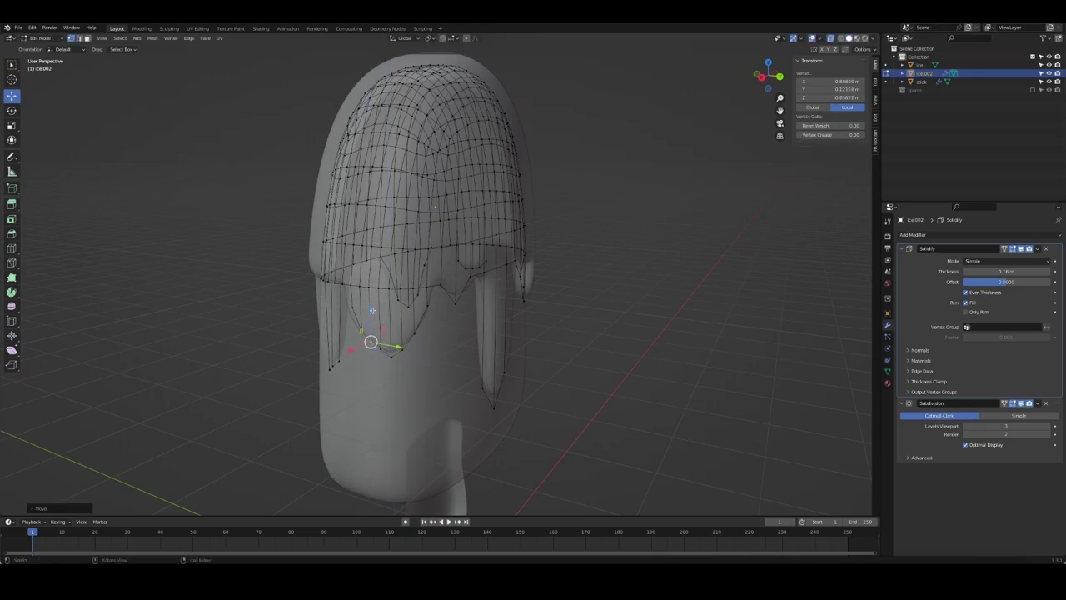
key(Tab)
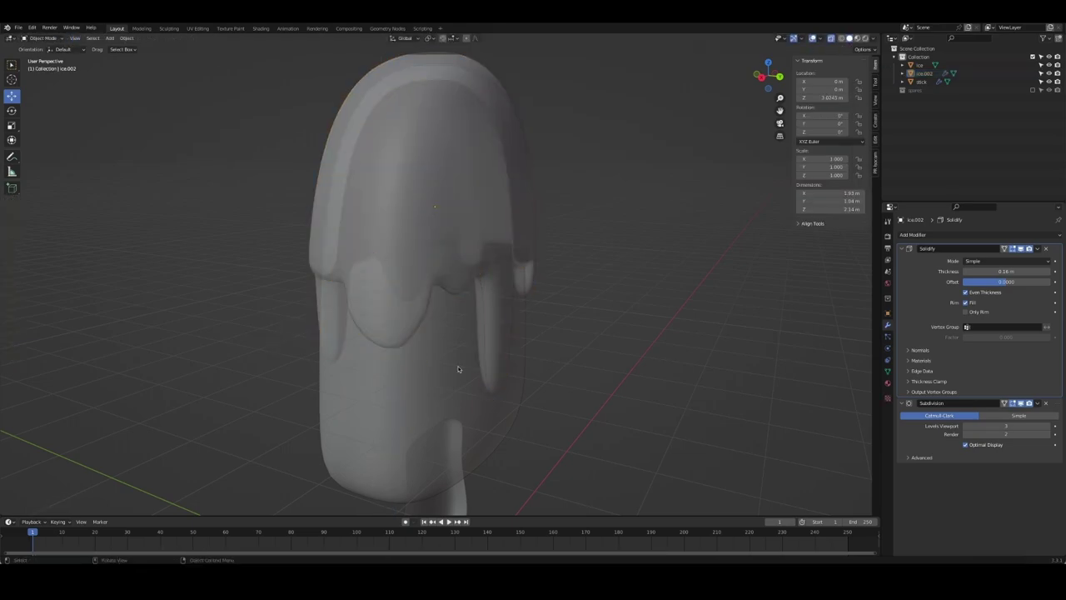
key(alt+z)
Nudge the selected drip vertices down and to the left, then return to object mode
mouse_move(460, 369)
middle_down()
mouse_move(498, 373)
mouse_move(400, 320)
middle_up()
scroll(475, 366, down, 3)
key(Tab)
key(alt+z)
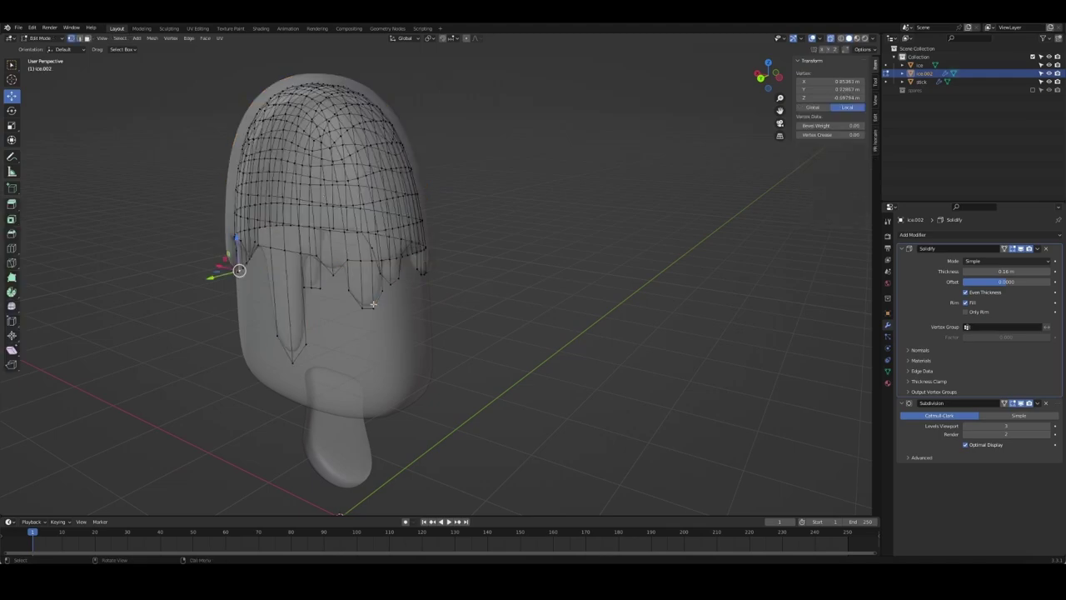
mouse_move(373, 308)
mouse_down()
mouse_move(344, 291)
mouse_move(372, 294)
mouse_up()
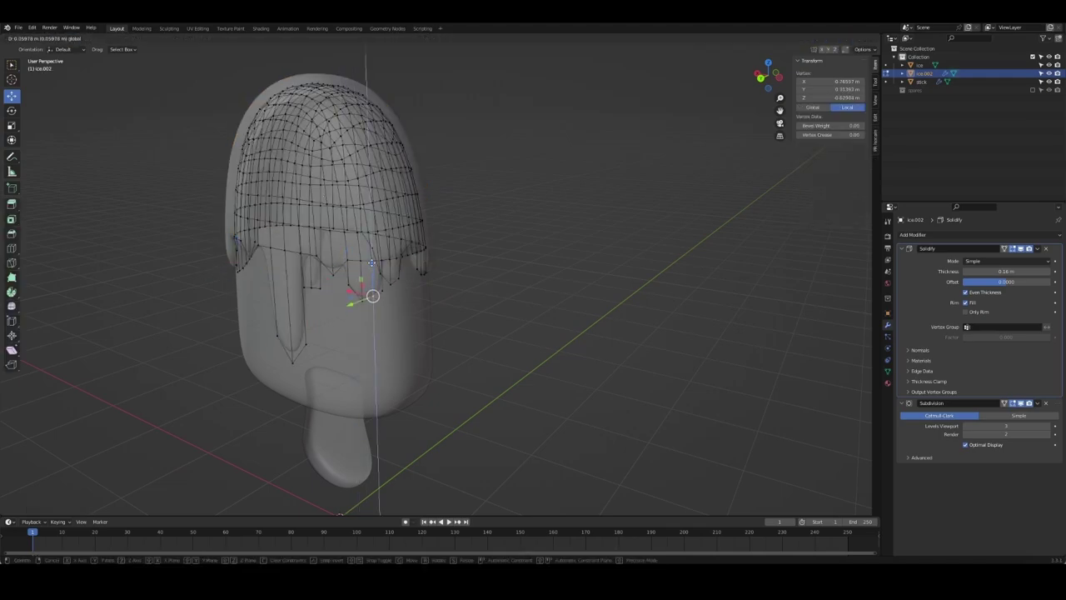
key(Tab)
key(alt+z)
mouse_move(499, 333)
middle_down()
mouse_move(355, 327)
mouse_move(561, 328)
middle_up()
Deselect the coating and save Ice Cream.blend
click(673, 328)
mouse_move(673, 328)
middle_down()
mouse_move(690, 358)
mouse_move(578, 353)
mouse_move(480, 314)
mouse_move(564, 309)
mouse_move(722, 328)
mouse_move(646, 319)
middle_up()
key(ctrl+s)
scroll(721, 328, up, 4)
key(KP_1)
scroll(645, 319, down, 5)
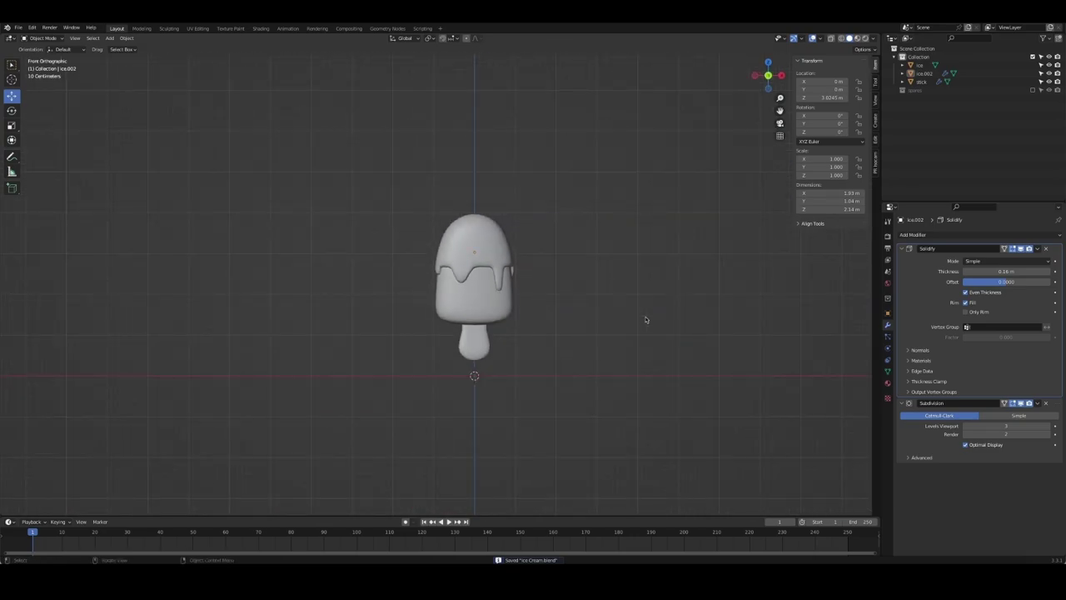
In Edit Mode, move the coating's drip edge to a new position
scroll(620, 293, up, 3)
key(Tab)
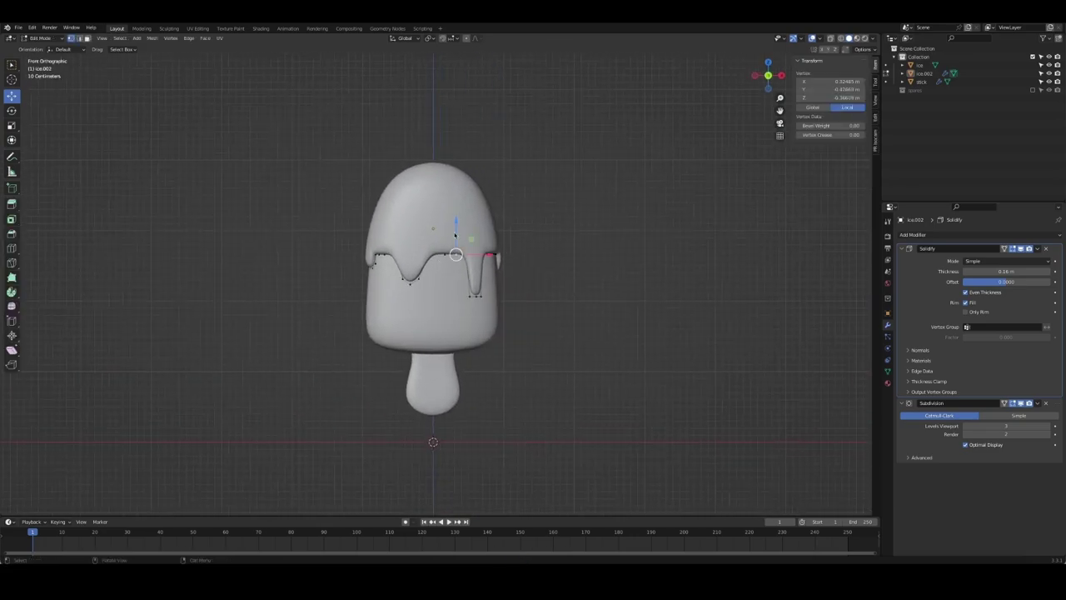
key(g)
click(456, 225)
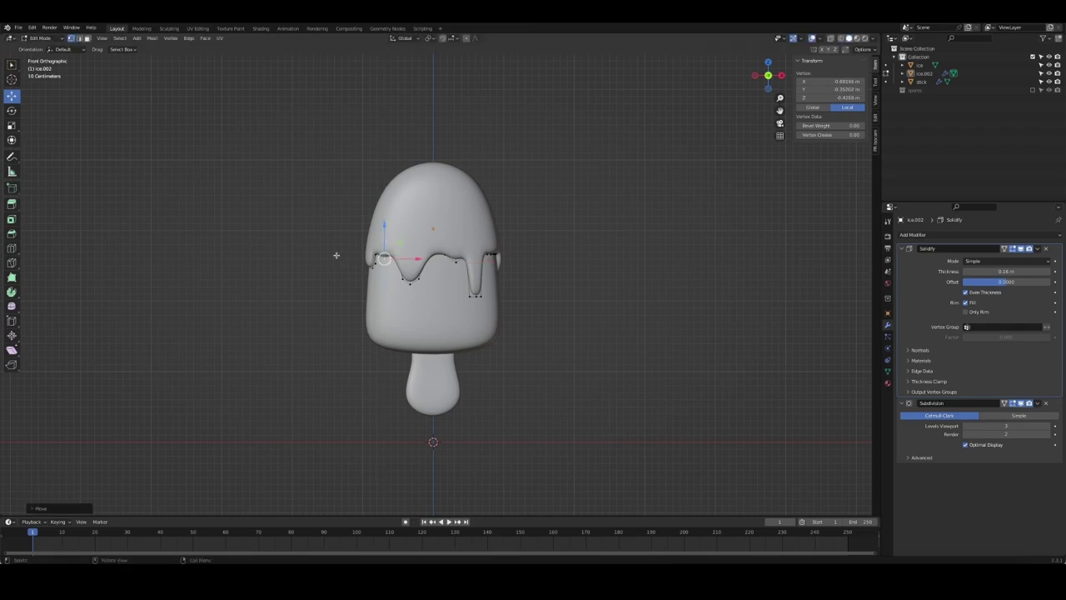
middle_drag(336, 255, 466, 250)
Lower a single drip vertex vertically and return the coating to object mode
alt+click(499, 236)
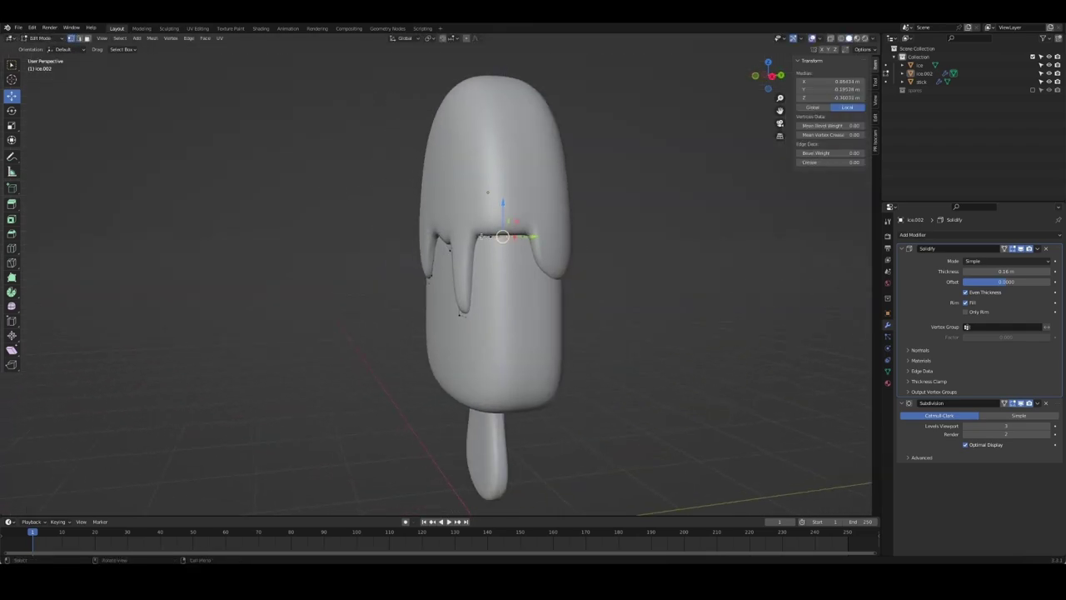
click(481, 243)
drag(482, 209, 484, 217)
click(484, 216)
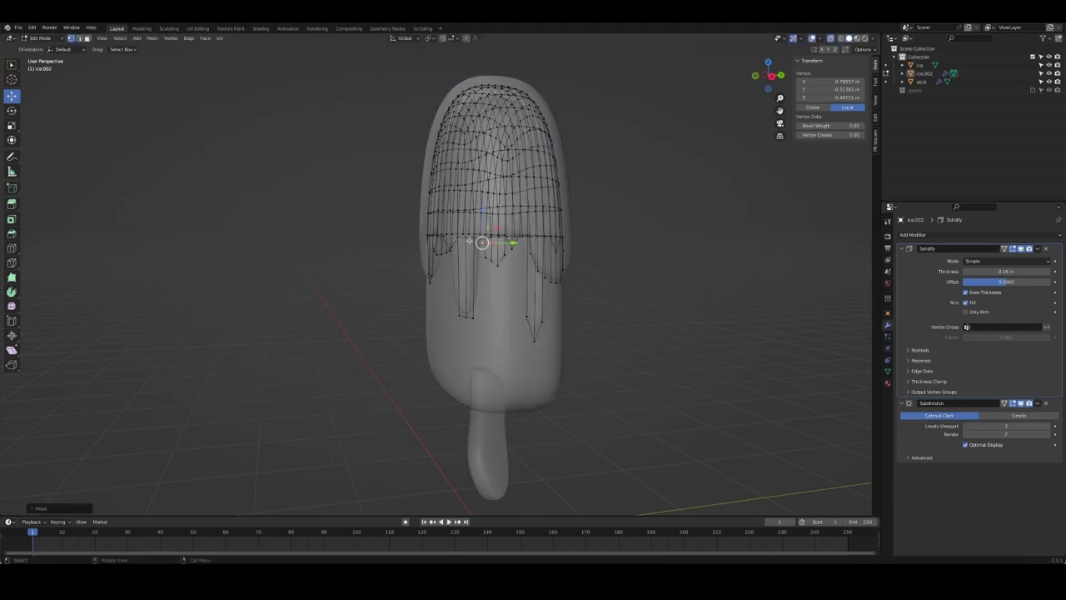
mouse_move(616, 249)
middle_down()
mouse_move(635, 282)
mouse_move(583, 266)
middle_up()
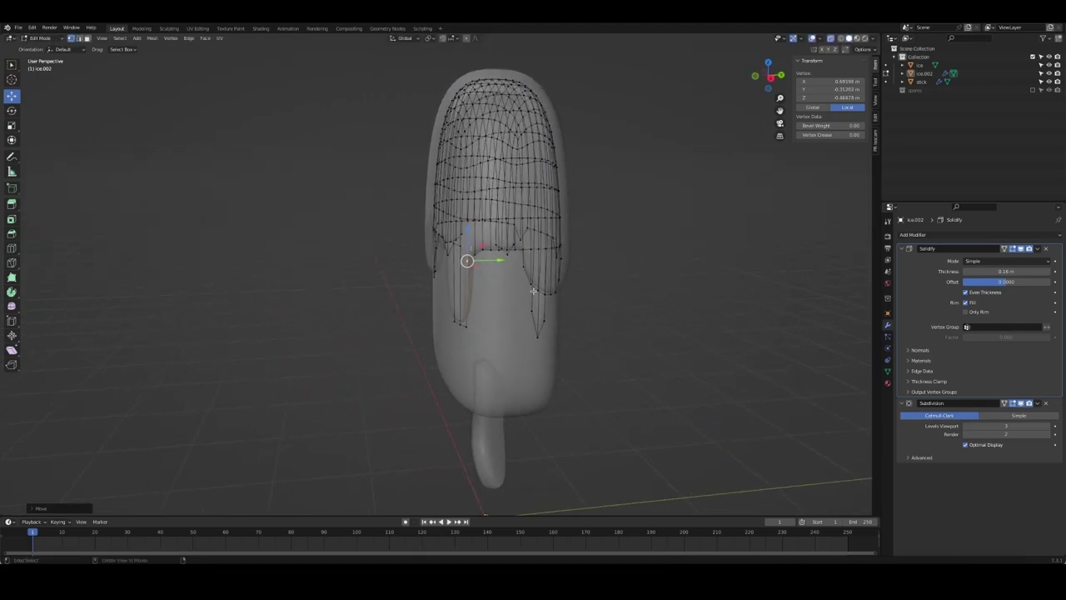
key(shift+h)
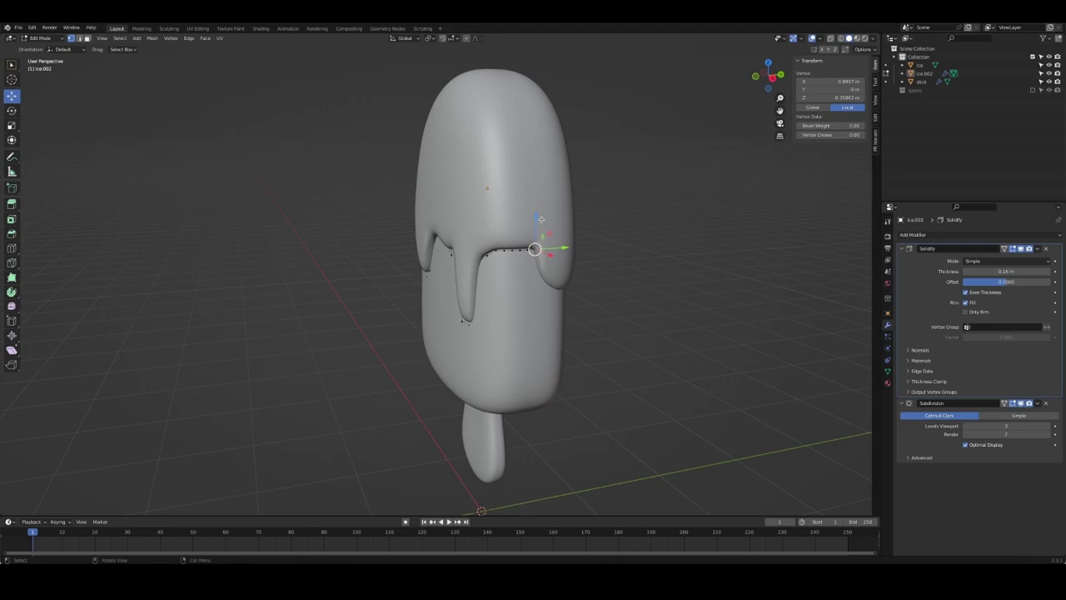
key(Tab)
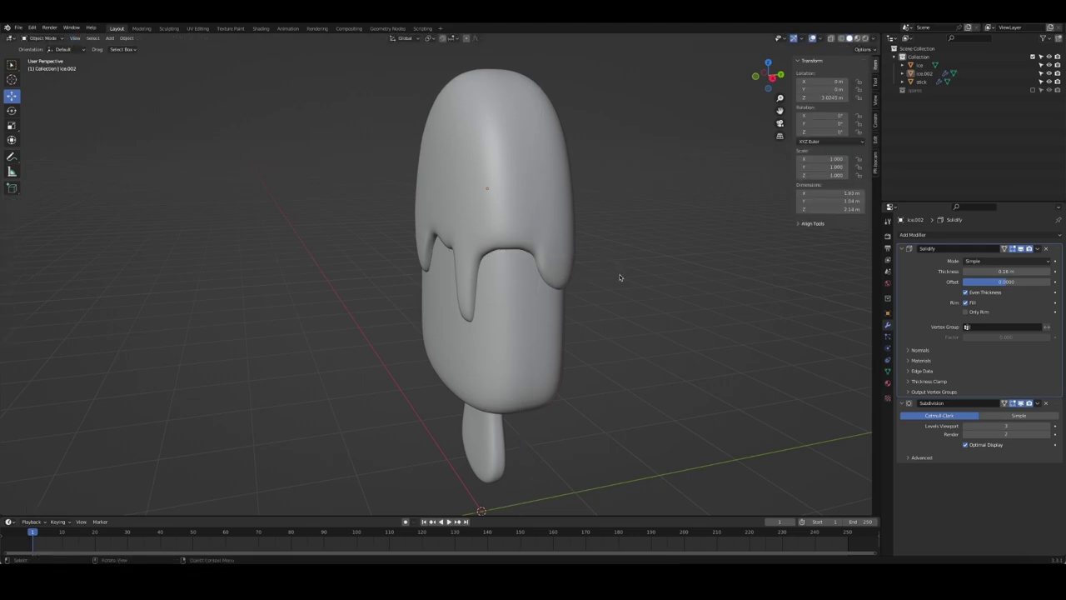
mouse_move(619, 278)
middle_down()
mouse_move(650, 312)
mouse_move(421, 302)
mouse_move(625, 288)
mouse_move(747, 298)
mouse_move(709, 297)
mouse_move(470, 218)
mouse_move(488, 210)
middle_up()
scroll(422, 302, up, 2)
Delete the old ice.002 drip coating and open the ice body's mesh in front X-ray view
click(470, 218)
key(Delete)
click(469, 215)
key(Tab)
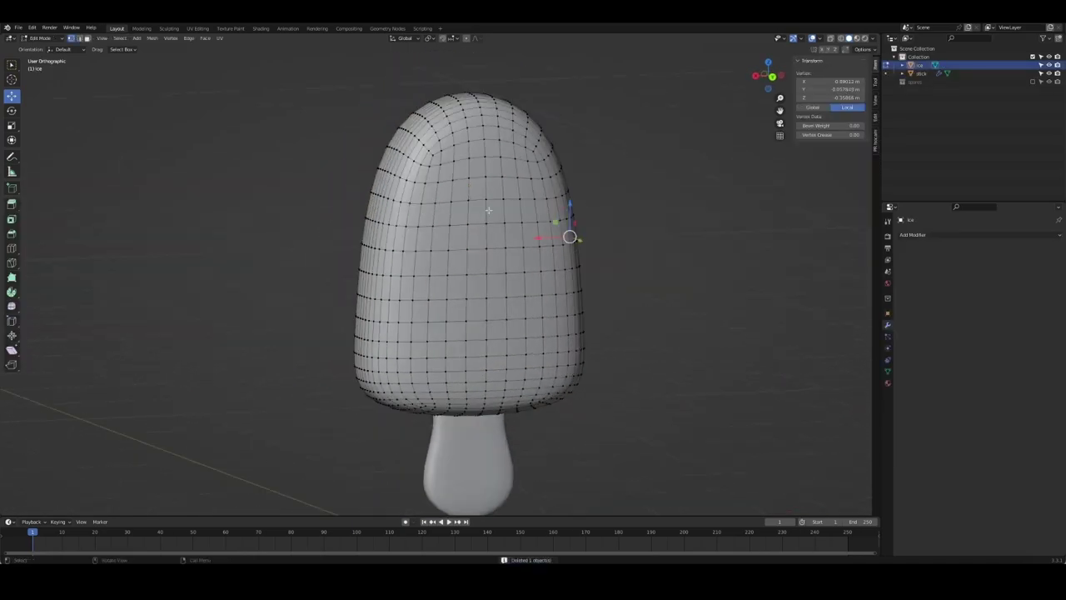
key(KP_1)
key(alt+z)
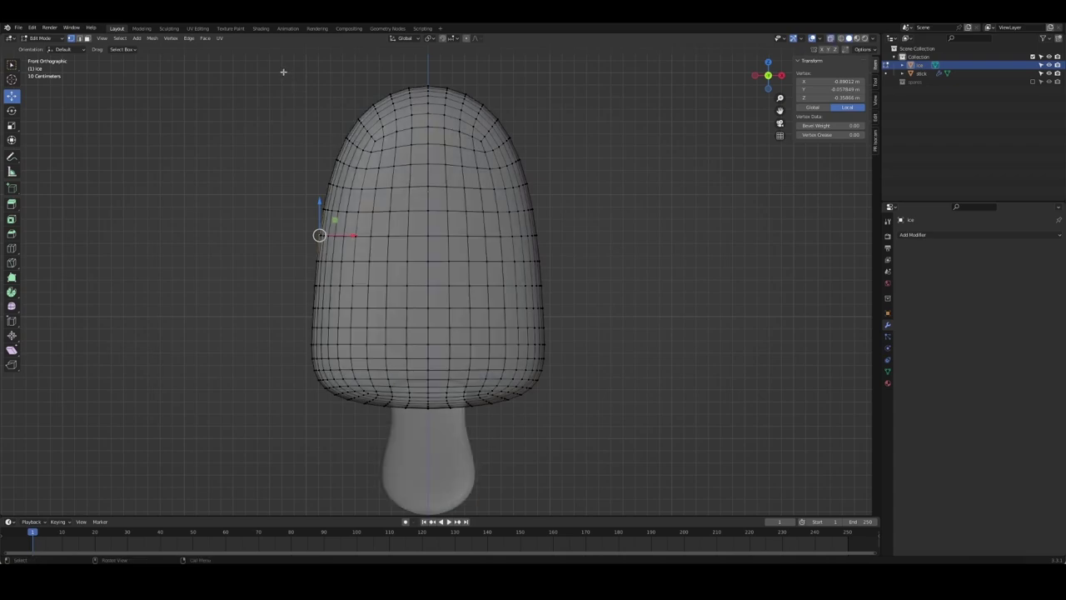
Duplicate the ice body's top cap in place and separate it into a new ice.002 object
drag(288, 67, 560, 203)
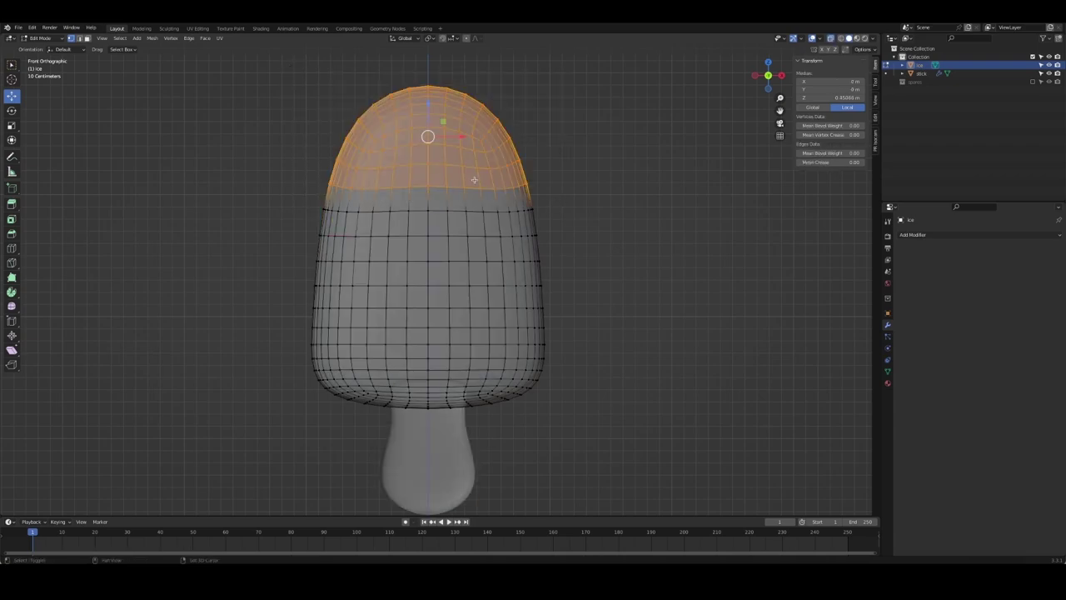
key(shift+d)
key(Escape)
key(p)
click(550, 161)
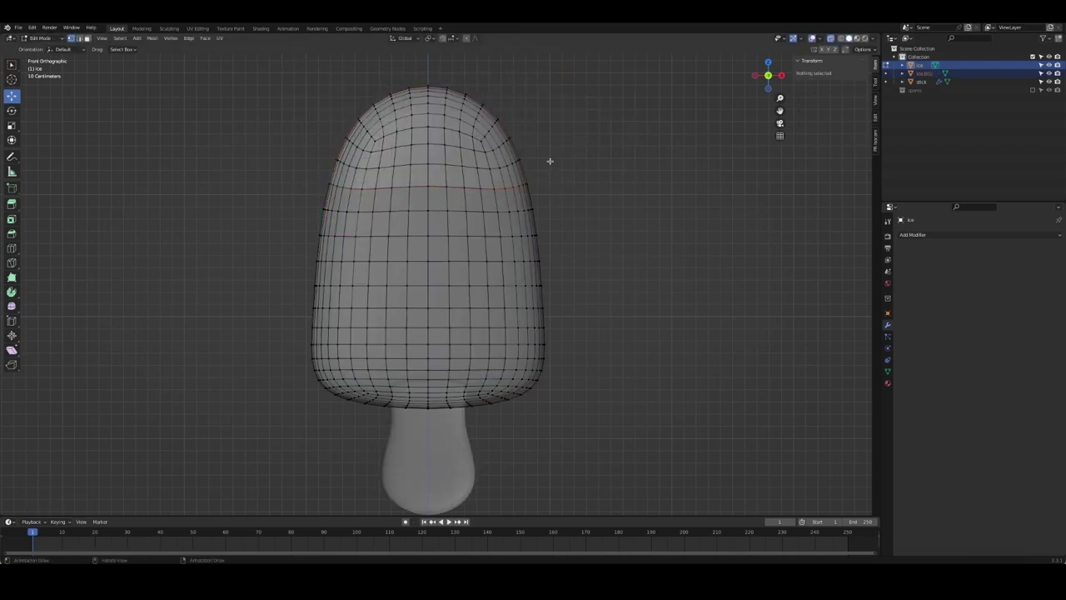
key(Tab)
click(497, 176)
key(Tab)
key(Tab)
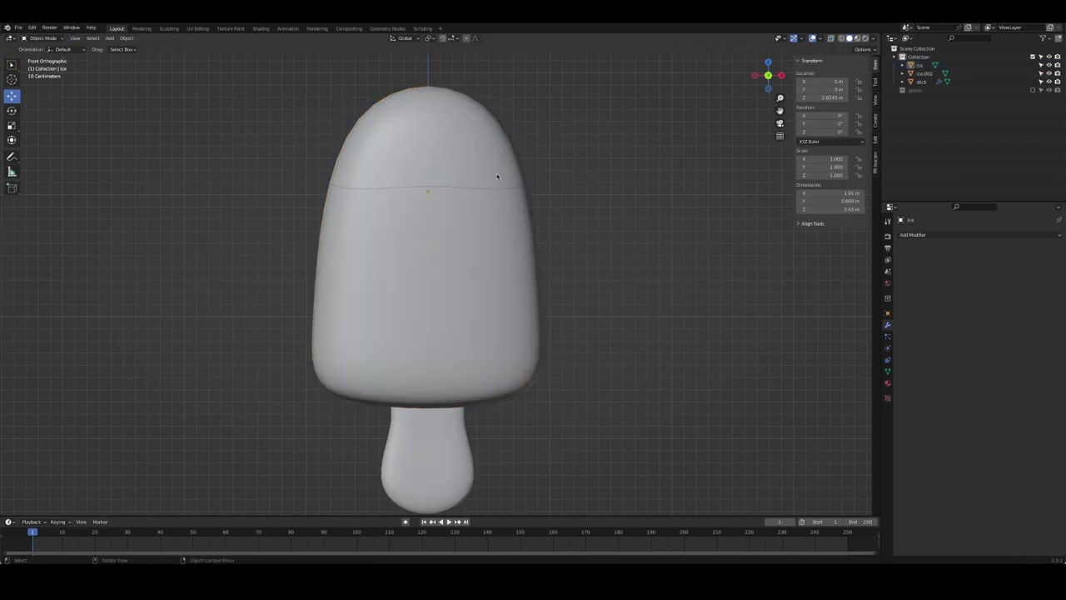
click(530, 176)
Give the cap a Solidify modifier (0.16 m thickness, 0 offset) plus level-1 Subdivision Surface
click(934, 240)
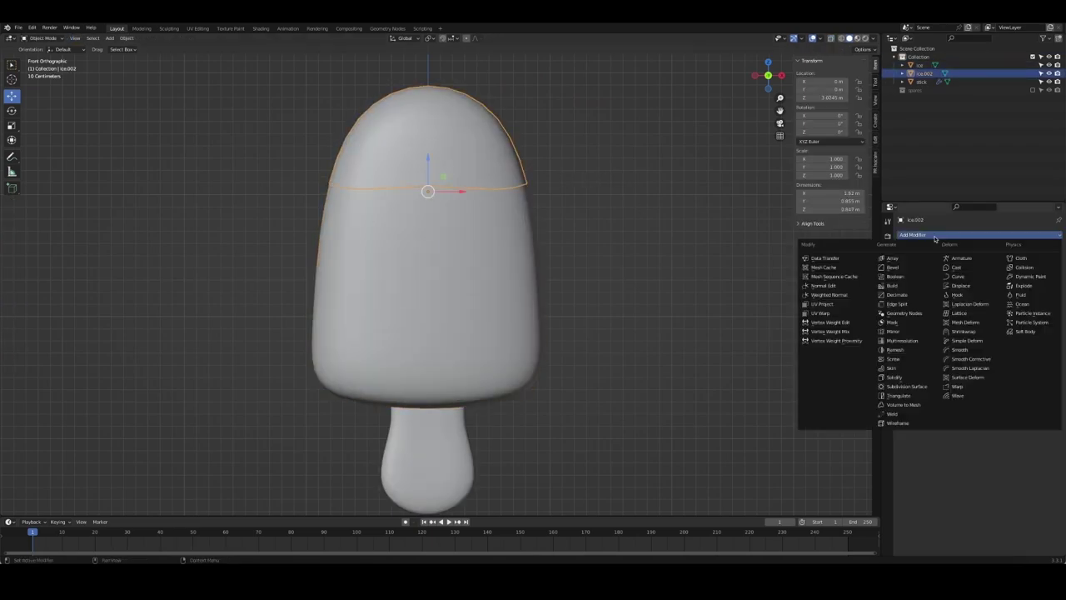
click(906, 378)
text(0)
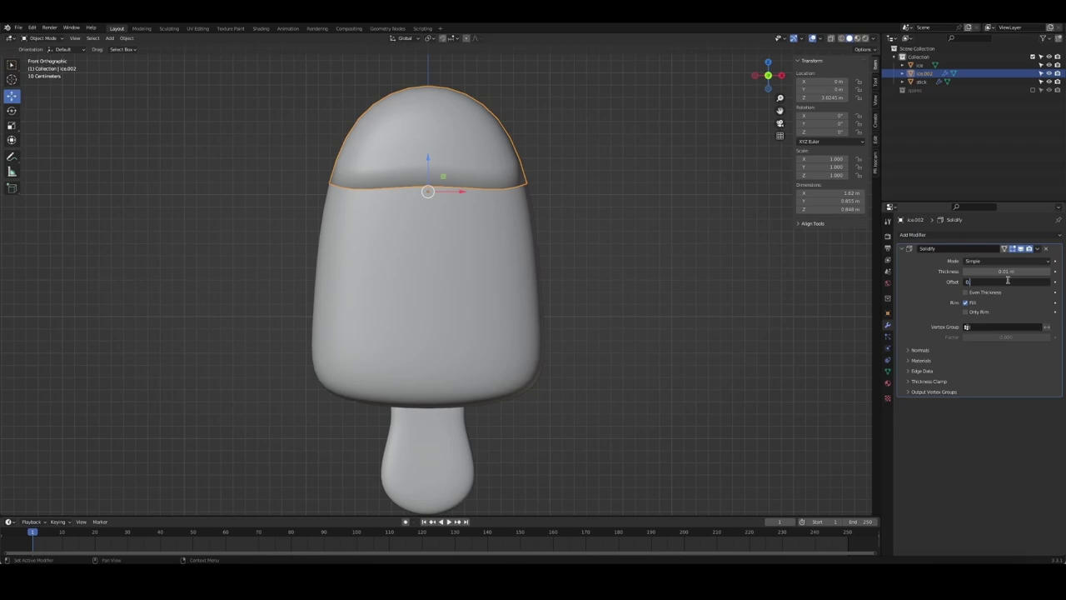
key(Return)
drag(1005, 271, 987, 273)
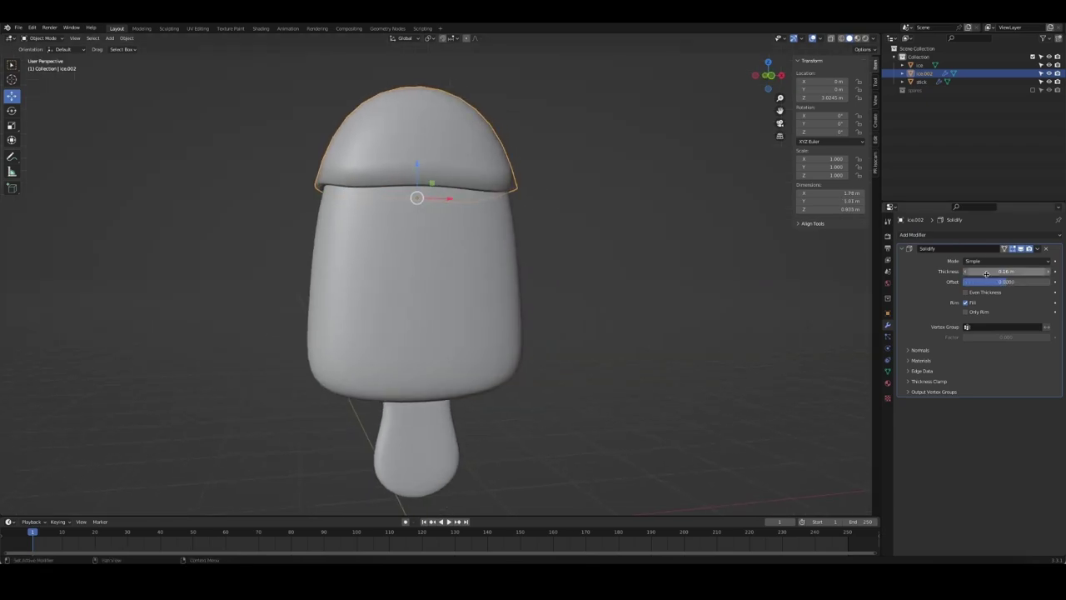
key(ctrl+1)
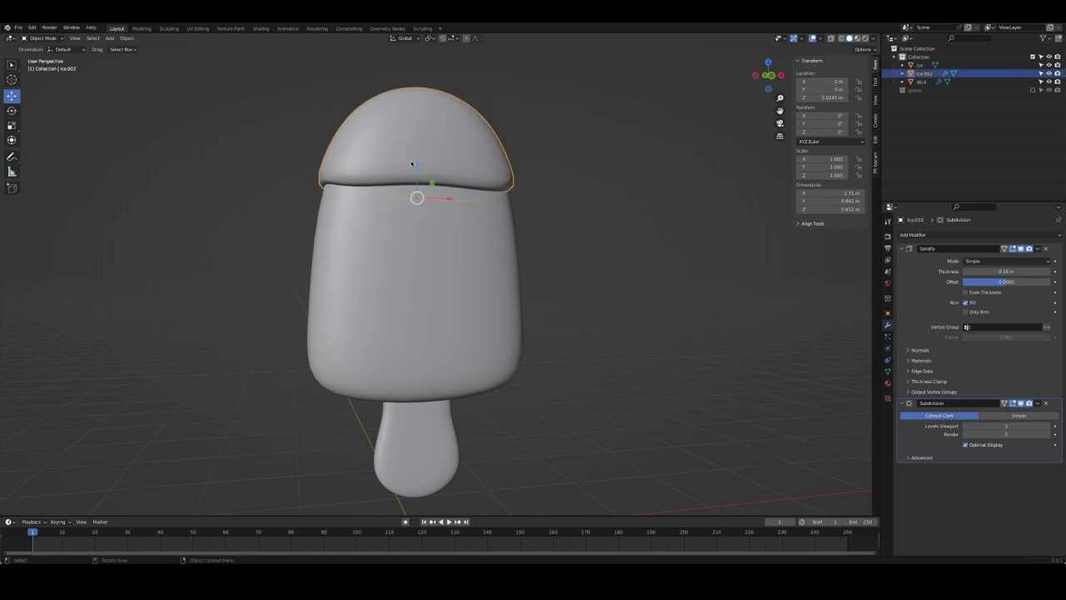
middle_drag(516, 200, 478, 182)
key(KP_1)
key(Tab)
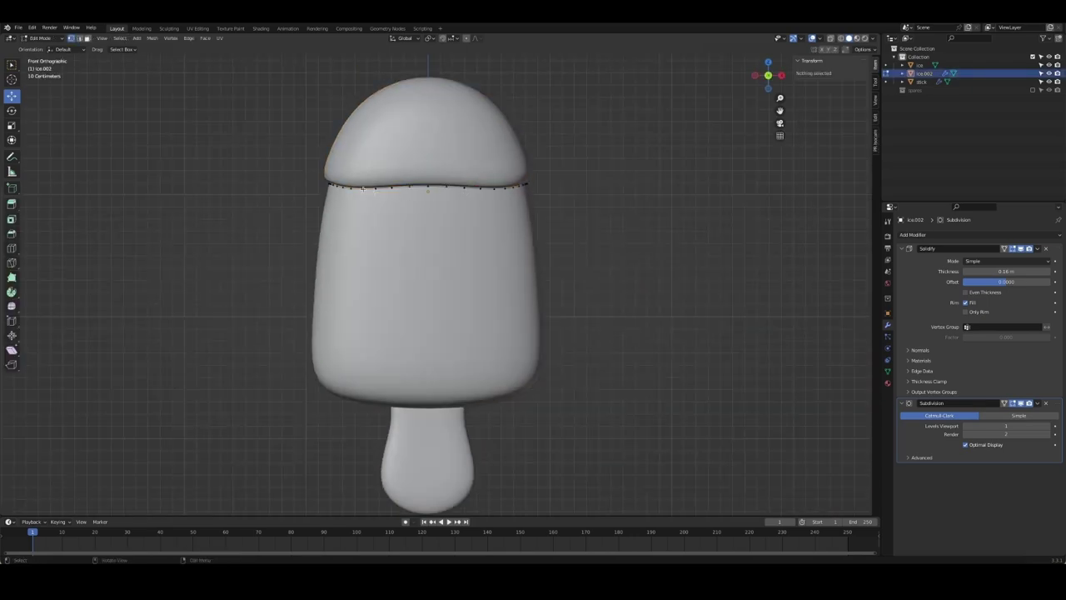
Try extruding the cap's lower rim edge loop, then undo the stray extrusions
alt+click(362, 187)
key(e)
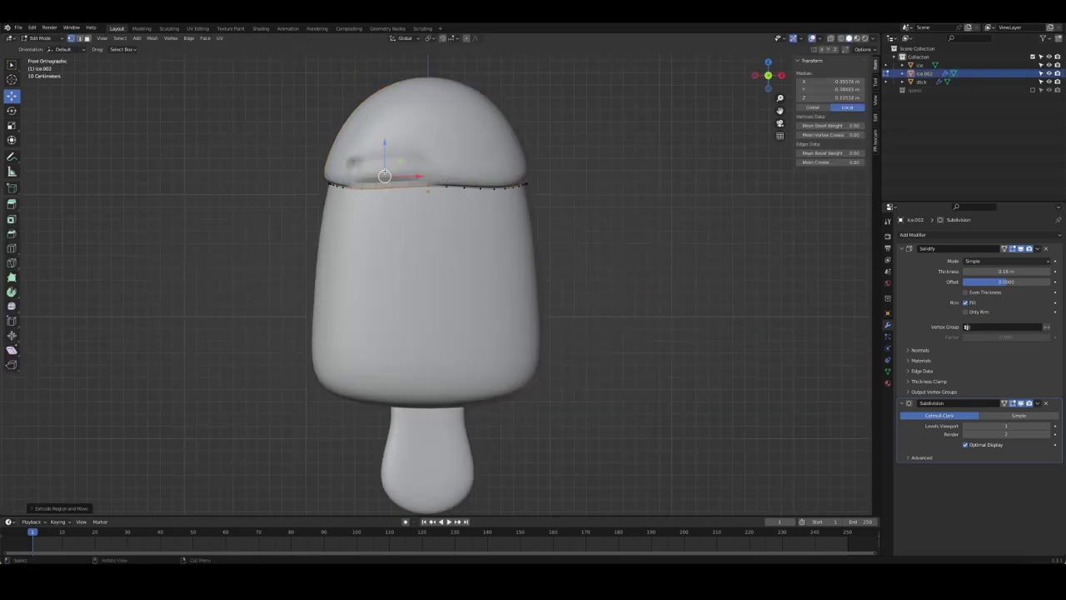
key(ctrl+z)
key(e)
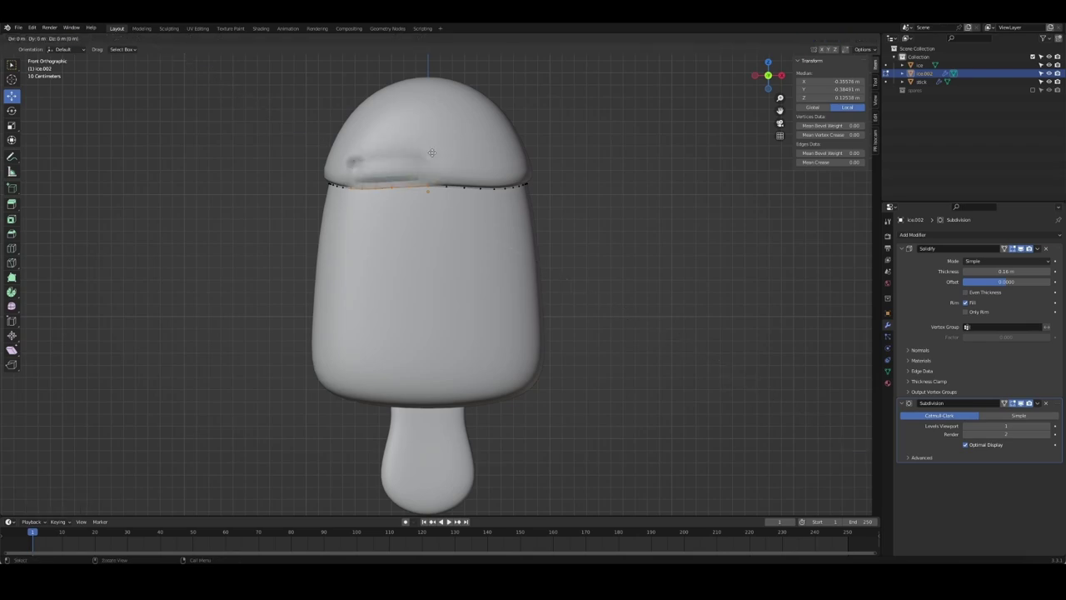
right_click(431, 222)
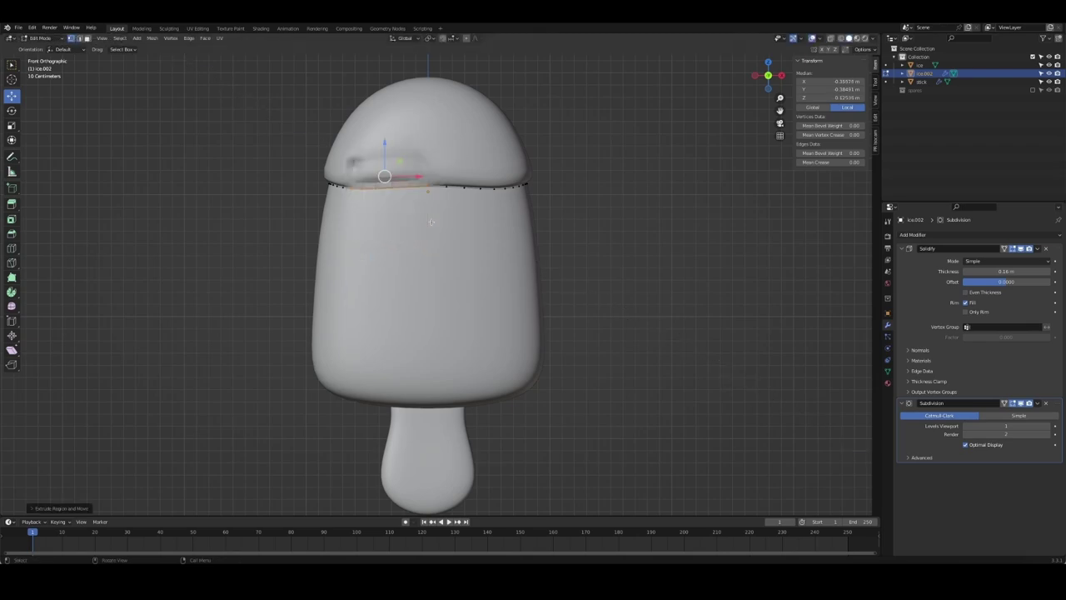
key(ctrl+z)
key(Tab)
mouse_move(621, 207)
middle_down()
mouse_move(515, 220)
mouse_move(583, 231)
middle_up()
key(Tab)
Pull a section of the cap's front lower edge down into a squared drip
alt+click(389, 189)
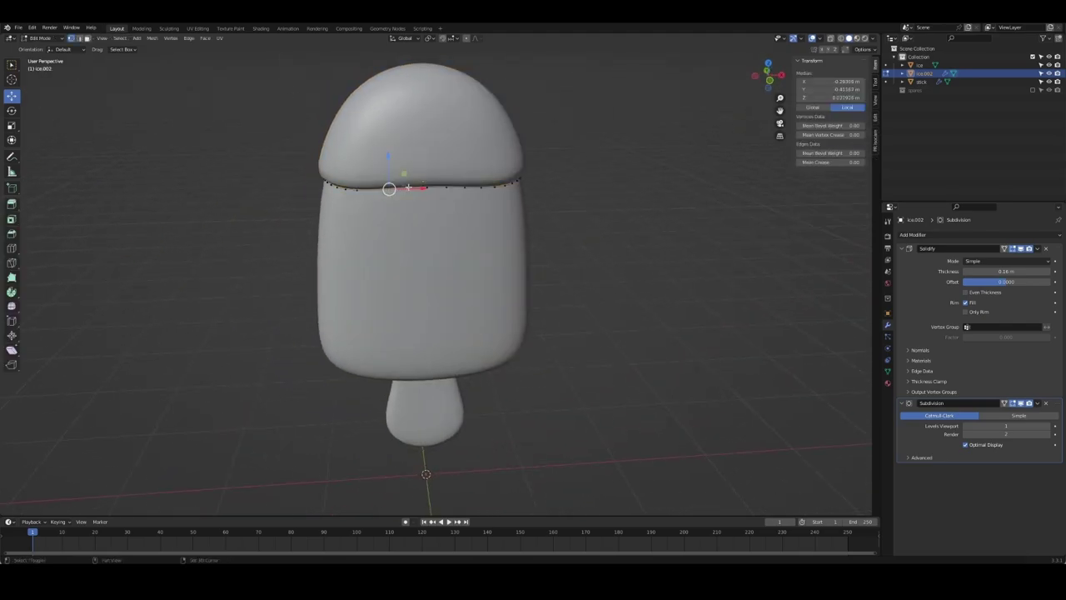
key(g)
key(z)
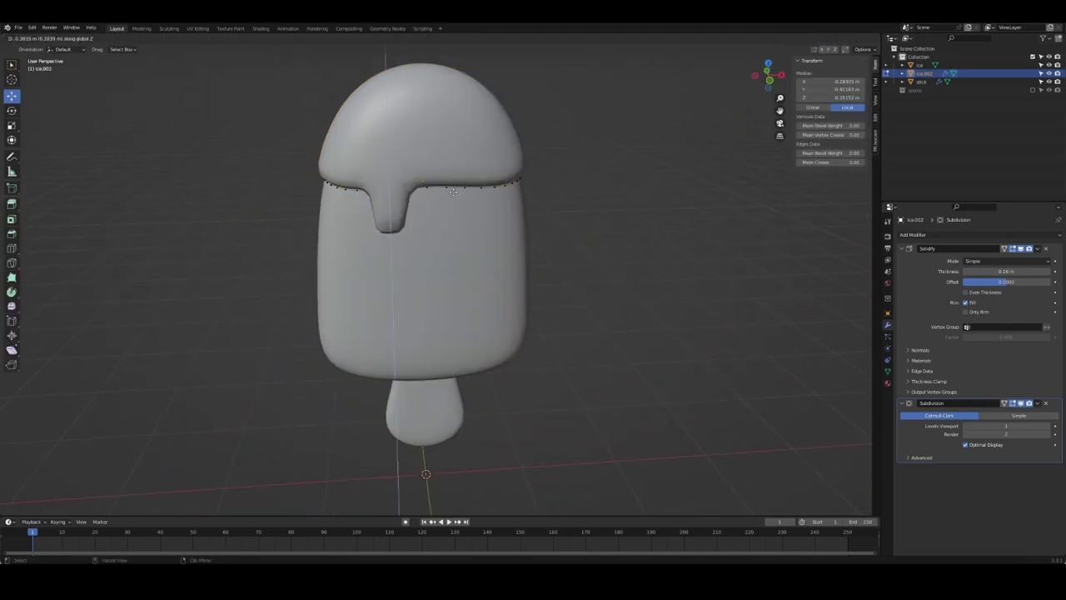
key(Escape)
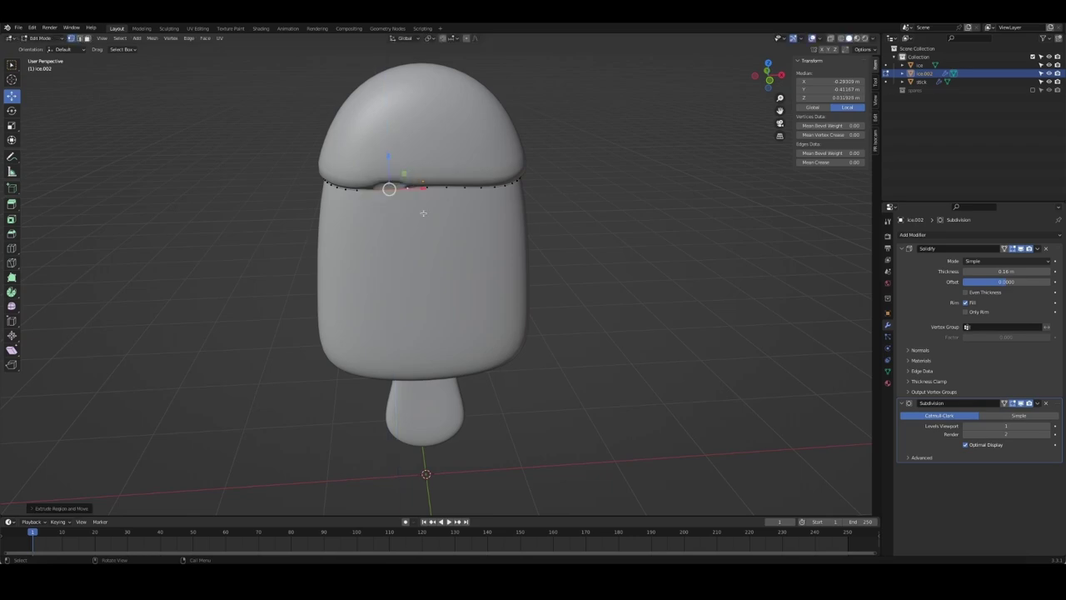
drag(348, 178, 444, 212)
key(KP_1)
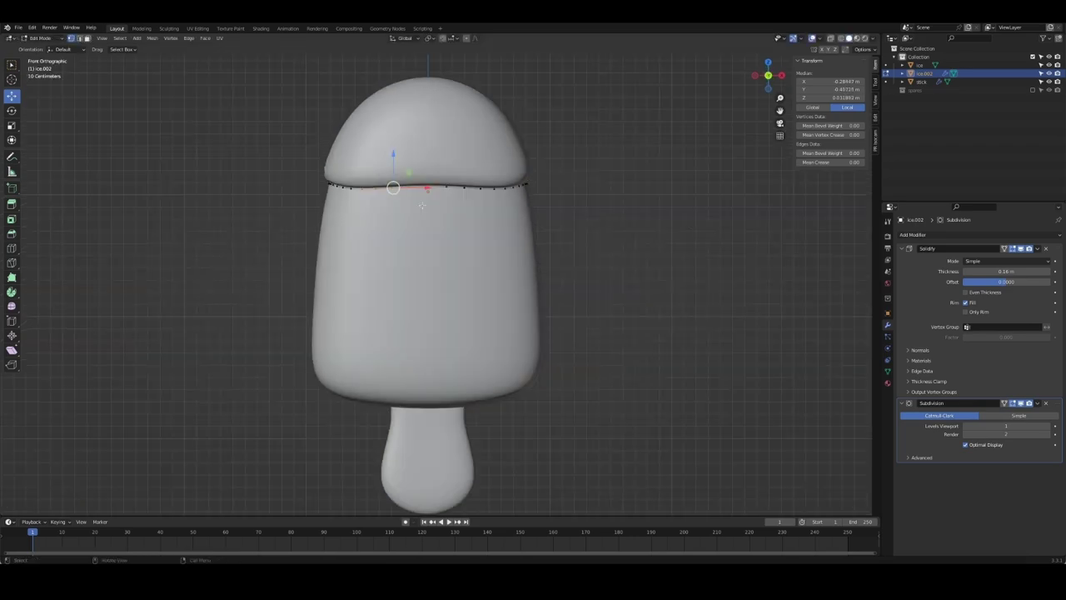
key(g)
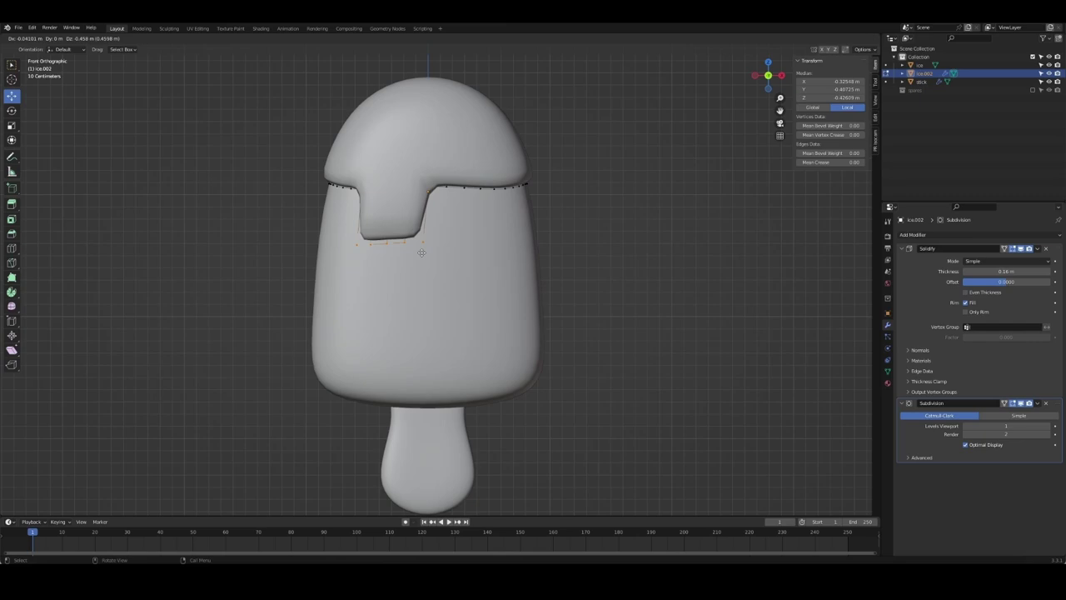
click(422, 252)
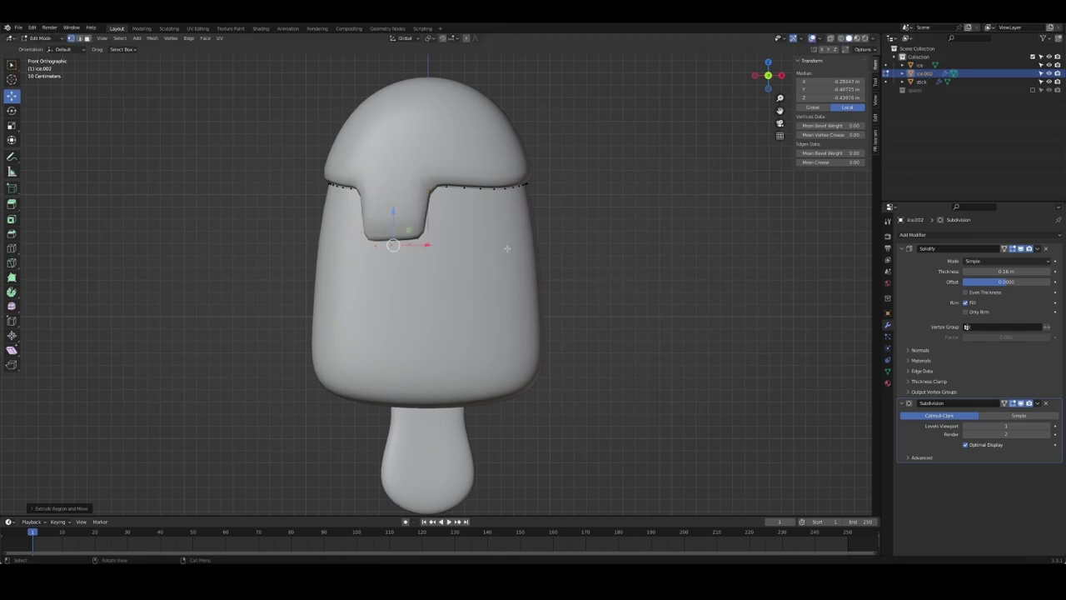
key(Tab)
middle_drag(605, 238, 618, 248)
In the straight back view, select a section of the coating's back seam
key(ctrl+KP_1)
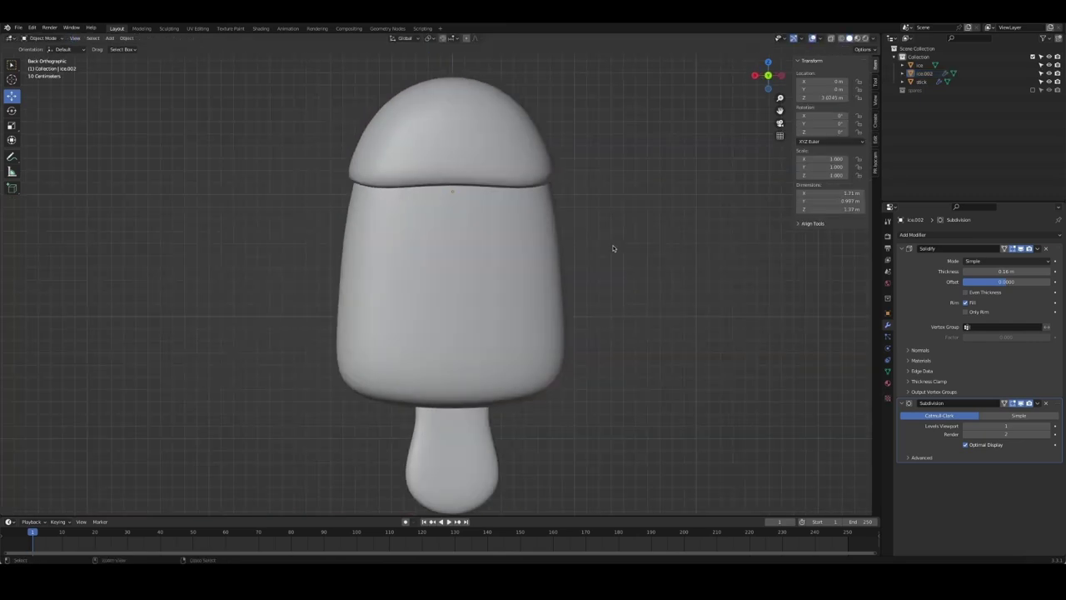
key(Tab)
middle_drag(489, 161, 516, 179)
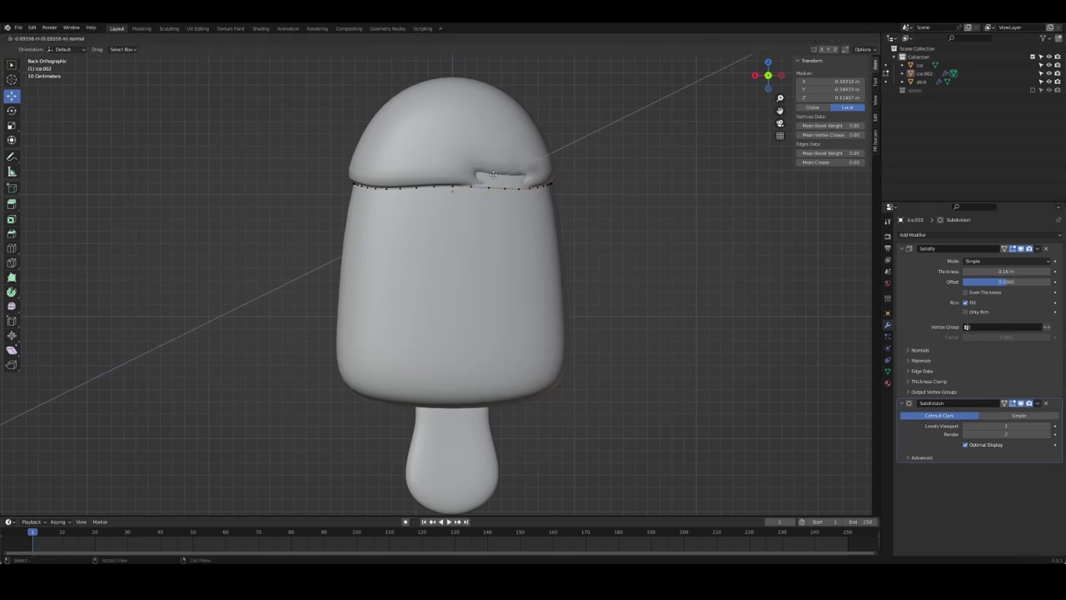
key(ctrl+KP_1)
key(alt+a)
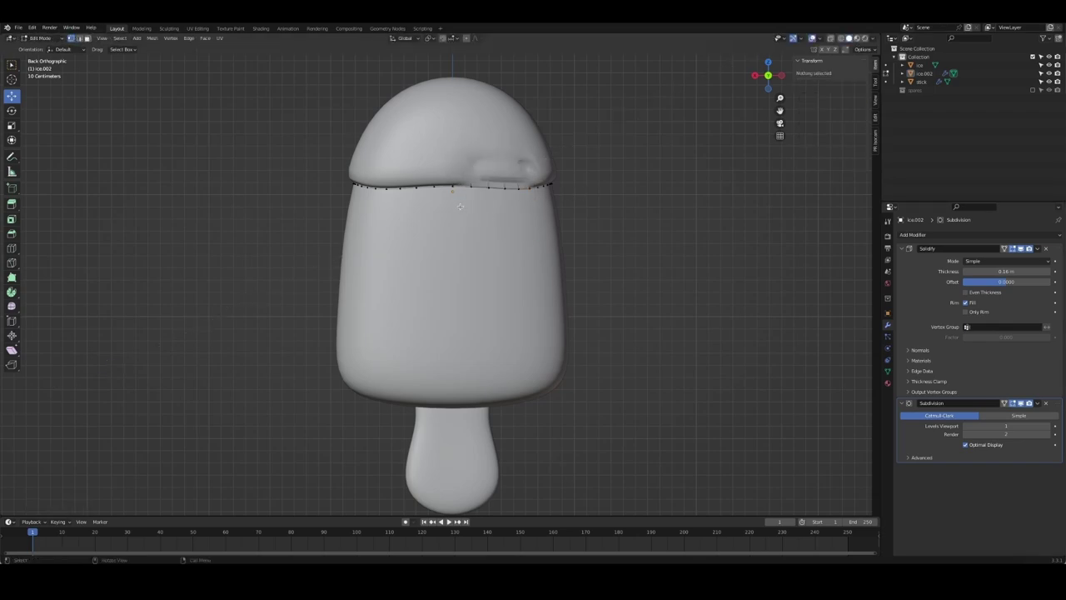
click(502, 175)
key(ctrl+x)
mouse_move(526, 181)
mouse_down()
mouse_move(493, 195)
mouse_move(441, 184)
mouse_move(450, 215)
mouse_up()
key(e)
key(Escape)
Extrude the back seam section downward into a second squared drip
click(388, 201)
key(g)
key(Escape)
key(e)
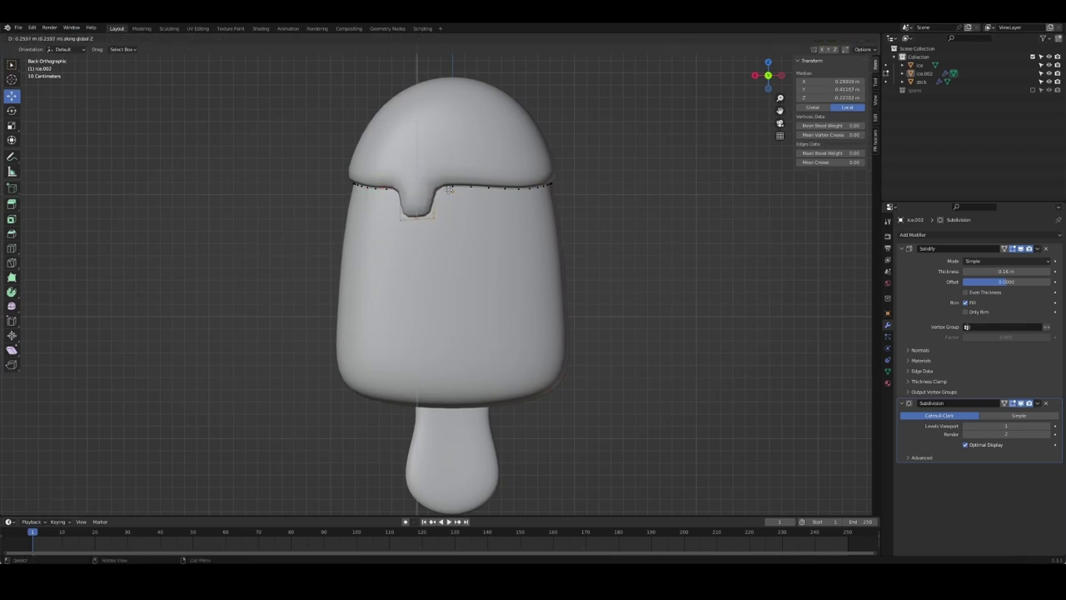
click(557, 219)
key(Tab)
mouse_move(557, 219)
middle_down()
mouse_move(455, 231)
mouse_move(425, 220)
middle_up()
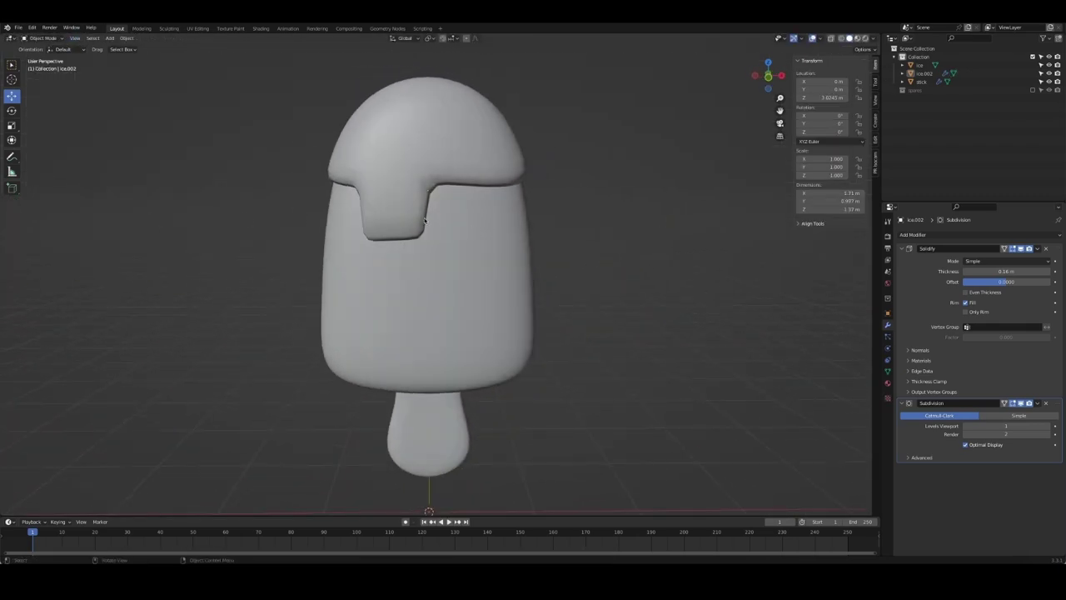
Raise the coating's viewport subdivision to 2 and show its mesh in X-ray
click(479, 157)
click(1050, 425)
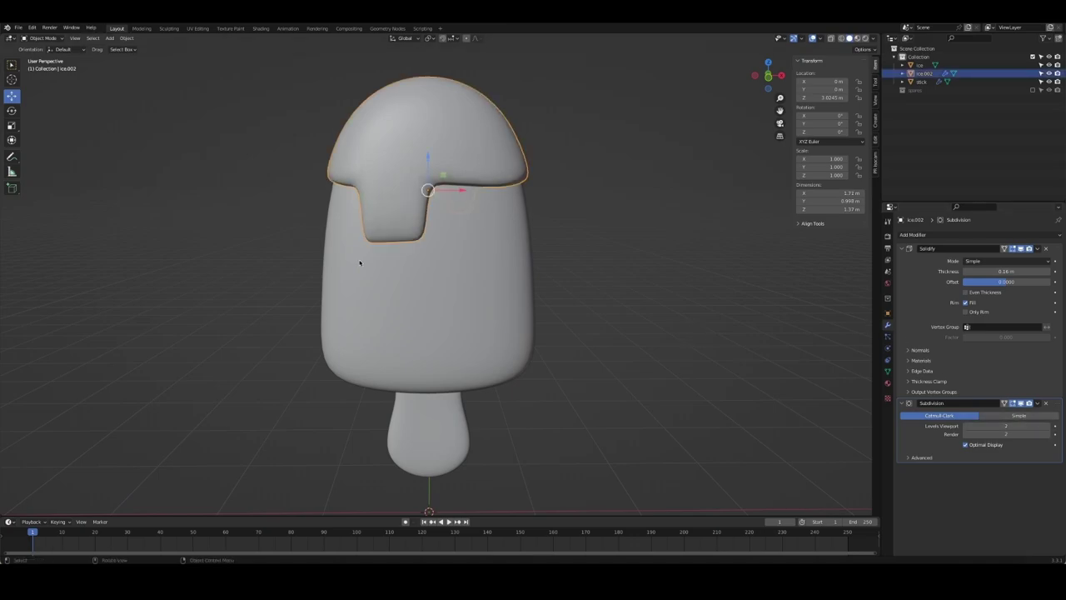
key(Tab)
key(Tab)
key(Tab)
key(alt+z)
Lower several drip-tip vertices vertically to round the hanging drips
click(388, 246)
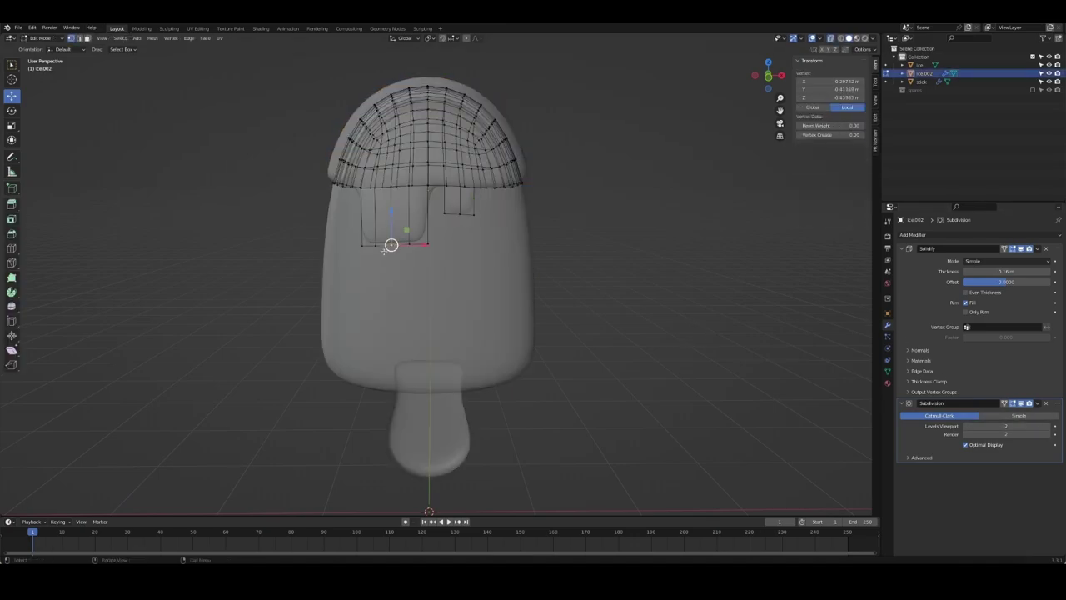
shift+click(382, 246)
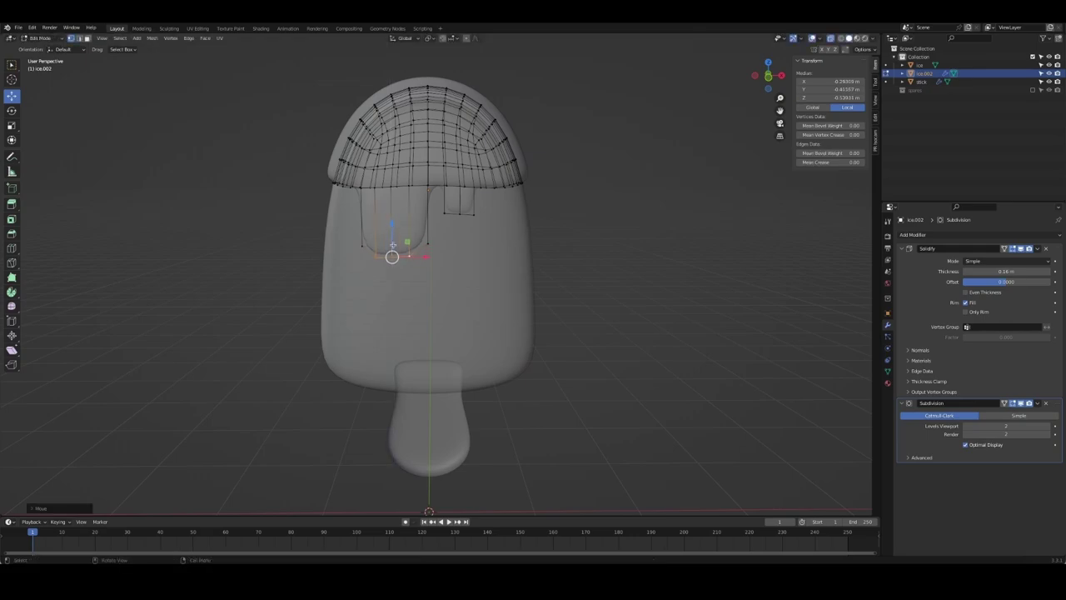
click(391, 255)
click(409, 255)
key(g)
key(z)
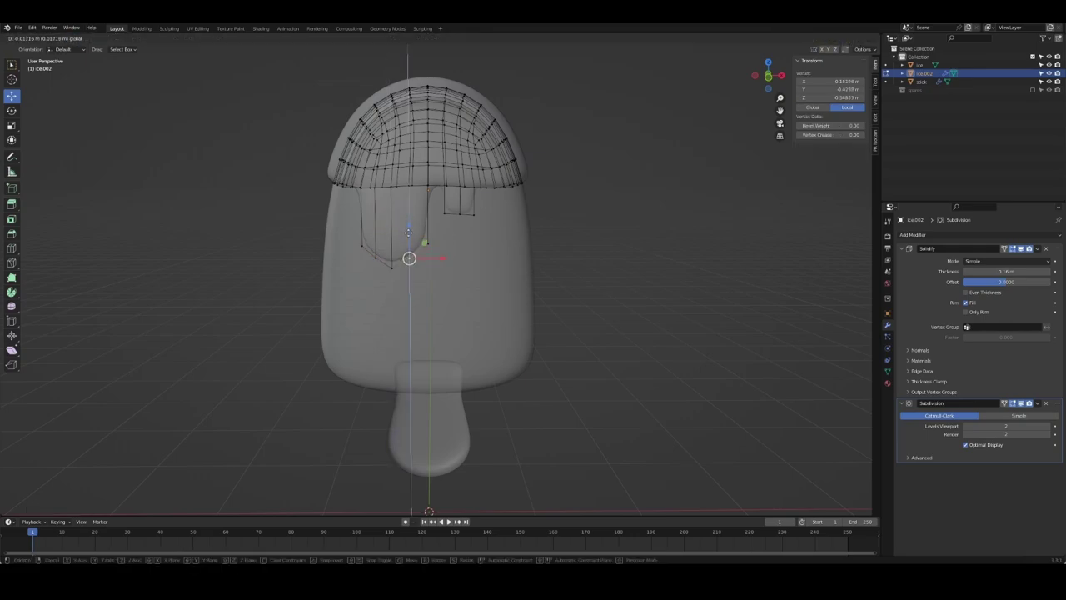
click(378, 251)
shift+click(377, 261)
key(g)
key(z)
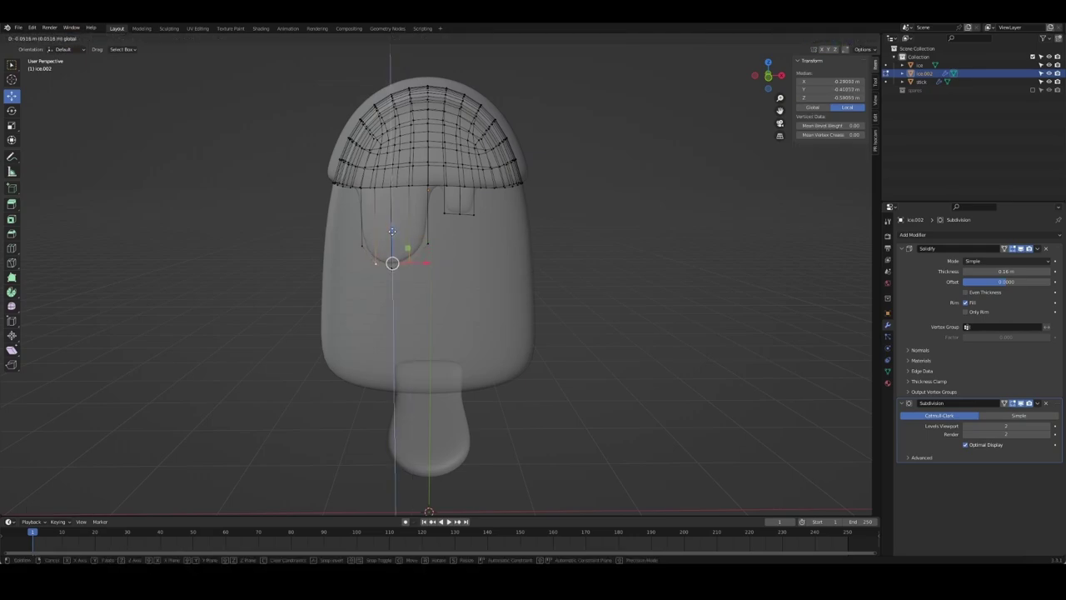
click(391, 231)
Return to object mode and raise the coating's viewport subdivision to level 3
key(alt+a)
middle_drag(337, 233, 398, 246)
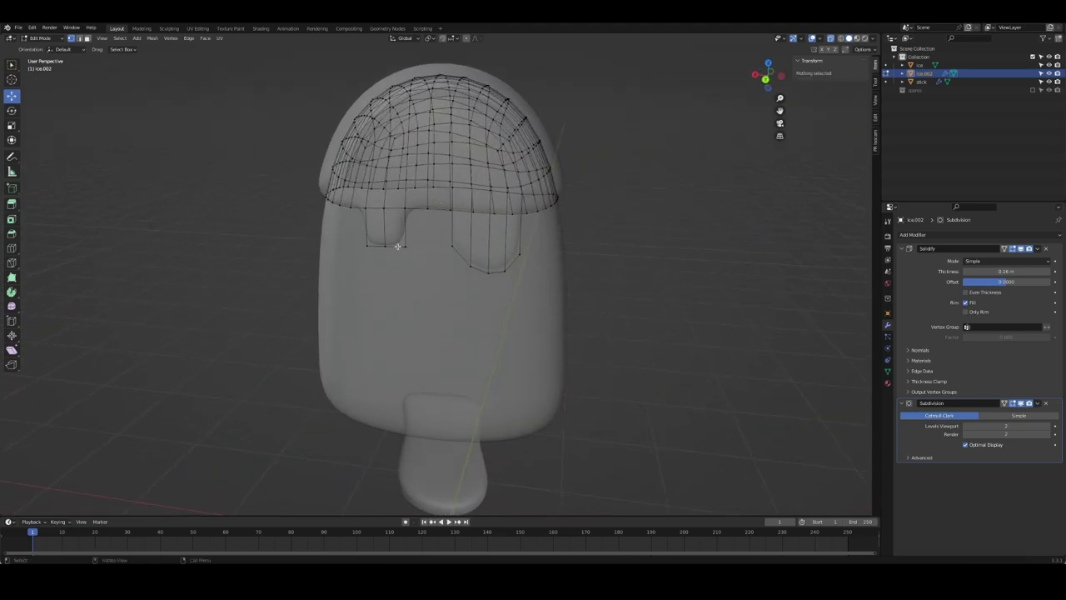
click(381, 238)
click(302, 255)
key(Tab)
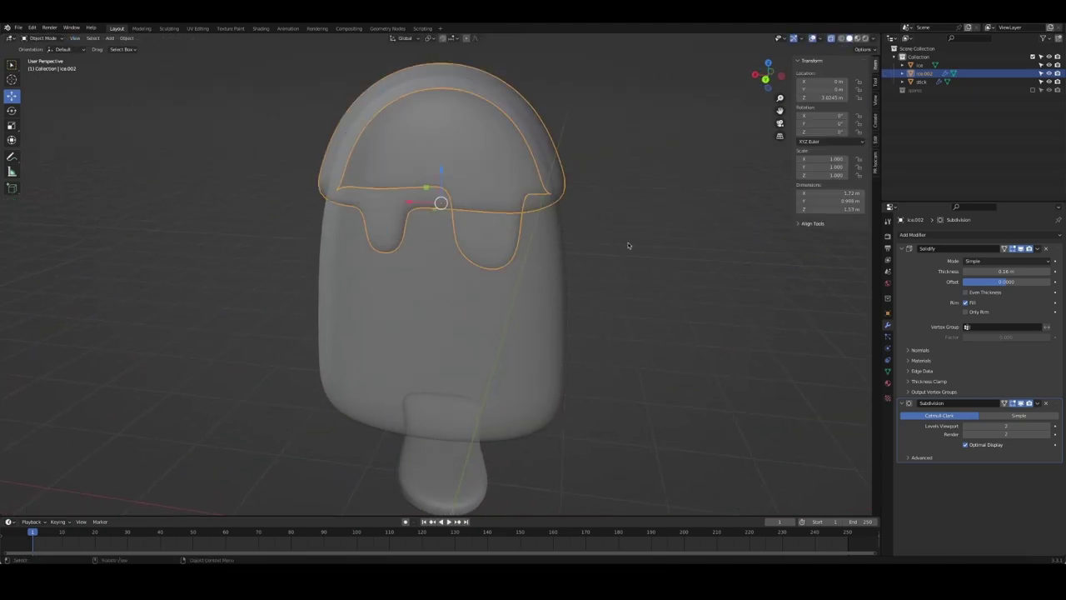
key(alt+z)
mouse_move(659, 237)
middle_down()
mouse_move(619, 263)
mouse_move(488, 159)
middle_up()
key(alt+a)
click(488, 159)
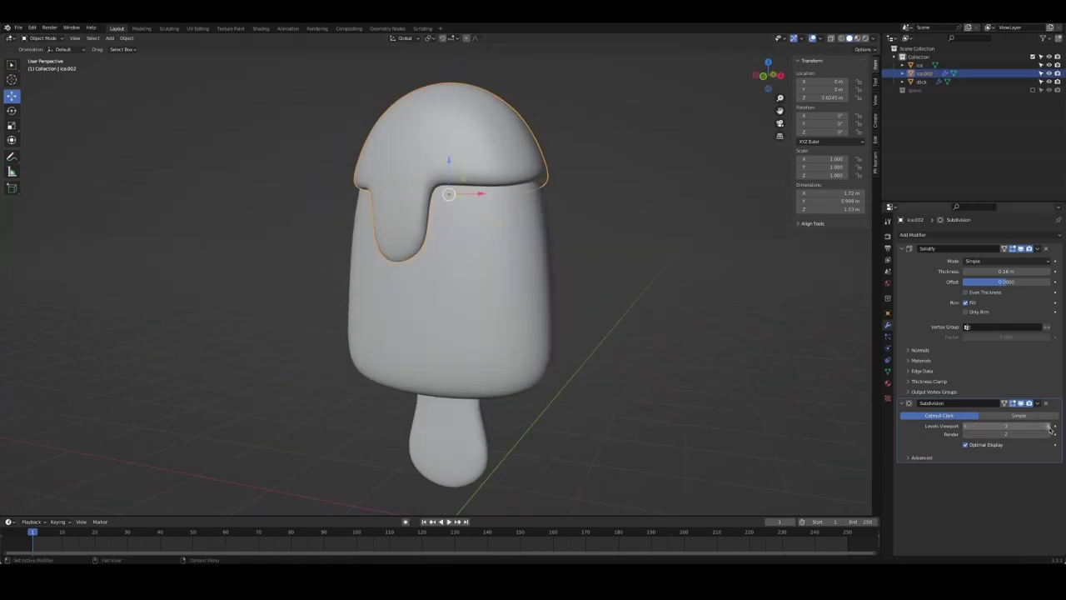
click(678, 302)
Save the file, return to a straight front view, and briefly edit then deselect the ice body
key(ctrl+s)
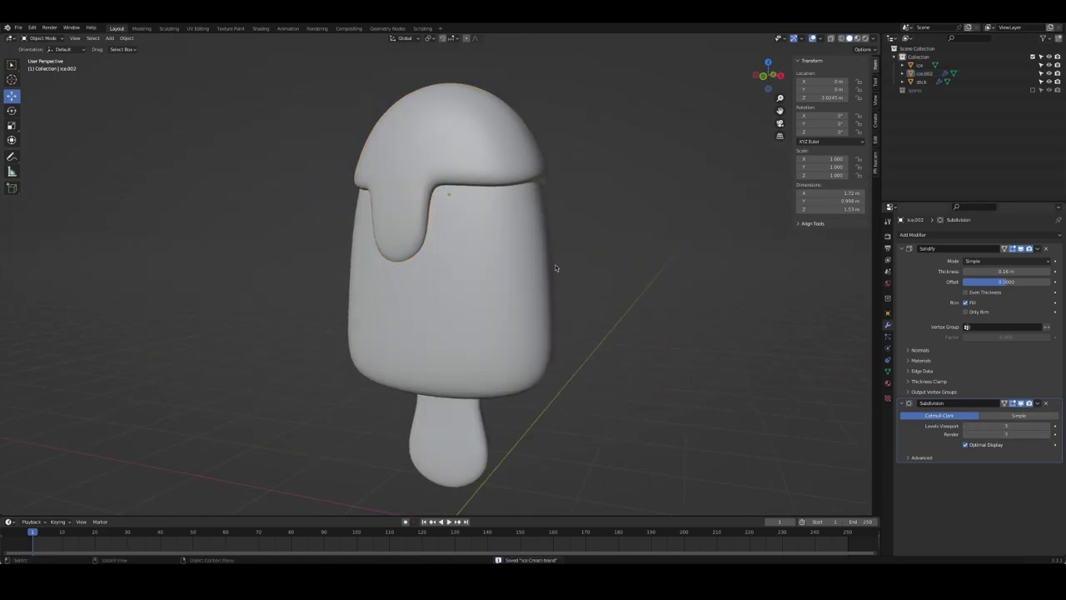
mouse_move(555, 264)
middle_down()
mouse_move(555, 281)
mouse_move(453, 340)
mouse_move(462, 331)
middle_up()
key(KP_1)
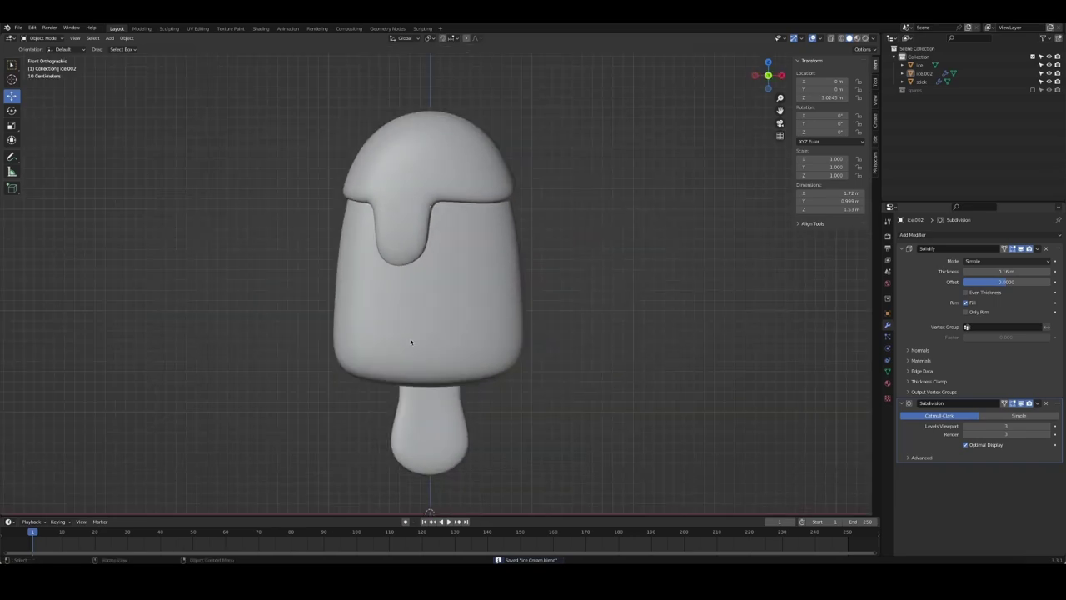
click(437, 336)
key(Tab)
key(Tab)
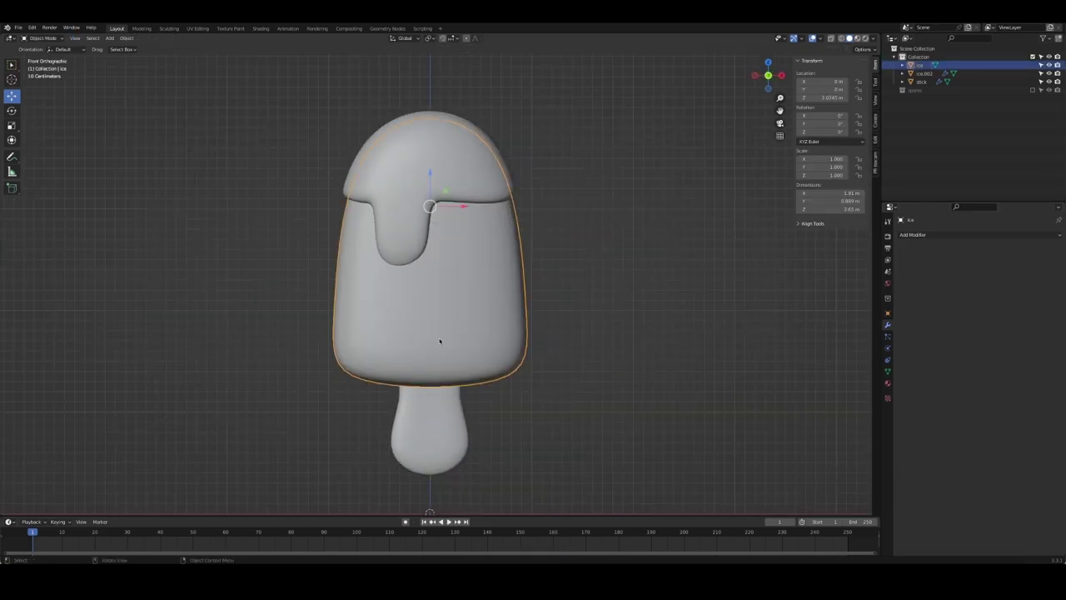
click(581, 350)
Parent the coating and stick to the ice body with Ctrl+P, Object
click(442, 188)
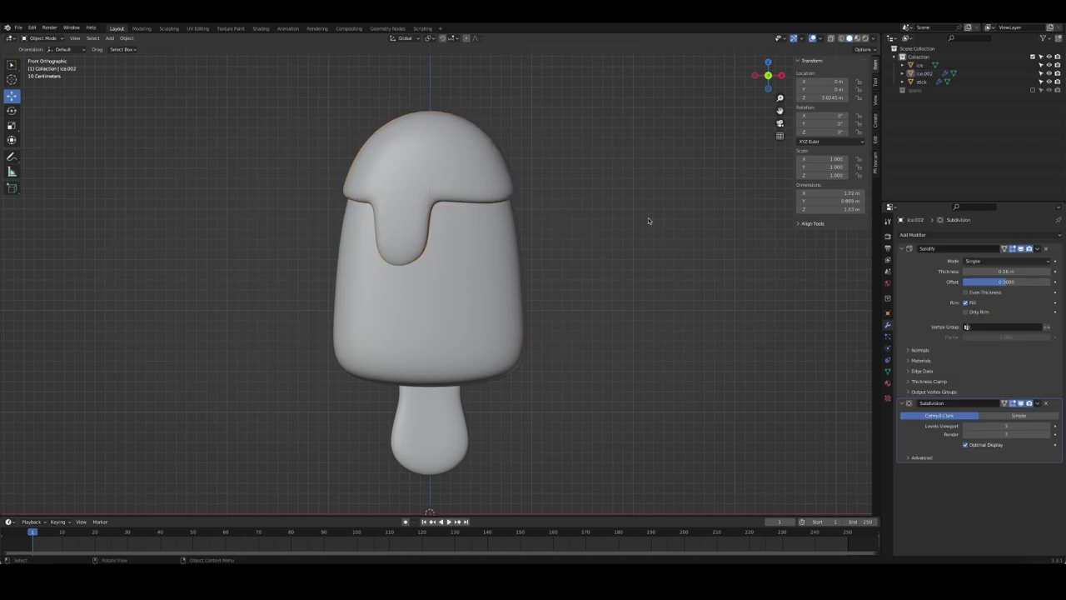
mouse_move(648, 220)
middle_down()
mouse_move(573, 236)
mouse_move(598, 270)
mouse_move(638, 248)
mouse_move(602, 249)
mouse_move(624, 245)
middle_up()
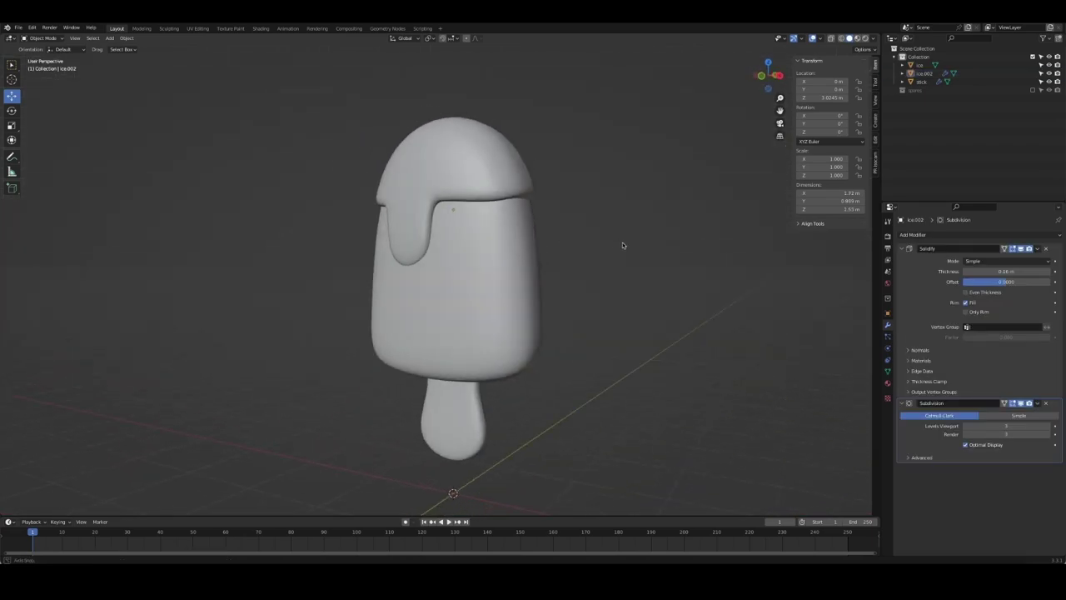
click(466, 173)
shift+click(441, 413)
shift+click(490, 310)
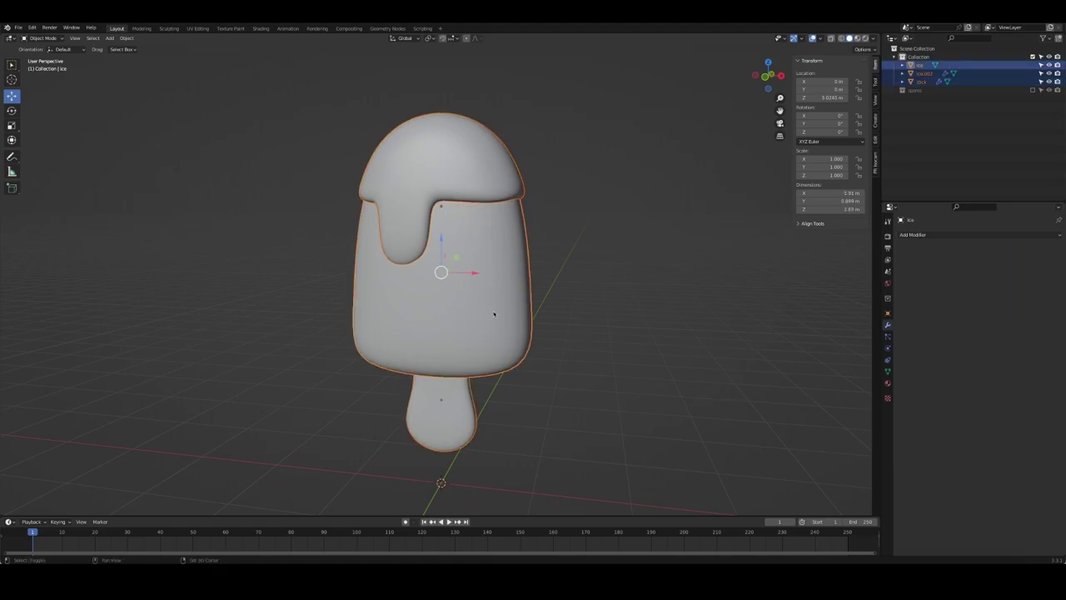
key(ctrl+p)
click(494, 313)
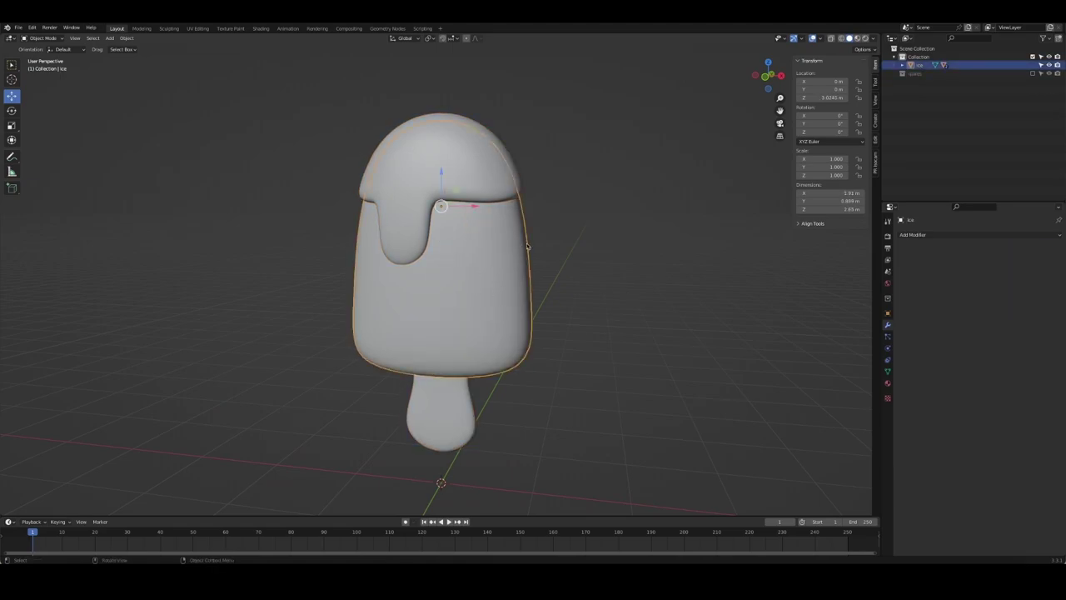
Orbit to check the parented popsicle, deselect it, and save Ice Cream.blend
mouse_move(600, 298)
middle_down()
mouse_move(571, 281)
mouse_move(625, 273)
middle_up()
click(625, 276)
key(ctrl+s)
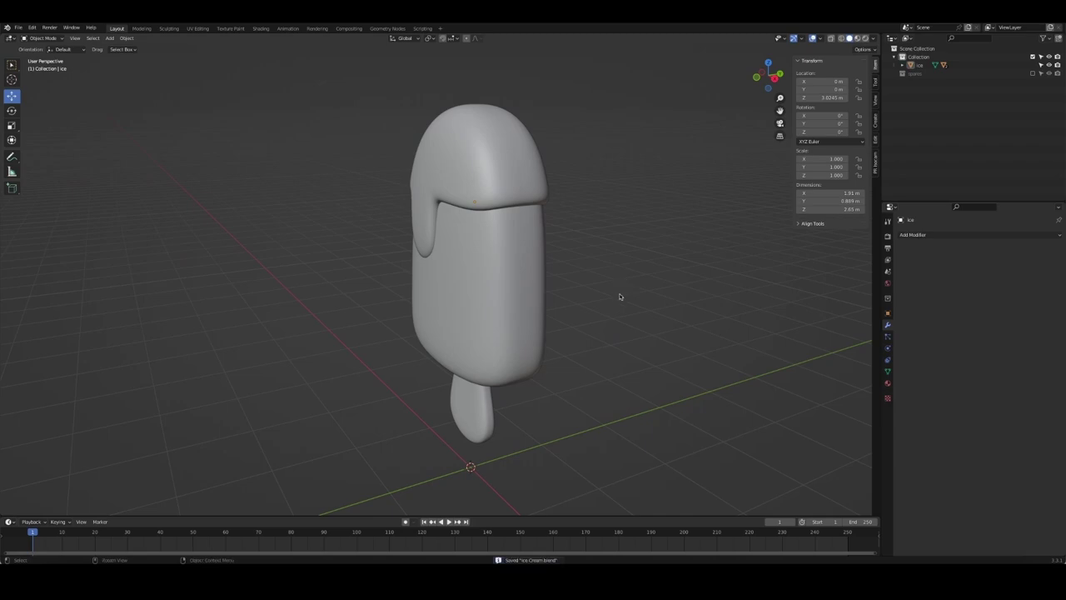
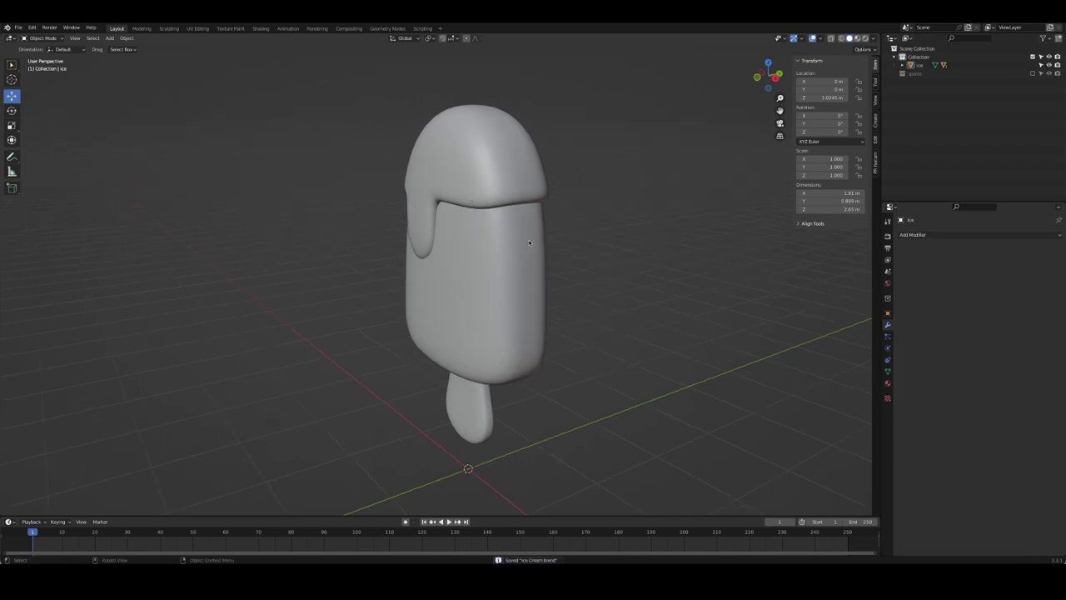
Put the chocolate cap in Edit Mode and nudge drip-edge vertices with proportional falloff
key(KP_1)
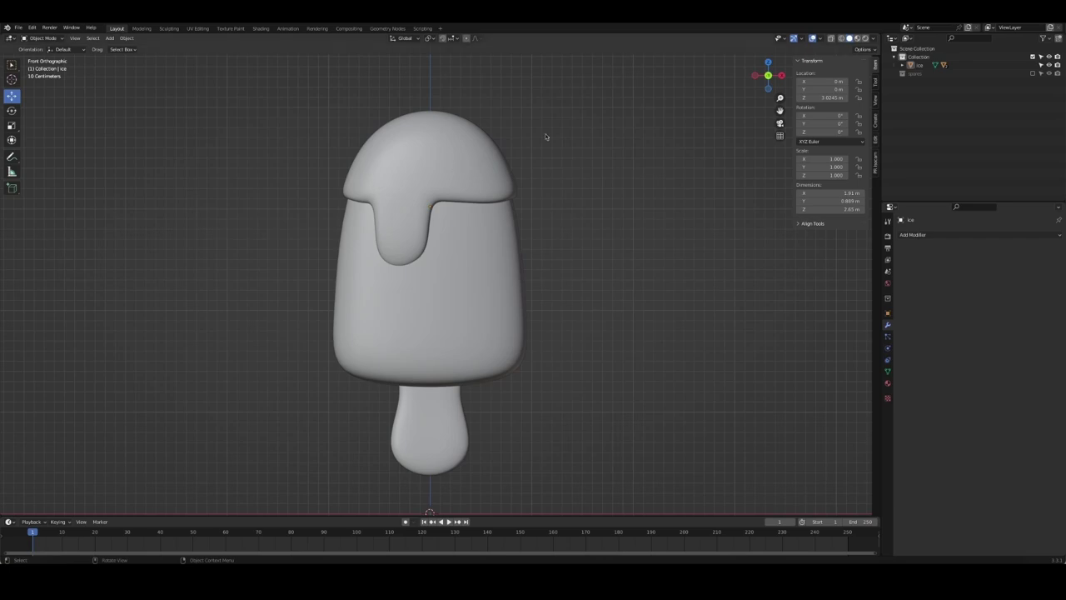
click(883, 61)
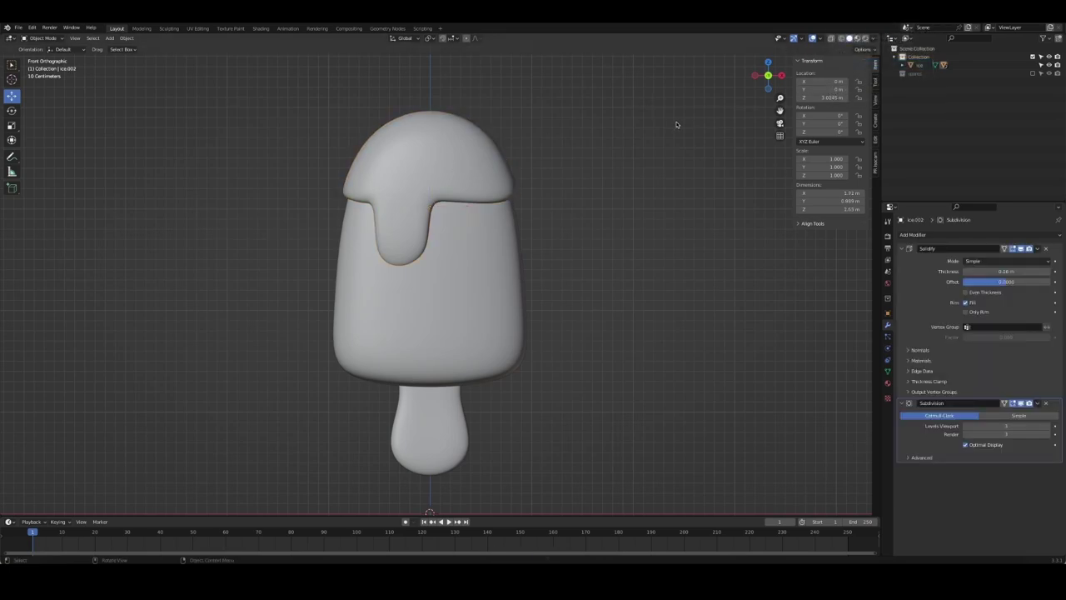
key(Tab)
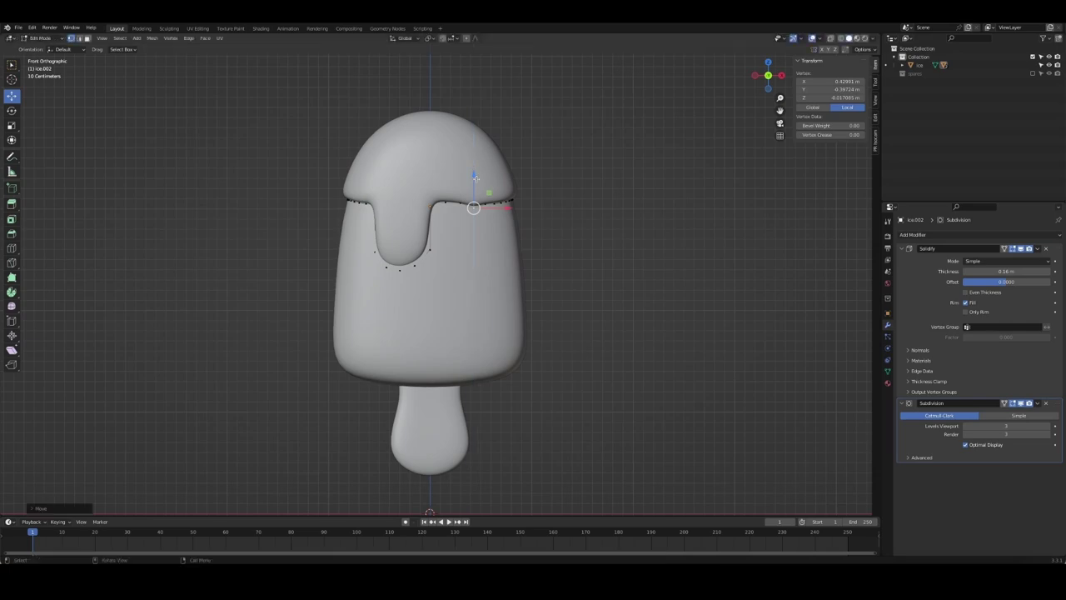
drag(462, 214, 473, 204)
mouse_move(474, 194)
middle_down()
mouse_move(479, 207)
mouse_move(368, 200)
mouse_move(594, 214)
mouse_move(509, 250)
mouse_move(566, 218)
middle_up()
key(g)
click(368, 198)
Move several drip-edge vertices up and down along Z to make uneven dips and rises
key(KP_1)
key(g)
key(z)
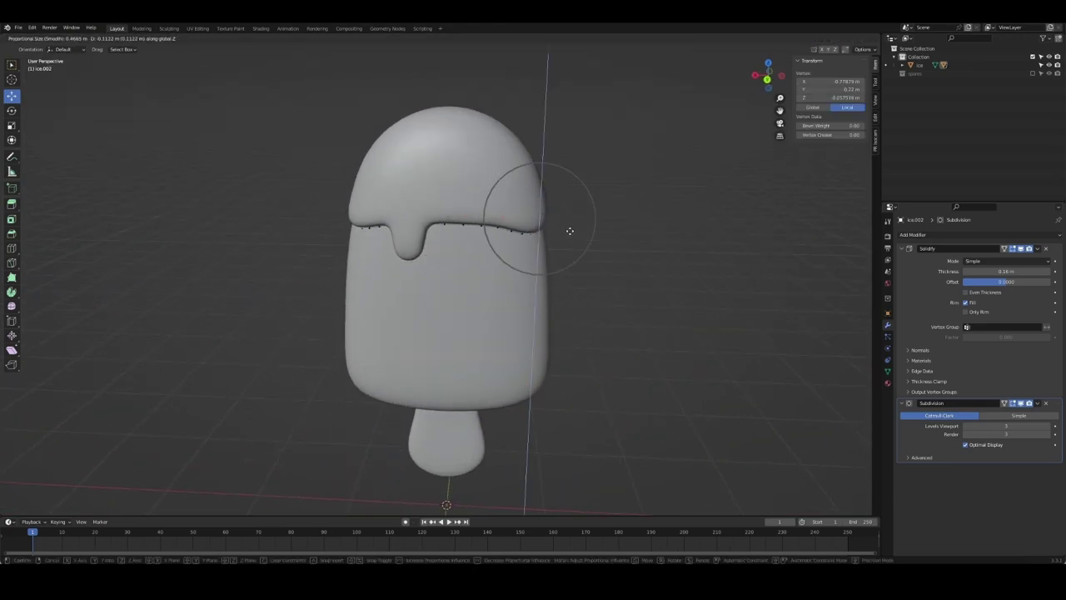
click(570, 233)
click(467, 237)
key(g)
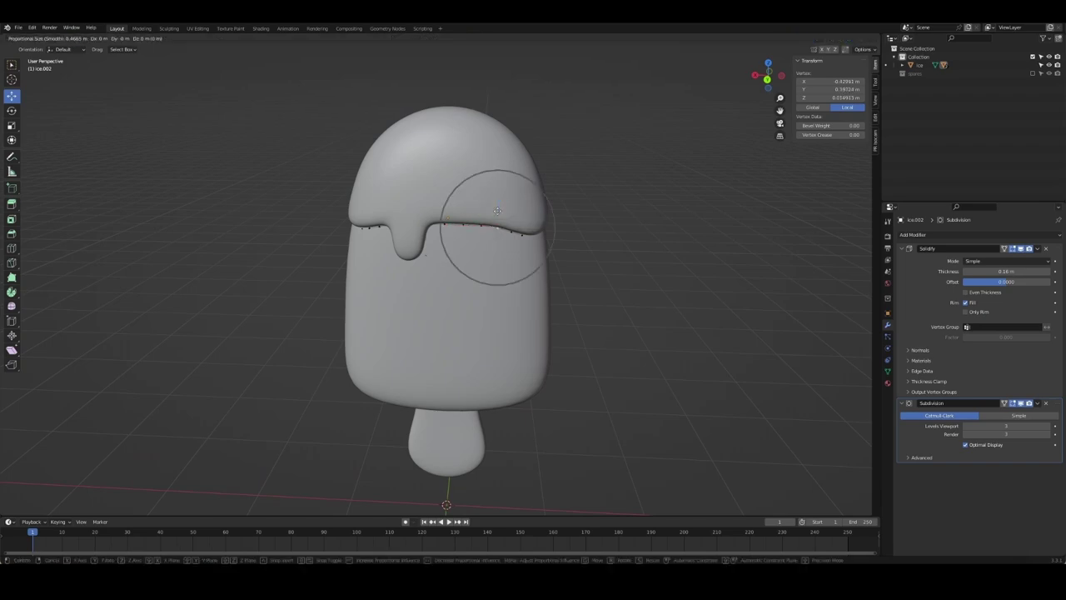
key(z)
click(379, 227)
click(379, 227)
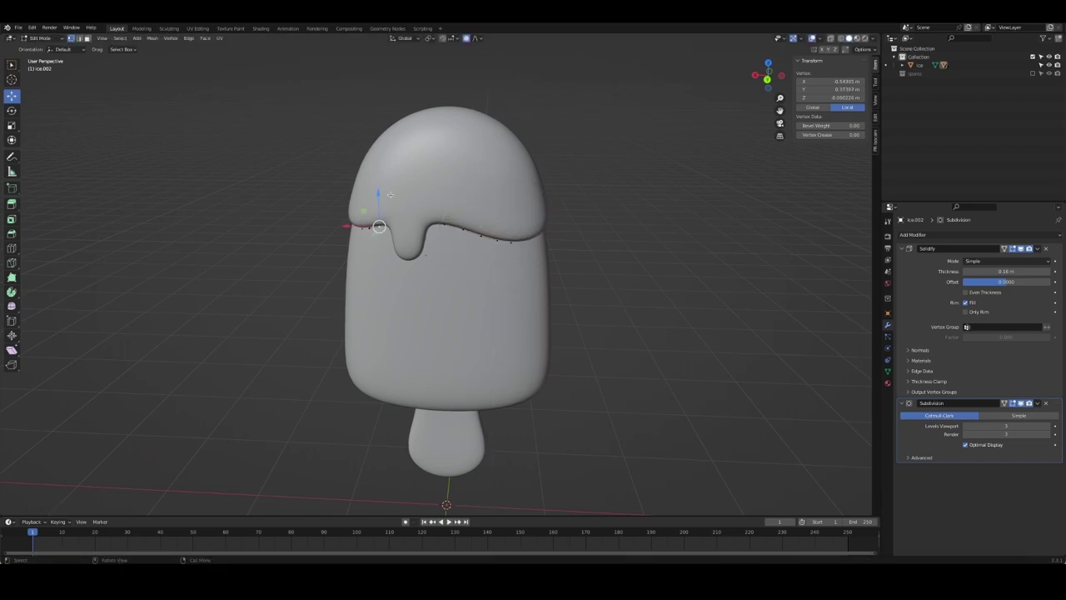
key(g)
key(z)
click(393, 185)
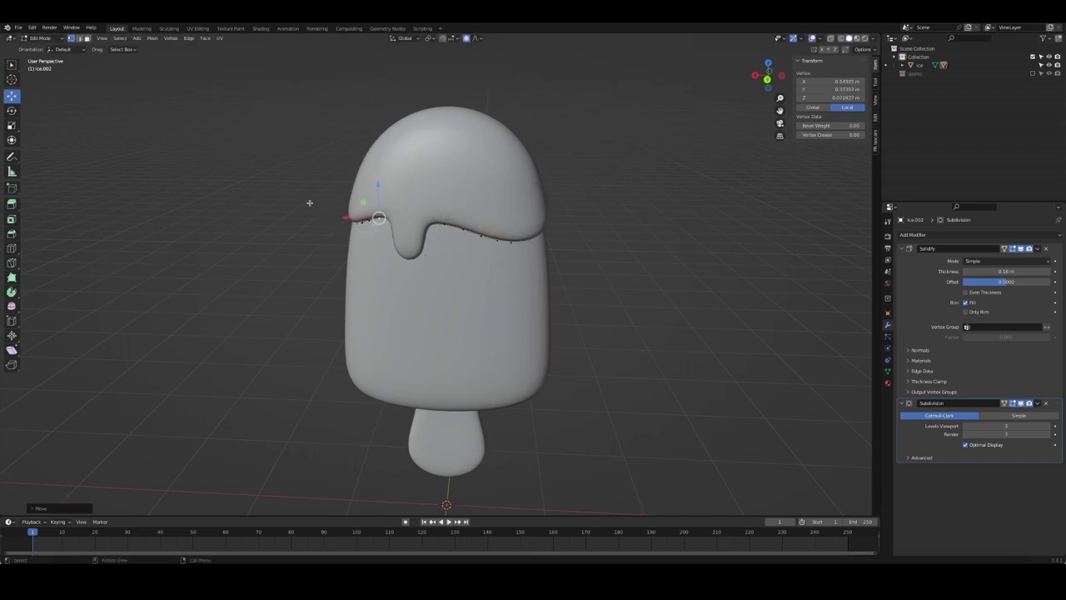
Select a drip vertex with X-ray on and lower it along Z
key(KP_1)
key(ctrl+KP_1)
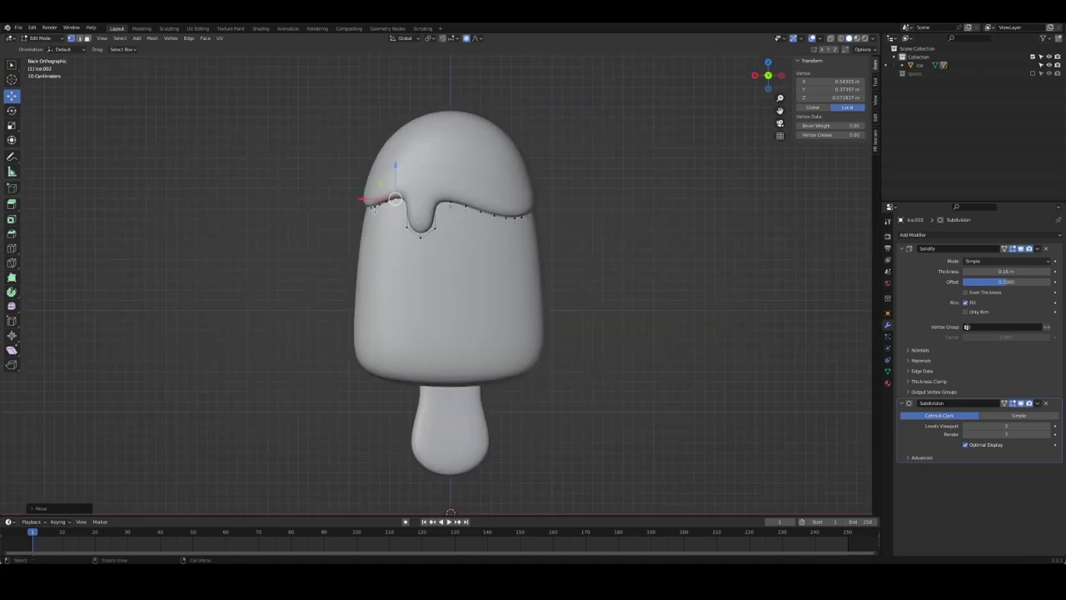
mouse_move(618, 256)
middle_down()
mouse_move(491, 262)
mouse_move(433, 192)
middle_up()
key(alt+z)
mouse_move(364, 207)
middle_down()
mouse_move(464, 231)
mouse_move(384, 186)
middle_up()
click(407, 218)
key(alt+z)
key(KP_1)
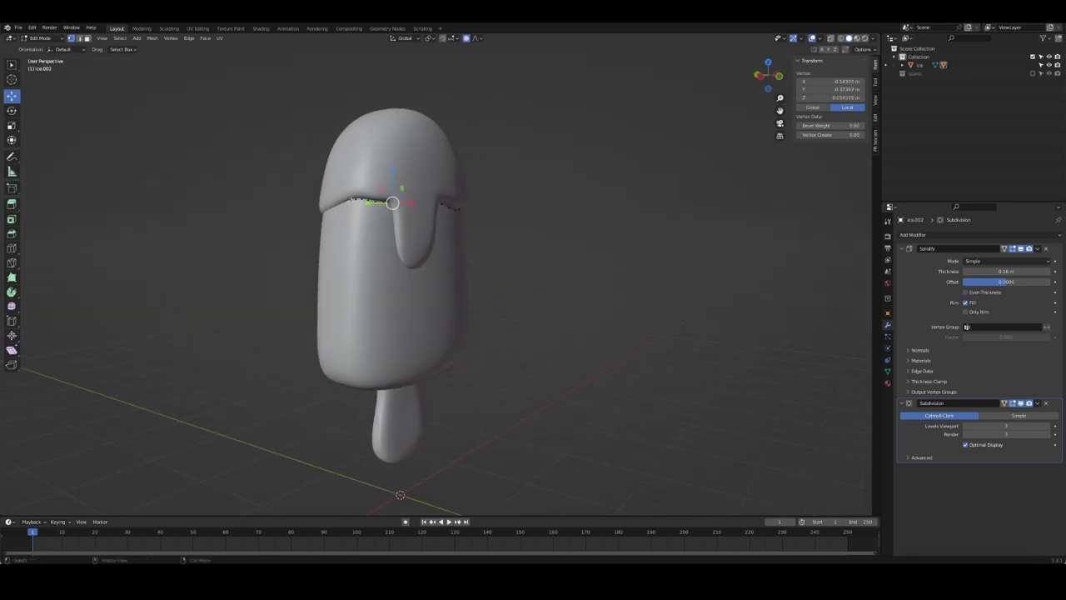
key(g)
key(z)
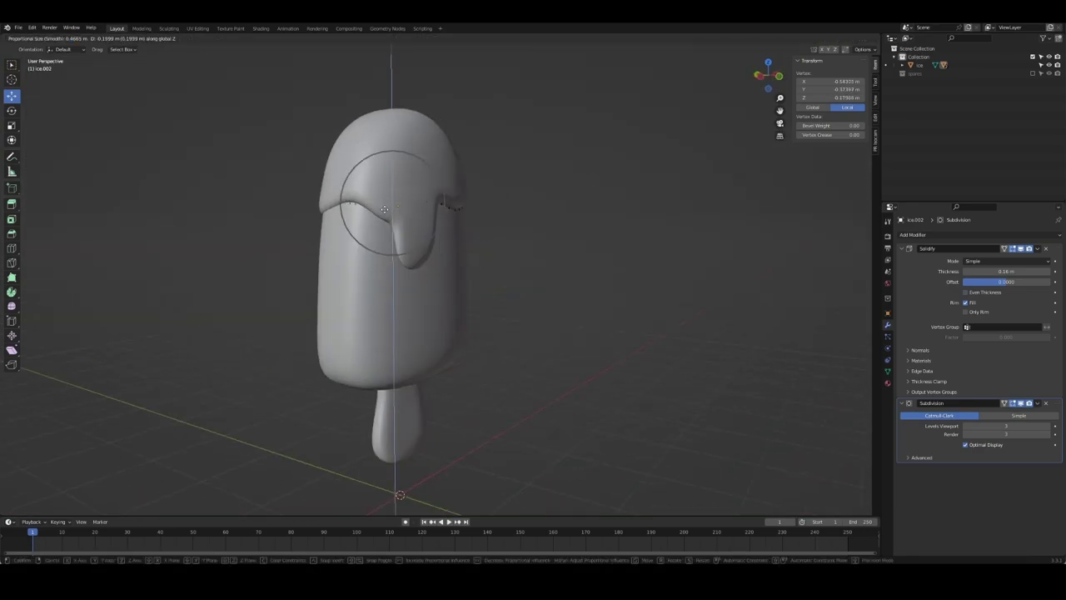
click(385, 211)
Shrink the drip with soft-falloff scaling and reposition its tip
middle_drag(385, 211, 410, 231)
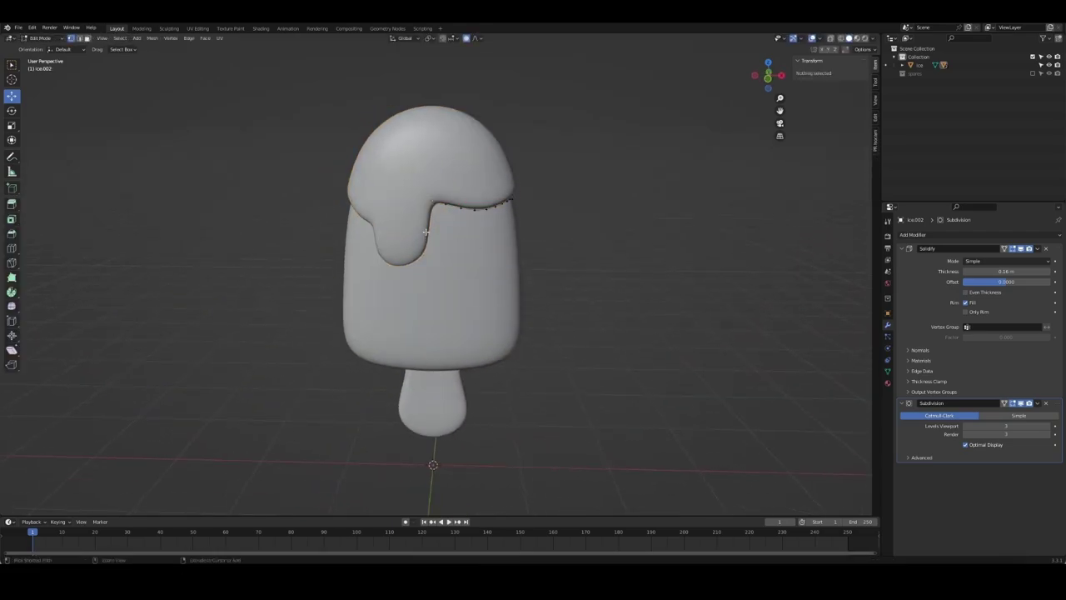
key(g)
key(Escape)
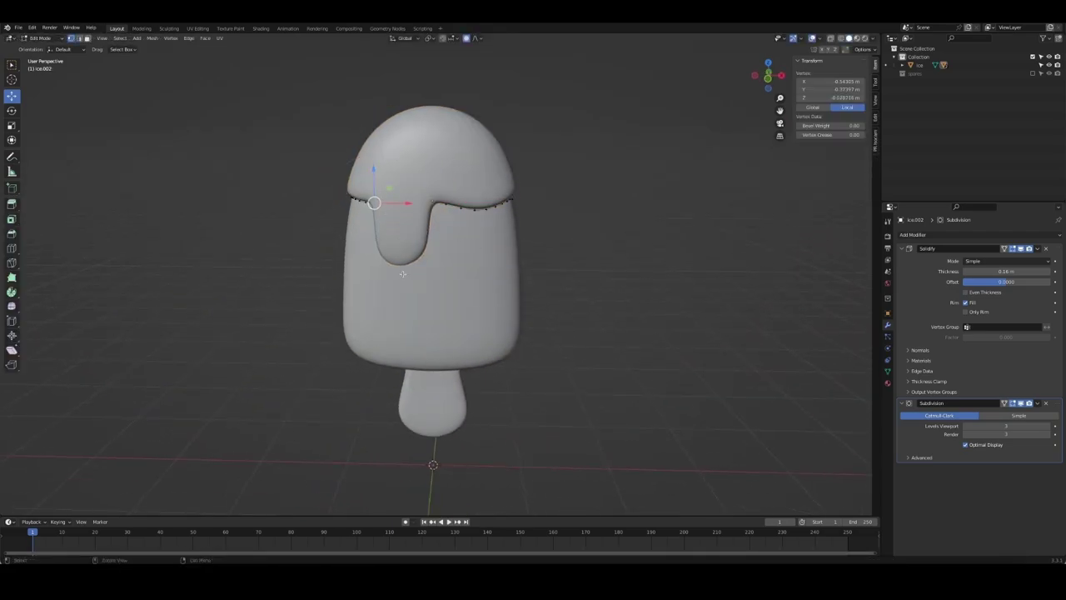
key(g)
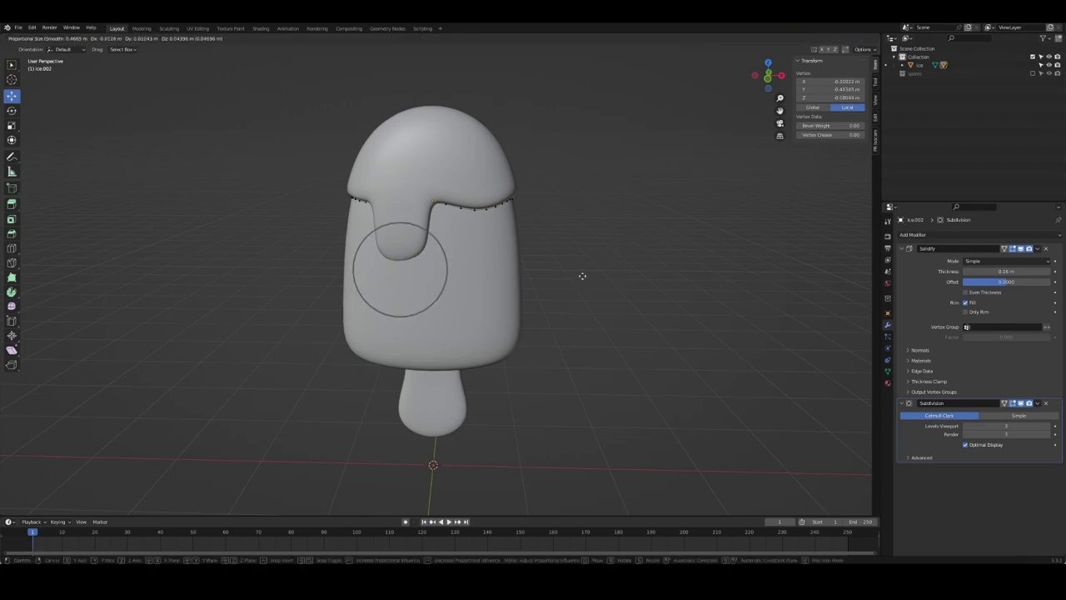
key(s)
click(480, 273)
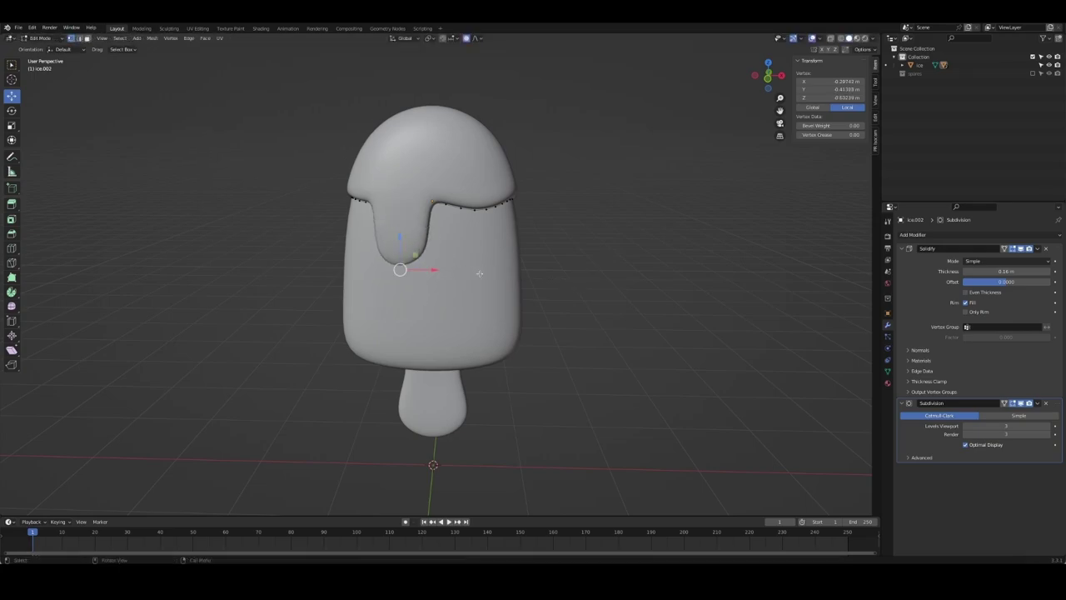
key(g)
click(418, 242)
Raise the drip tip along Z and return the cap to Object Mode
key(alt+z)
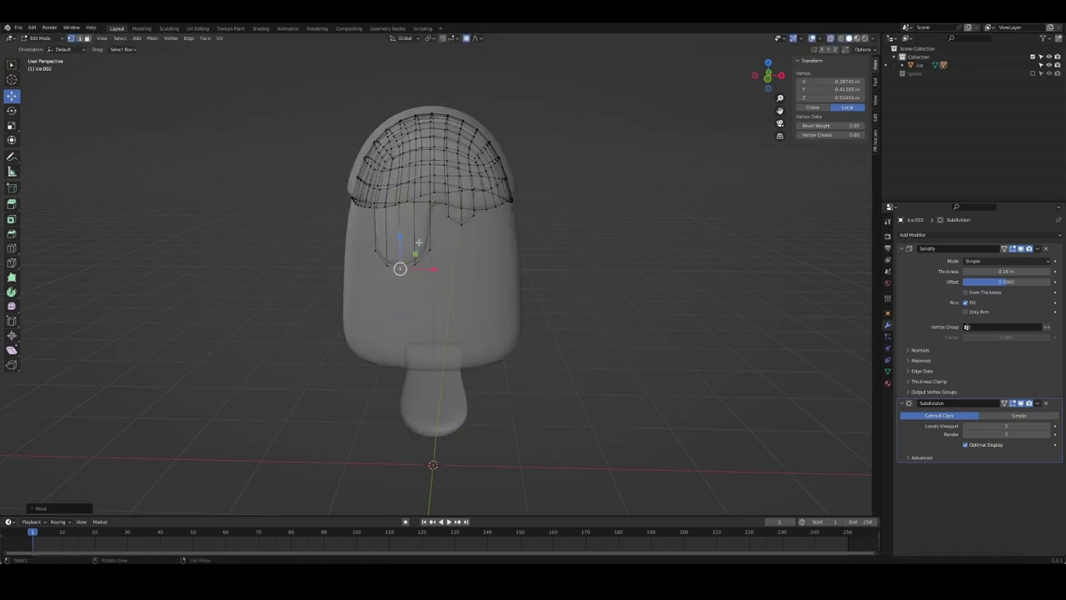
key(g)
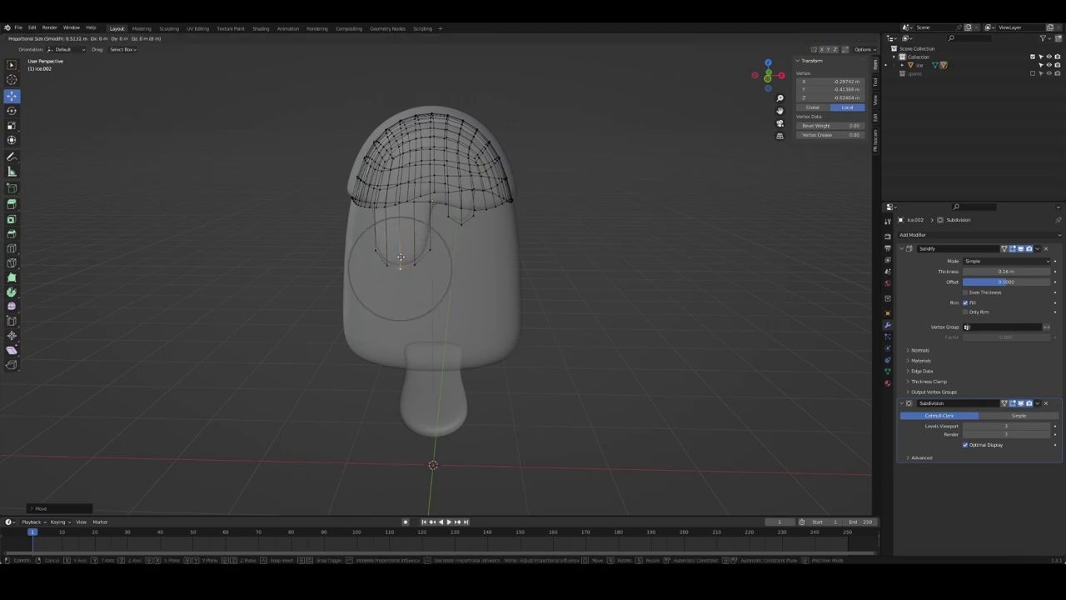
right_click(401, 257)
key(g)
key(z)
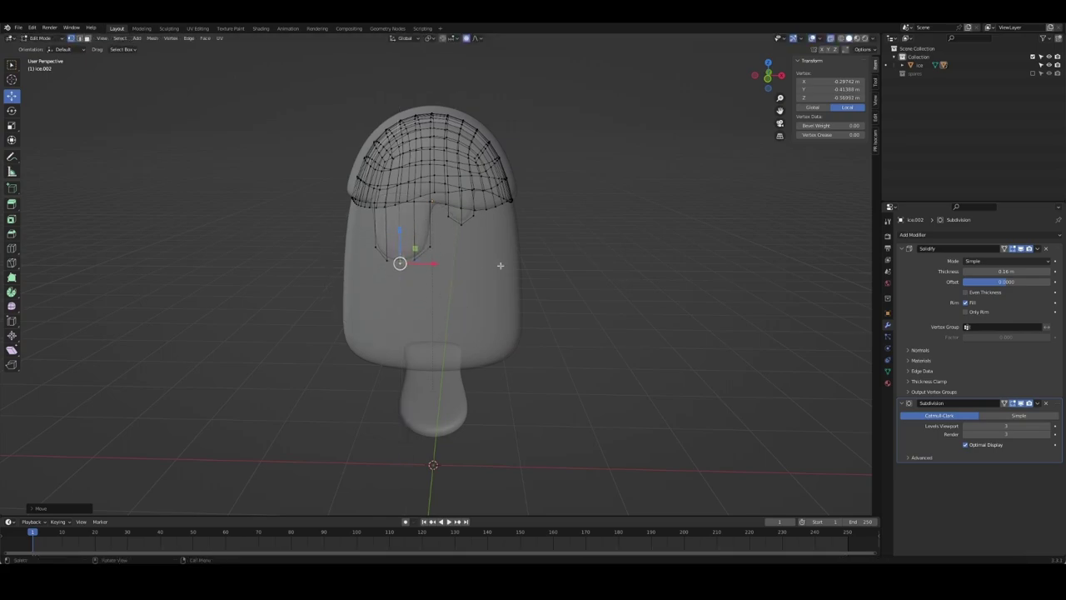
click(597, 265)
key(Tab)
Select the stick, switch to front view and save the scene as Ice Cream.blend
click(598, 264)
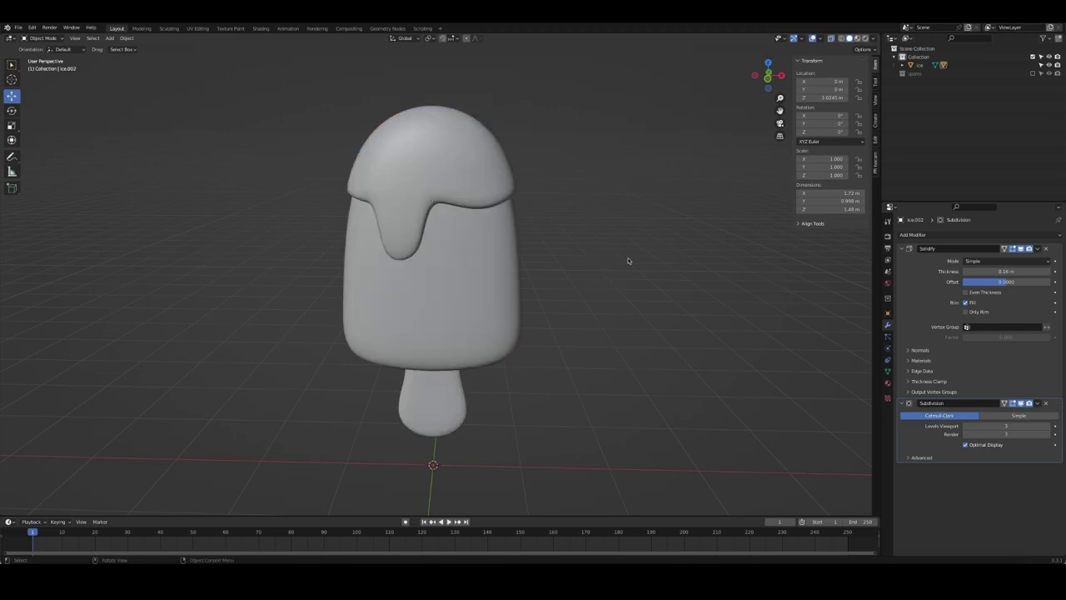
mouse_move(598, 265)
middle_down()
mouse_move(309, 274)
mouse_move(528, 333)
middle_up()
click(377, 294)
click(475, 454)
middle_drag(594, 416, 712, 403)
key(KP_1)
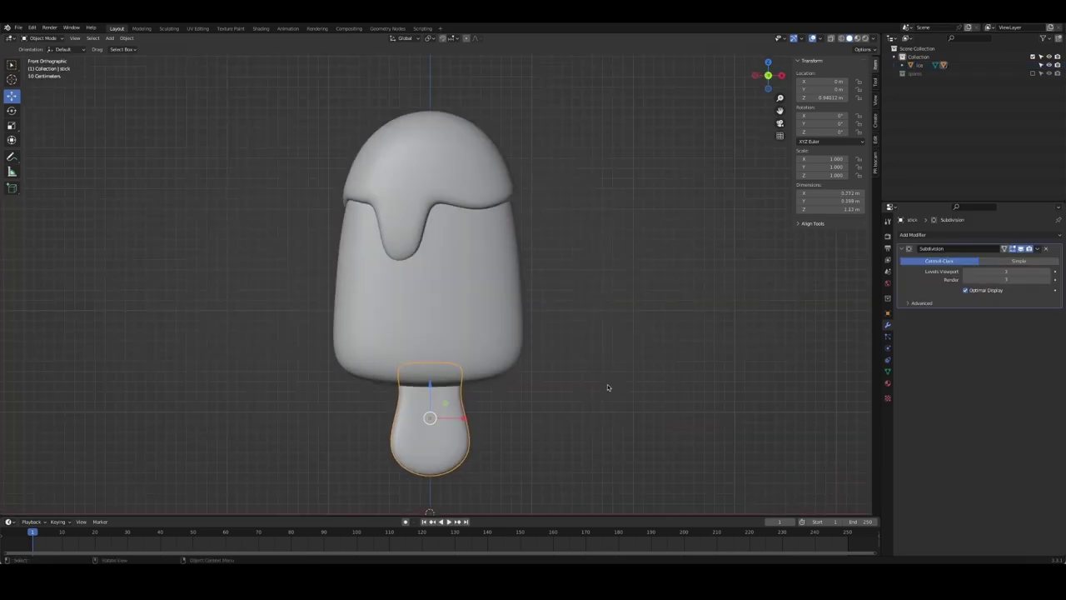
key(ctrl+s)
click(607, 388)
mouse_move(572, 238)
middle_down()
mouse_move(467, 291)
mouse_move(482, 285)
middle_up()
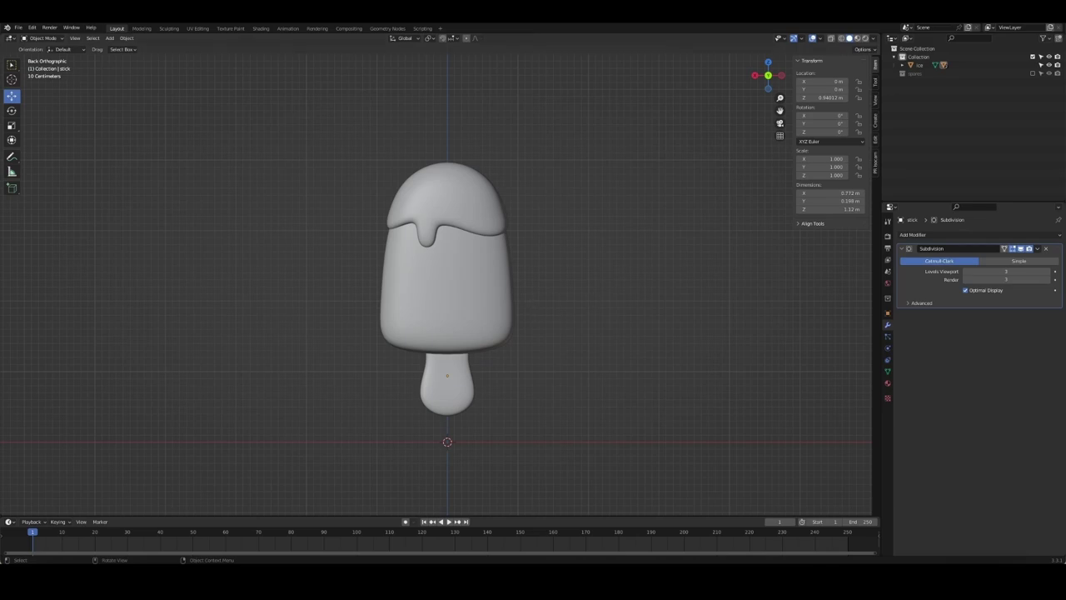
scroll(638, 264, up, 2)
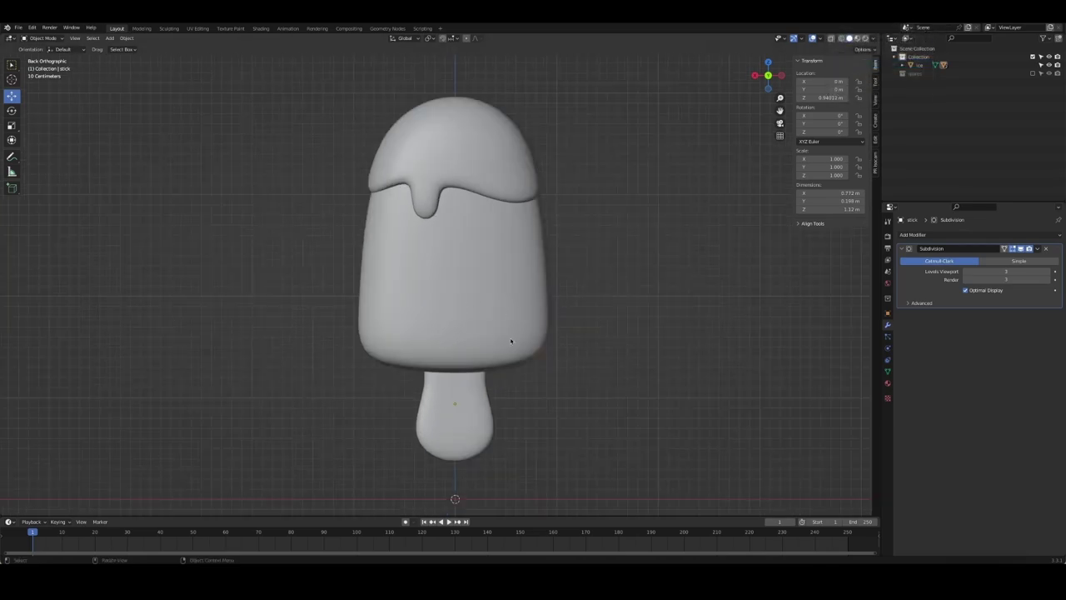
Add a plane, raise it to the popsicle's middle, rotate it 90° on X and move it forward
key(shift+a)
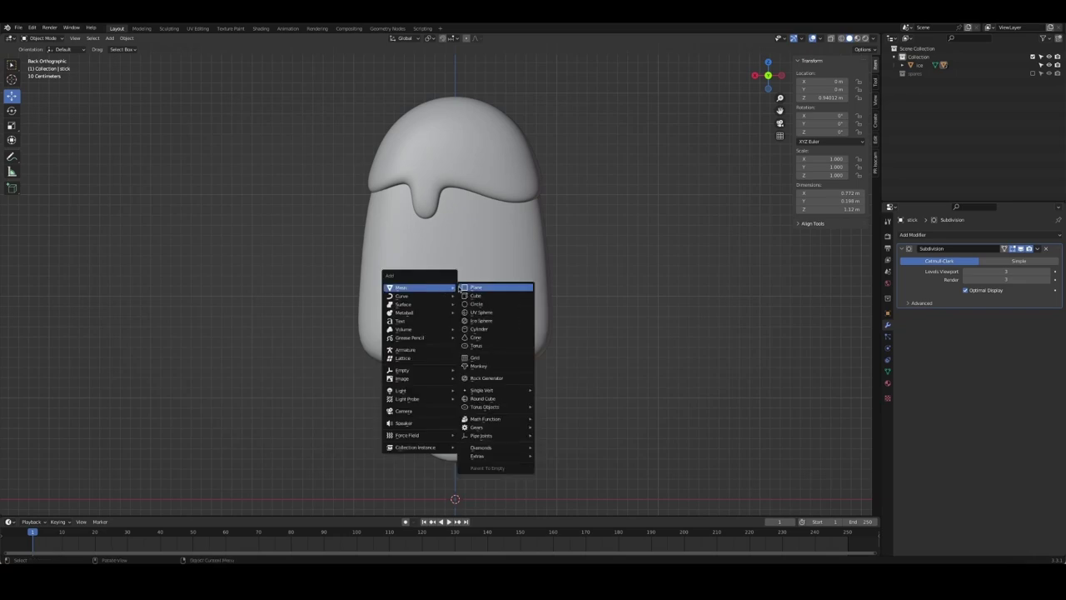
click(471, 285)
key(g)
key(z)
click(394, 265)
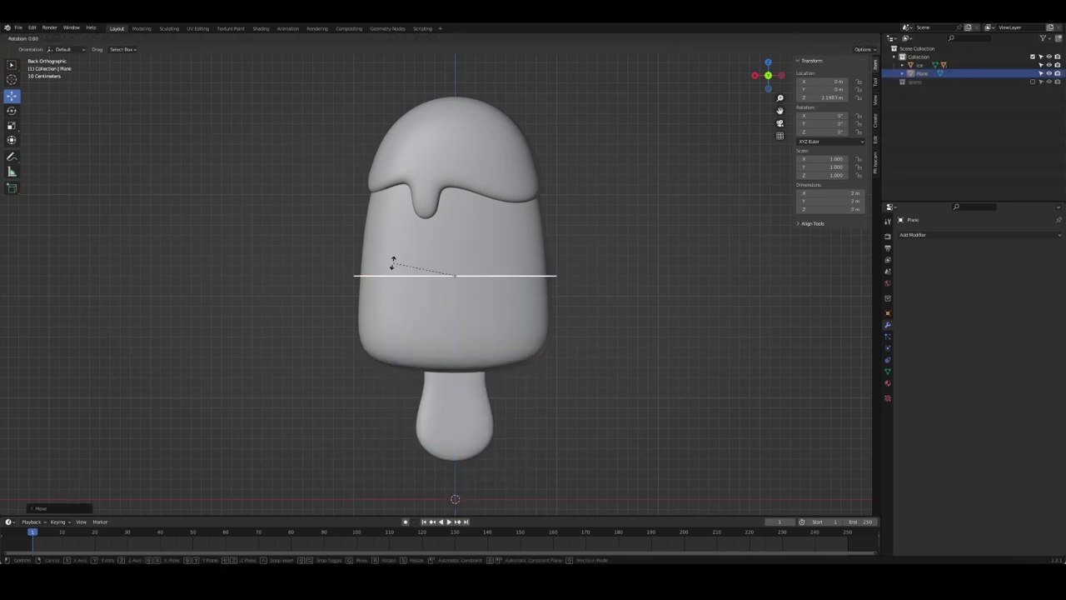
text(rx90)
key(Return)
mouse_move(490, 276)
middle_down()
mouse_move(575, 283)
mouse_move(516, 287)
middle_up()
key(g)
key(y)
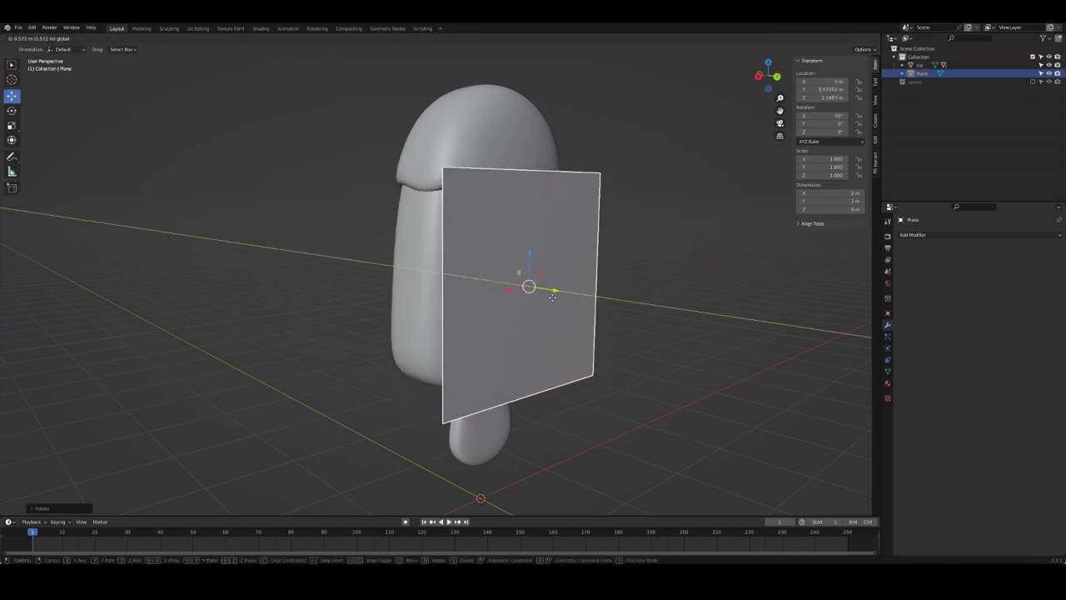
click(540, 288)
Shrink the plane to a small square and slide it sideways off centre along X
key(Tab)
middle_drag(540, 288, 608, 312)
key(c)
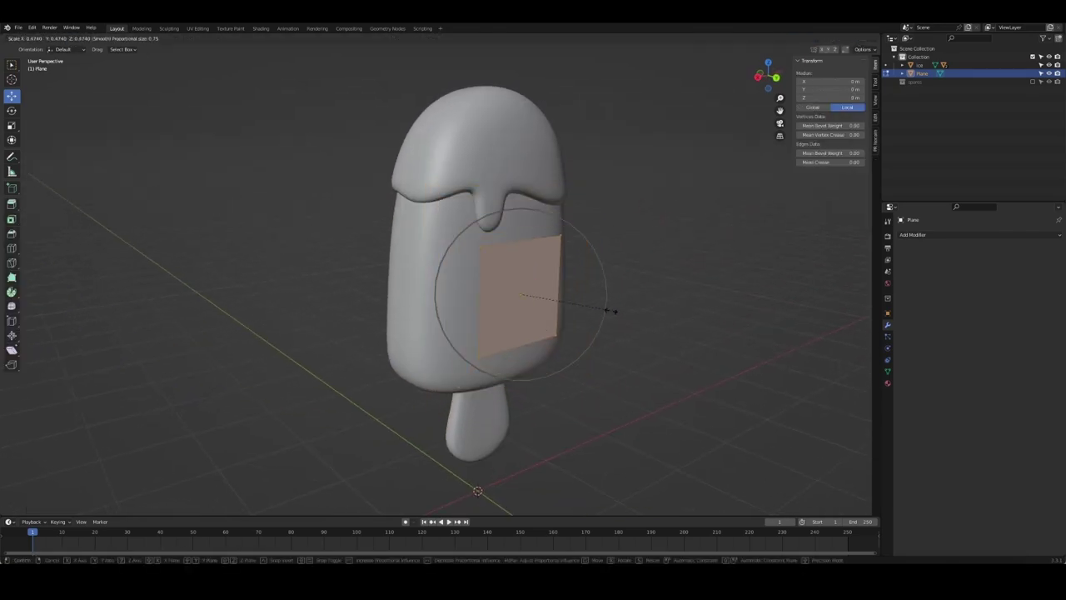
key(Escape)
key(s)
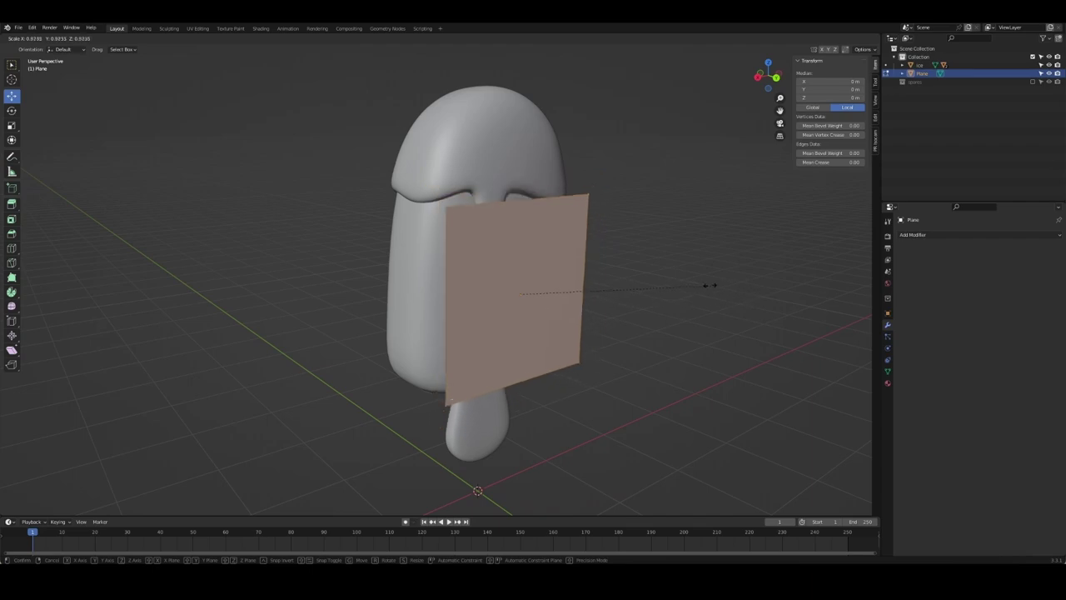
click(546, 287)
key(ctrl+KP_1)
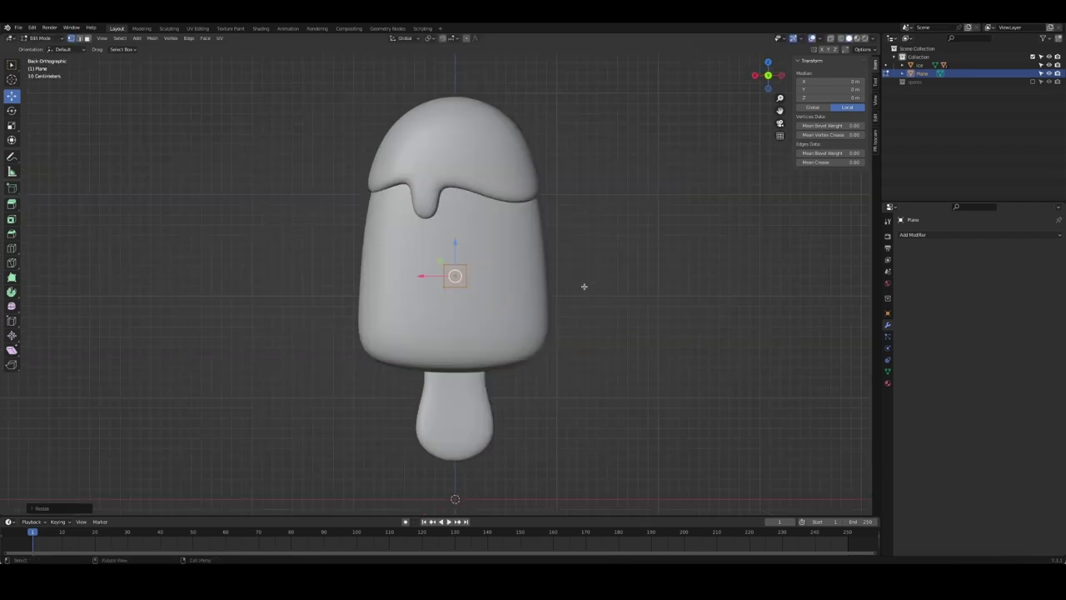
key(Tab)
key(g)
key(x)
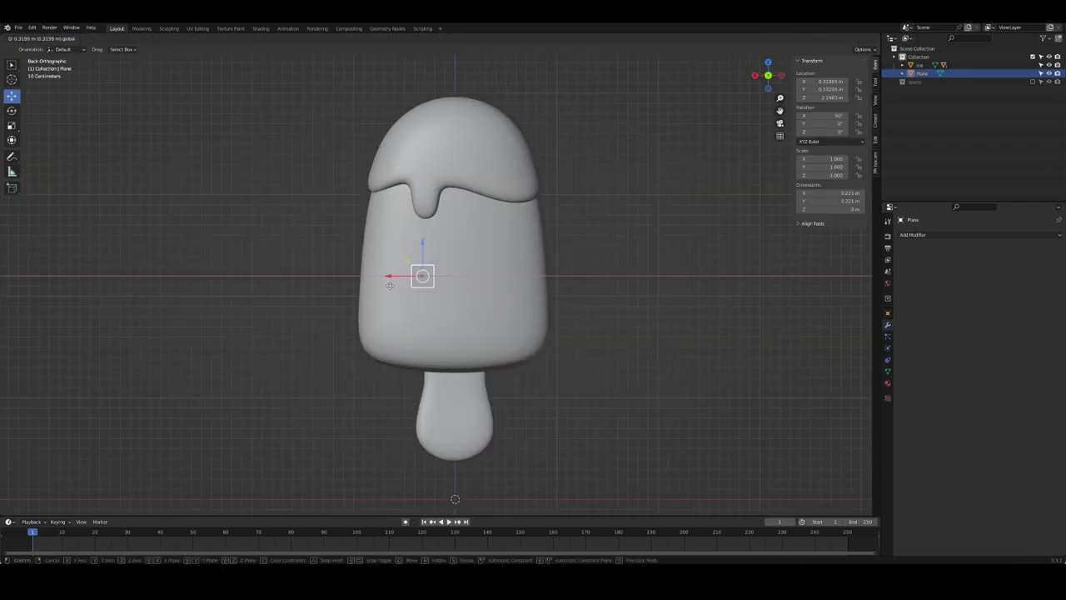
click(413, 283)
middle_drag(413, 284, 535, 311)
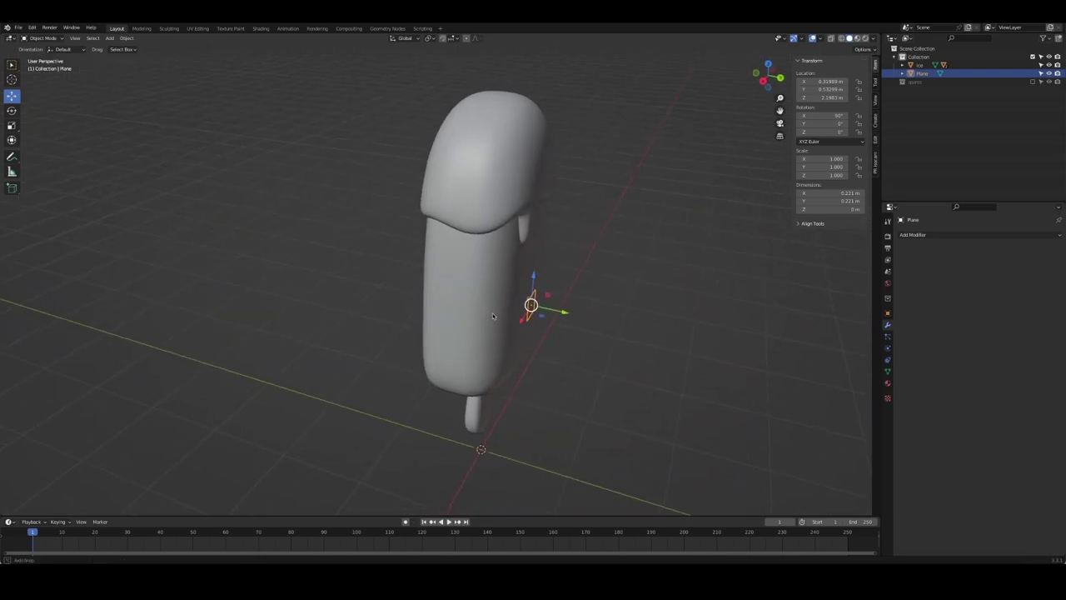
Add level-3 subdivision and extrude the plane to give the eye ball depth
key(ctrl+3)
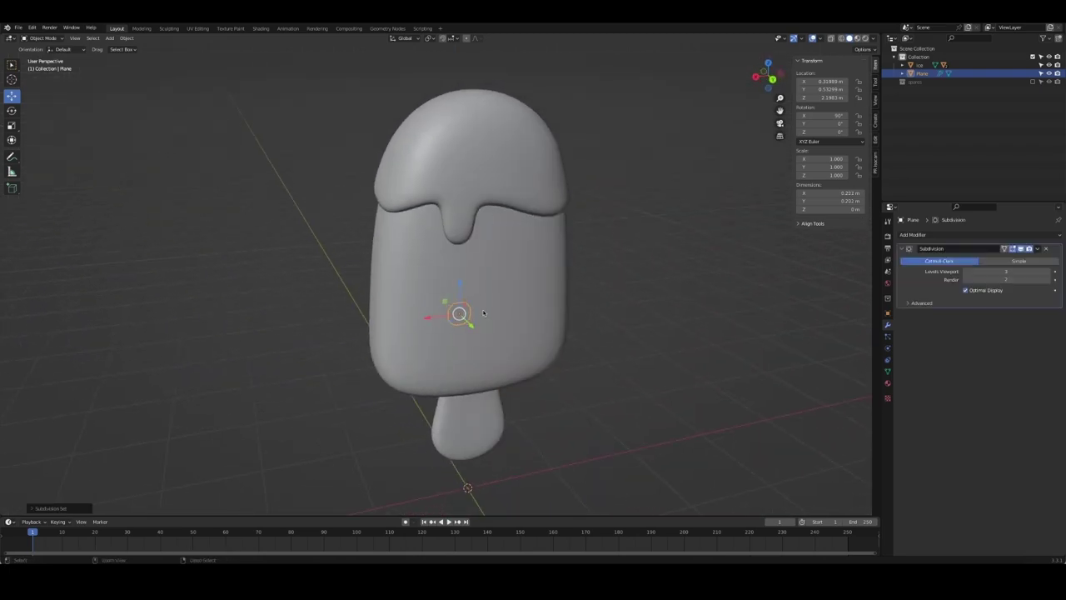
key(Tab)
mouse_move(535, 310)
middle_down()
mouse_move(526, 315)
mouse_move(559, 317)
middle_up()
key(e)
click(526, 317)
key(Tab)
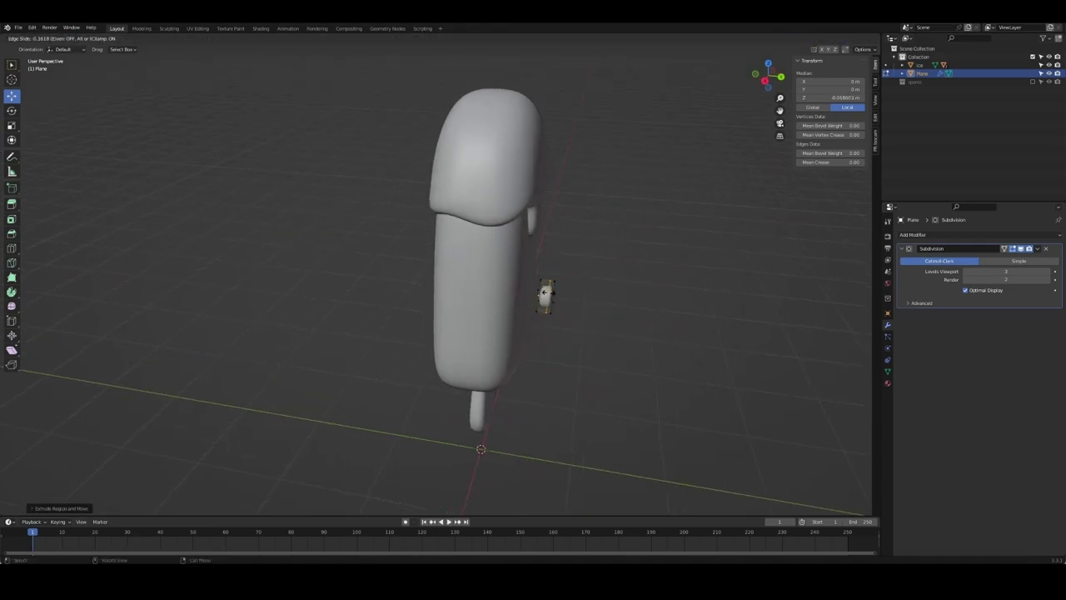
middle_drag(626, 300, 523, 316)
Shade the eye ball smooth and push it along Y onto the popsicle face
right_click(465, 326)
click(446, 297)
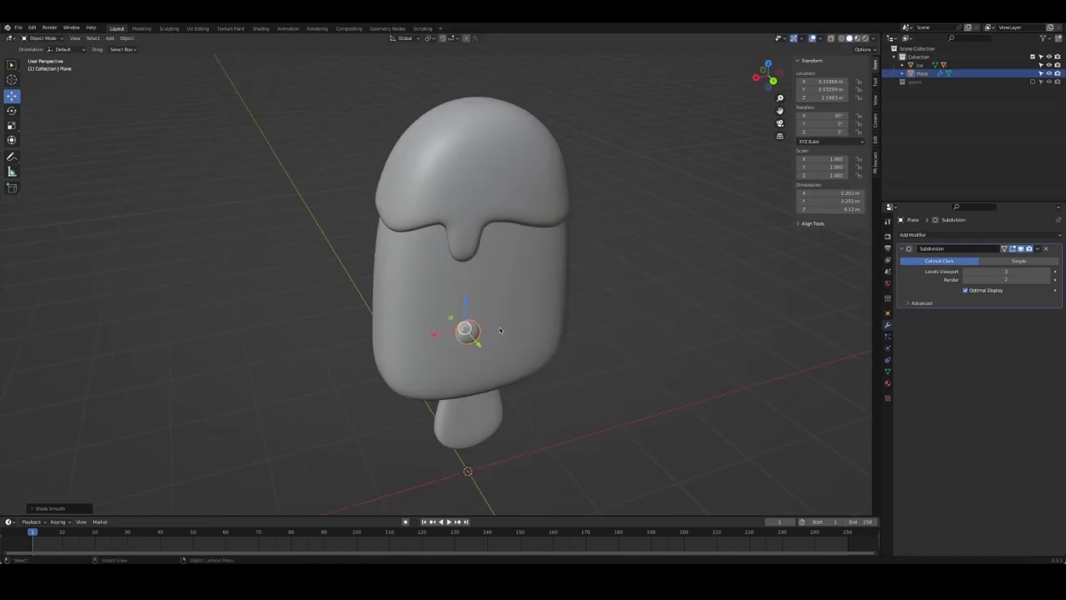
key(g)
key(y)
click(467, 331)
click(657, 350)
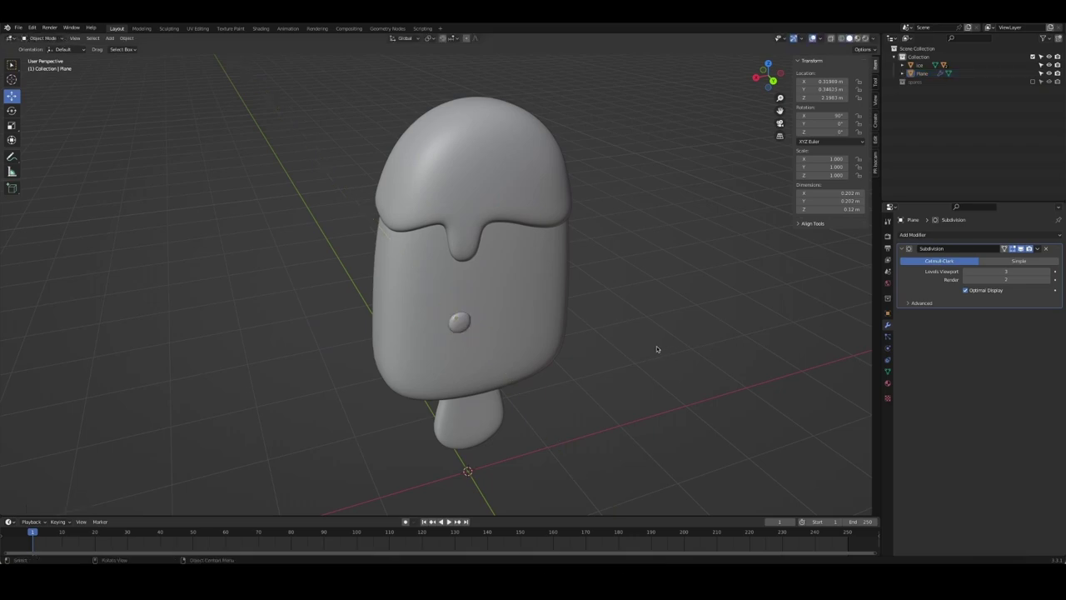
key(ctrl+KP_1)
click(423, 276)
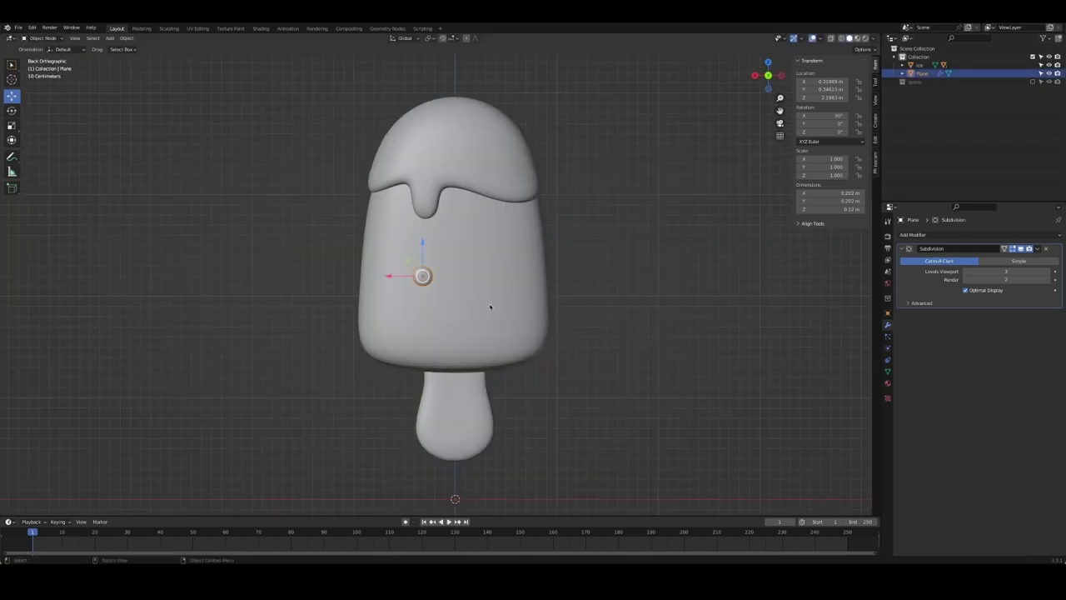
Add a Mirror modifier above Subdivision, mirroring the eye on X around the ice body
click(913, 234)
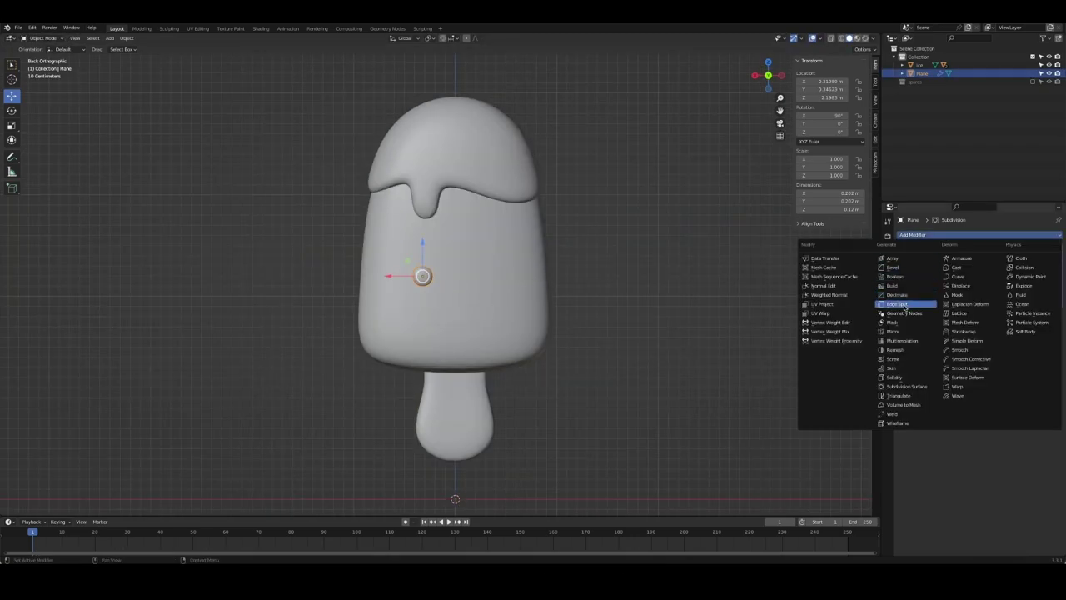
click(906, 332)
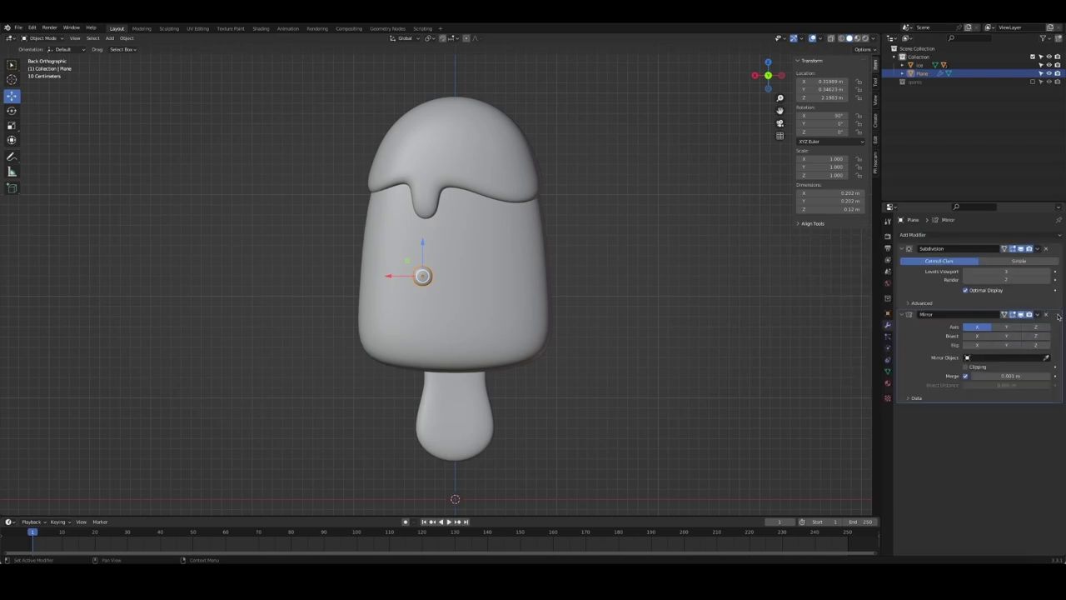
drag(1057, 316, 1041, 253)
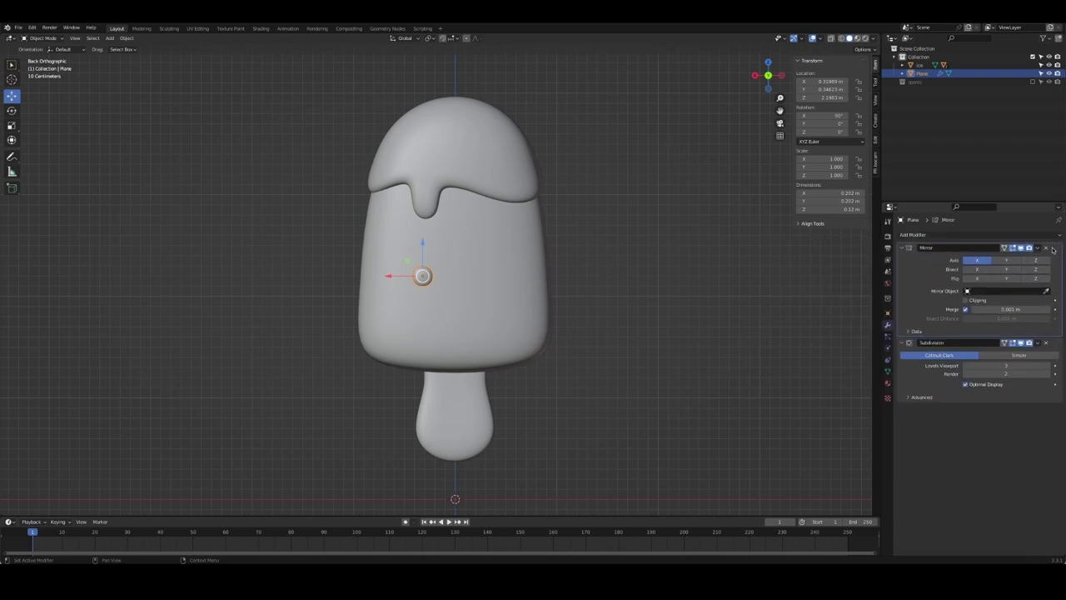
click(1001, 263)
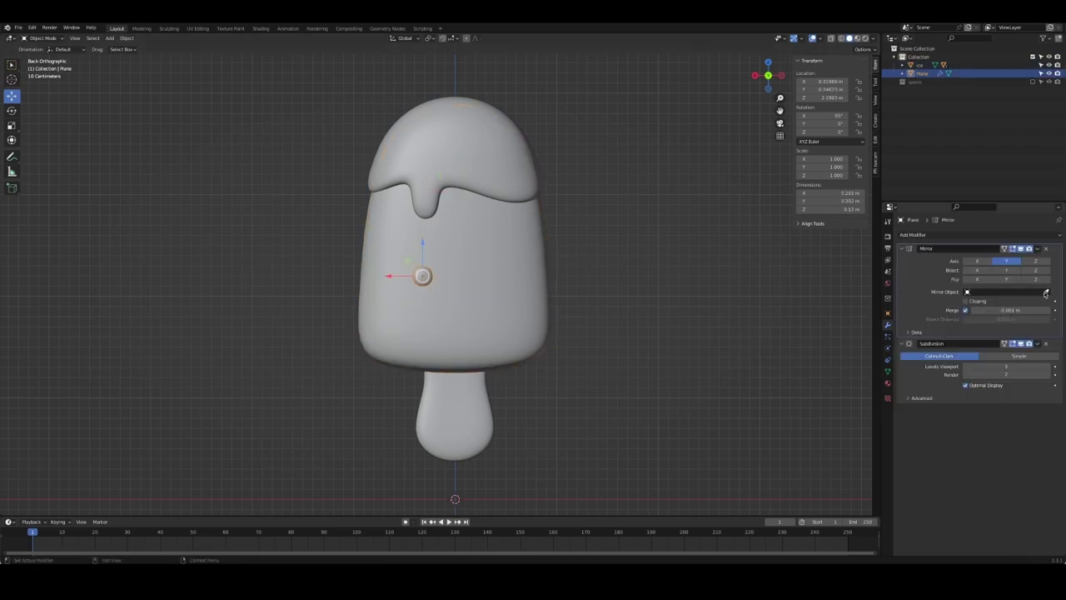
click(1046, 294)
click(539, 267)
click(979, 262)
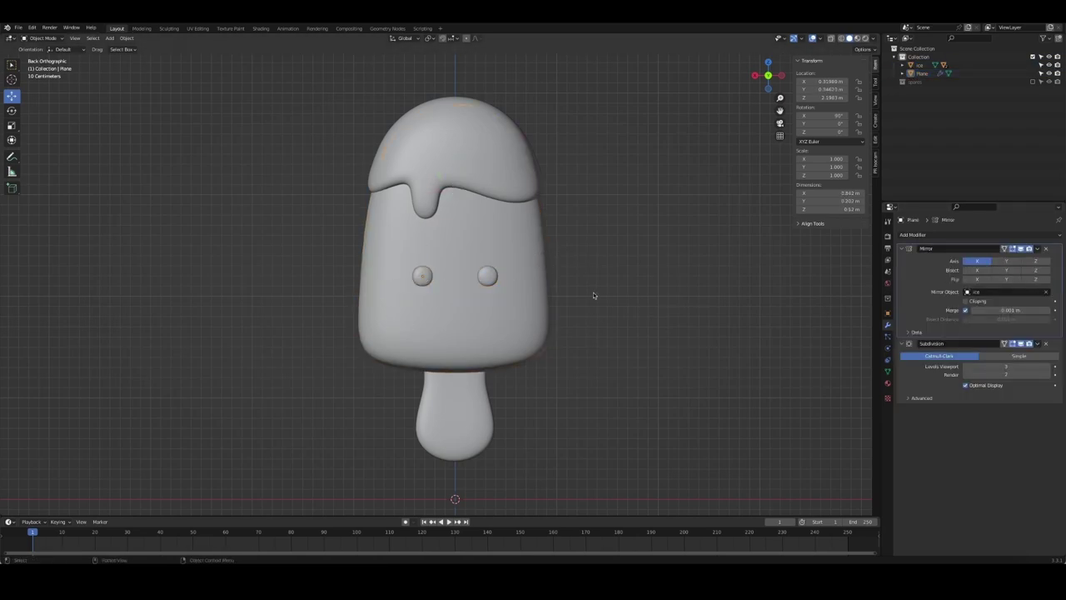
Slide the eye along X so the mirrored pair sits closer together
middle_drag(600, 316, 533, 292)
key(g)
key(x)
key(Escape)
key(Tab)
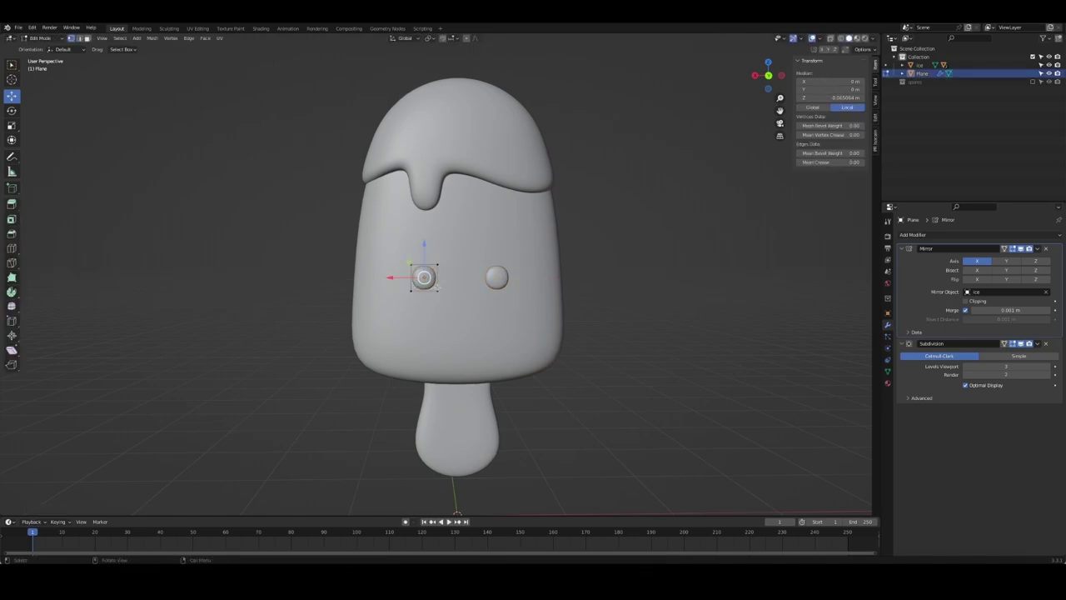
key(g)
key(Escape)
key(Tab)
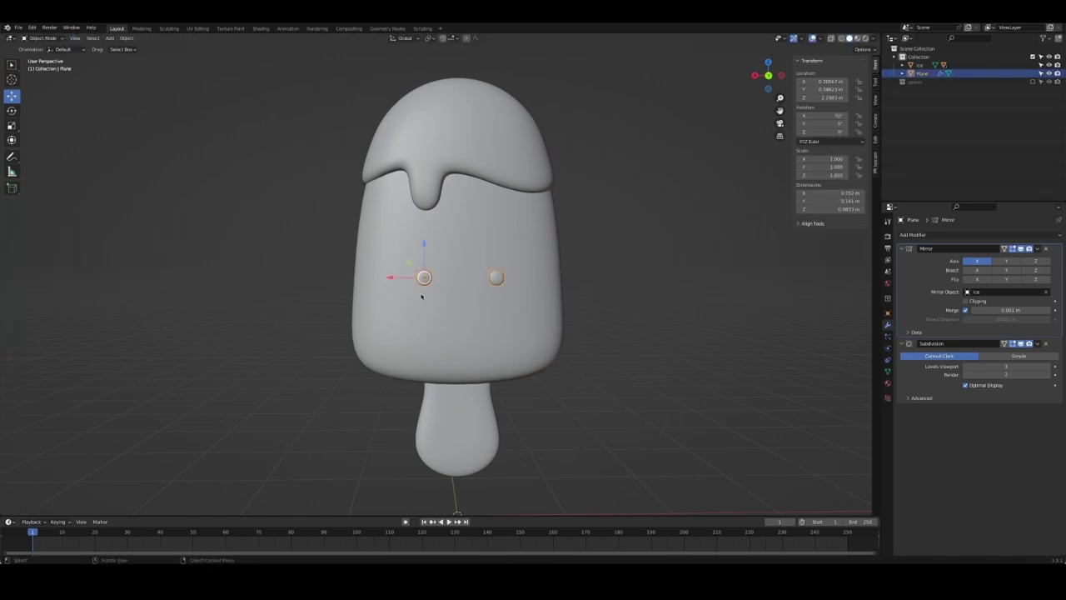
key(g)
key(x)
click(325, 284)
Select the whole popsicle and rotate it 180° on Z around the 3D cursor
key(ctrl+KP_1)
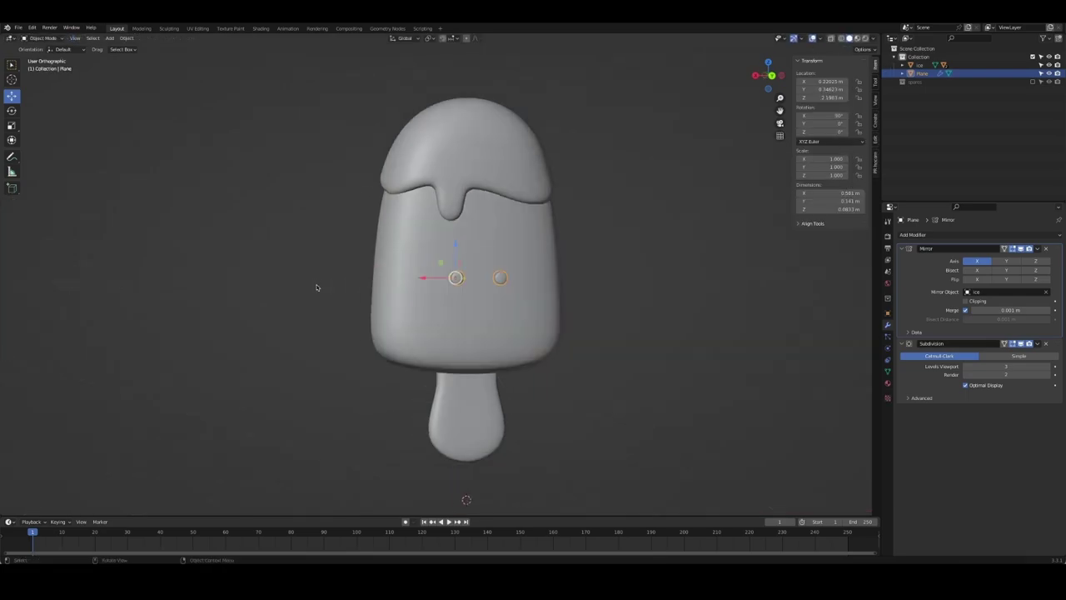
click(638, 275)
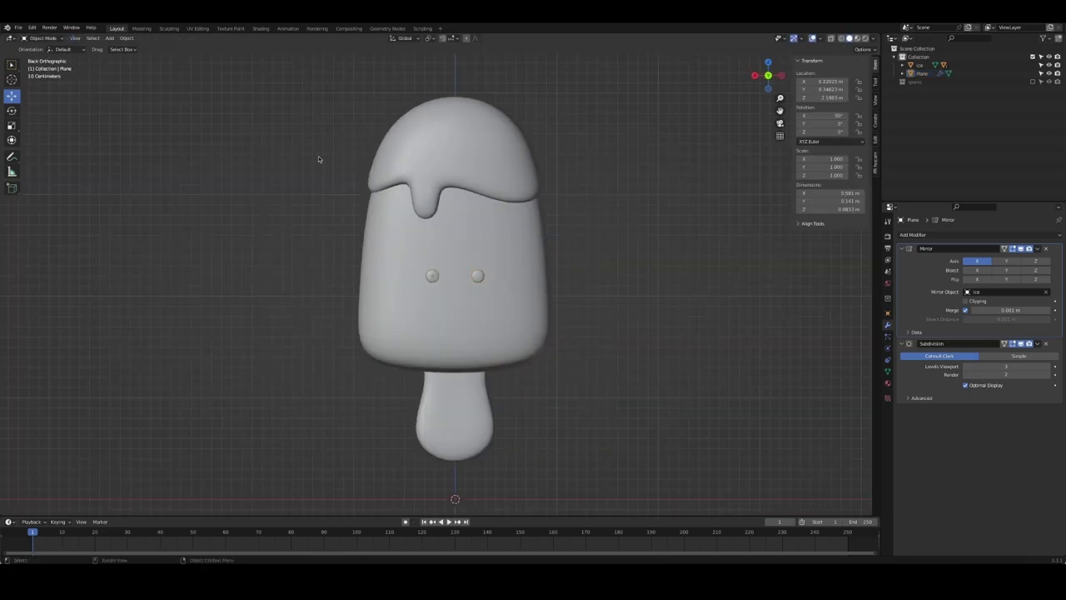
key(a)
text(r)
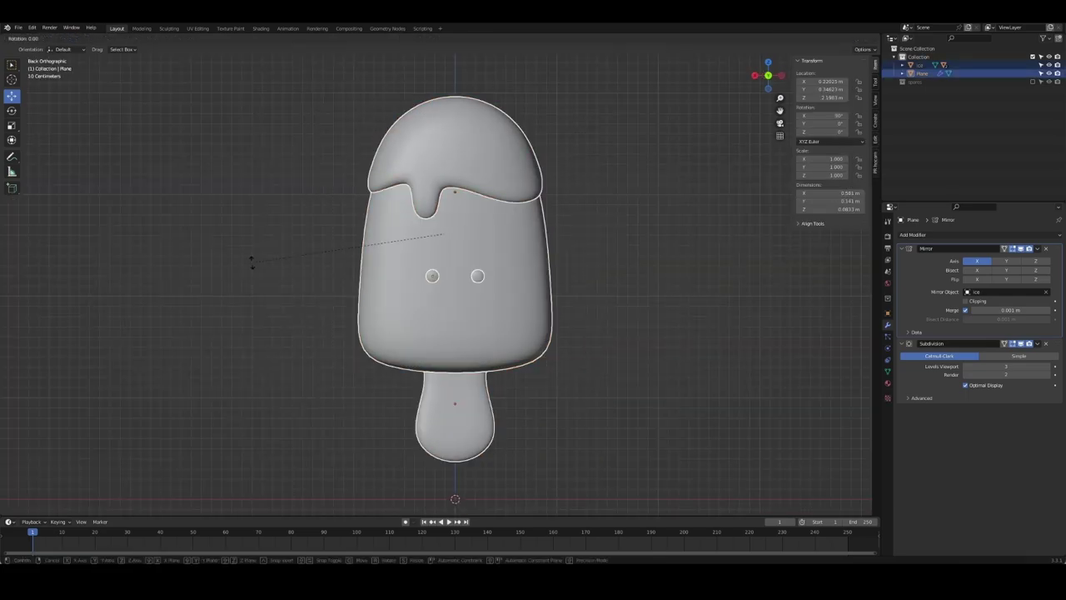
text(z180)
key(Return)
key(ctrl+z)
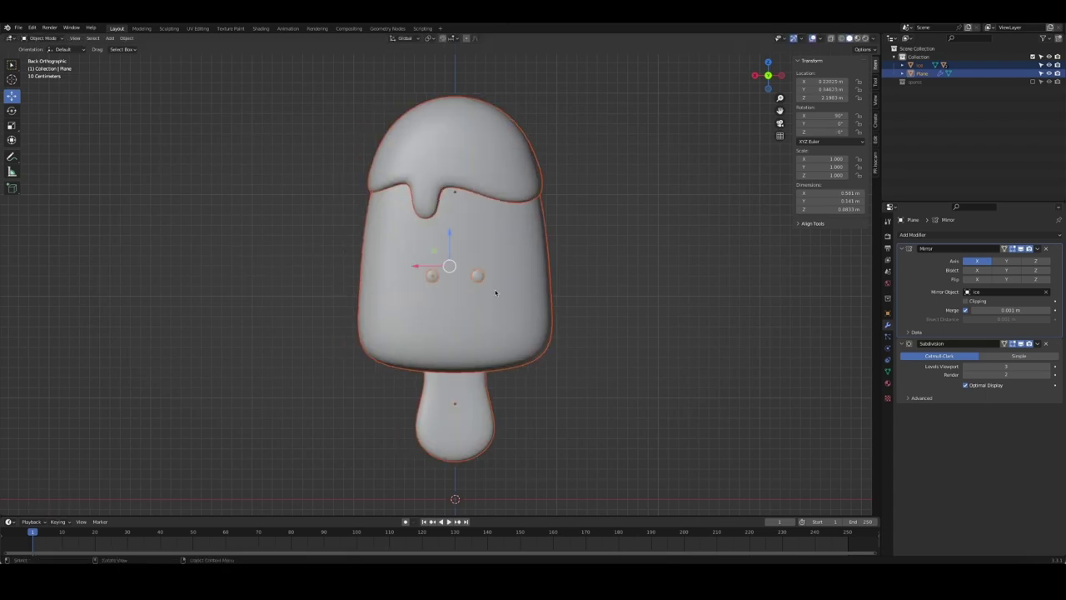
key(shift+s)
click(559, 289)
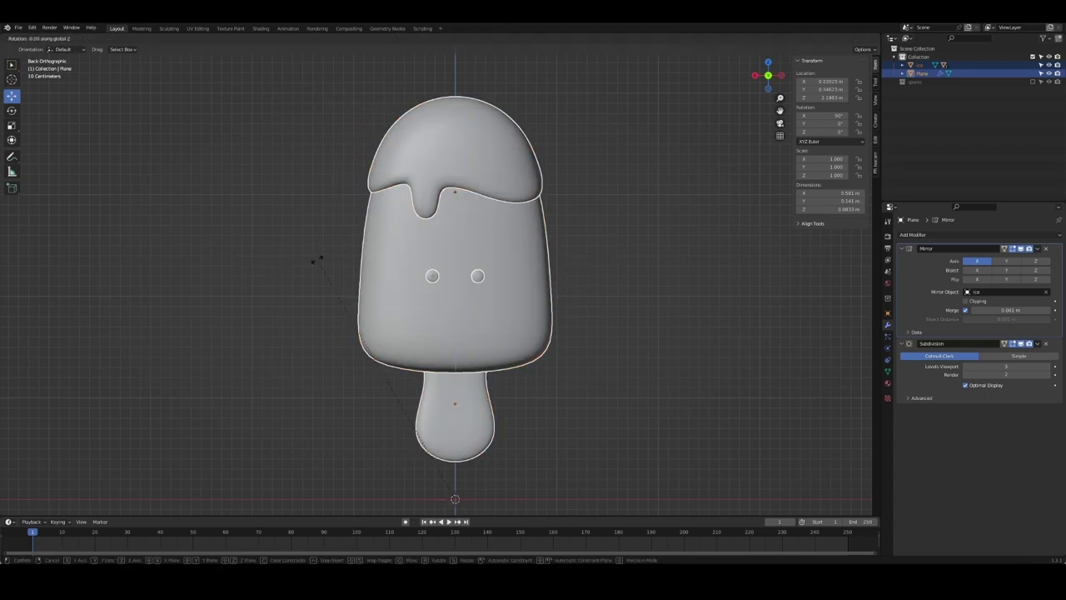
key(ctrl+shift+z)
View the popsicle from the front and save Ice Cream.blend
middle_drag(319, 262, 663, 360)
key(KP_1)
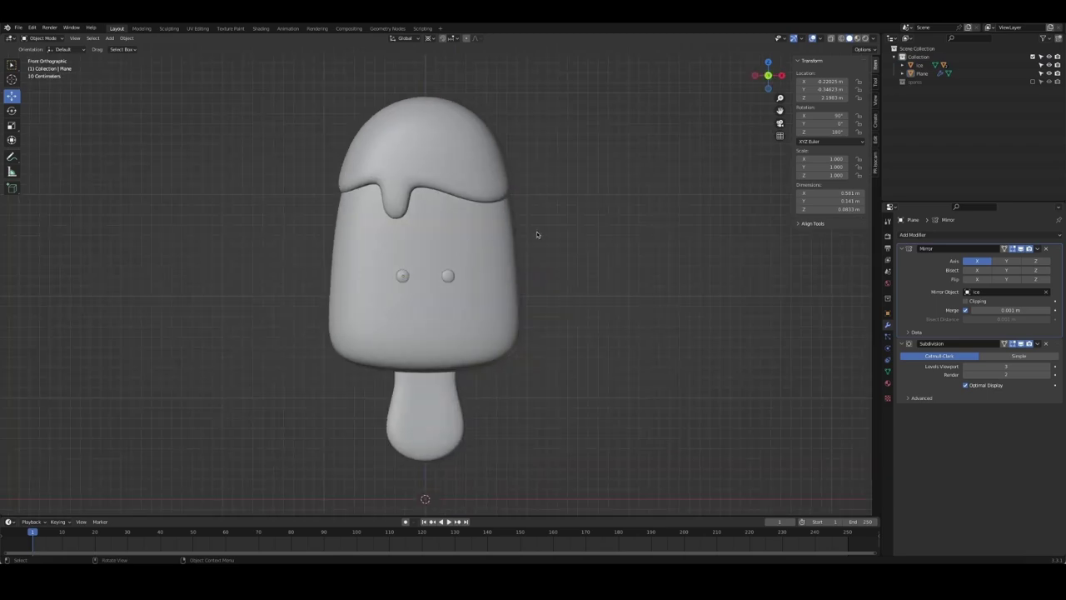
key(ctrl+s)
scroll(442, 293, up, 3)
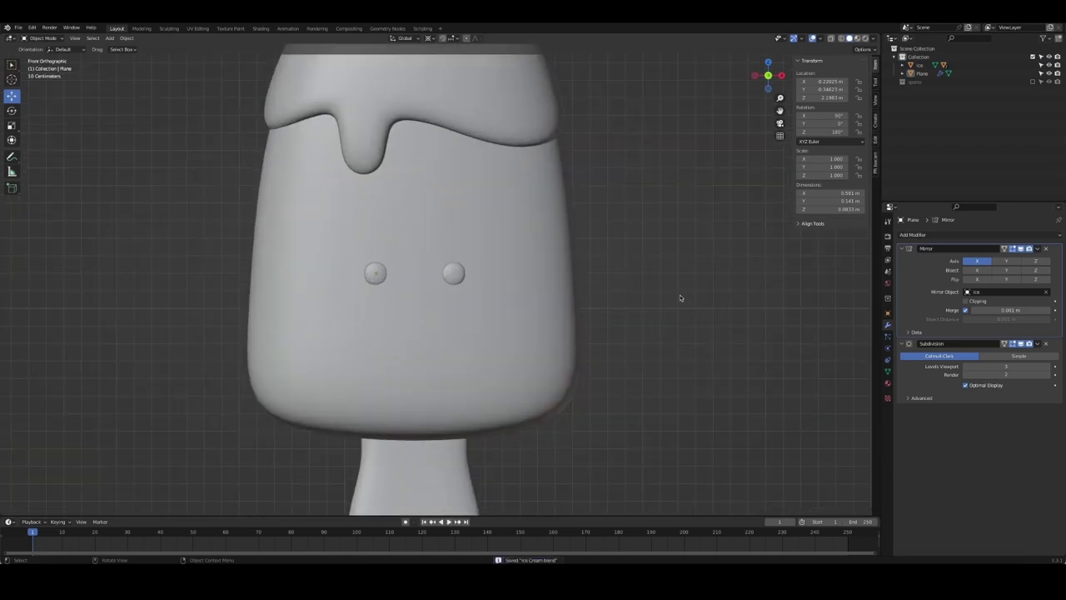
right_click(919, 64)
On the ice body, select a row of five faces below the eyes and inset them
click(858, 64)
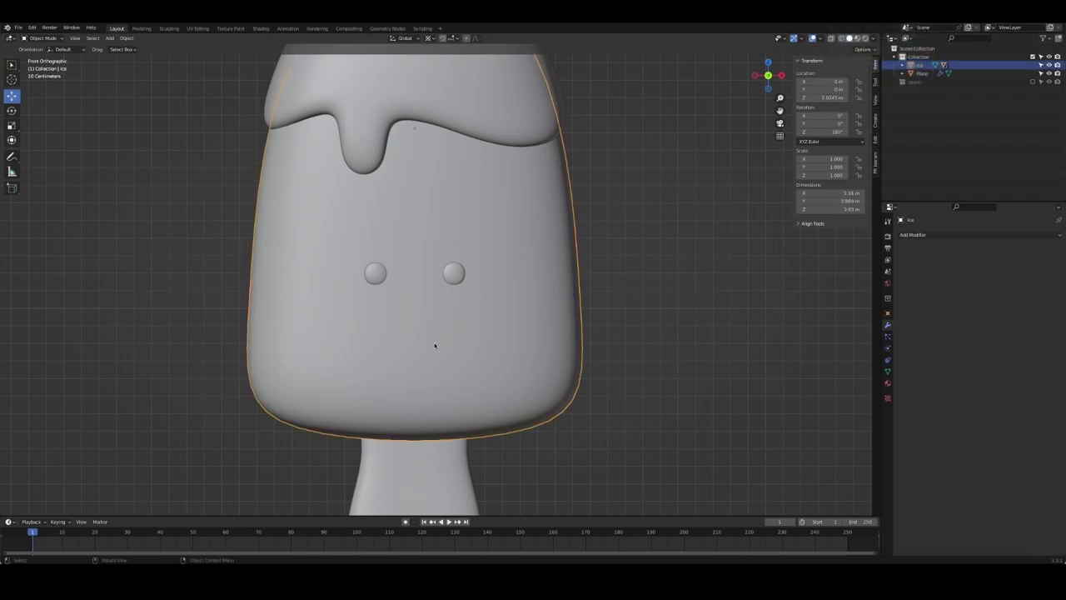
key(Tab)
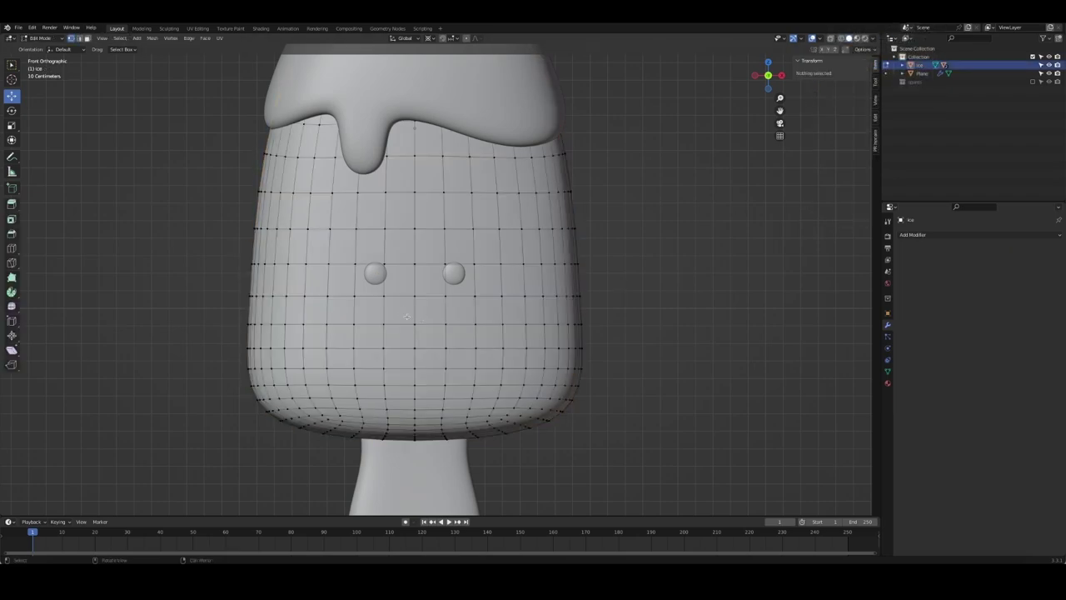
click(399, 312)
shift+click(440, 310)
shift+click(373, 310)
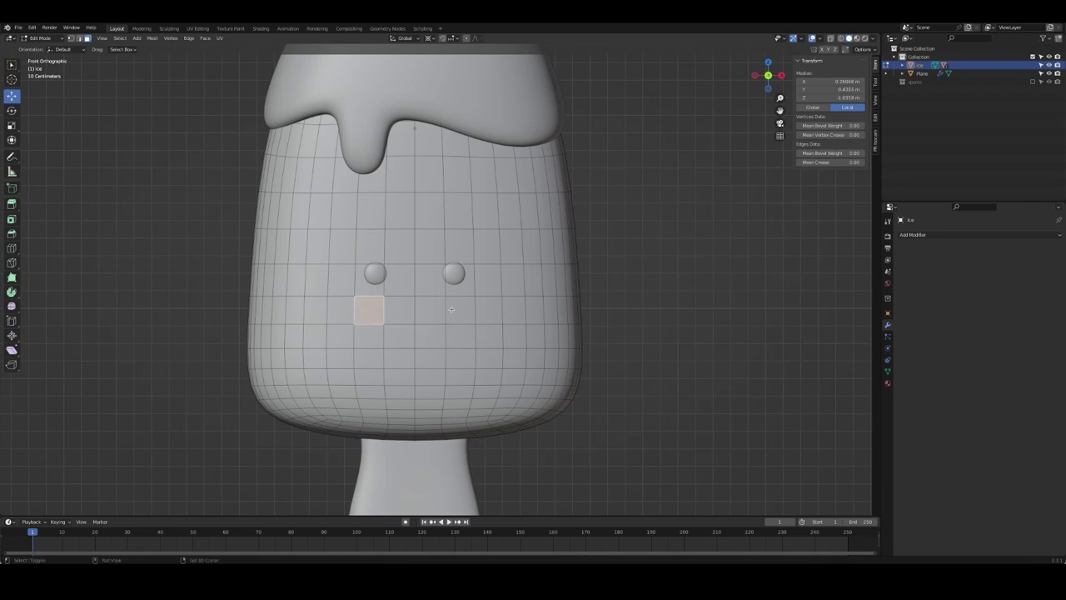
shift+click(458, 310)
shift+click(400, 310)
key(i)
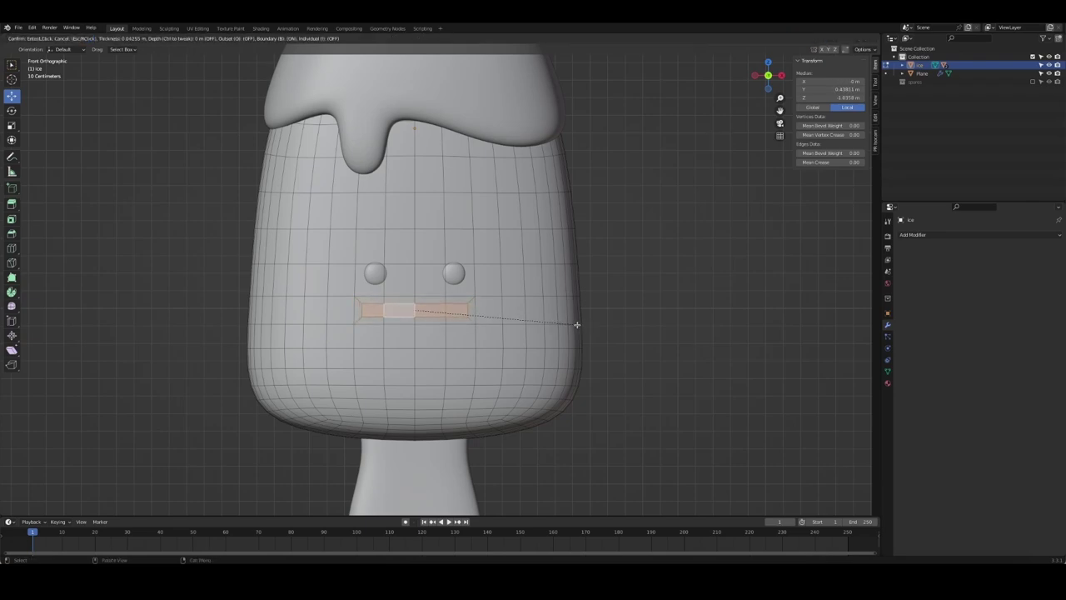
click(557, 328)
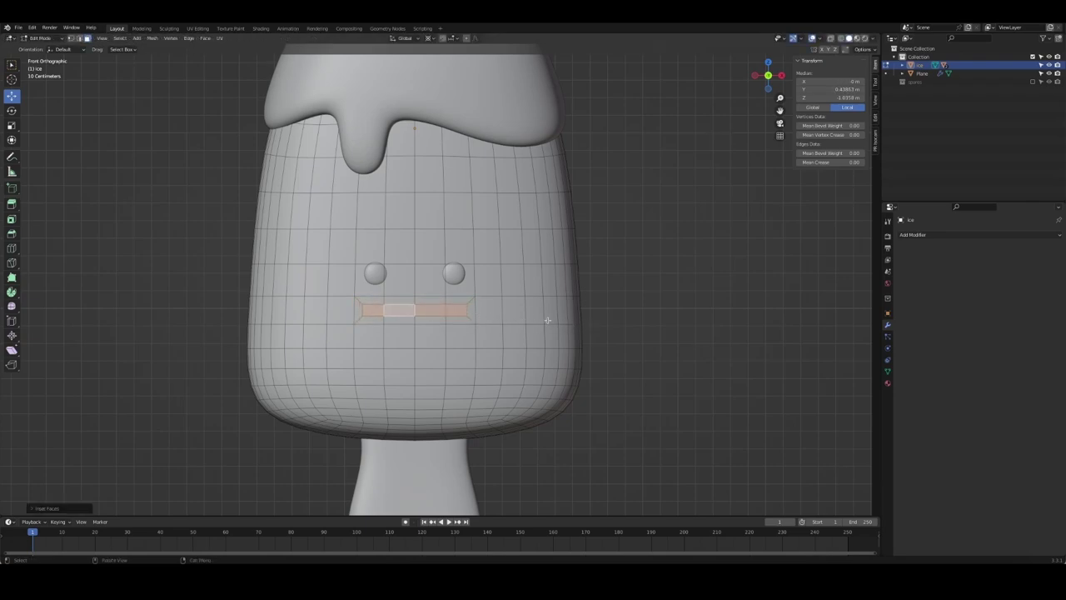
Set the pivot to Median Point and scale the mouth faces narrower along X
key(period)
click(542, 271)
key(s)
key(x)
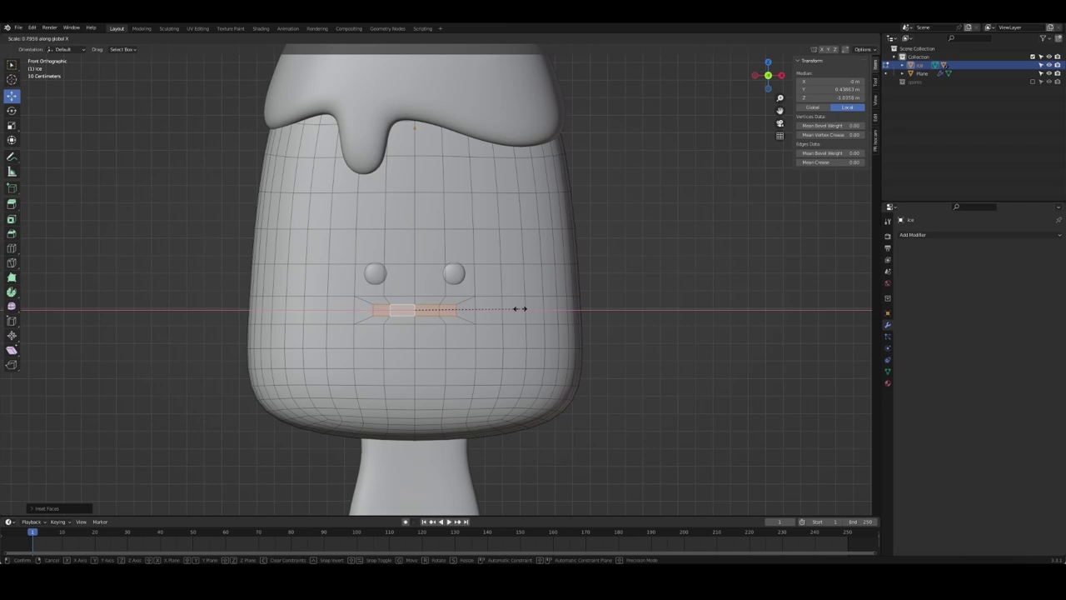
click(520, 309)
In the right side view, move the mouth faces along Z and undo a stray sideways nudge
middle_drag(519, 309, 413, 321)
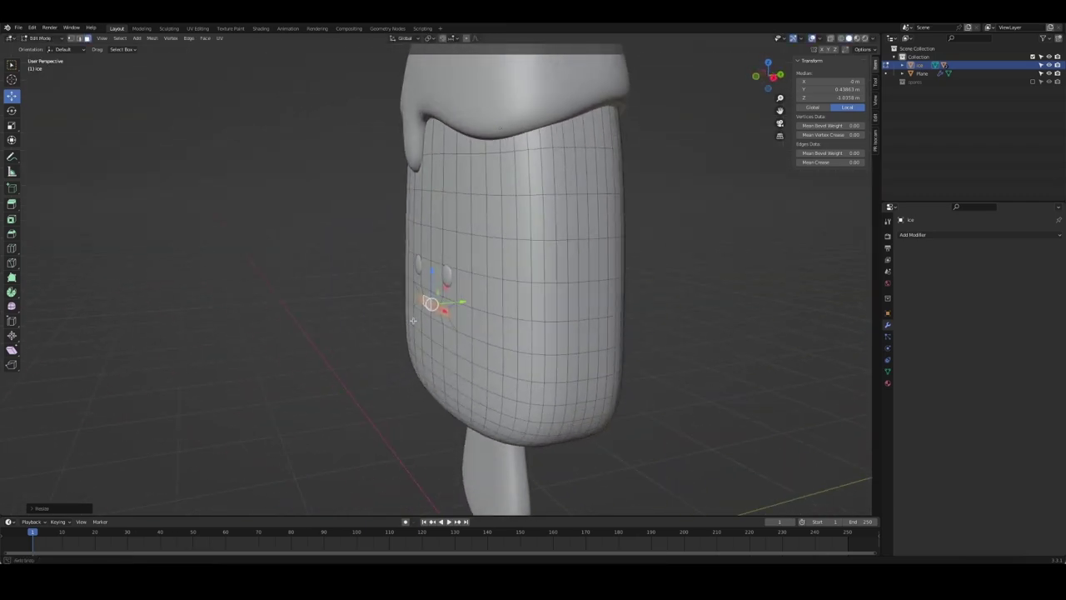
key(KP_3)
key(g)
key(z)
key(z)
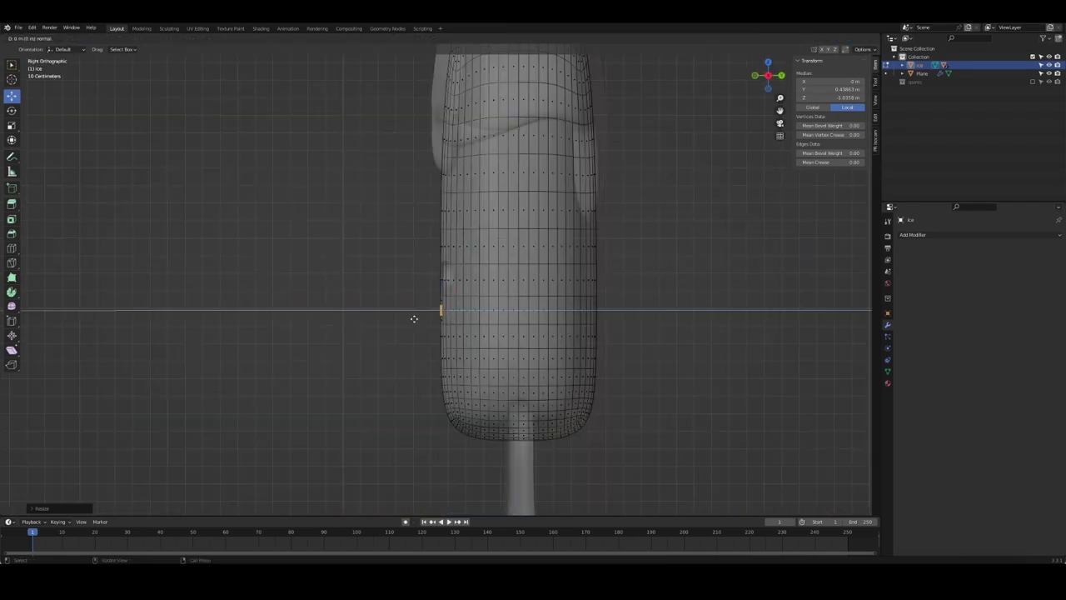
click(424, 318)
middle_drag(425, 319, 481, 300)
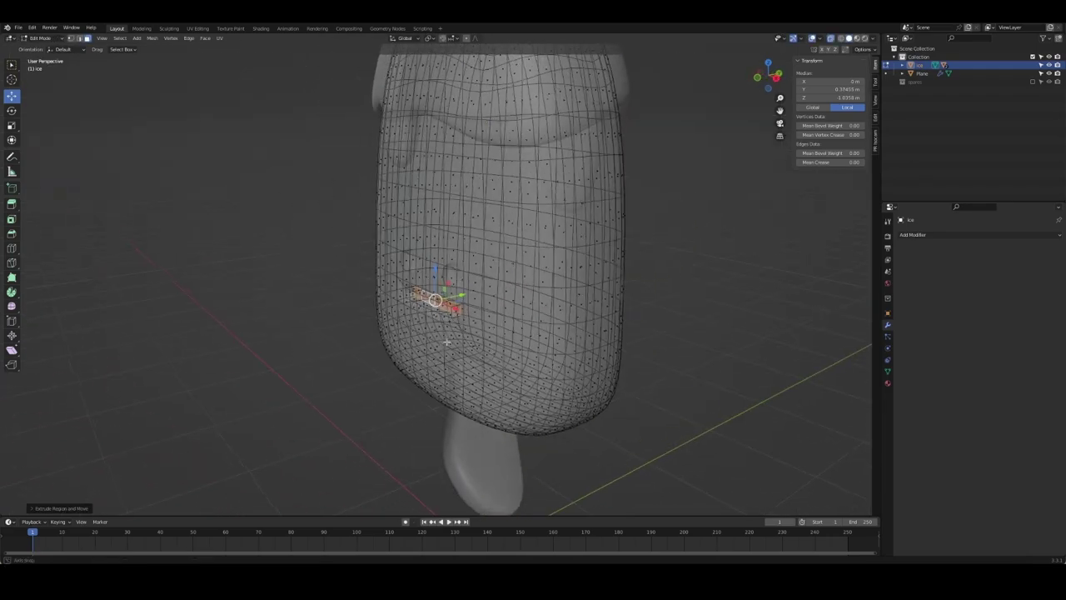
drag(482, 300, 473, 302)
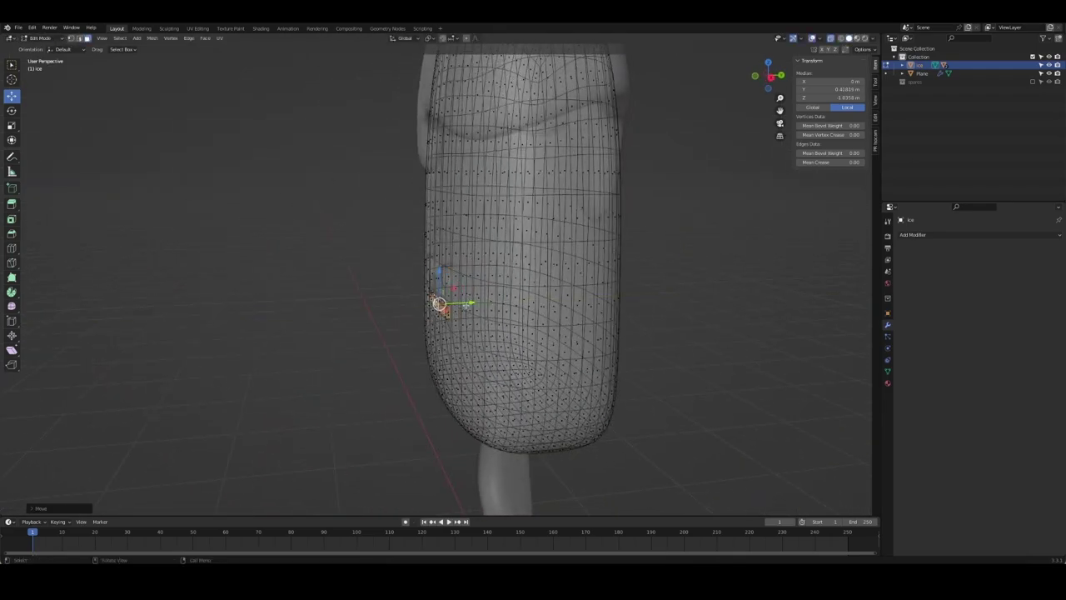
middle_drag(577, 315, 661, 305)
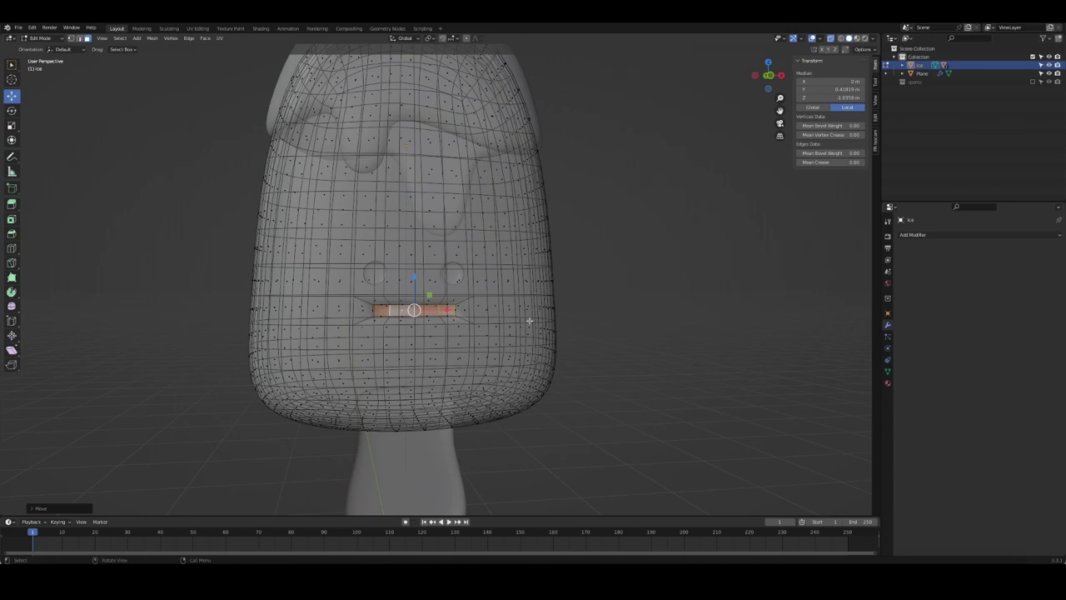
key(ctrl+z)
Push the mouth faces into the body along Y, then check the front view in X-ray
middle_drag(471, 312, 510, 322)
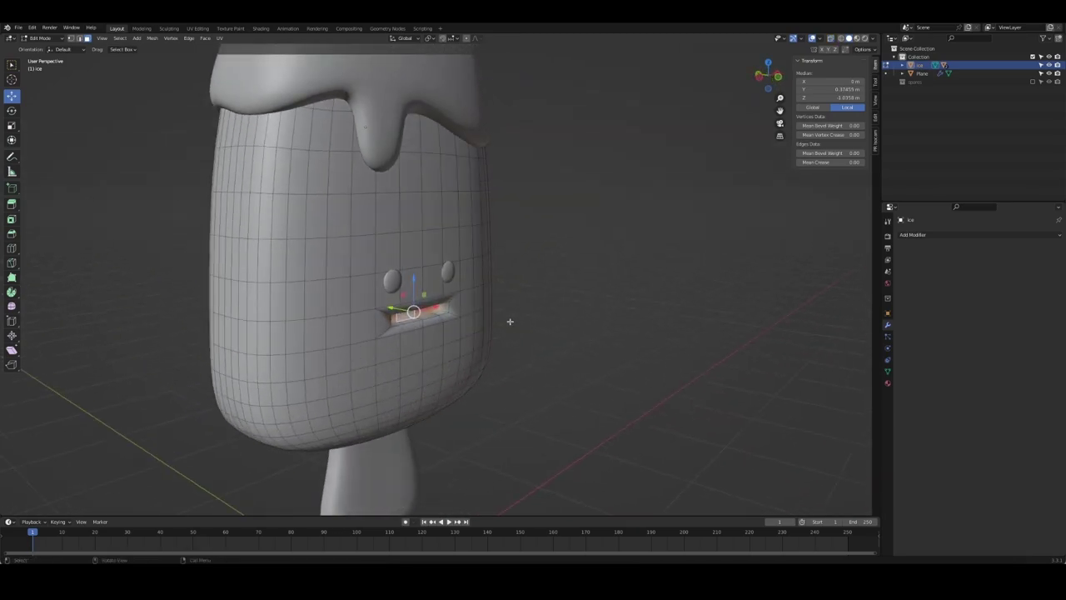
drag(449, 316, 393, 308)
key(y)
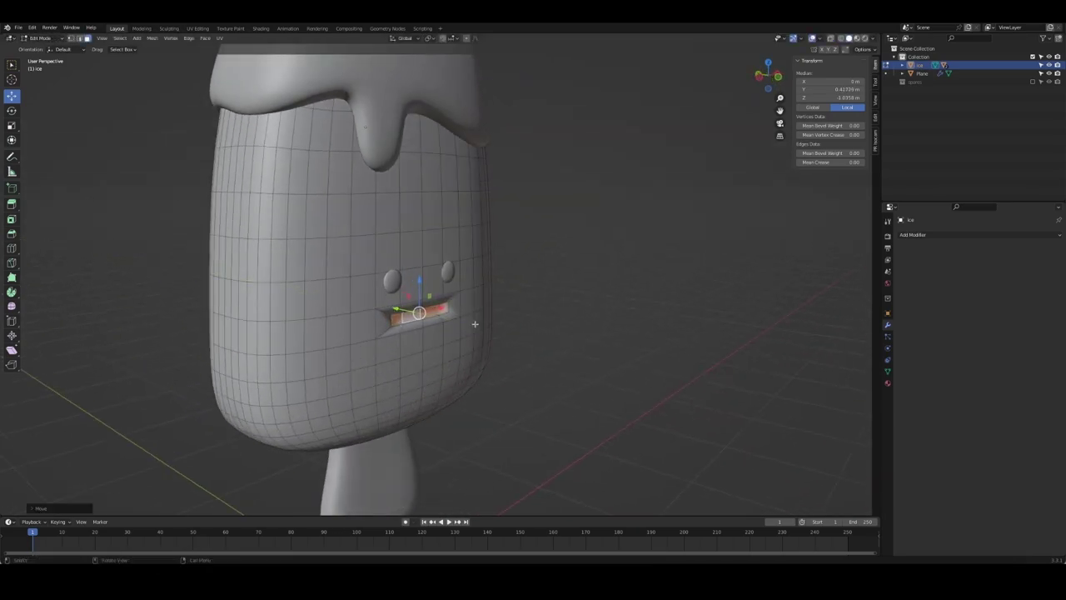
key(y)
key(y)
click(503, 328)
middle_drag(503, 328, 535, 333)
key(KP_1)
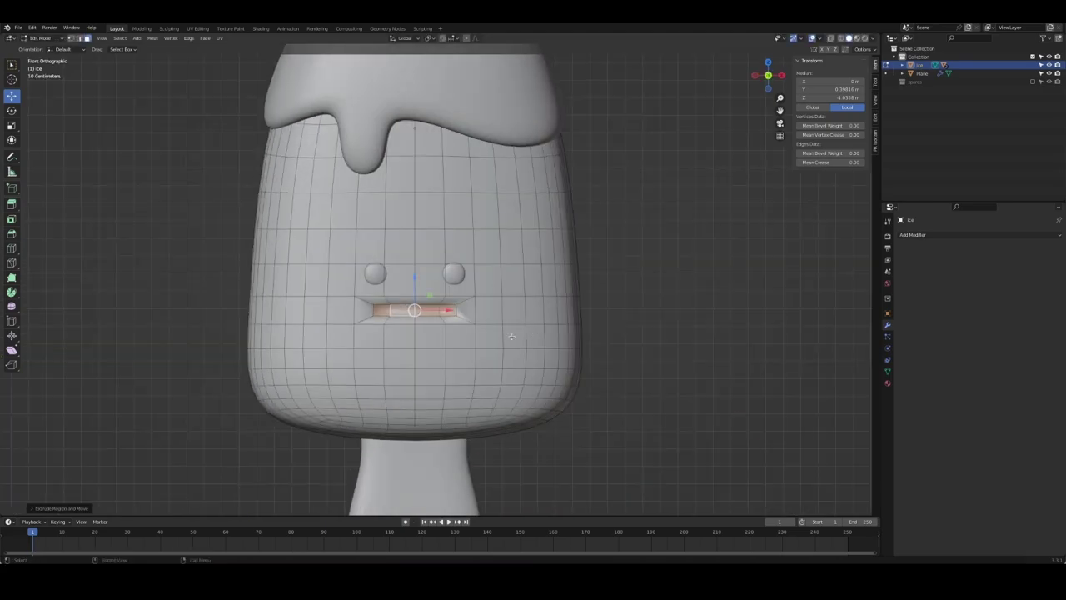
key(alt+z)
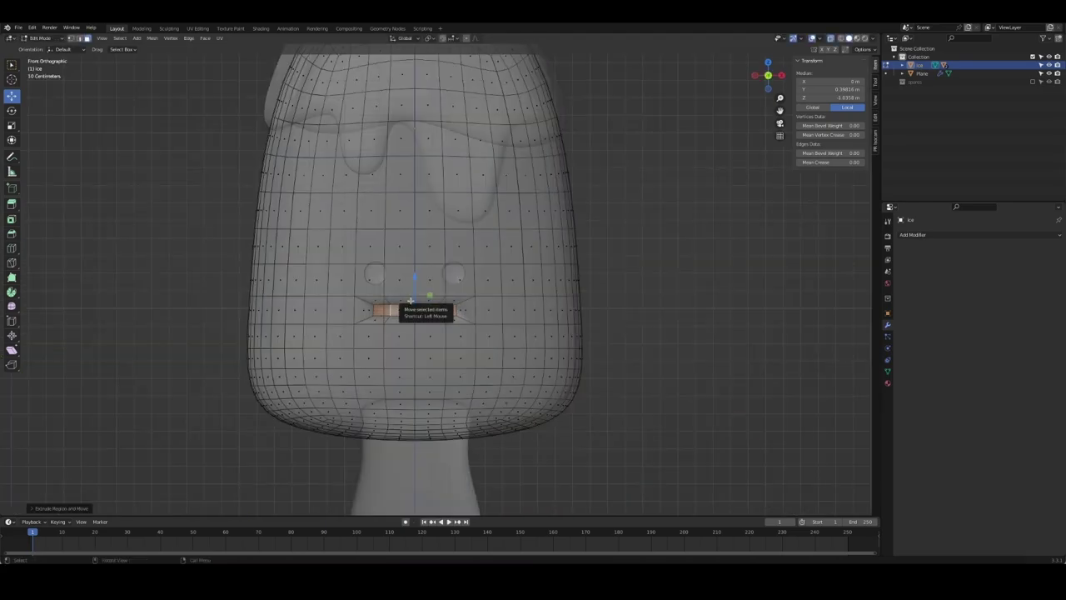
Turn X-ray off and return to editing the ice mesh in front view
key(Tab)
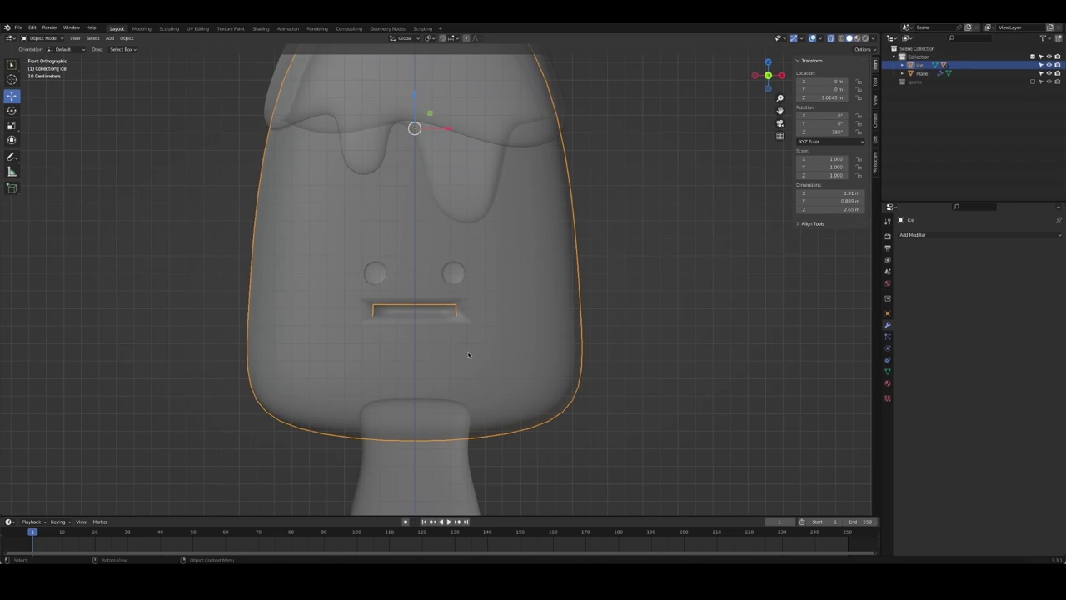
key(alt+z)
key(Tab)
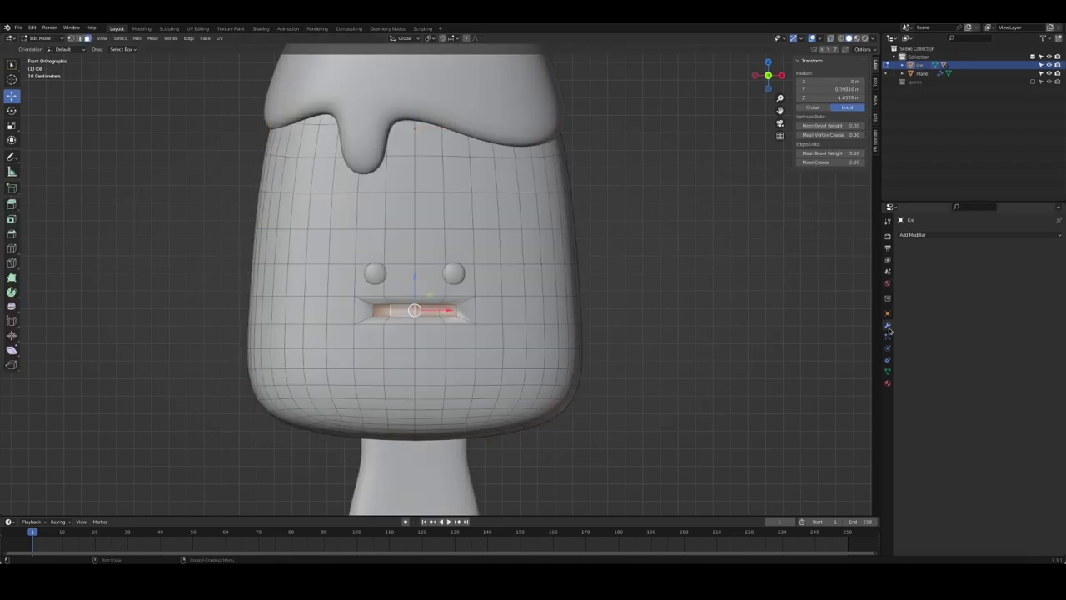
middle_drag(434, 309, 456, 313)
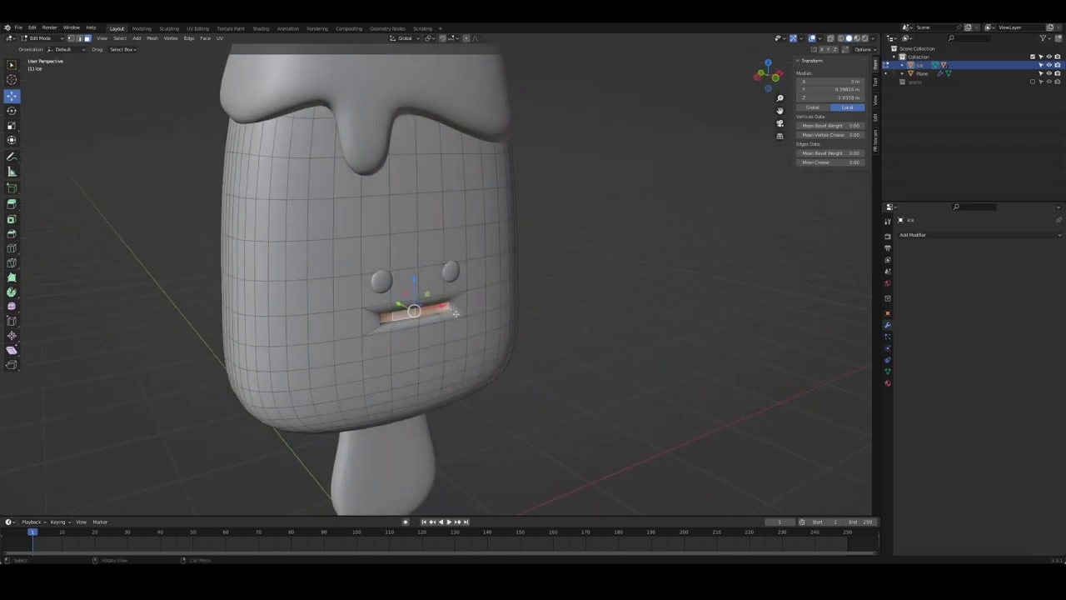
key(KP_1)
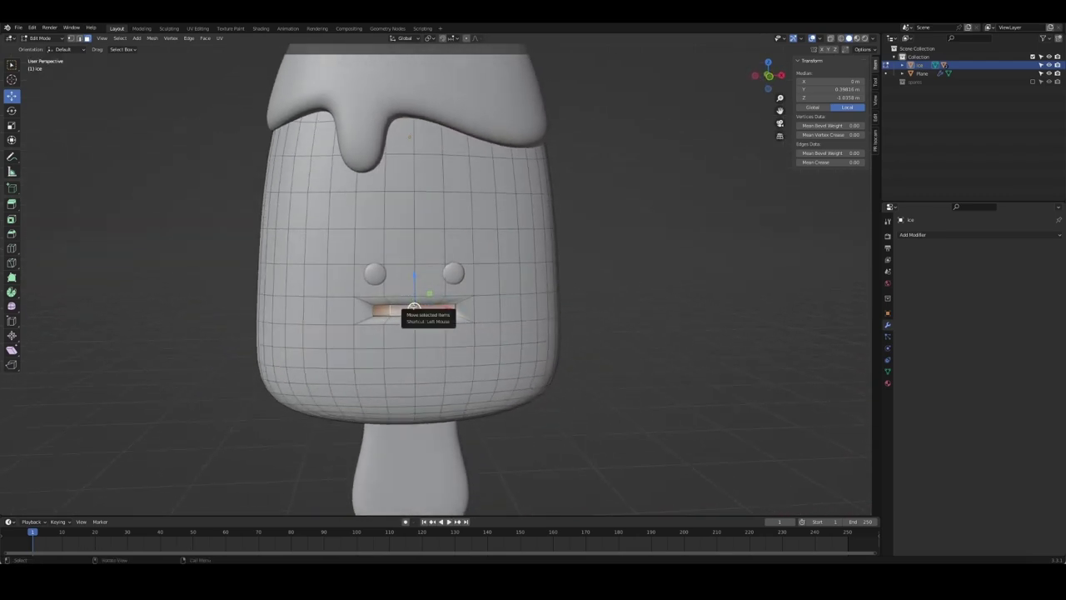
Select the mouth slit loop, move it down slightly and extrude it inward
drag(409, 301, 409, 314)
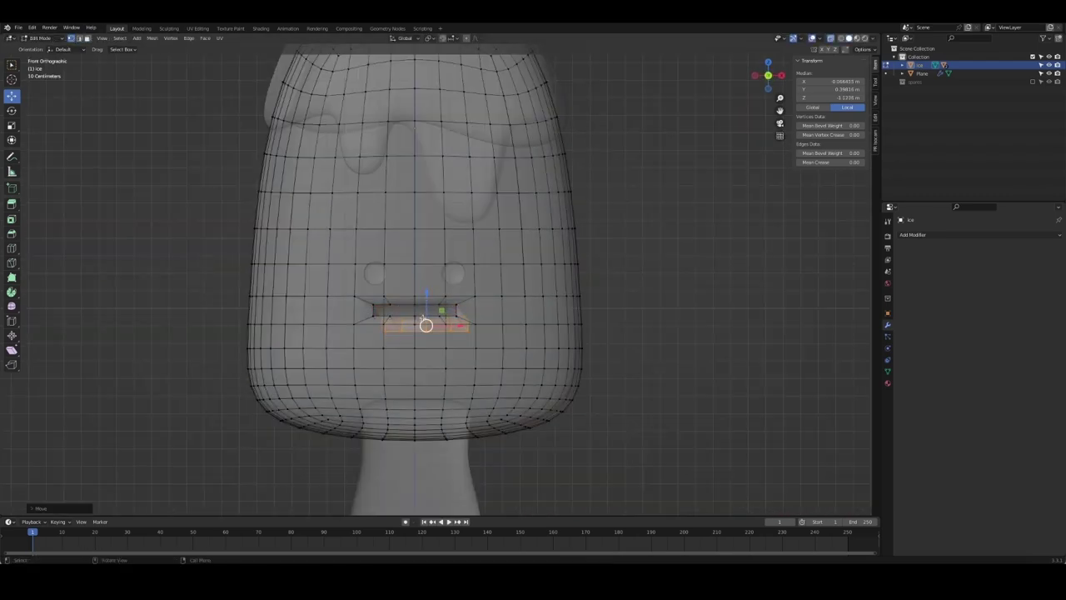
click(405, 322)
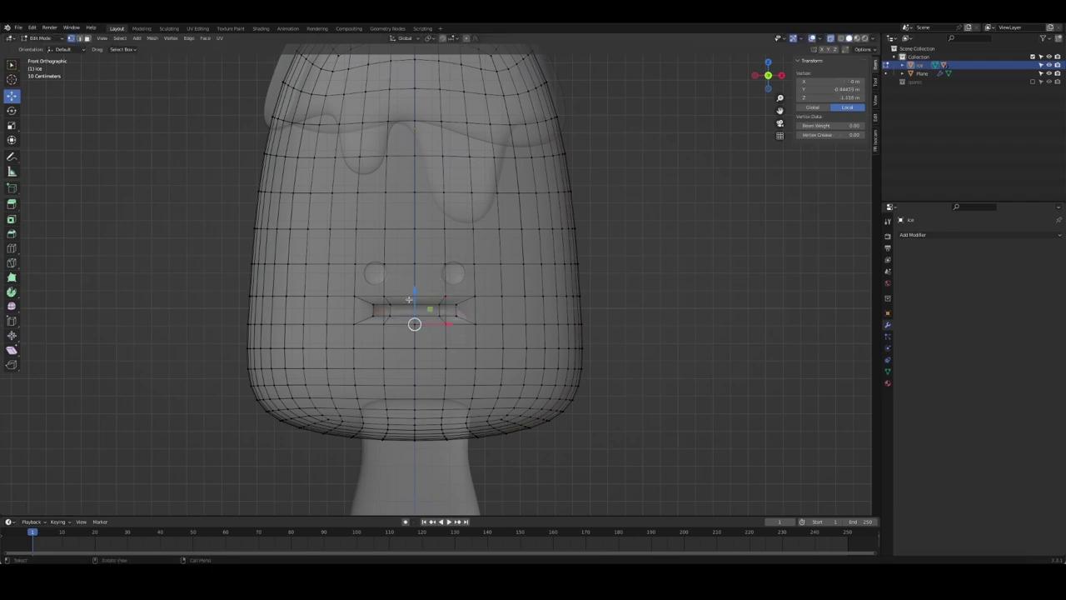
alt+click(401, 306)
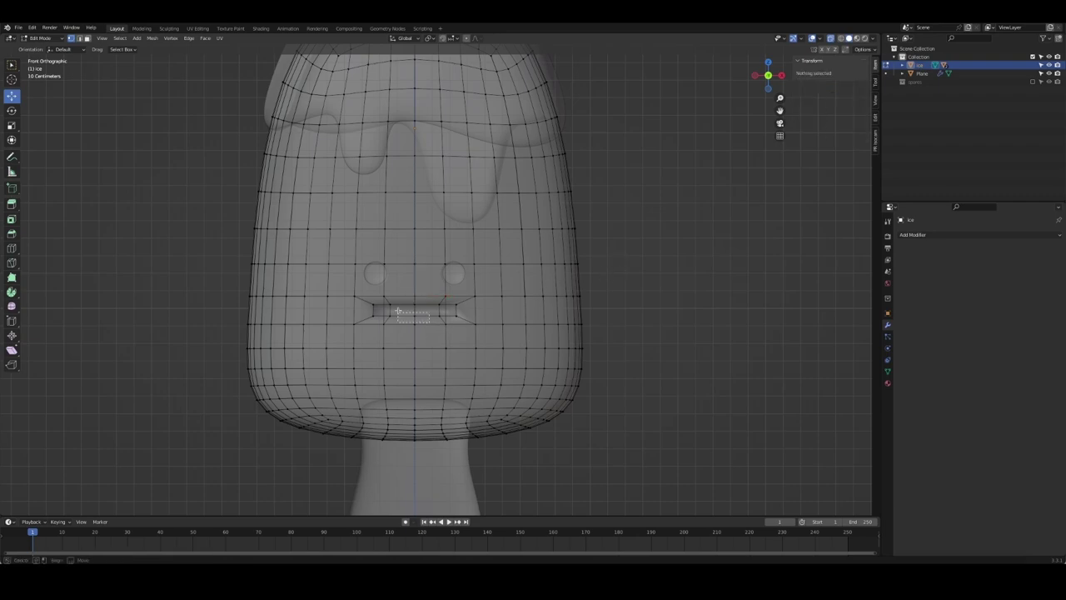
drag(399, 307, 399, 312)
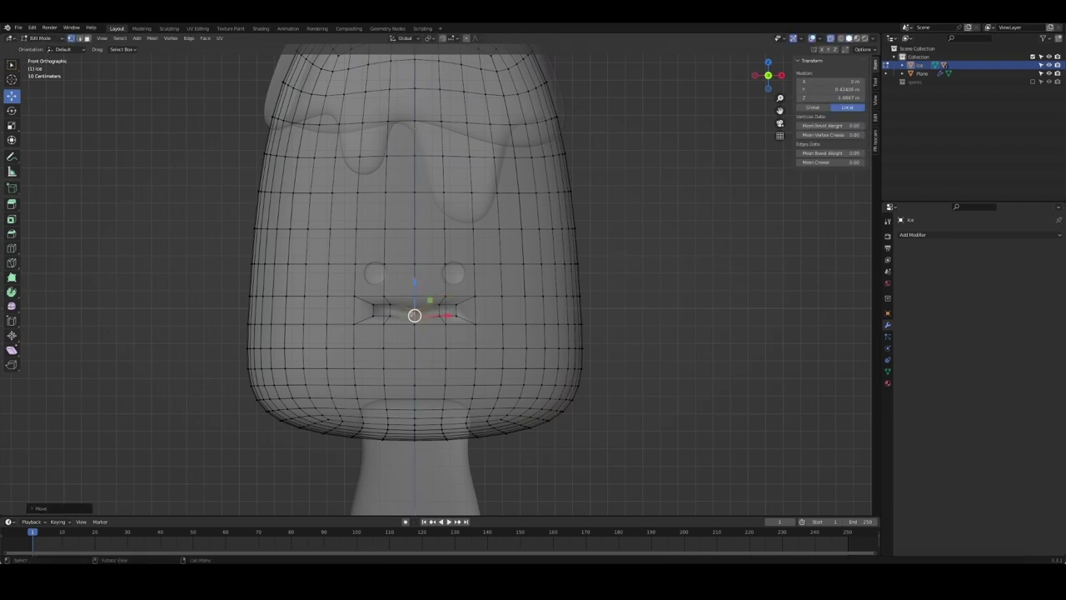
key(e)
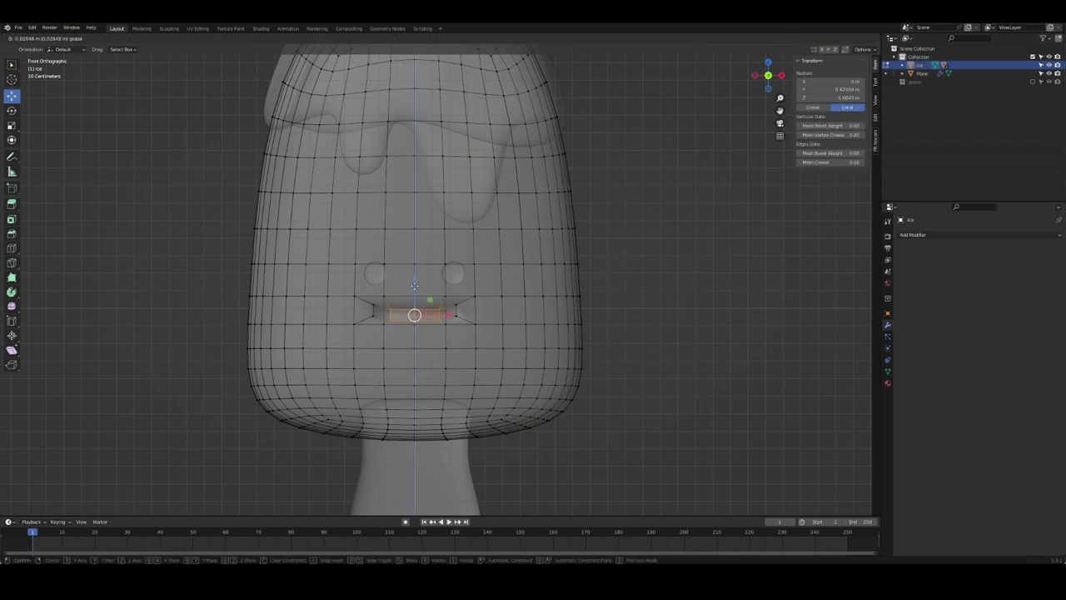
click(414, 286)
mouse_move(595, 302)
middle_down()
mouse_move(657, 309)
mouse_move(552, 347)
mouse_move(418, 358)
mouse_move(521, 325)
mouse_move(544, 334)
middle_up()
Reselect the Ice object in front X-ray view and remove the mouth slit faces
key(Tab)
key(alt+z)
key(alt+z)
key(alt+z)
click(527, 334)
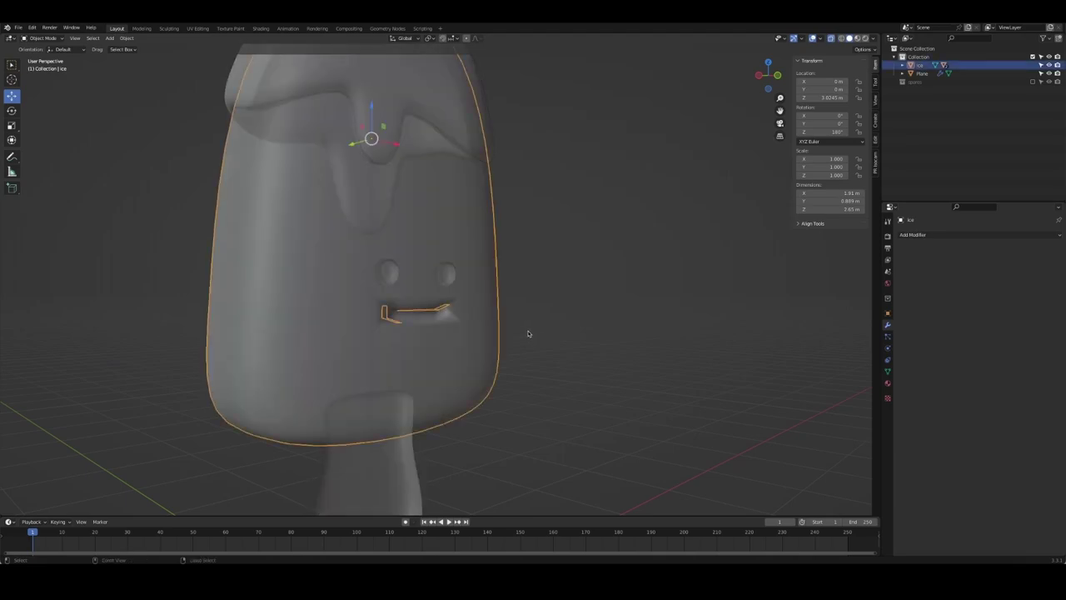
key(Tab)
key(Tab)
key(Tab)
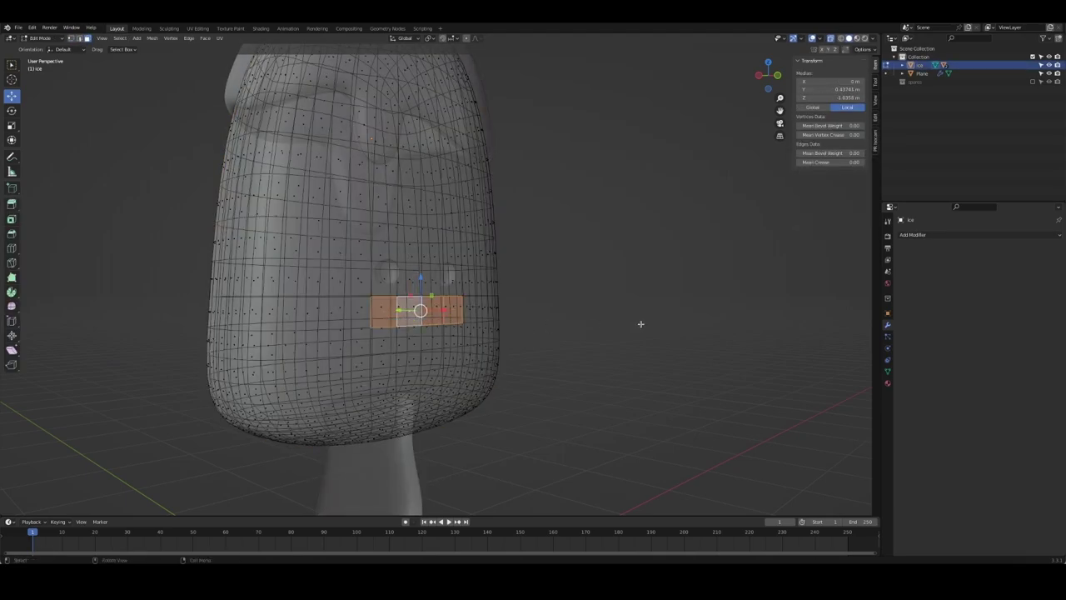
key(KP_1)
key(alt+a)
key(alt+z)
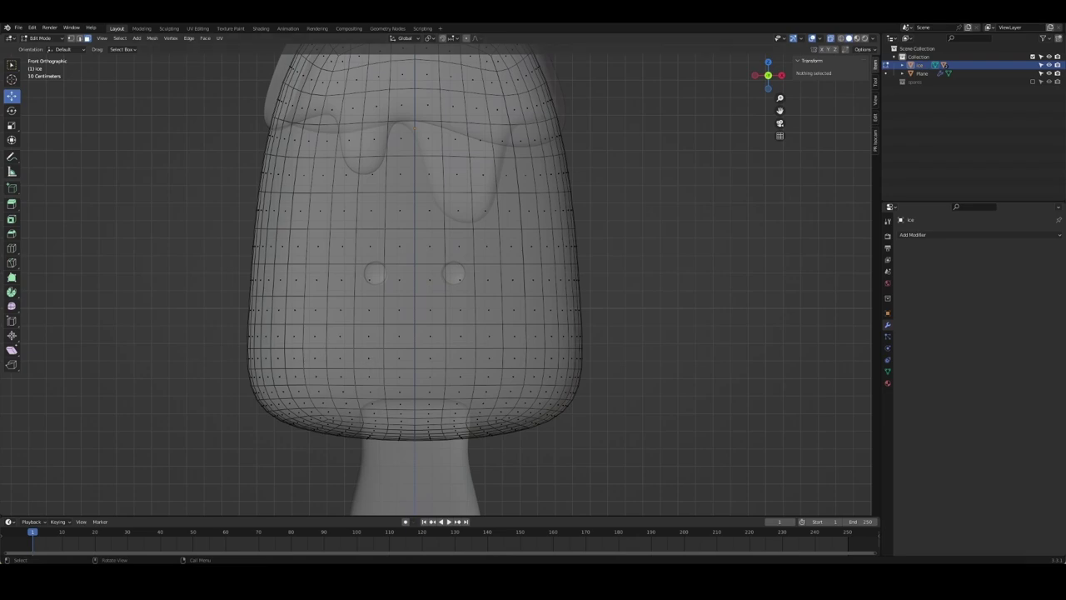
In solid shading, select a 2x2 face block below the eyes and inset it
right_click(920, 65)
key(alt+z)
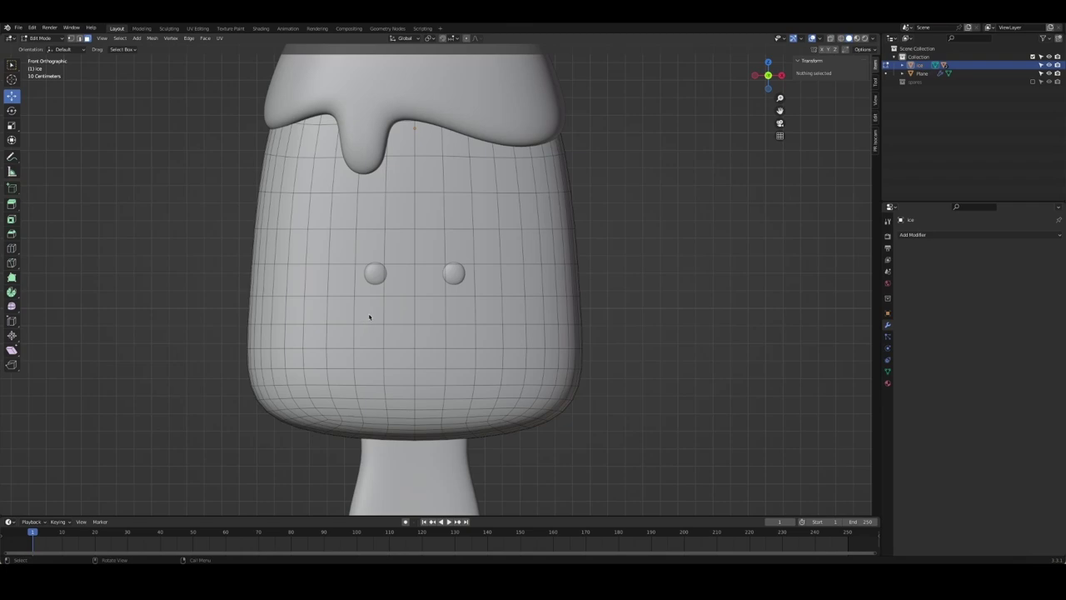
click(369, 306)
click(398, 308)
shift+click(430, 308)
shift+click(430, 333)
shift+click(399, 333)
key(i)
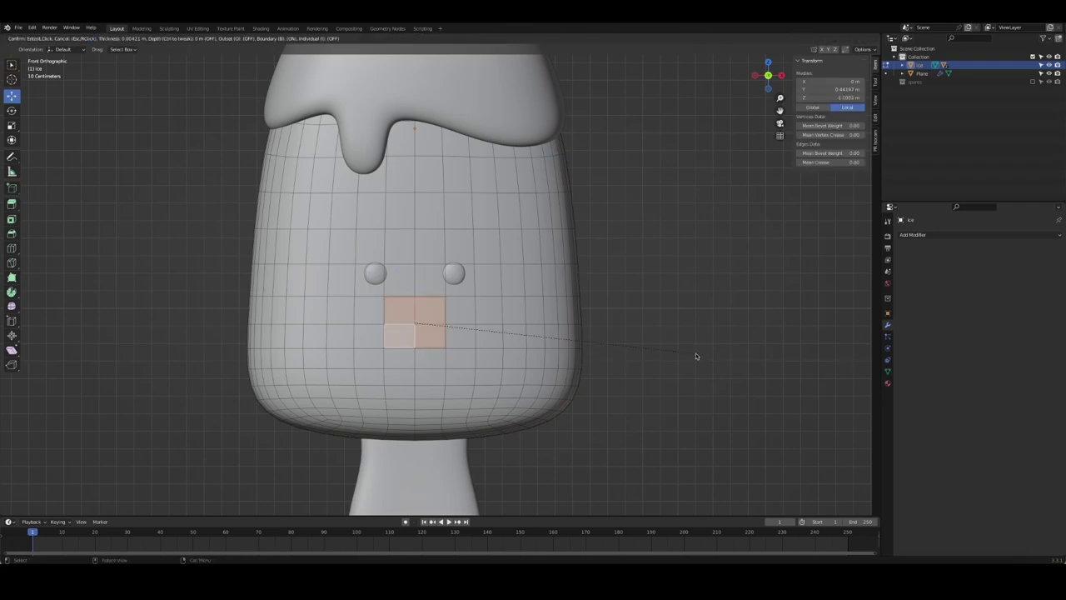
click(671, 358)
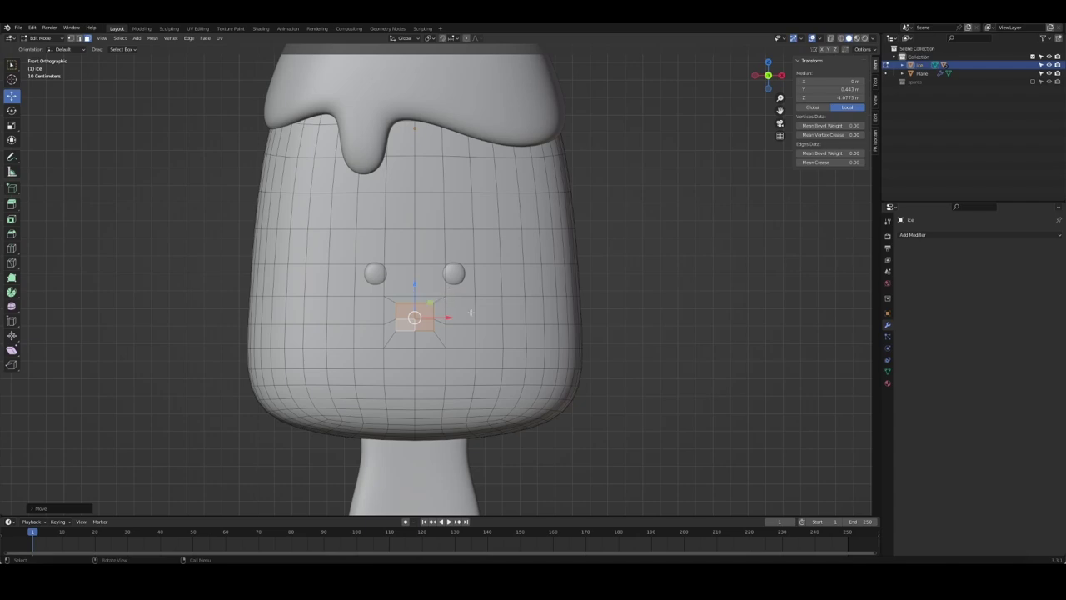
Move the inset mouth face inward to sink the mouth
middle_drag(414, 285, 511, 339)
key(g)
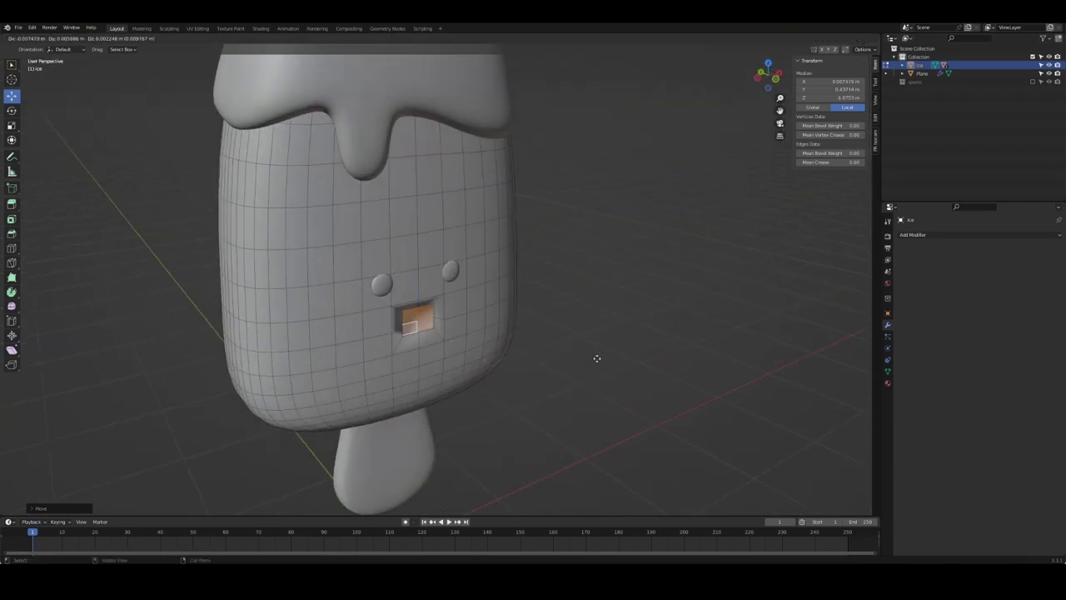
click(597, 358)
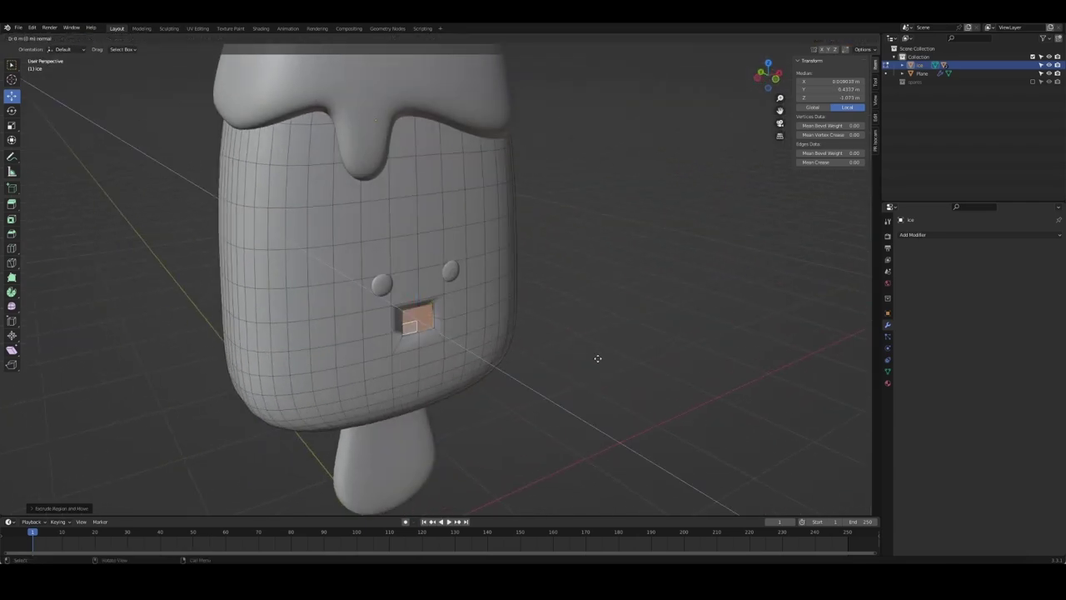
mouse_move(598, 358)
middle_down()
mouse_move(619, 376)
mouse_move(493, 353)
middle_up()
Apply Shade Smooth to the ice object in Object Mode
key(Tab)
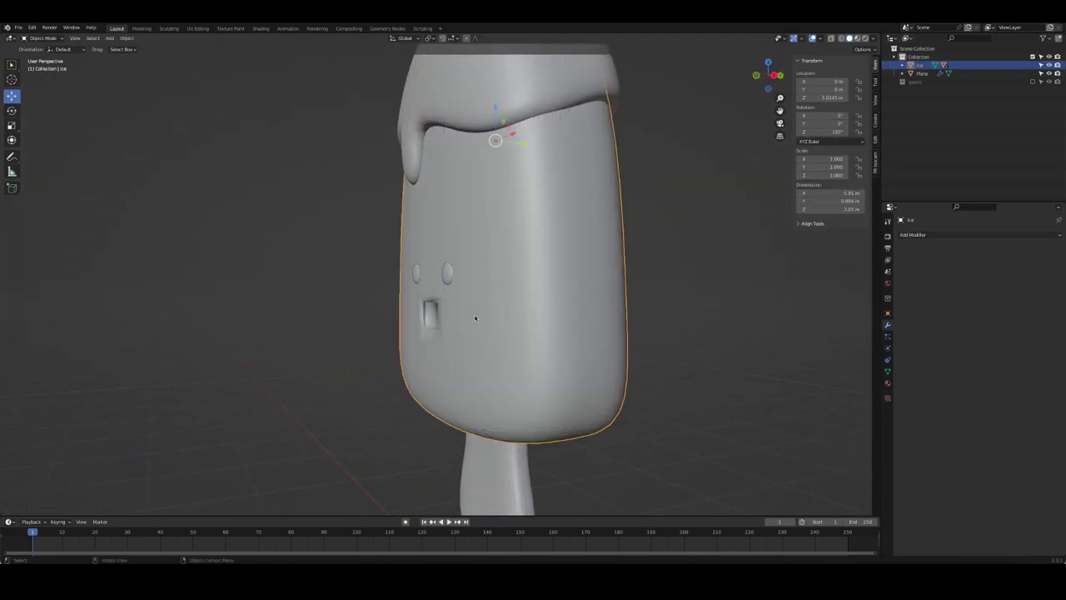
right_click(450, 315)
click(450, 316)
middle_drag(352, 319, 491, 335)
key(Tab)
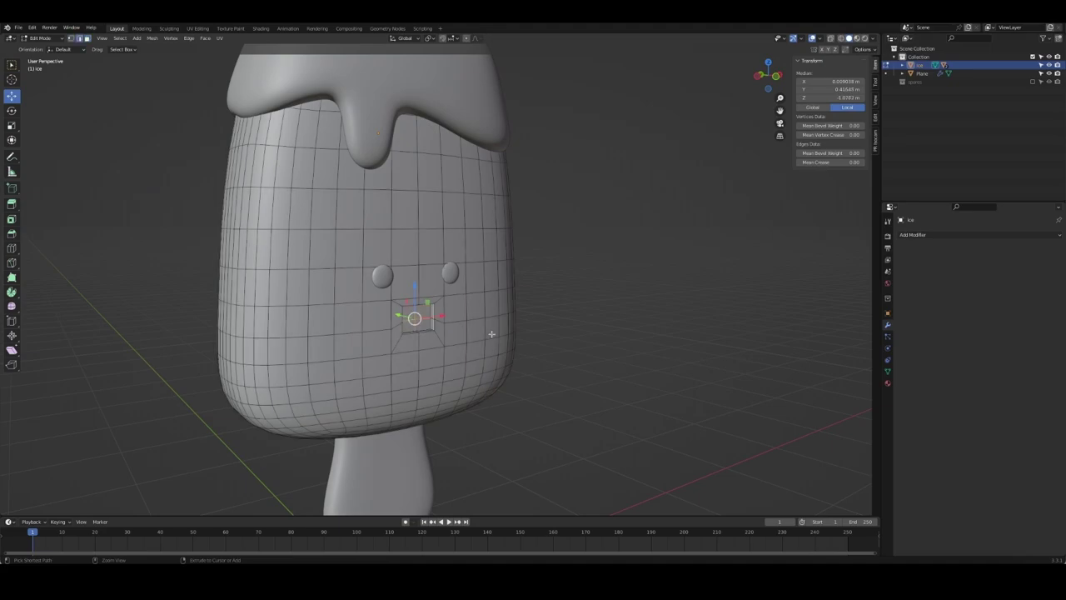
key(Tab)
Add level 2 subdivision to the ice, then step back and grow the mouth face selection
key(ctrl+2)
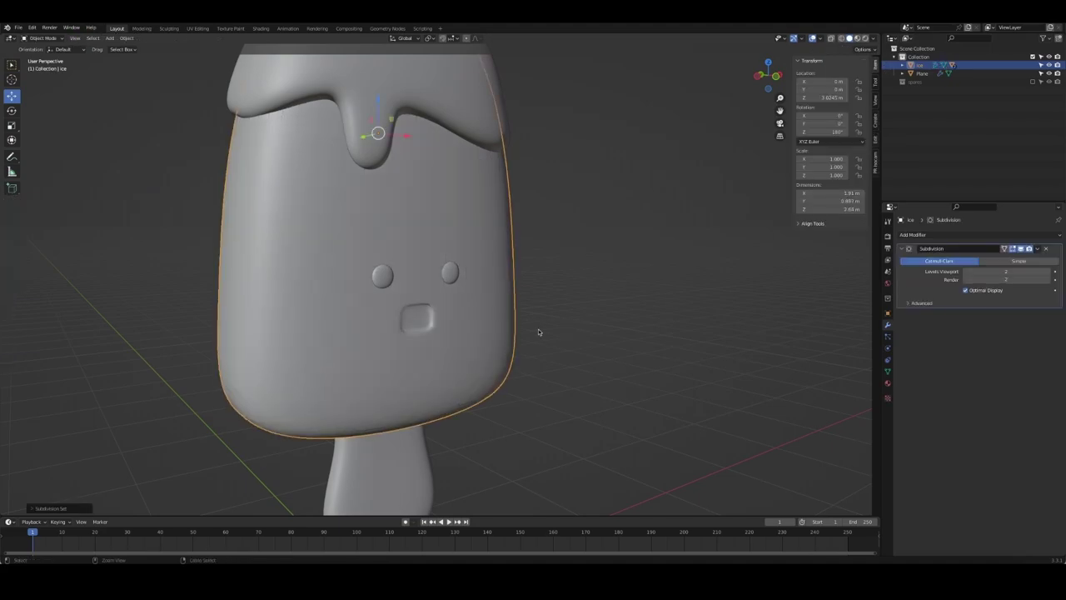
mouse_move(538, 331)
middle_down()
mouse_move(394, 338)
mouse_move(437, 364)
middle_up()
key(Tab)
scroll(394, 338, up, 3)
key(KP_1)
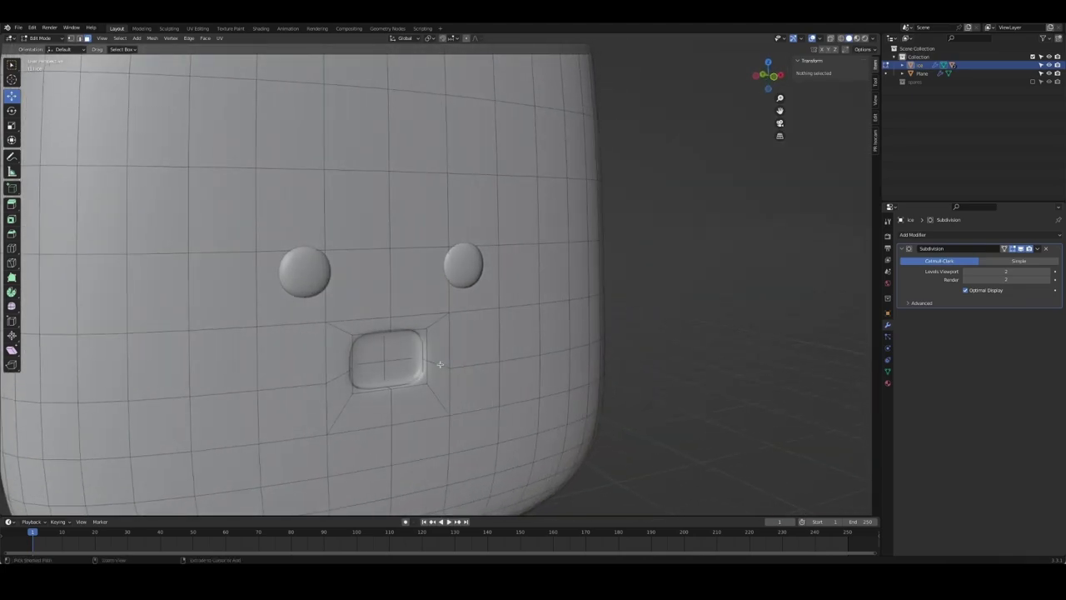
key(Tab)
key(ctrl+a)
key(Tab)
key(ctrl+KP_Add)
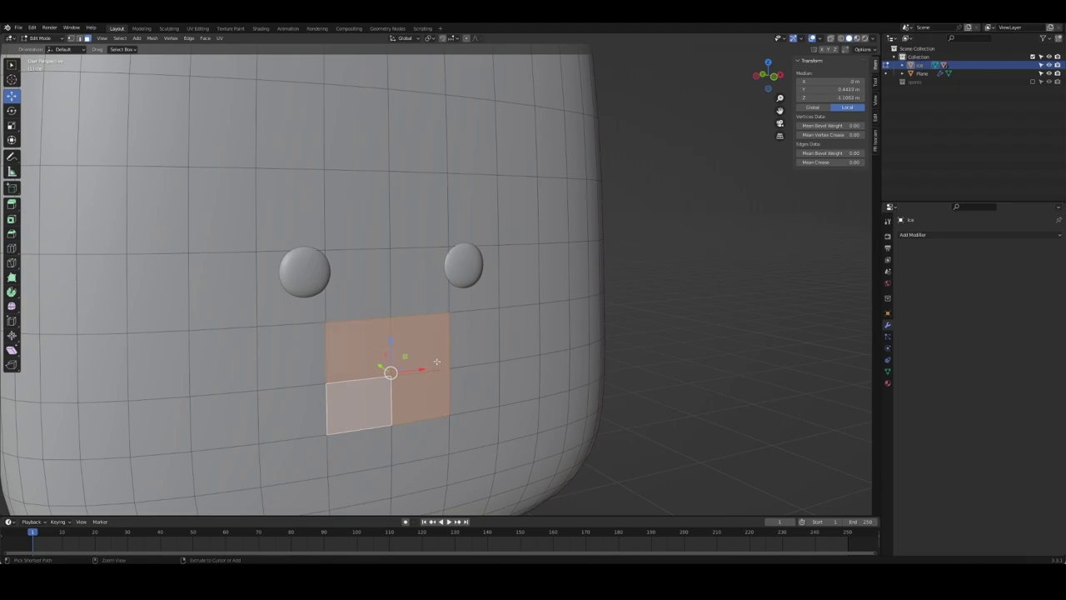
Inset the mouth face block, nudge it up slightly and extrude it
key(i)
click(631, 364)
key(KP_1)
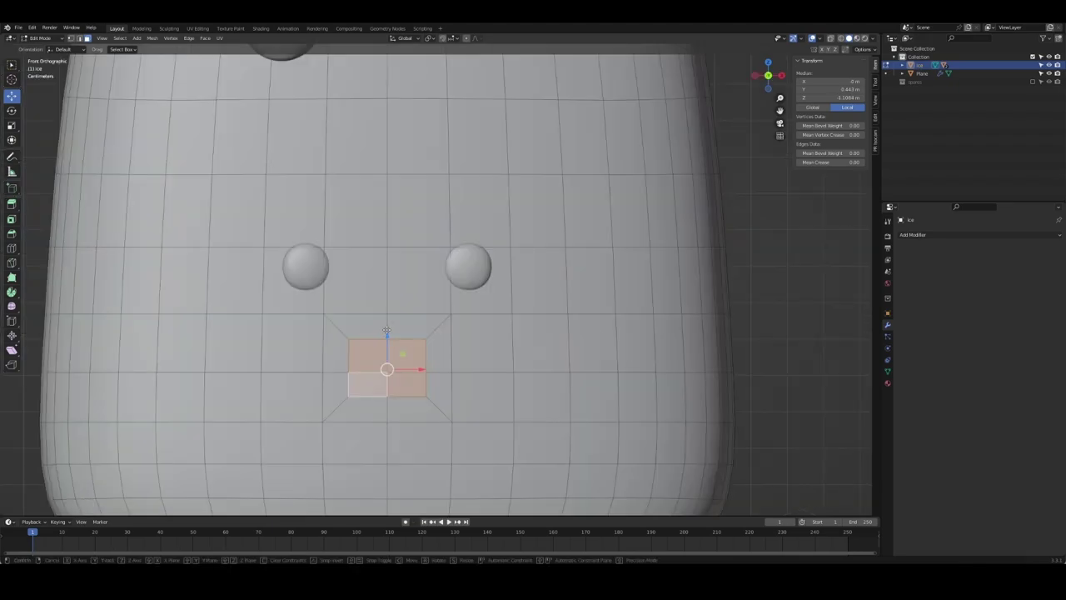
drag(423, 354, 423, 339)
middle_drag(388, 378, 441, 362)
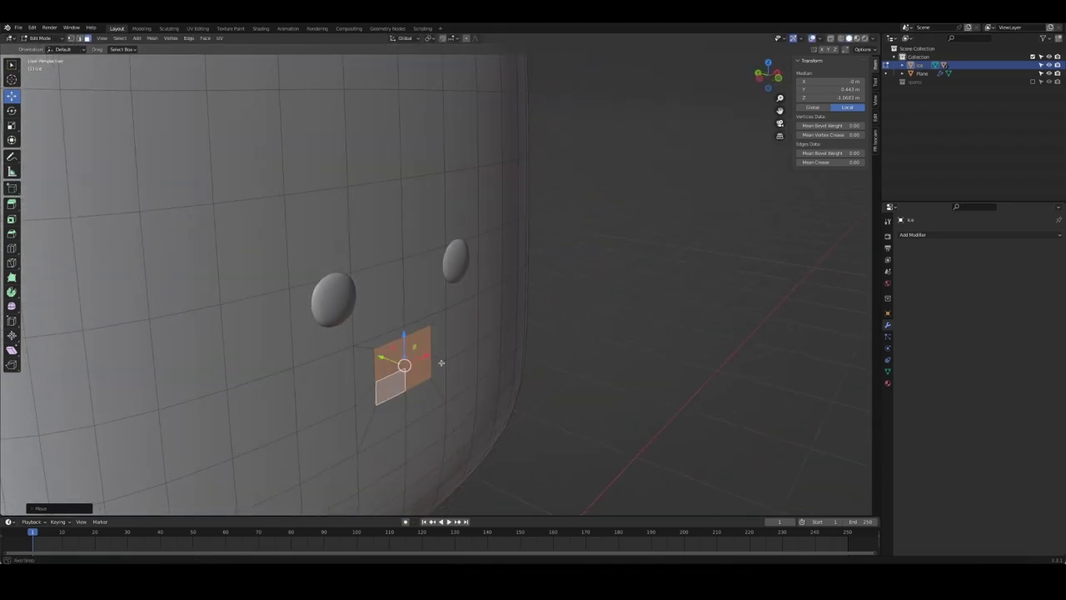
key(e)
click(667, 411)
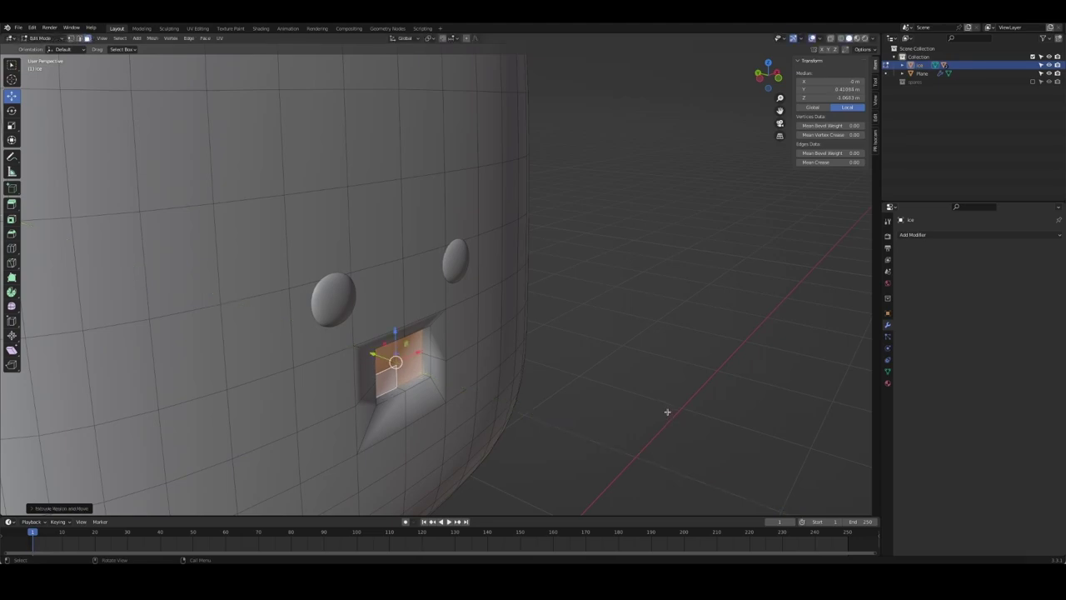
Push the extruded mouth face into the ice along Y and re-add subdivision smoothing
key(g)
key(y)
click(664, 409)
middle_drag(663, 409, 594, 400)
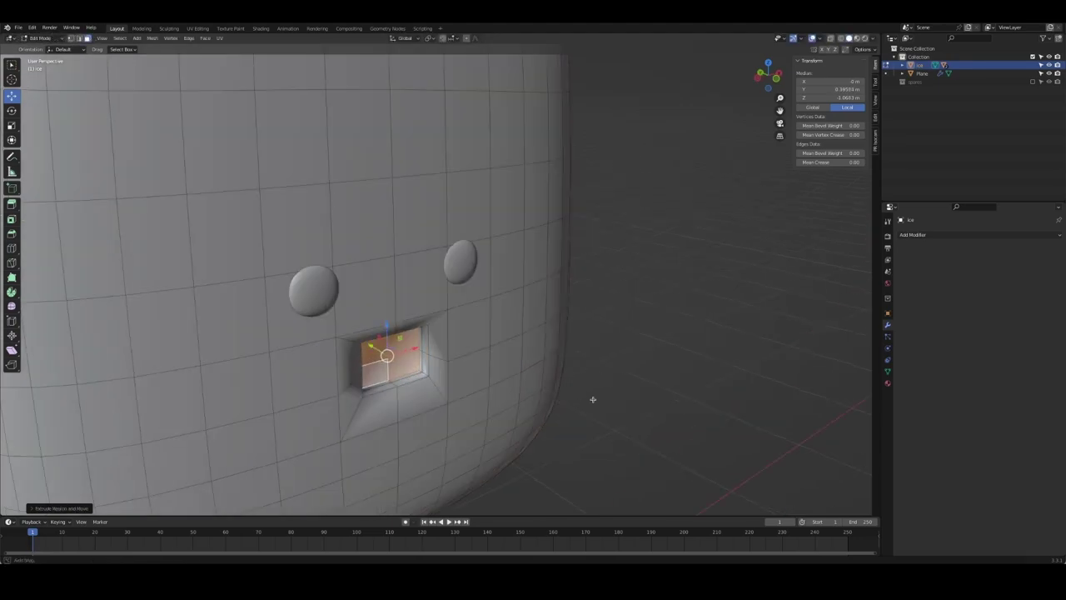
key(Tab)
key(ctrl+2)
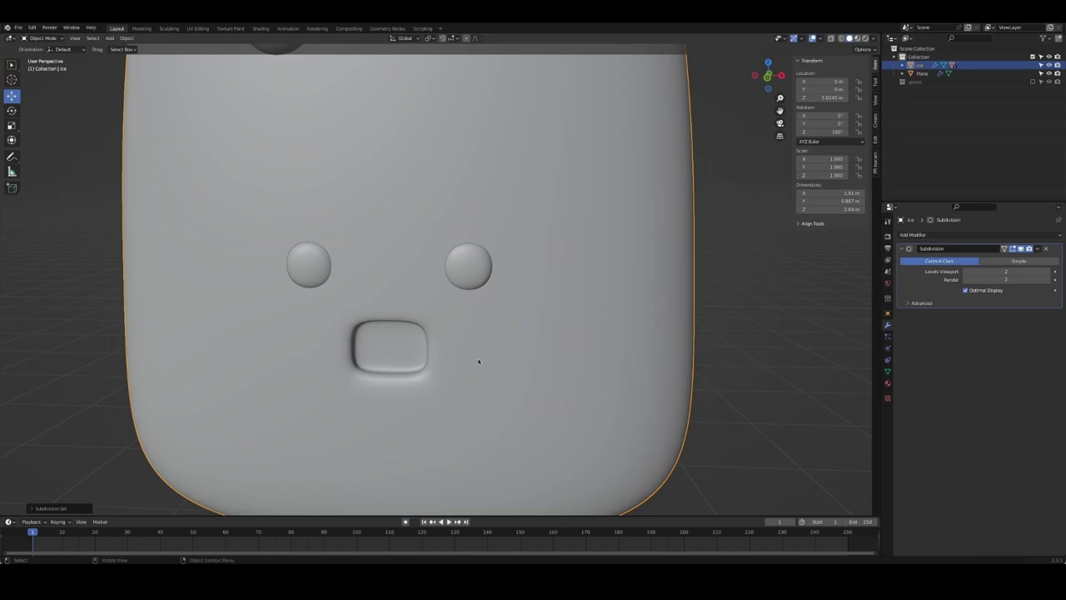
key(Tab)
In X-ray vertex mode, raise the edge loop below the mouth vertically
middle_drag(483, 361, 425, 361)
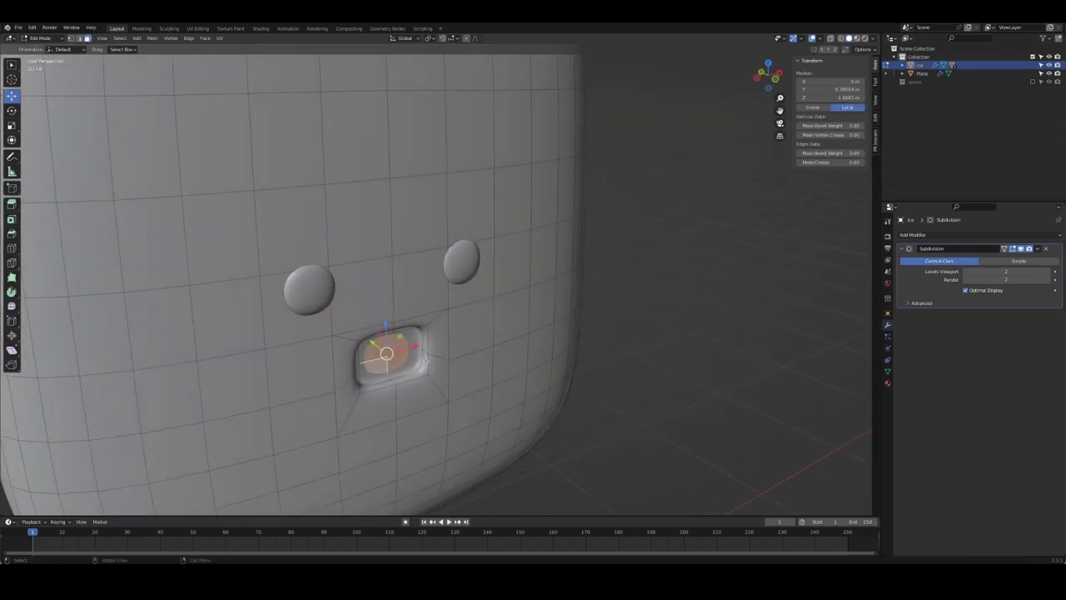
key(KP_1)
click(387, 384)
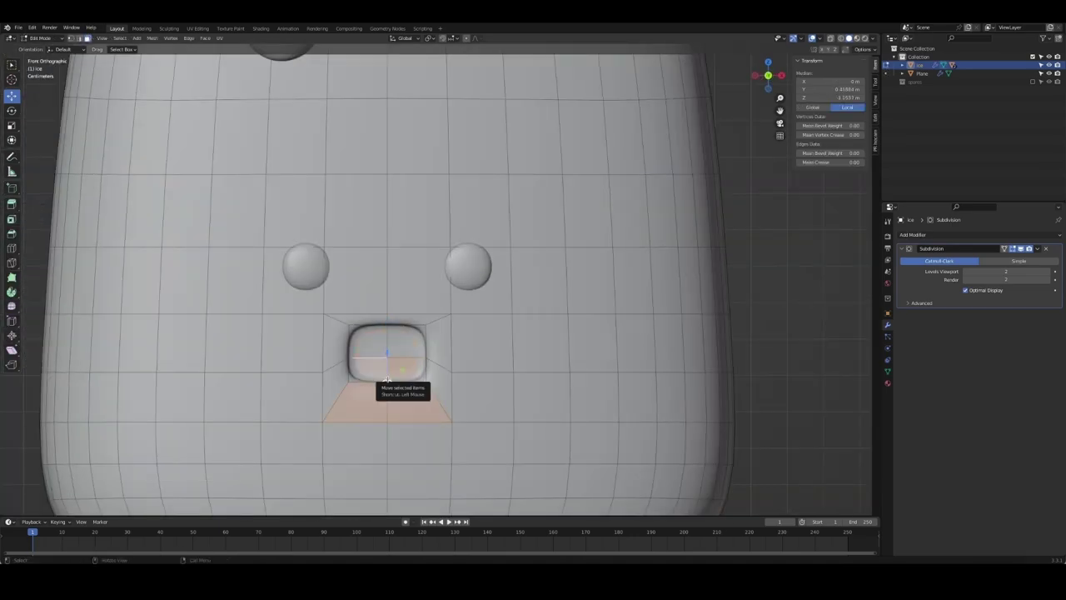
key(alt+z)
key(1)
click(386, 381)
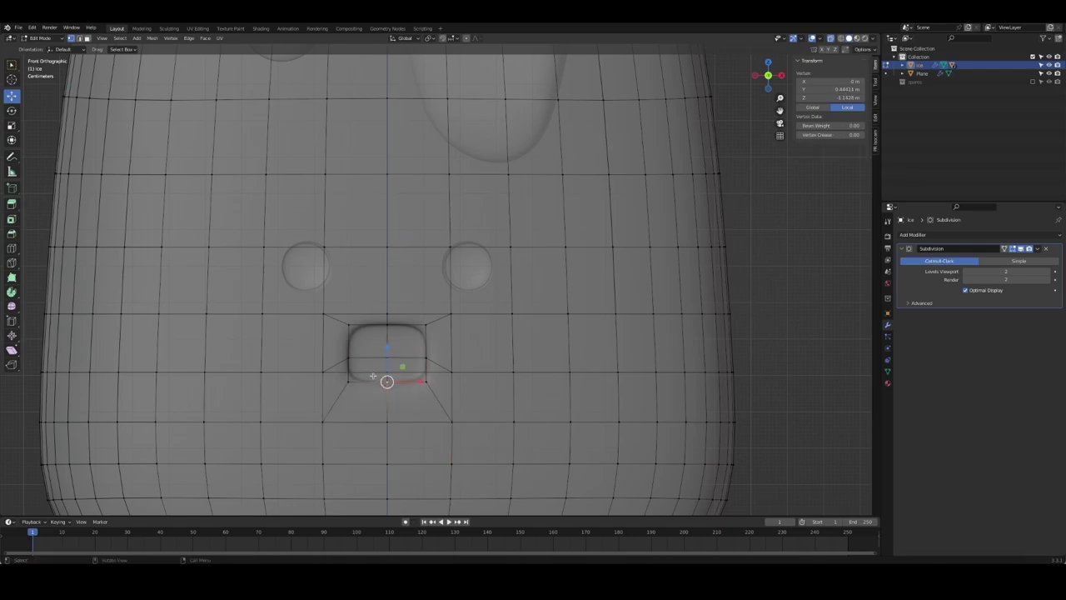
alt+click(373, 376)
key(g)
key(z)
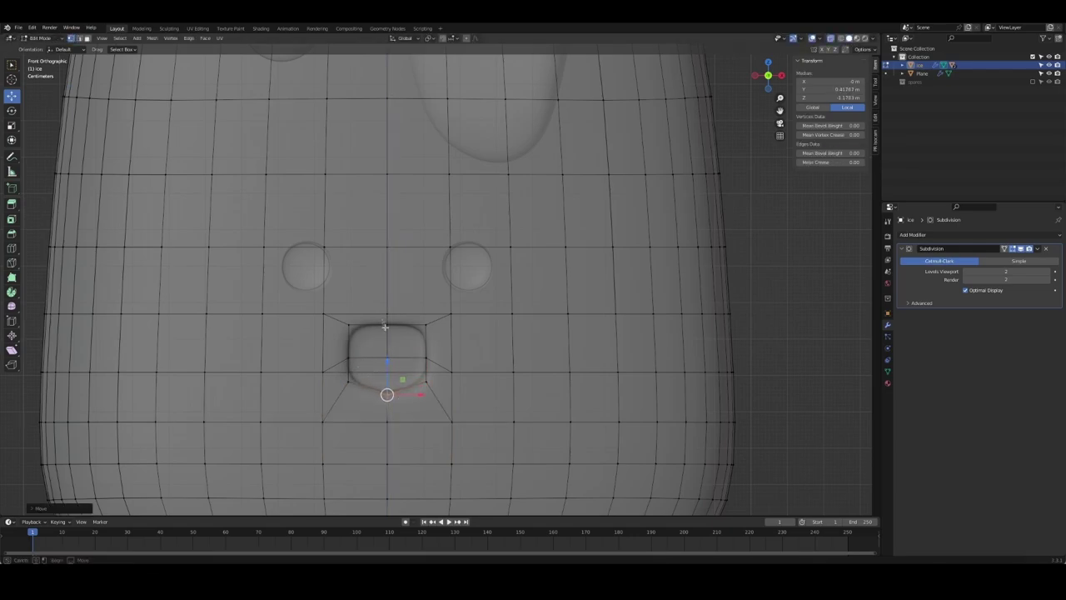
click(386, 306)
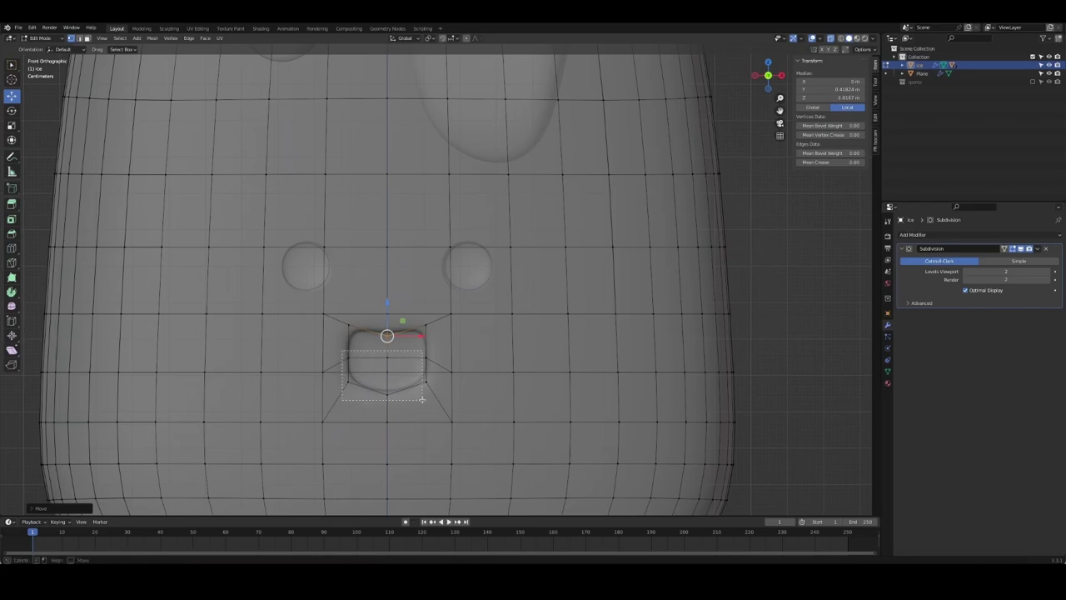
Grow the mouth selection, move it slightly, then adjust which mouth vertices are selected
key(ctrl+KP_Add)
mouse_move(341, 378)
middle_down()
mouse_move(480, 405)
mouse_move(538, 291)
middle_up()
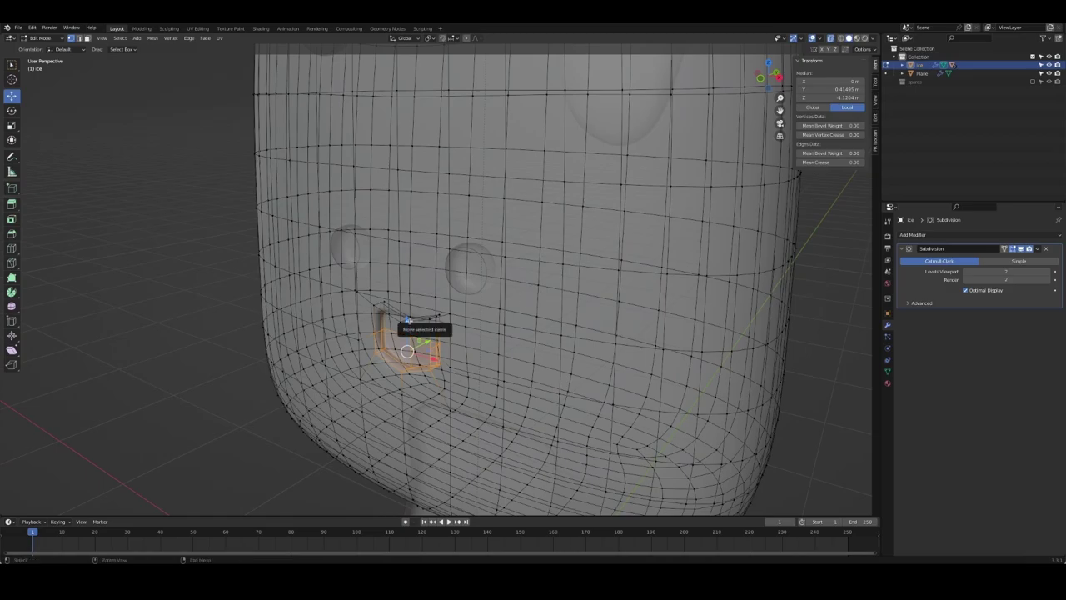
key(KP_1)
key(g)
click(389, 328)
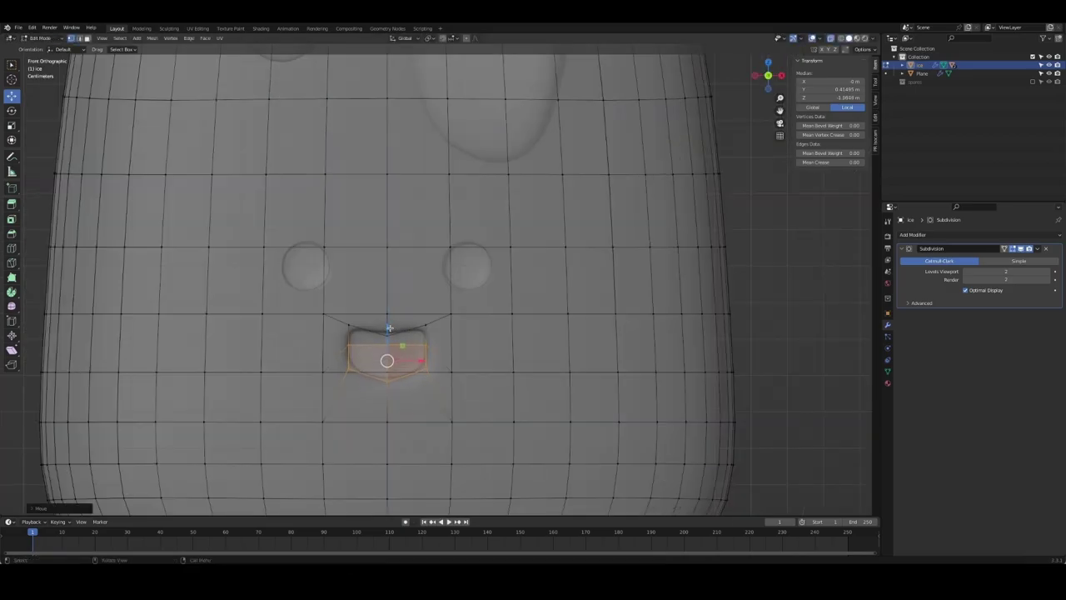
click(426, 359)
middle_drag(426, 359, 492, 373)
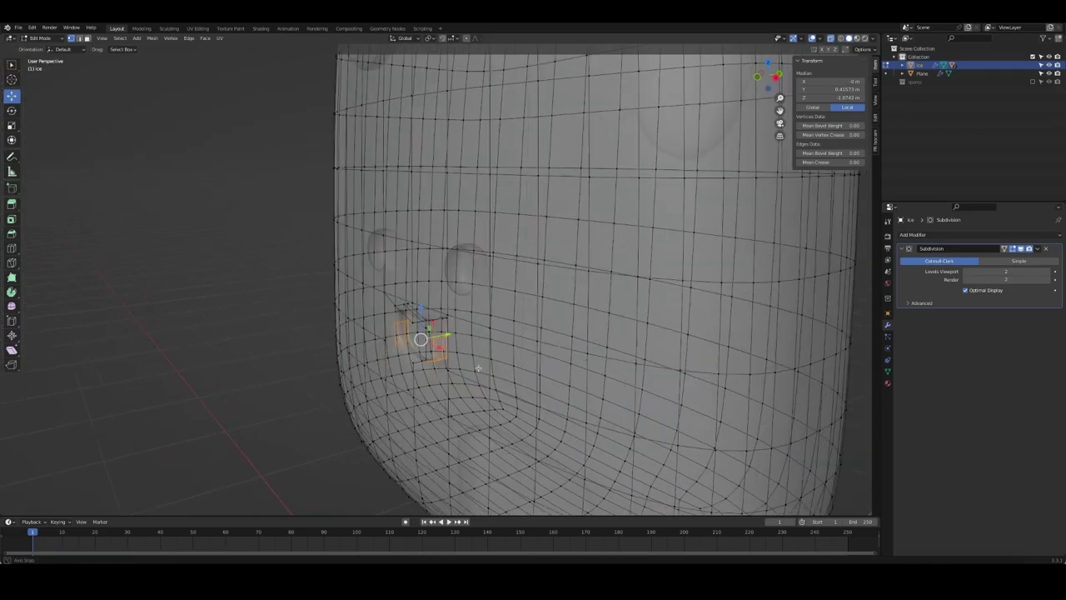
middle_drag(421, 350, 525, 366)
key(KP_1)
shift+click(358, 341)
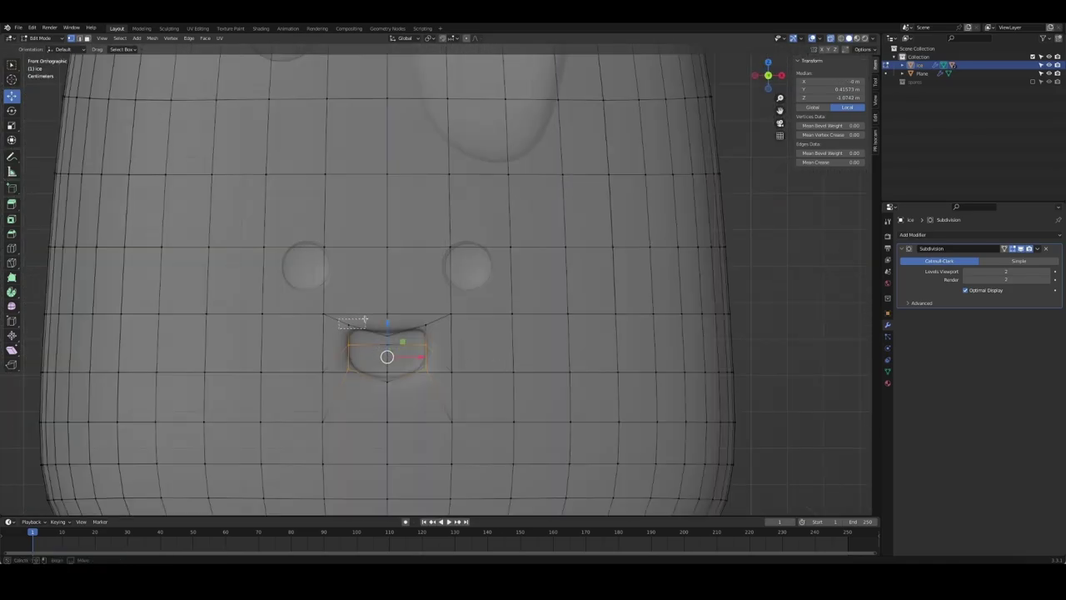
Scale the mouth and its corner vertices wider along X
key(s)
key(x)
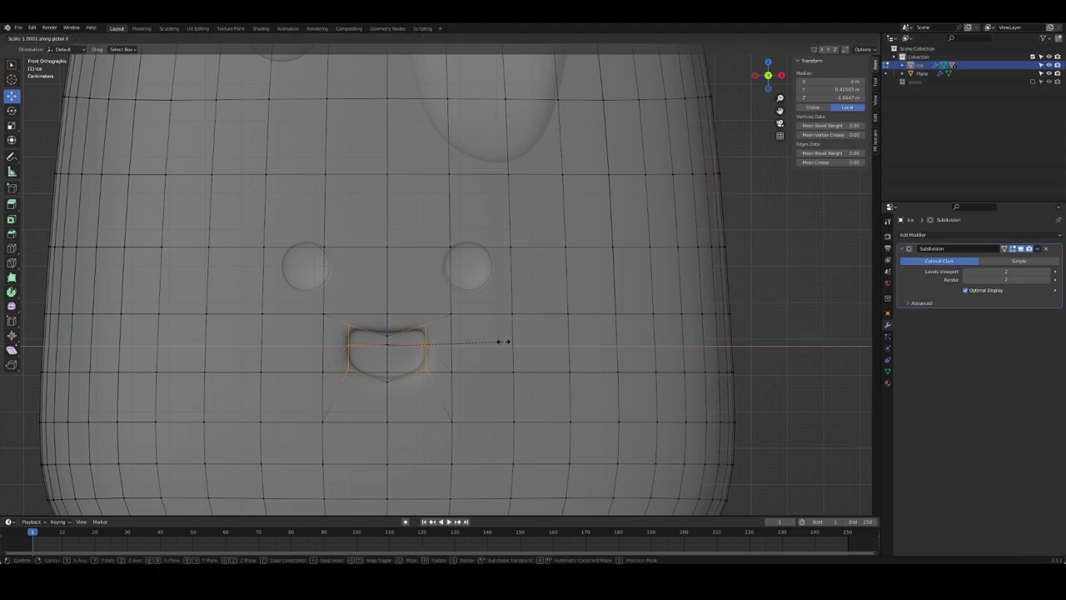
click(523, 345)
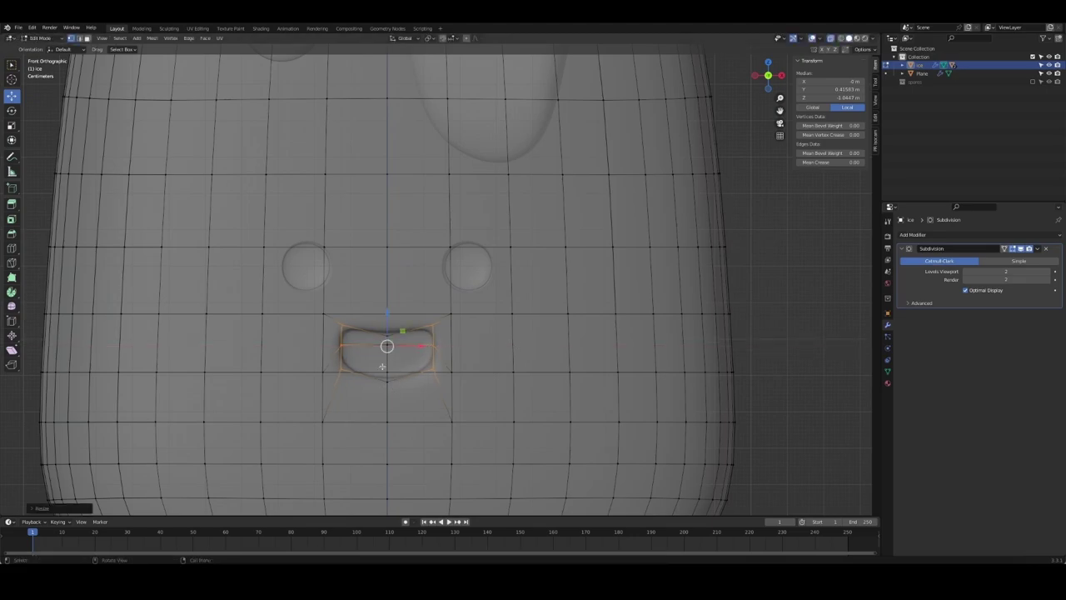
click(355, 361)
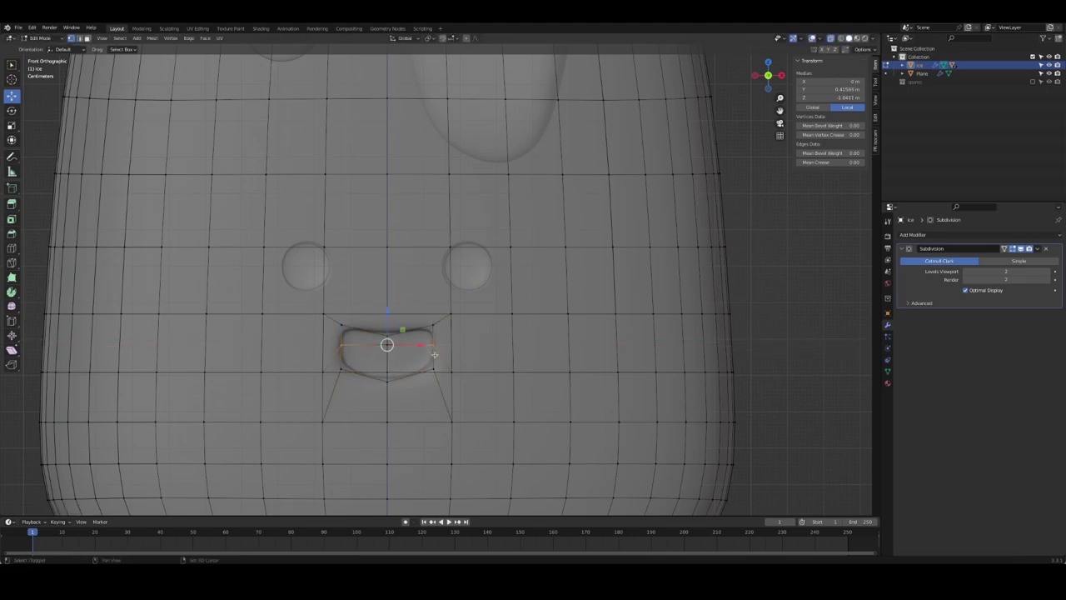
key(s)
key(x)
click(490, 359)
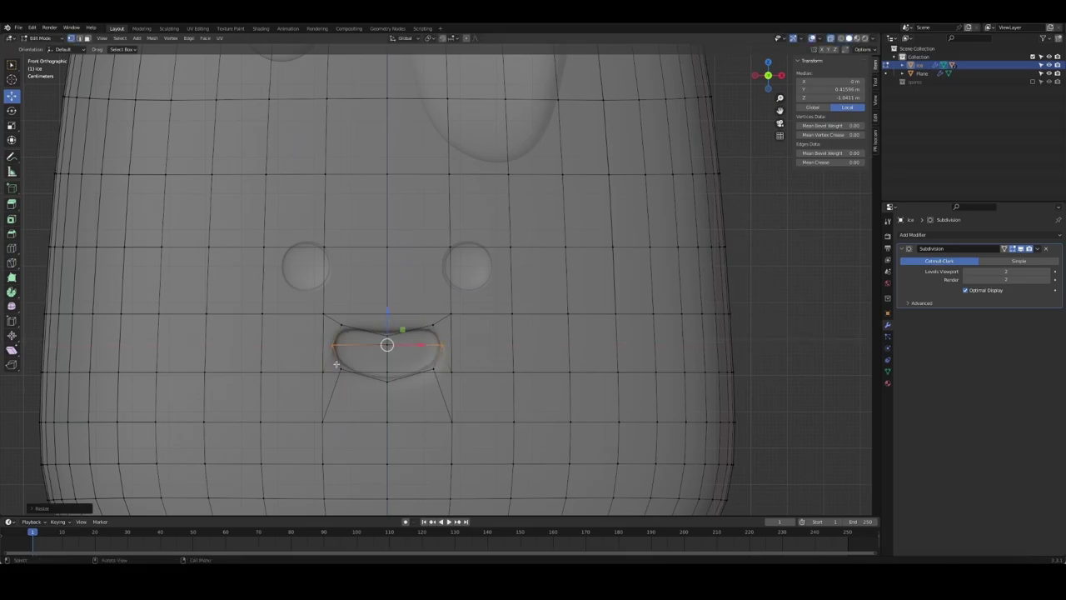
Raise the mouth's centre vertices along Z to curve the smile
click(386, 364)
key(g)
key(z)
click(386, 330)
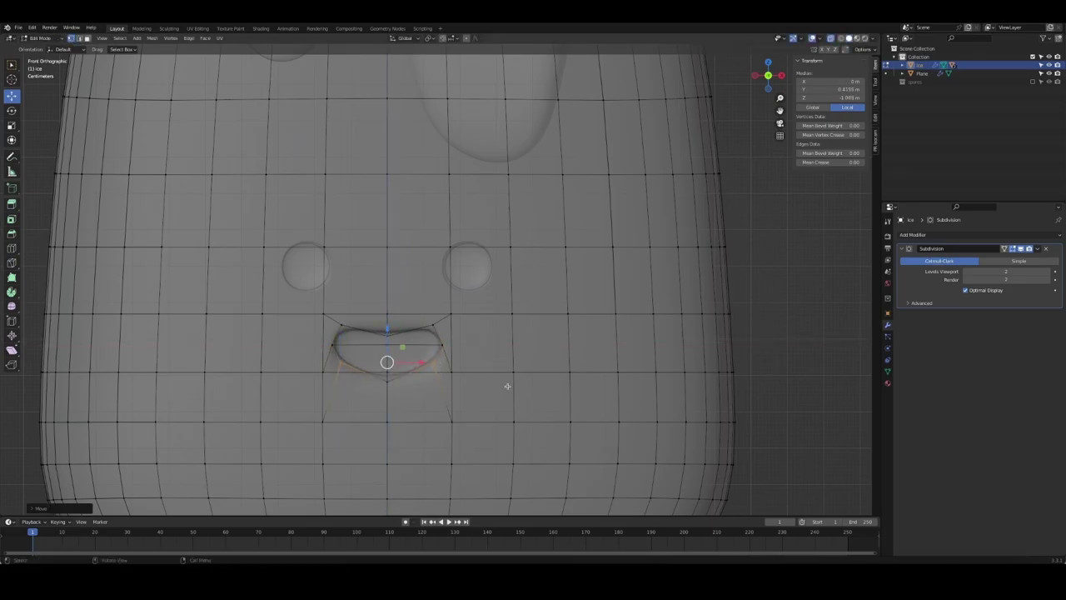
middle_drag(508, 386, 510, 387)
key(alt+z)
key(alt+z)
middle_drag(438, 374, 390, 391)
key(KP_1)
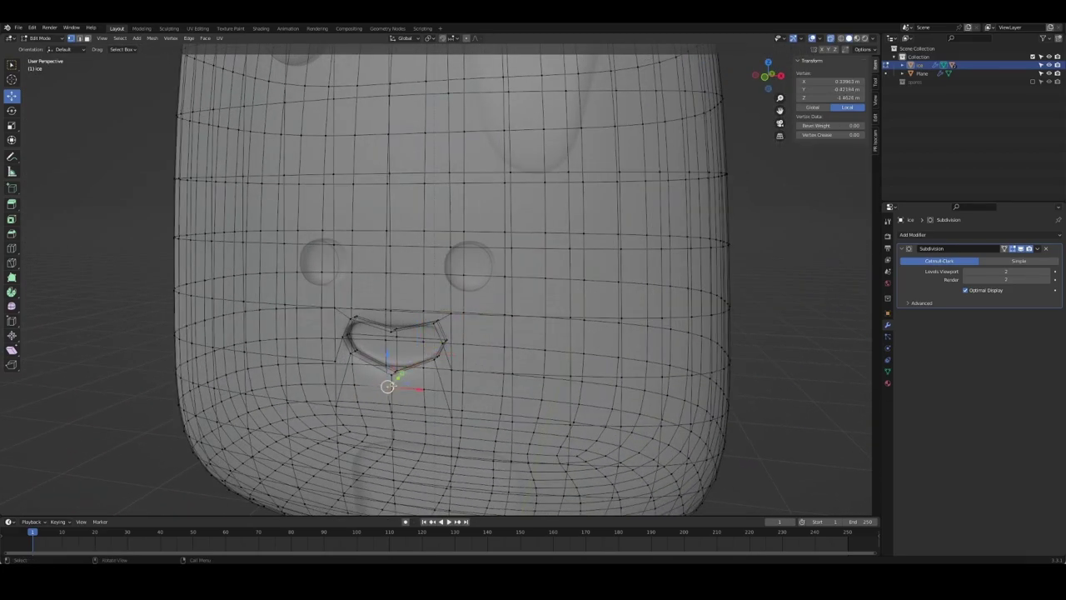
Lift two edge loops around the mouth along Z to raise the corners, then exit Edit Mode
click(386, 374)
key(KP_5)
alt+click(426, 381)
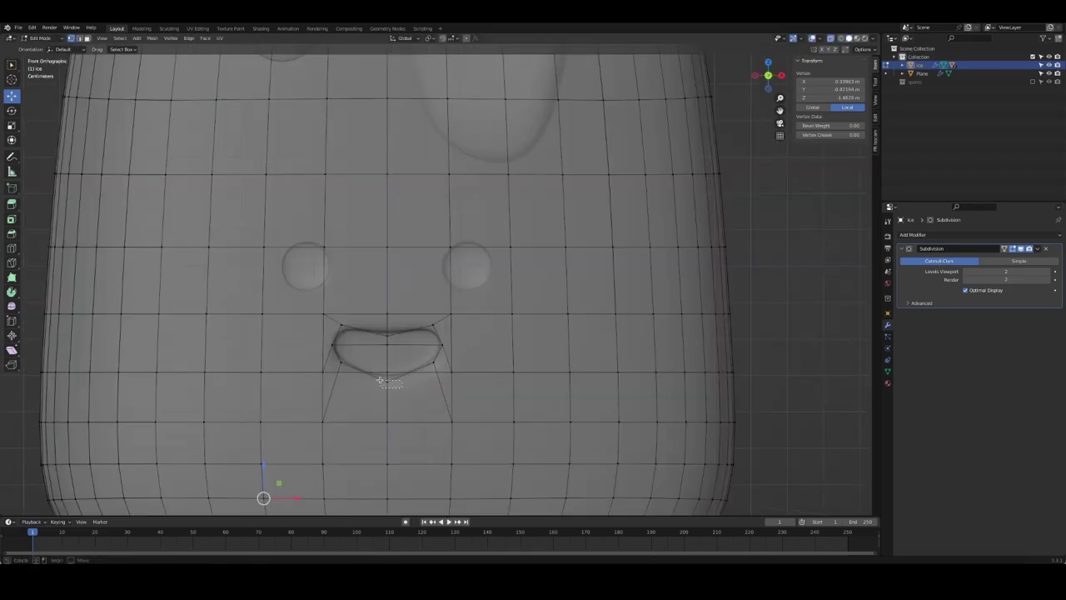
key(g)
key(z)
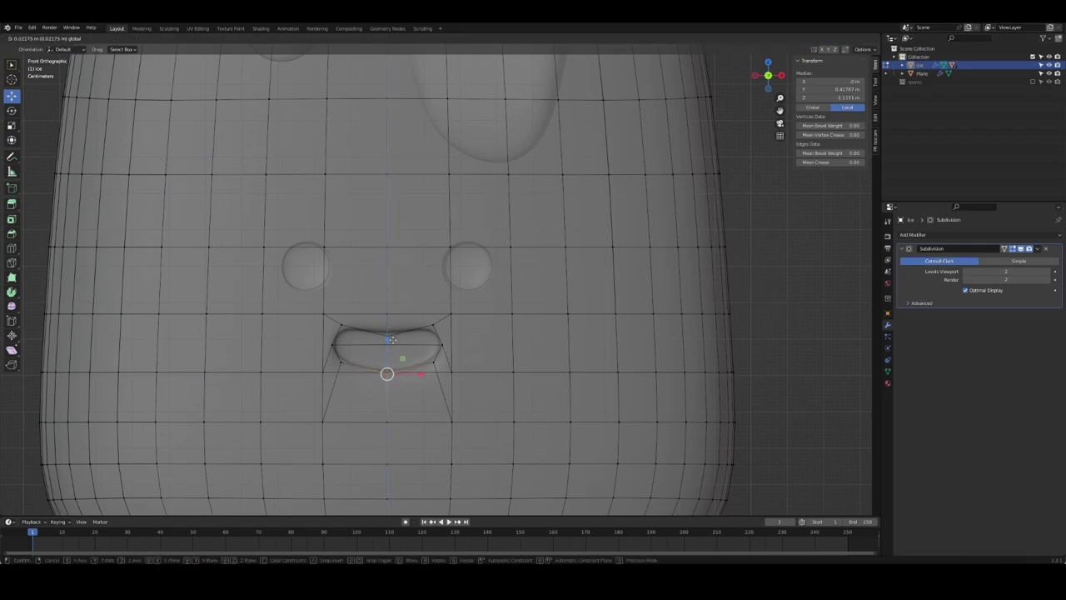
click(391, 309)
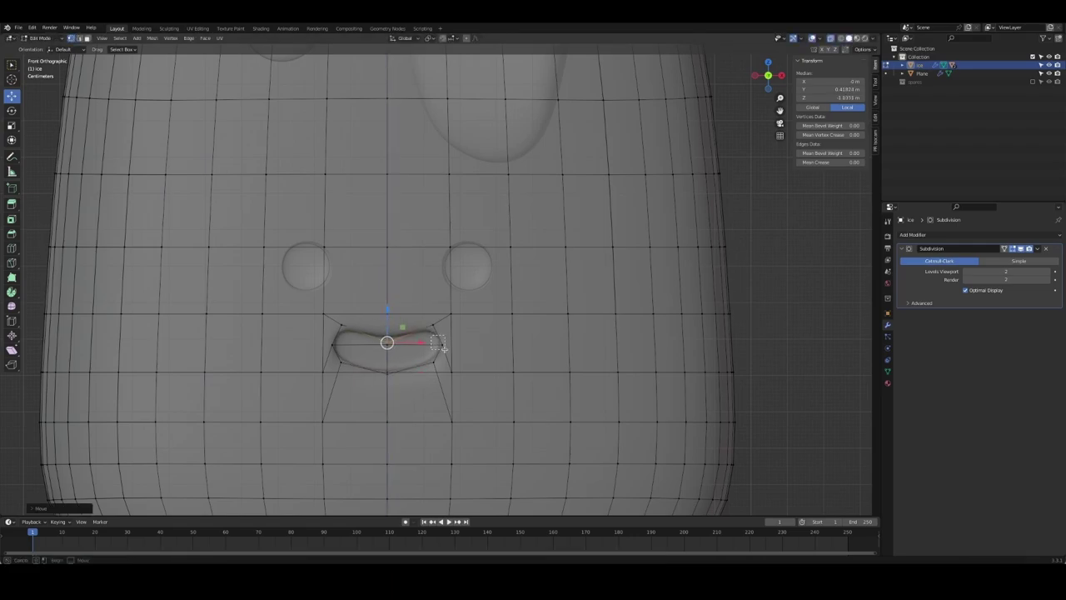
alt+click(333, 342)
key(g)
key(z)
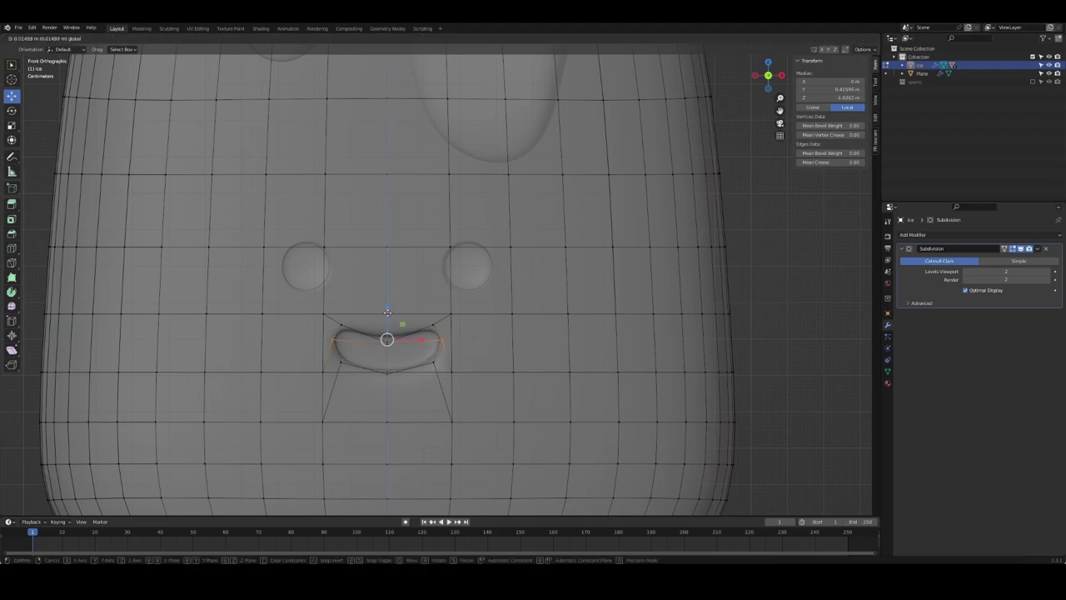
click(387, 312)
key(Tab)
middle_drag(484, 371, 597, 405)
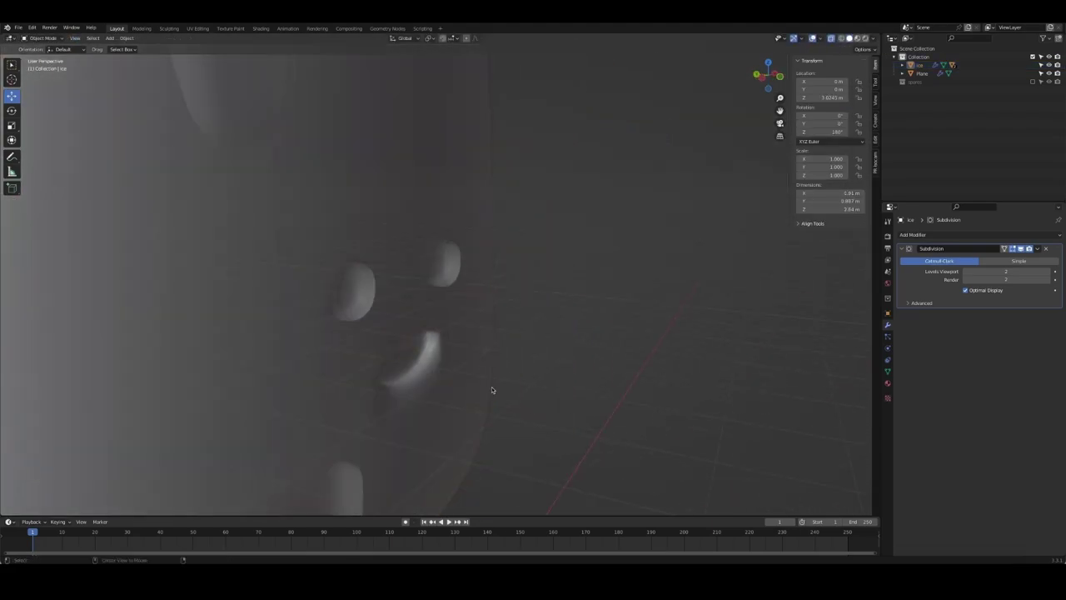
Apply Shade Smooth to the ice body and orbit around the face to check it
mouse_move(491, 390)
middle_down()
mouse_move(545, 381)
mouse_move(459, 386)
middle_up()
click(460, 387)
right_click(460, 386)
click(462, 386)
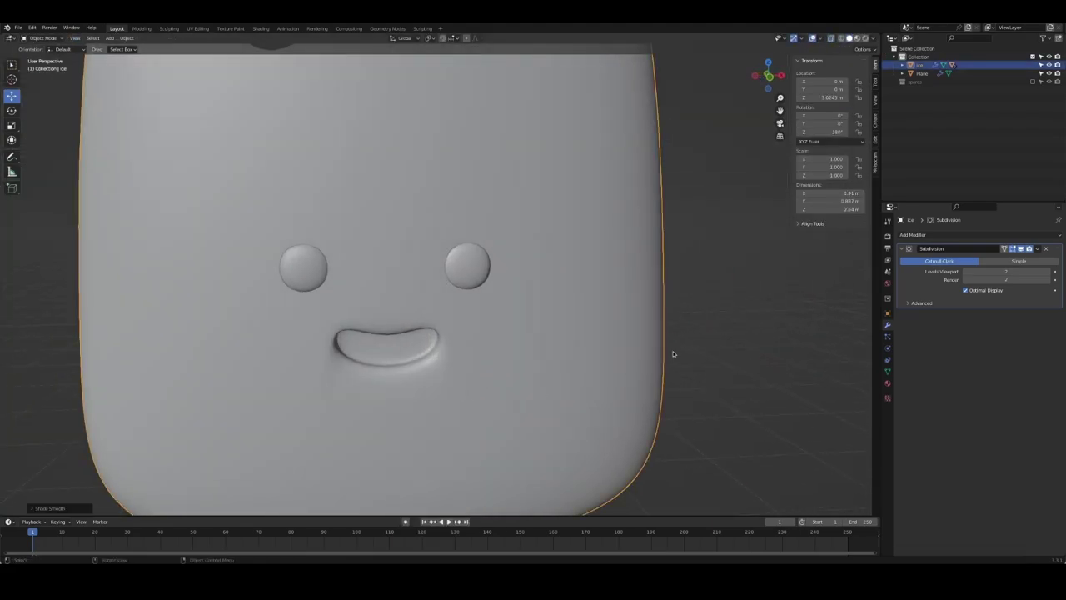
click(673, 354)
middle_drag(673, 354, 447, 369)
click(447, 369)
click(257, 364)
mouse_move(257, 364)
middle_down()
mouse_move(508, 376)
mouse_move(488, 322)
mouse_move(443, 411)
mouse_move(359, 395)
middle_up()
Try a Knife cut in the ice body's Edit Mode, cancel it, and return to the front view
key(Tab)
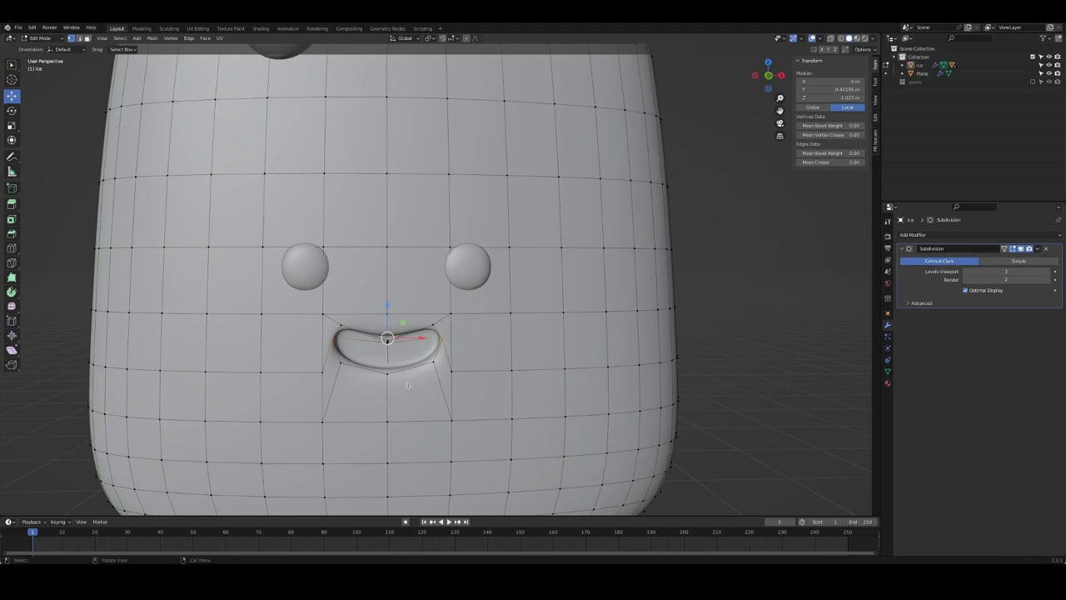
key(k)
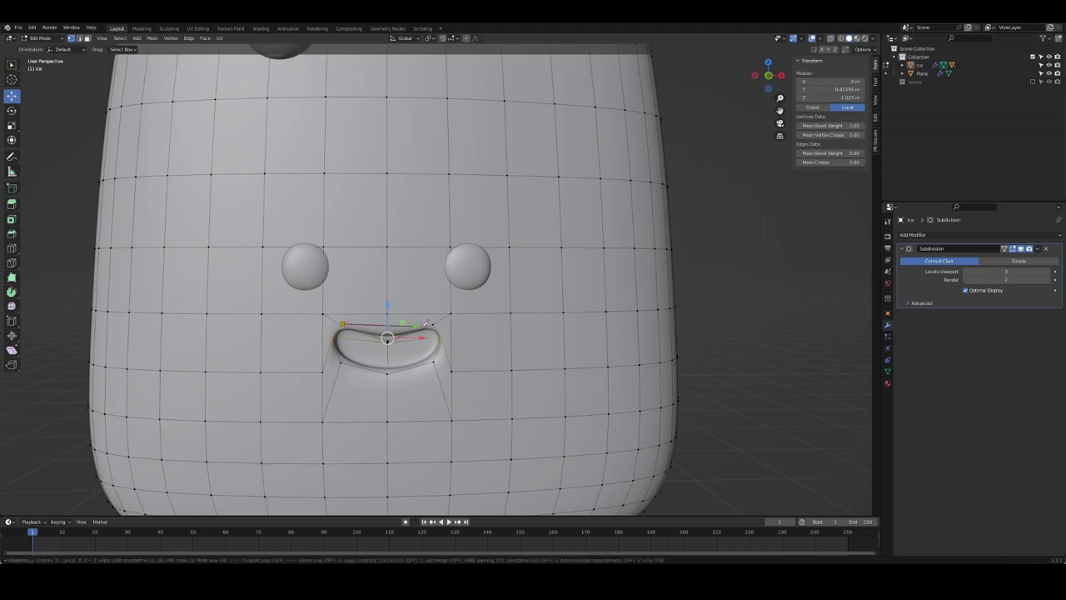
key(Escape)
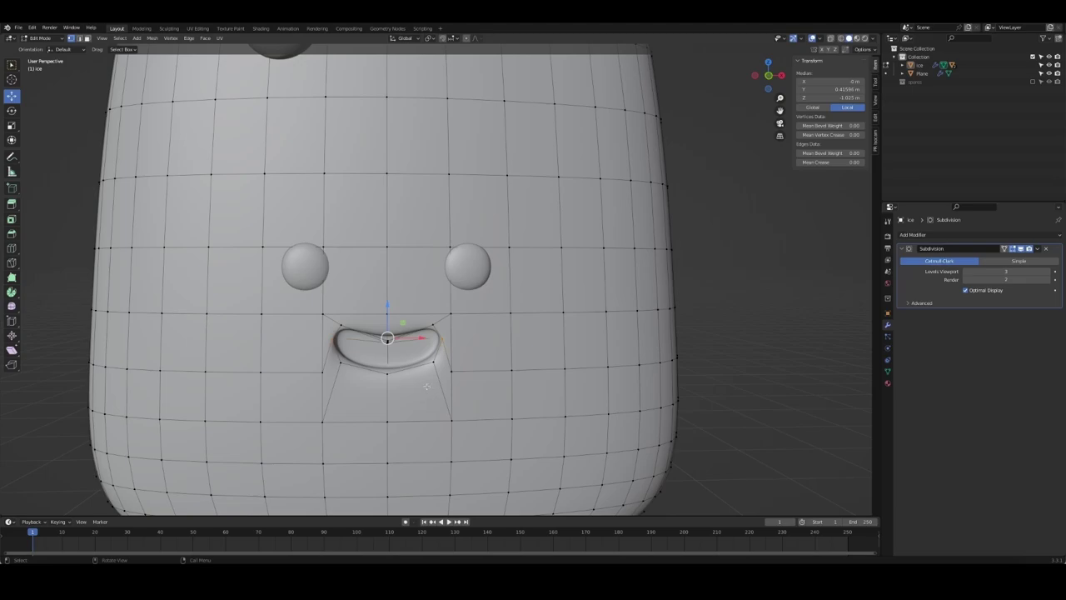
middle_drag(440, 392, 434, 356)
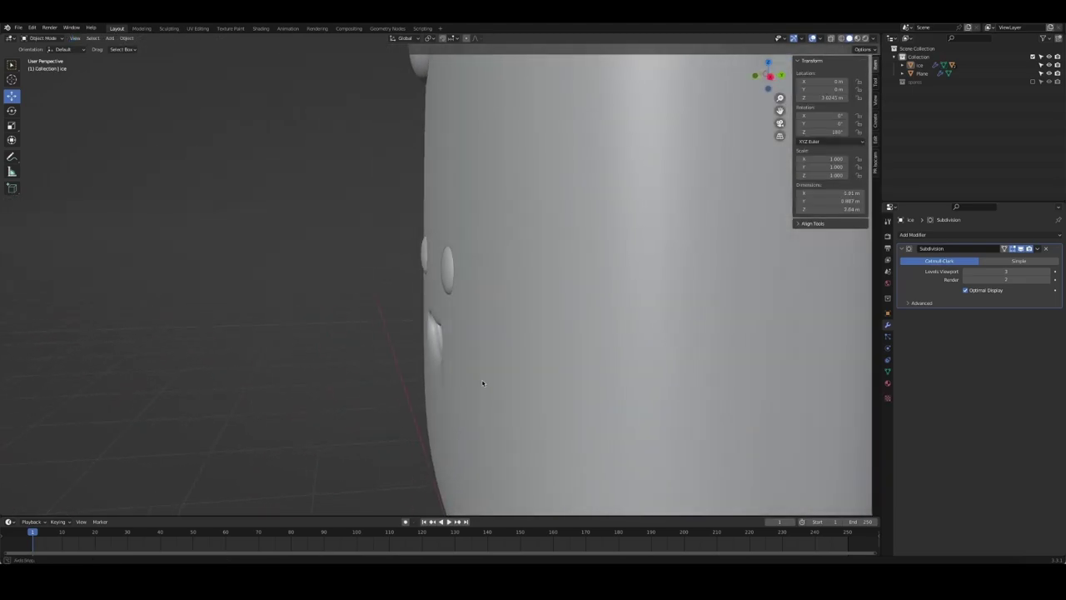
shift+click(434, 356)
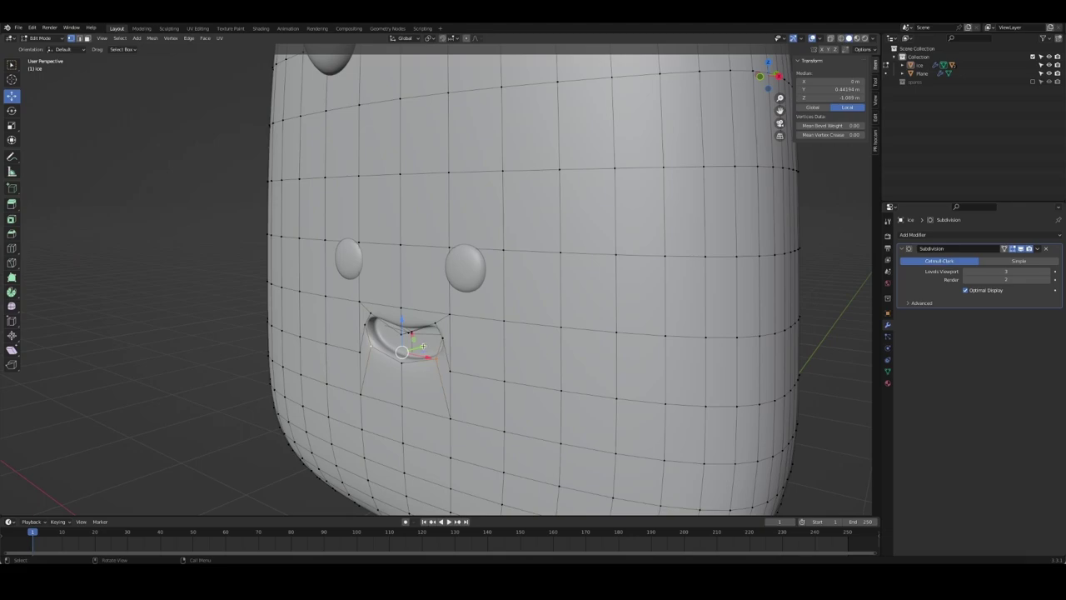
middle_drag(422, 345, 341, 369)
key(Tab)
scroll(466, 372, up, 4)
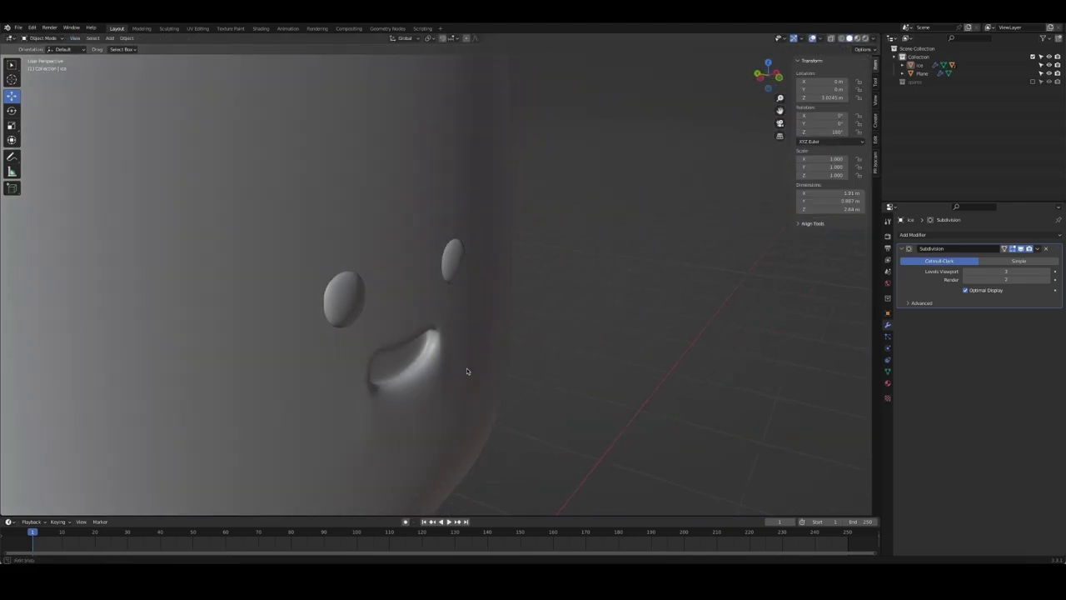
key(KP_1)
scroll(465, 359, down, 2)
scroll(463, 346, up, 2)
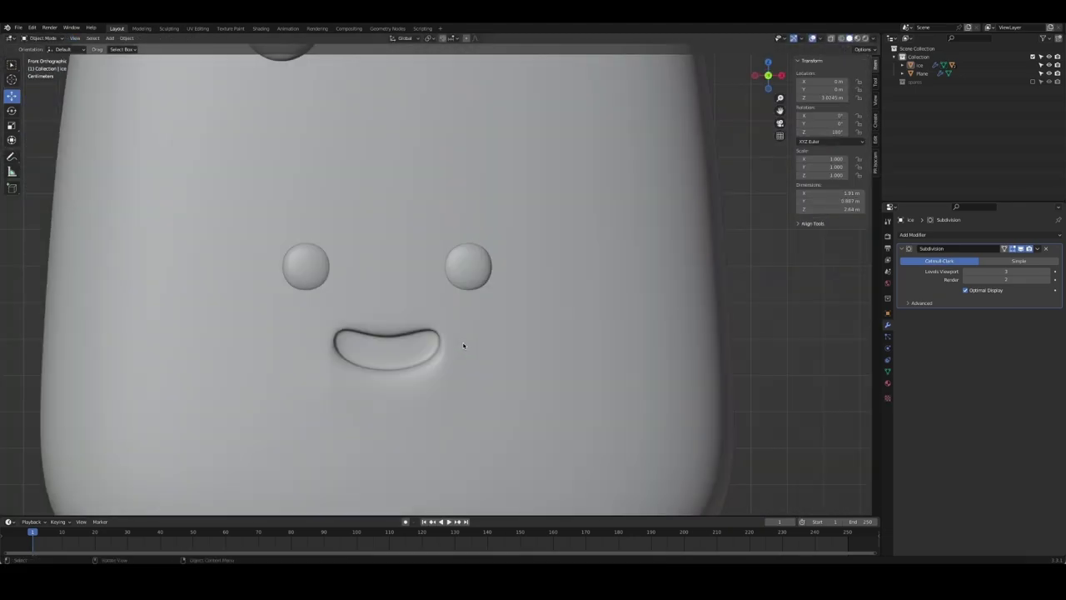
scroll(464, 345, up, 2)
Scale the eyes down in Edit Mode on the eye plane
scroll(460, 309, down, 5)
click(387, 274)
key(Tab)
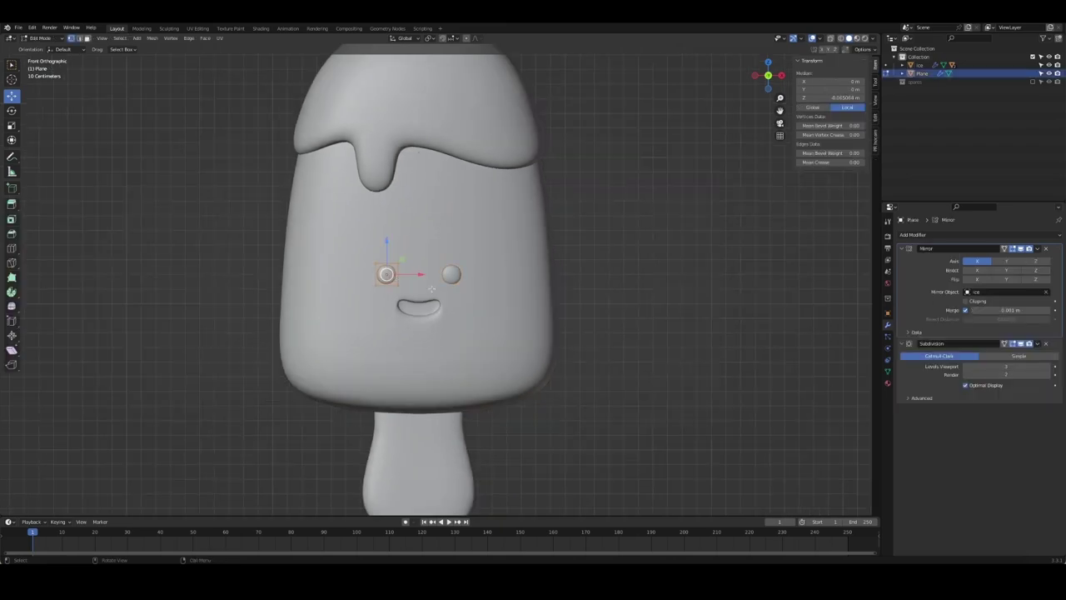
key(s)
click(426, 286)
key(Tab)
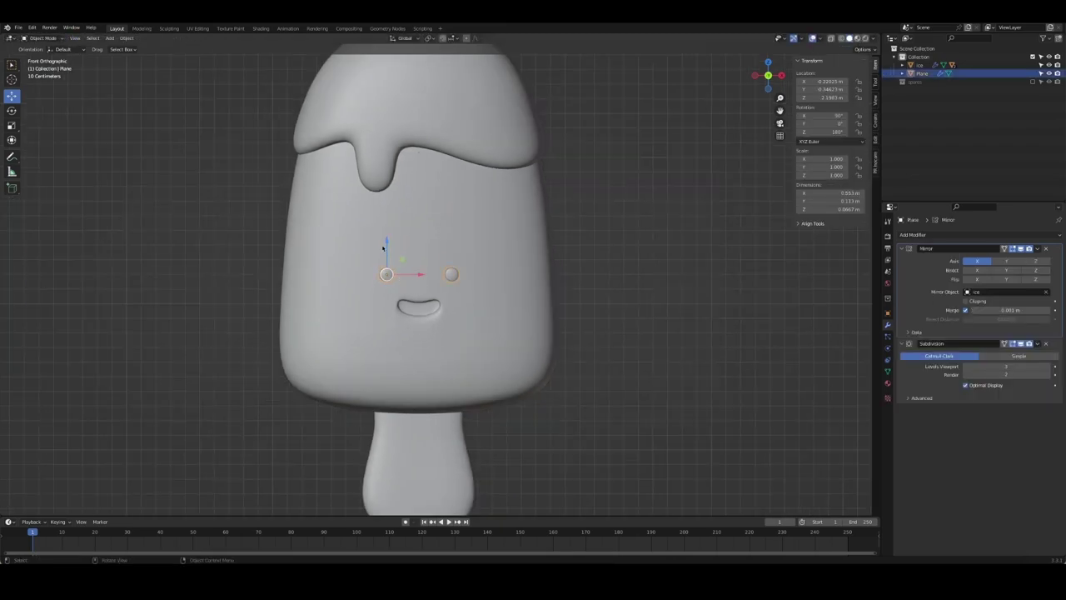
Orbit around the popsicle to inspect the smaller eyes, then return to the front orthographic view
click(677, 318)
middle_drag(677, 318, 400, 300)
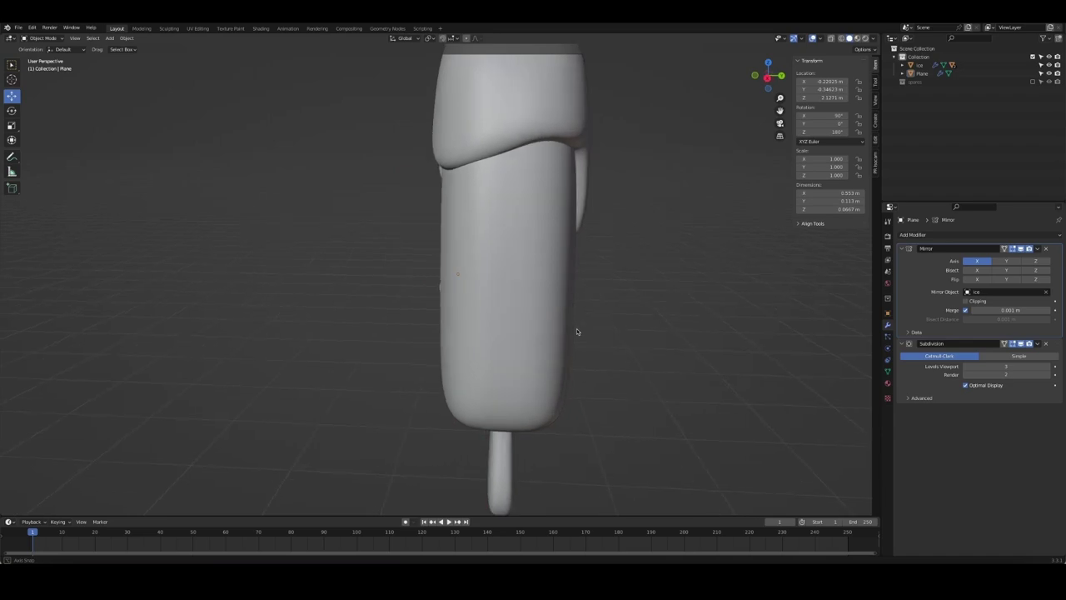
click(386, 290)
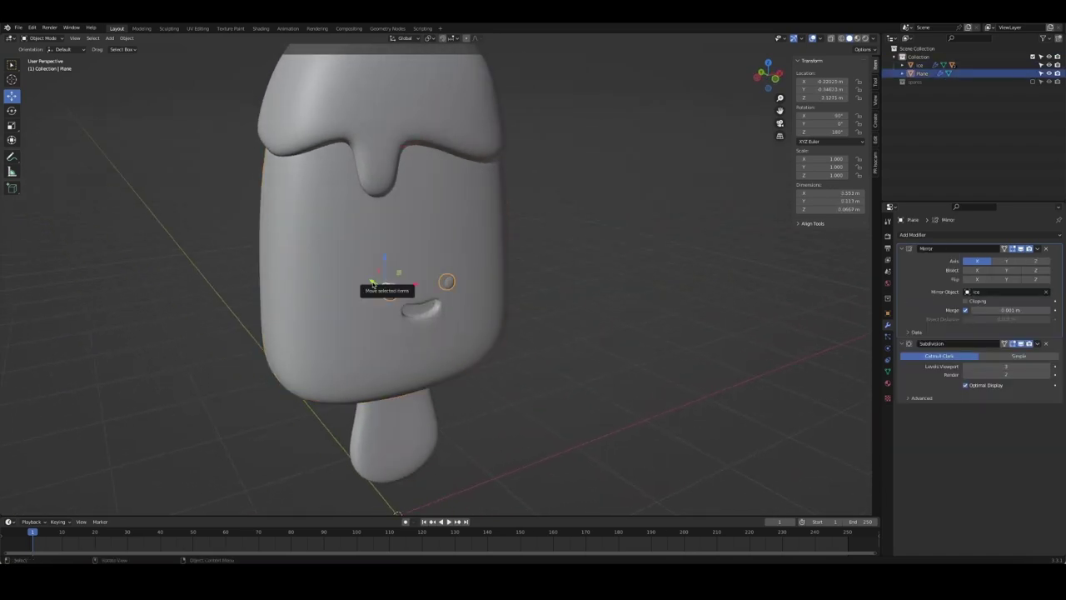
click(564, 291)
mouse_move(564, 291)
middle_down()
mouse_move(579, 372)
mouse_move(641, 362)
middle_up()
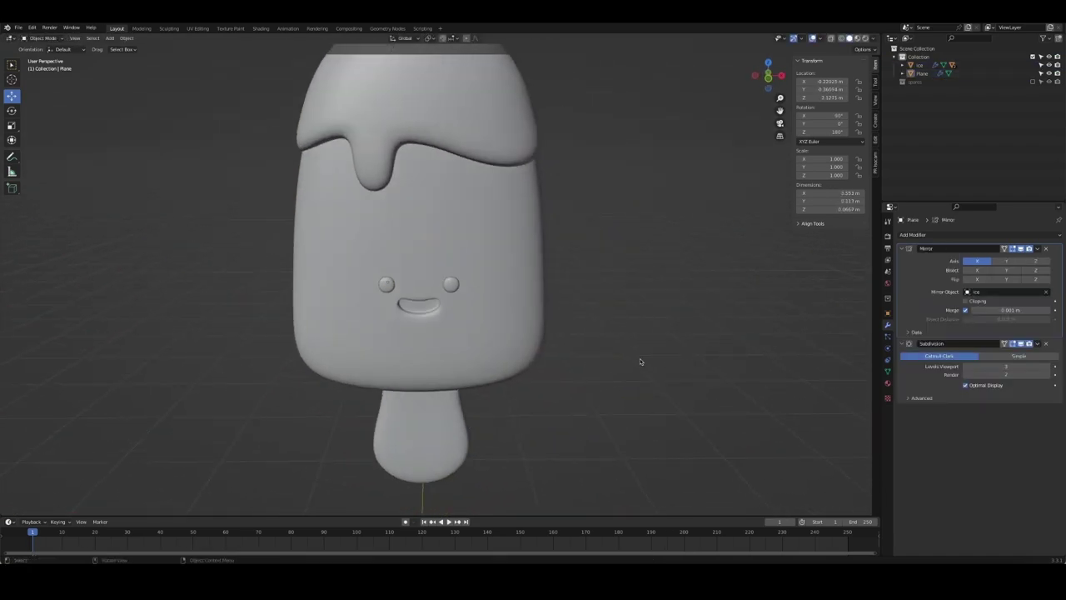
key(KP_1)
key(KP_5)
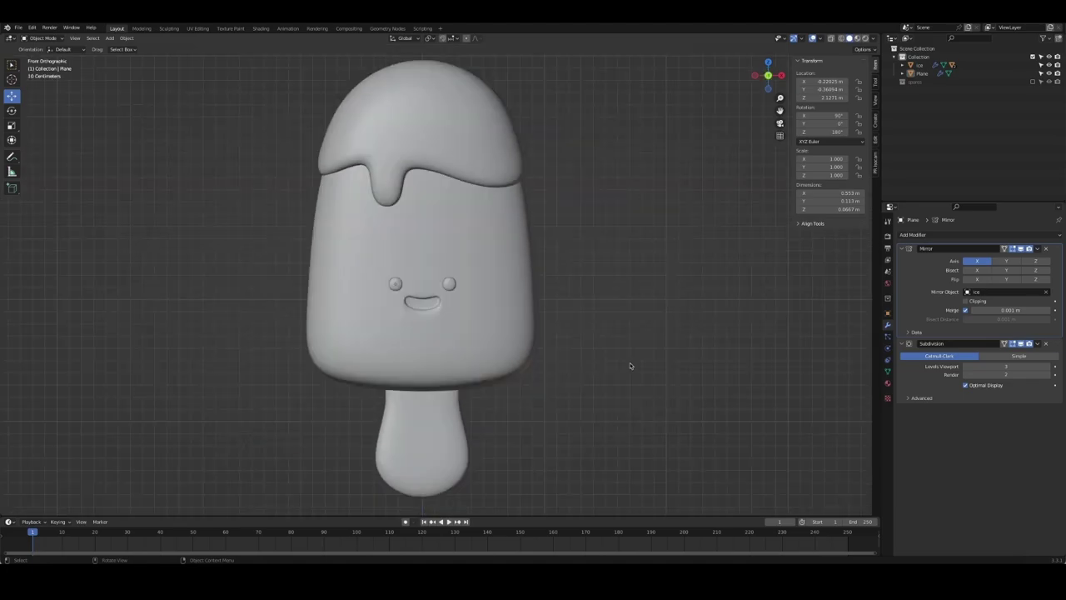
key(shift+a)
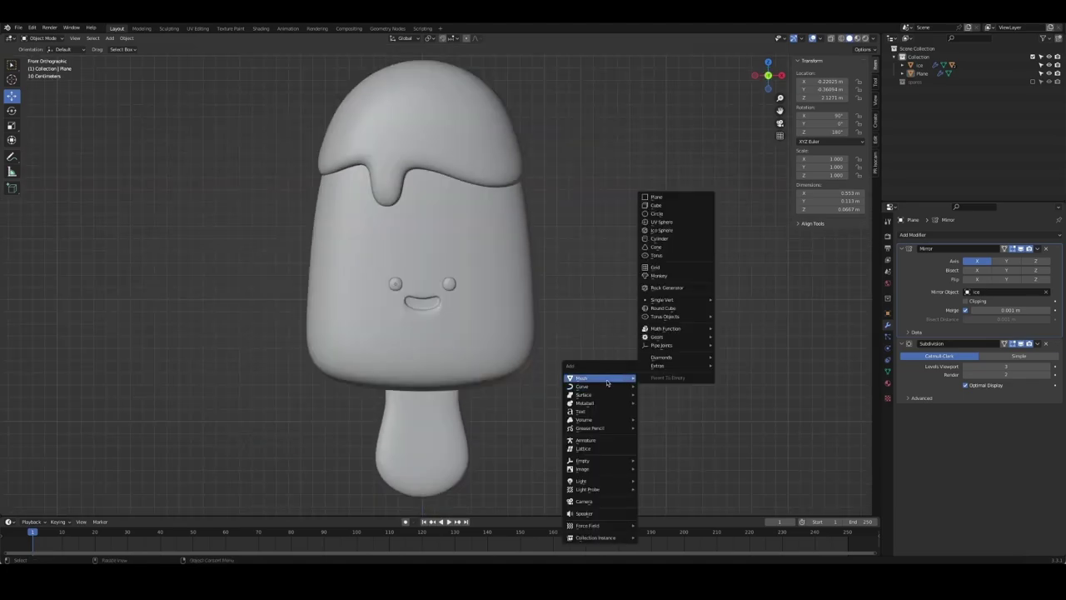
Add a NURBS path, raise it, shrink it and place it above the left eye
mouse_move(582, 387)
click(657, 171)
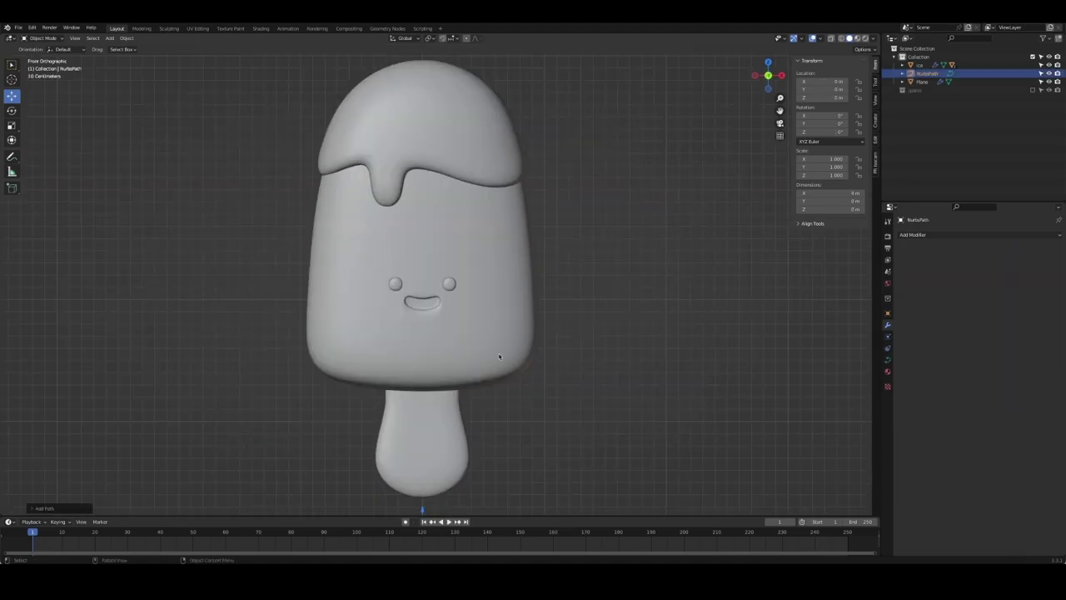
scroll(493, 353, down, 3)
key(g)
key(z)
click(441, 268)
middle_drag(590, 281, 652, 293)
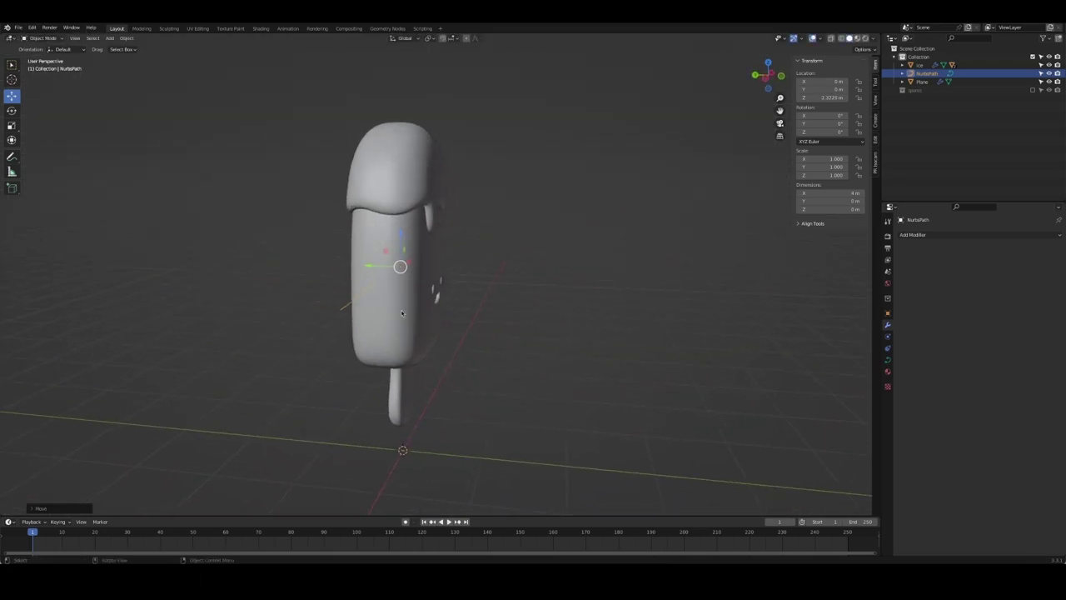
key(KP_1)
key(Tab)
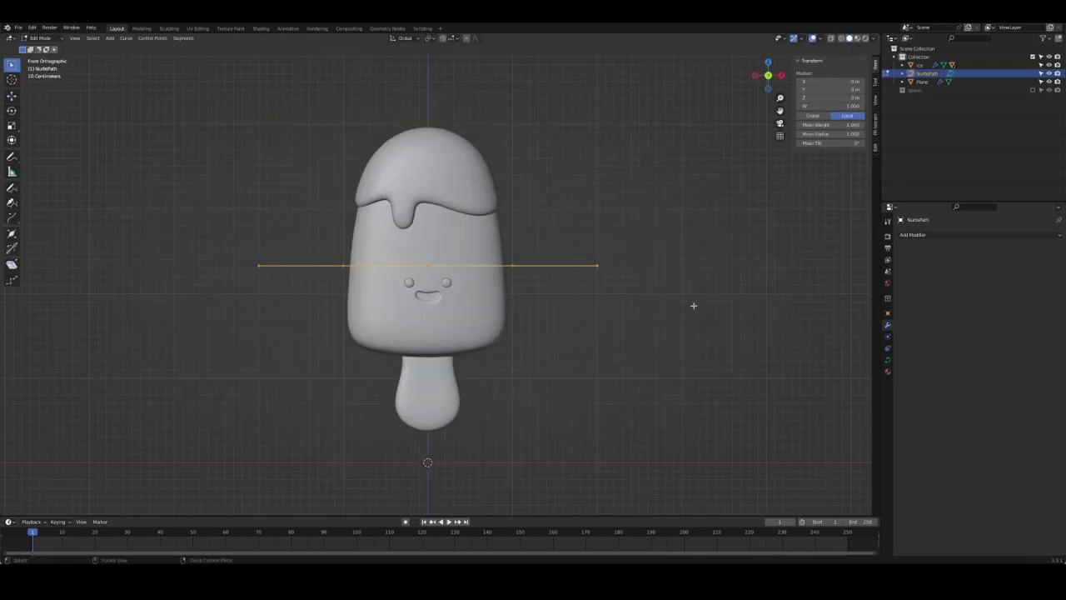
key(s)
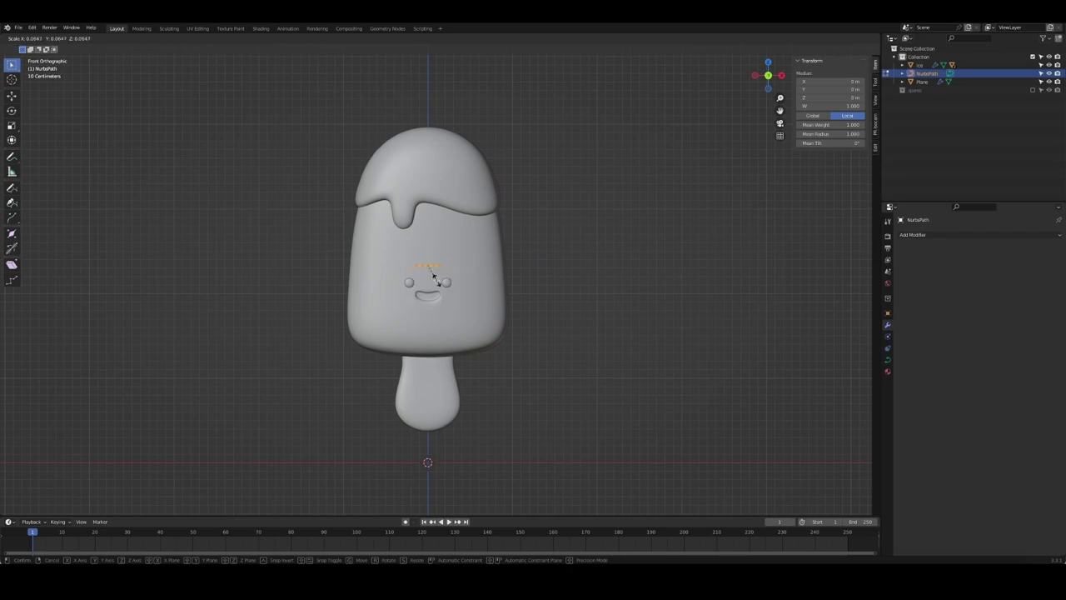
click(433, 280)
key(Tab)
drag(442, 265, 435, 269)
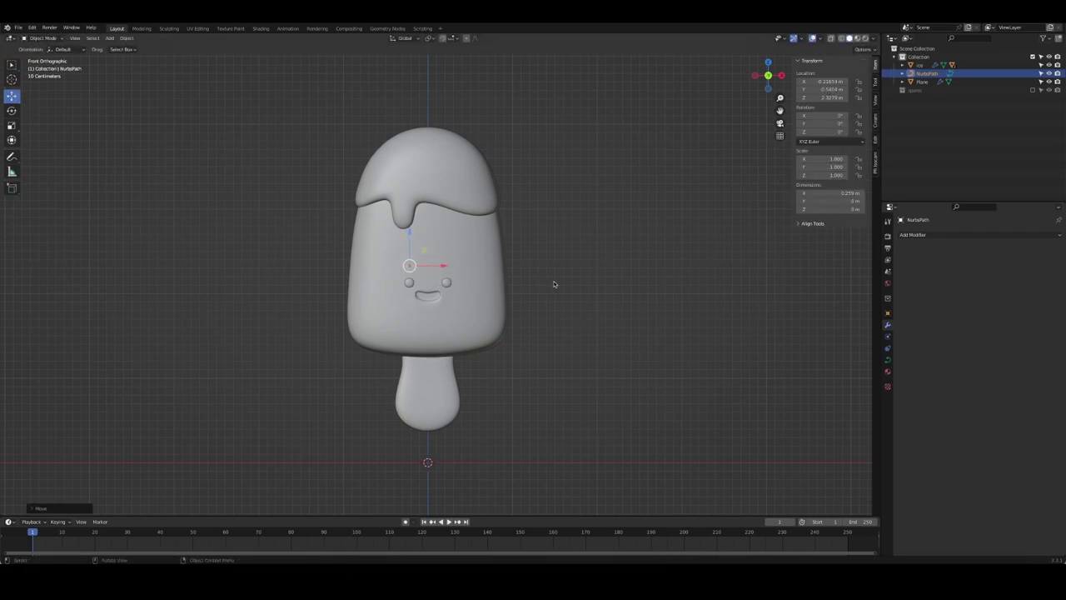
Arch the path by lifting its middle point, then tilt it -11.9°
key(Tab)
scroll(554, 284, up, 2)
scroll(553, 284, up, 3)
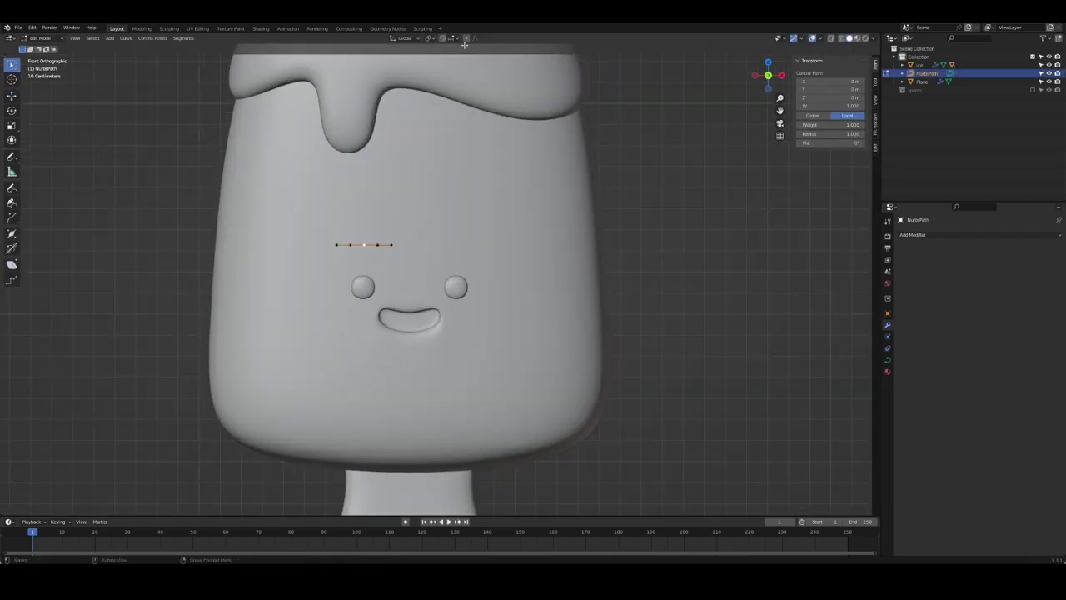
key(g)
scroll(358, 237, up, 3)
scroll(360, 238, up, 3)
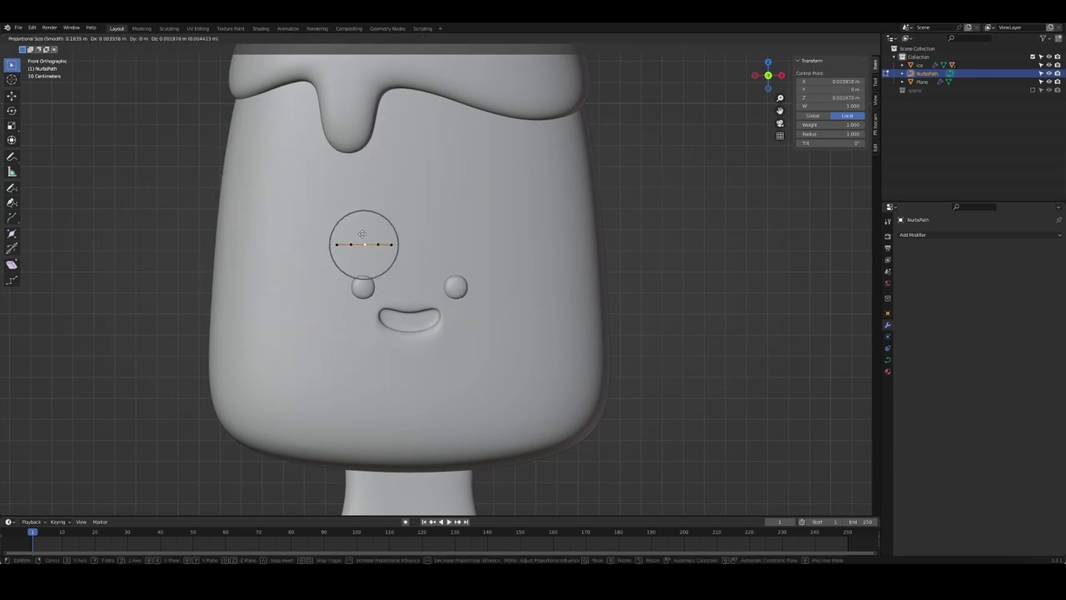
click(363, 237)
key(g)
key(Escape)
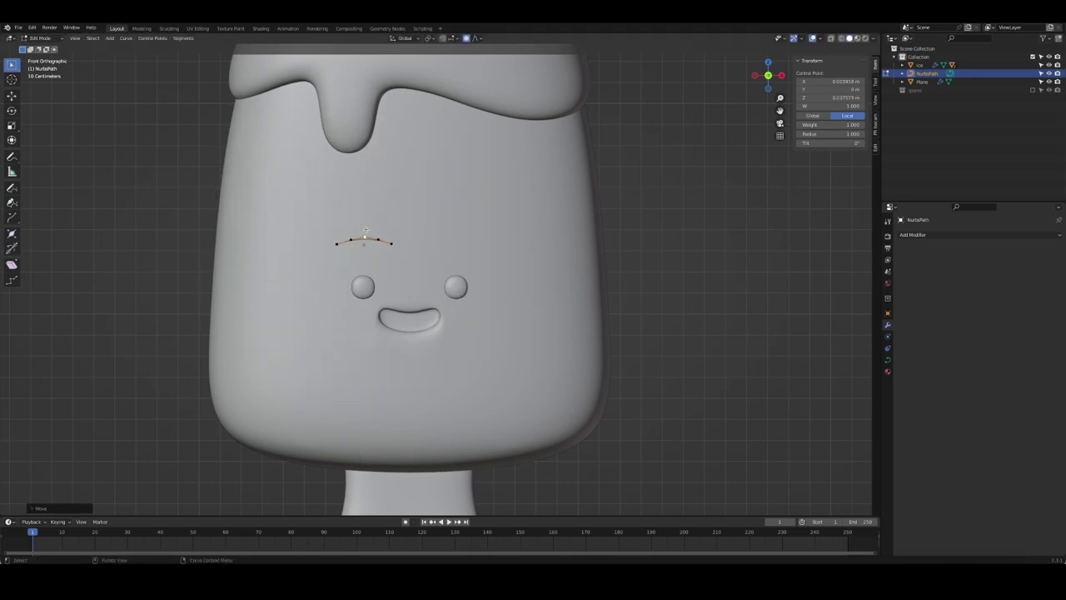
key(Tab)
key(r)
click(401, 260)
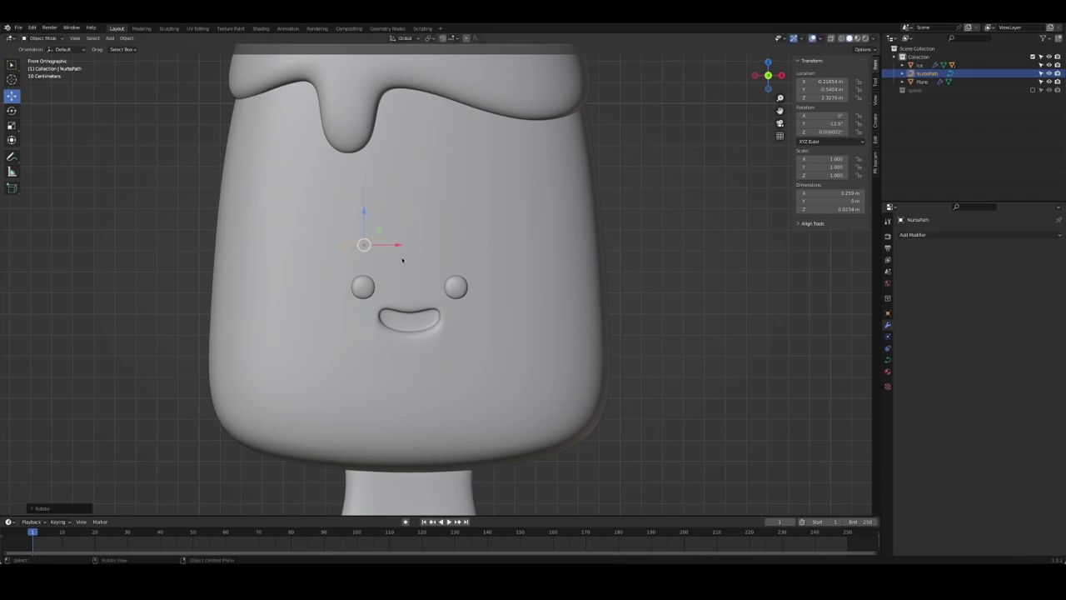
Set the curve's offset to 0 m and bevel depth to 0.028 m, rescale it, and enable Fill Caps
click(888, 359)
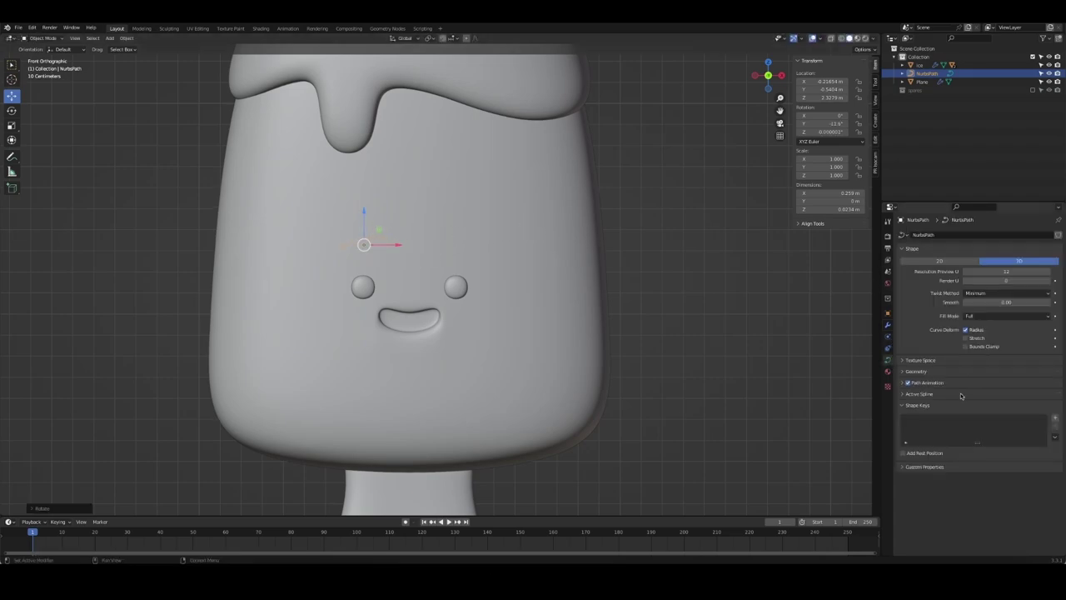
click(901, 372)
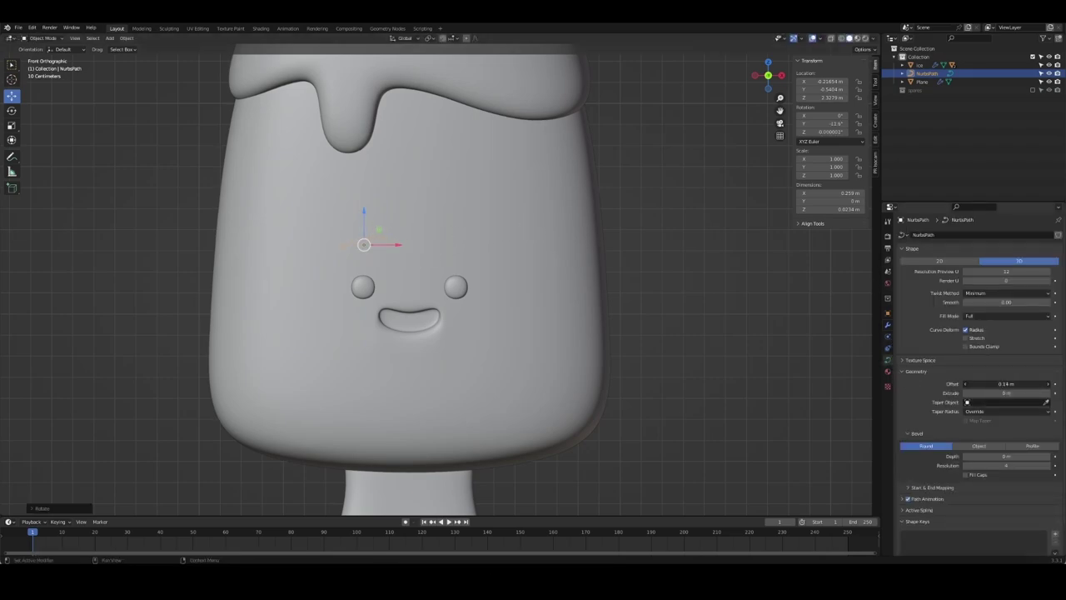
drag(1006, 384, 975, 384)
mouse_move(994, 456)
mouse_down()
mouse_move(1012, 457)
mouse_move(974, 457)
mouse_move(1012, 457)
mouse_up()
key(Tab)
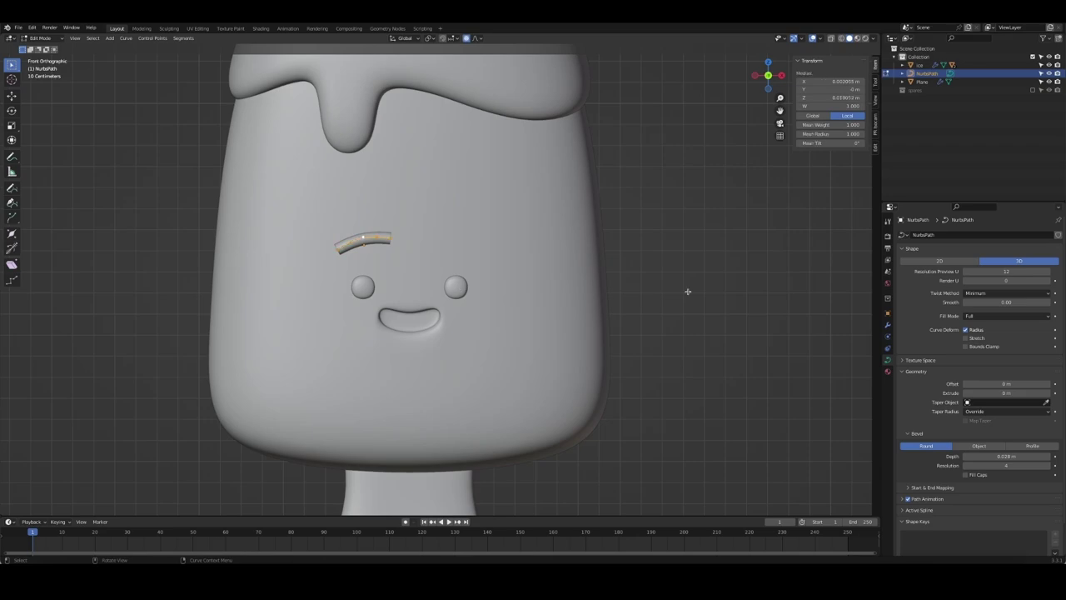
key(s)
click(483, 257)
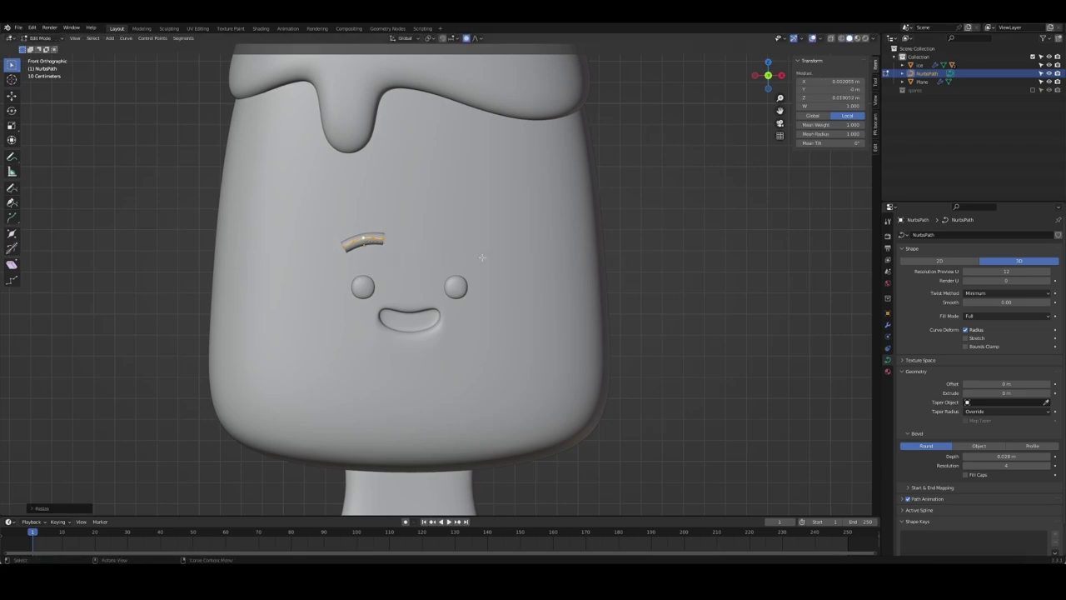
key(Tab)
middle_drag(636, 267, 563, 281)
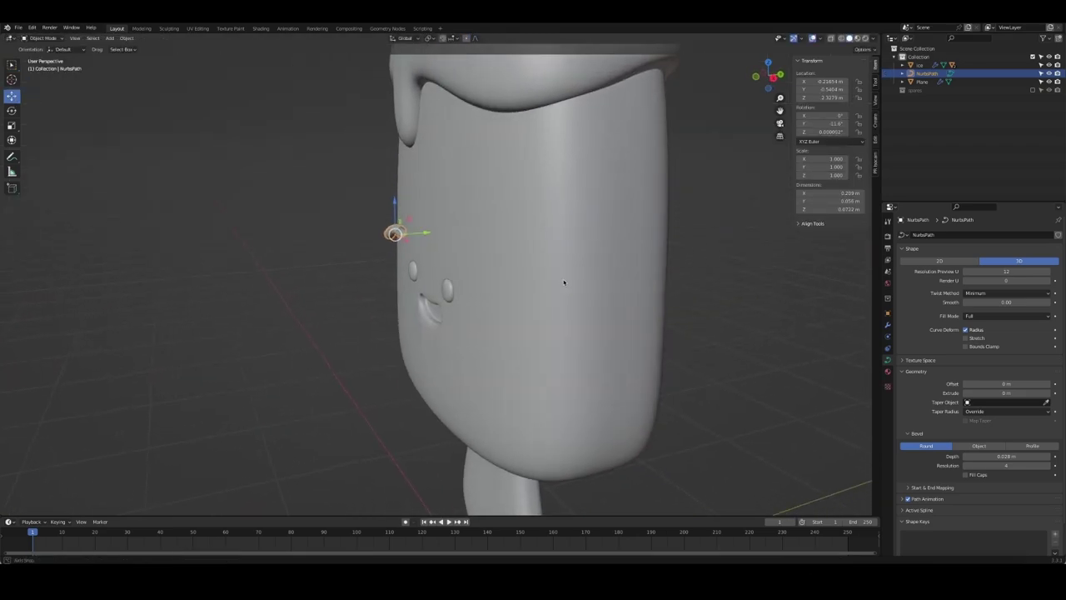
click(966, 475)
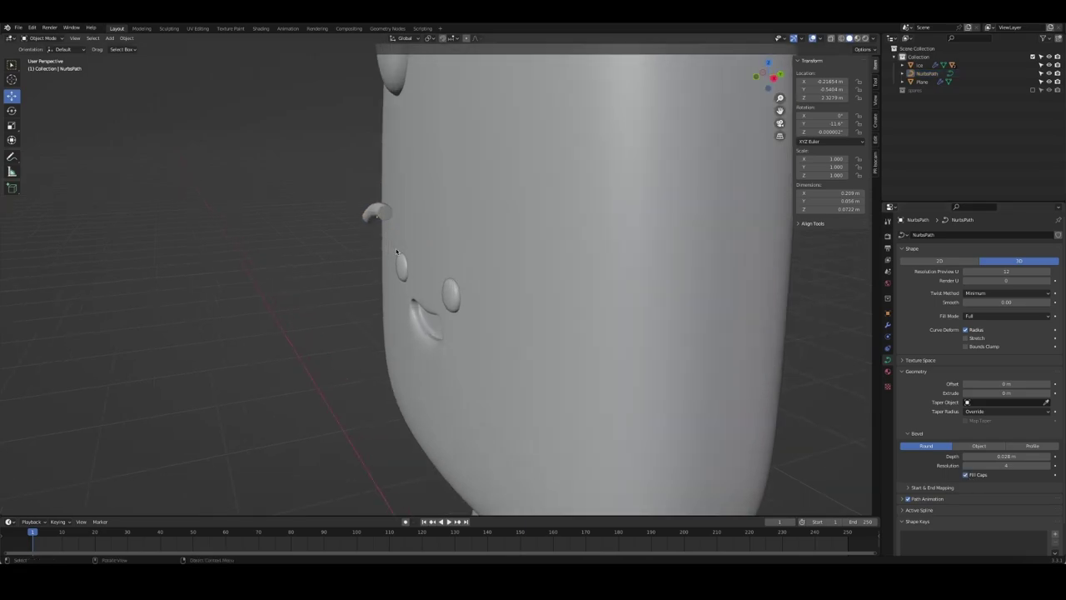
Slide the eyebrow onto the face along Y and turn it -4.7° to follow the face's curve
mouse_move(316, 261)
middle_down()
mouse_move(364, 240)
mouse_move(352, 239)
middle_up()
key(g)
key(y)
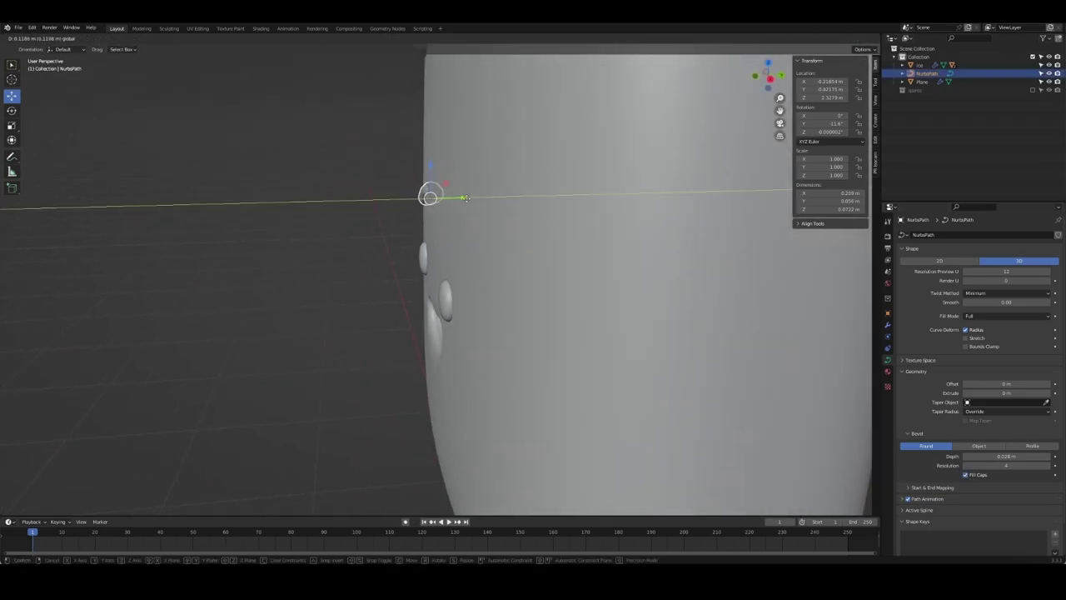
click(465, 197)
middle_drag(465, 197, 412, 224)
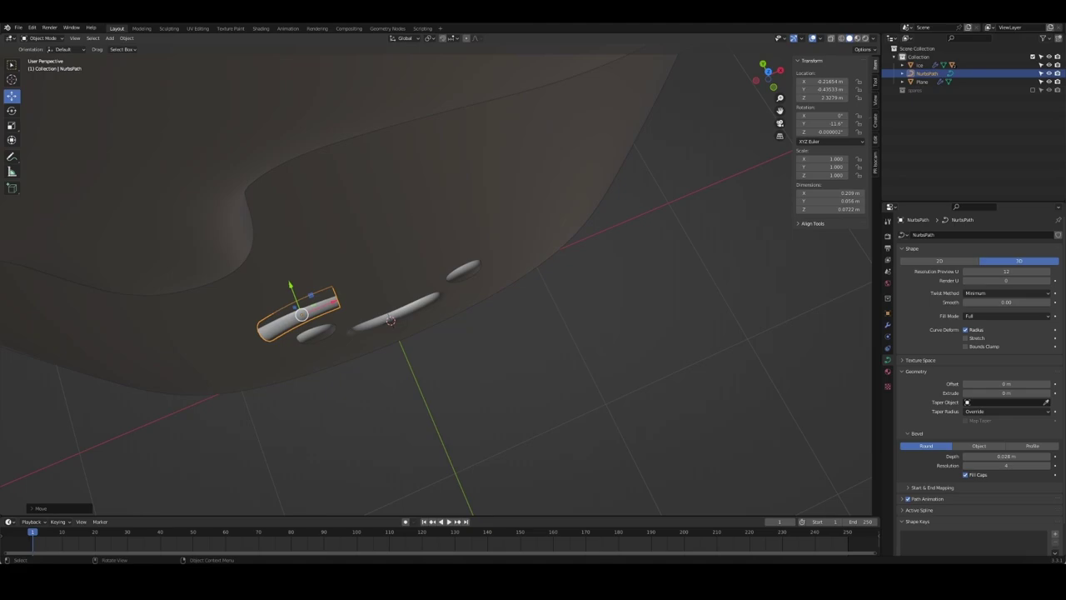
key(r)
click(417, 214)
click(571, 353)
middle_drag(572, 353, 404, 273)
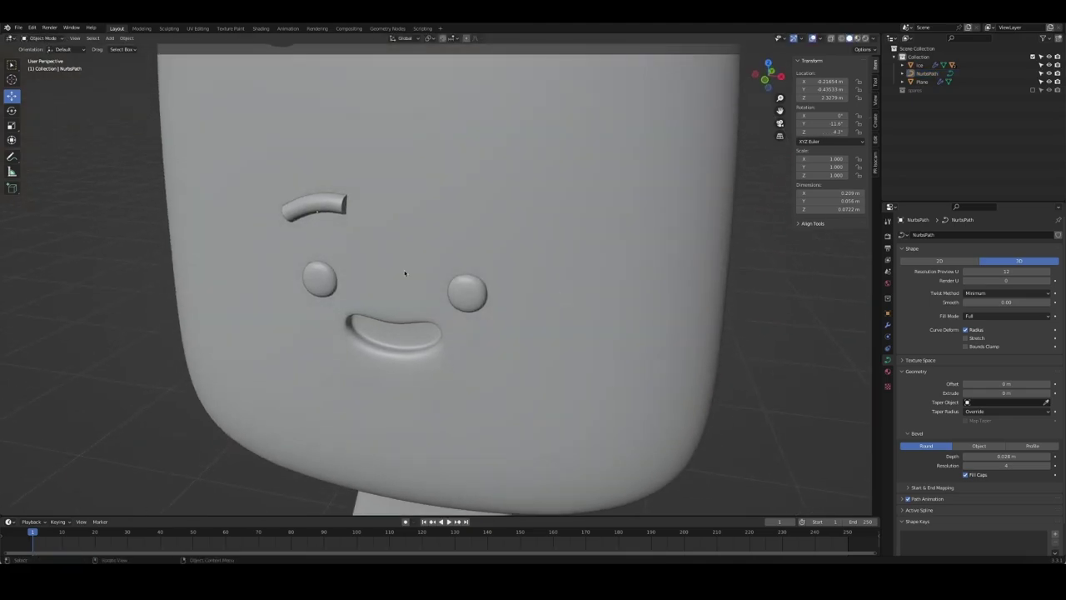
key(ctrl+z)
click(756, 227)
click(318, 212)
click(901, 249)
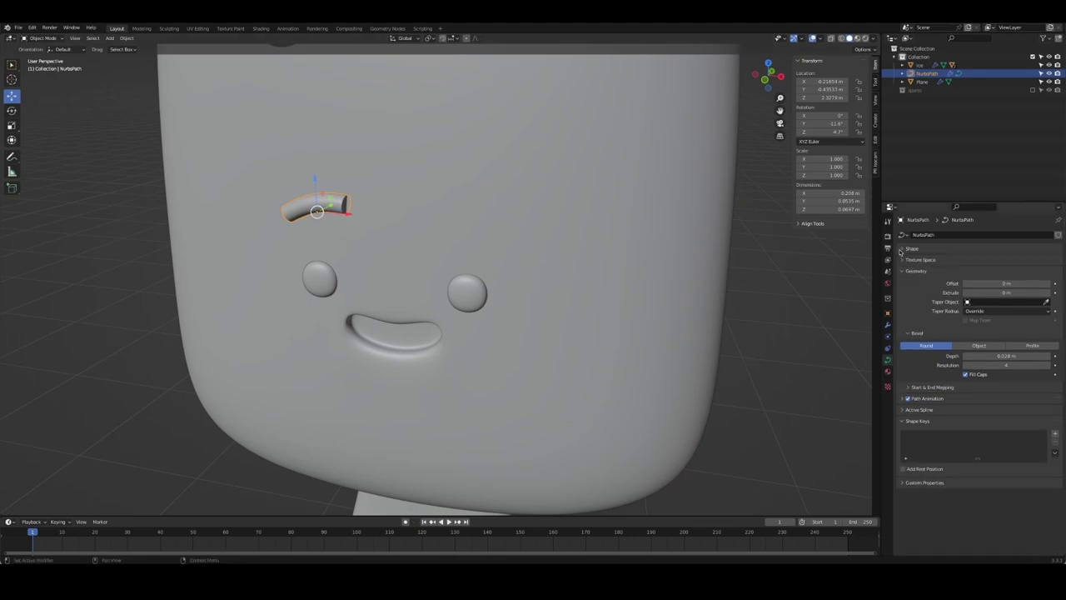
Remove the eyebrow's test Subdivision and Bevel (4 segments) modifiers
click(887, 324)
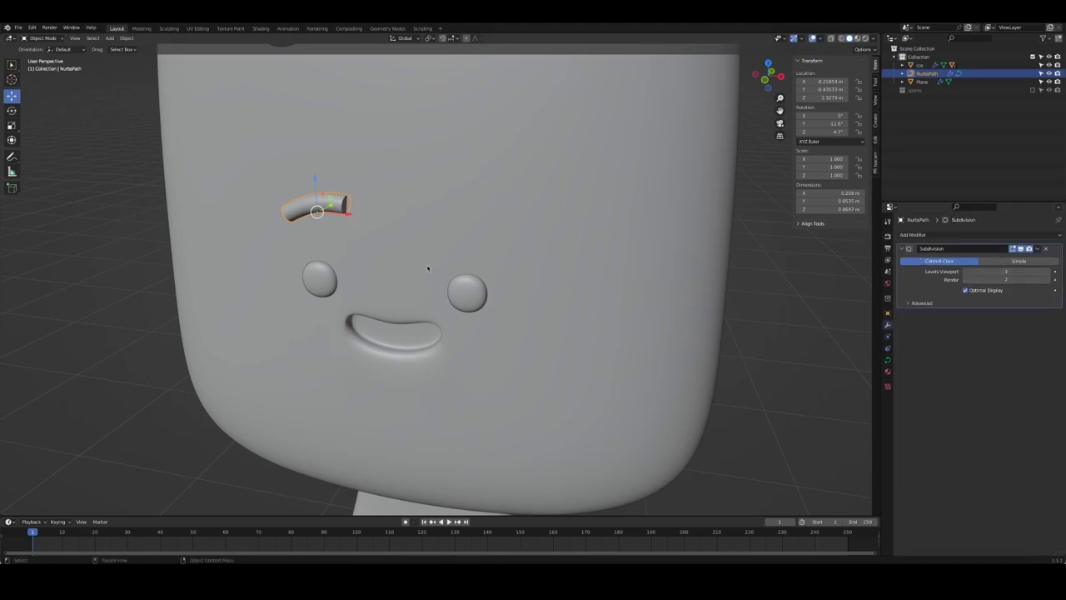
click(1046, 249)
click(912, 235)
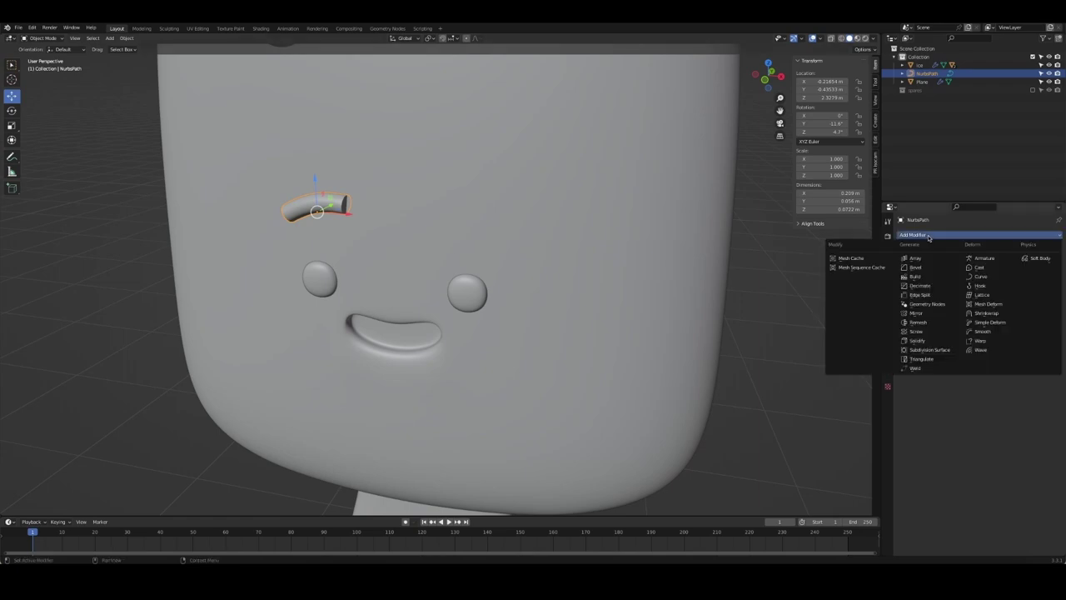
click(923, 268)
click(1047, 295)
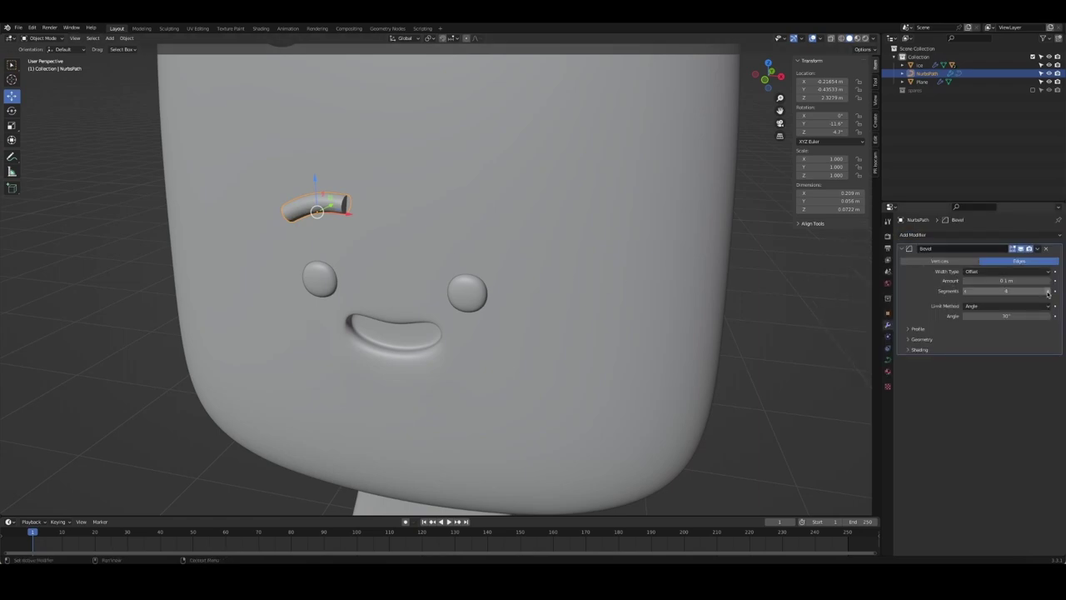
click(1047, 248)
key(ctrl+3)
click(72, 242)
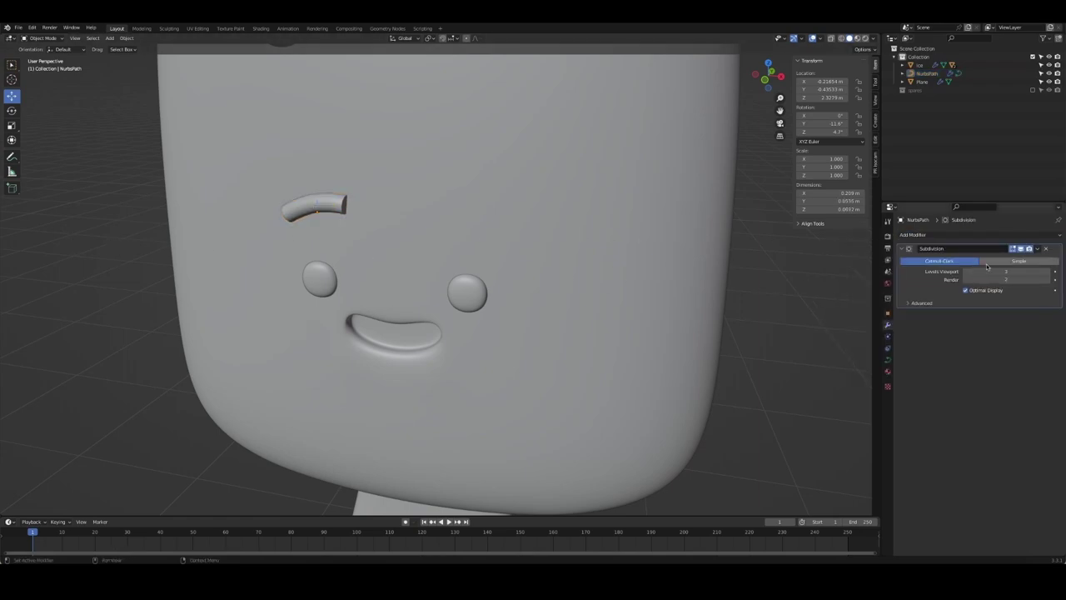
click(1046, 248)
Add a Mirror modifier to the eyebrow with Ice as the mirror object
click(332, 207)
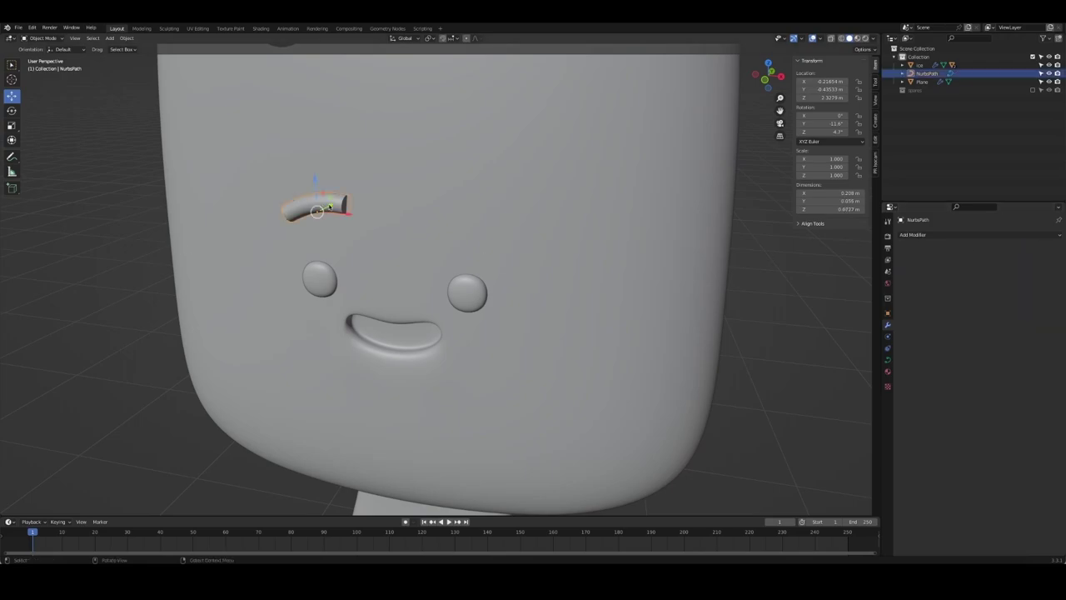
mouse_move(331, 207)
middle_down()
mouse_move(535, 214)
mouse_move(454, 201)
middle_up()
key(KP_1)
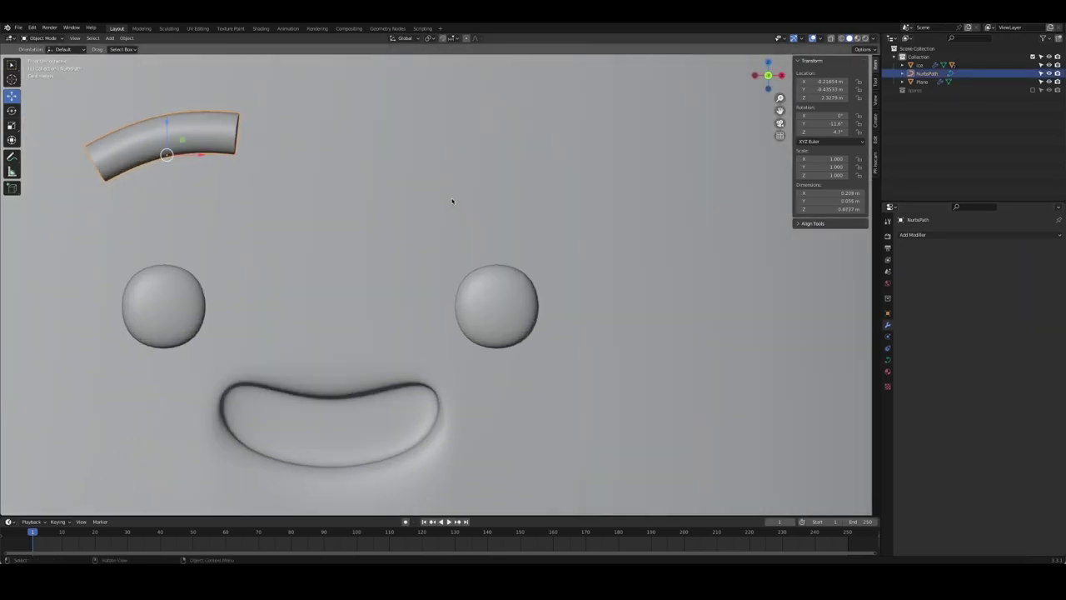
scroll(441, 209, down, 5)
click(916, 234)
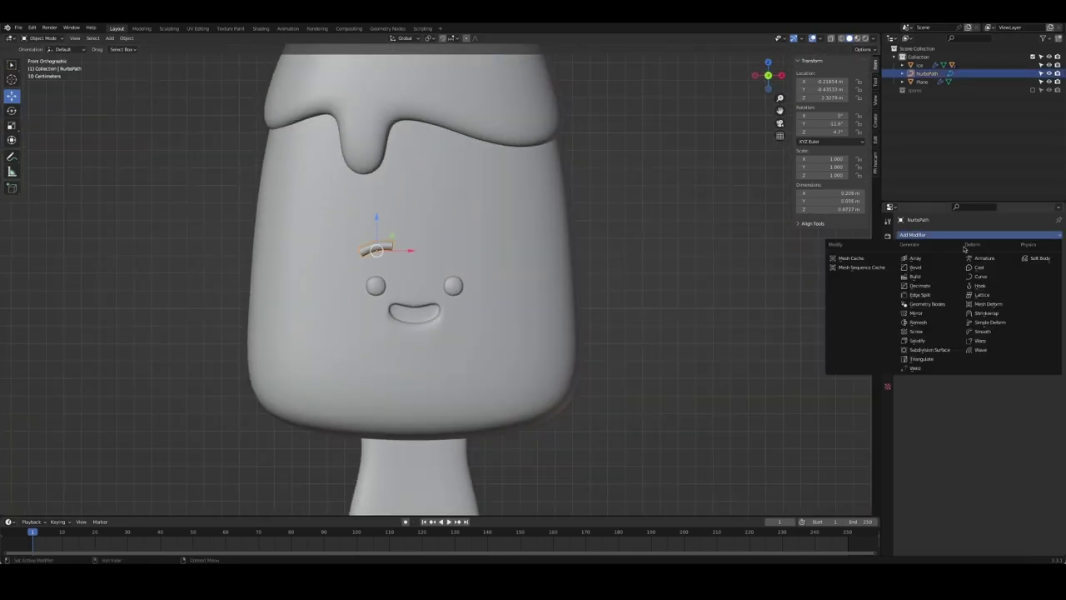
click(926, 320)
click(984, 293)
click(1046, 292)
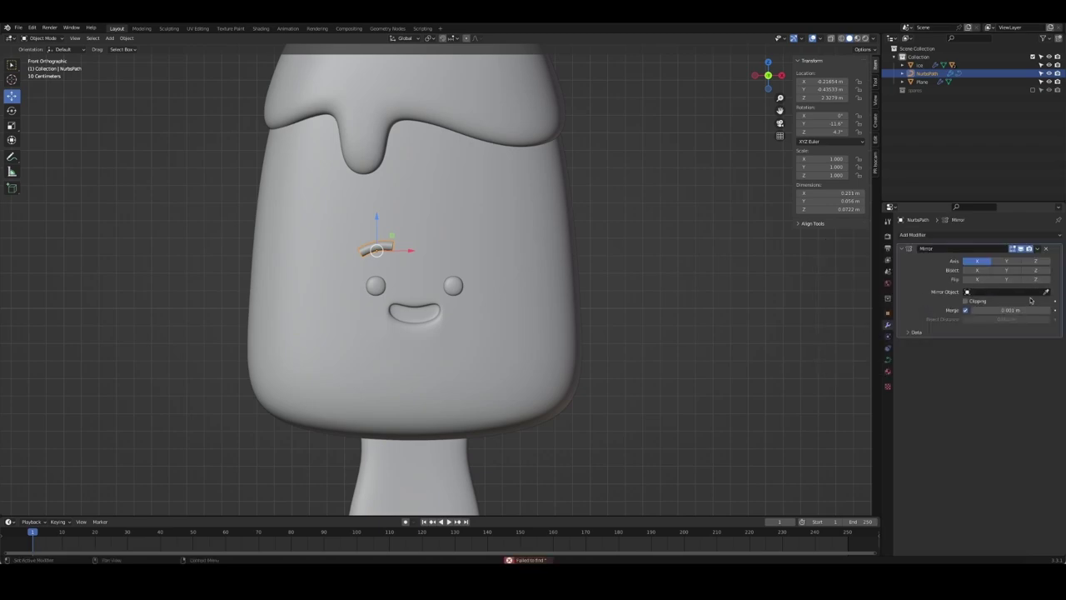
click(499, 266)
Nudge the eyebrows slightly lower and thin them to 0.015 m bevel depth
click(639, 327)
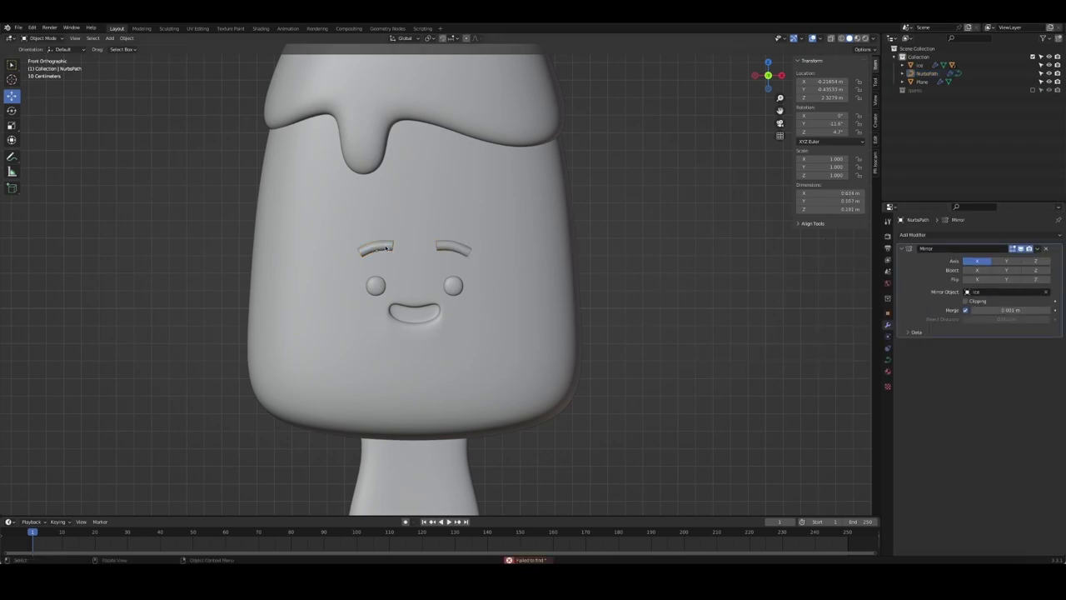
click(386, 247)
drag(379, 248, 373, 258)
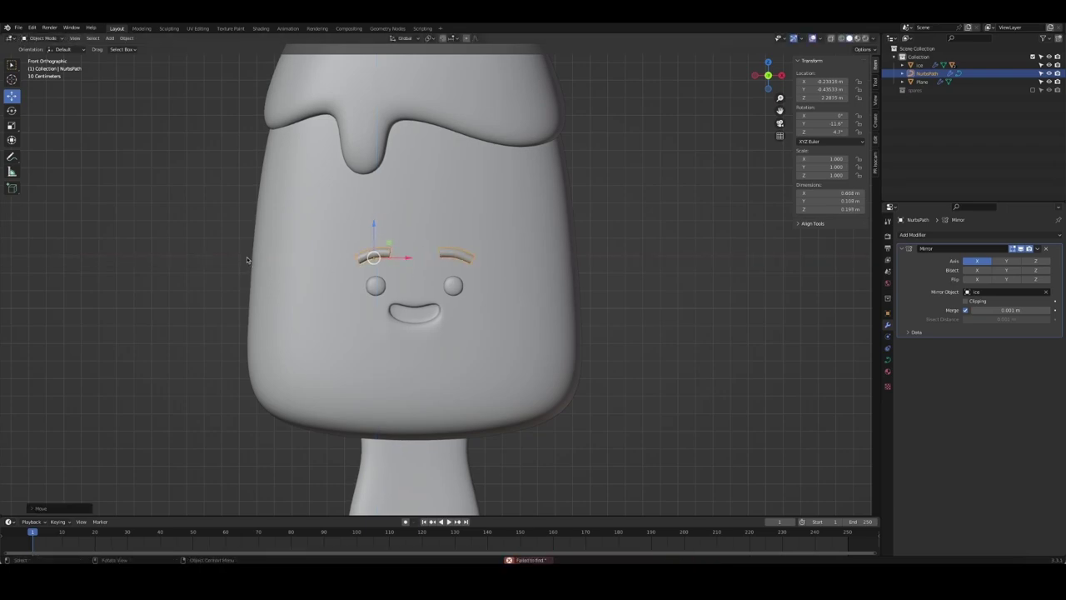
click(887, 360)
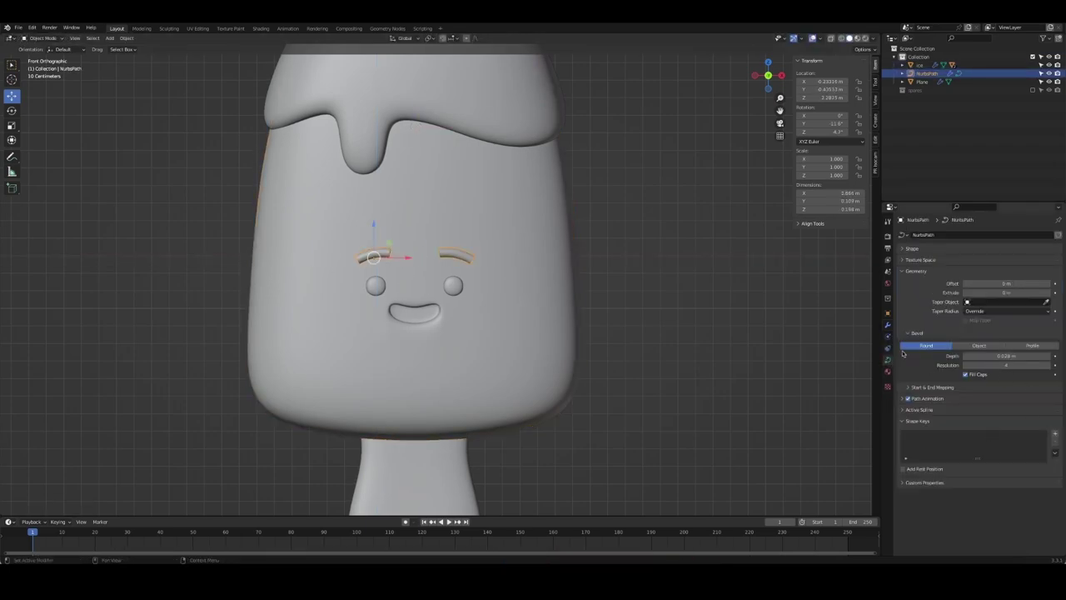
mouse_move(993, 355)
mouse_down()
mouse_move(979, 355)
mouse_move(1000, 355)
mouse_up()
click(376, 286)
mouse_move(375, 286)
middle_down()
mouse_move(454, 272)
mouse_move(547, 283)
mouse_move(533, 284)
middle_up()
key(KP_1)
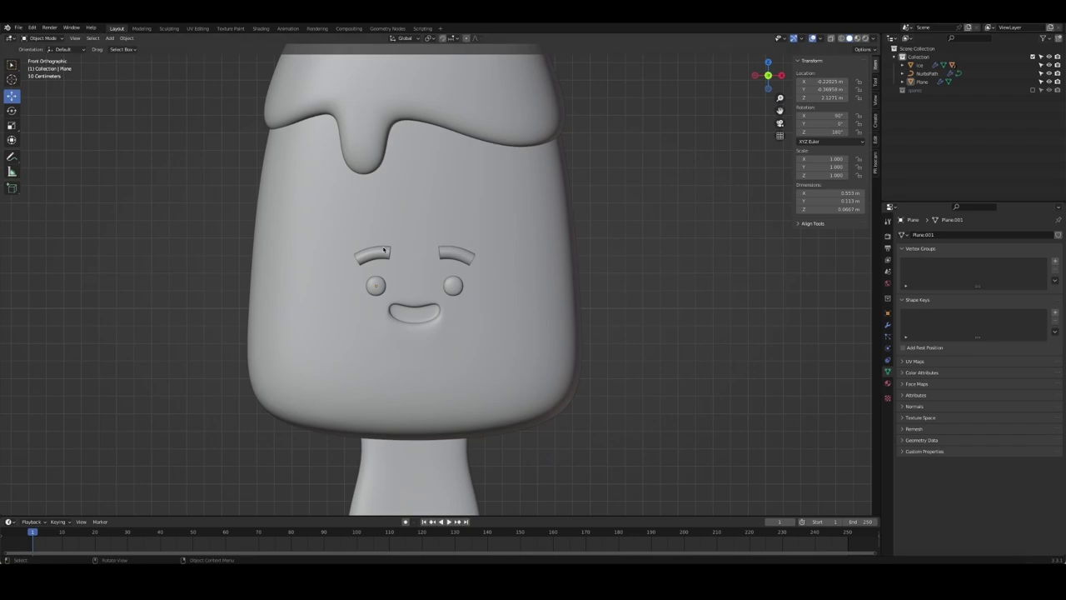
Select the eyebrow curve and use Quick Favorites (Q) to Convert to Mesh
click(384, 249)
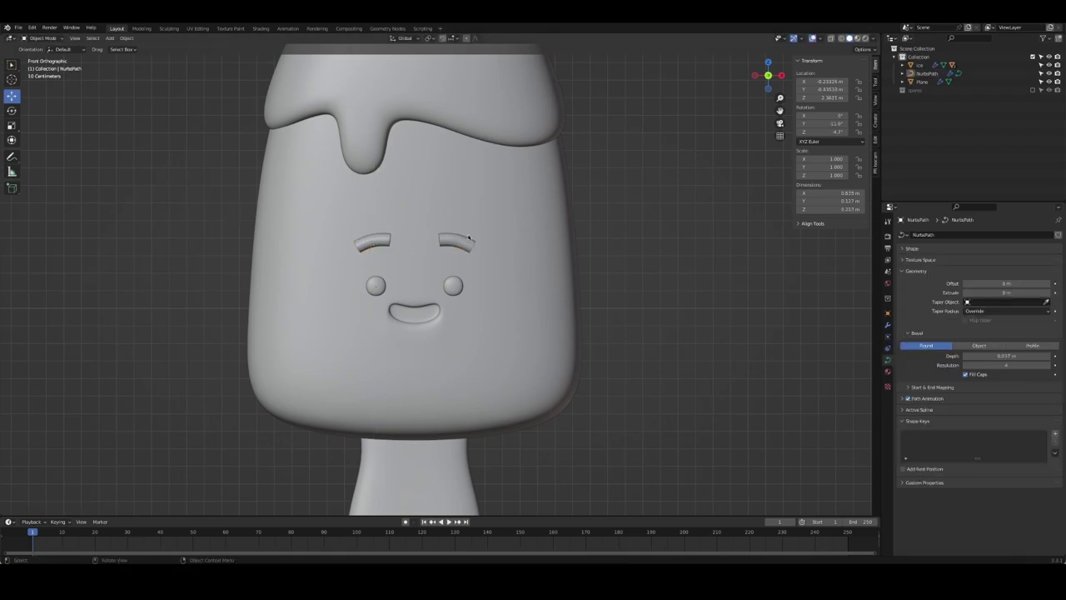
mouse_move(501, 250)
middle_down()
mouse_move(550, 207)
mouse_move(476, 239)
middle_up()
click(477, 239)
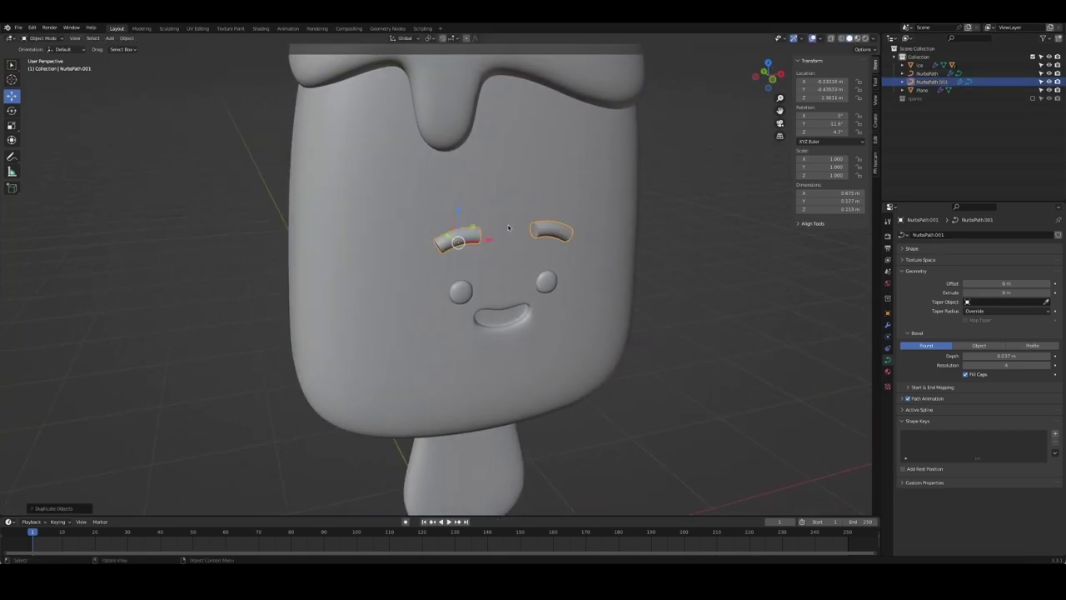
key(m)
click(495, 256)
click(463, 239)
key(q)
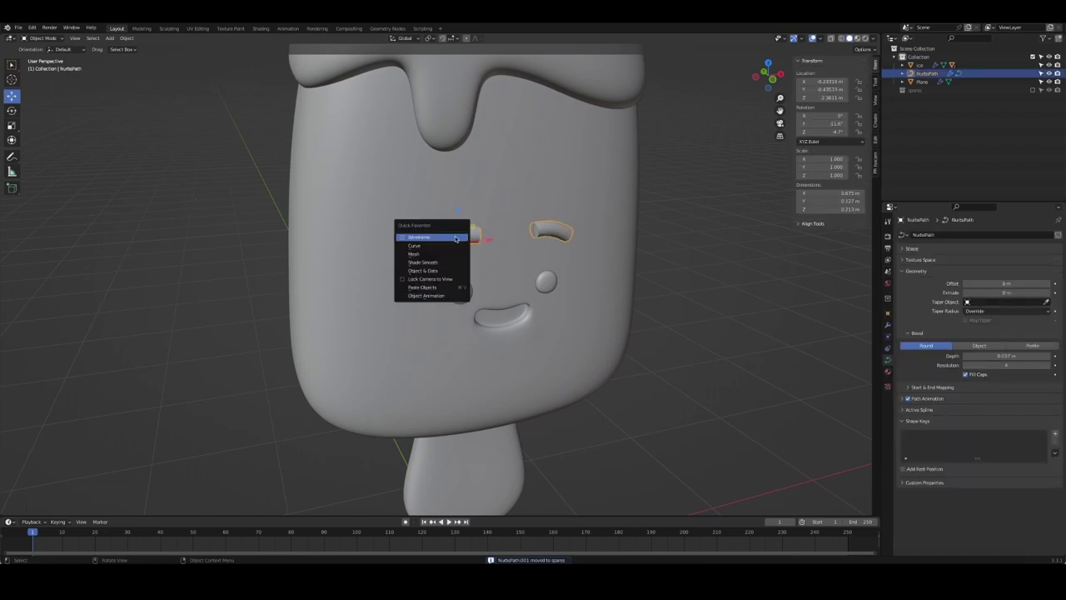
click(416, 253)
Try adding a modifier to the eyebrow mesh, then undo it
click(887, 324)
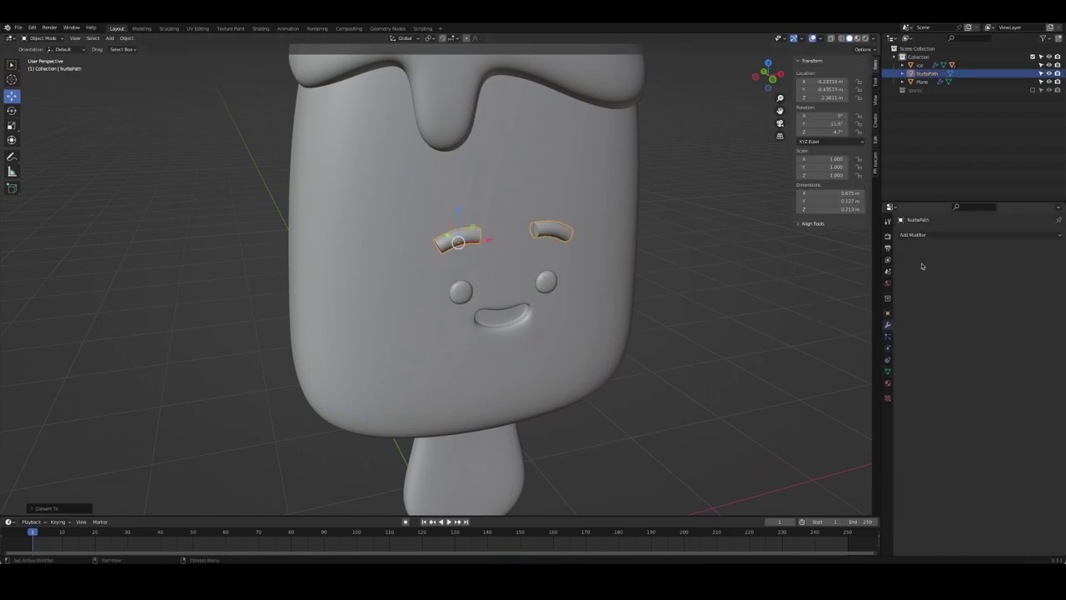
click(958, 234)
click(907, 268)
key(ctrl+z)
scroll(481, 247, up, 3)
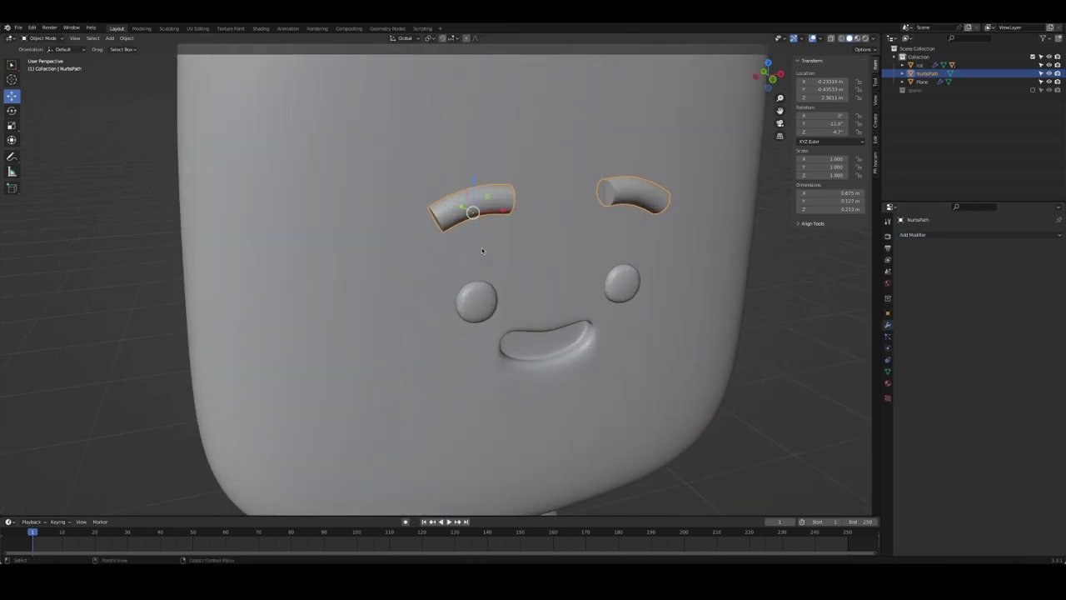
middle_drag(481, 247, 483, 231)
Check the eyebrow mesh in Edit Mode and add a level-1 subdivision
key(Tab)
scroll(465, 219, up, 3)
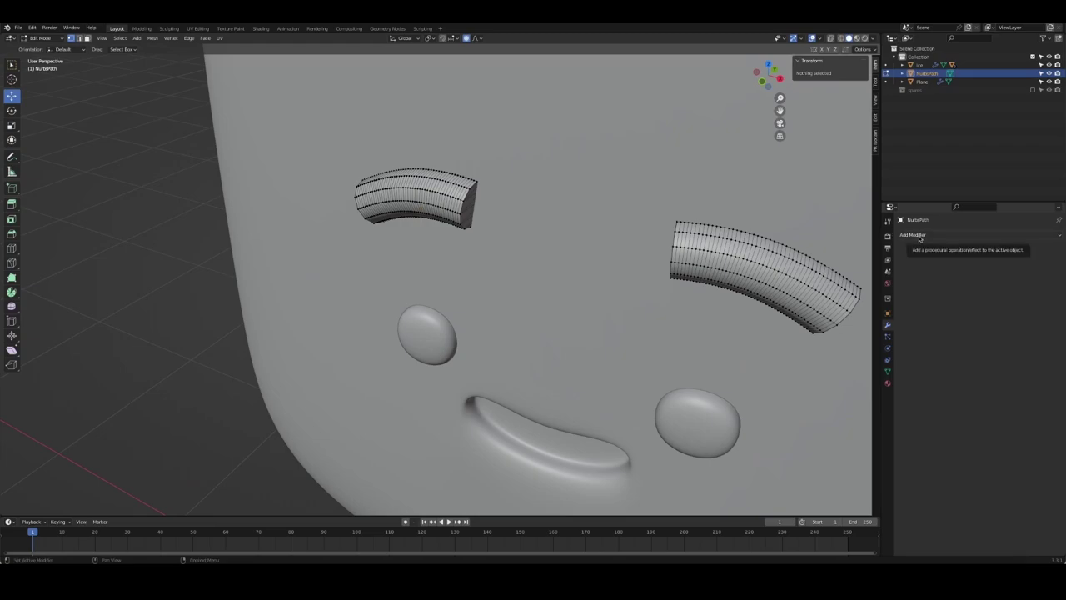
key(Tab)
key(ctrl+1)
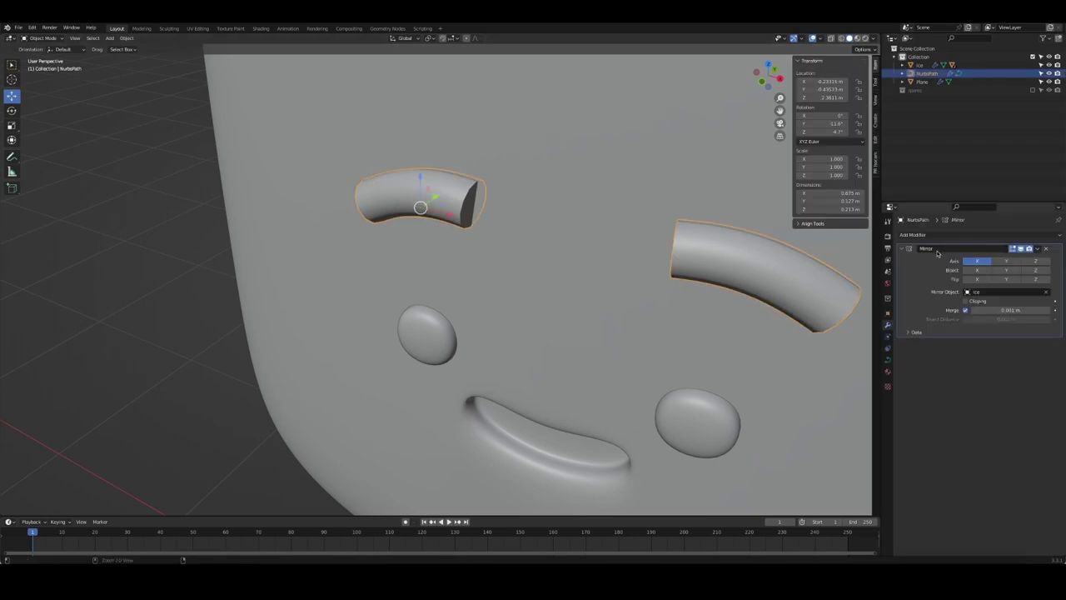
key(alt+a)
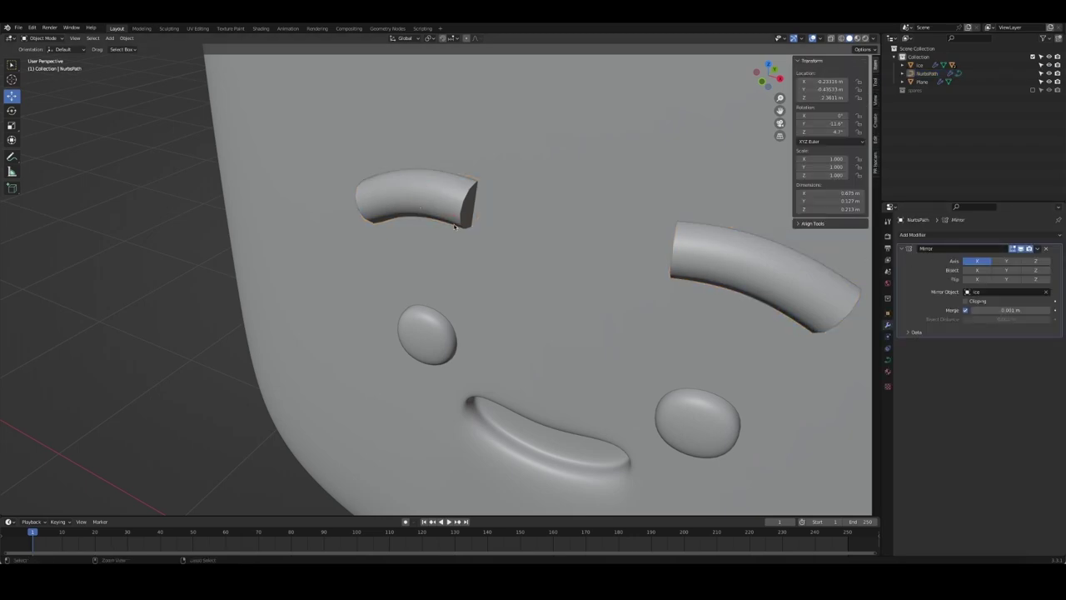
click(448, 209)
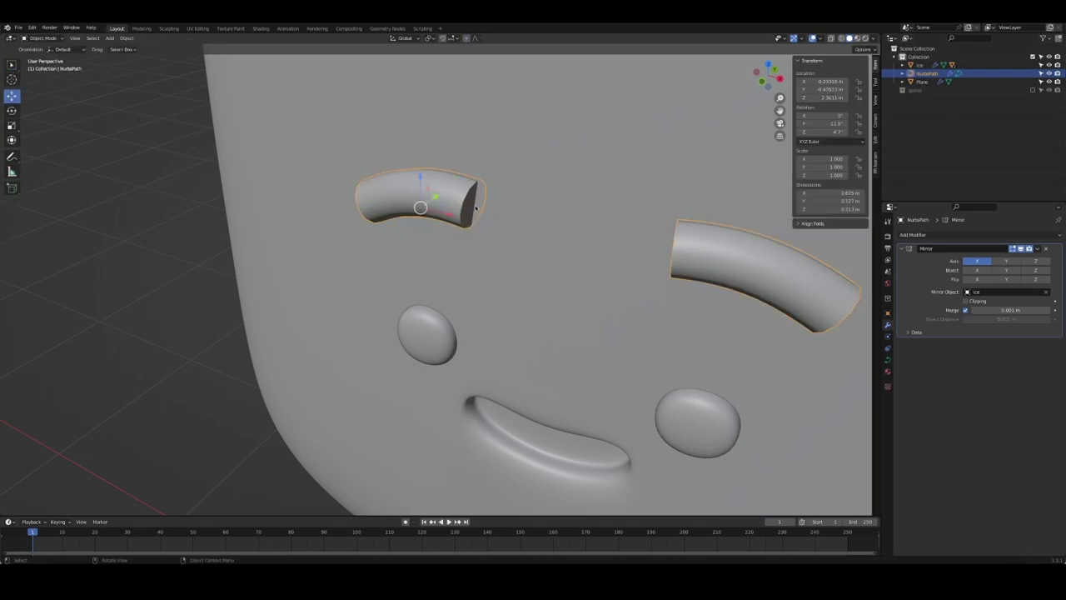
Convert the eyebrows to a mesh and inspect the left brow's end in Edit Mode
right_click(463, 206)
click(476, 208)
key(Tab)
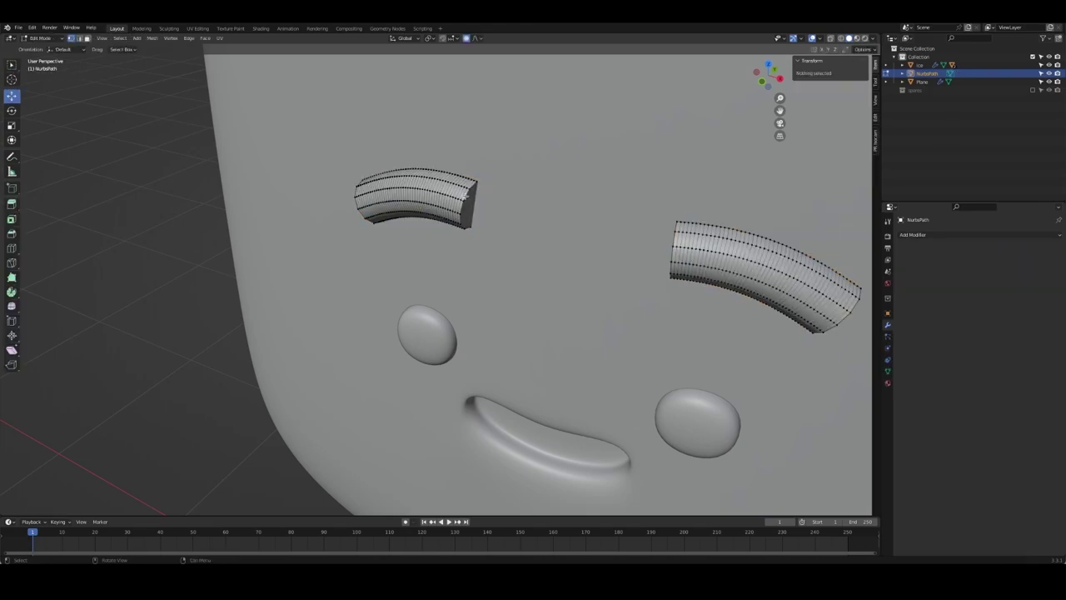
click(471, 195)
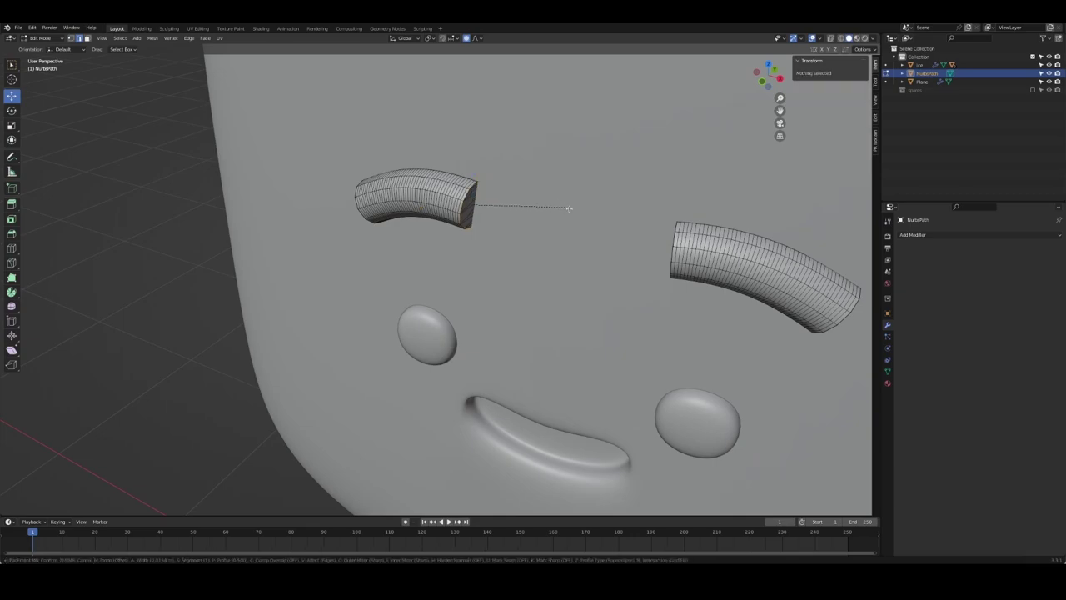
scroll(551, 198, up, 6)
mouse_move(606, 155)
shift+middle_down()
mouse_move(610, 222)
mouse_move(586, 215)
mouse_move(628, 219)
shift+middle_up()
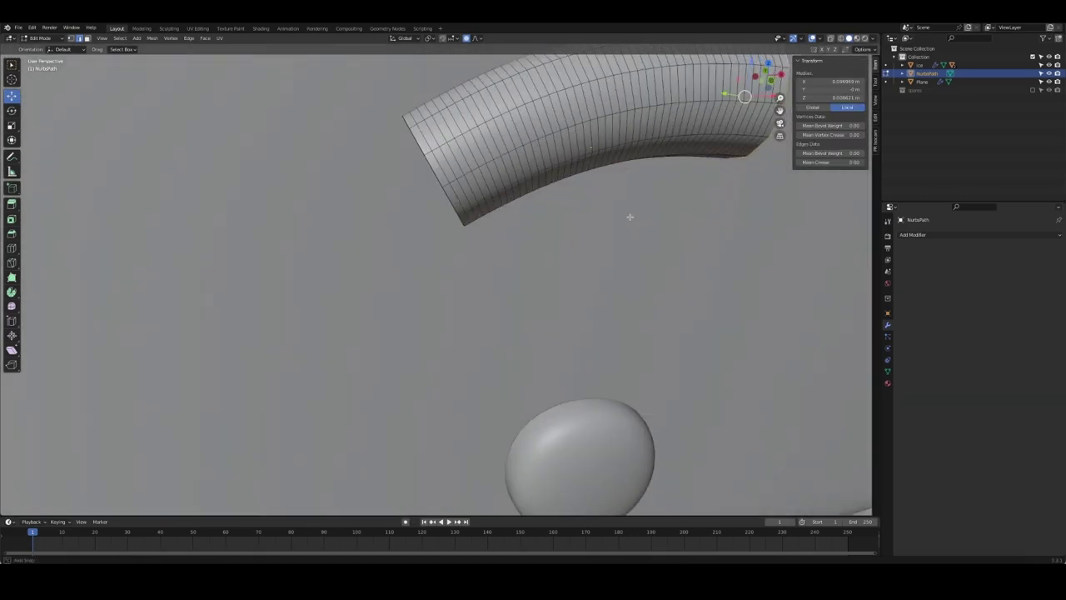
key(Tab)
Mirror the eyebrow to the other side and switch off Fill Caps to open its ends
mouse_move(475, 220)
middle_down()
mouse_move(467, 223)
mouse_move(519, 226)
middle_up()
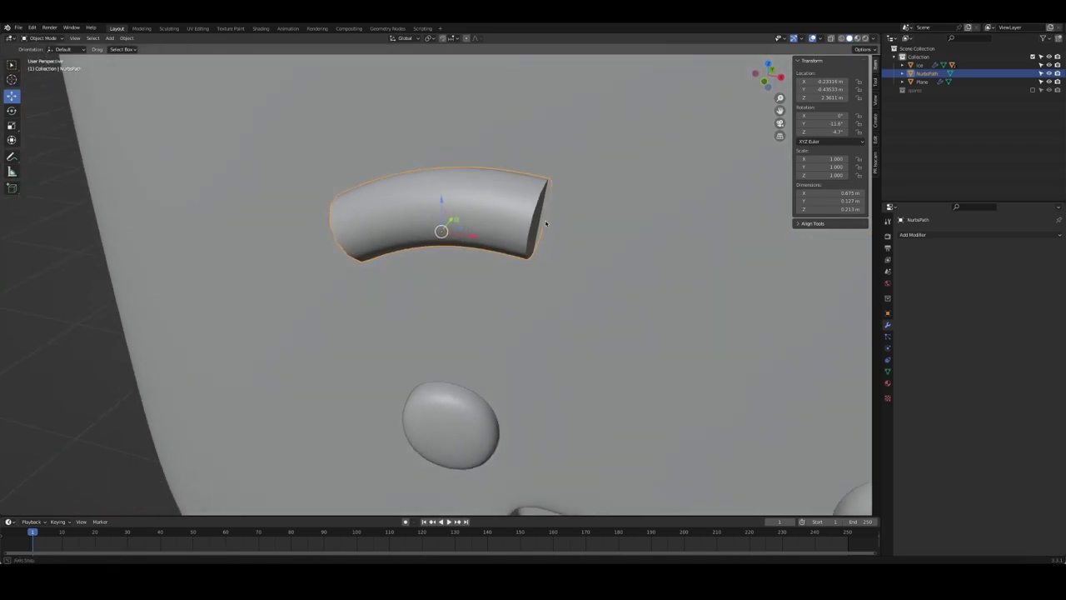
key(ctrl+shift+m)
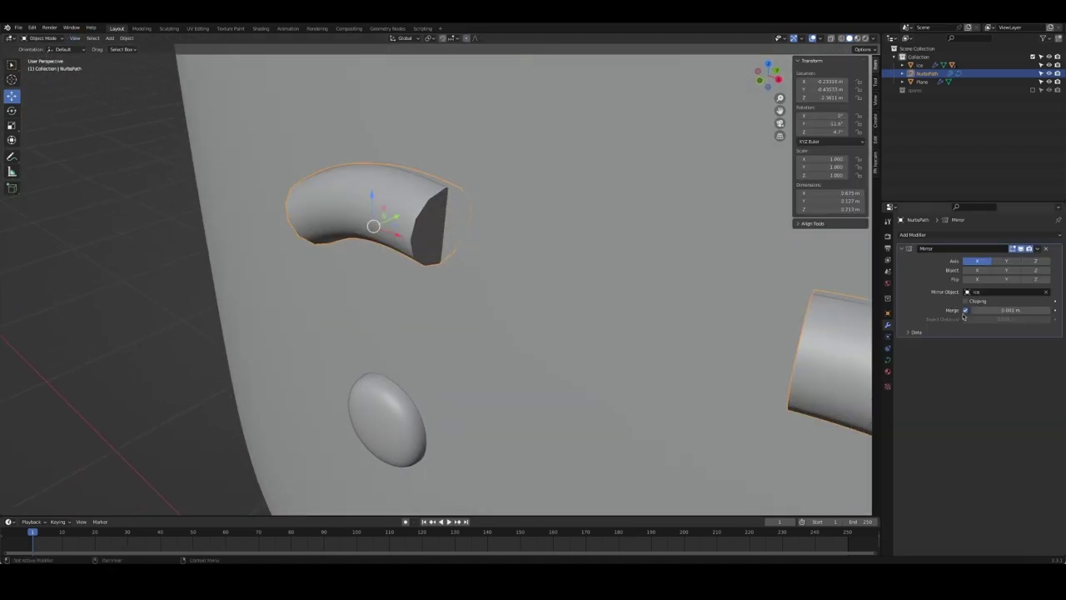
click(887, 359)
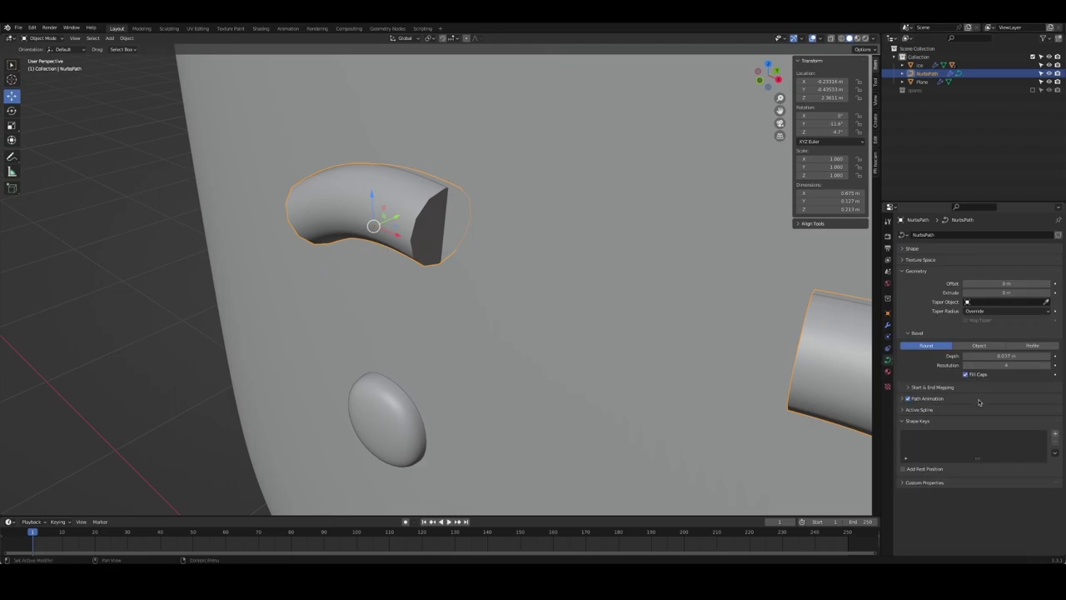
click(966, 374)
mouse_move(662, 328)
middle_down()
mouse_move(671, 314)
mouse_move(621, 313)
mouse_move(424, 240)
middle_up()
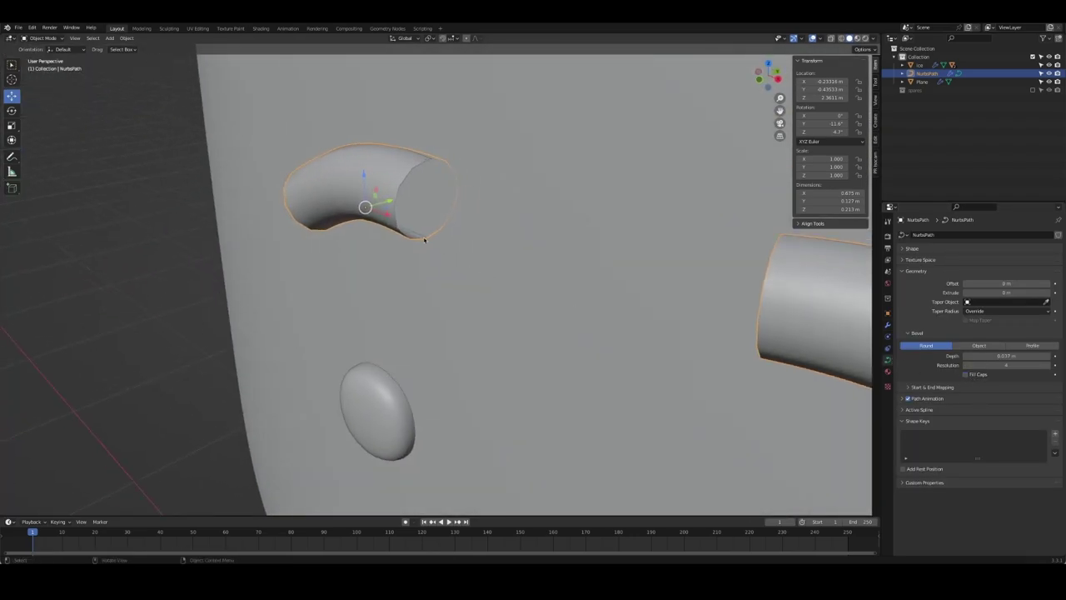
Convert the eyebrow curve to a mesh and select an edge loop in edge mode
right_click(429, 221)
click(395, 218)
key(Tab)
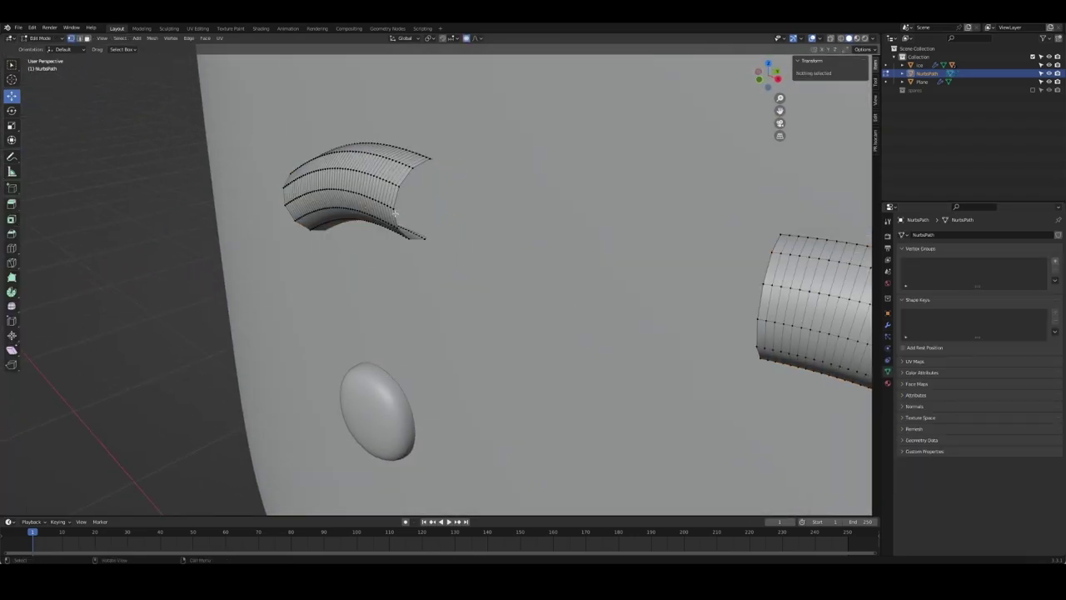
key(2)
alt+click(395, 214)
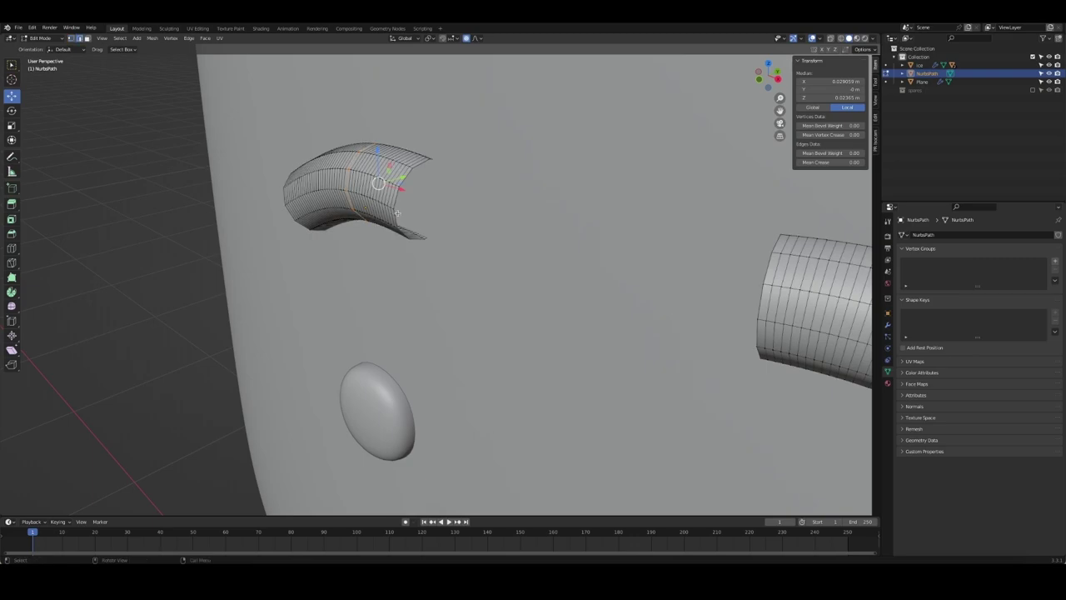
In local view, select the complete end ring of the eyebrow tube
key(KP_Divide)
scroll(333, 233, up, 3)
middle_drag(333, 233, 220, 254)
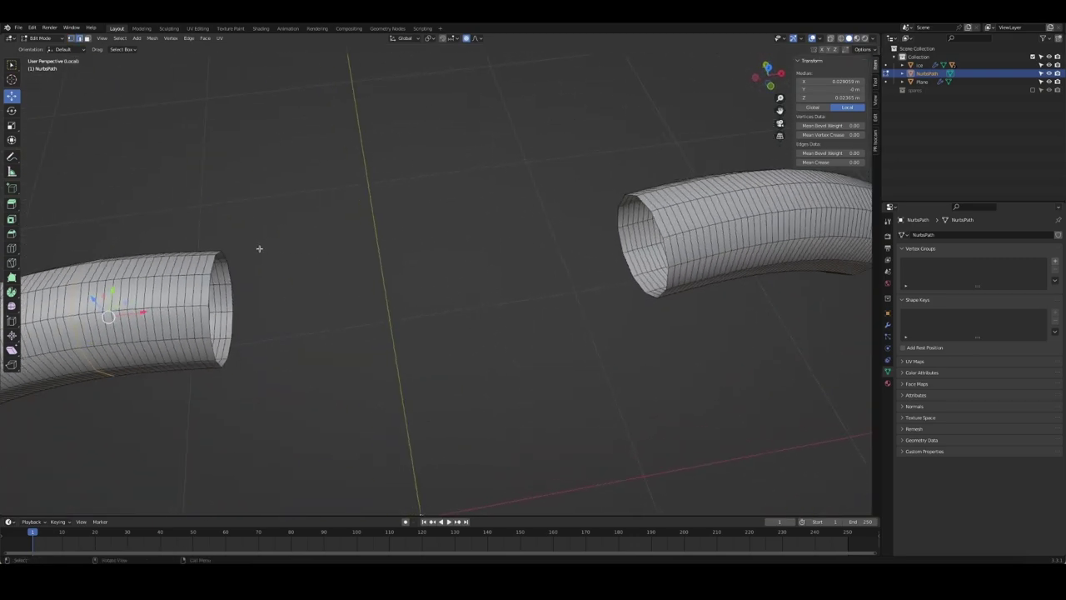
ctrl+click(217, 258)
key(KP_1)
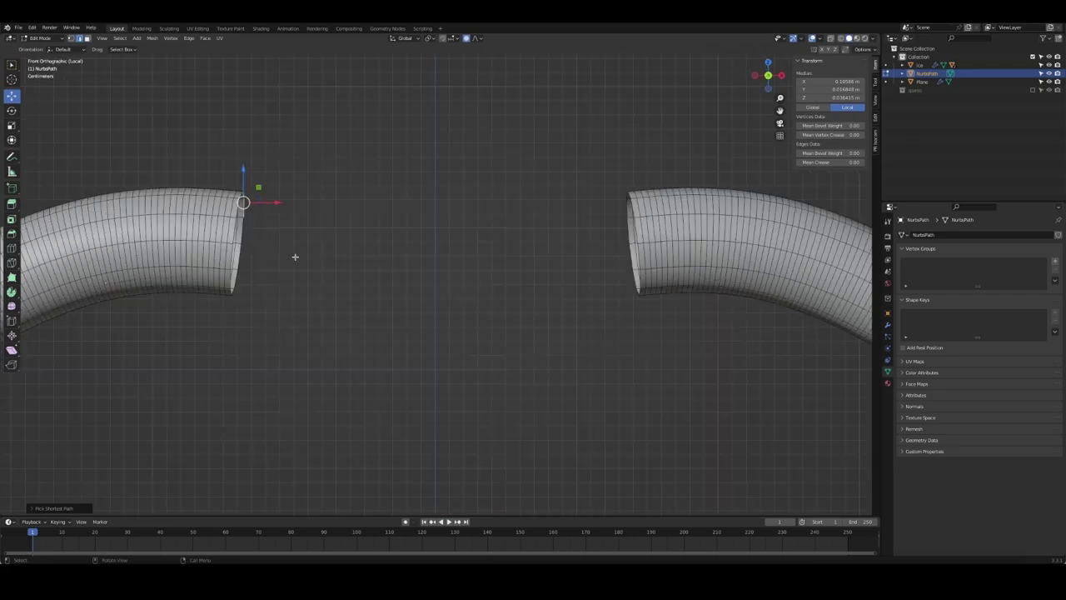
mouse_move(293, 225)
middle_down()
mouse_move(408, 259)
mouse_move(433, 208)
middle_up()
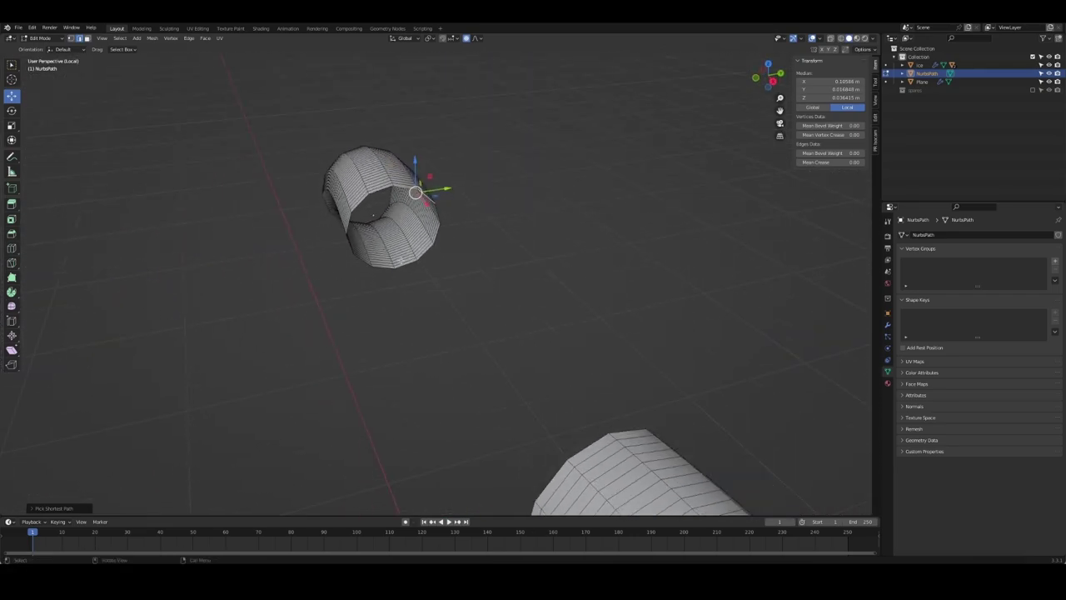
ctrl+click(433, 234)
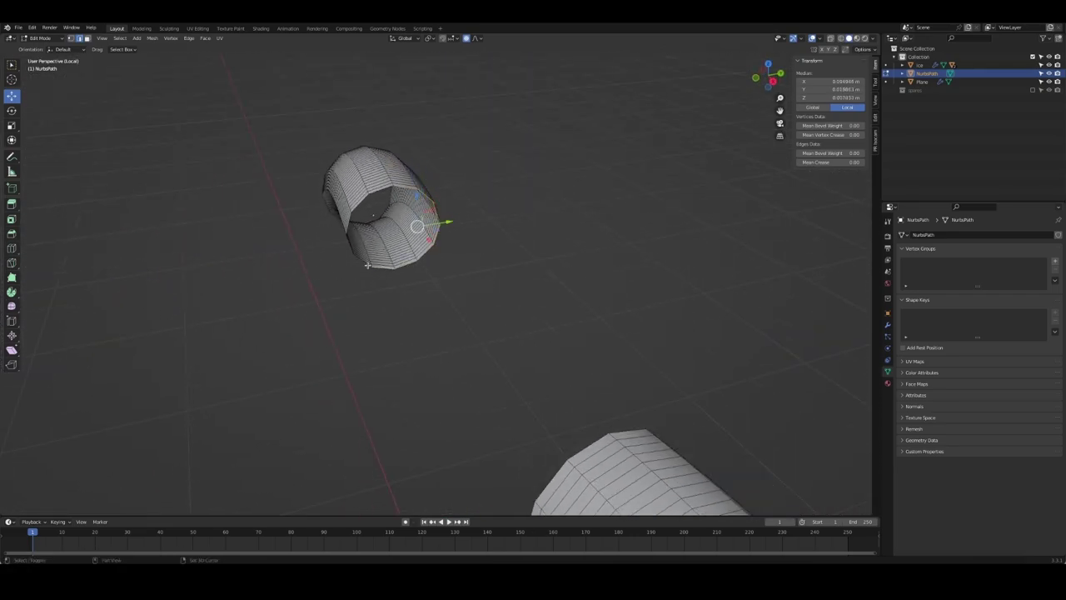
mouse_move(387, 247)
middle_down()
mouse_move(428, 219)
mouse_move(389, 232)
mouse_move(392, 172)
mouse_move(377, 197)
middle_up()
scroll(388, 233, up, 2)
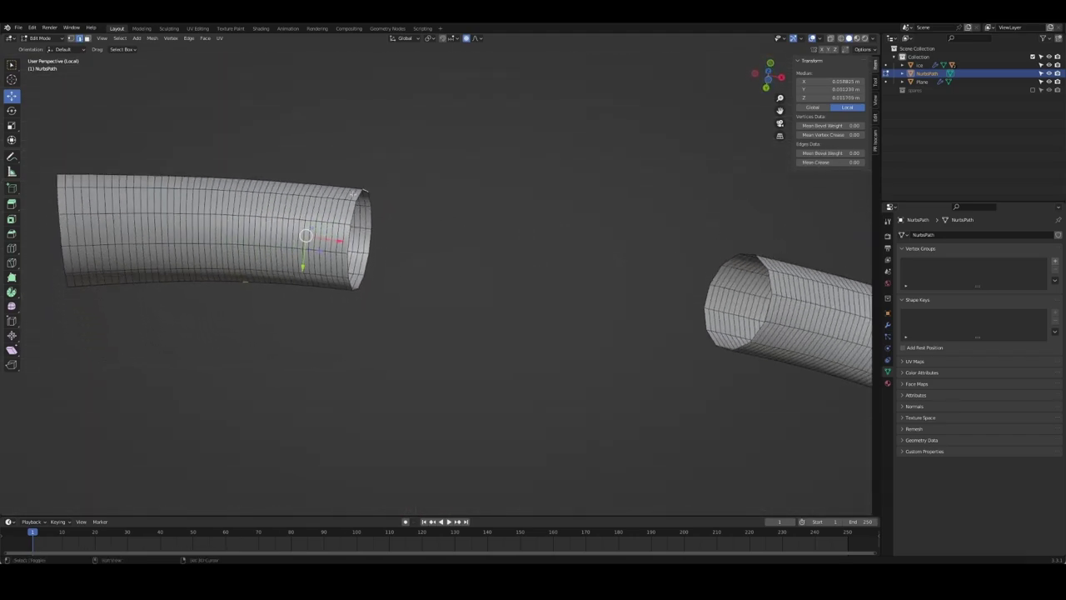
ctrl+click(356, 292)
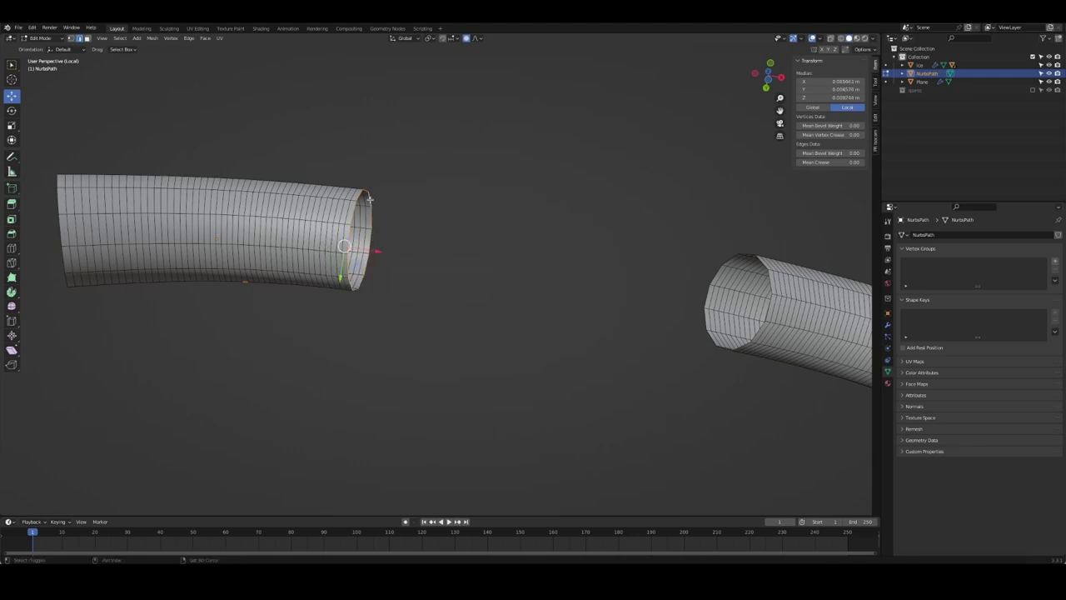
Cap the open tube end with a grid fill and inset the new end face
click(204, 38)
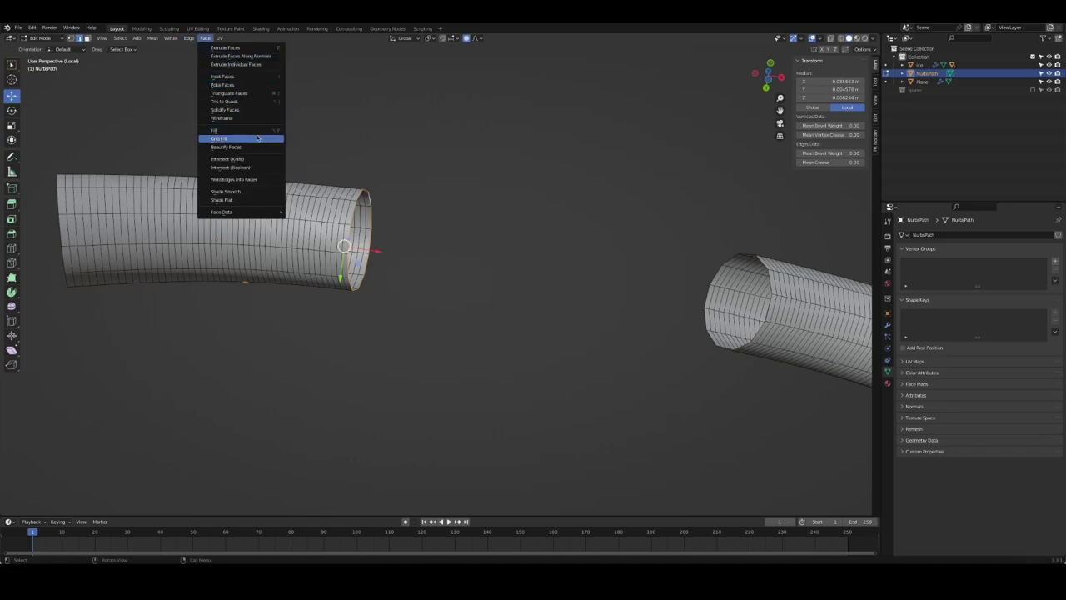
click(257, 137)
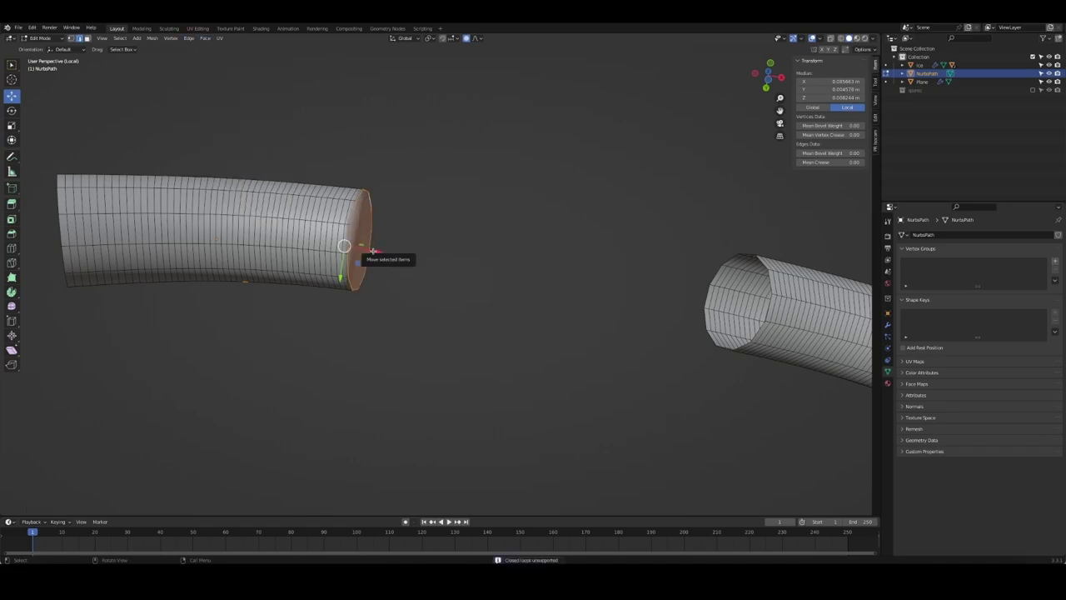
mouse_move(371, 254)
middle_down()
mouse_move(552, 364)
mouse_move(508, 358)
middle_up()
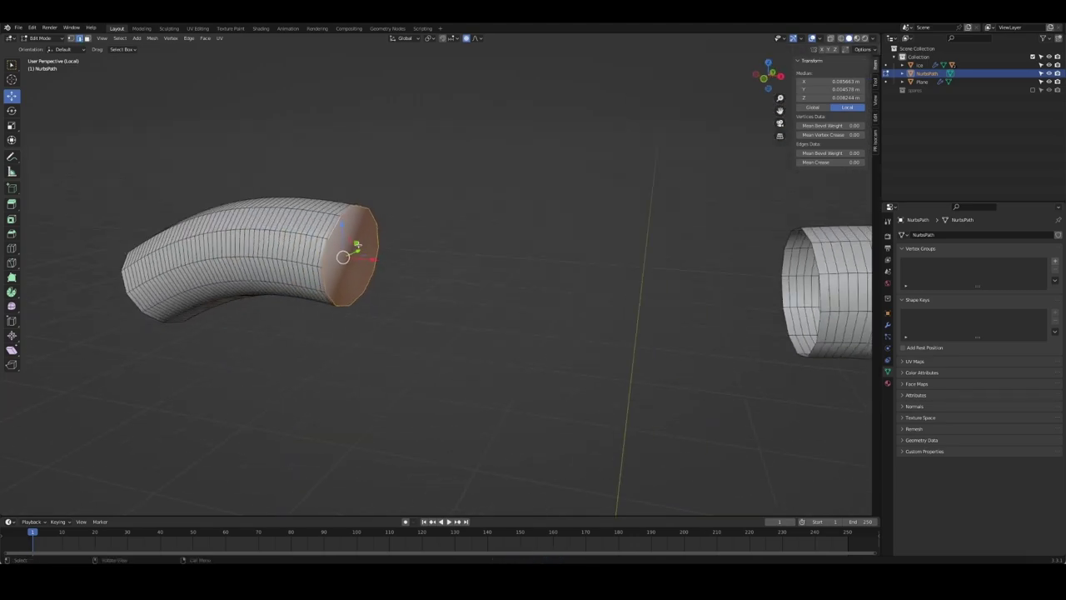
key(i)
click(550, 305)
Move the cap face and end loop outward along X to lengthen the tube
key(g)
key(z)
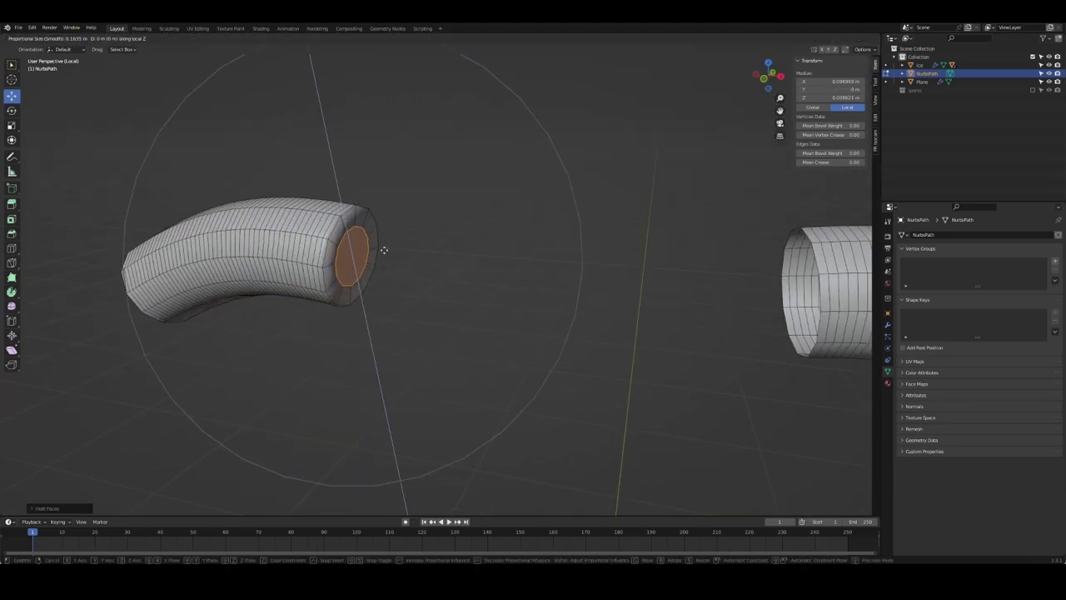
key(x)
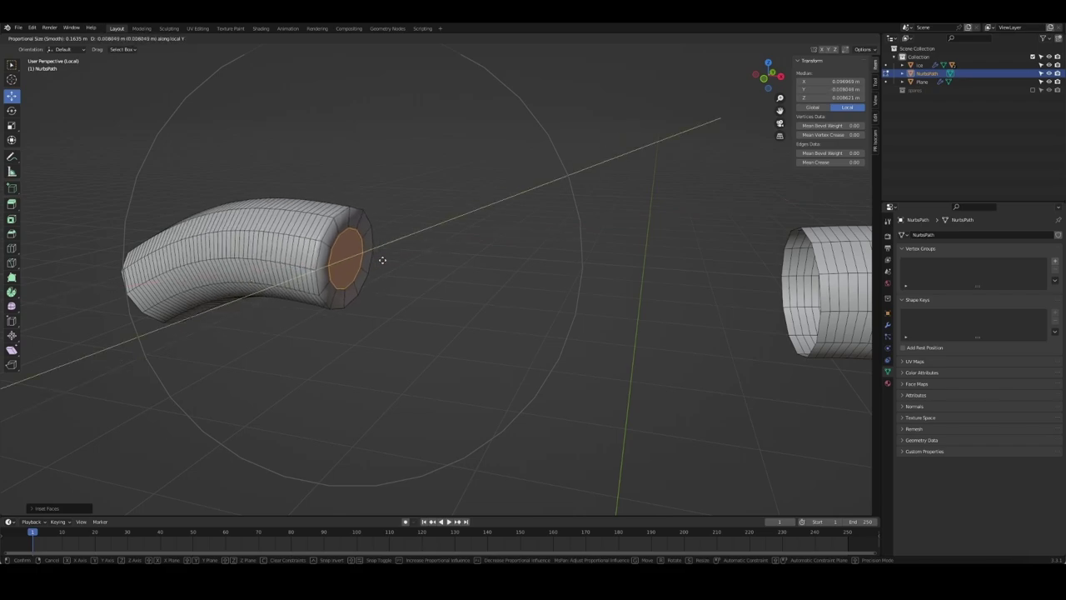
click(381, 259)
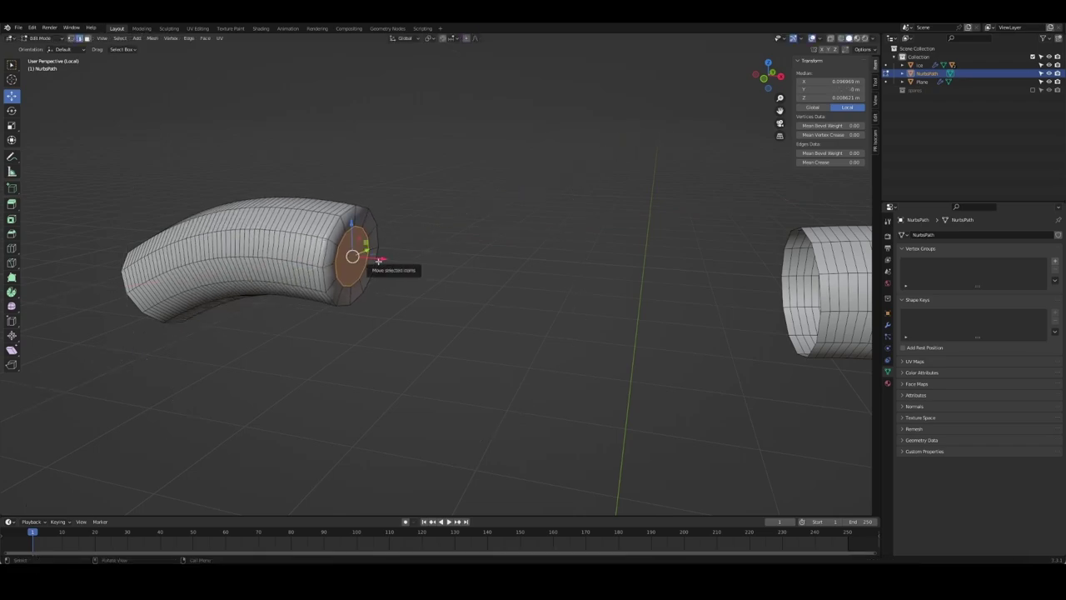
key(g)
key(x)
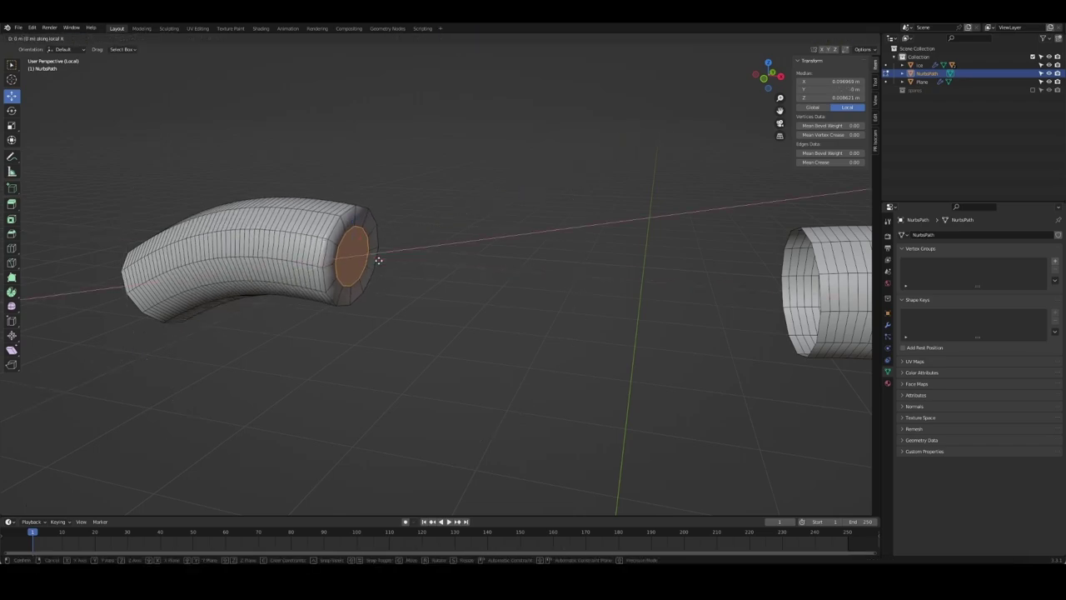
key(x)
key(x)
key(Escape)
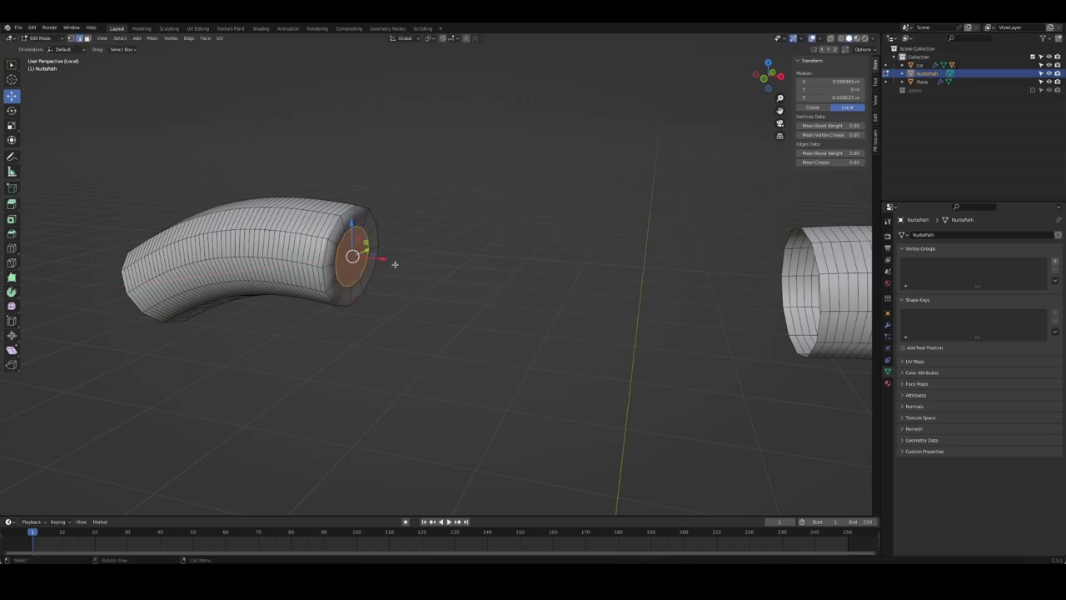
key(g)
key(x)
click(403, 270)
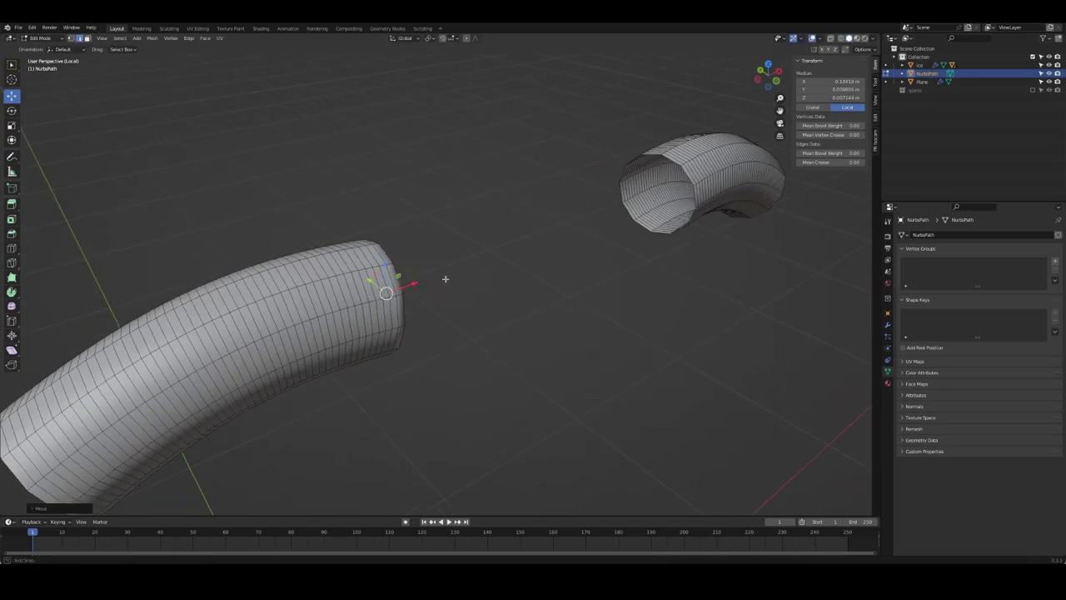
From the top view, slide the end loop further along X, bevel it, and exit Edit Mode
middle_drag(403, 270, 409, 301)
key(KP_7)
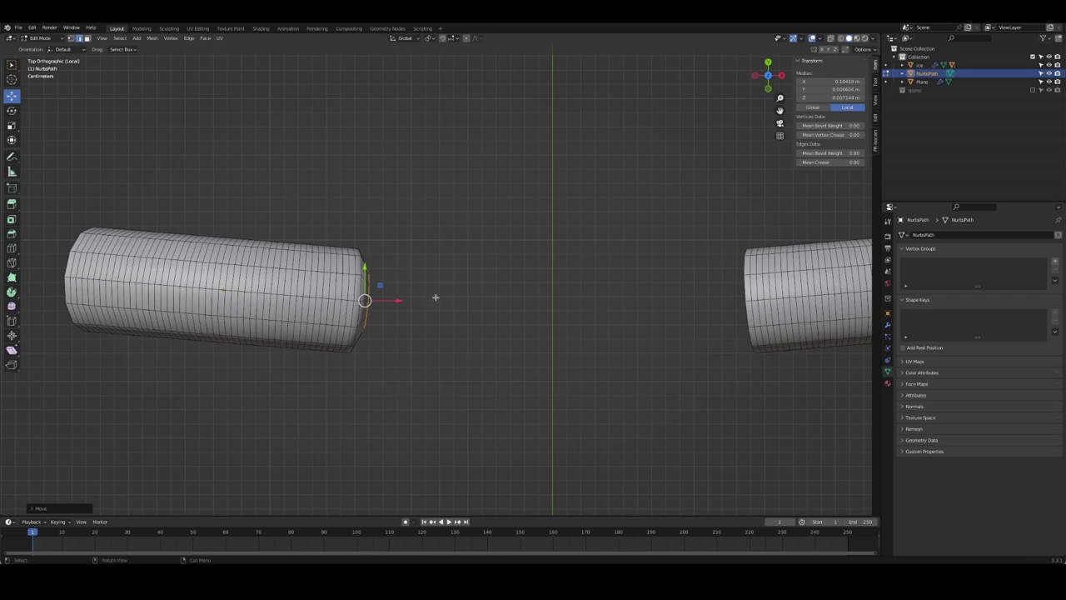
key(g)
key(x)
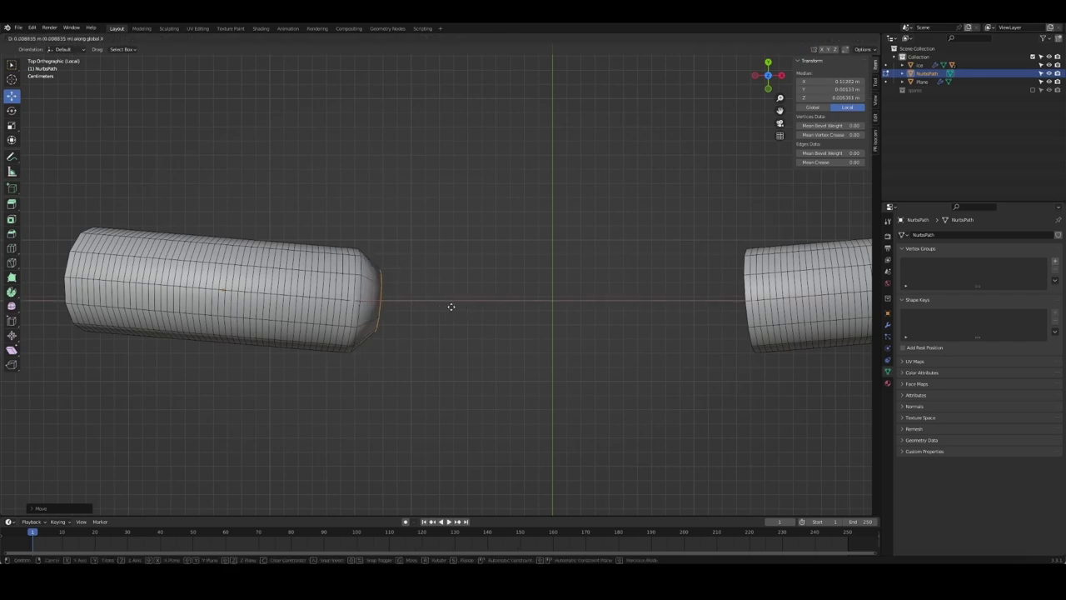
click(456, 307)
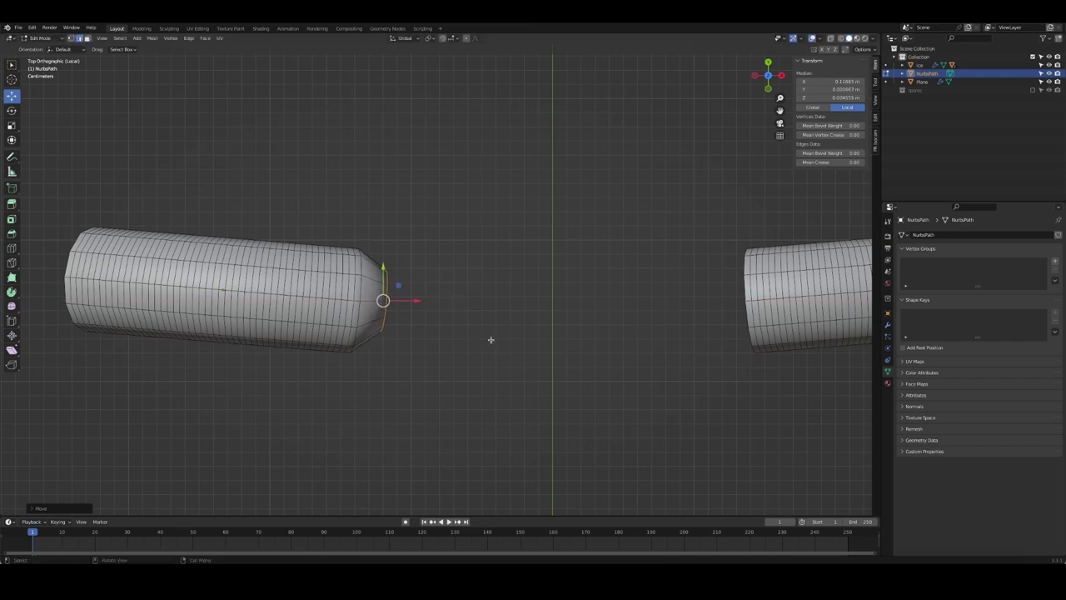
mouse_move(490, 335)
middle_down()
mouse_move(459, 257)
mouse_move(481, 280)
mouse_move(511, 286)
mouse_move(502, 310)
mouse_move(268, 295)
mouse_move(217, 316)
mouse_move(372, 272)
middle_up()
key(ctrl+b)
click(542, 306)
key(Tab)
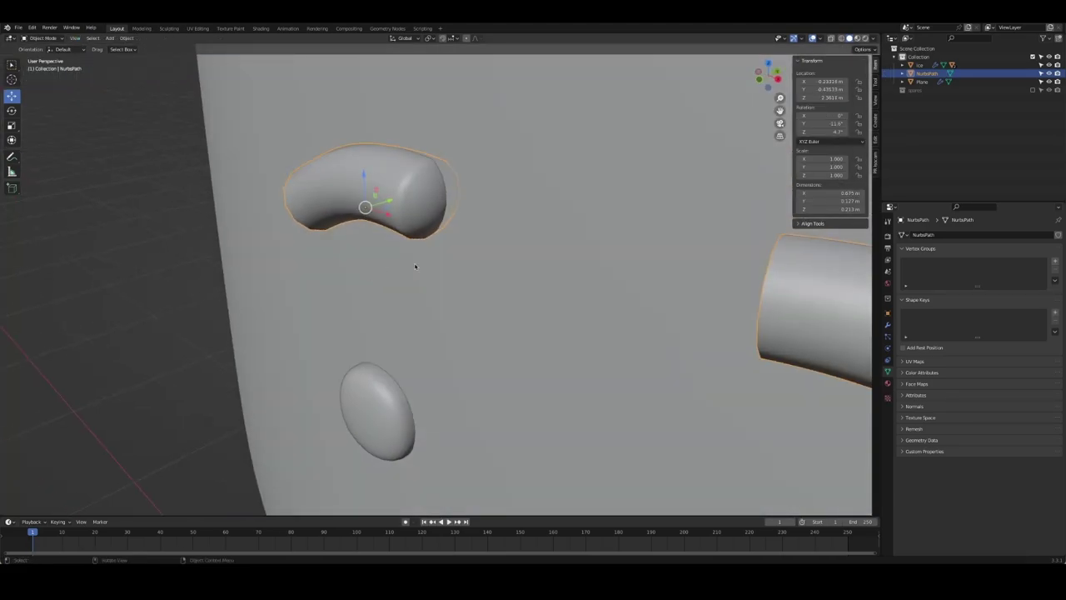
Shade the eyebrow smooth and add a level-3 subdivision with Ctrl+3
right_click(383, 188)
click(383, 190)
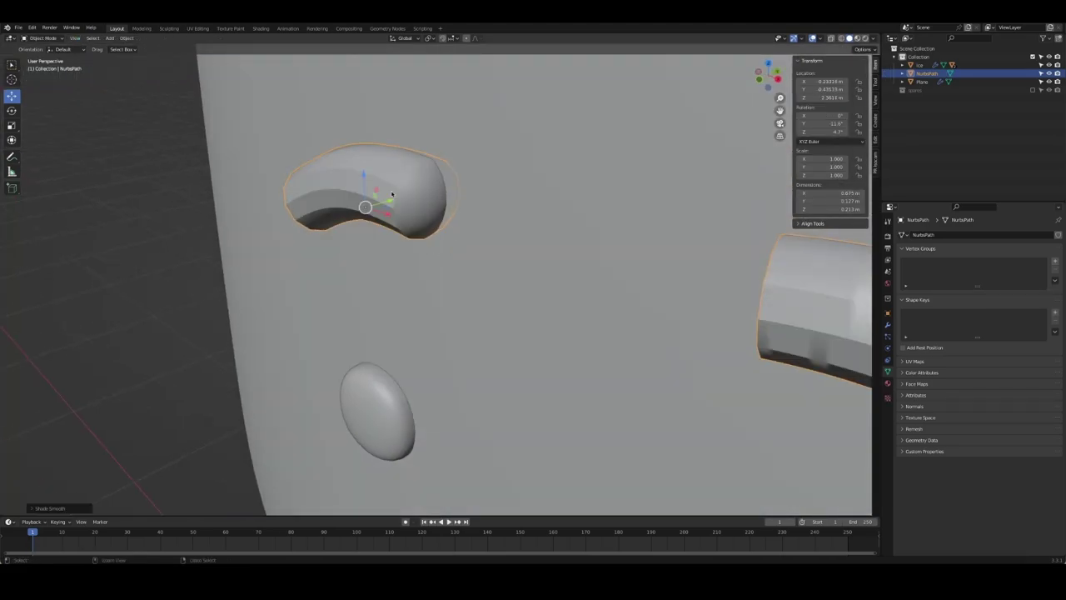
mouse_move(391, 193)
middle_down()
mouse_move(433, 179)
mouse_move(664, 195)
mouse_move(528, 230)
mouse_move(533, 214)
mouse_move(638, 226)
middle_up()
key(Tab)
key(Tab)
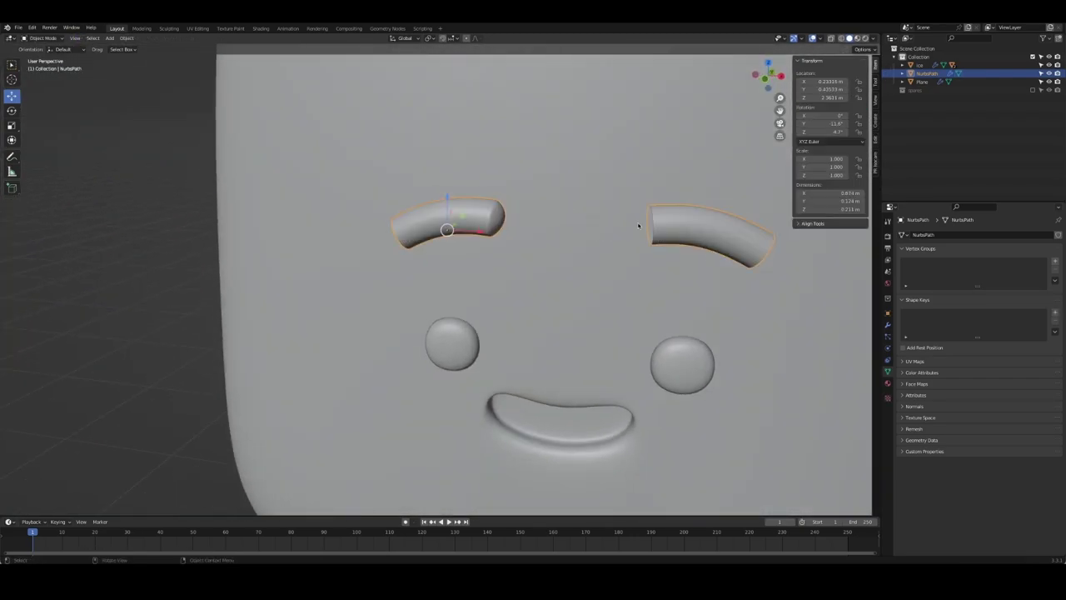
key(ctrl+3)
key(Tab)
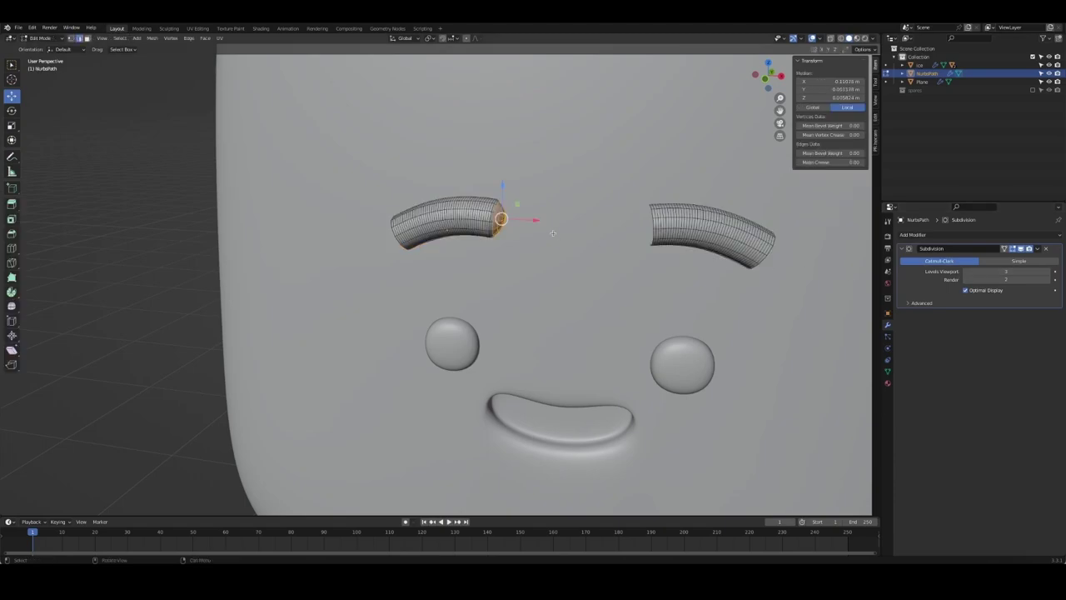
Select the whole right eyebrow as linked geometry and delete its vertices
key(Tab)
key(Tab)
key(s)
click(625, 219)
key(Tab)
key(Tab)
key(h)
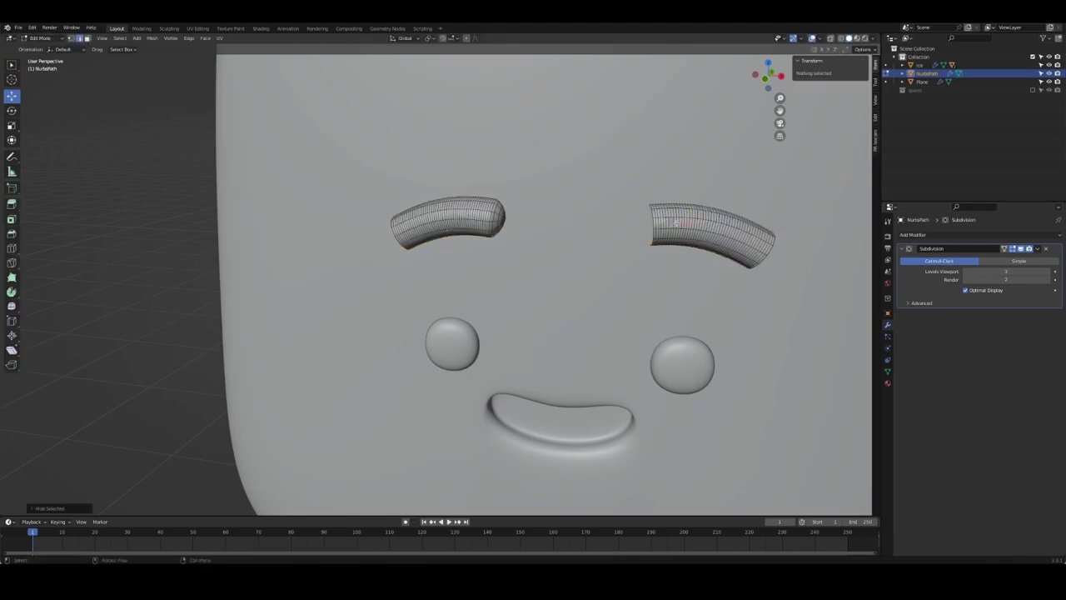
key(alt+h)
key(a)
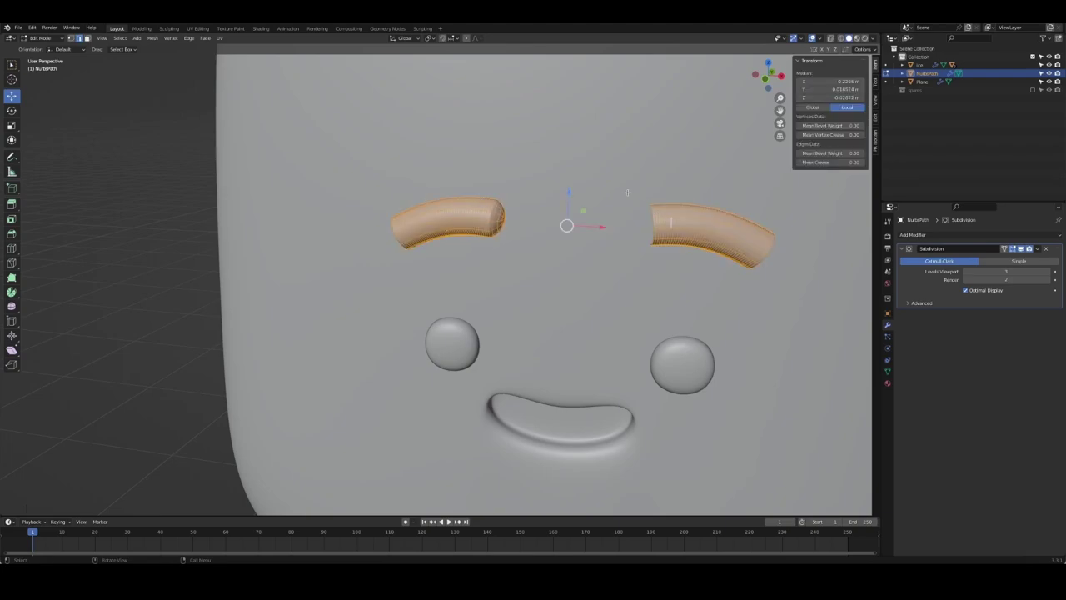
key(alt+a)
click(716, 253)
key(ctrl+l)
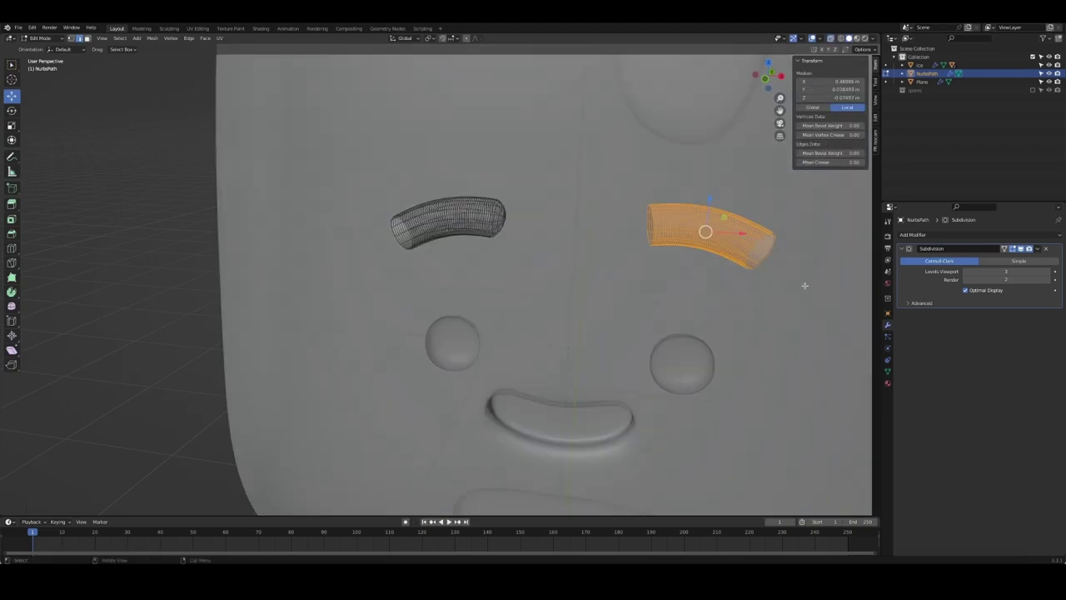
key(x)
click(805, 288)
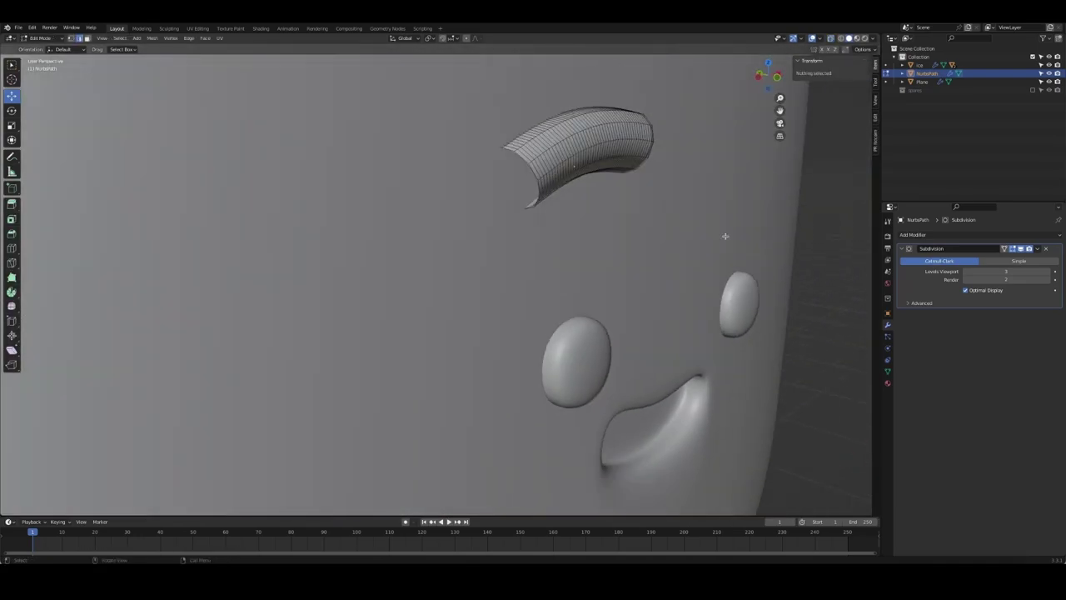
In local view, select the open end of the remaining brow tube
key(KP_Divide)
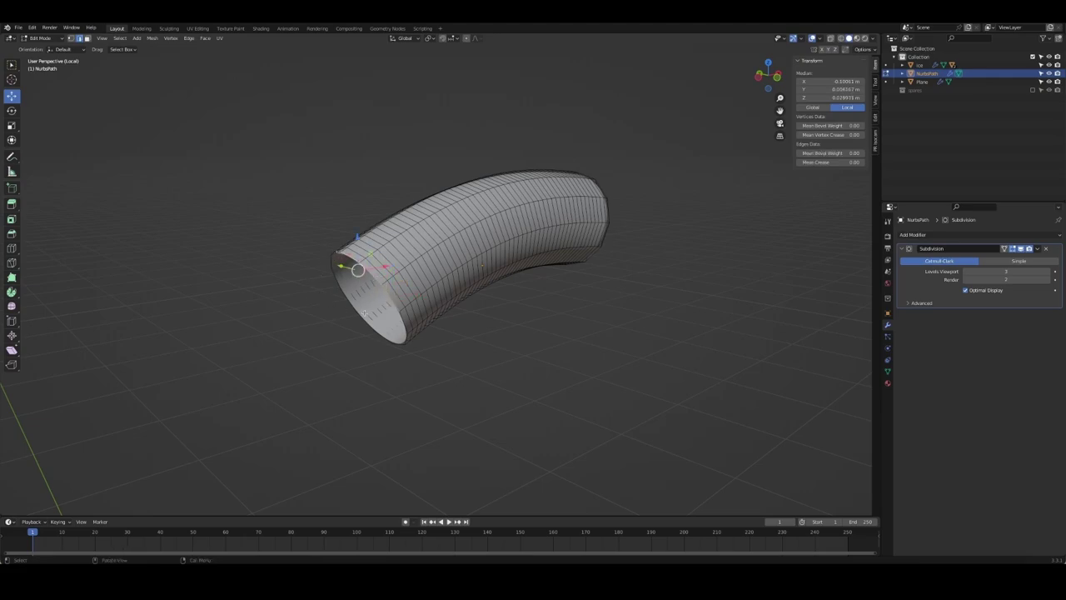
middle_drag(364, 313, 467, 317)
shift+click(505, 250)
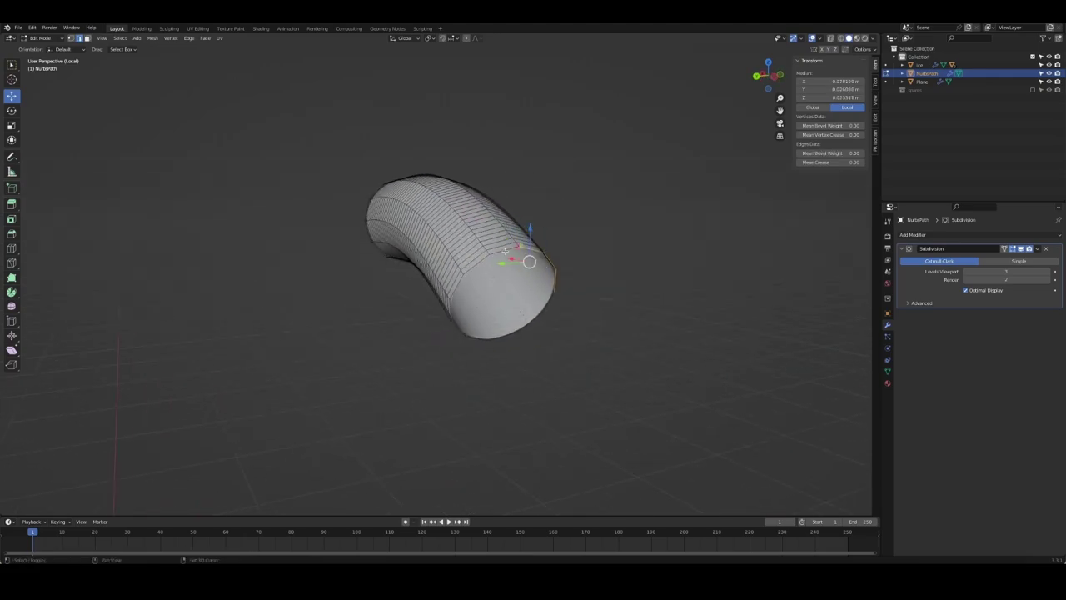
middle_drag(489, 258, 490, 246)
ctrl+click(490, 241)
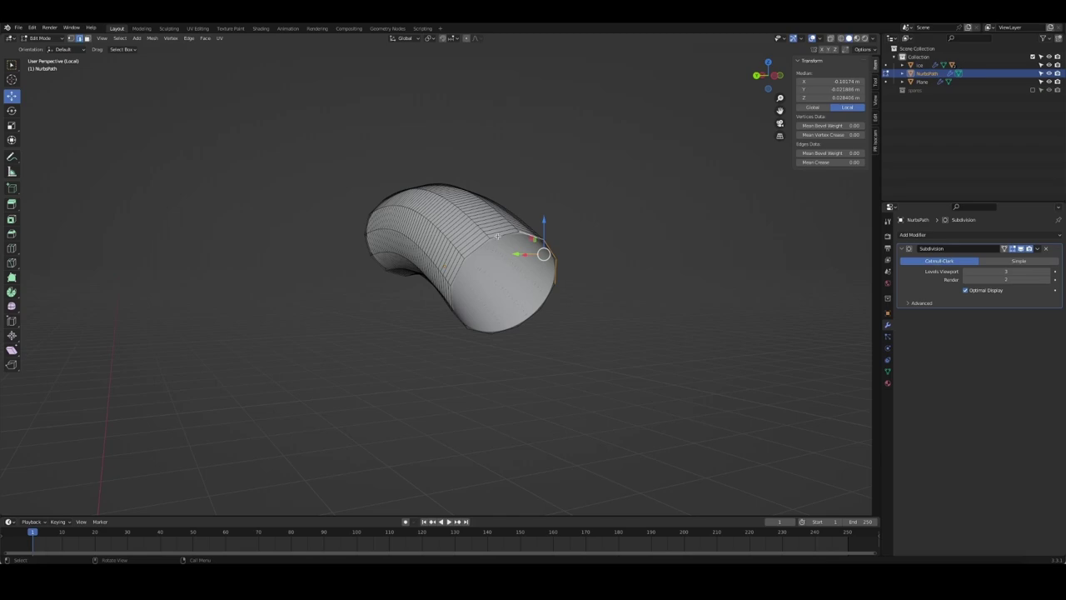
shift+click(483, 243)
middle_drag(483, 243, 499, 280)
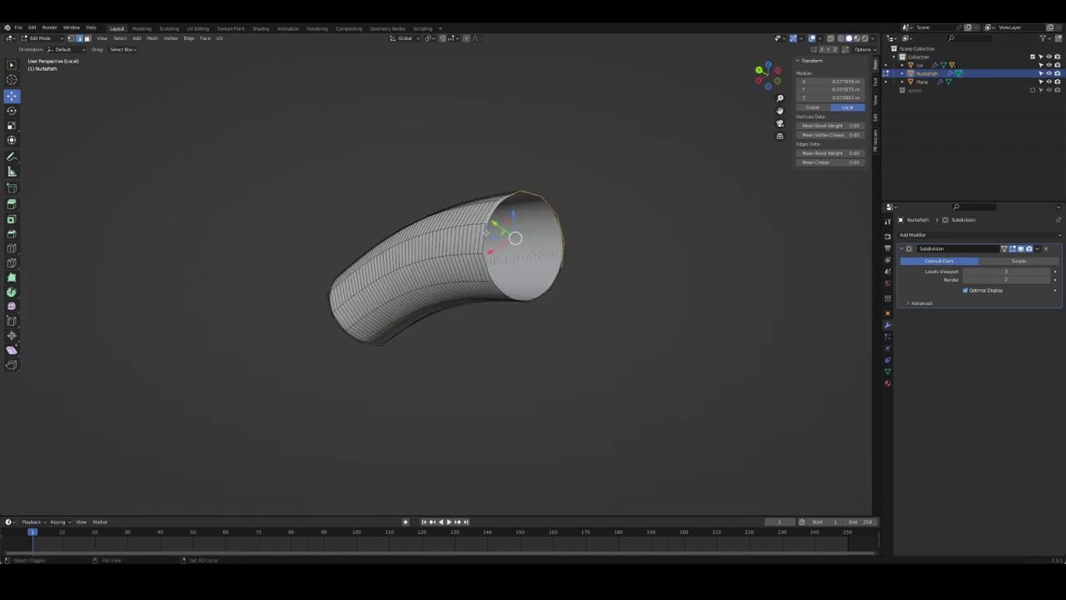
Lay the tube horizontally in view and inset the end-cap face
middle_drag(493, 251, 449, 269)
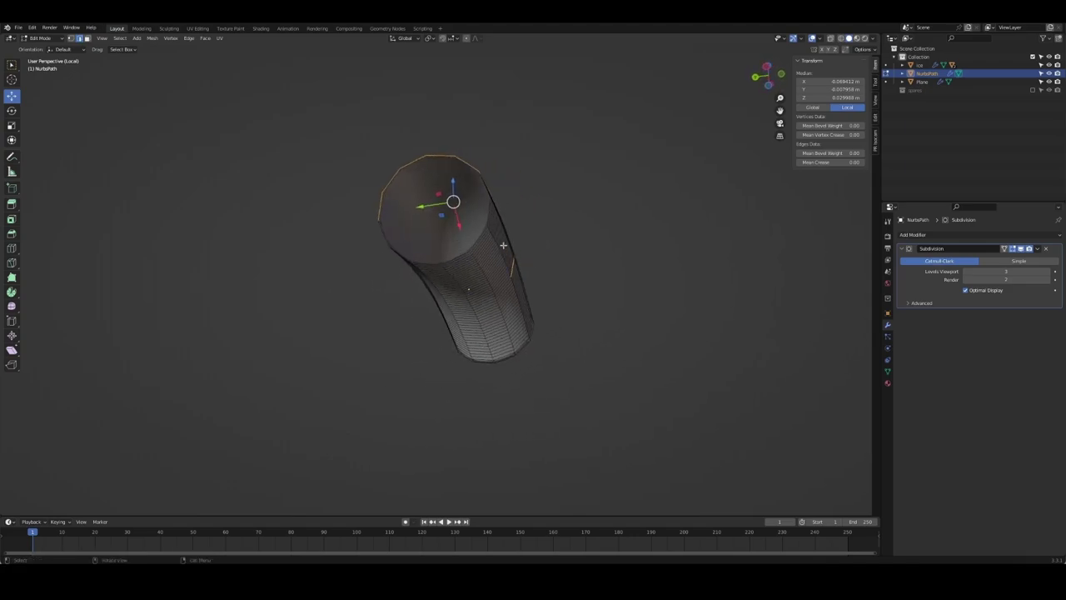
mouse_move(483, 182)
middle_down()
mouse_move(391, 208)
mouse_move(406, 219)
middle_up()
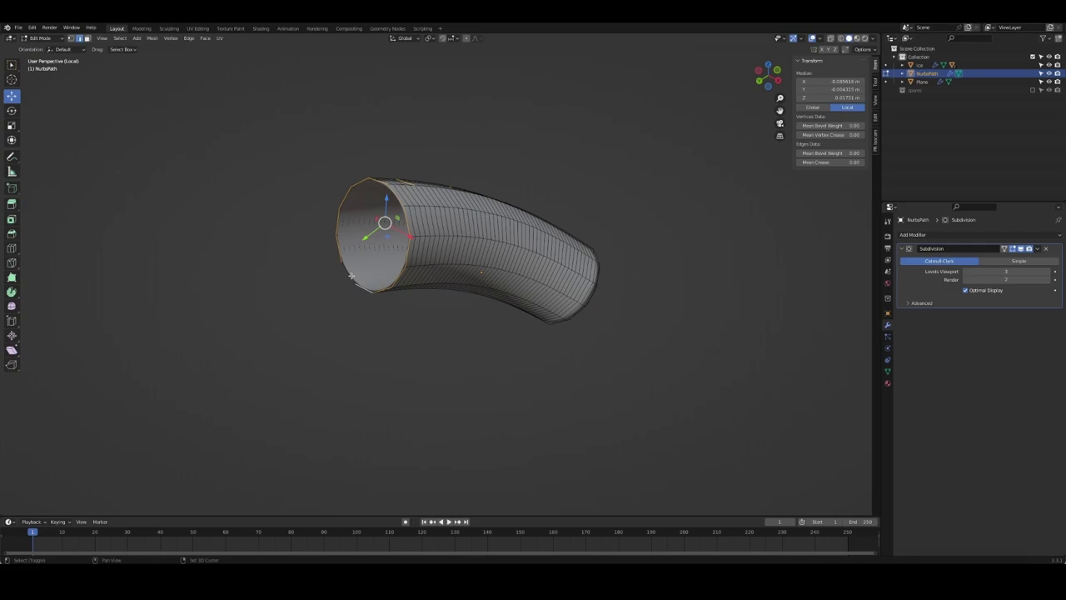
middle_drag(351, 276, 375, 250)
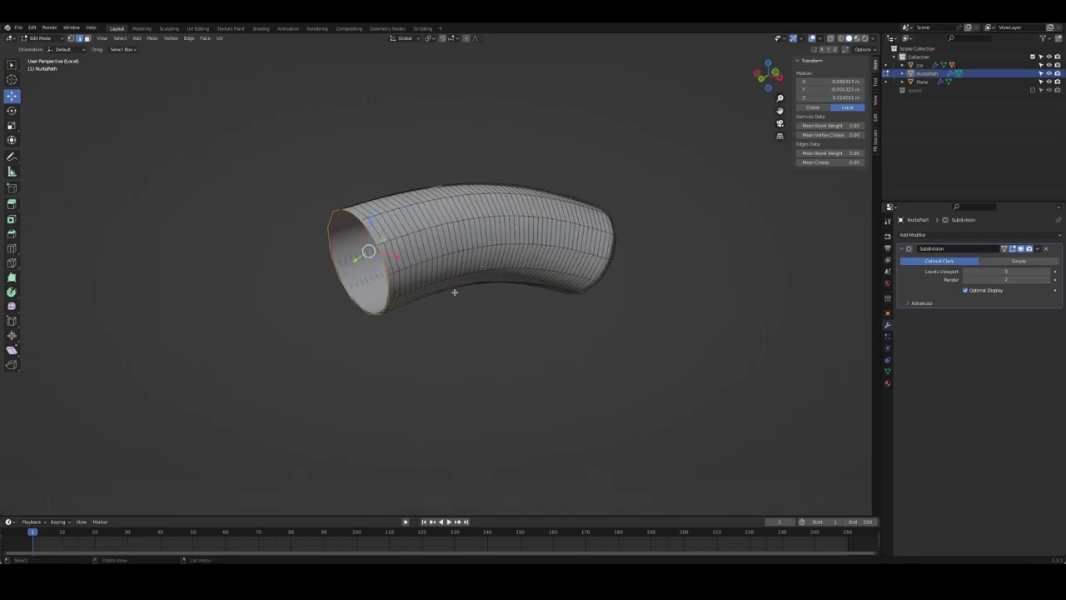
middle_drag(425, 184, 466, 203)
mouse_move(511, 298)
middle_down()
mouse_move(588, 264)
mouse_move(538, 267)
mouse_move(719, 309)
middle_up()
key(i)
click(583, 290)
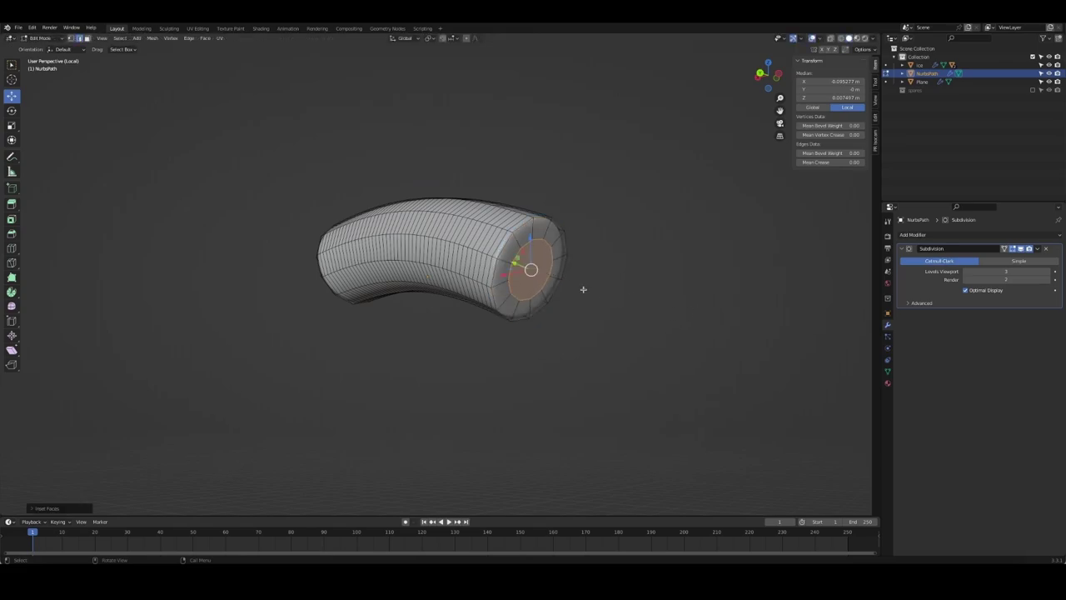
middle_drag(583, 291, 600, 275)
Select the left end cap, move it outward in front view, and bevel it round
key(KP_7)
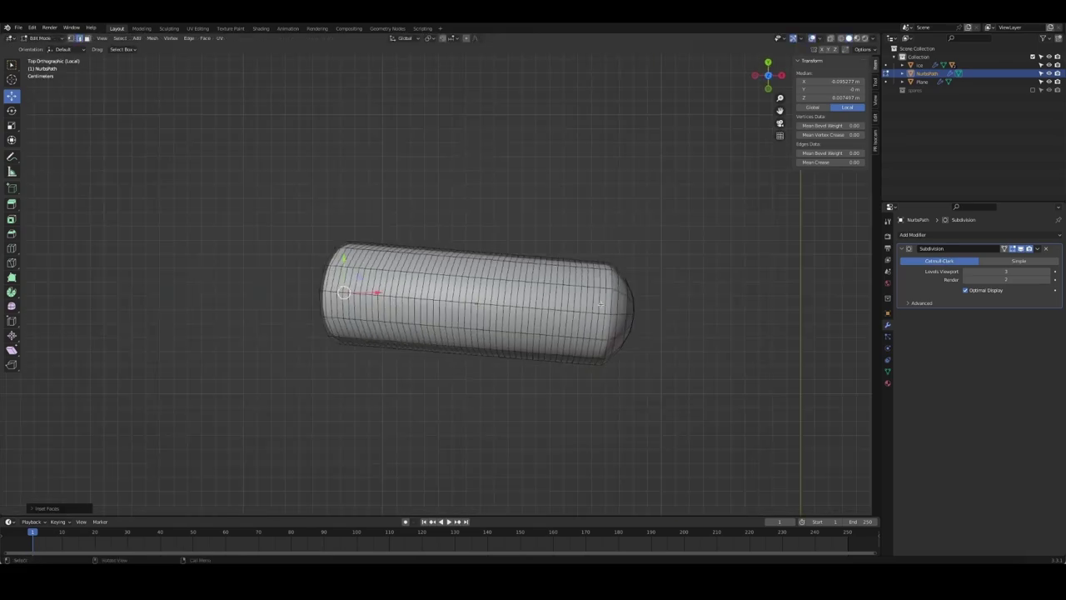
click(329, 293)
middle_drag(329, 293, 468, 186)
key(KP_1)
key(g)
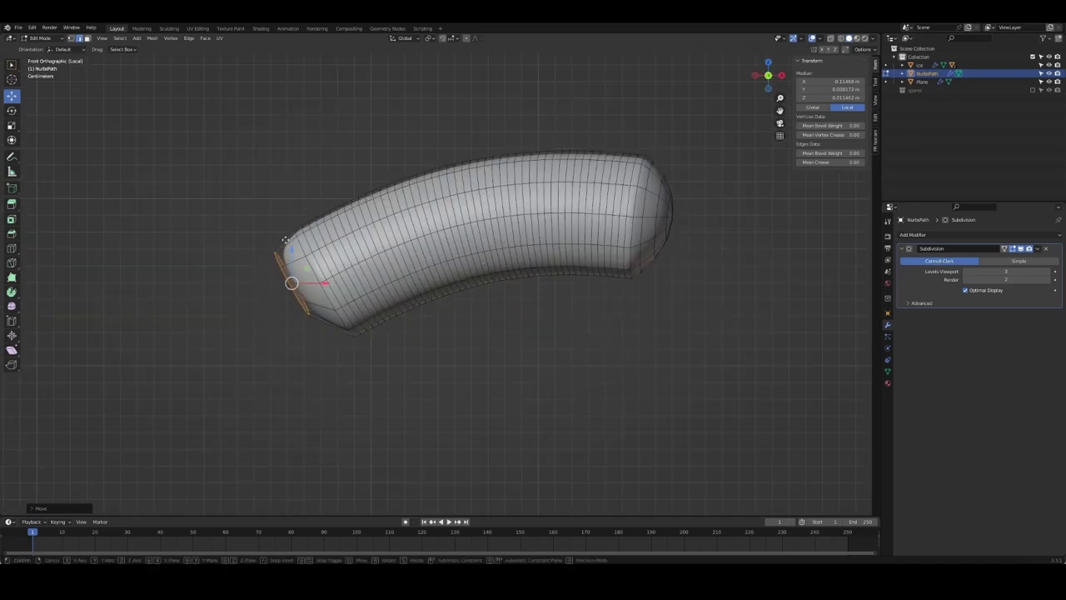
click(293, 262)
middle_drag(293, 263, 455, 291)
key(ctrl+b)
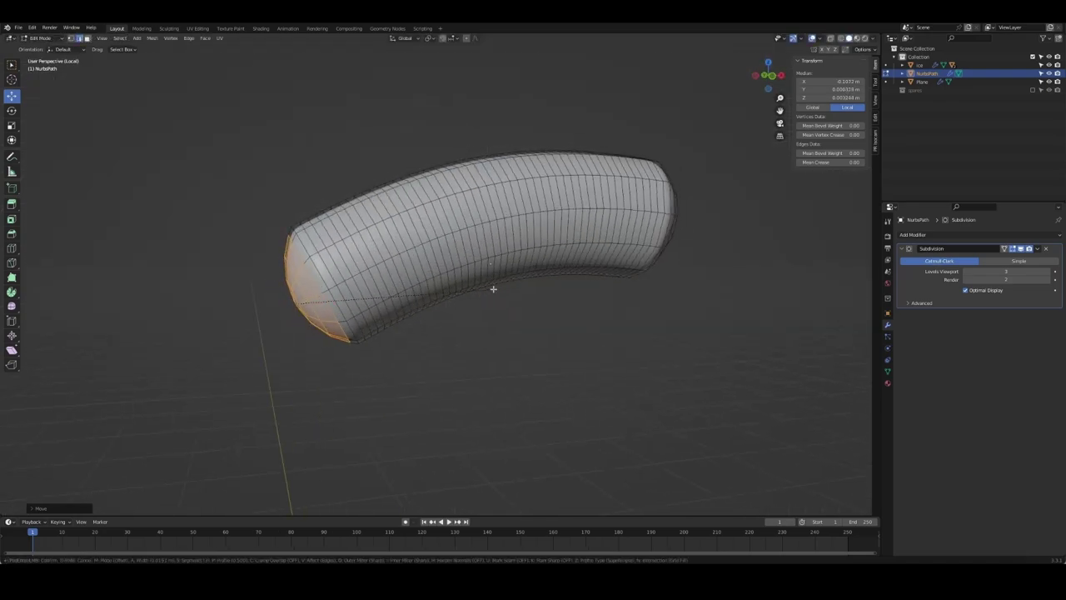
click(489, 289)
Leave local view, delete the eyebrow object, and return to the front orthographic view
key(Tab)
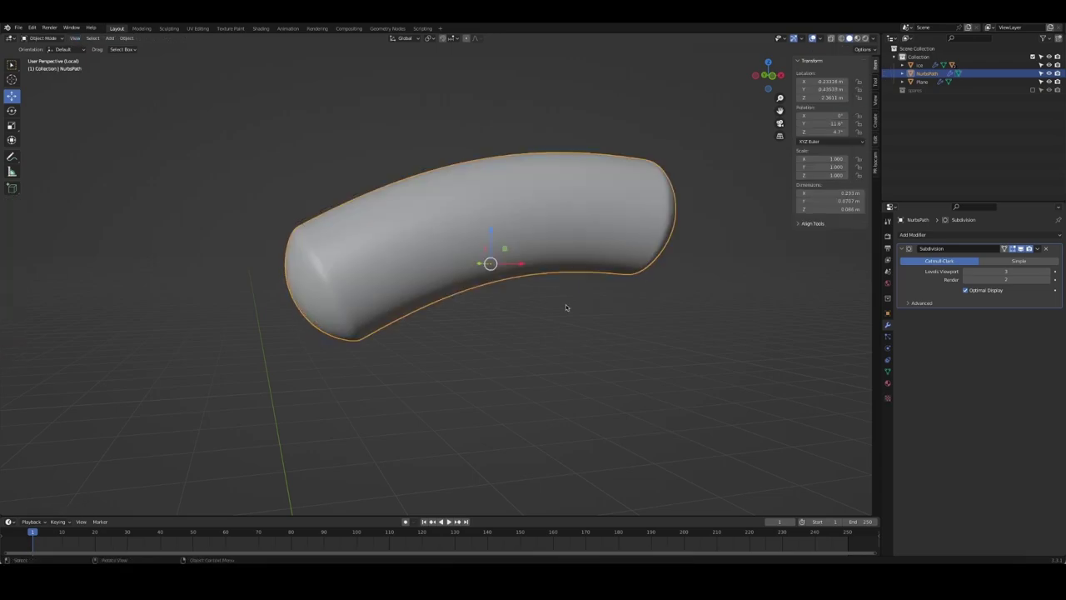
mouse_move(490, 289)
middle_down()
mouse_move(453, 322)
mouse_move(590, 308)
middle_up()
scroll(590, 308, down, 4)
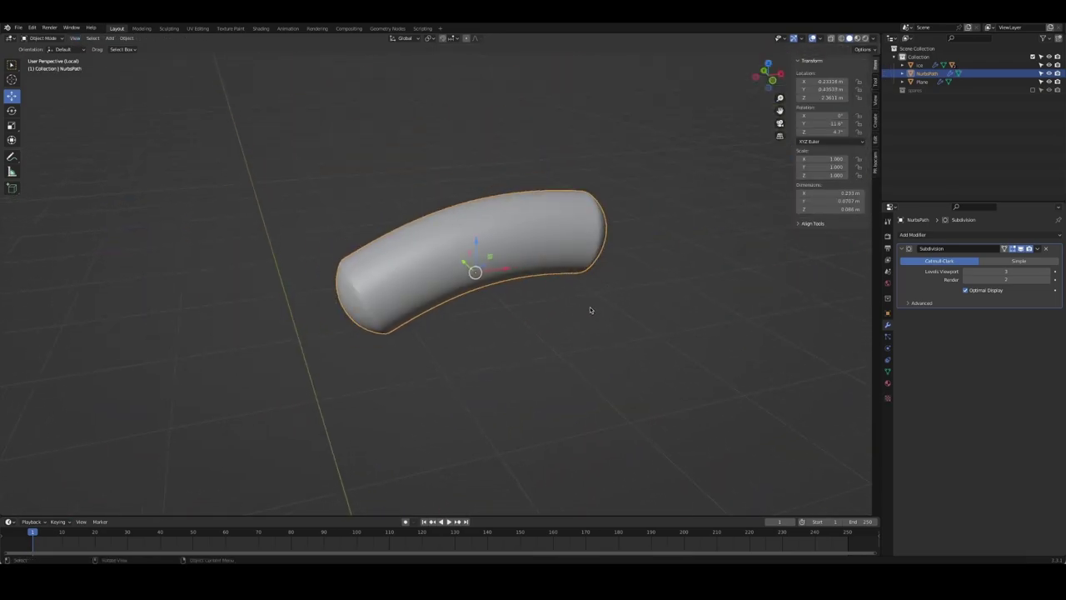
key(KP_Divide)
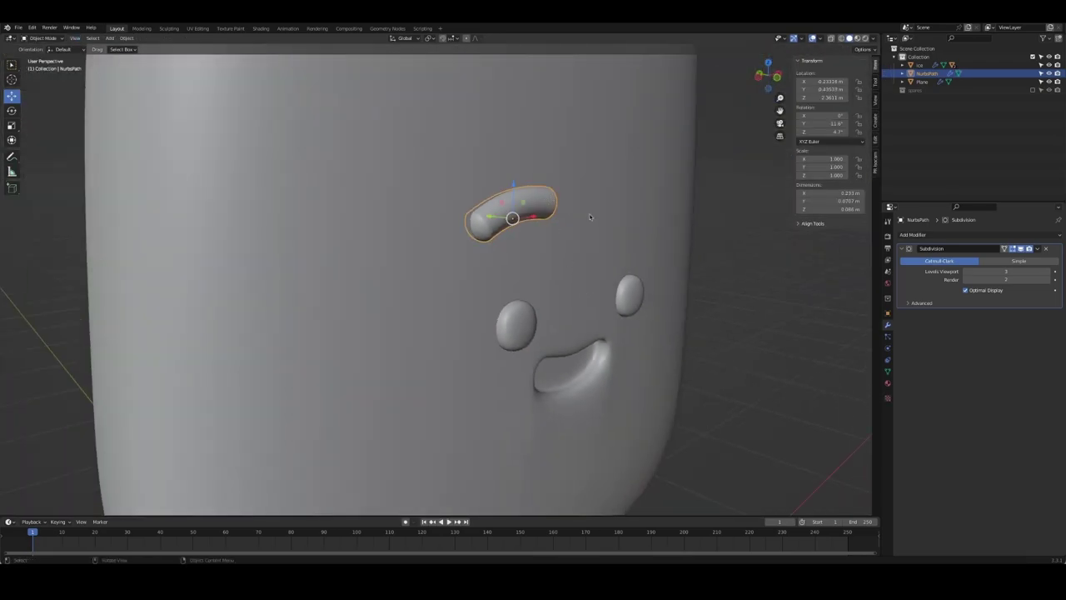
mouse_move(590, 217)
middle_down()
mouse_move(486, 225)
mouse_move(561, 229)
mouse_move(495, 220)
middle_up()
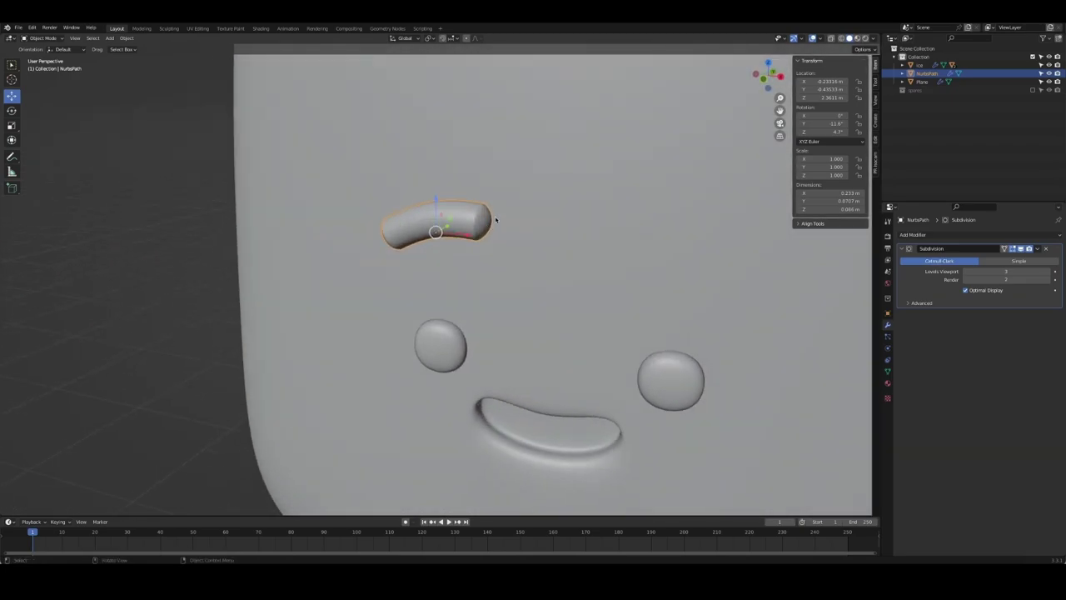
scroll(495, 219, down, 2)
key(x)
click(491, 221)
key(KP_1)
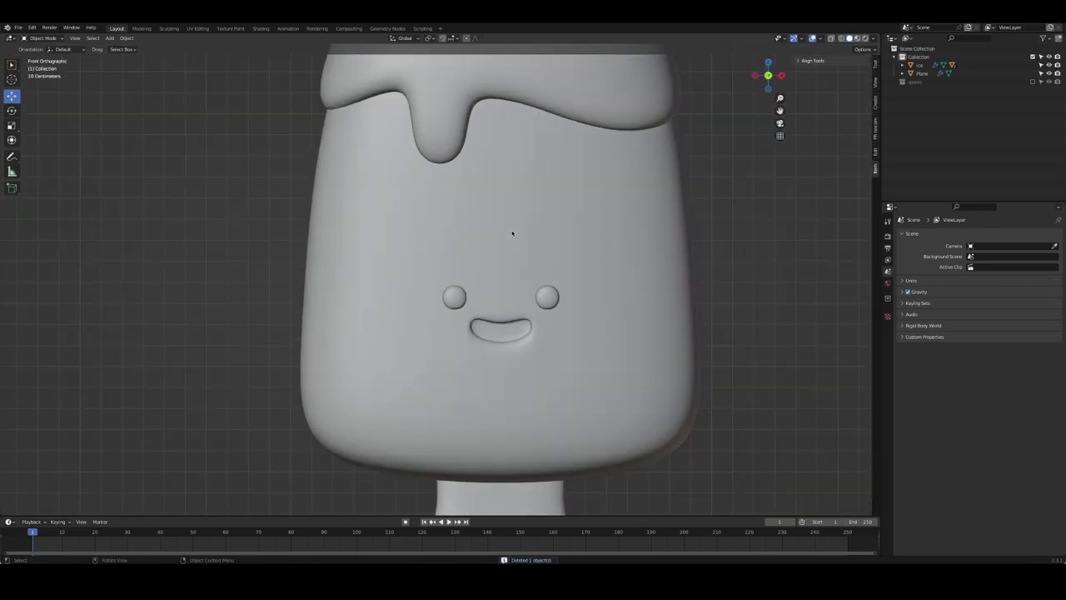
Add a cube, shrink it, and stretch it along X into a flat rectangle
key(shift+a)
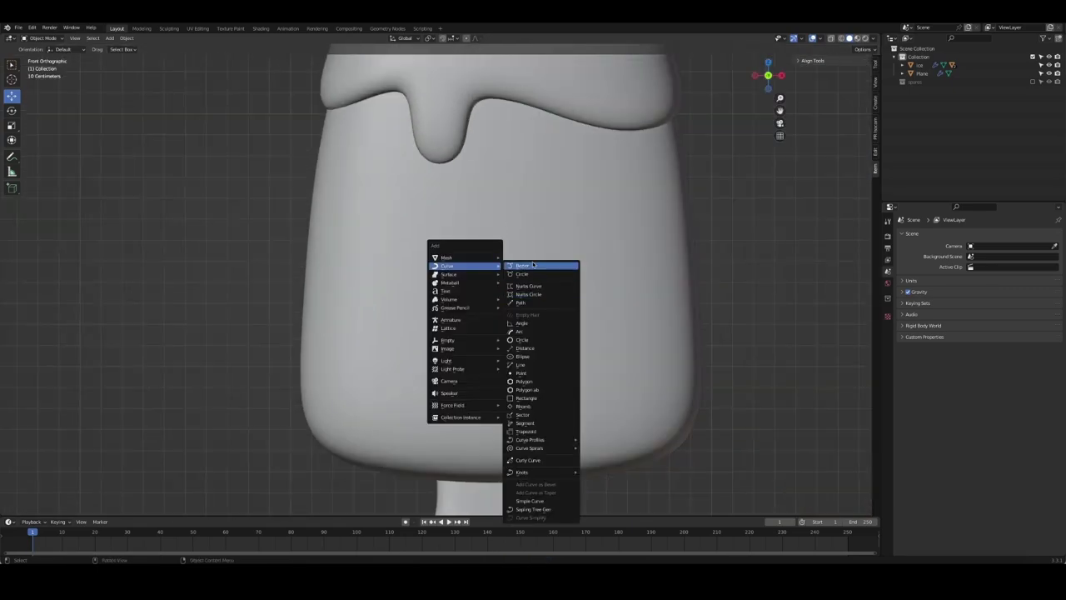
click(546, 267)
key(s)
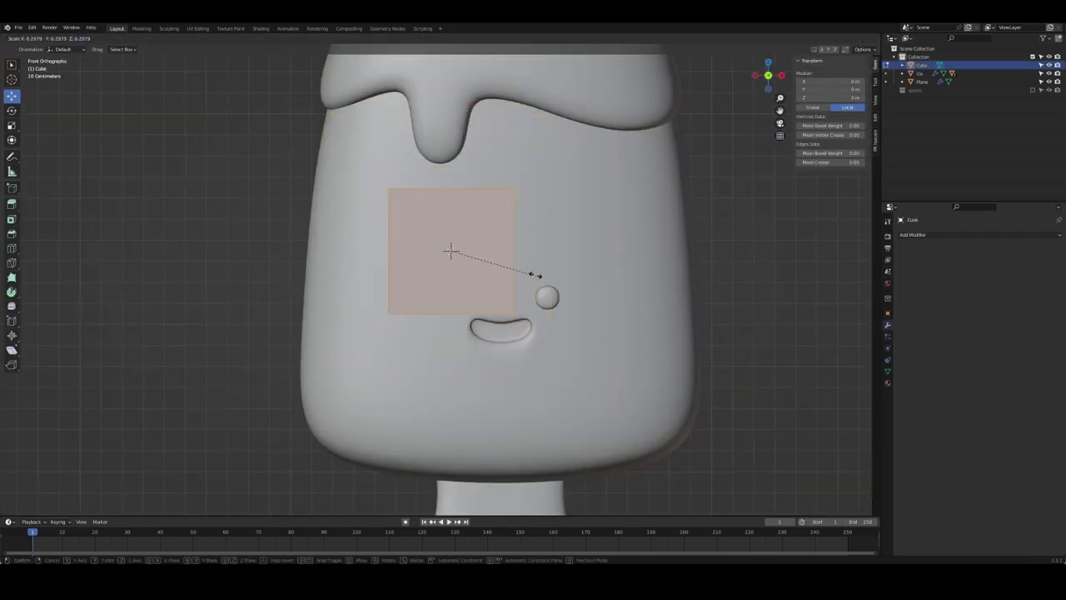
click(468, 252)
middle_drag(520, 270, 497, 244)
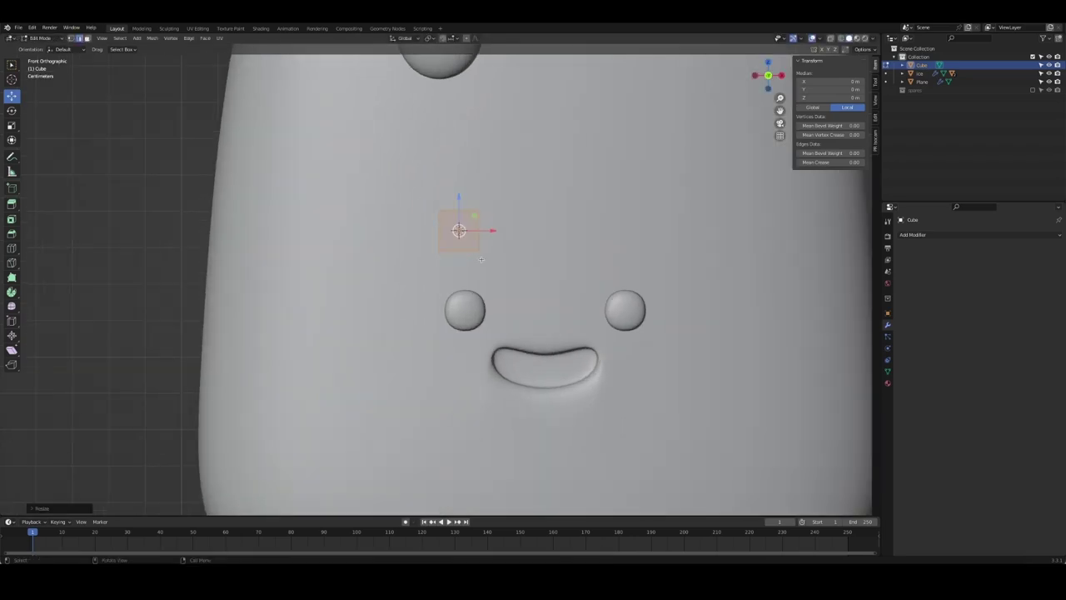
key(s)
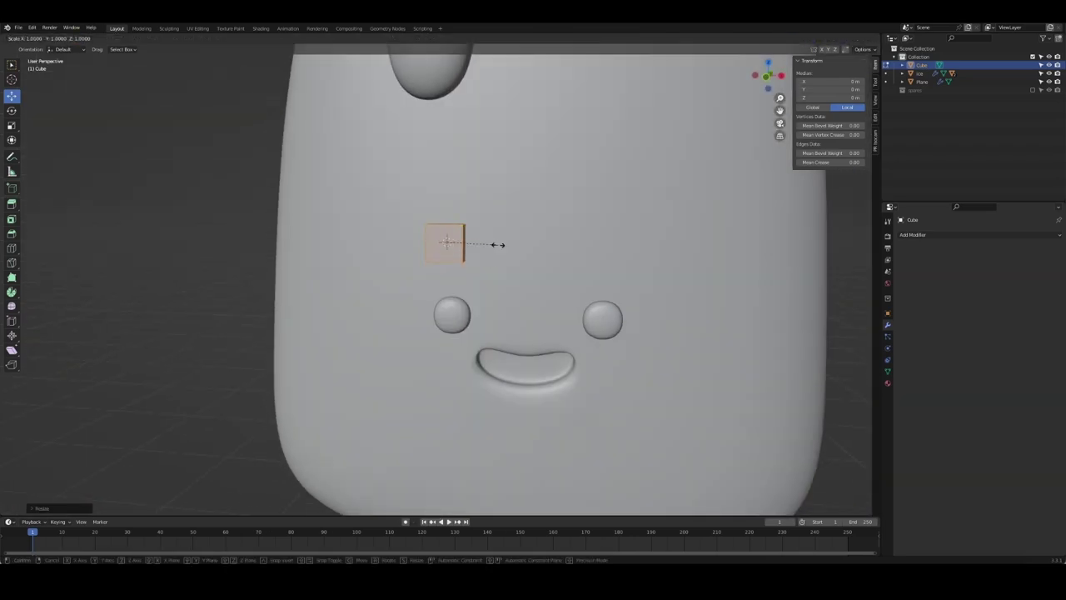
key(x)
click(575, 250)
mouse_move(484, 241)
middle_down()
mouse_move(536, 272)
mouse_move(450, 268)
mouse_move(479, 250)
mouse_move(528, 269)
mouse_move(474, 283)
mouse_move(505, 312)
middle_up()
Add loop cuts, apply a level-2 subdivision with Ctrl+2, and shade the box smooth
key(ctrl+r)
click(495, 255)
click(496, 255)
key(Tab)
key(ctrl+2)
right_click(451, 267)
click(450, 258)
Bend the box's mesh into an arc, check it from the top, then return to front view
key(Tab)
key(g)
click(511, 248)
key(Tab)
key(KP_7)
key(alt+z)
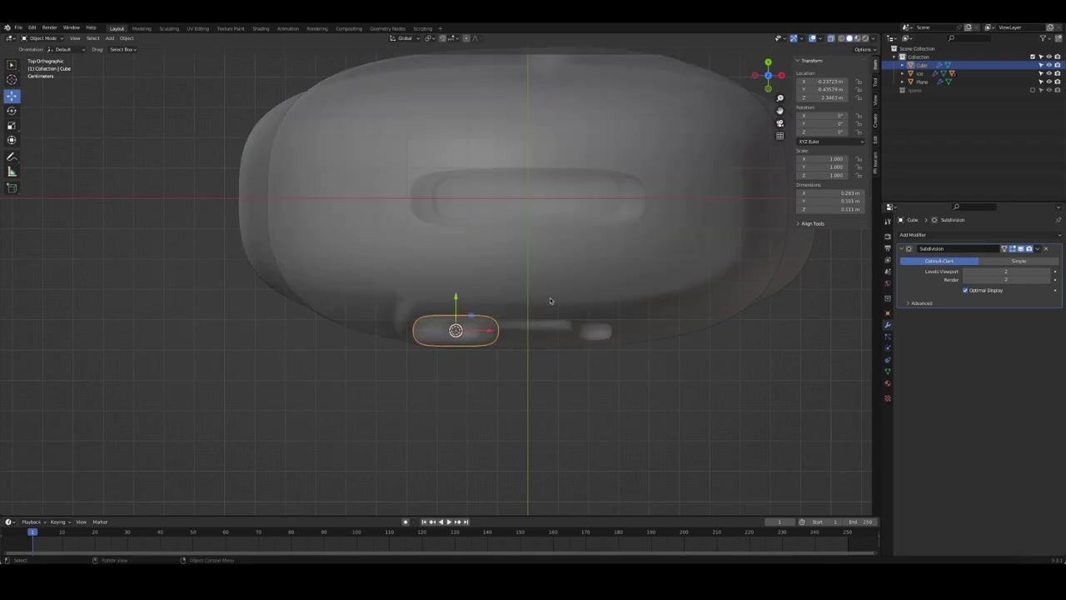
key(alt+z)
middle_drag(559, 283, 263, 303)
click(264, 303)
key(KP_1)
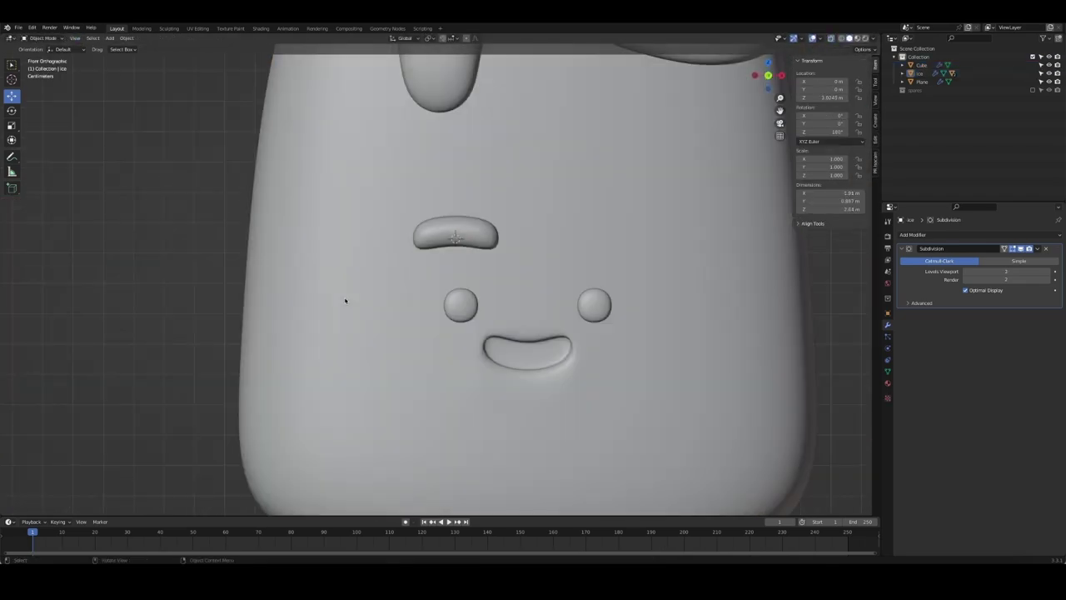
Tilt the eyebrow about 14° in Edit Mode
click(482, 237)
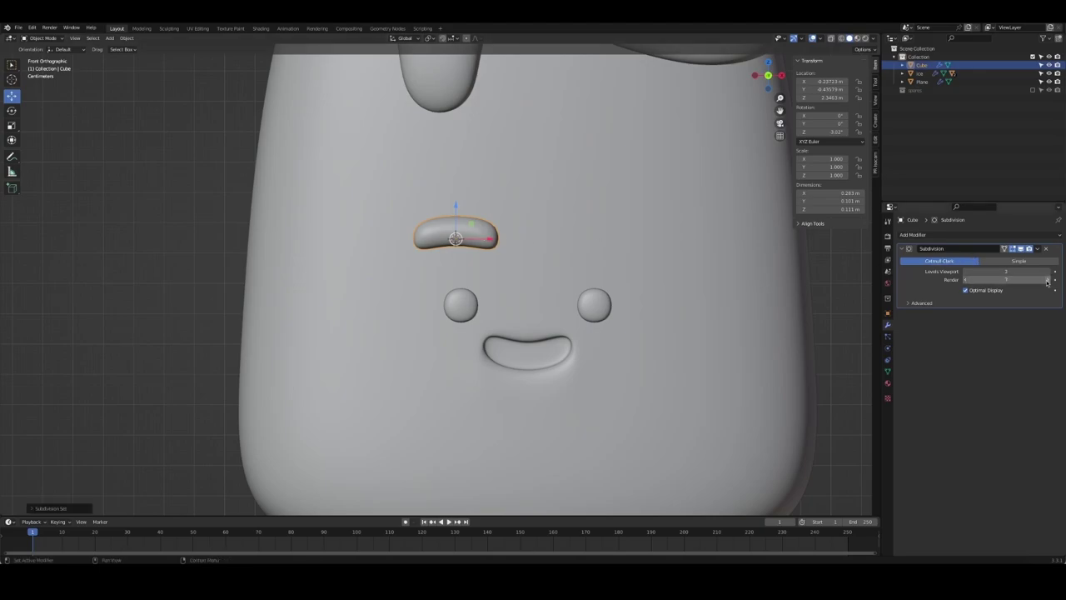
key(Tab)
key(Tab)
key(r)
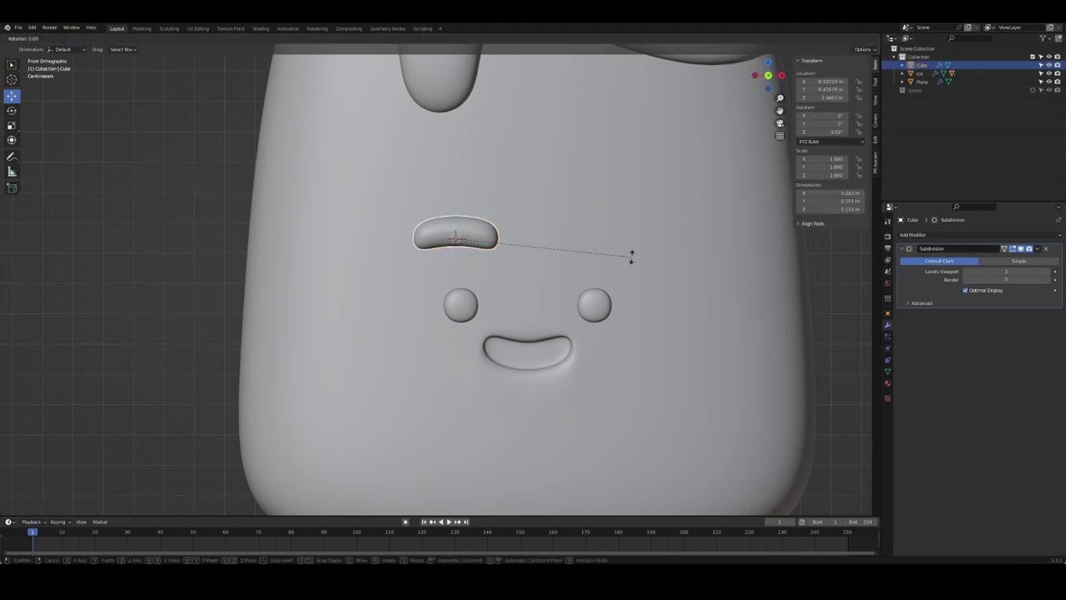
click(648, 209)
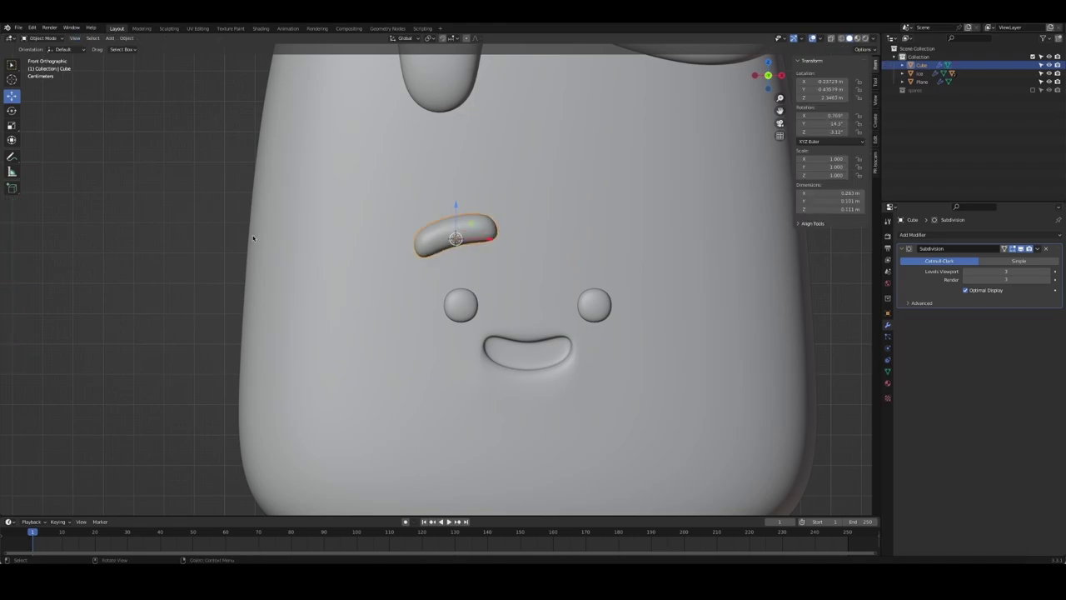
Mirror the eyebrow across the ico body with a Mirror modifier above Subdivision, then raise the pair
click(945, 235)
click(908, 326)
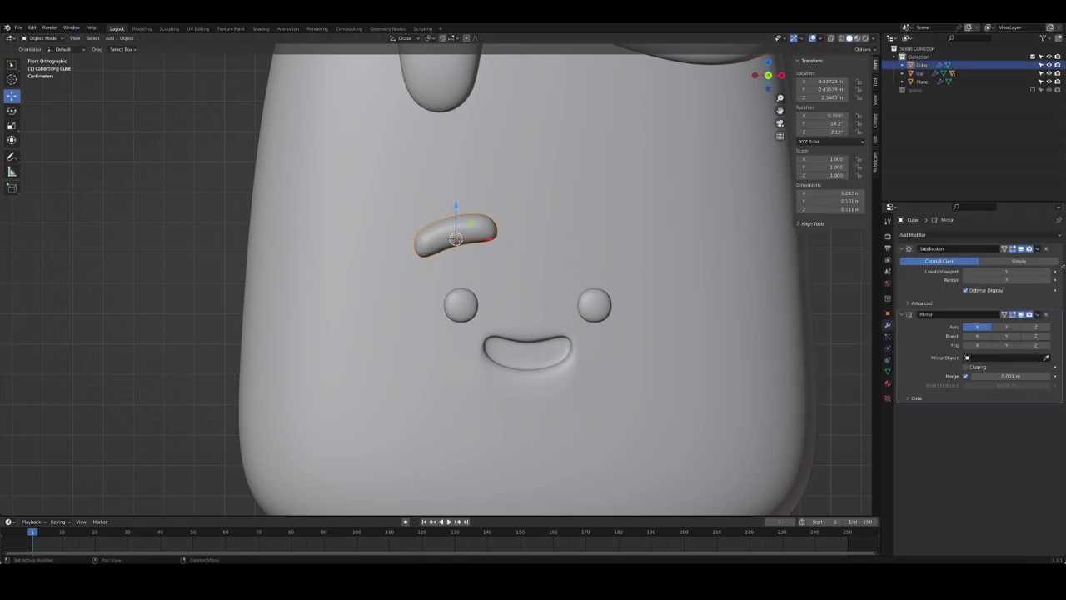
click(1037, 314)
click(991, 356)
click(1047, 291)
click(706, 251)
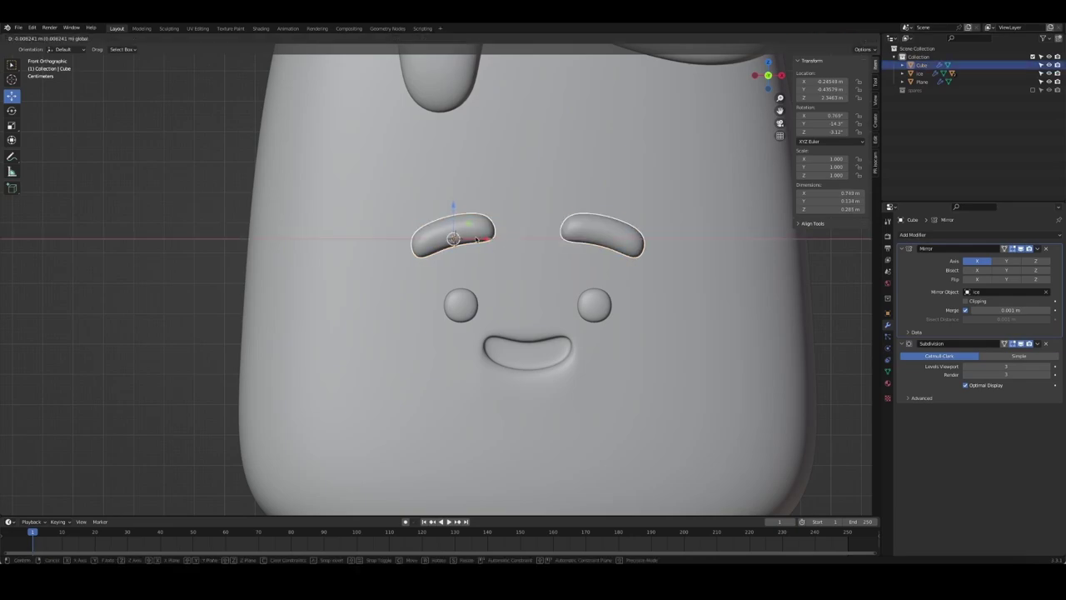
key(g)
click(223, 214)
click(224, 214)
scroll(500, 209, down, 5)
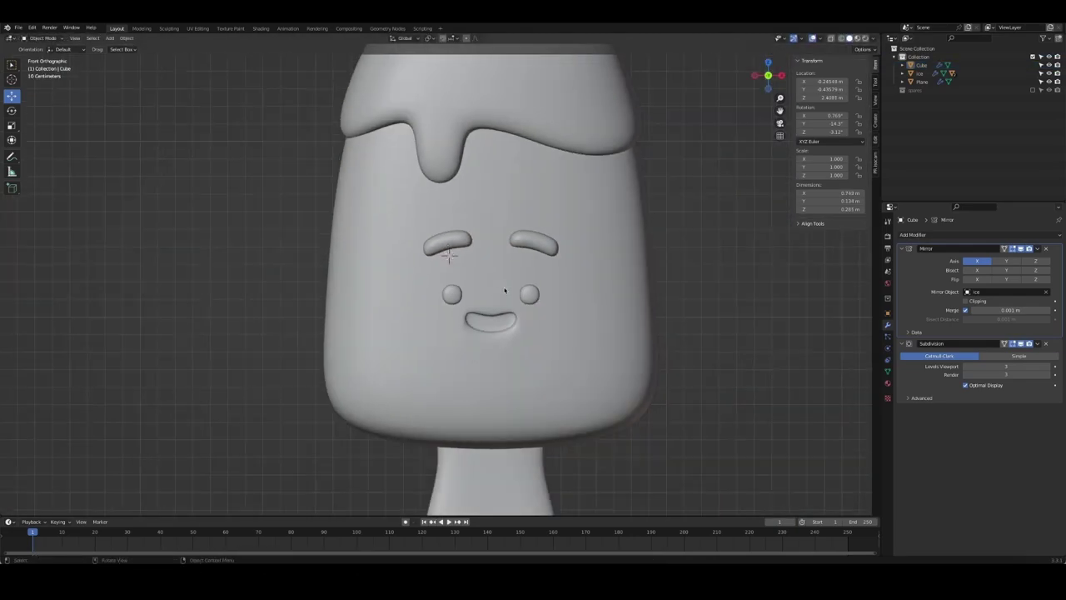
scroll(454, 295, up, 4)
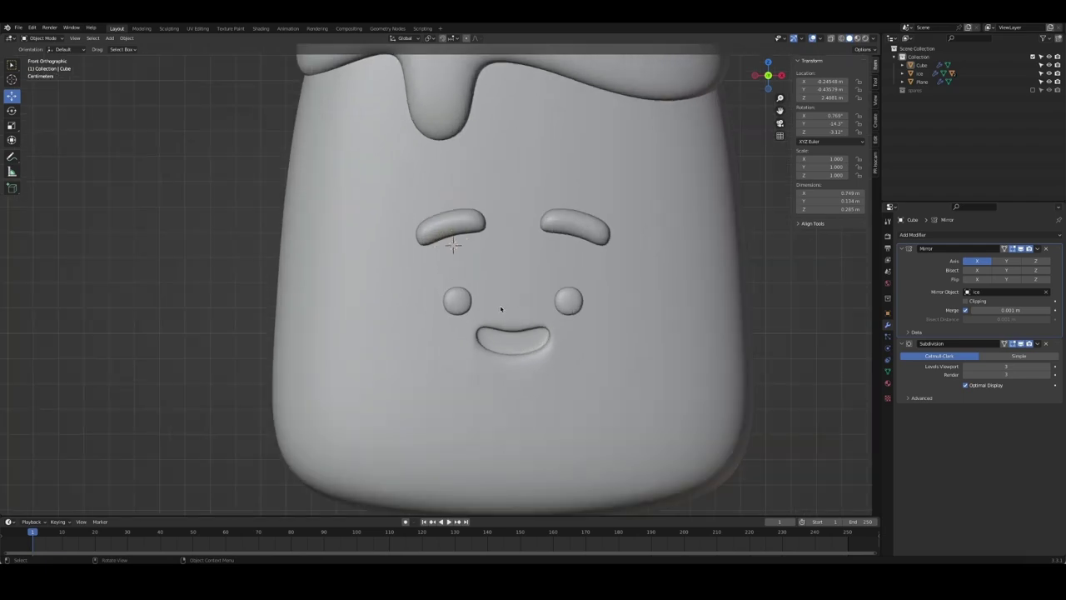
Scale down the eyes and the eyebrows, undoing the last eyebrow change
click(456, 300)
key(Tab)
key(s)
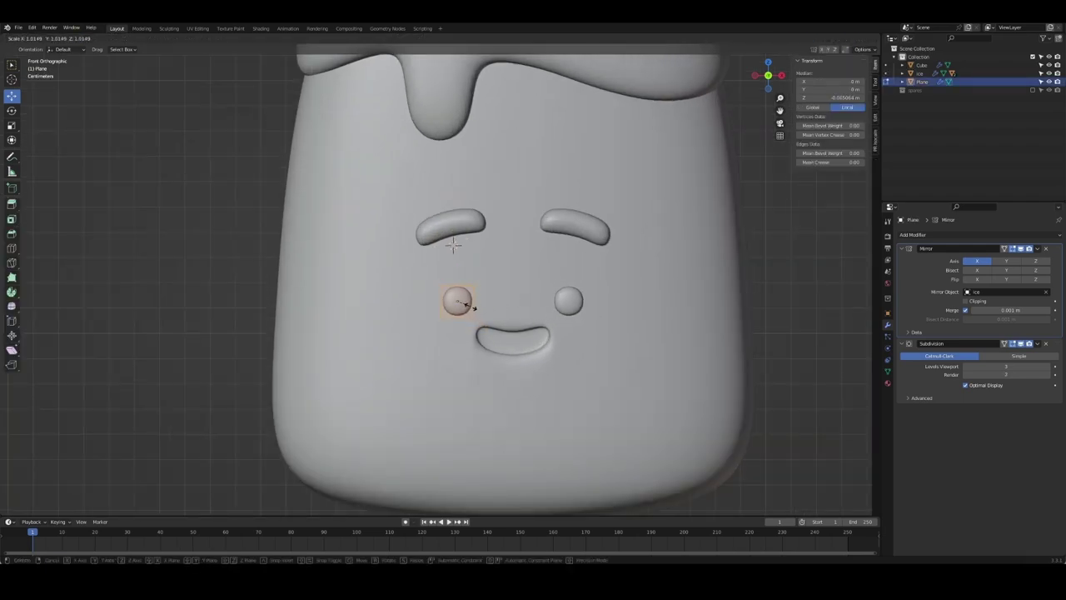
click(458, 292)
key(Tab)
click(453, 243)
key(Tab)
key(a)
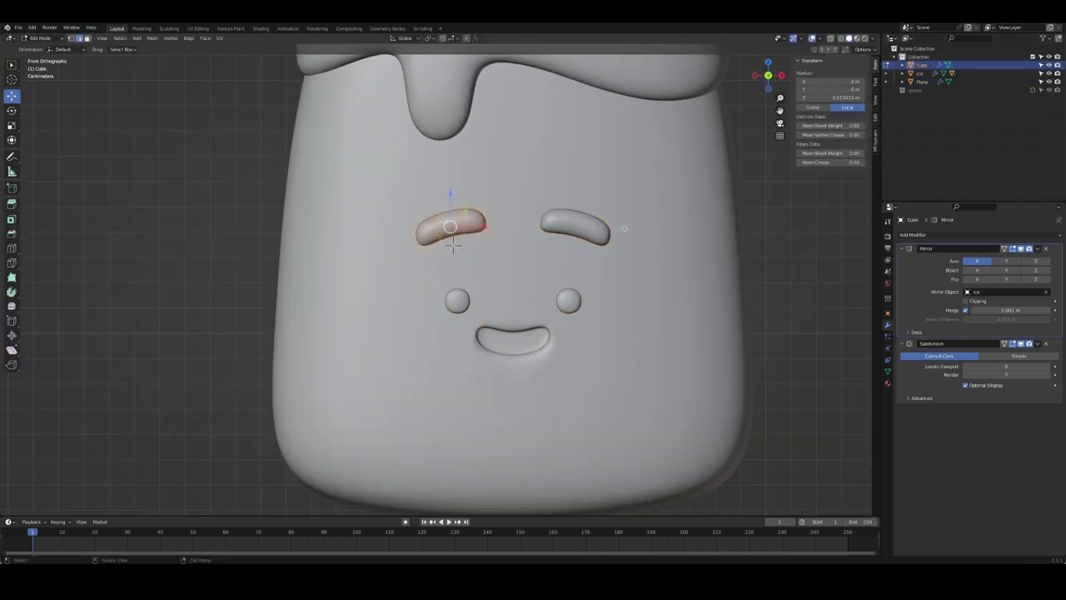
key(s)
click(453, 244)
key(Tab)
key(ctrl+z)
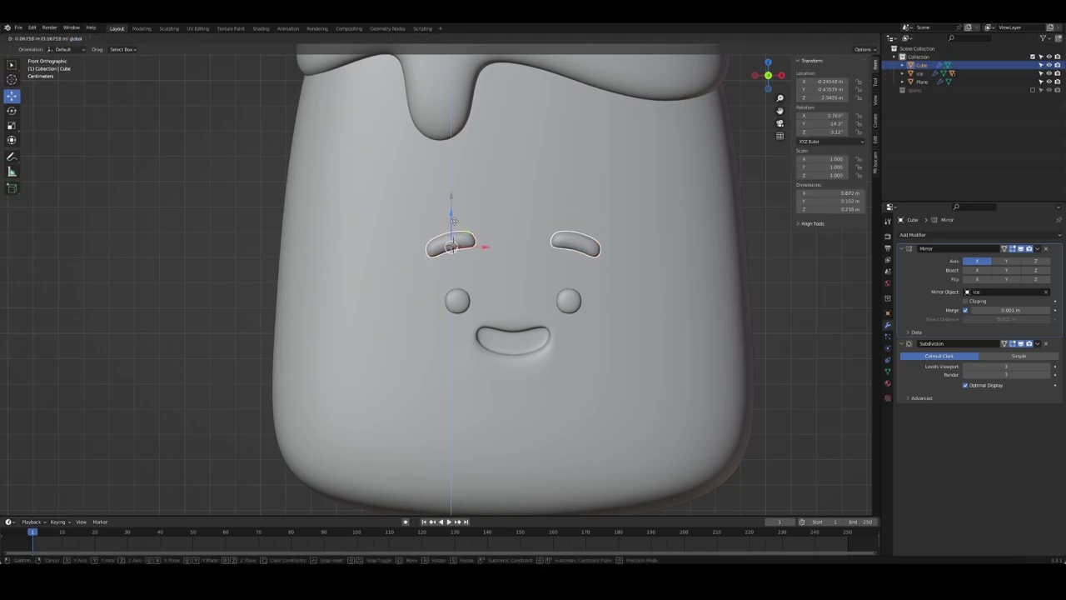
Save Ice Cream.blend and switch the viewport to Material Preview shading
scroll(721, 241, down, 2)
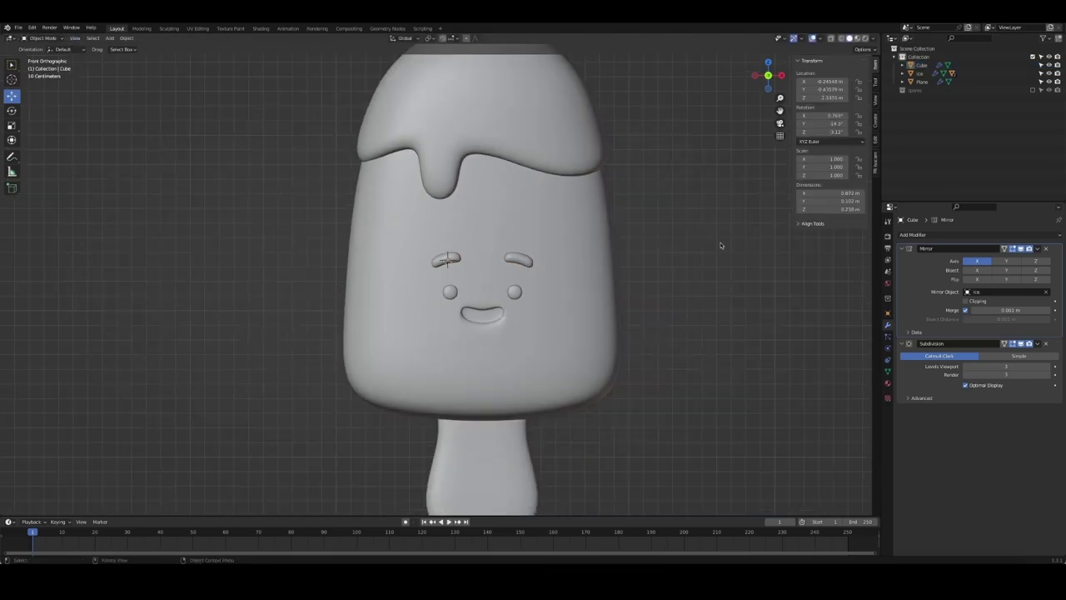
key(ctrl+s)
scroll(715, 242, down, 3)
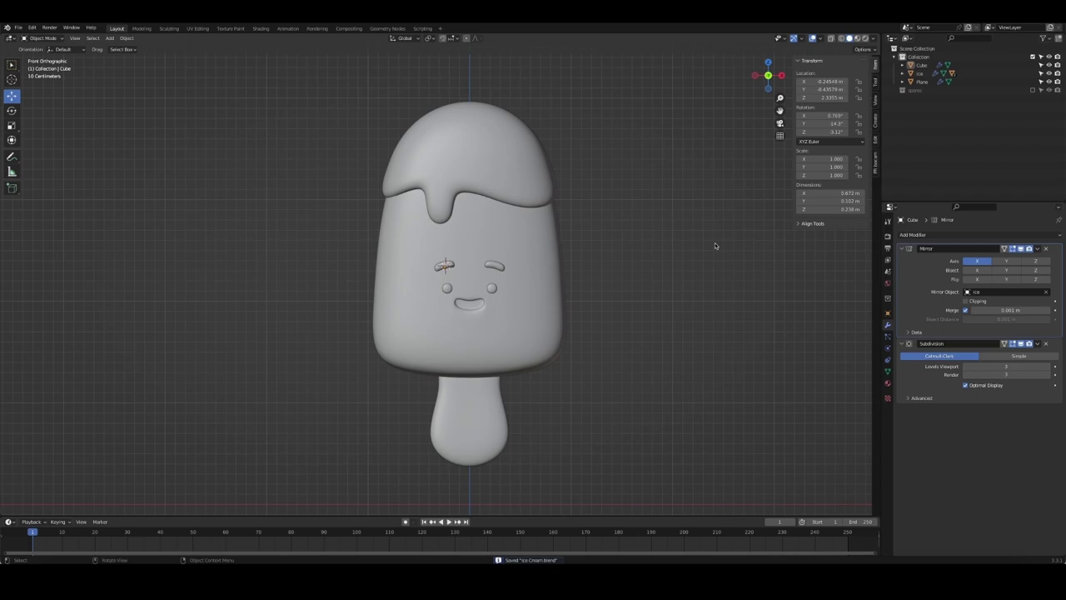
key(ctrl+s)
key(z)
click(543, 285)
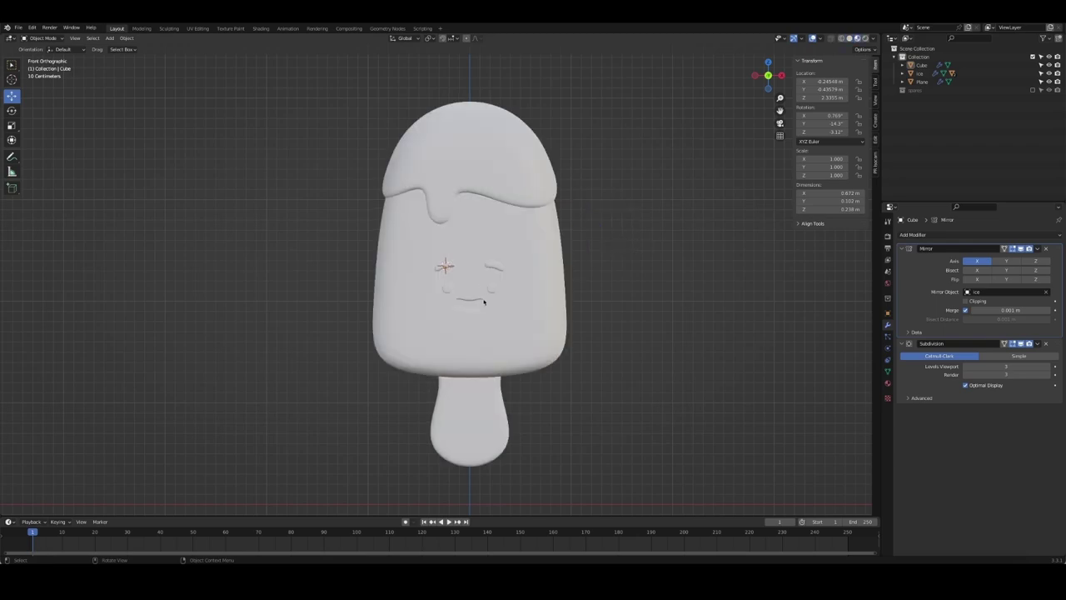
Give the dripping top a new material named chocolate
click(545, 196)
click(887, 383)
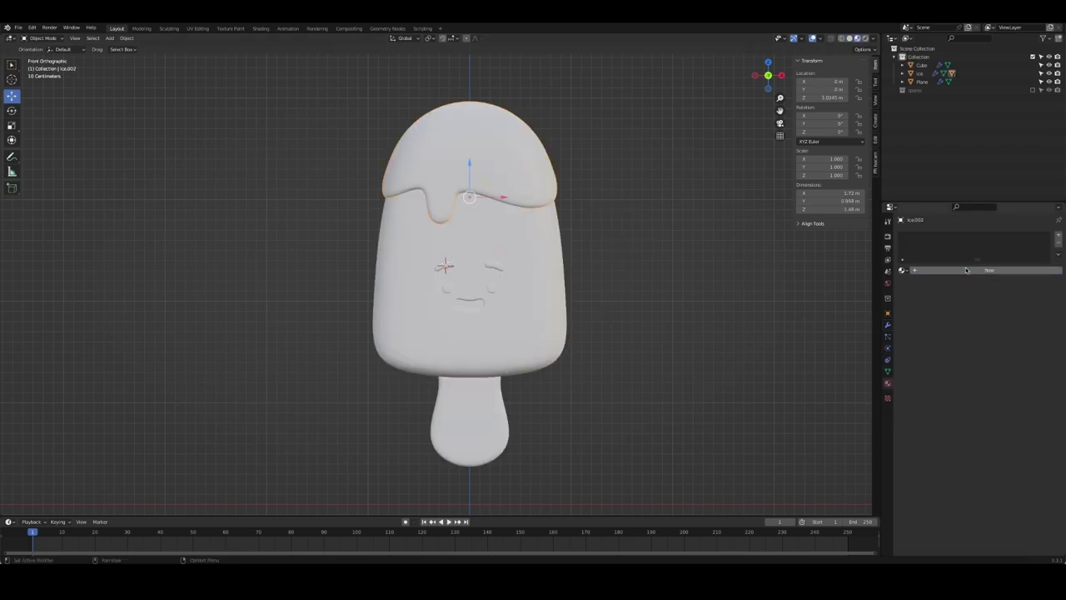
double_click(922, 236)
text(ic)
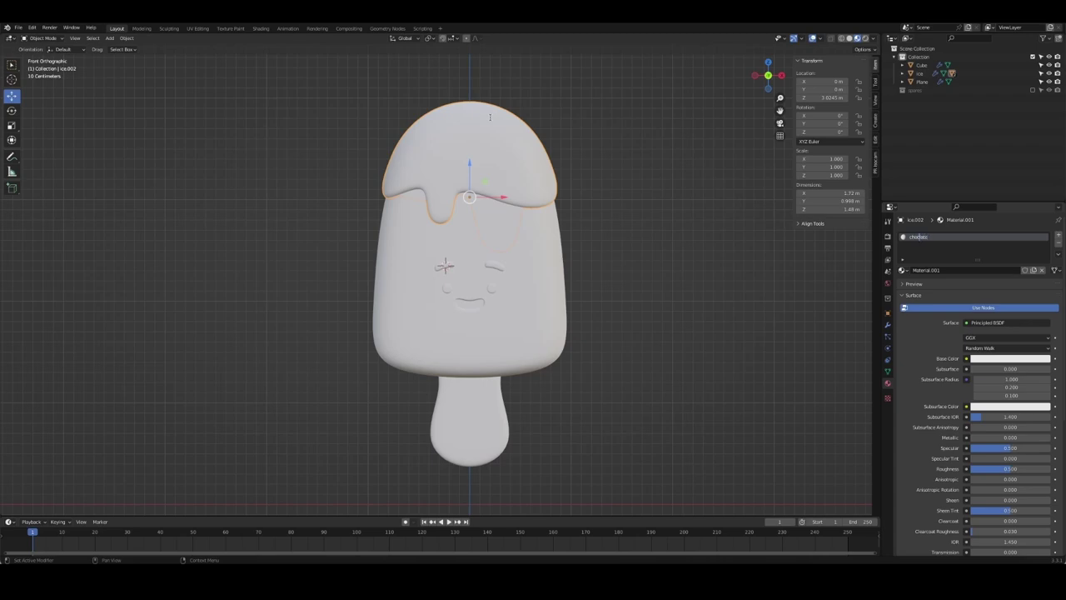
key(Return)
Set the chocolate material's roughness to 0.3 and its base colour to dark brown
click(1018, 472)
text(0.3)
key(Return)
click(1017, 359)
drag(1013, 292, 1005, 288)
mouse_move(1044, 246)
mouse_down()
mouse_move(1043, 271)
mouse_move(1007, 290)
mouse_up()
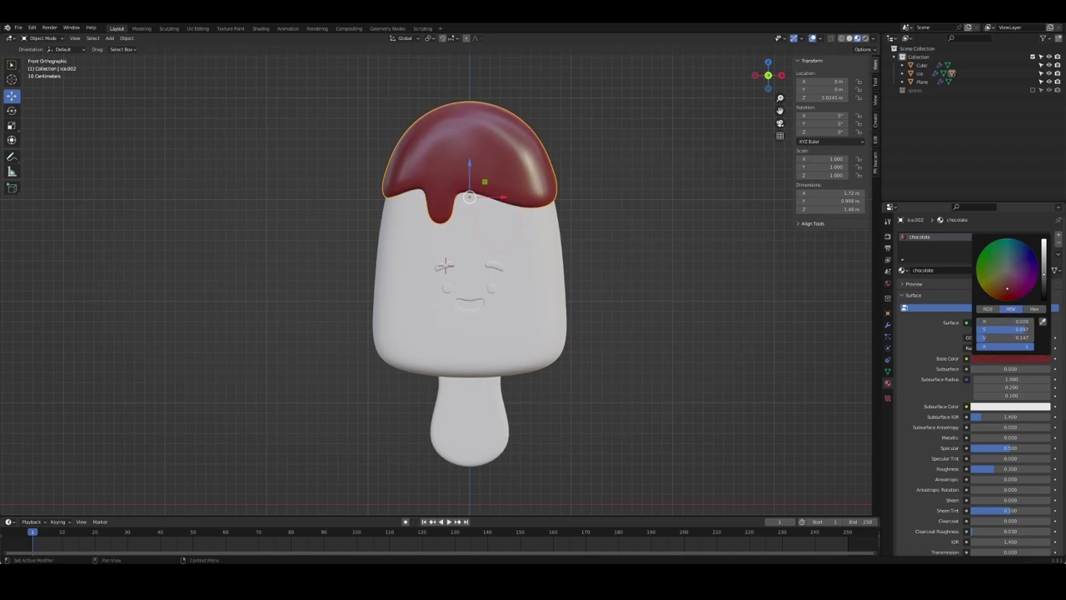
click(552, 205)
Change the chocolate roughness to 0.4, adjust the brown, and save
click(466, 171)
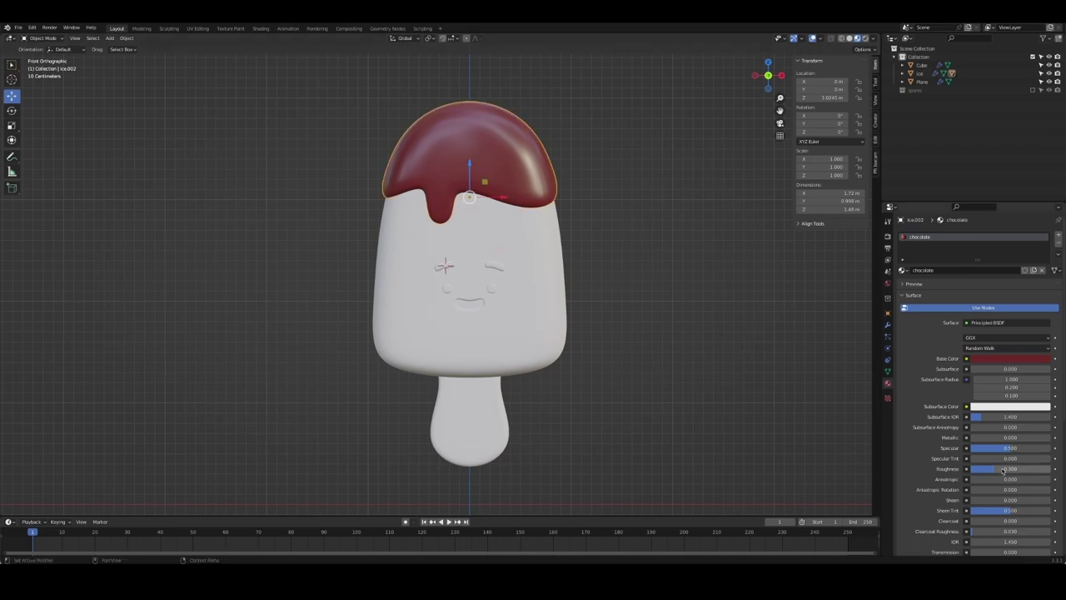
click(1009, 468)
text(0.4)
key(Return)
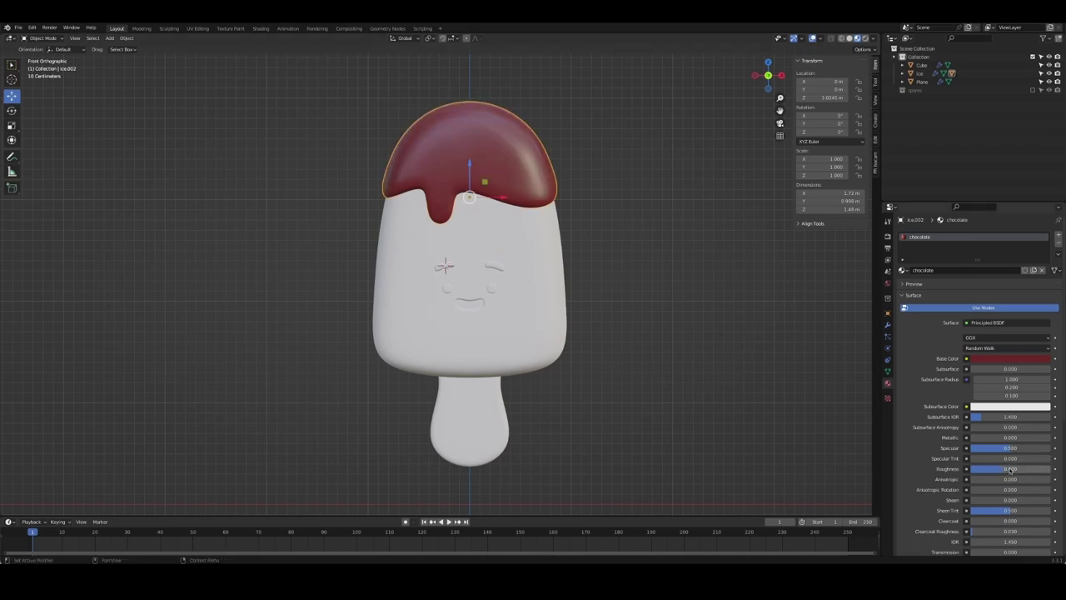
click(1016, 361)
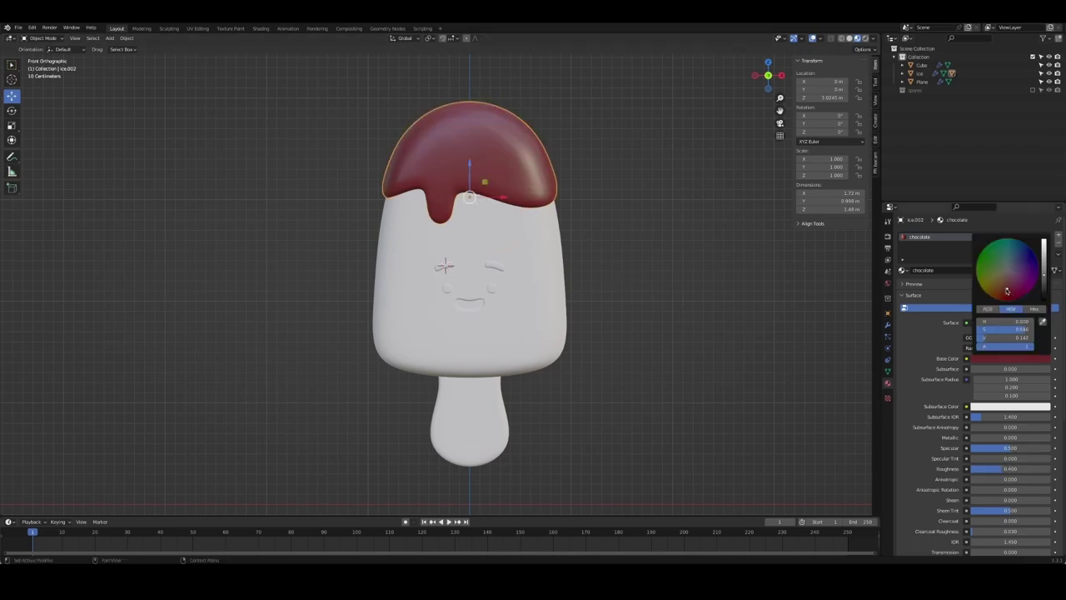
click(614, 303)
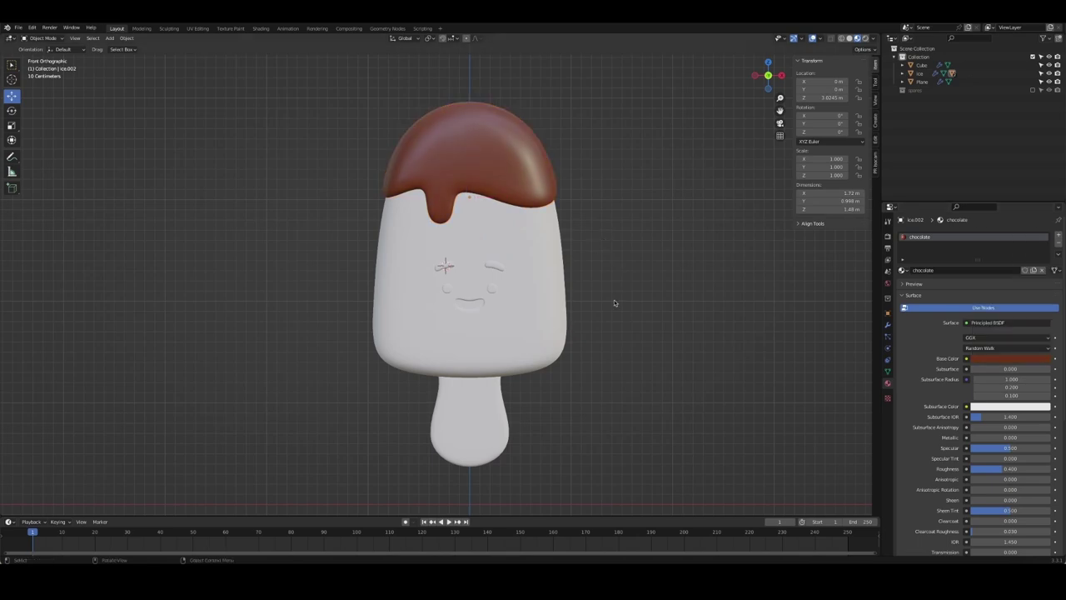
key(ctrl+s)
Link the chocolate material from the top onto the eyebrows
scroll(530, 326, up, 3)
click(447, 258)
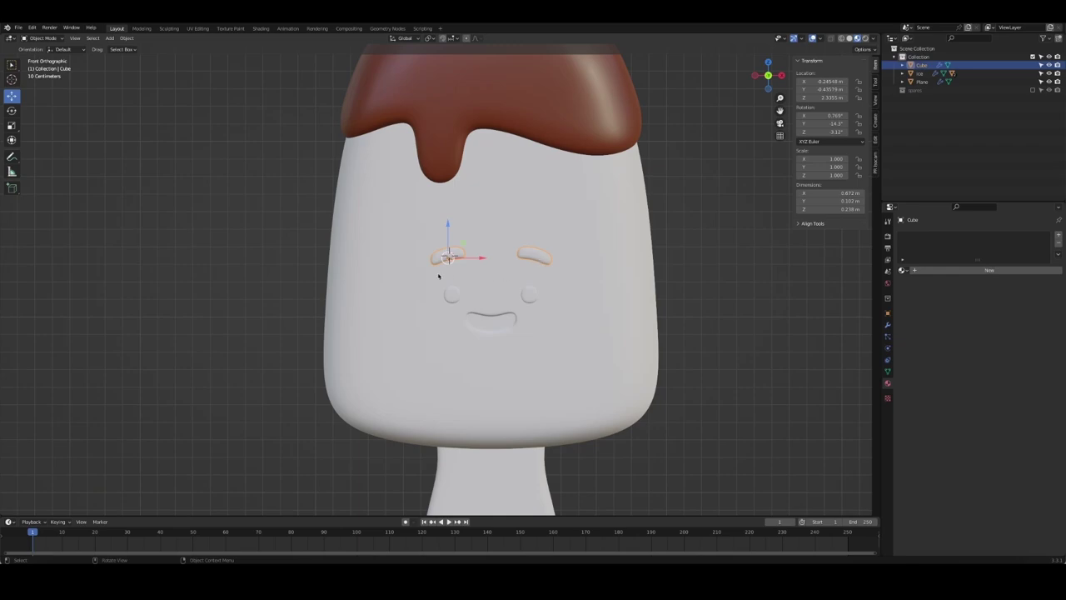
shift+click(640, 156)
key(ctrl+l)
click(633, 153)
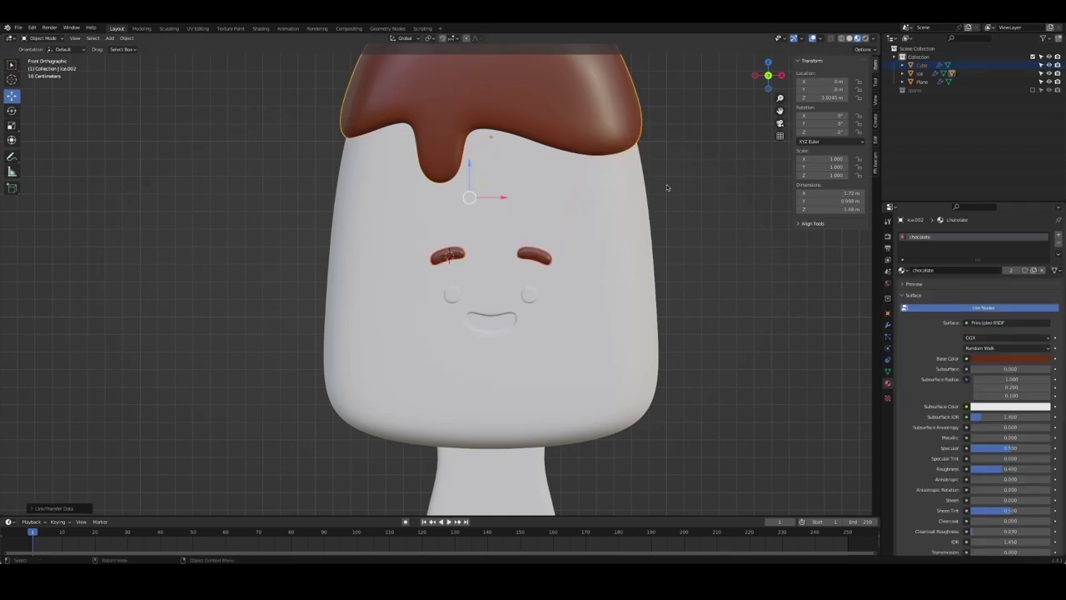
Link the chocolate material onto the cheek pieces as well, then save
click(451, 294)
shift+click(528, 73)
key(ctrl+l)
click(529, 73)
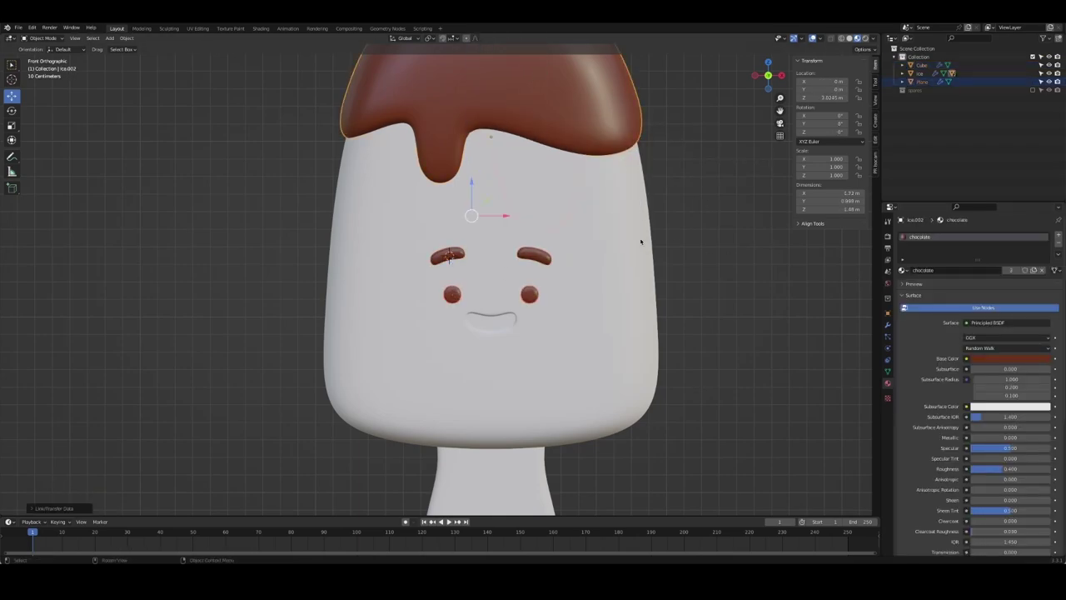
key(alt+a)
key(ctrl+s)
Give the ice body a new yellow material named ice and save
mouse_move(700, 309)
middle_down()
mouse_move(704, 300)
mouse_move(774, 322)
mouse_move(545, 300)
middle_up()
scroll(691, 314, down, 3)
click(545, 300)
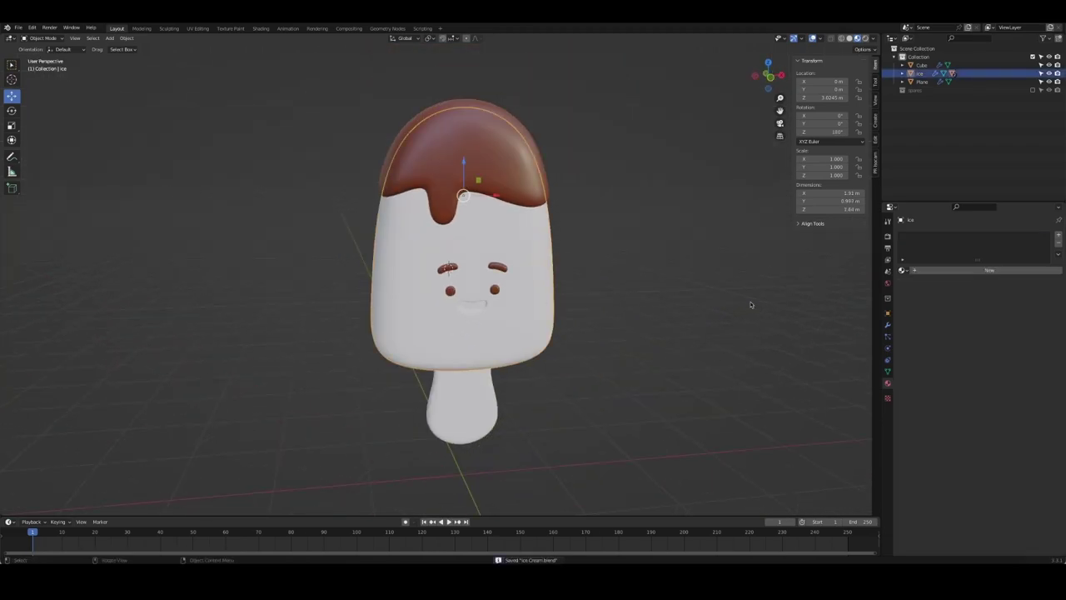
click(903, 270)
click(924, 288)
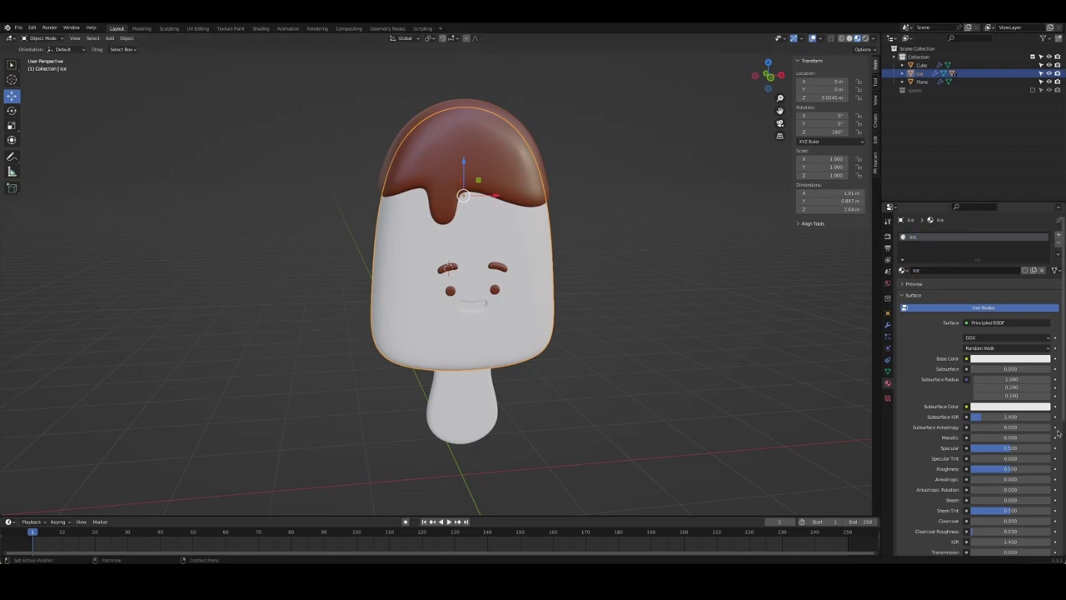
click(1004, 358)
mouse_move(1005, 277)
mouse_down()
mouse_move(982, 287)
mouse_move(993, 279)
mouse_up()
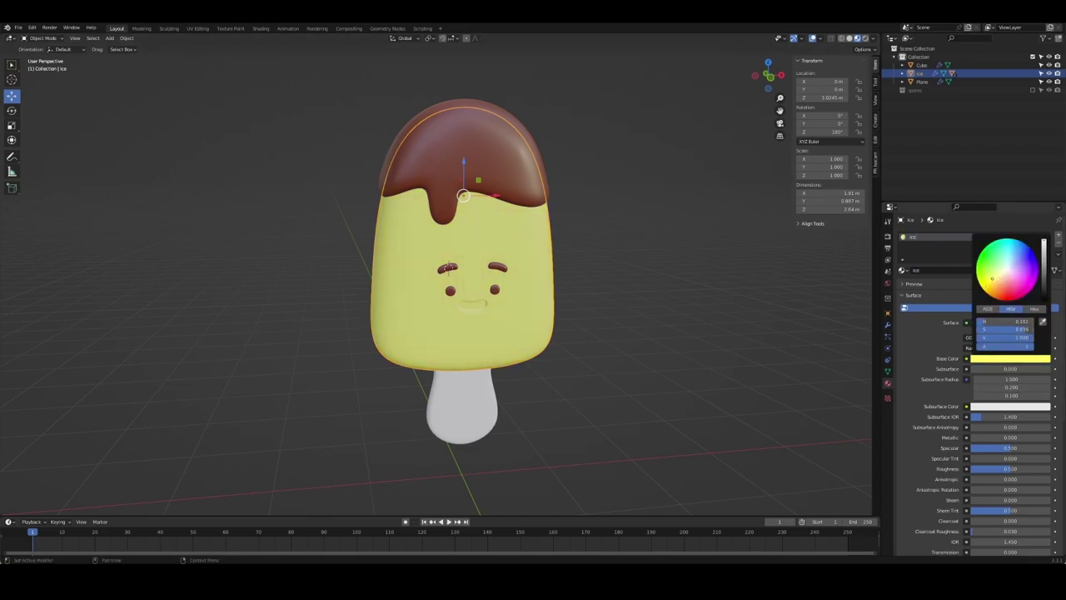
click(688, 336)
key(ctrl+s)
Orbit and zoom around the popsicle, finishing in Front Orthographic view
mouse_move(633, 336)
middle_down()
mouse_move(524, 317)
mouse_move(439, 344)
mouse_move(494, 323)
middle_up()
click(494, 323)
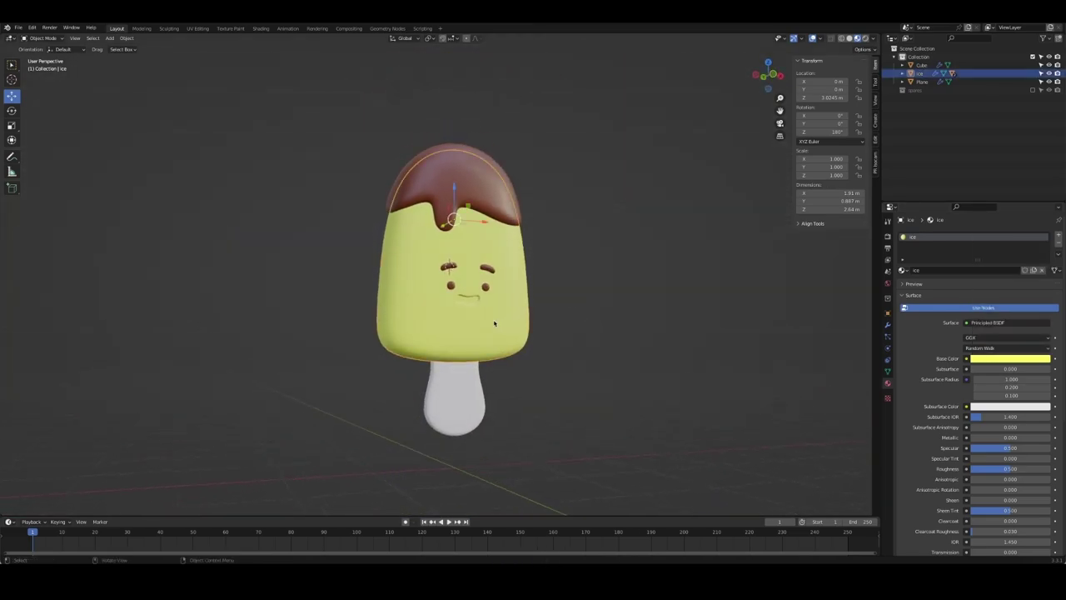
key(KP_1)
click(624, 329)
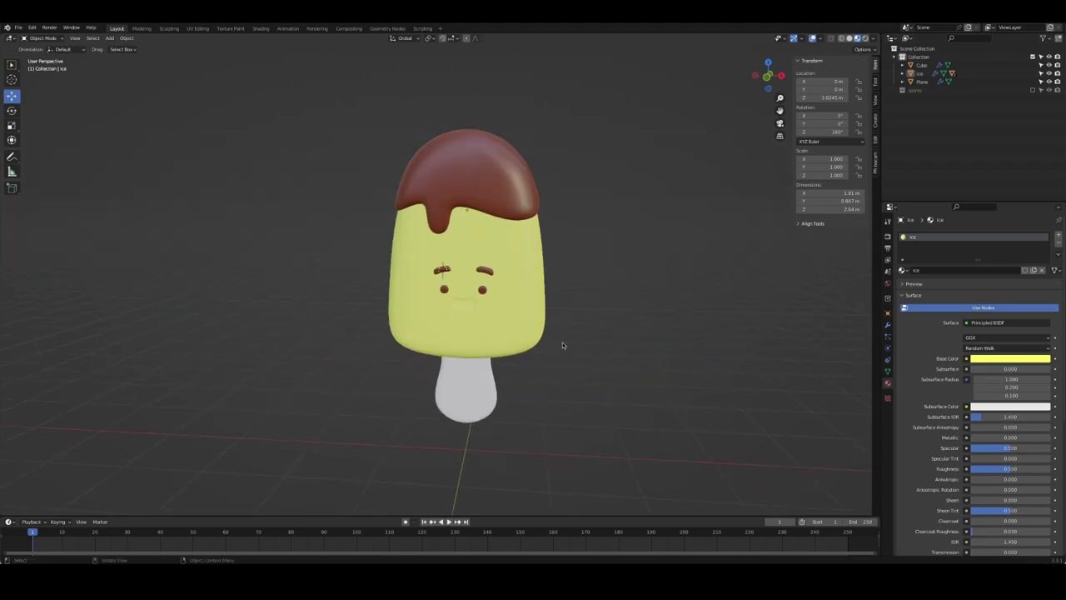
scroll(562, 342, up, 3)
mouse_move(563, 342)
middle_down()
mouse_move(609, 350)
mouse_move(519, 352)
mouse_move(528, 353)
middle_up()
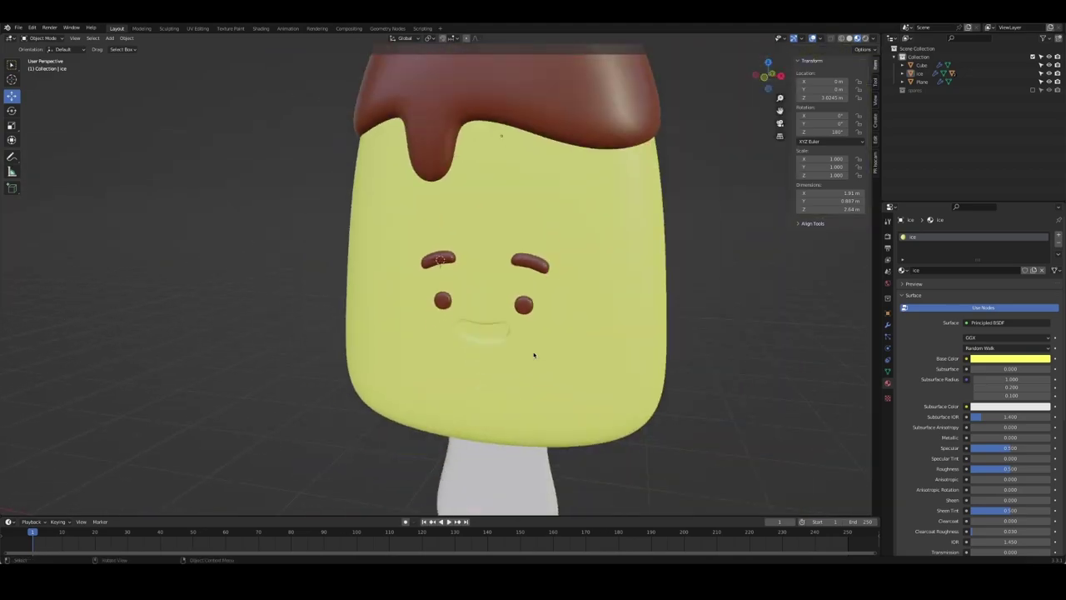
scroll(523, 353, down, 3)
scroll(513, 345, down, 2)
scroll(512, 345, up, 2)
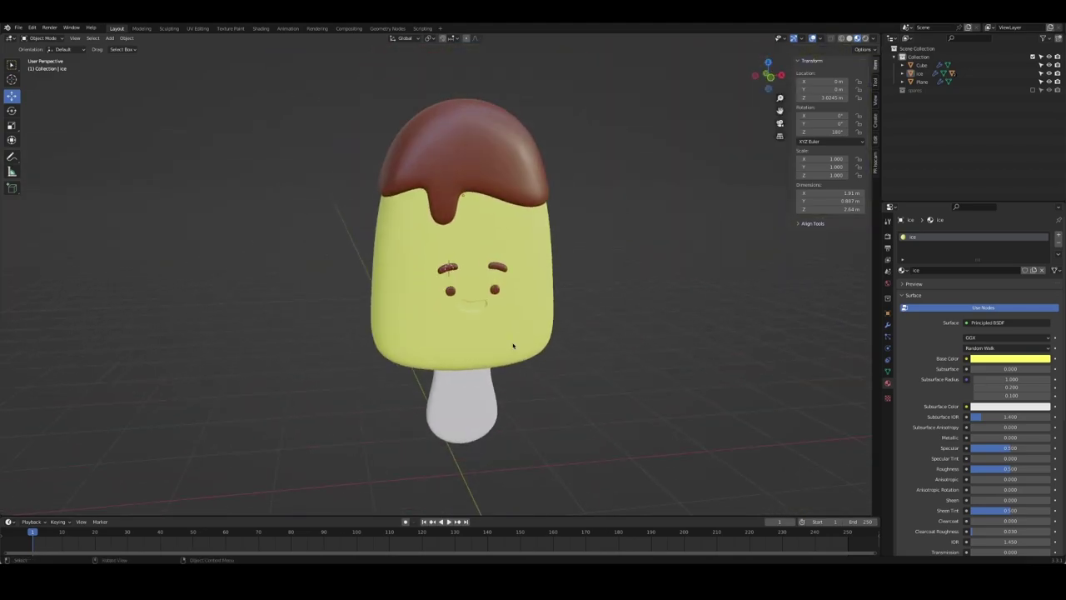
key(KP_1)
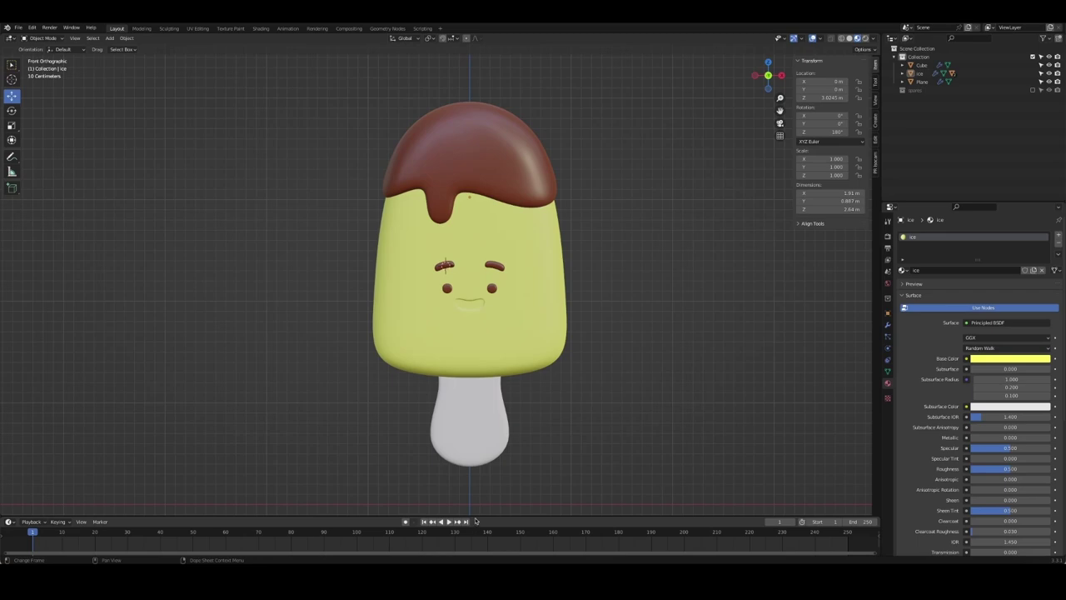
drag(476, 517, 475, 329)
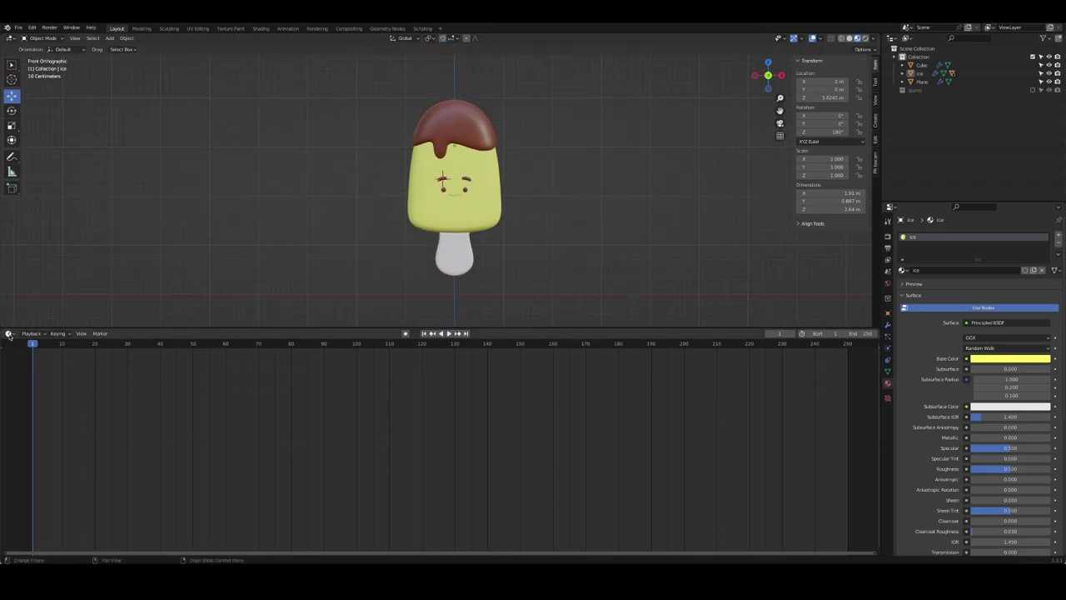
click(9, 334)
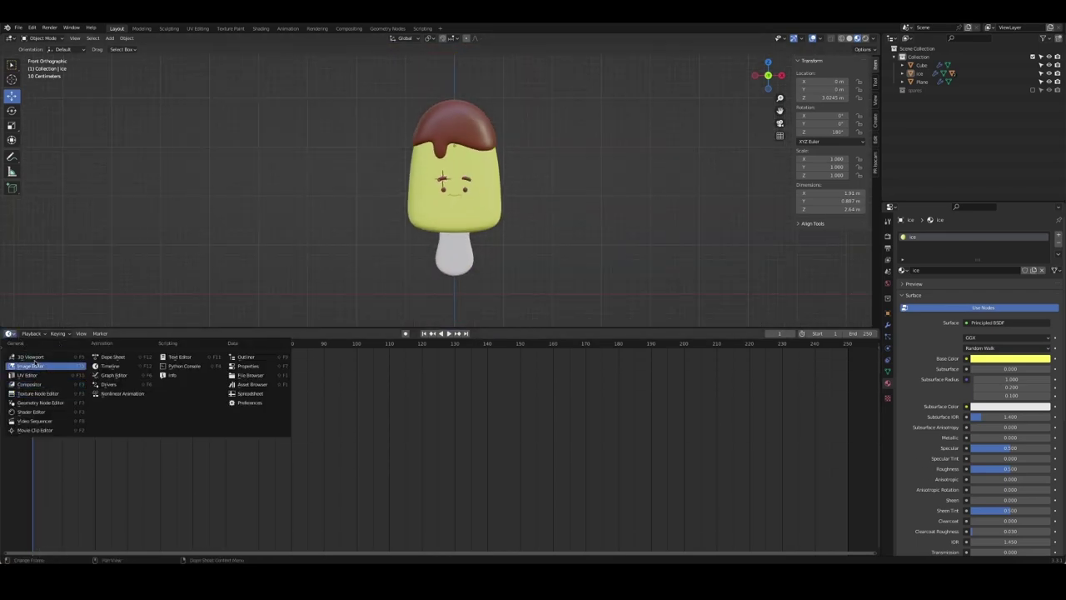
click(44, 414)
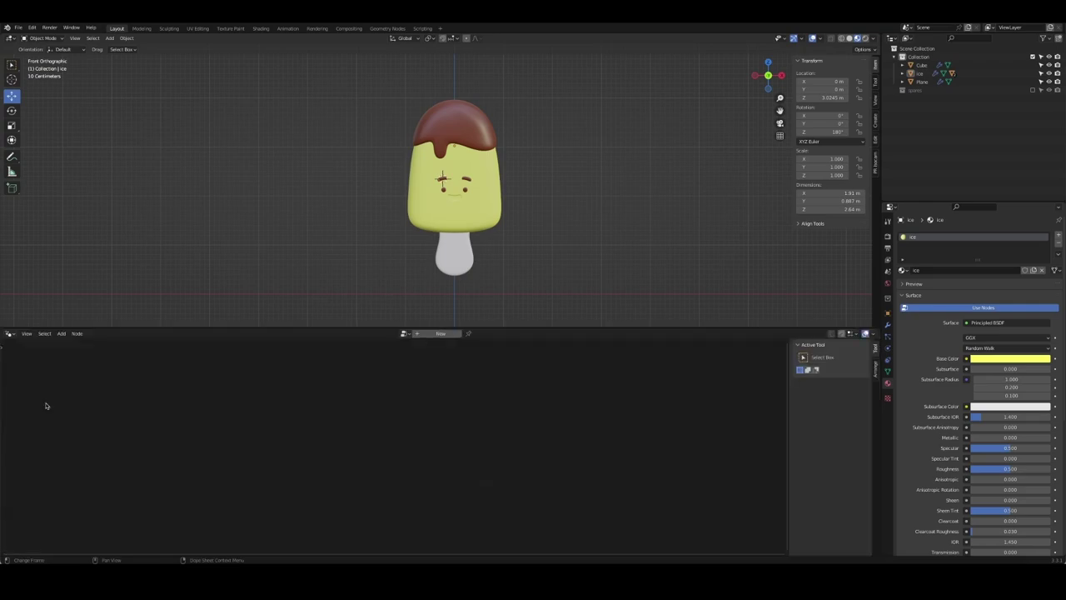
click(467, 124)
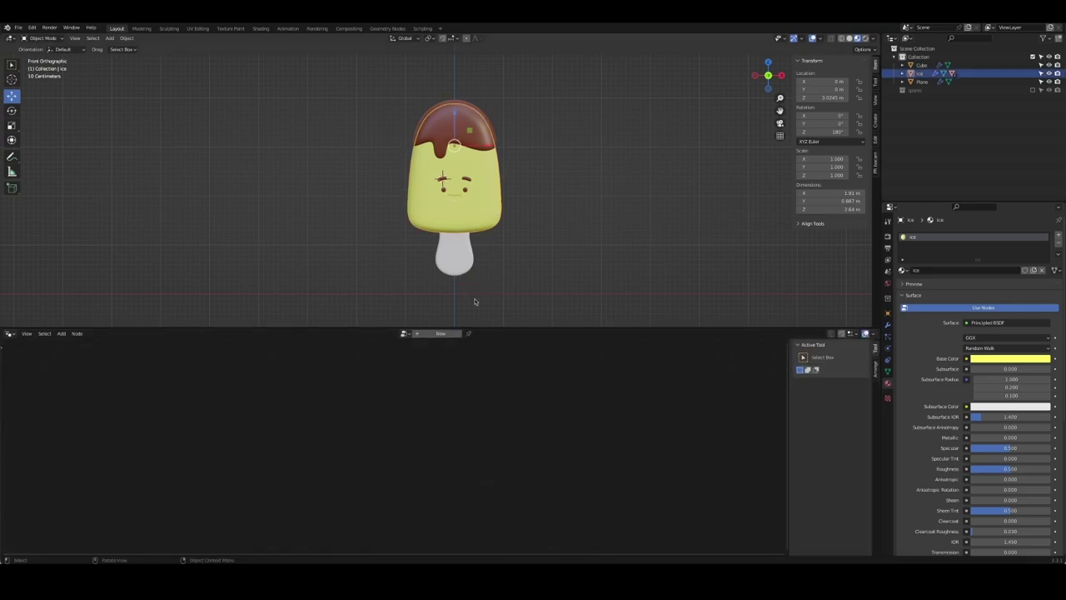
click(440, 333)
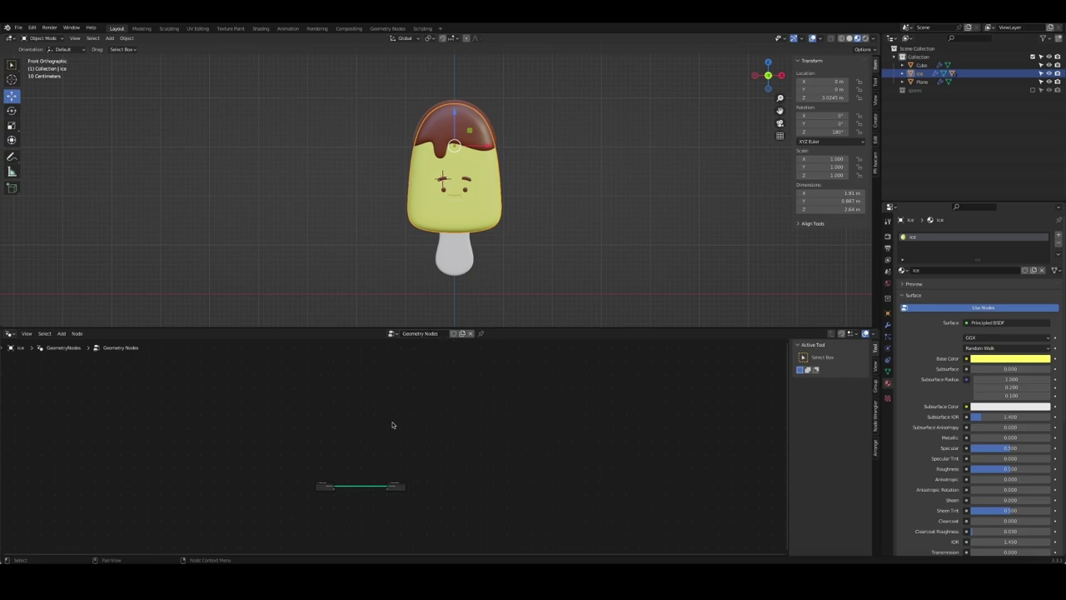
key(ctrl+z)
click(9, 333)
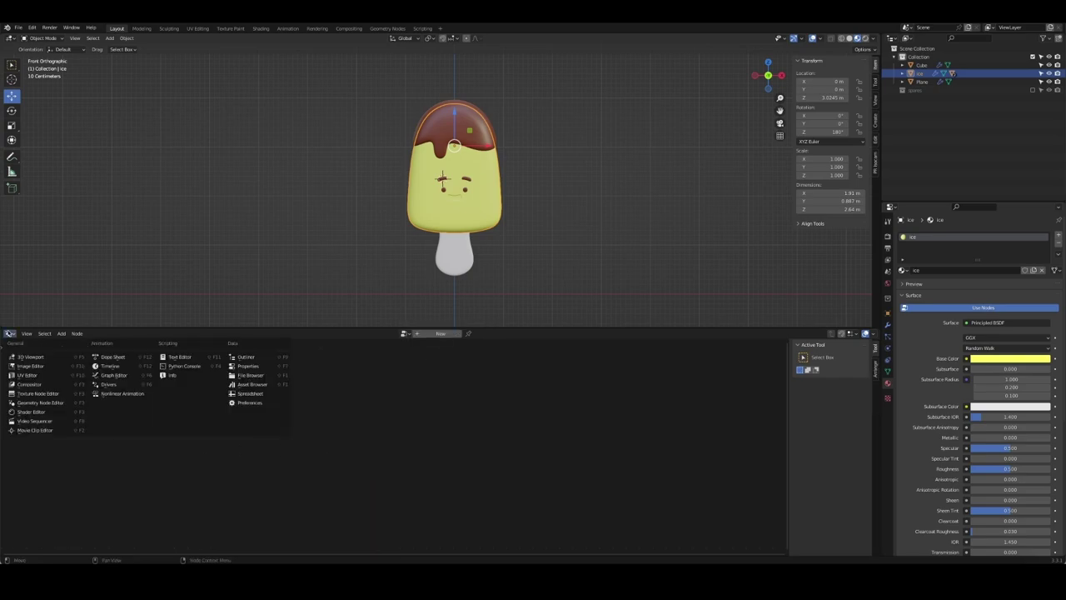
click(9, 333)
click(42, 402)
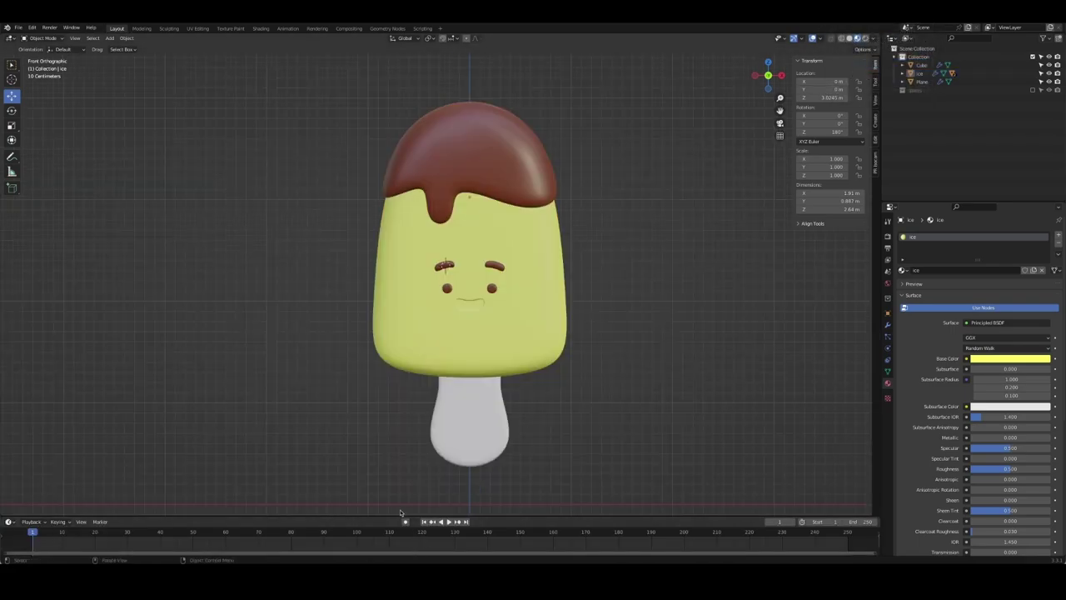
Turn the bottom area into an enlarged Shader Editor showing the ice material's nodes
drag(395, 511, 395, 319)
click(10, 330)
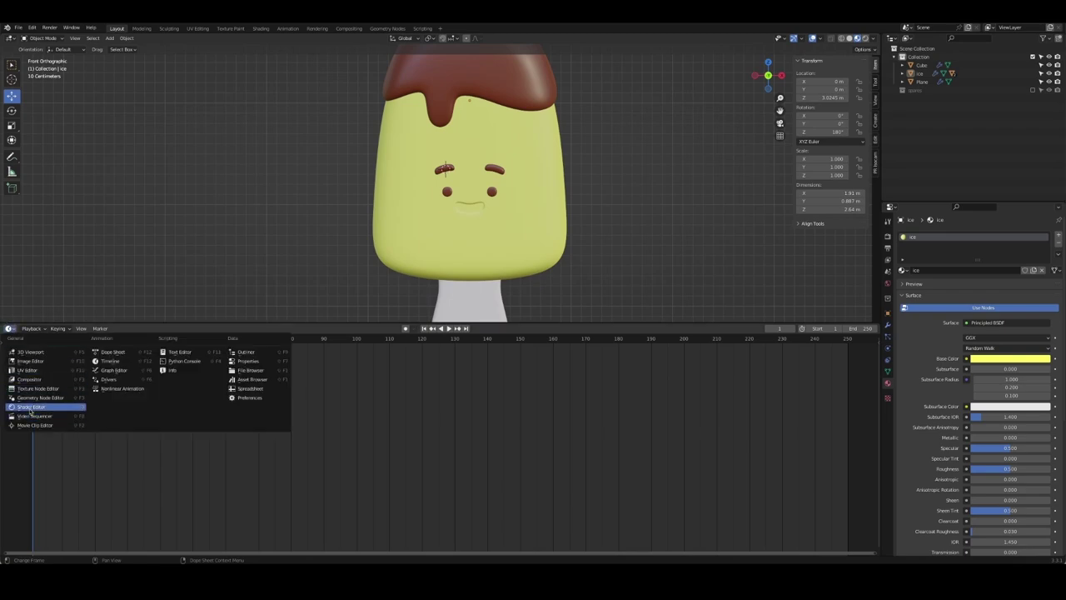
click(37, 407)
scroll(436, 476, up, 4)
drag(503, 323, 503, 188)
scroll(451, 317, down, 3)
middle_drag(451, 305, 638, 265)
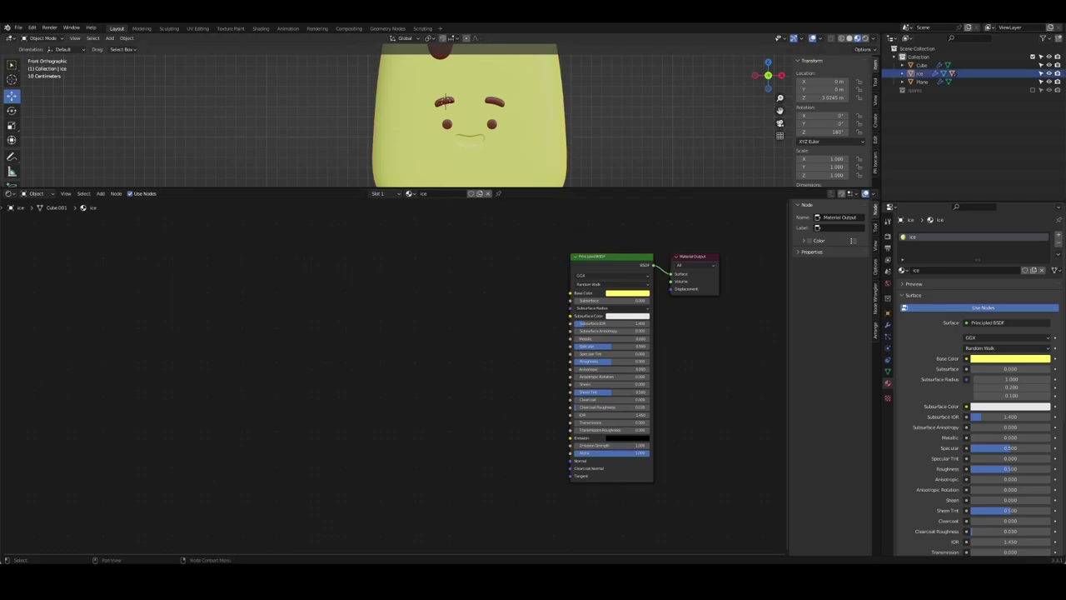
Add Texture Coordinate and Mapping nodes on the left of the graph
key(shift+a)
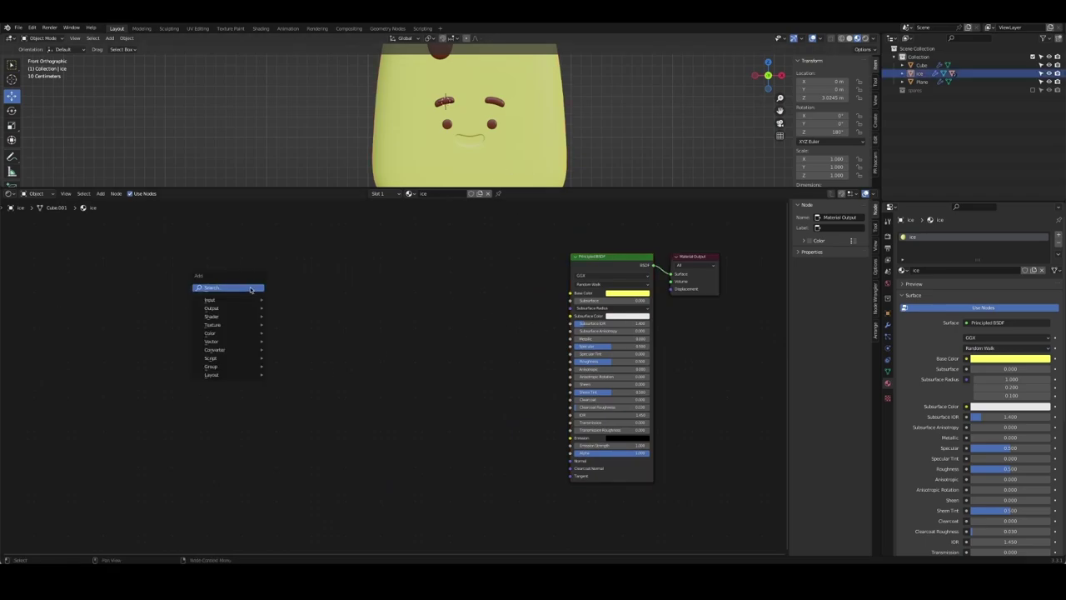
key(shift+a)
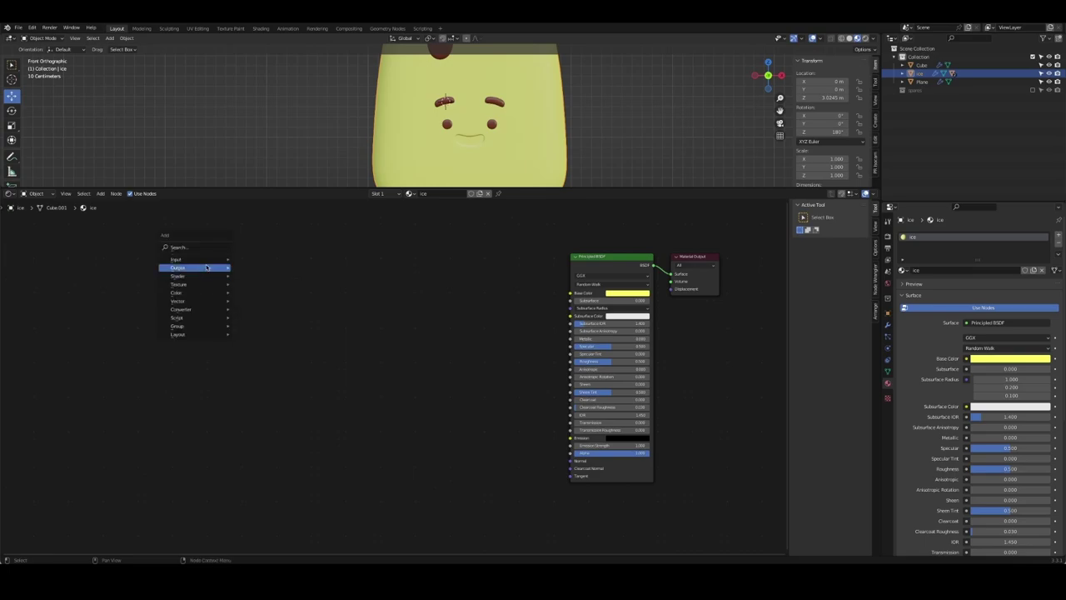
text(texture)
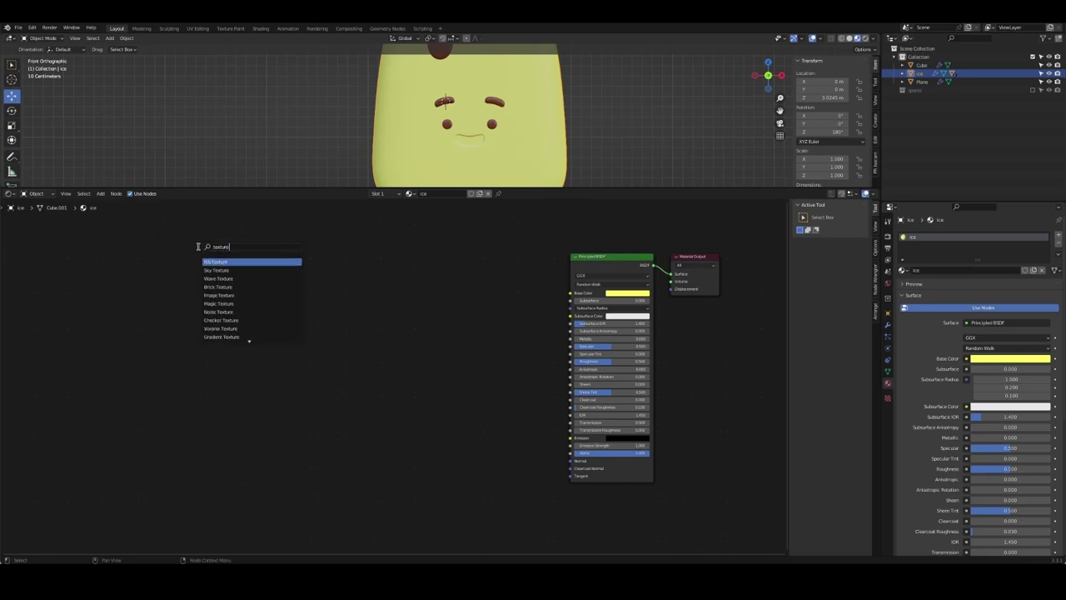
text( c)
click(240, 261)
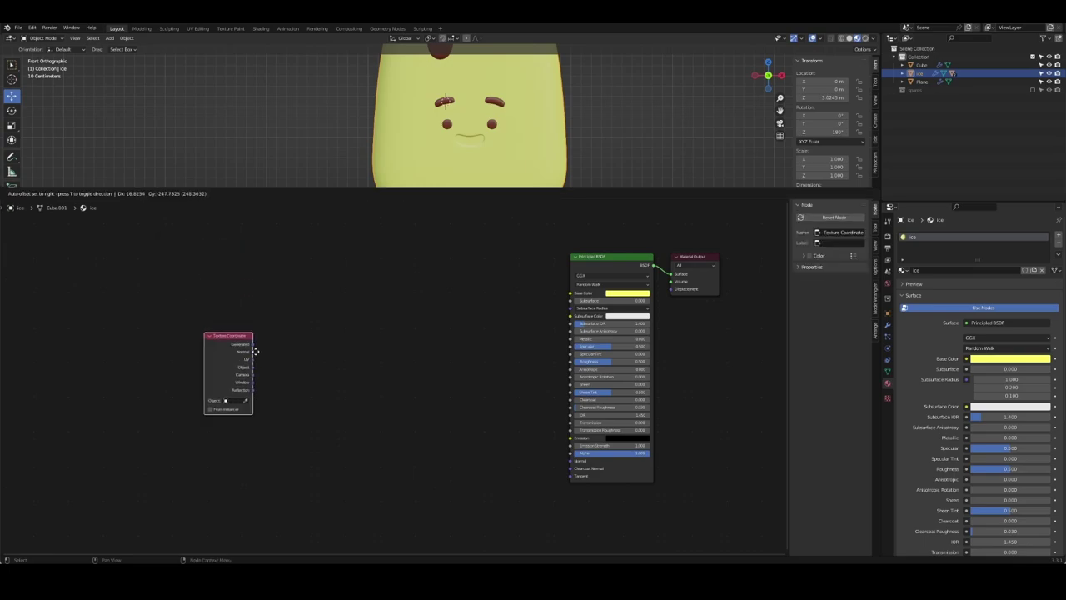
click(213, 280)
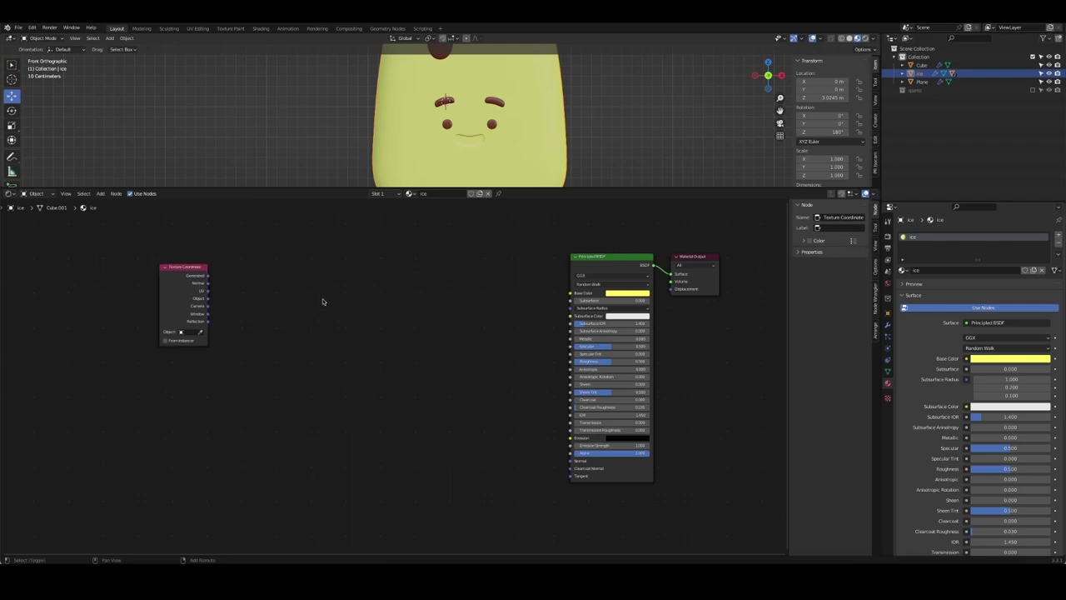
key(shift+a)
text(mapp)
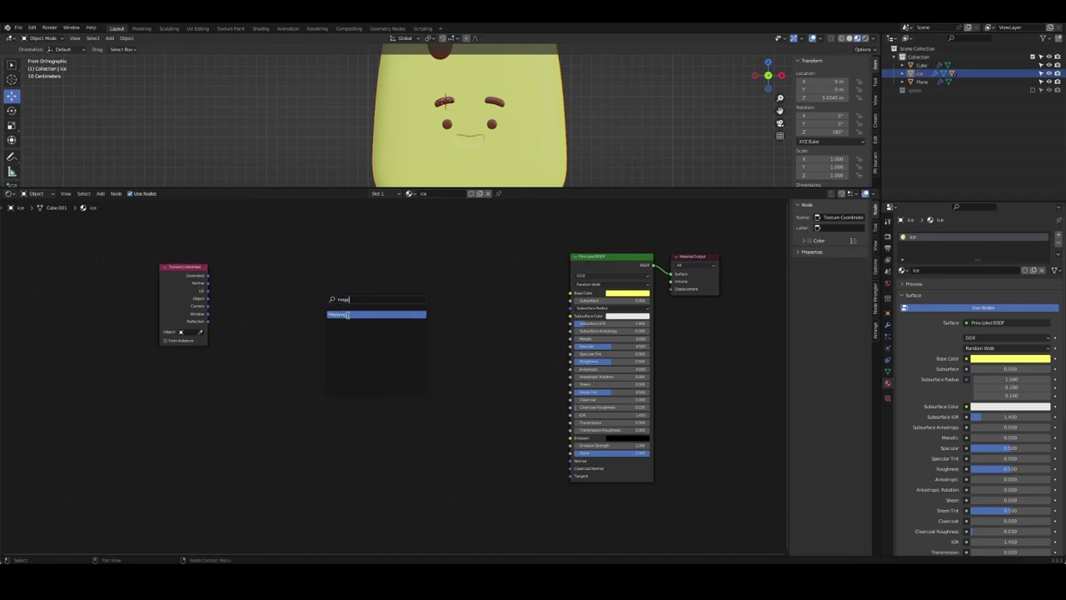
click(347, 314)
click(283, 283)
click(402, 307)
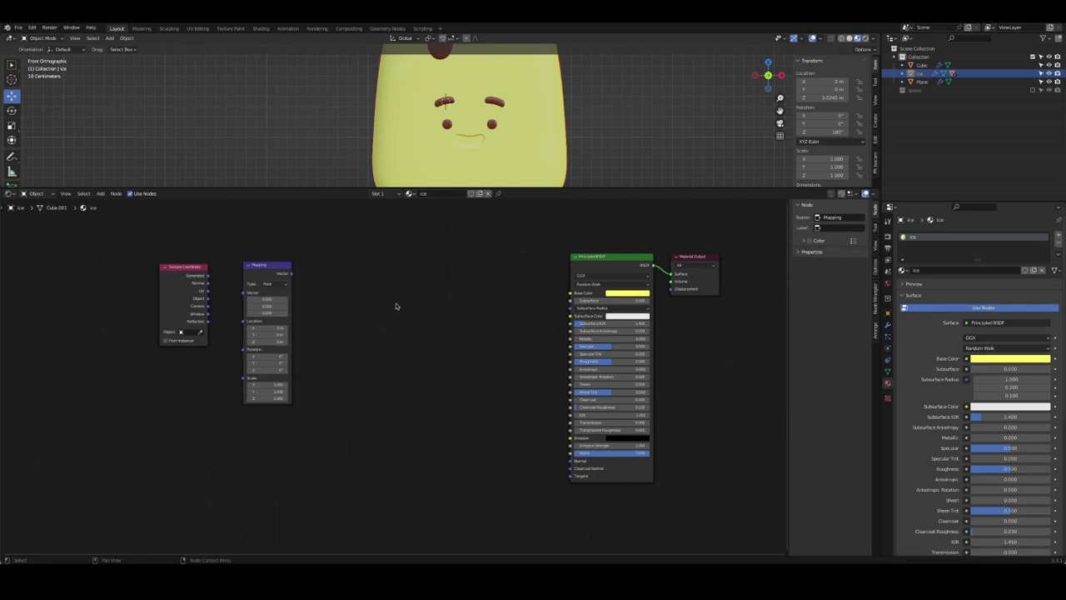
Add Separate XYZ and ColorRamp nodes between Mapping and the Principled BSDF
key(shift+a)
text(sep)
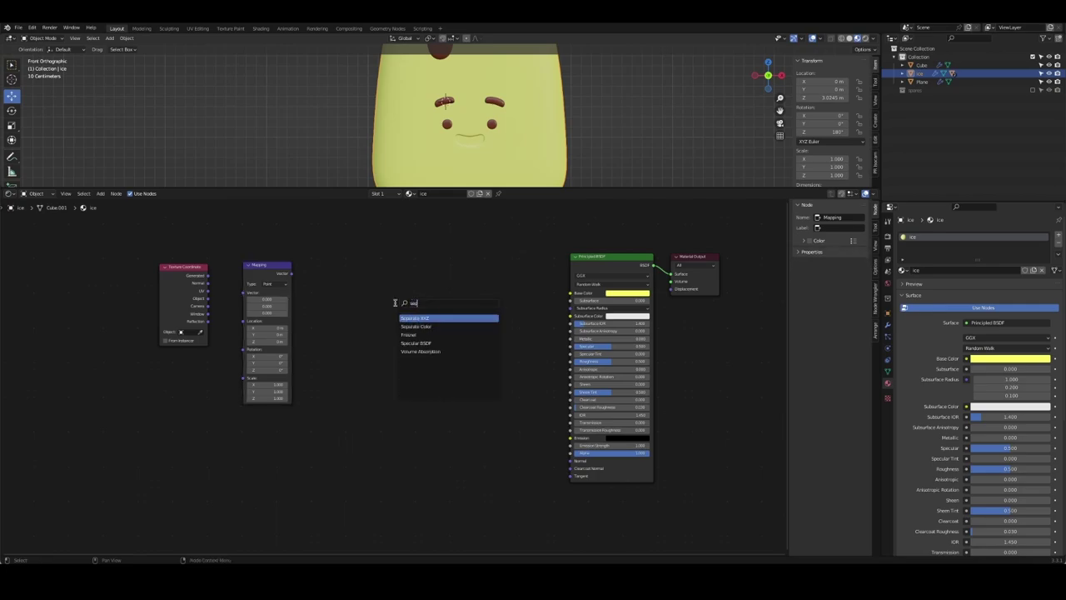
click(420, 315)
click(333, 274)
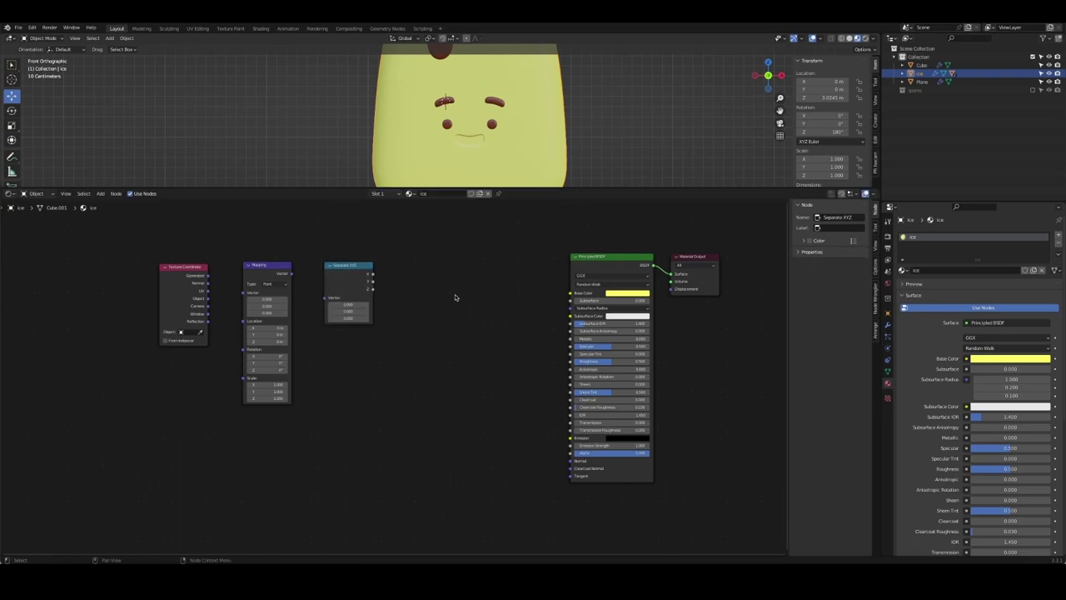
key(shift+a)
text(colo)
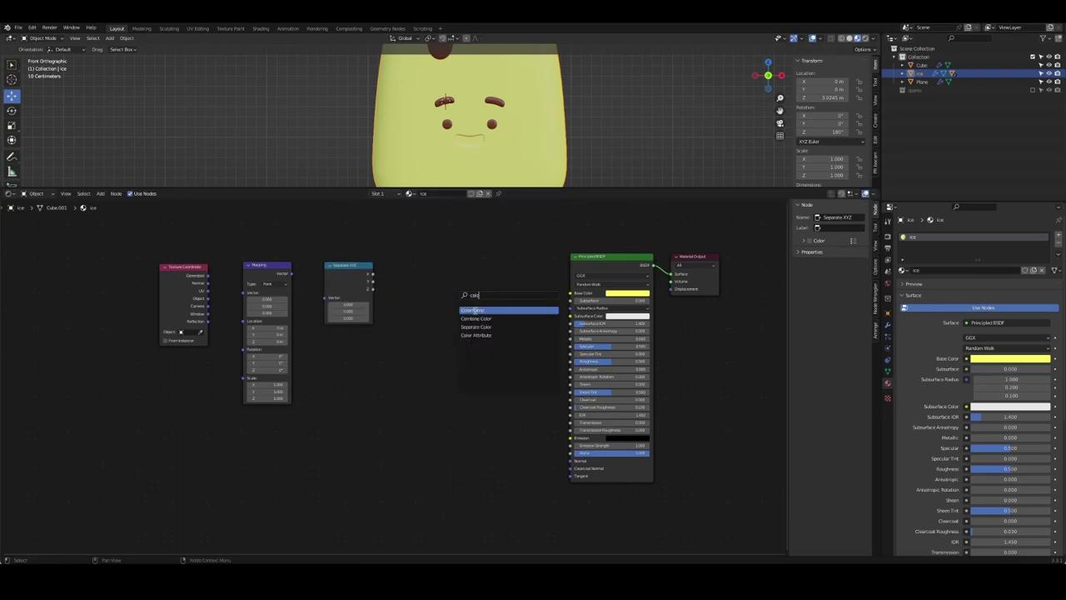
click(473, 310)
click(430, 282)
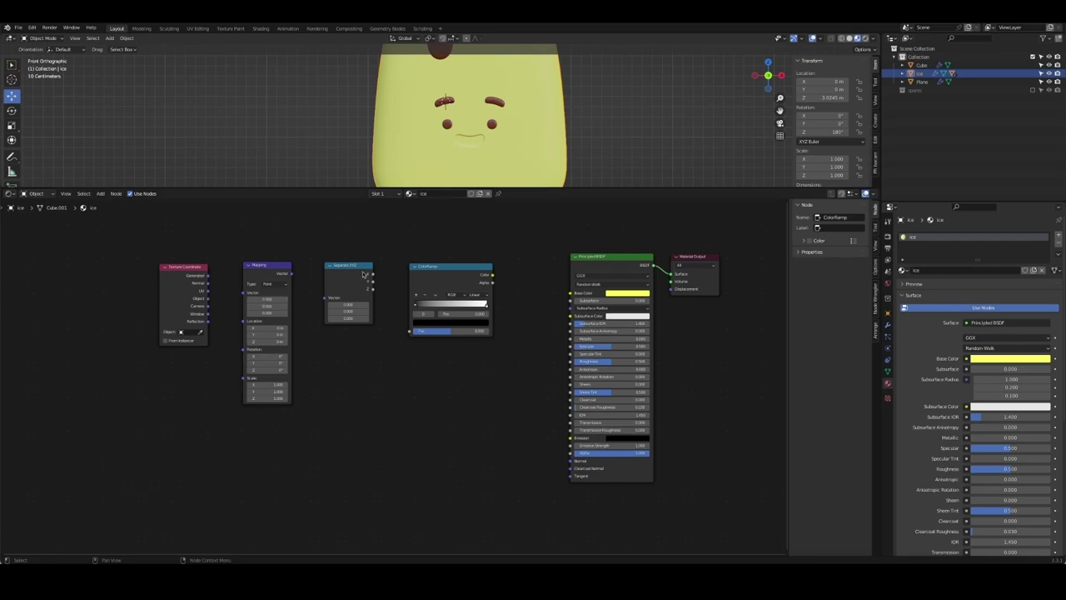
Wire Generated into Mapping and Separate XYZ, set the ColorRamp to Ease, and drive Base Color with it
drag(208, 276, 245, 292)
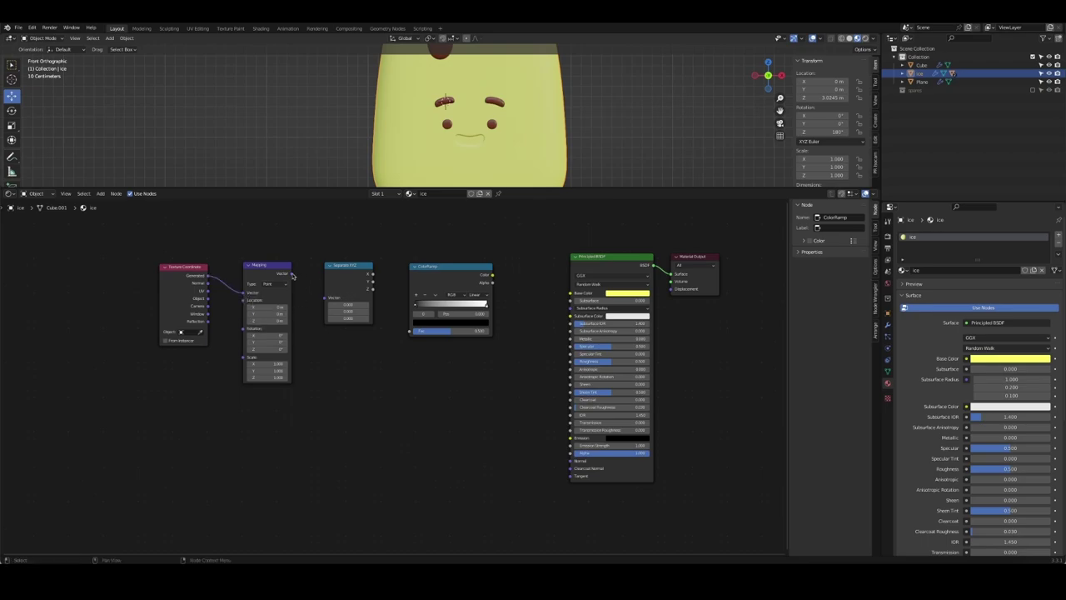
drag(291, 274, 408, 332)
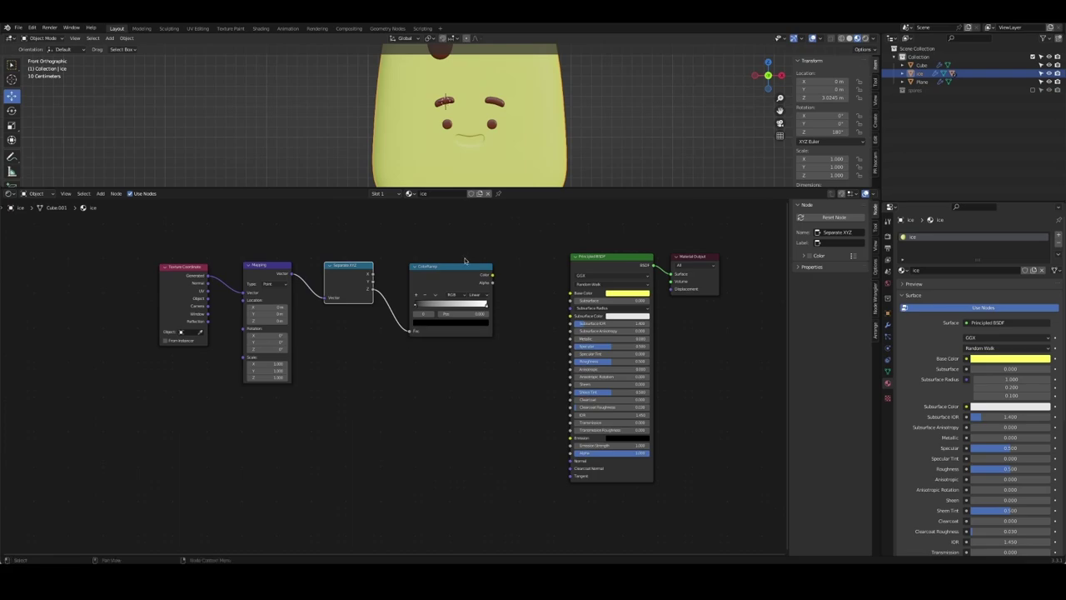
click(475, 295)
click(477, 300)
drag(492, 275, 572, 293)
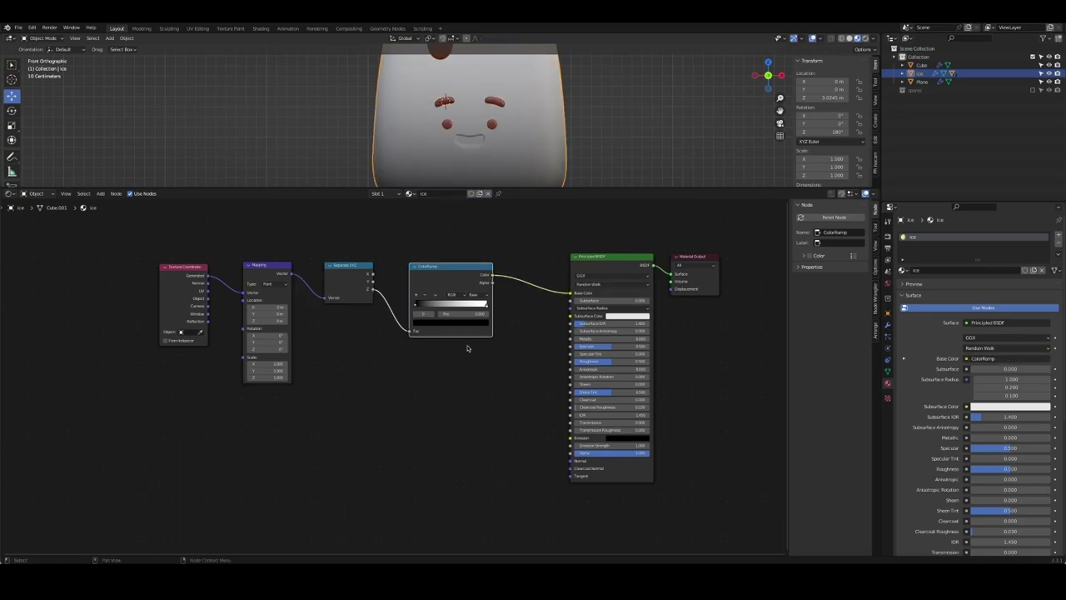
drag(491, 188, 490, 266)
Set the ramp's right stop to yellow-green hex EFFF73
scroll(476, 200, down, 3)
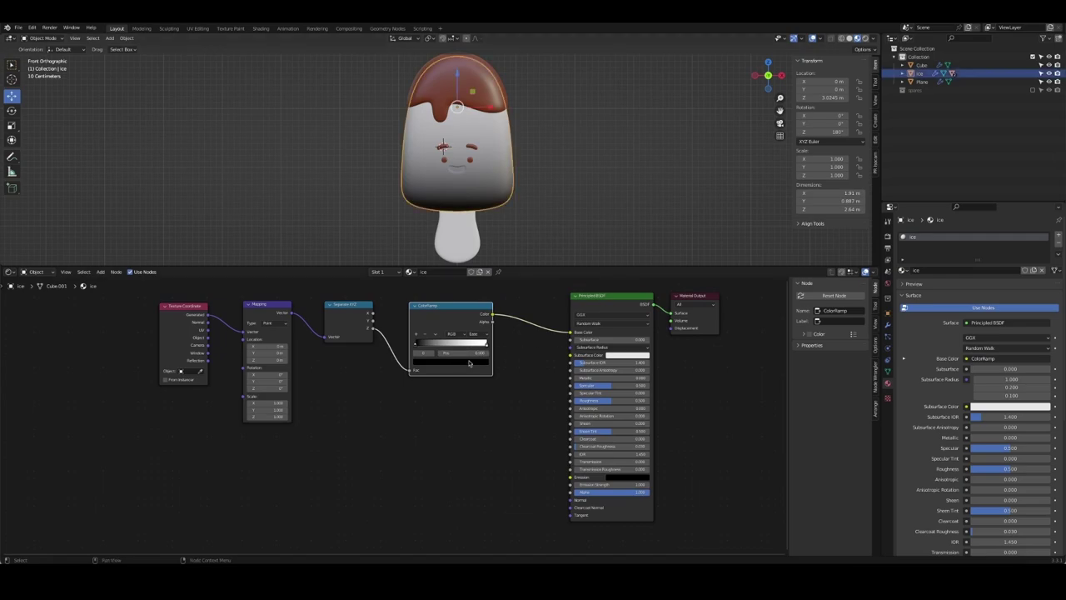
click(487, 347)
click(467, 360)
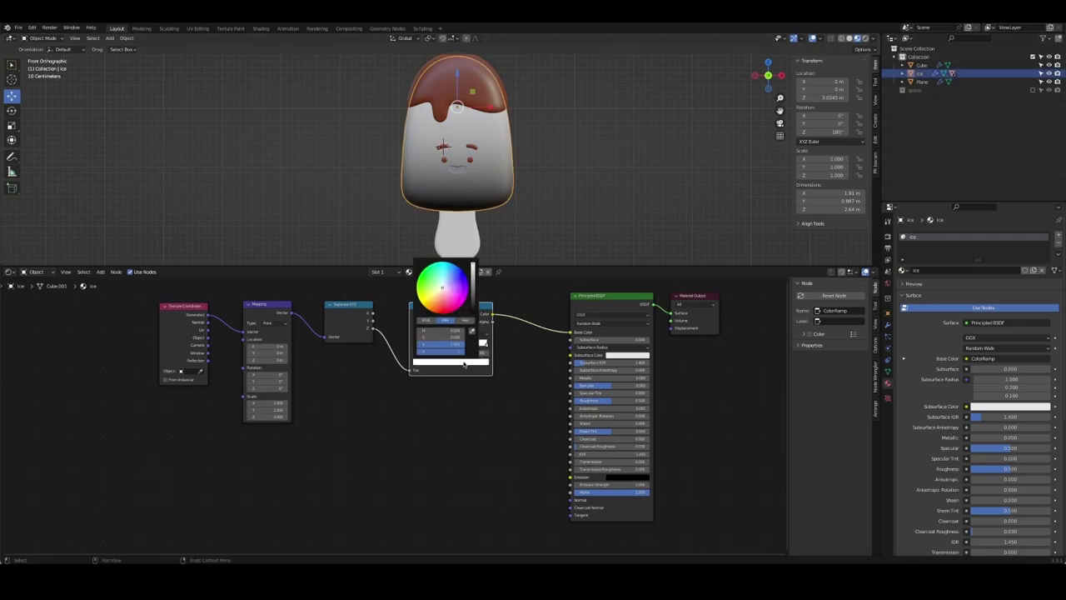
click(429, 275)
click(431, 297)
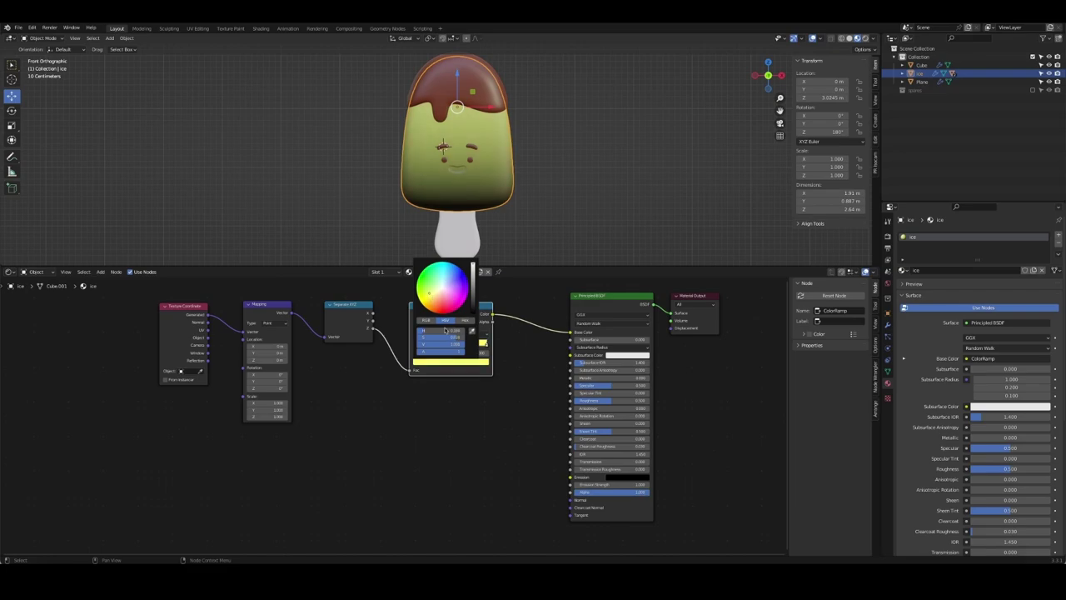
key(ctrl+v)
click(466, 320)
key(ctrl+v)
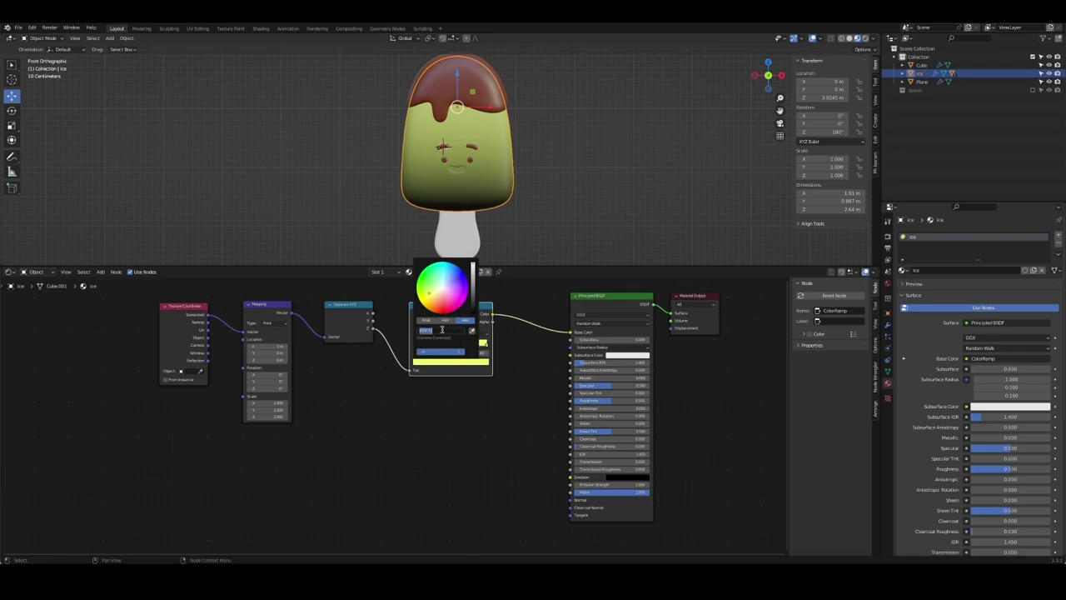
click(463, 382)
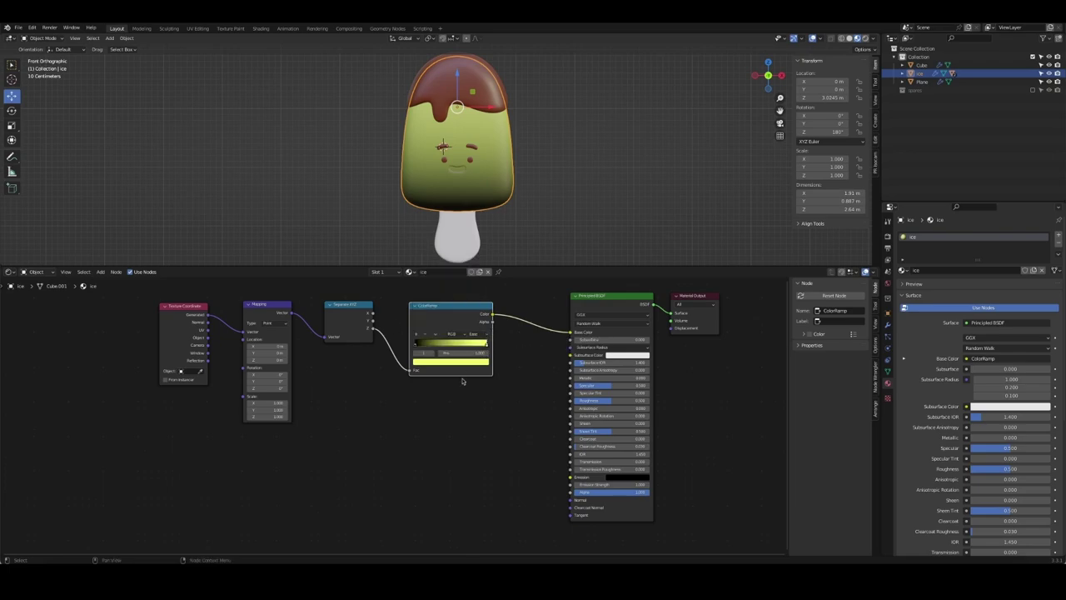
Make the left stop pure white and slide the yellow stop left so yellow dominates
click(415, 346)
click(444, 364)
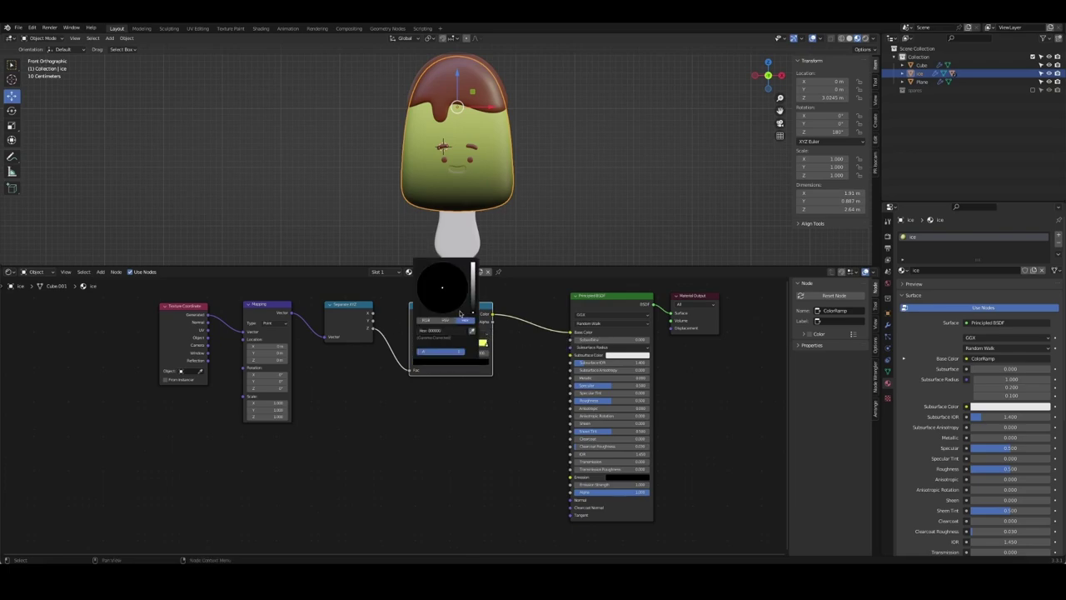
key(ctrl+v)
drag(472, 283, 472, 267)
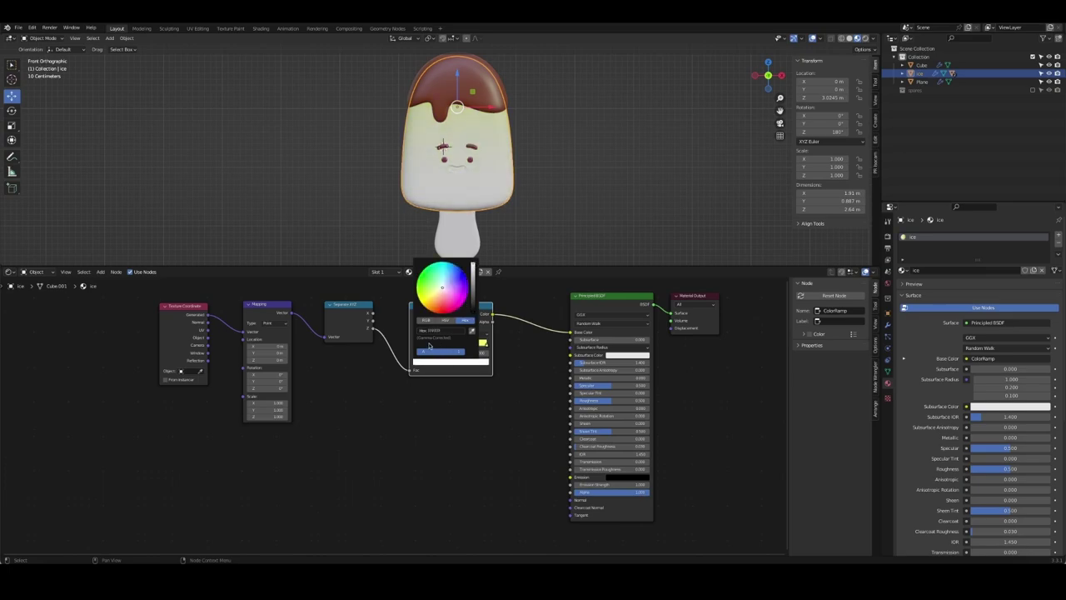
drag(483, 346, 426, 345)
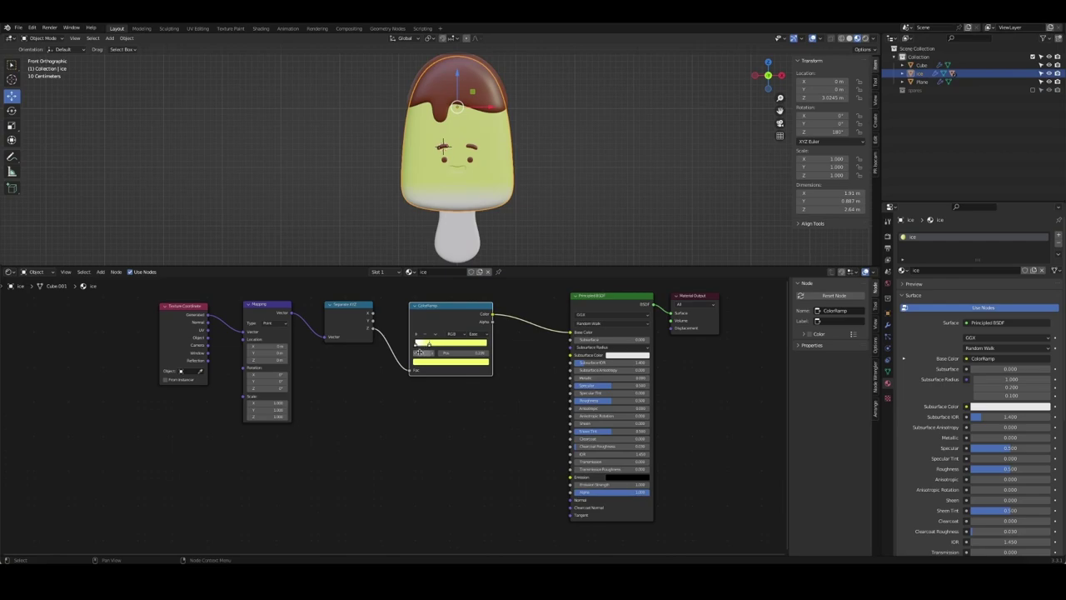
Move the white stop to about 0.055 for a thin white band, then save Ice Cream.blend
scroll(426, 344, up, 1)
scroll(424, 348, up, 1)
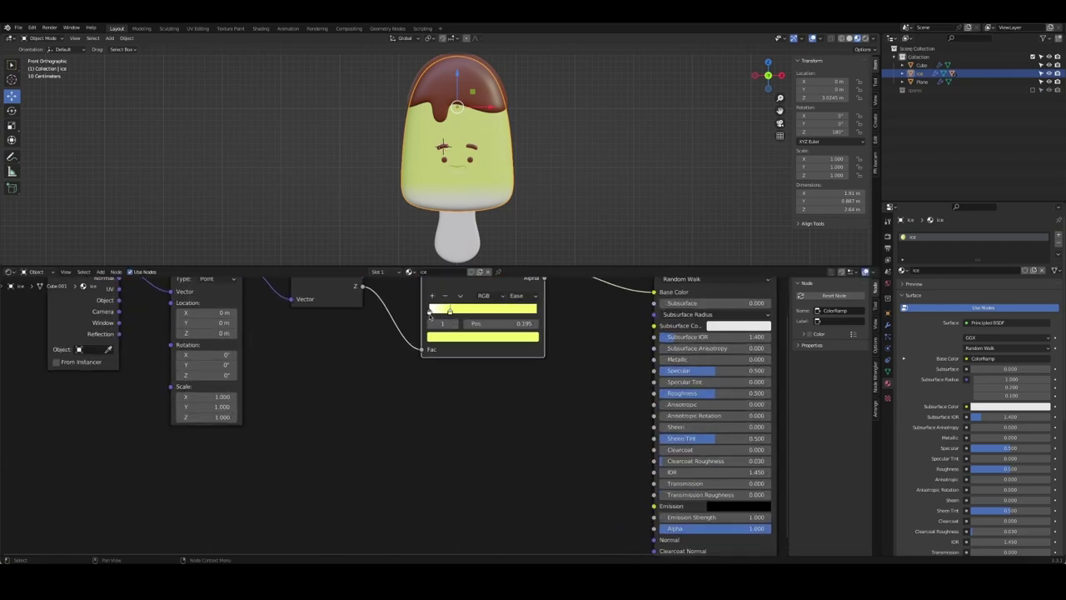
drag(430, 313, 447, 311)
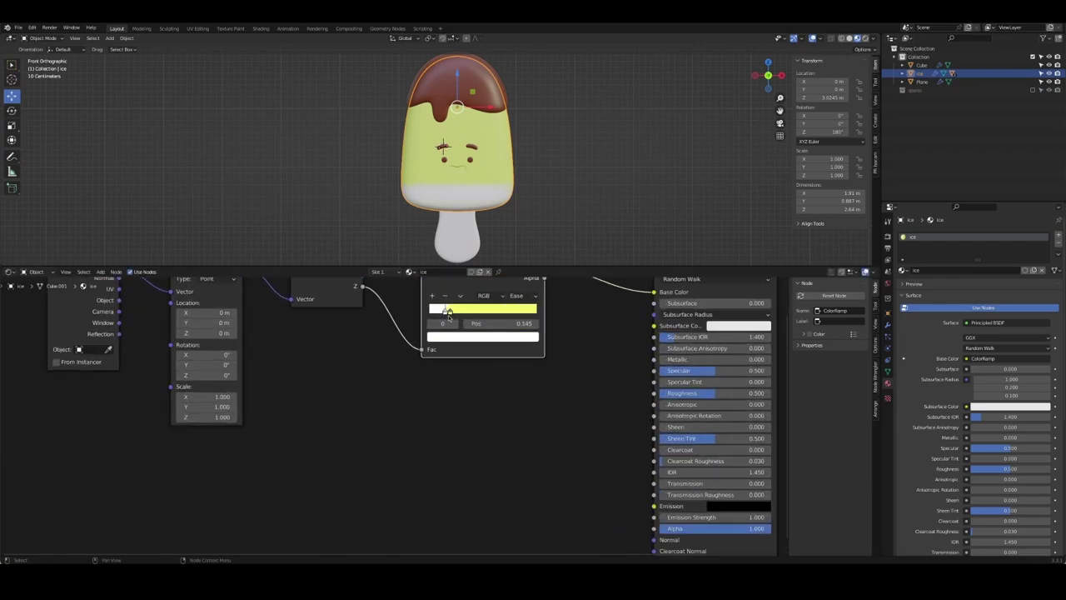
click(448, 311)
click(445, 311)
click(446, 310)
click(443, 311)
click(447, 311)
drag(443, 310, 434, 310)
click(446, 310)
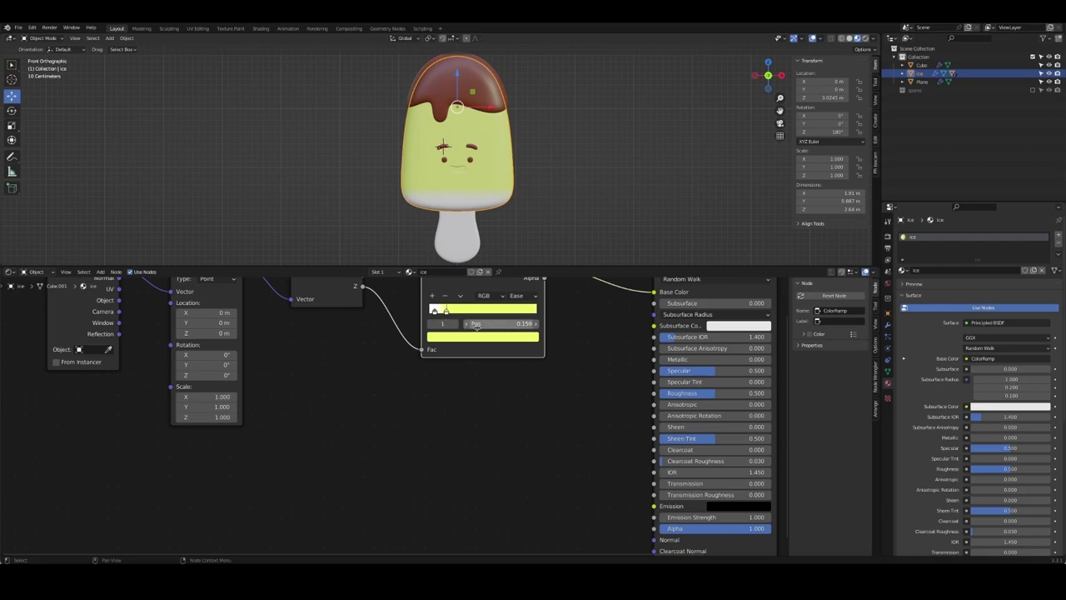
click(479, 337)
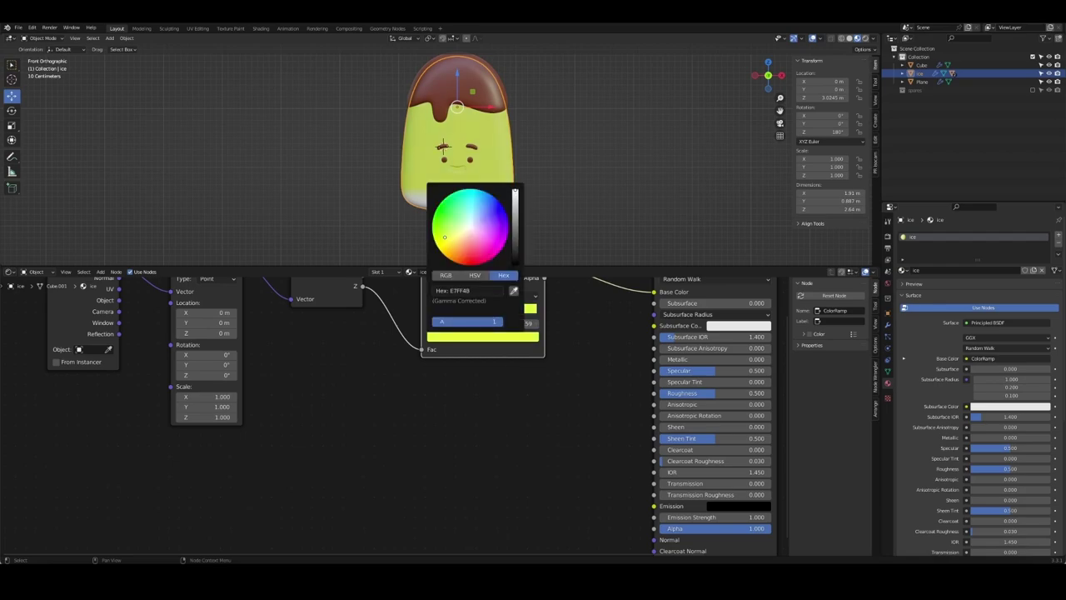
key(Home)
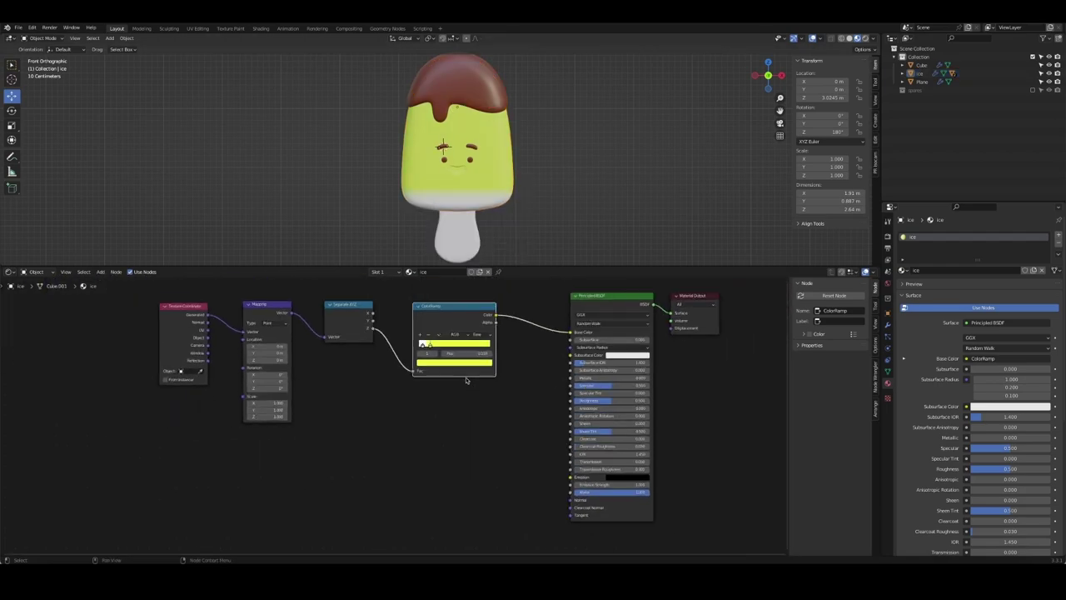
key(ctrl+s)
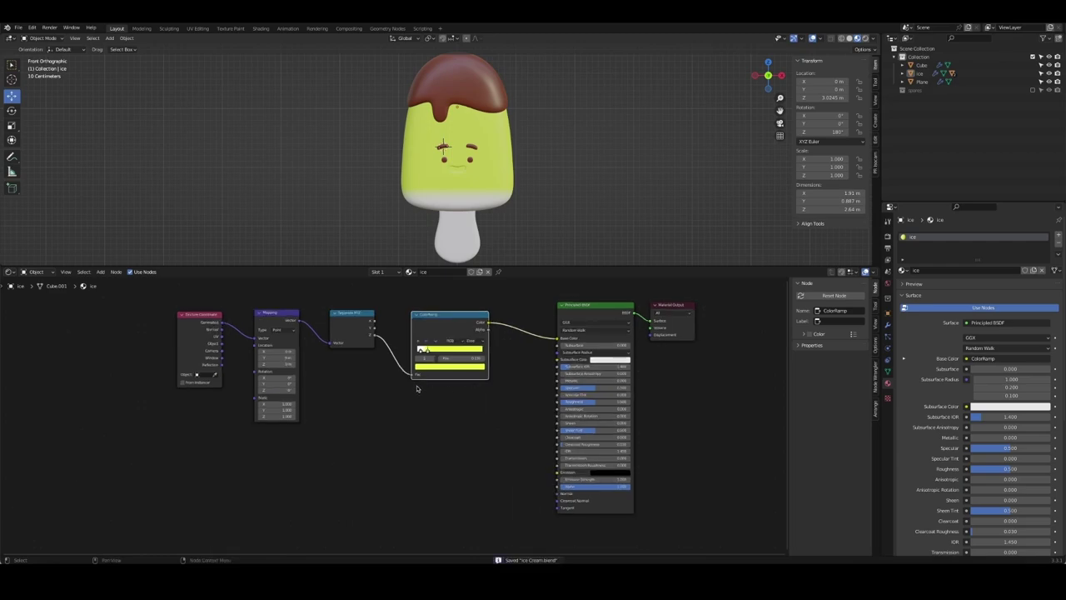
mouse_move(551, 185)
middle_down()
mouse_move(560, 187)
mouse_move(513, 188)
middle_up()
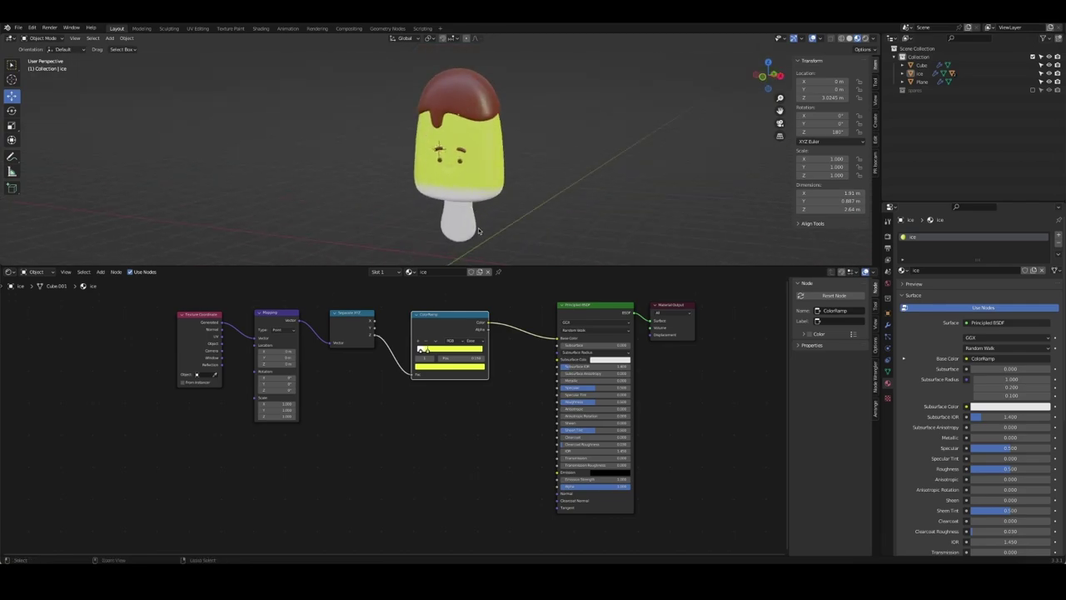
Save the file, select the stick and give it a new material
key(ctrl+s)
click(458, 218)
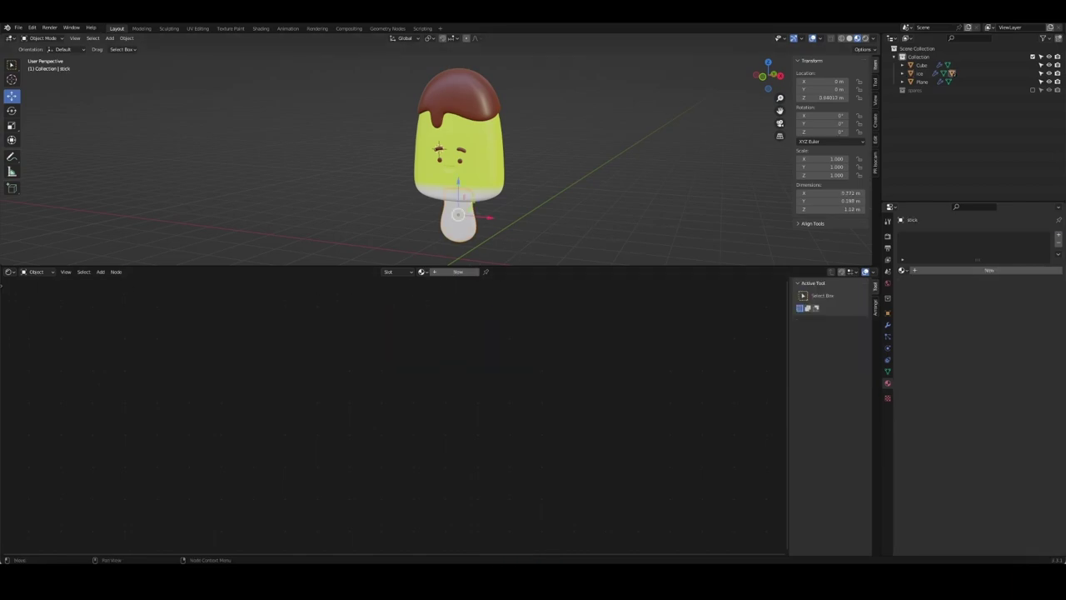
click(458, 272)
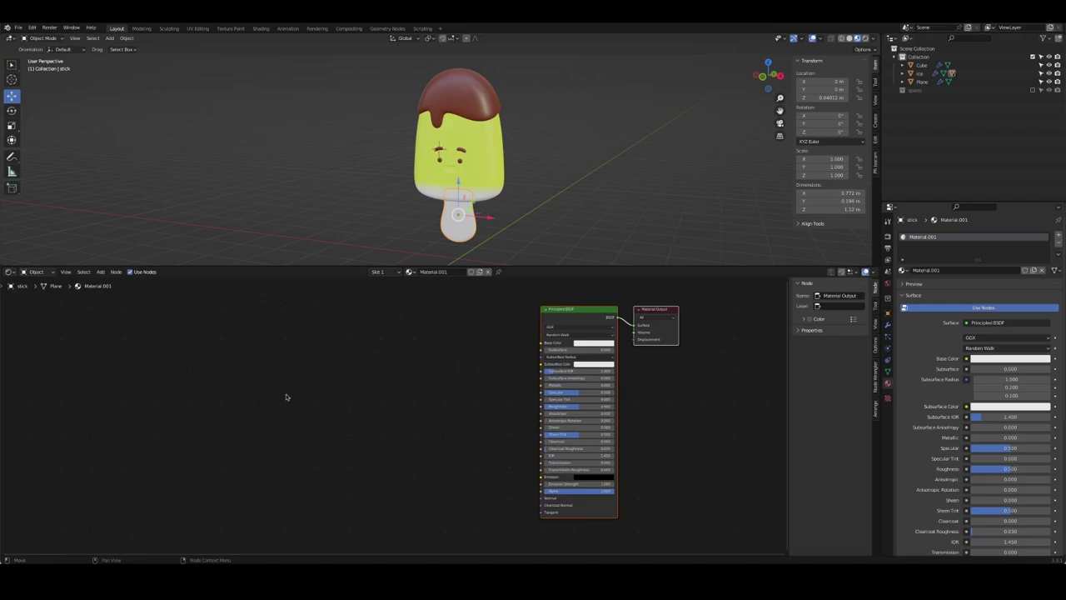
Add Texture Coordinate and Mapping nodes at the left of the stick's node tree
key(shift+a)
click(213, 332)
text(ext)
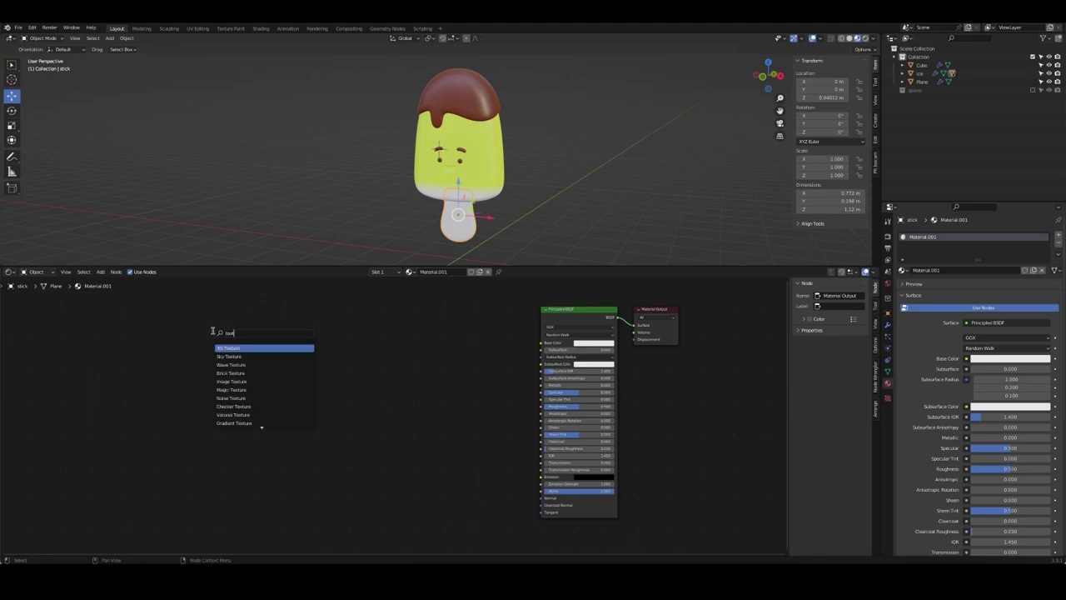
click(251, 415)
click(259, 386)
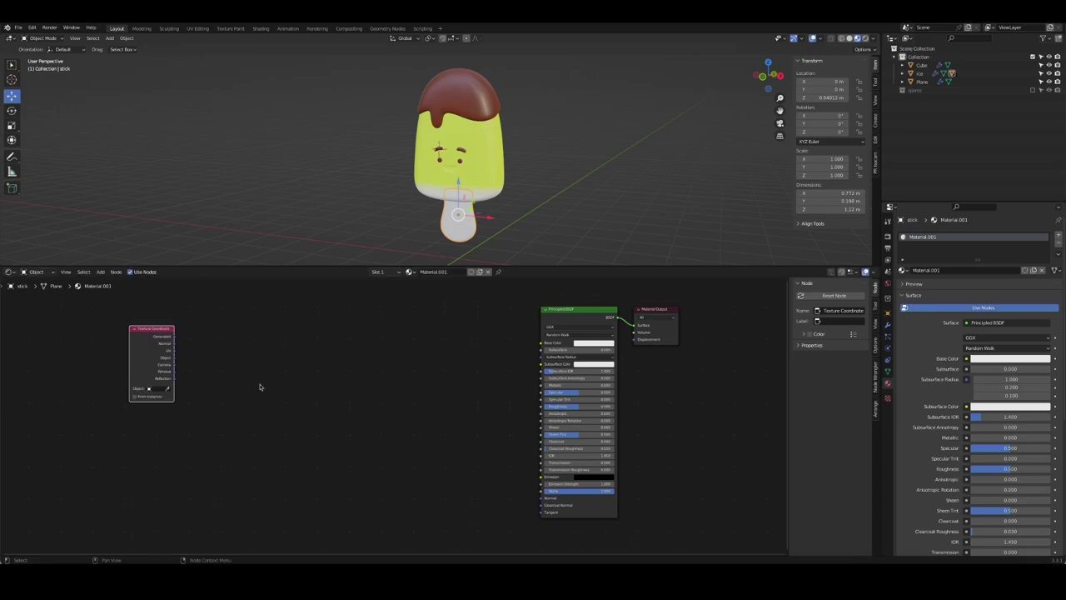
key(shift+a)
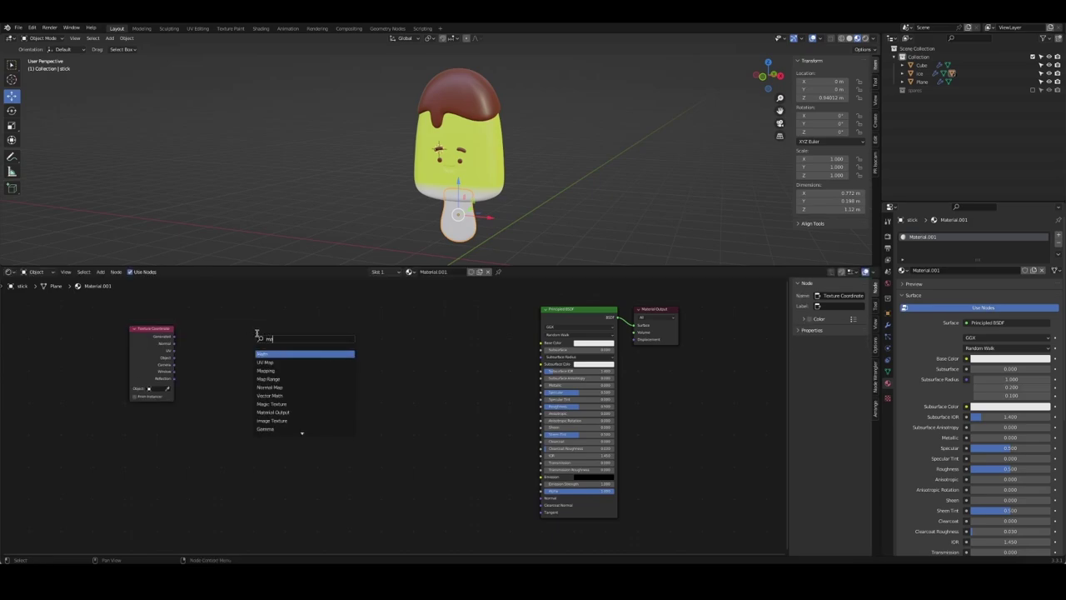
text(mappin)
key(Return)
click(207, 313)
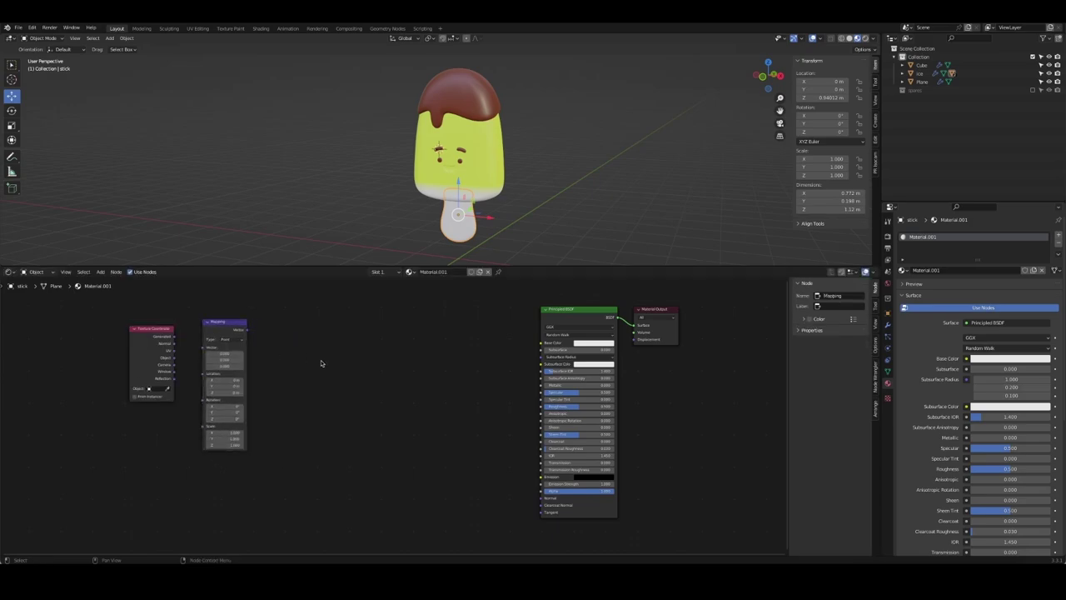
Add a Musgrave Texture node followed by a ColorRamp
key(shift+a)
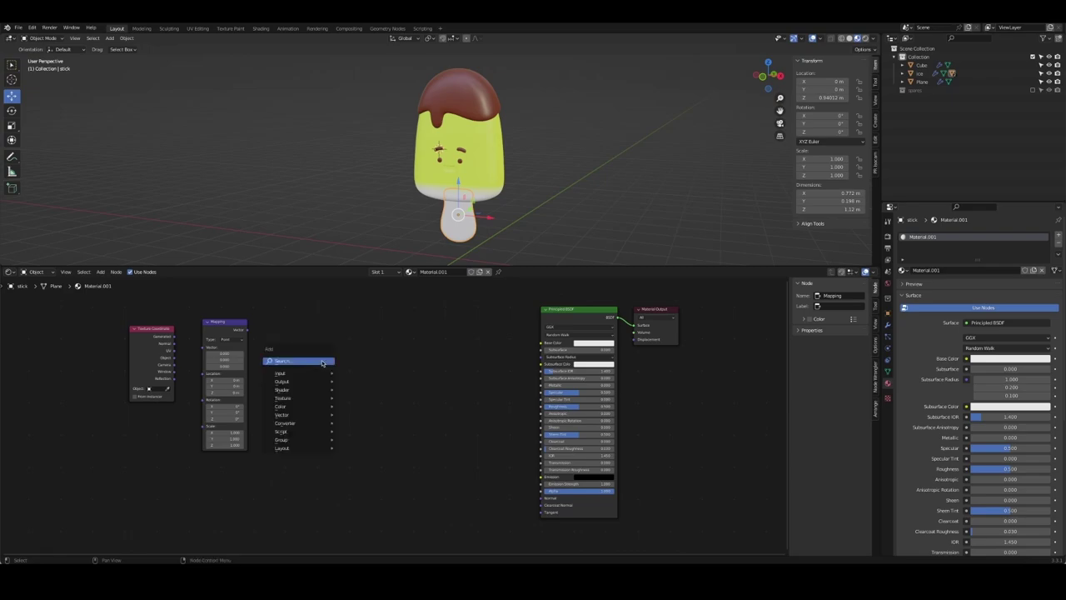
text(musg)
key(Return)
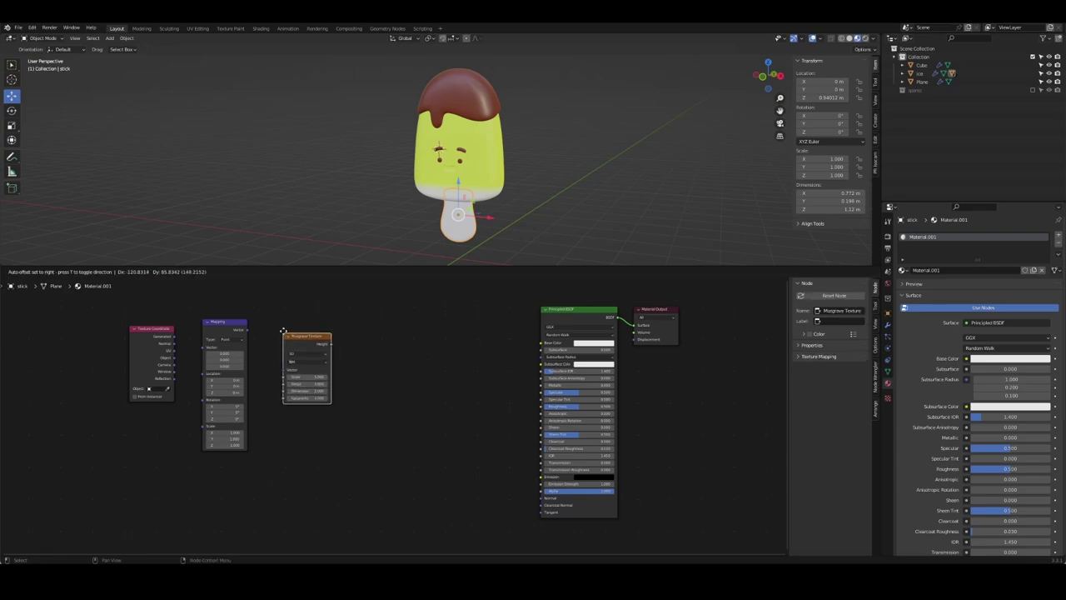
click(332, 354)
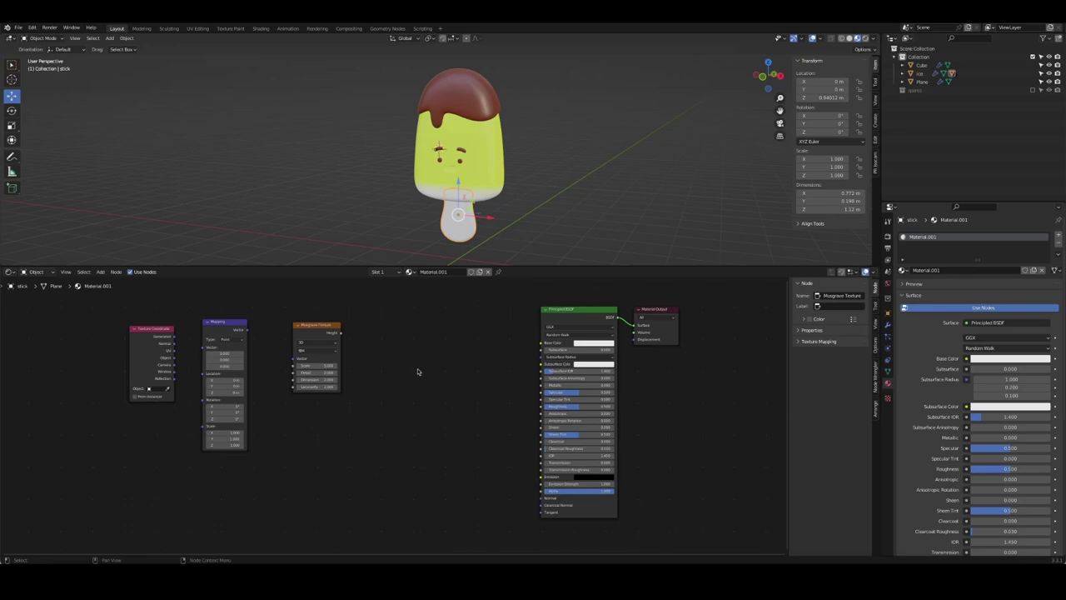
key(shift+a)
text(colo)
key(Return)
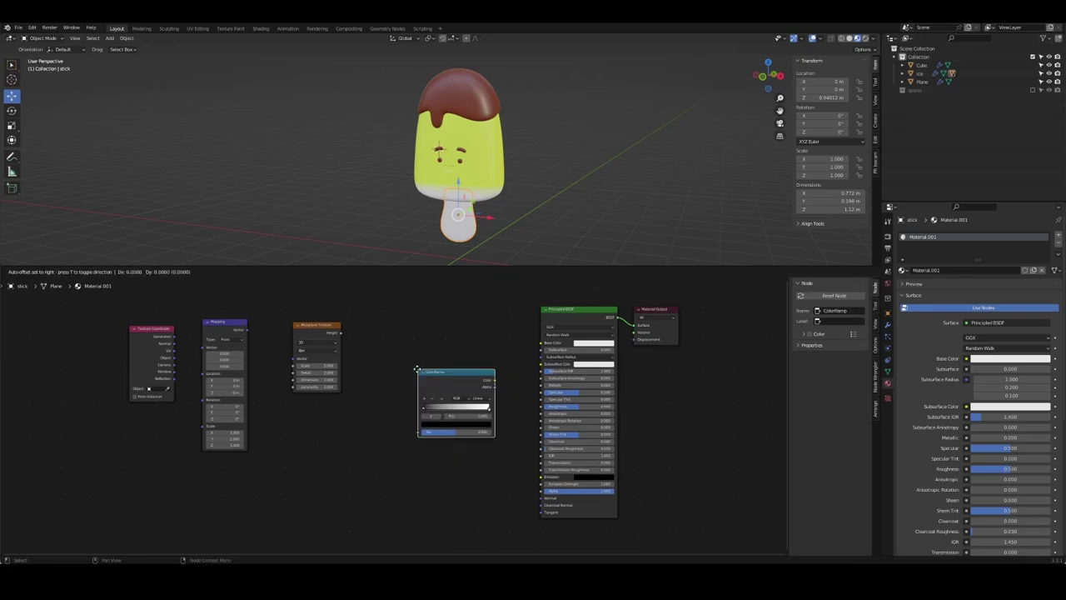
click(391, 320)
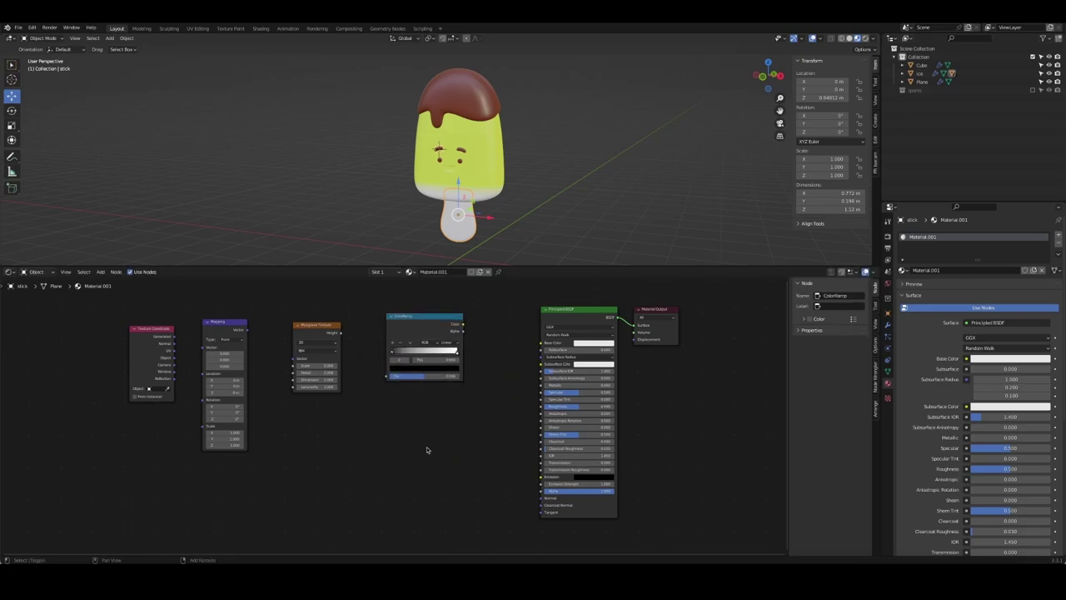
Add a second ColorRamp below the first and a Bump node beneath it
key(shift+a)
text(colo)
key(Return)
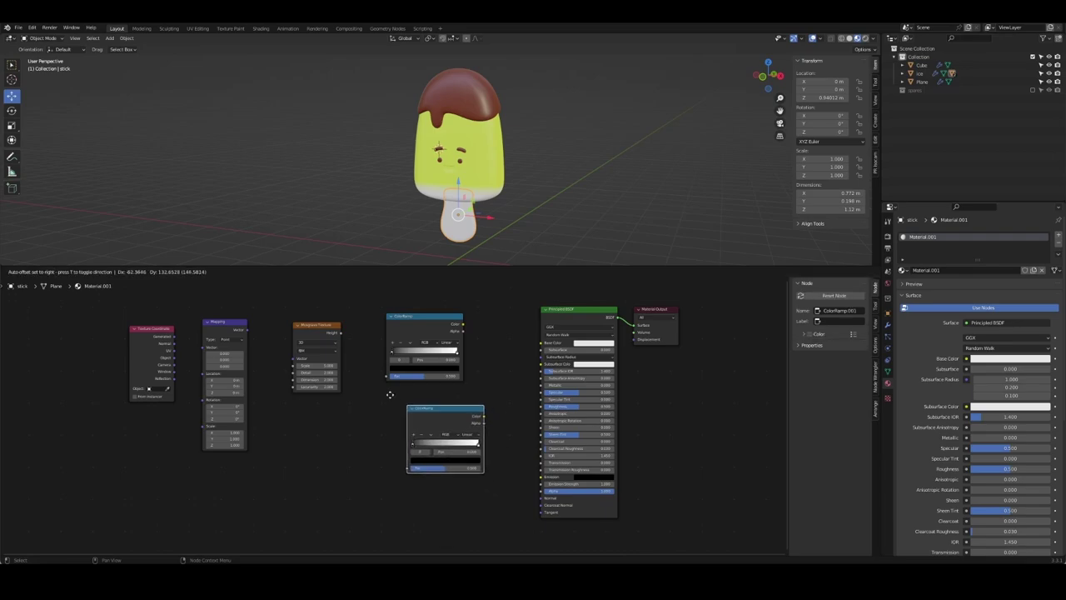
click(371, 382)
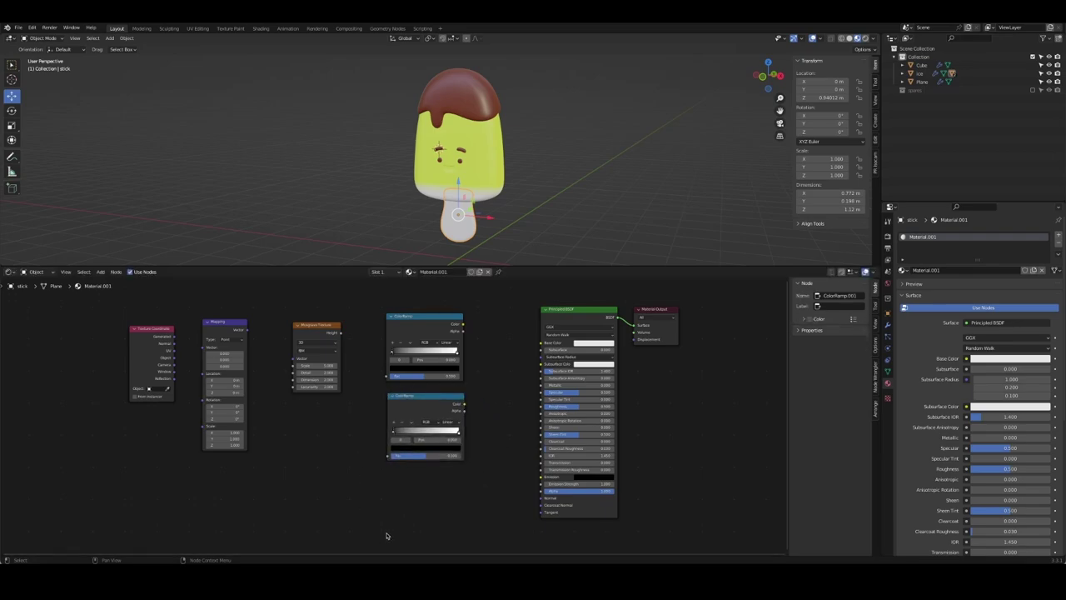
key(shift+a)
text(bump)
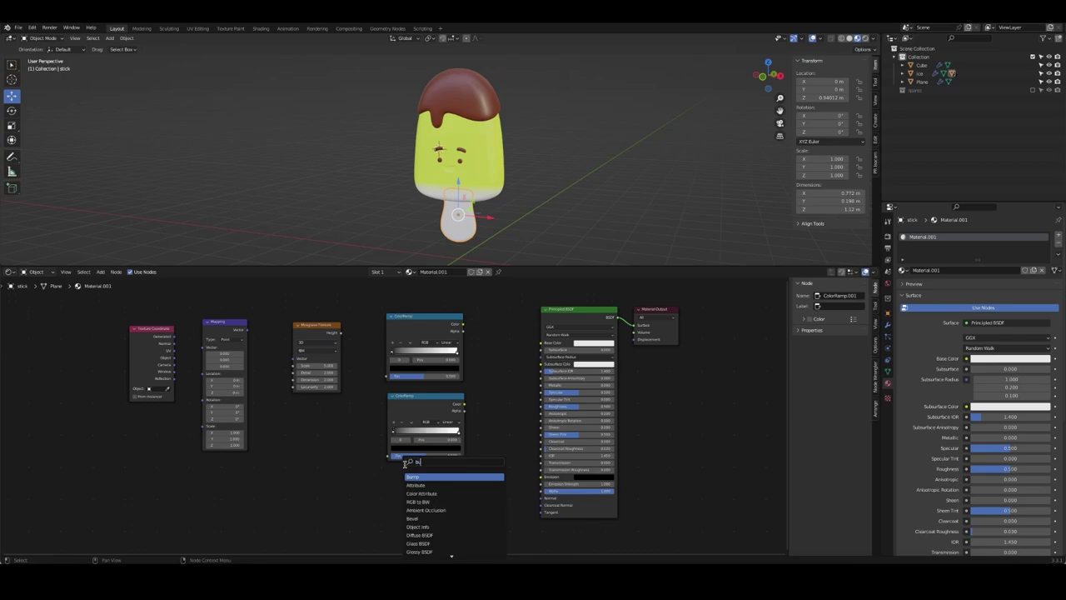
key(Return)
click(427, 478)
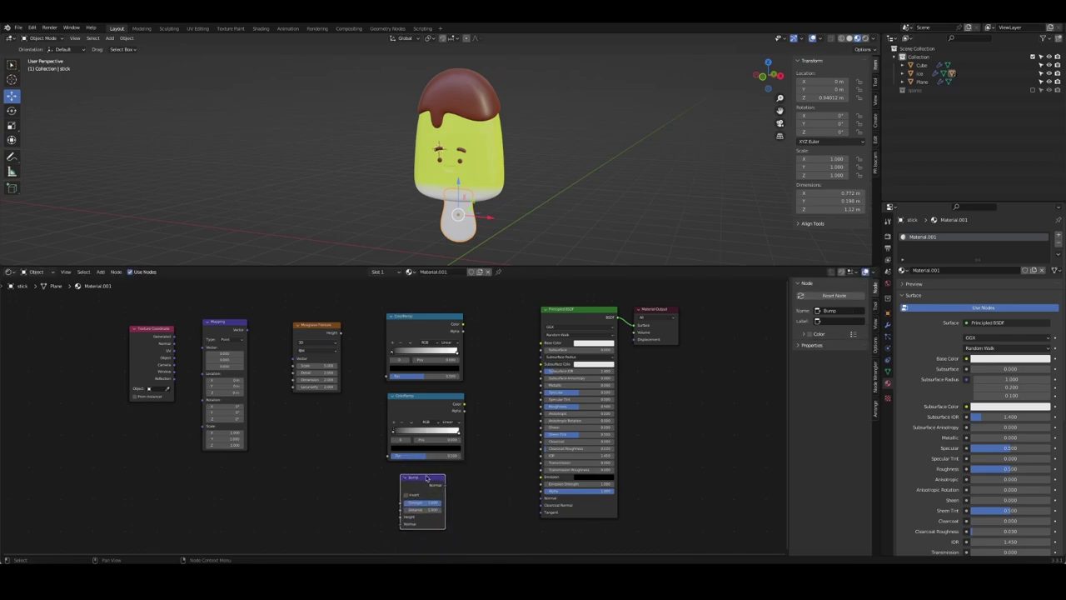
click(706, 448)
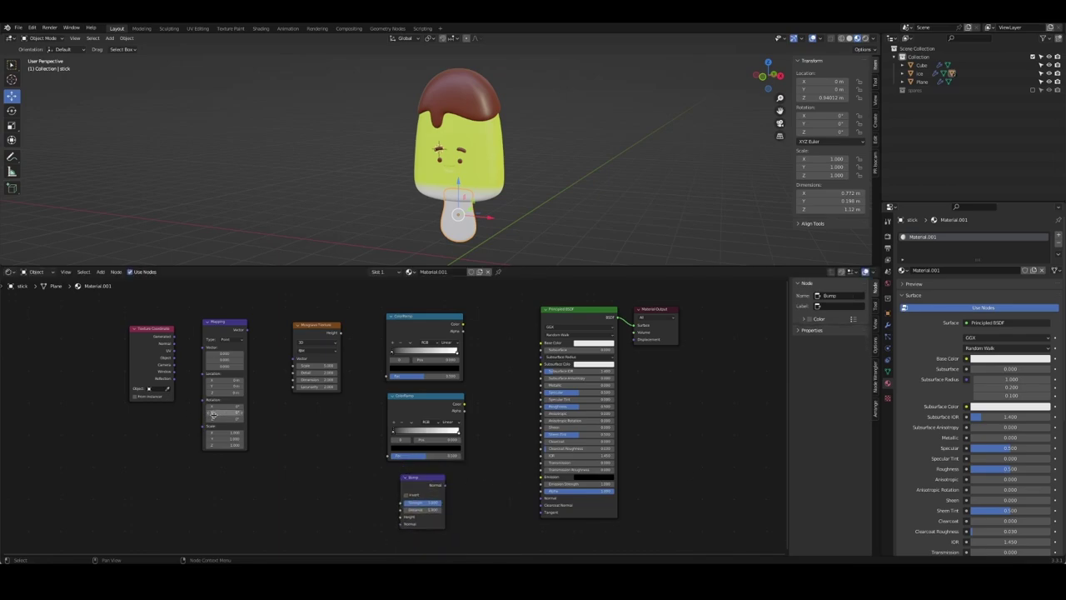
click(173, 359)
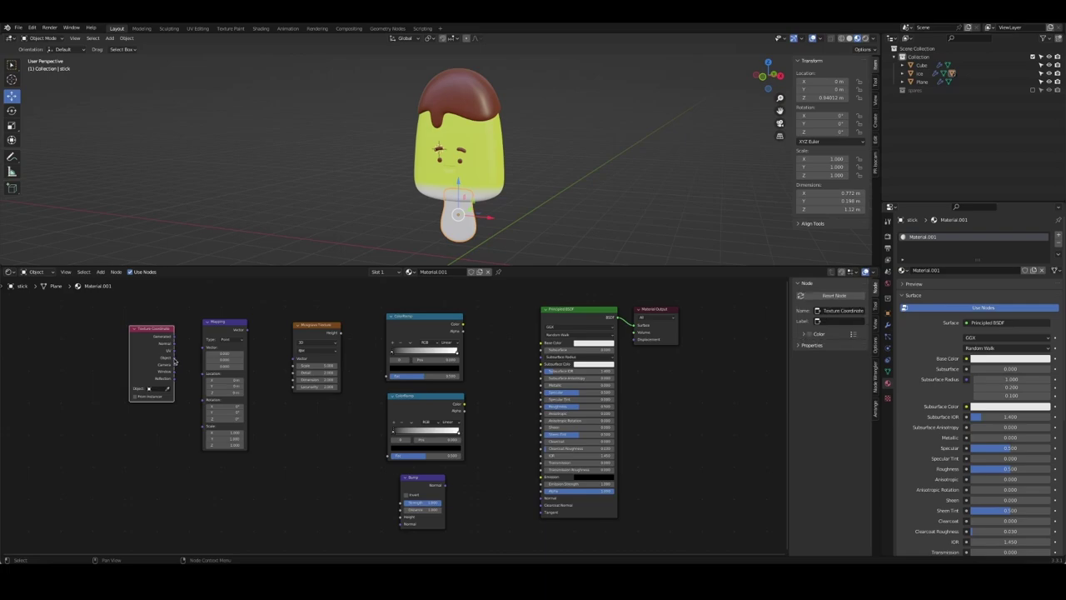
Link Texture Coordinate Object into Mapping and Mapping into Musgrave, shifting these nodes left
drag(174, 358, 205, 348)
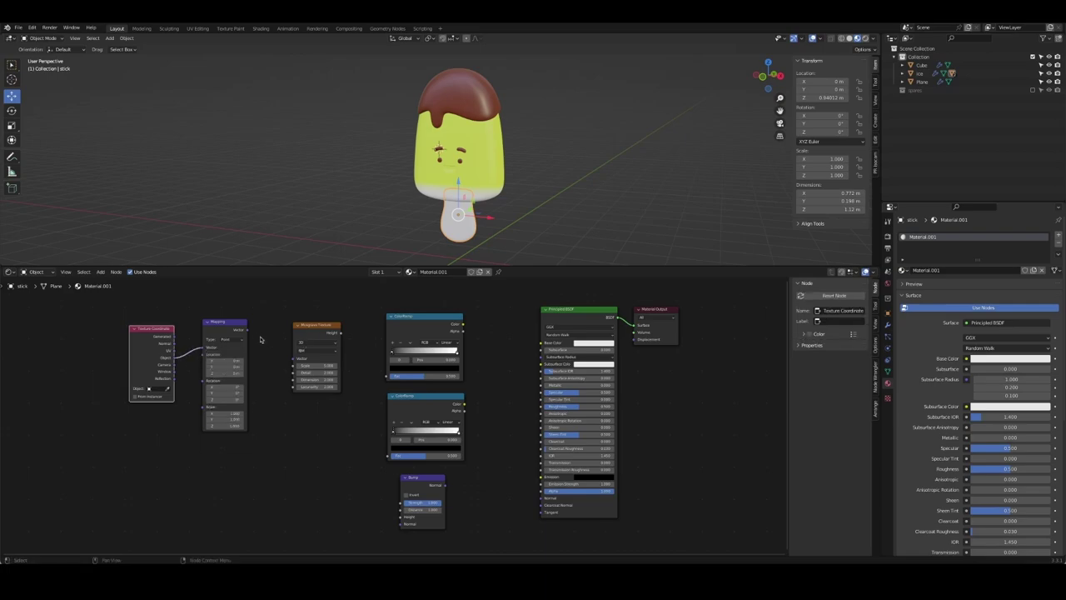
drag(246, 331, 293, 360)
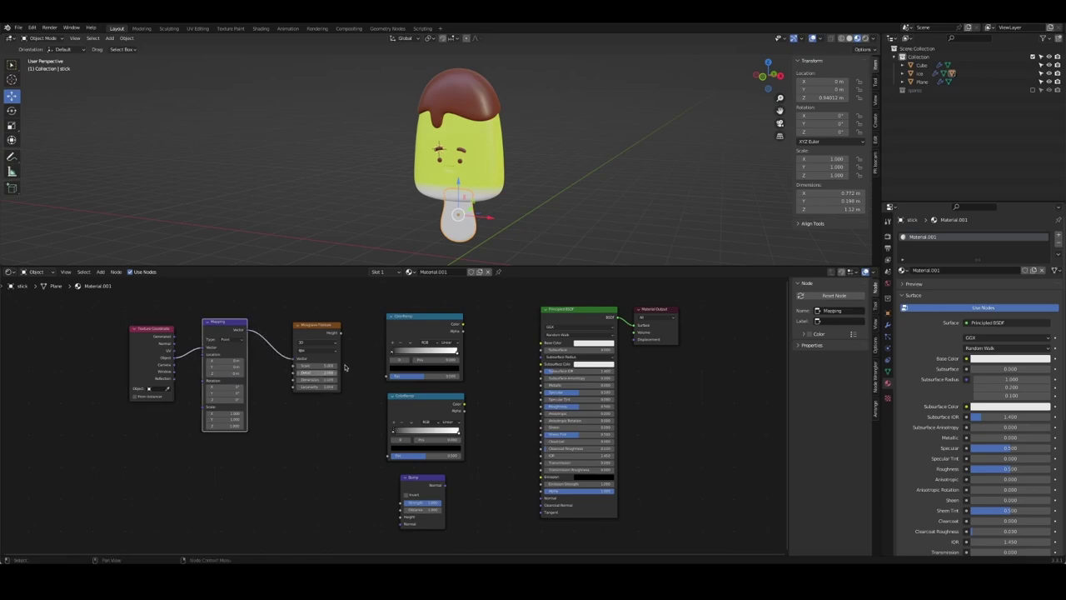
drag(151, 329, 103, 326)
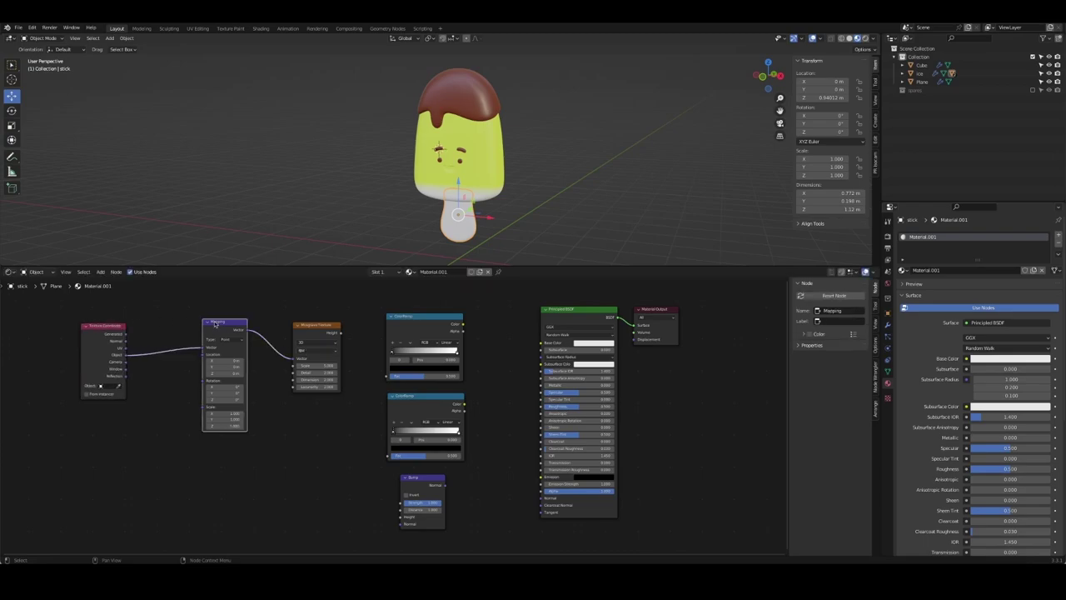
drag(225, 322, 172, 326)
drag(300, 323, 228, 324)
Add a Noise Texture fed by Musgrave Height and connect its Color to the upper ColorRamp
key(shift+a)
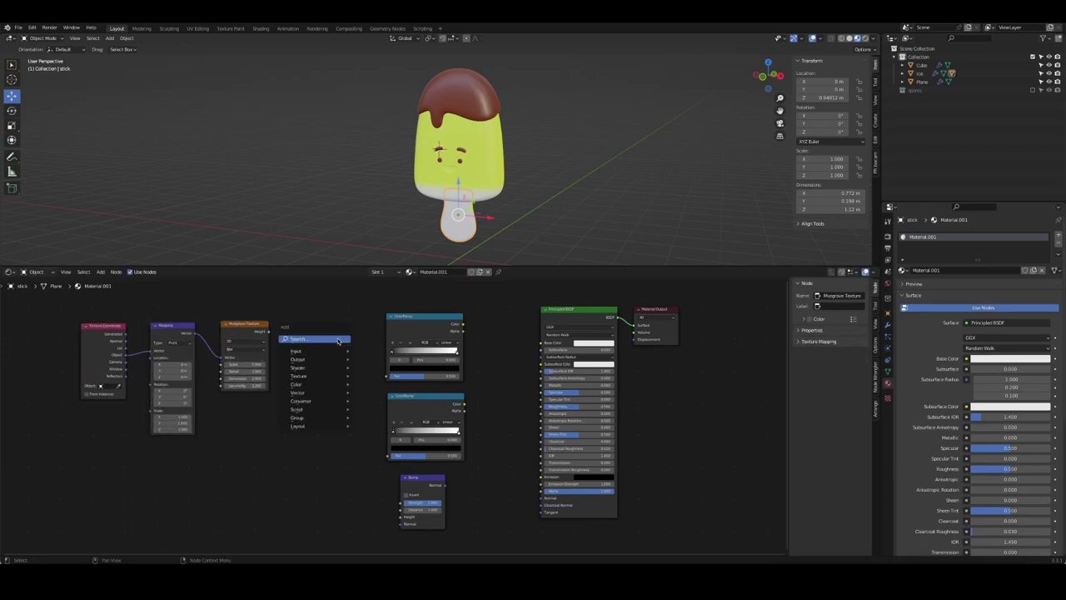
text(n)
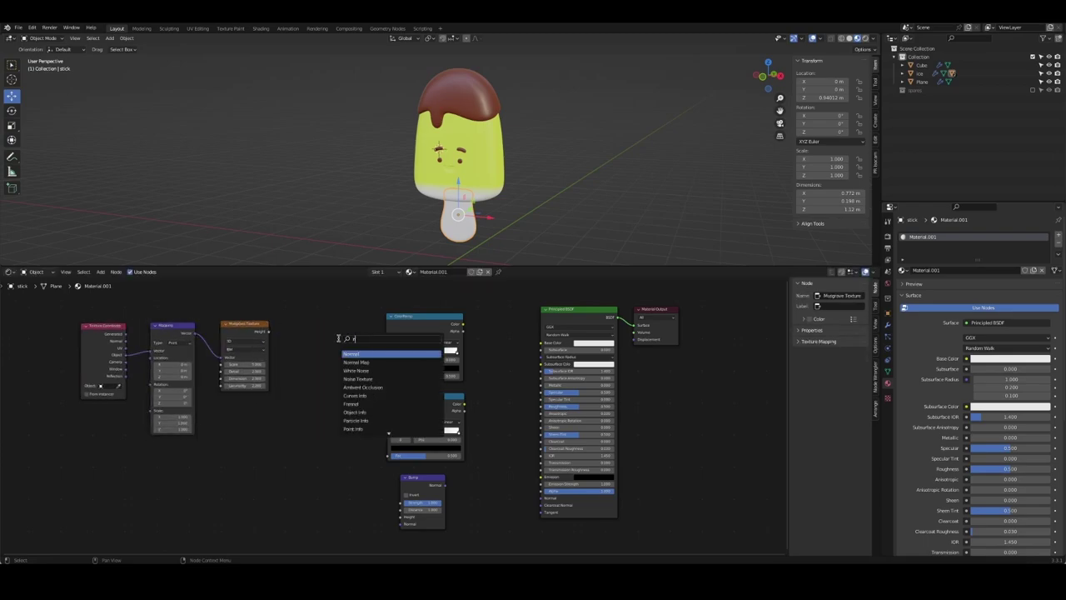
text(oise)
key(Return)
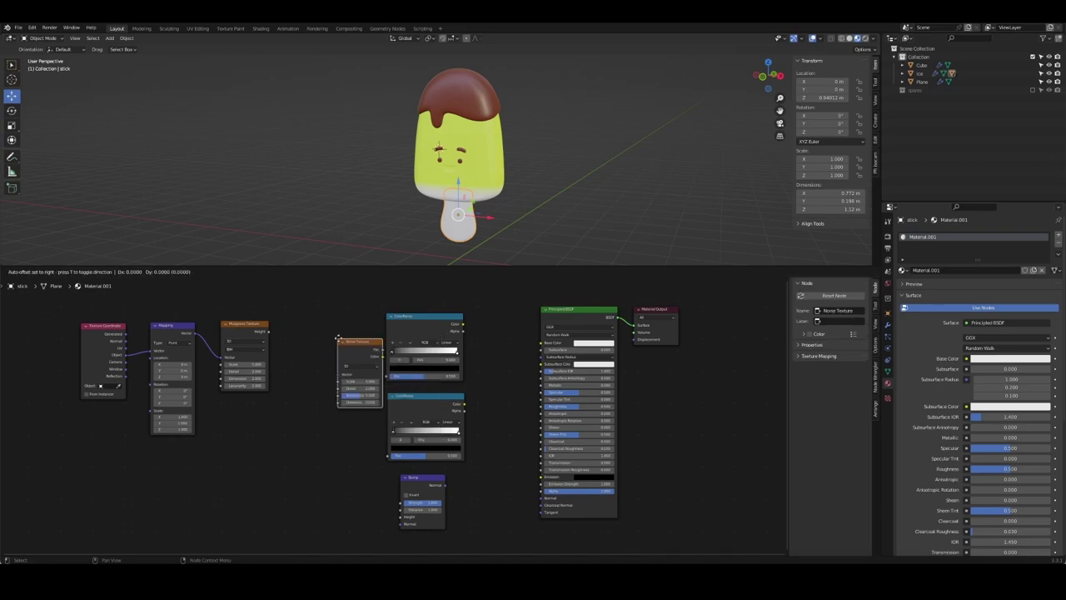
click(290, 358)
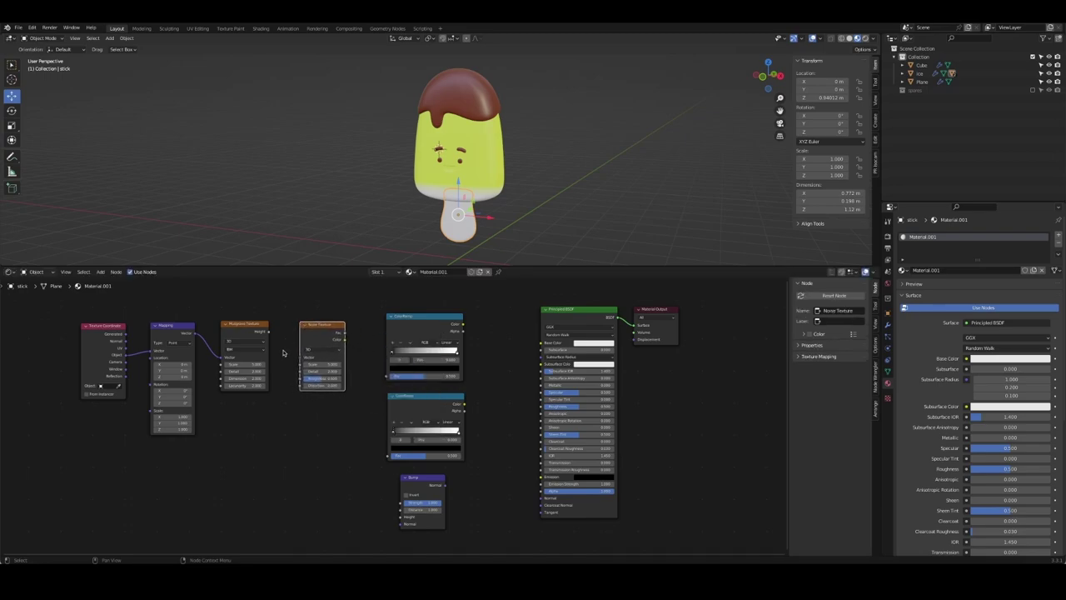
drag(268, 332, 300, 357)
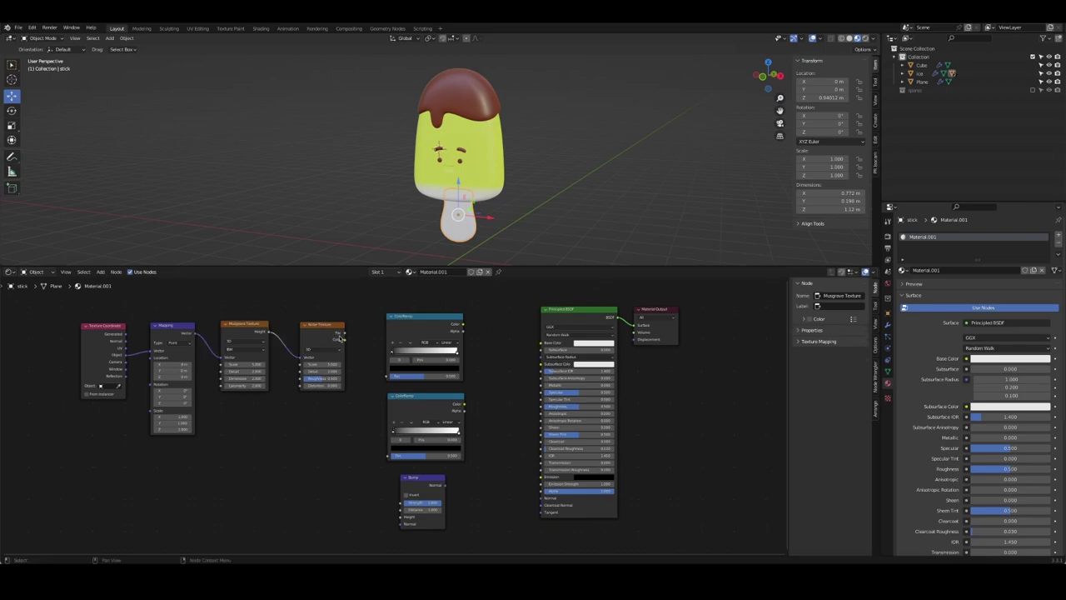
drag(415, 324, 419, 311)
drag(344, 339, 393, 362)
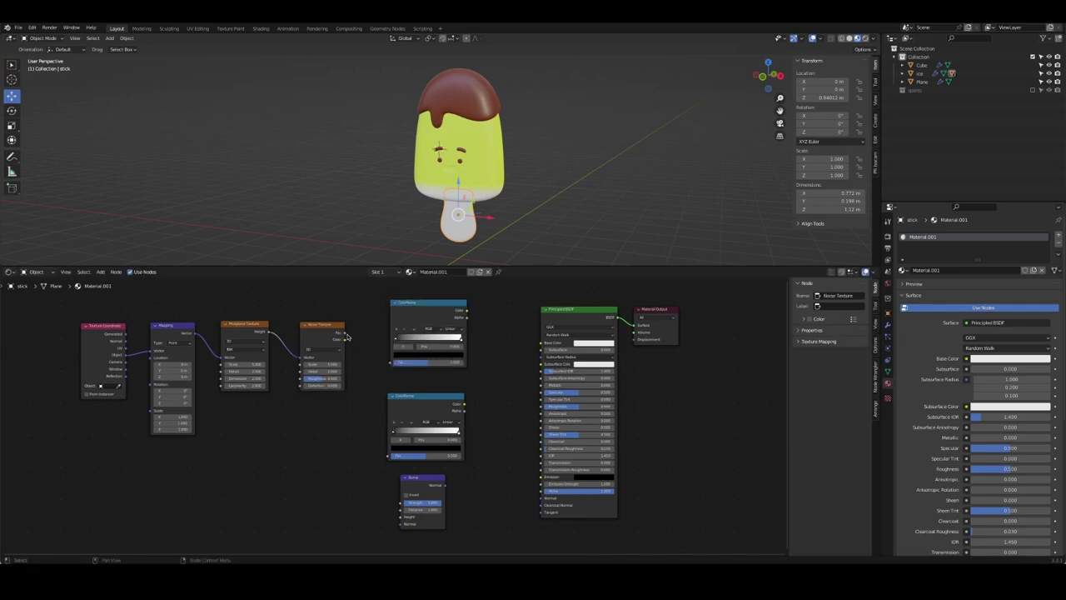
Connect the upper ramp to Base and Subsurface Color, the lower to Roughness, and Bump to Normal
mouse_move(424, 310)
mouse_down()
mouse_move(414, 308)
mouse_move(542, 342)
mouse_up()
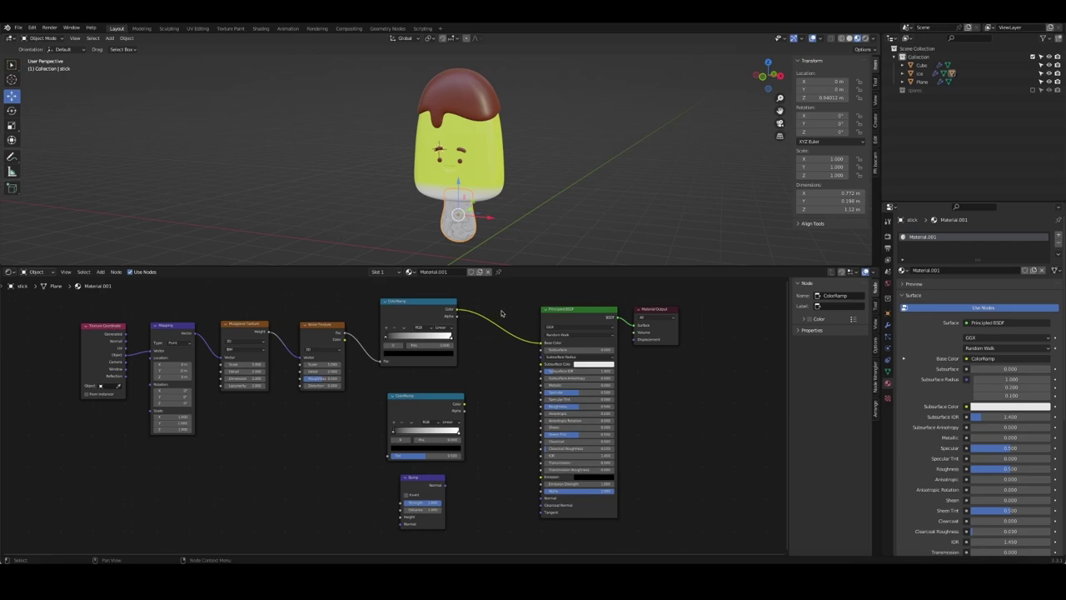
drag(456, 311, 542, 363)
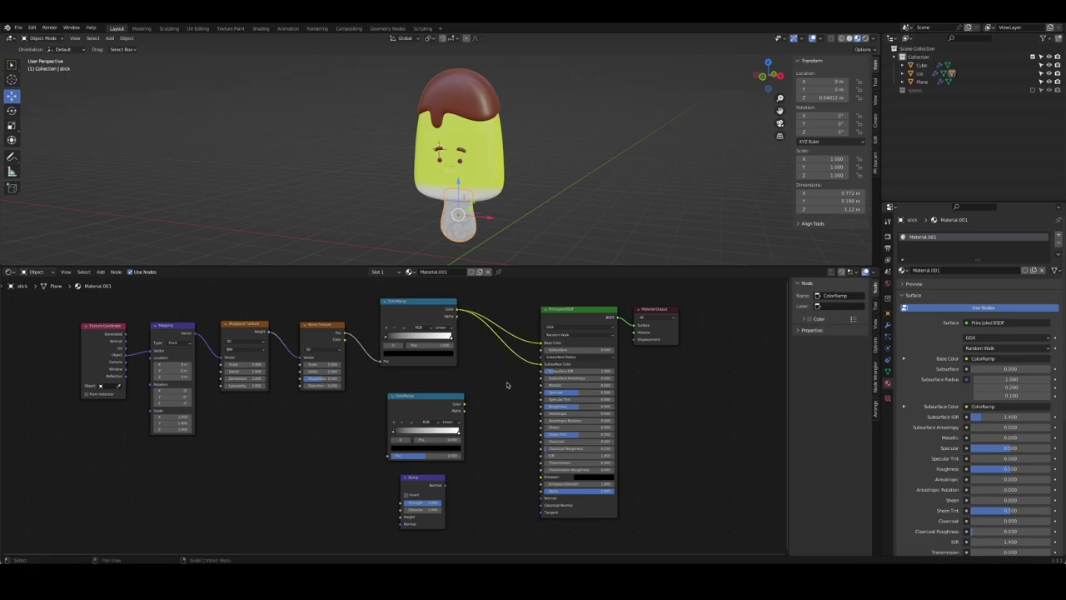
drag(430, 395, 421, 380)
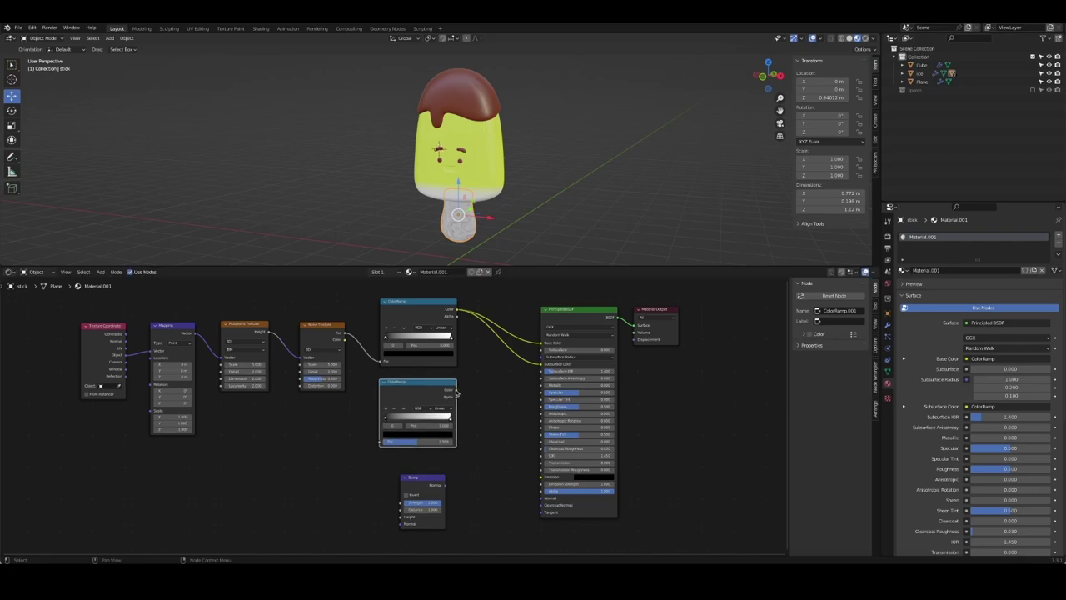
mouse_move(456, 390)
mouse_down()
mouse_move(527, 453)
mouse_move(541, 407)
mouse_up()
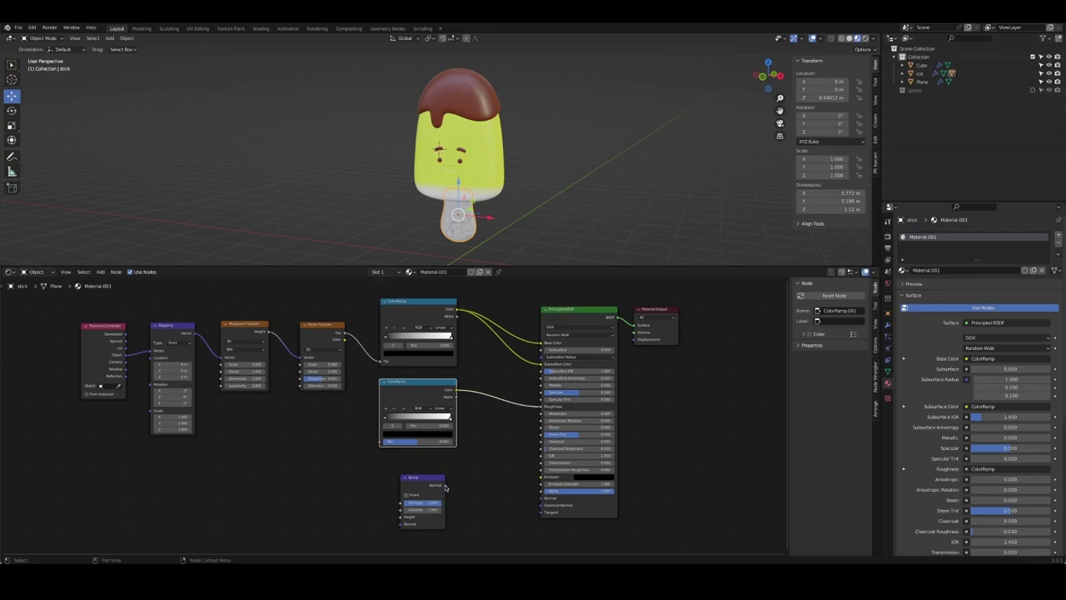
drag(445, 485, 542, 498)
drag(426, 481, 423, 468)
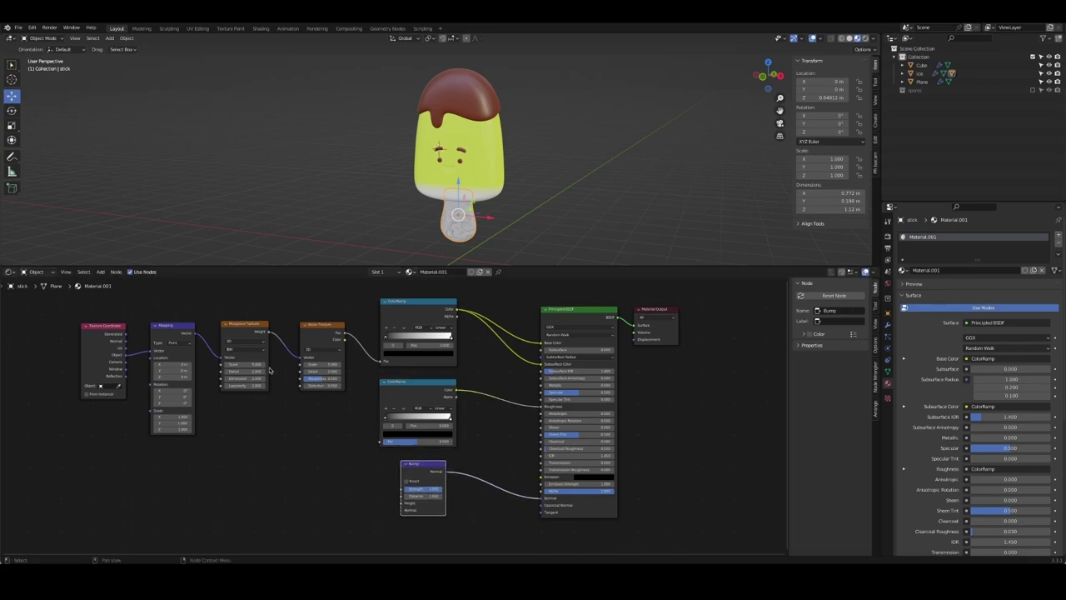
Feed the Noise Texture into the lower ColorRamp and the Bump Height, tidying the ramp nodes
drag(344, 333, 382, 440)
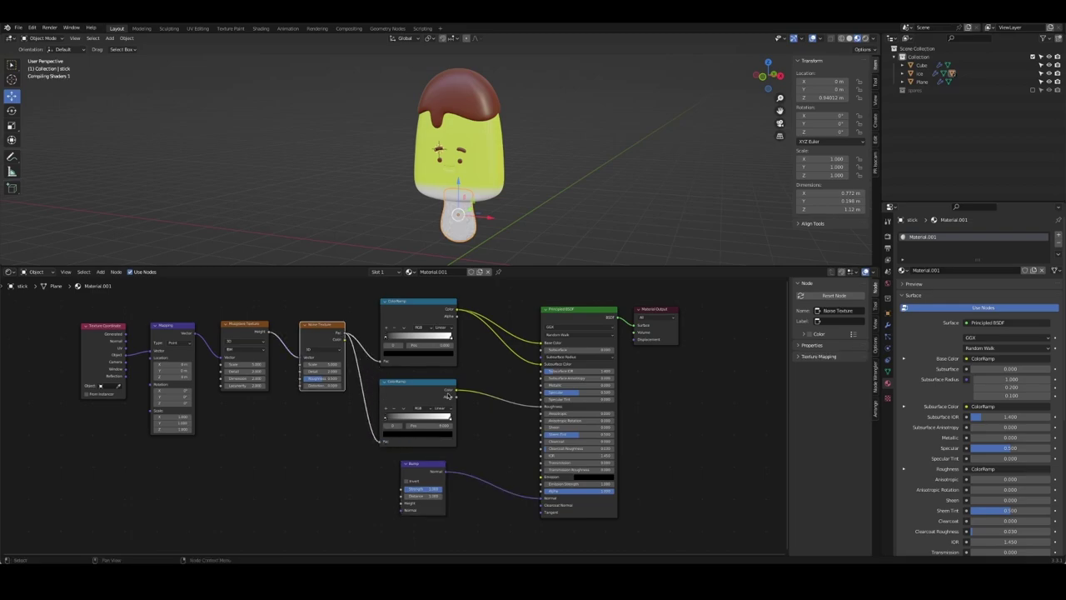
drag(416, 381, 441, 381)
drag(444, 300, 465, 298)
click(316, 481)
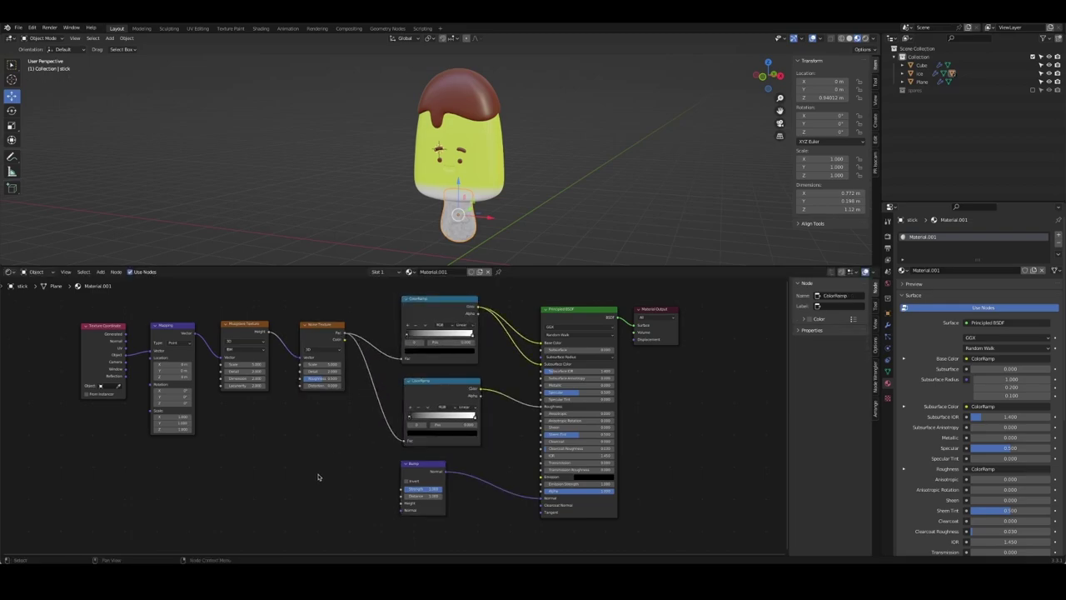
drag(344, 334, 402, 504)
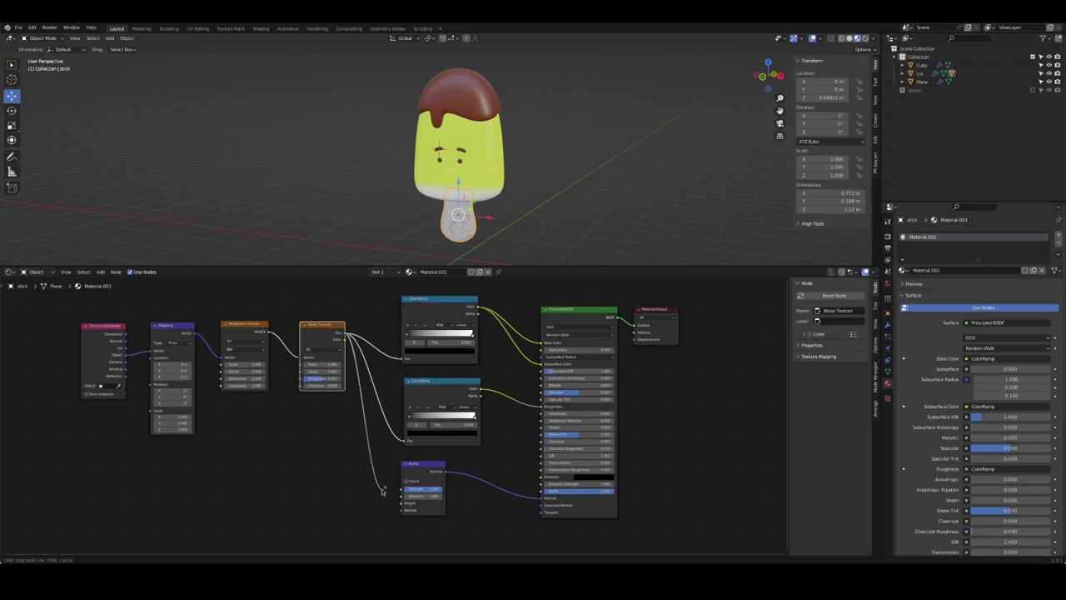
click(289, 470)
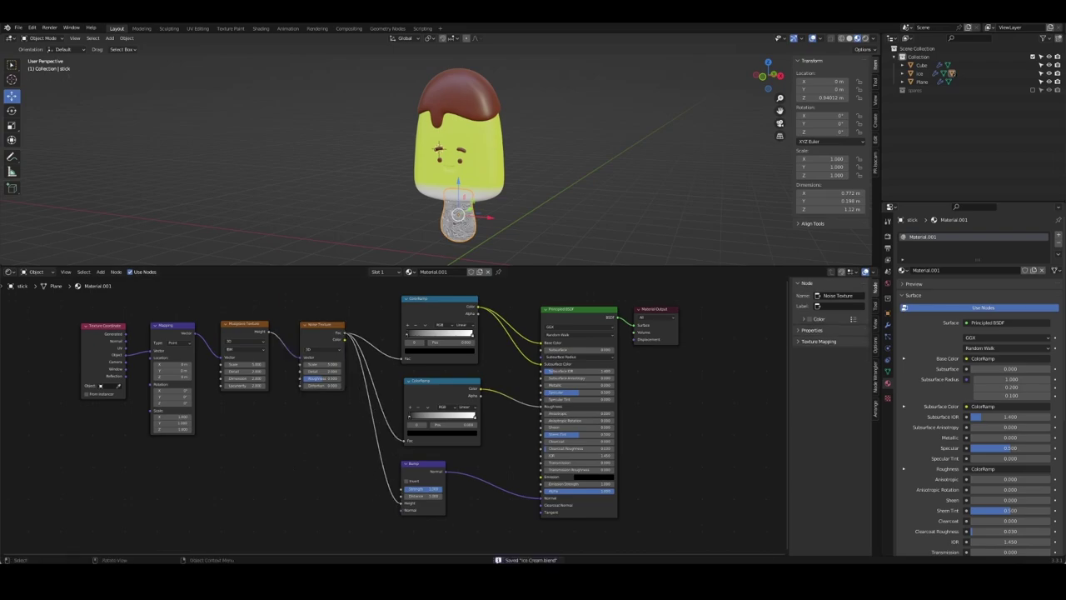
right_click(880, 42)
Rename the stick material to 'wood' and save
double_click(922, 239)
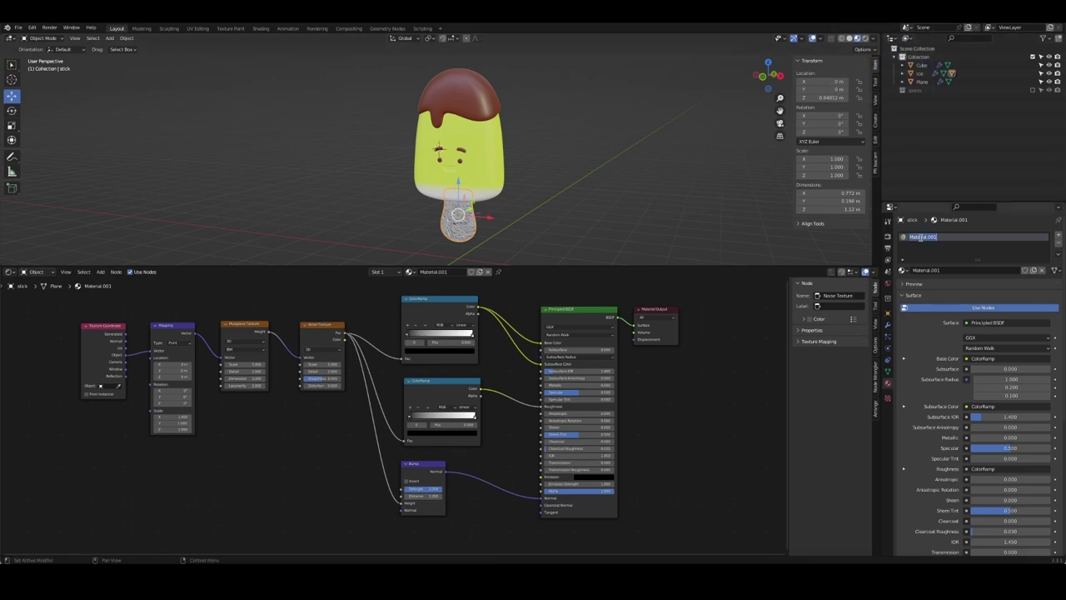
double_click(429, 274)
text(wood)
key(Return)
key(ctrl+s)
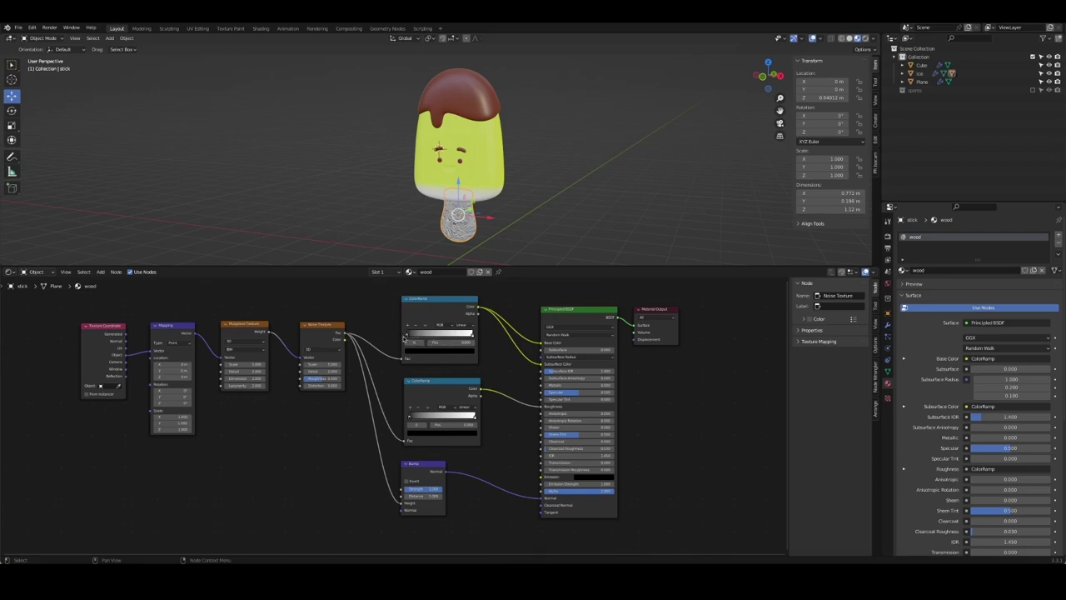
Make the upper ramp's first stop orange and add a saturated orange stop mid-ramp
click(425, 350)
drag(459, 293, 459, 261)
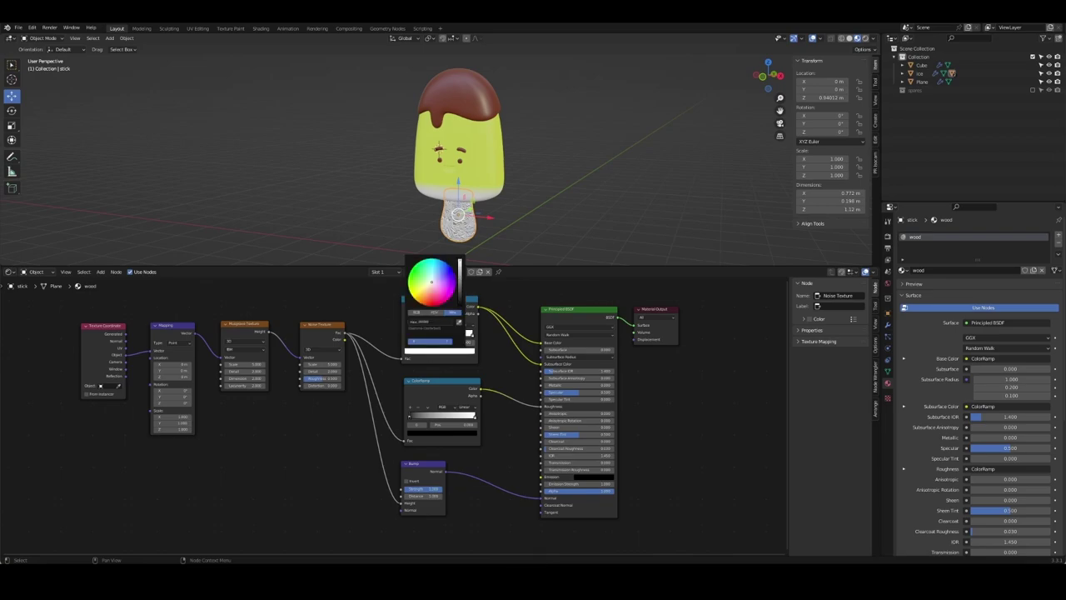
drag(434, 303, 426, 290)
click(409, 325)
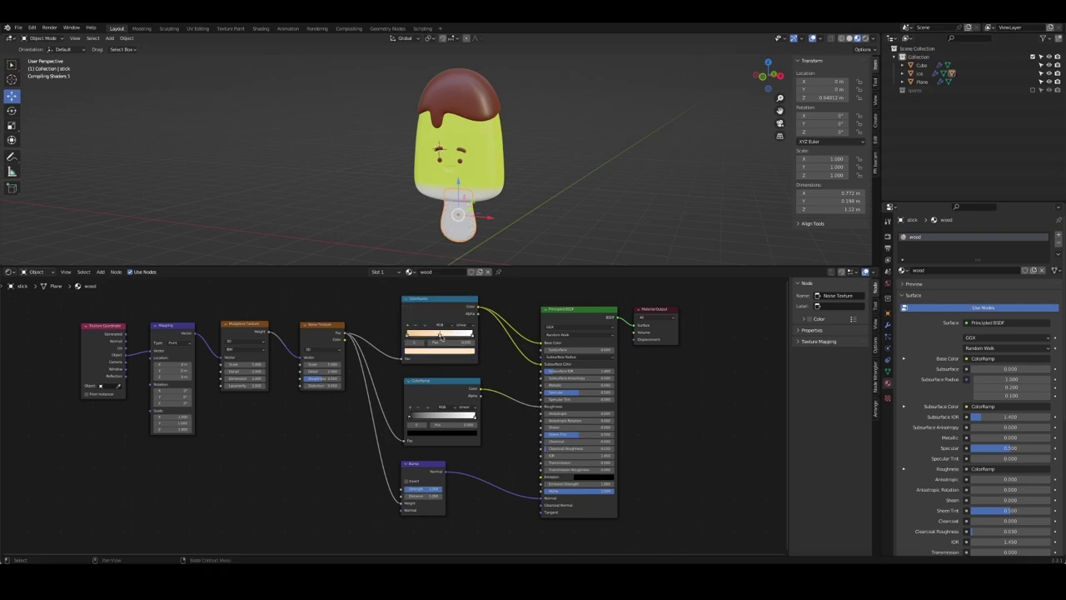
click(440, 336)
click(439, 350)
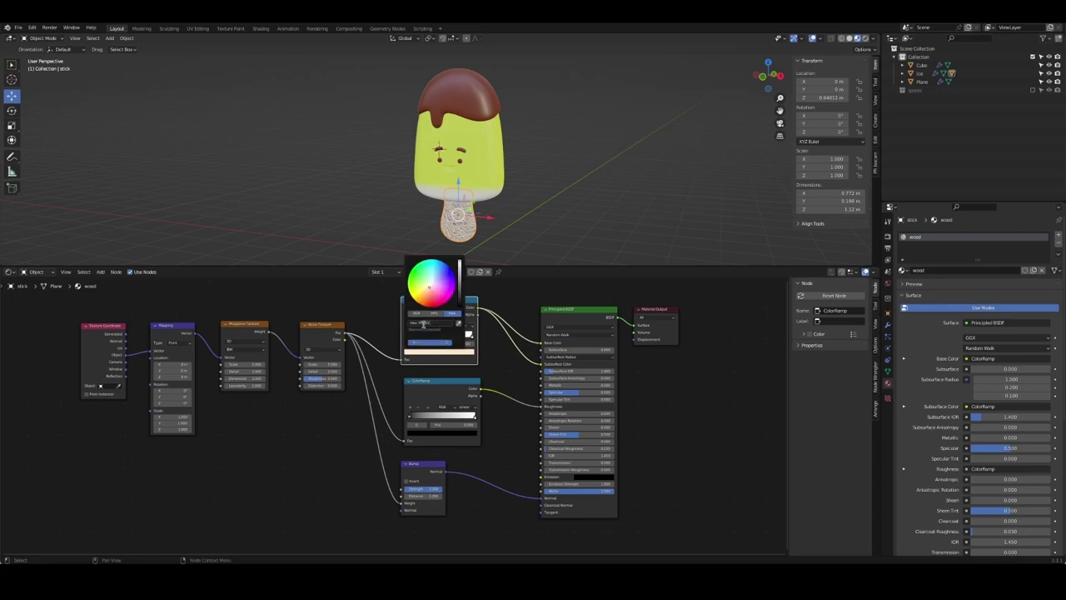
key(ctrl+v)
key(Return)
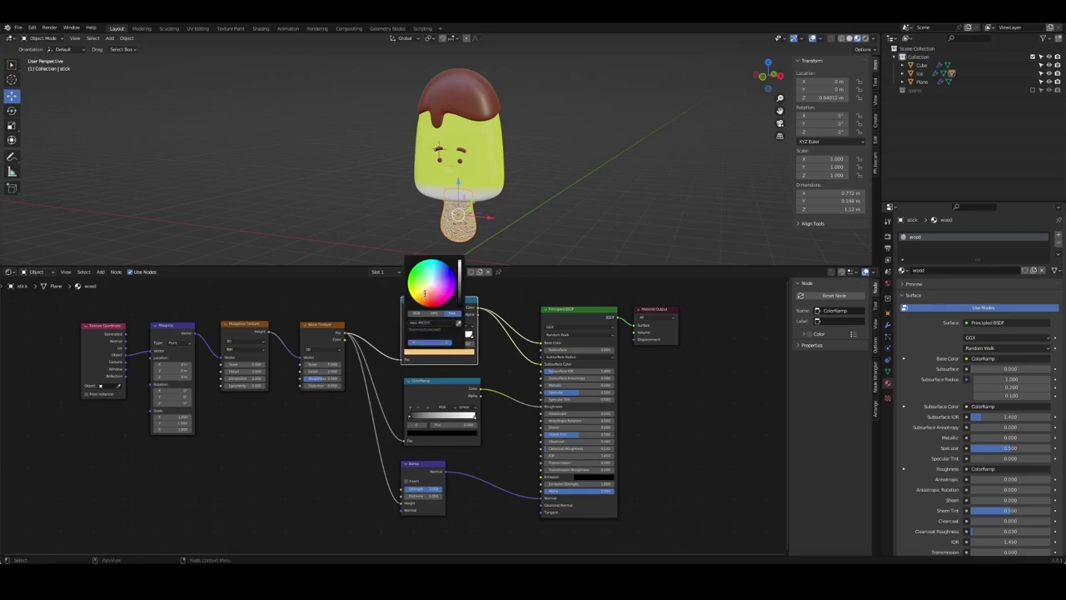
click(424, 297)
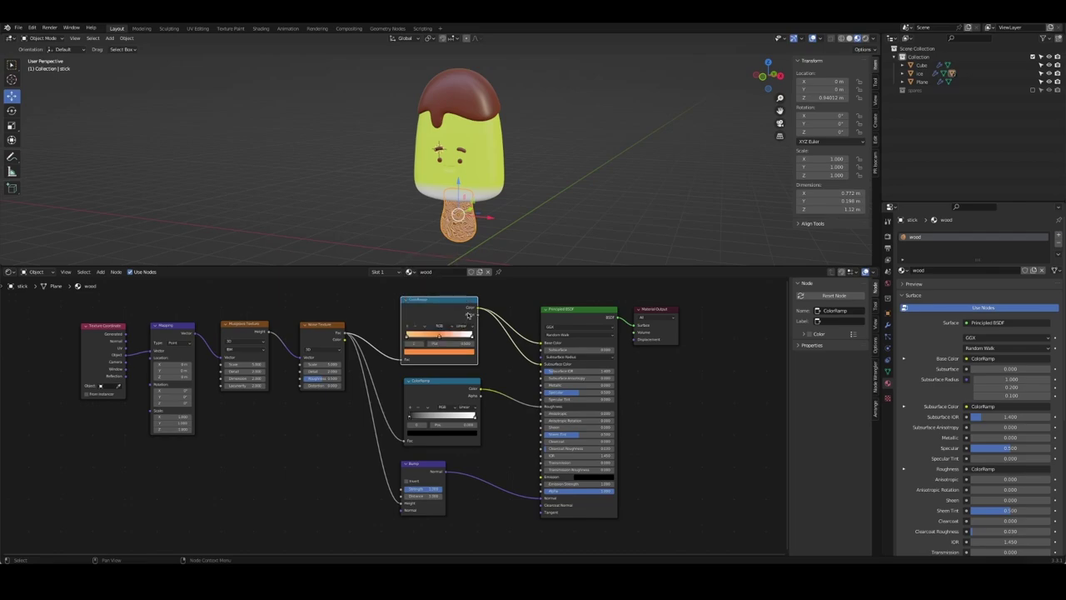
Set the upper ramp to Ease, turn its right stop black, and slide the orange stop left
click(461, 325)
click(464, 330)
click(472, 337)
click(464, 353)
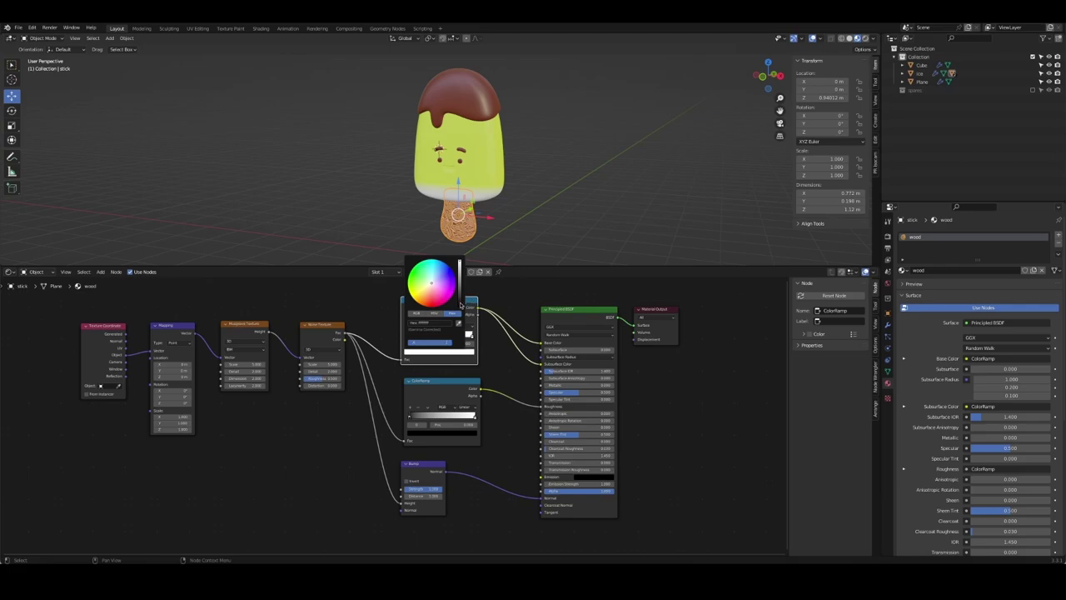
click(460, 304)
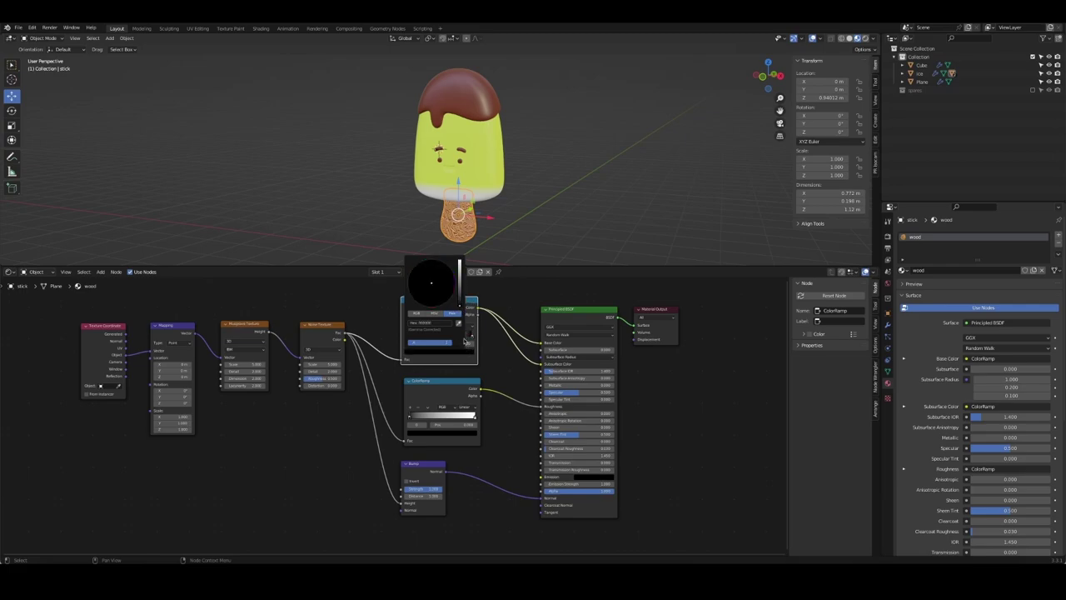
drag(460, 339, 463, 339)
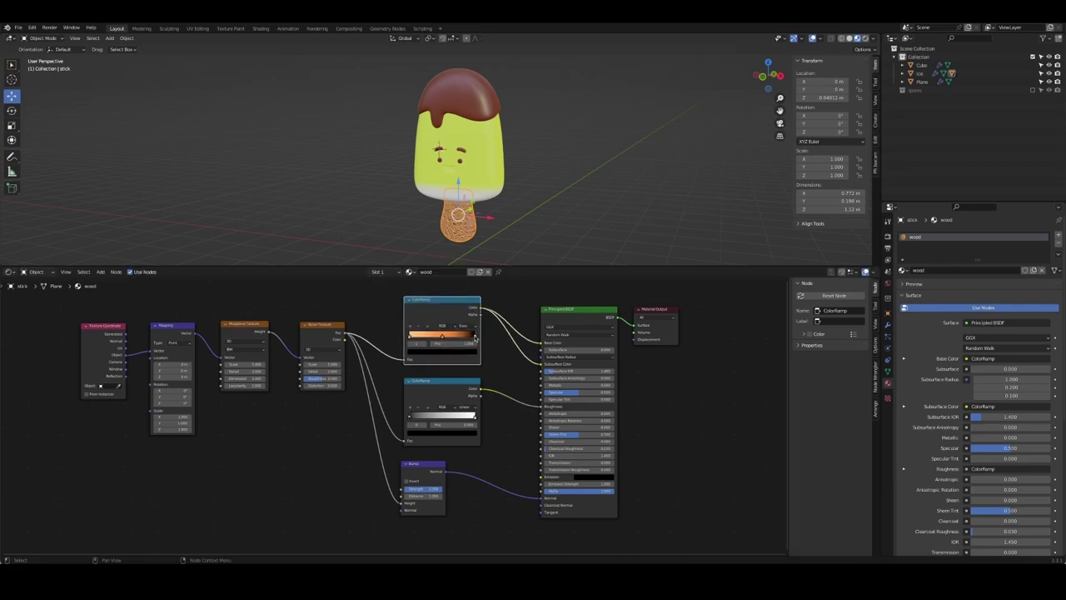
scroll(463, 339, up, 2)
drag(493, 305, 439, 306)
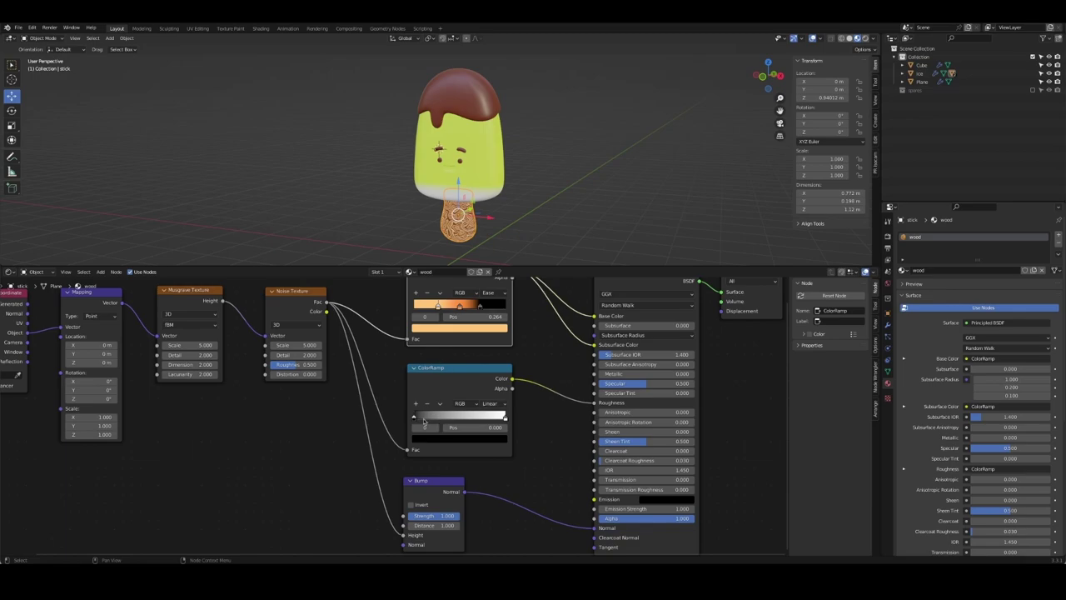
Drag the lower ramp's black and white stops closer together
drag(424, 422, 452, 417)
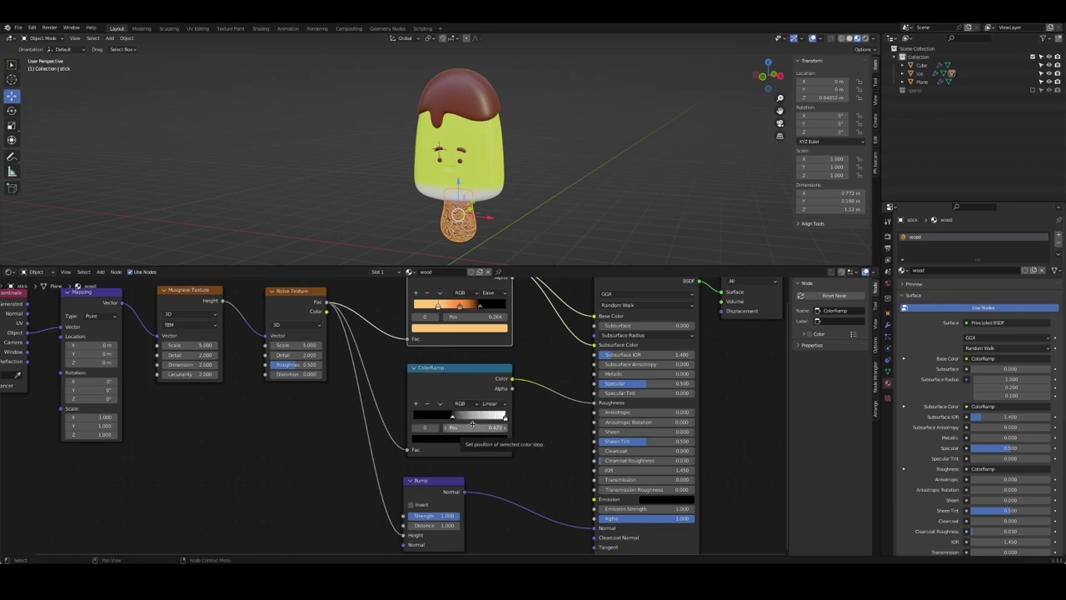
drag(506, 419, 478, 418)
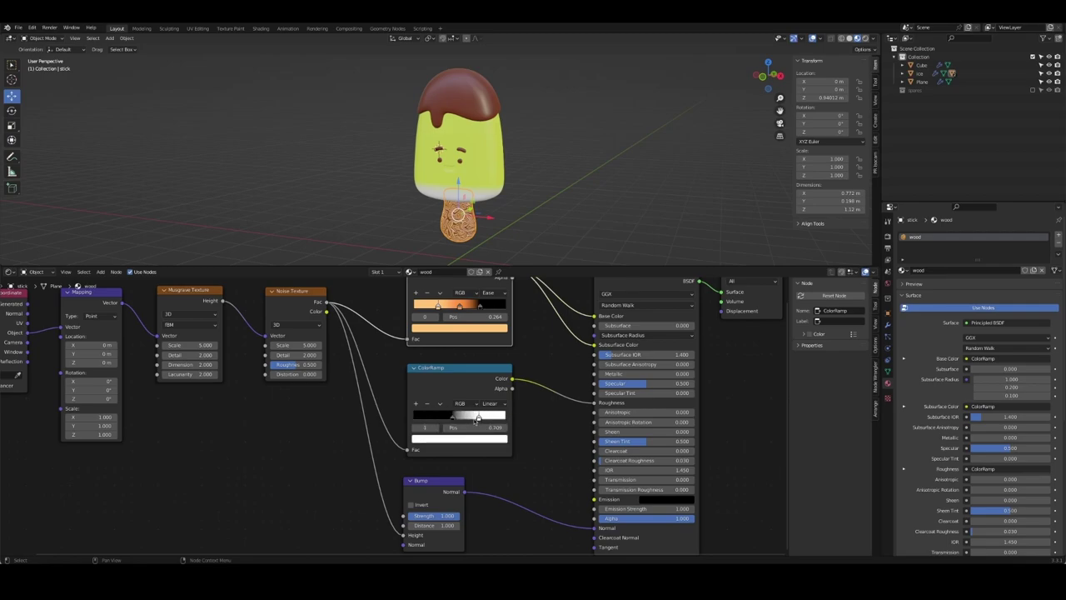
click(432, 386)
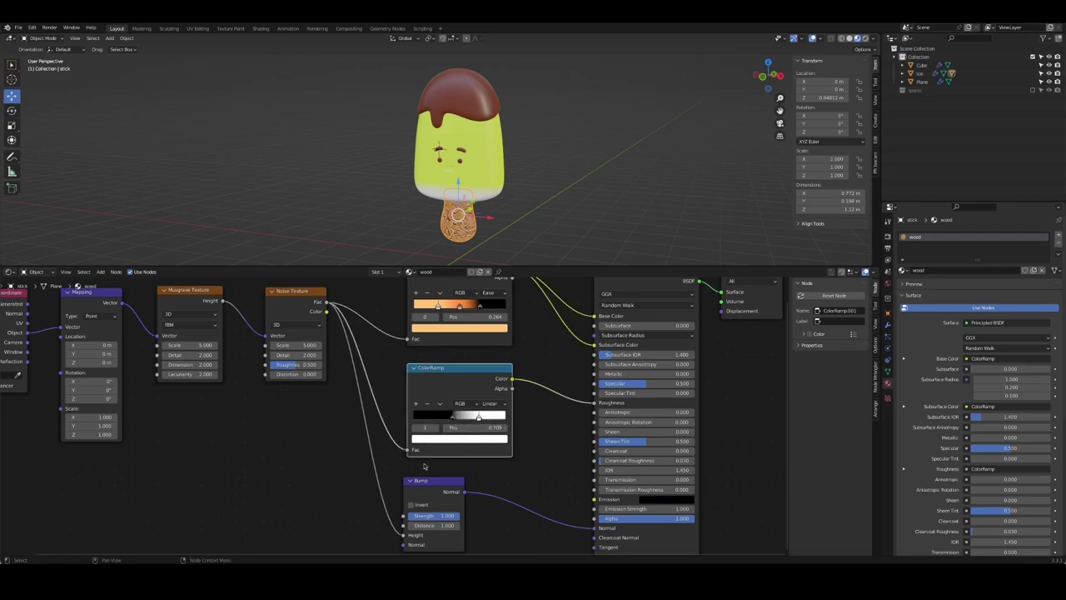
Set Bump Strength to 0.070 and Distance to 1.000, then view the popsicle from the front
click(433, 515)
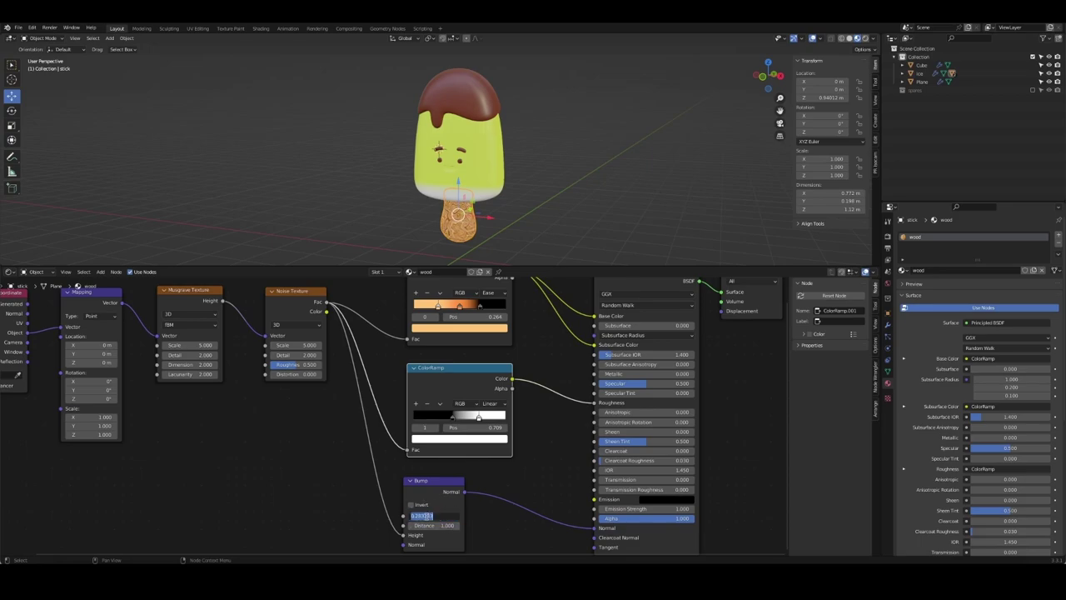
text(0.070)
key(Return)
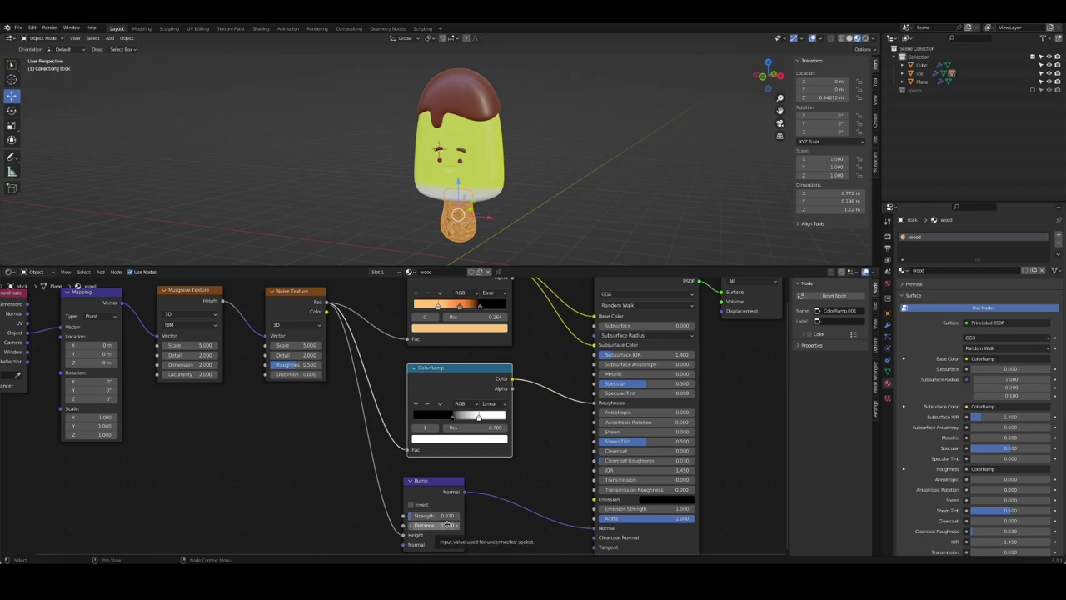
drag(447, 525, 429, 534)
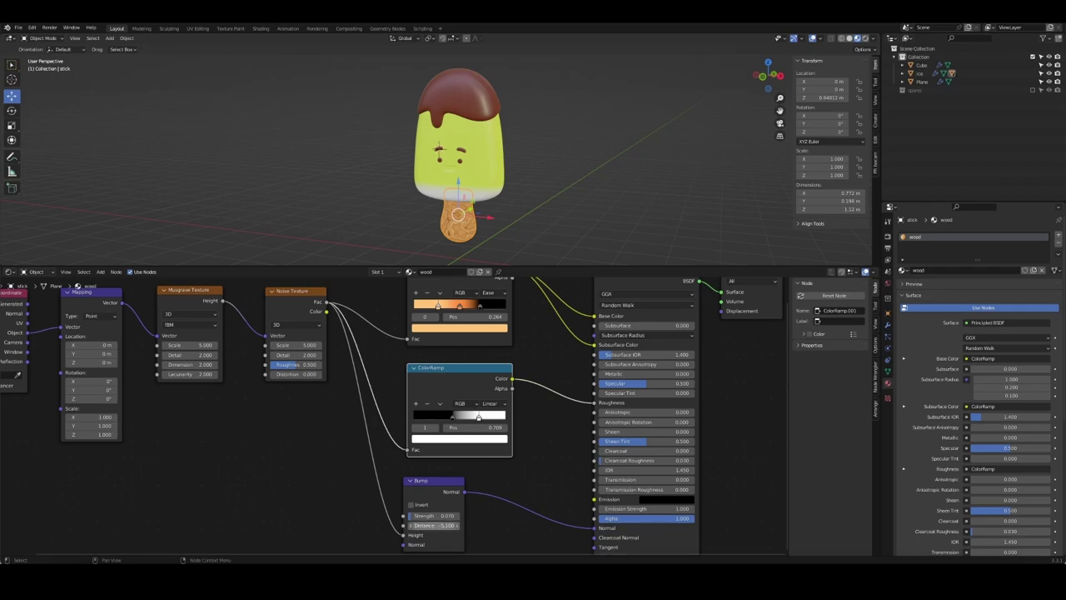
click(449, 525)
text(1)
key(Return)
scroll(481, 208, up, 3)
key(KP_1)
Set the stick's Noise Texture to Roughness 0.800, Distortion 0.800, Scale 2.200 and Detail 20000
shift+scroll(480, 207, down, 1)
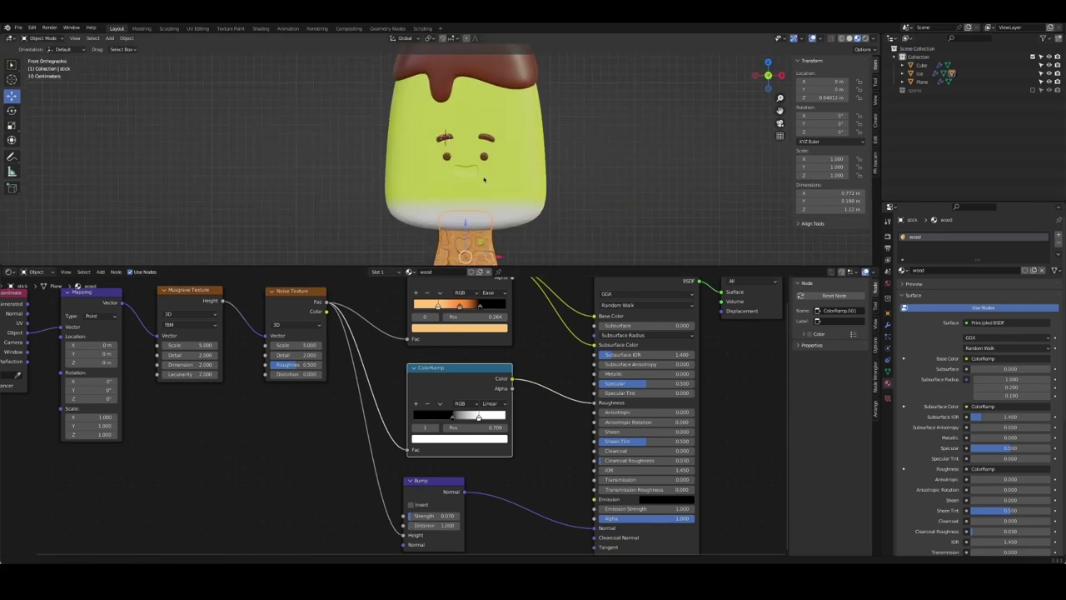
shift+scroll(466, 233, down, 3)
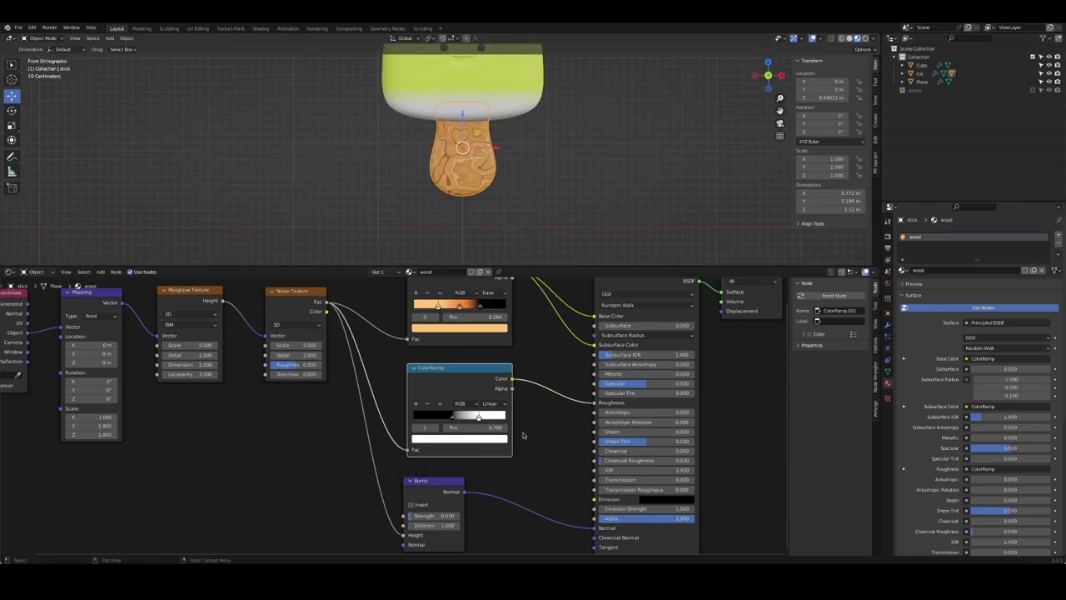
drag(450, 487, 473, 479)
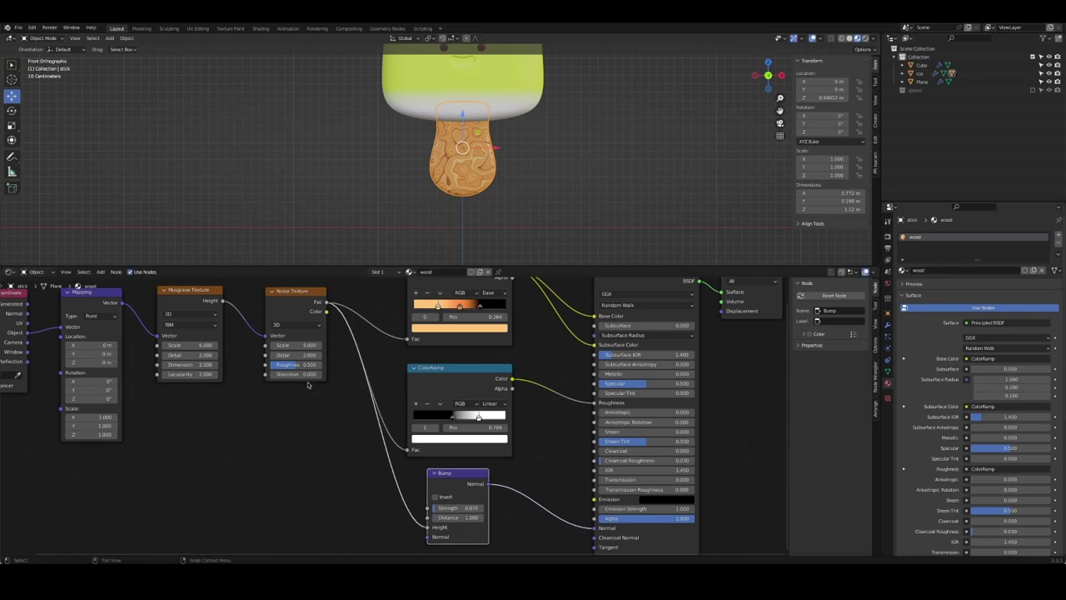
mouse_move(310, 365)
mouse_down()
mouse_move(287, 367)
mouse_move(306, 367)
mouse_up()
mouse_move(310, 365)
mouse_down()
mouse_move(305, 397)
mouse_move(325, 374)
mouse_up()
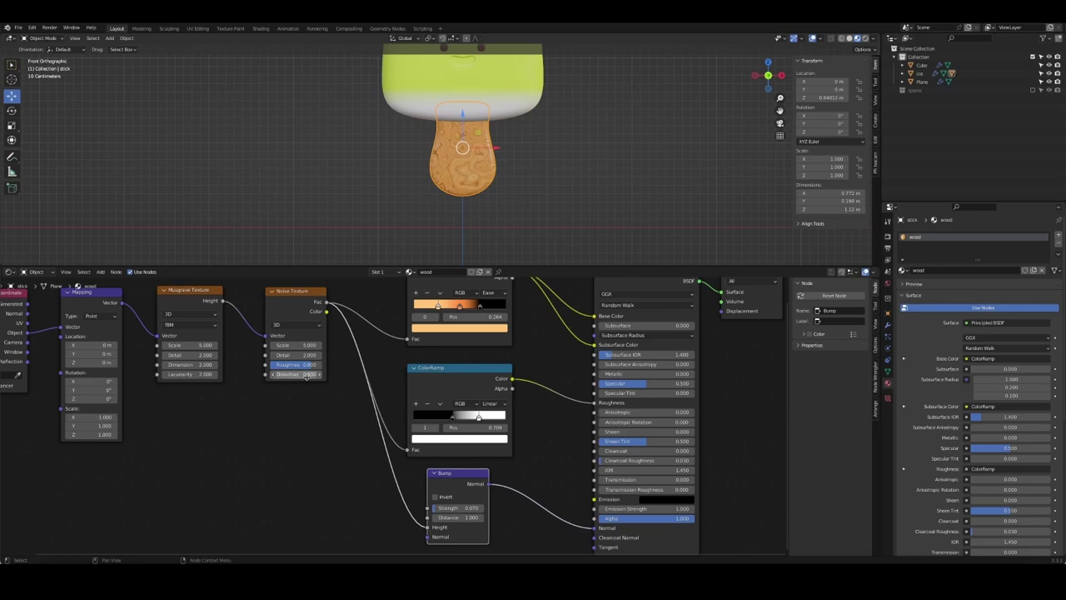
drag(295, 374, 306, 386)
mouse_move(300, 344)
mouse_down()
mouse_move(275, 345)
mouse_move(333, 345)
mouse_up()
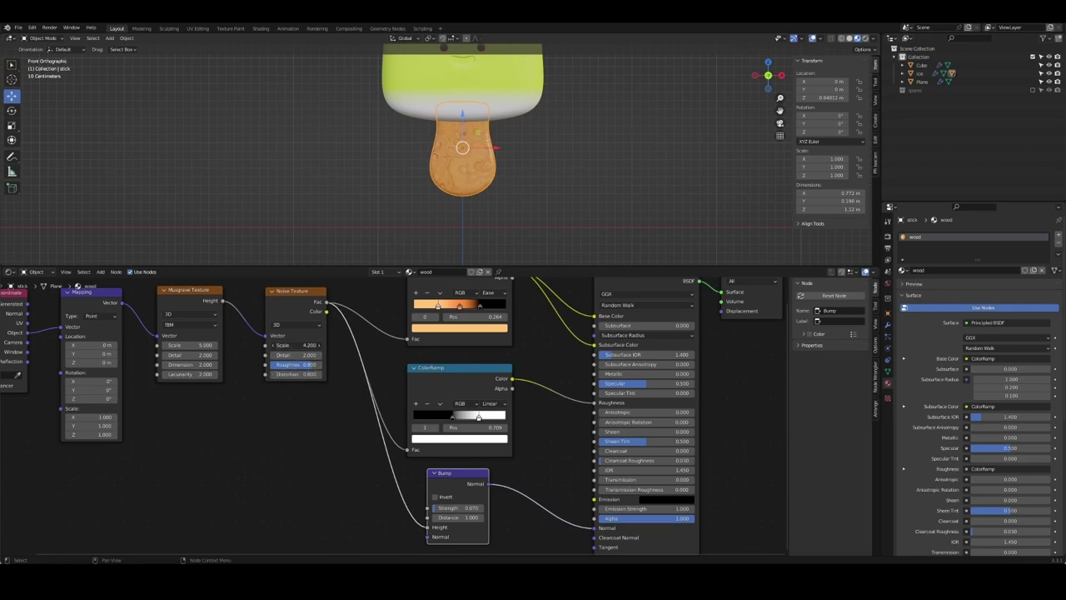
click(275, 345)
text(.2)
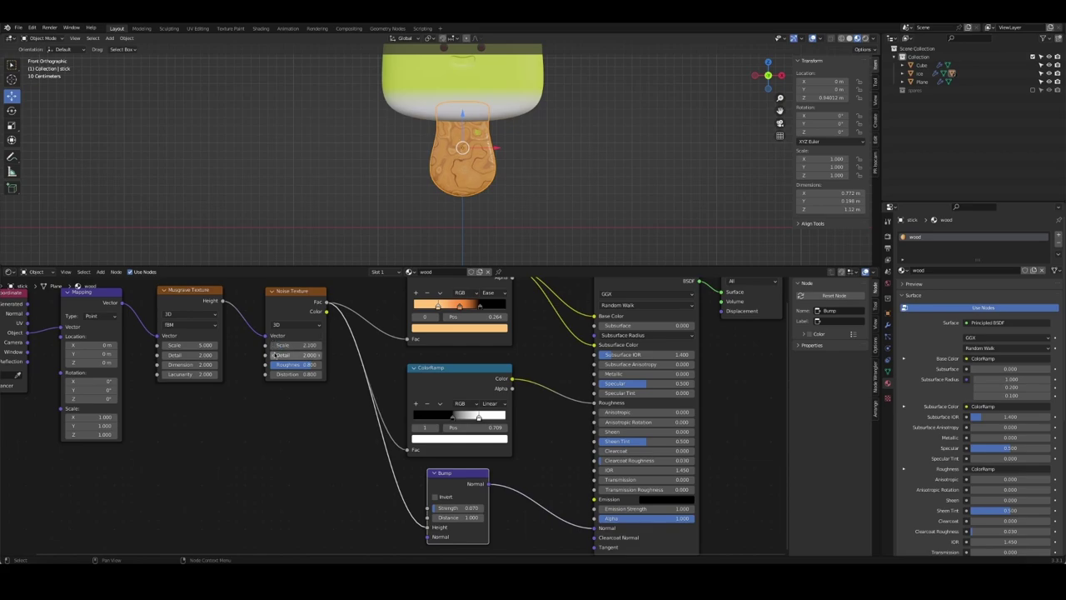
key(Tab)
key(Return)
Set the Musgrave Texture Scale to 0.800, then try and undo a larger Mapping Z scale
drag(213, 348, 184, 348)
click(205, 345)
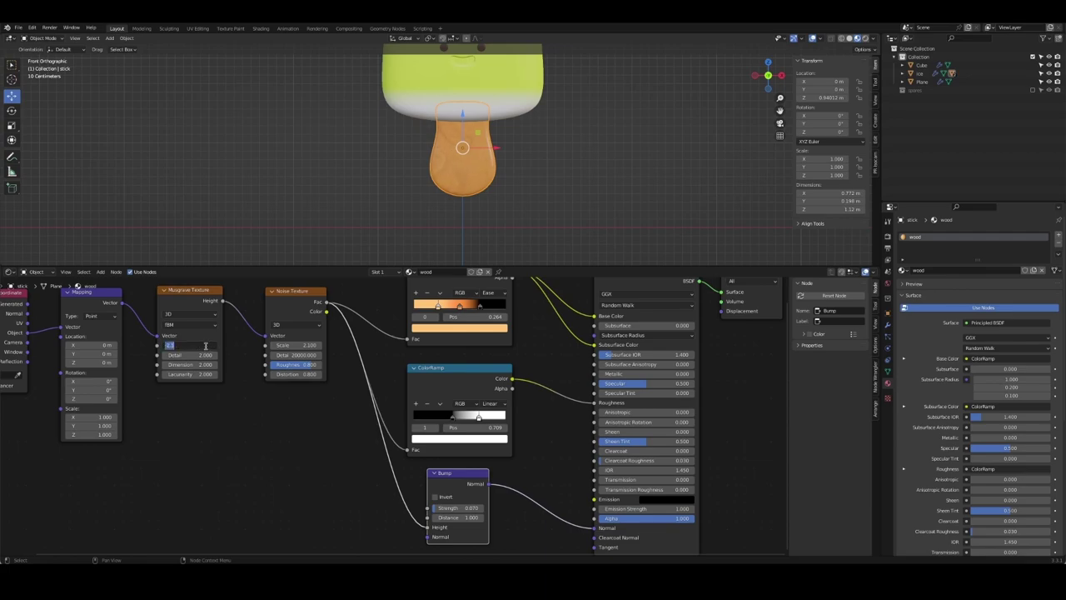
text(0.8)
key(Return)
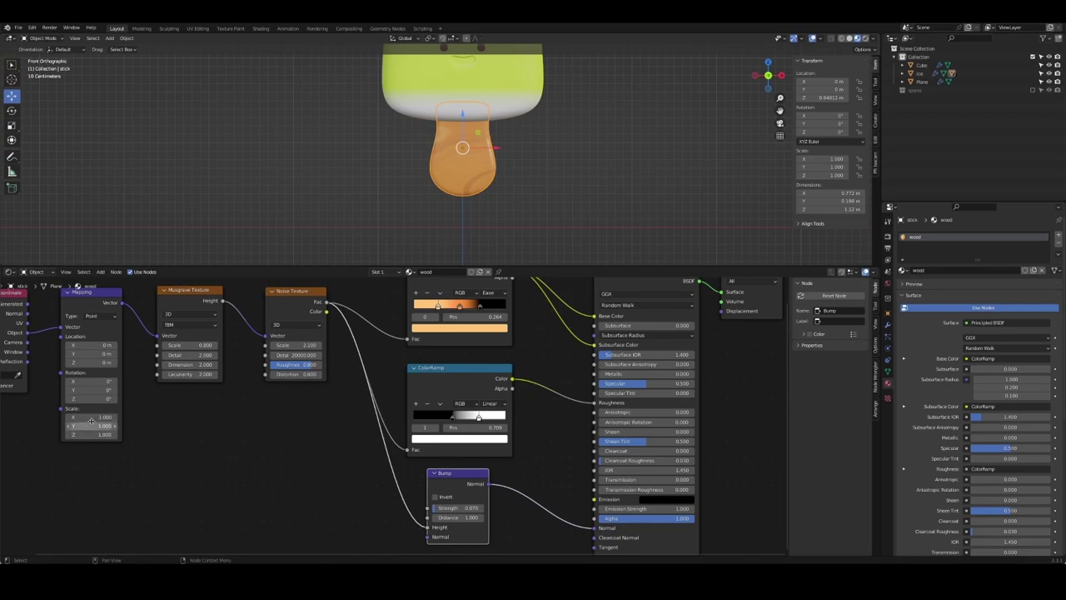
mouse_move(85, 434)
mouse_down()
mouse_move(116, 426)
mouse_move(58, 416)
mouse_move(117, 417)
mouse_move(67, 416)
mouse_move(83, 417)
mouse_move(75, 426)
mouse_up()
key(ctrl+z)
scroll(492, 220, up, 1)
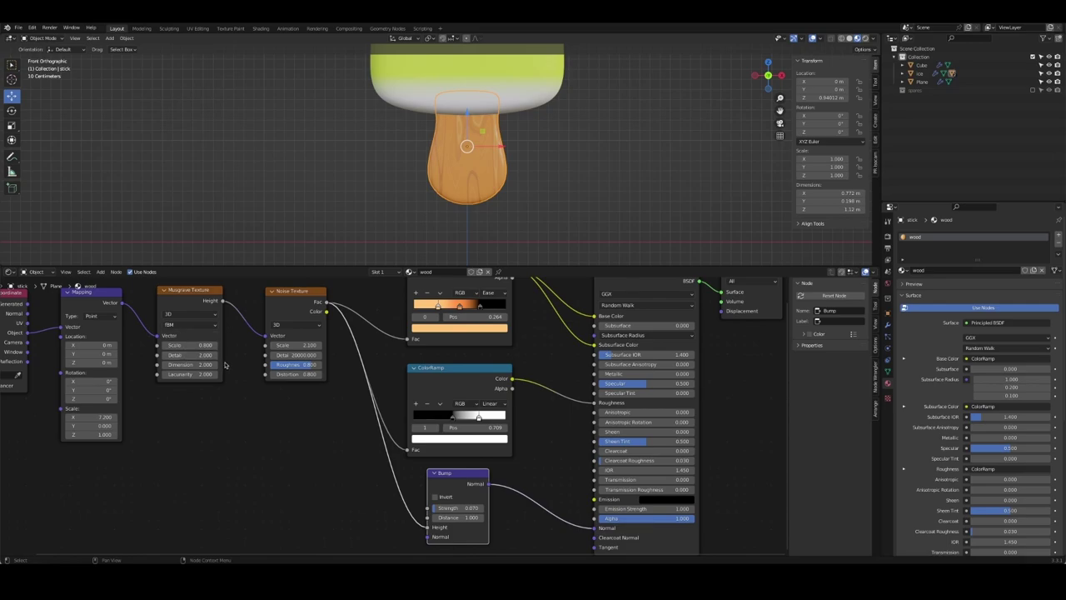
Set the Musgrave Texture Detail to 2.000
middle_drag(117, 383, 235, 377)
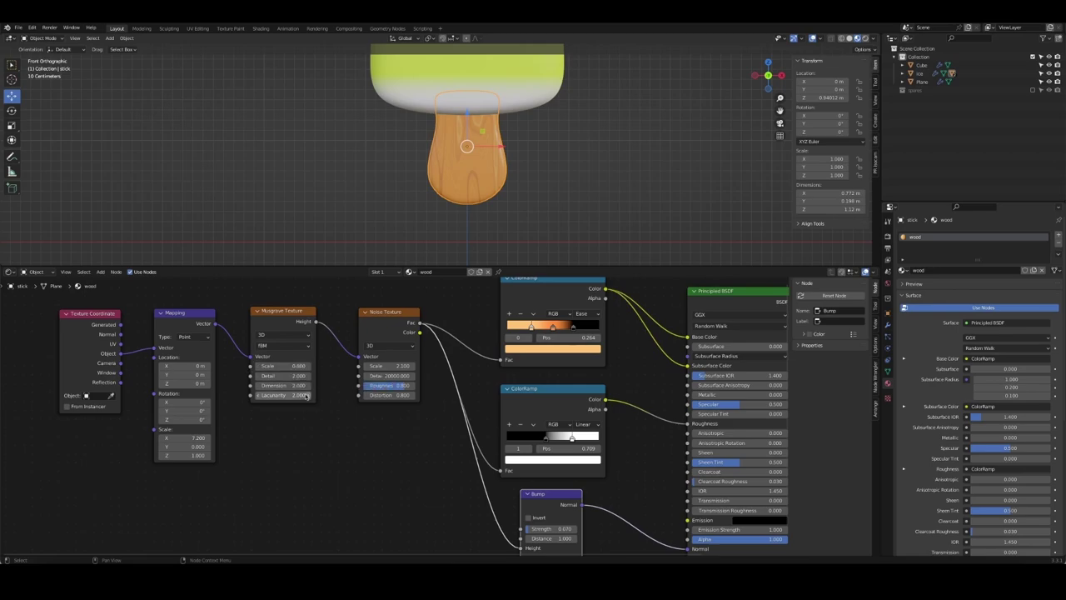
mouse_move(287, 376)
mouse_down()
mouse_move(250, 375)
mouse_move(287, 375)
mouse_move(278, 373)
mouse_up()
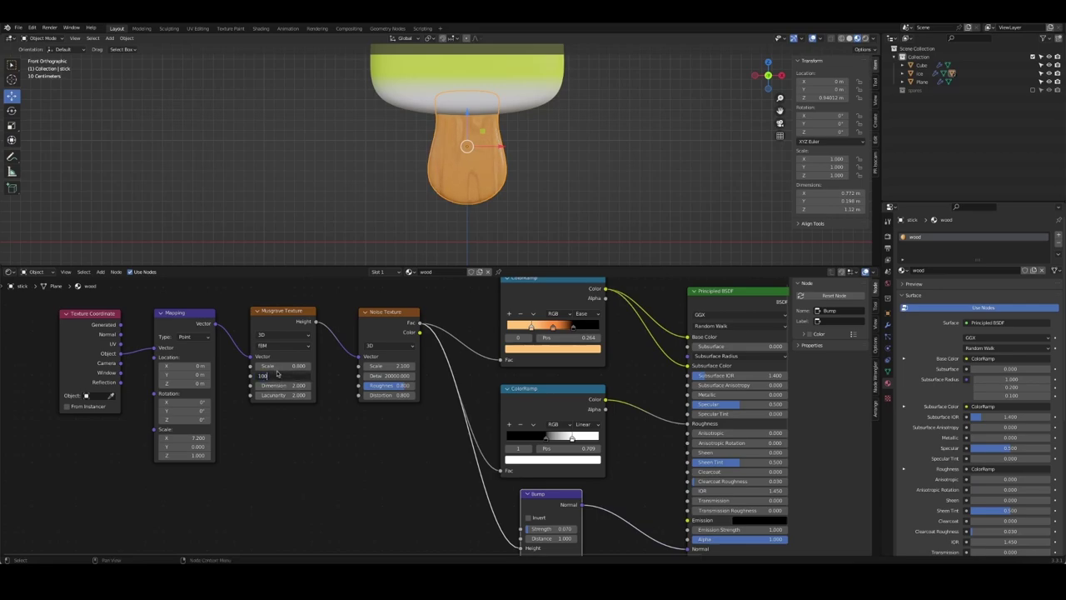
click(278, 373)
text(1)
key(Return)
double_click(283, 376)
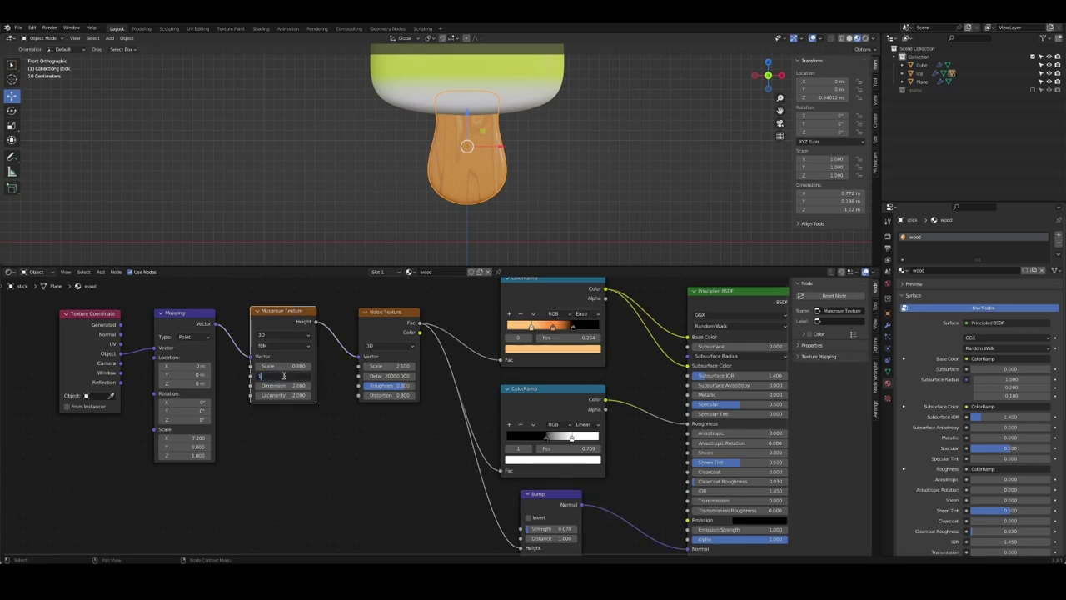
text(0)
key(Return)
double_click(283, 376)
text(5)
key(Return)
double_click(283, 375)
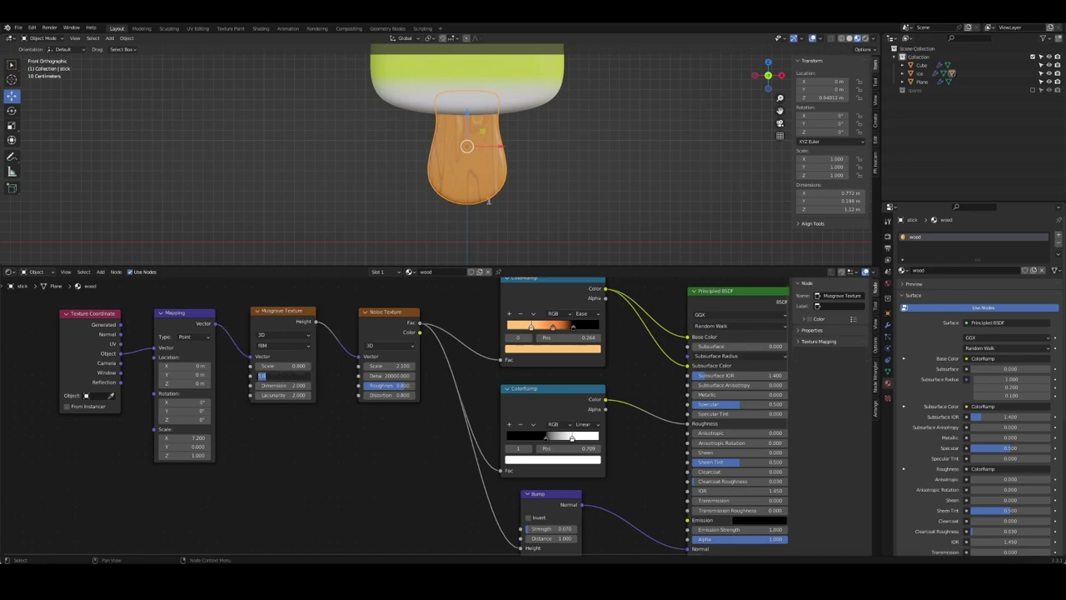
text(2)
key(Return)
Raise the stick's Mapping Scale X to 13.100 for finer wood grain
click(305, 235)
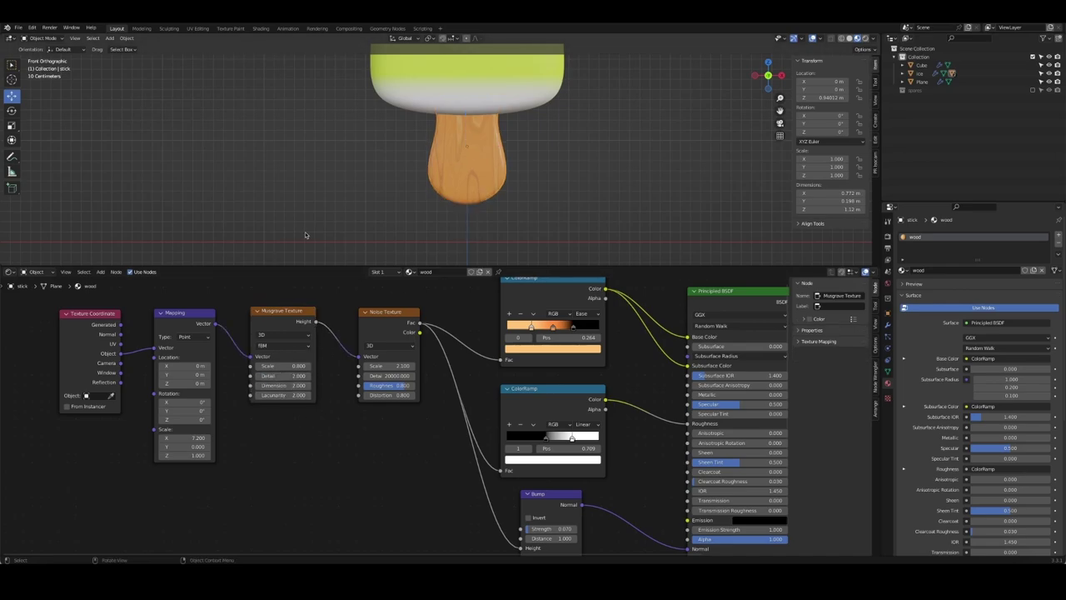
mouse_move(185, 437)
mouse_down()
mouse_move(204, 438)
mouse_move(200, 455)
mouse_up()
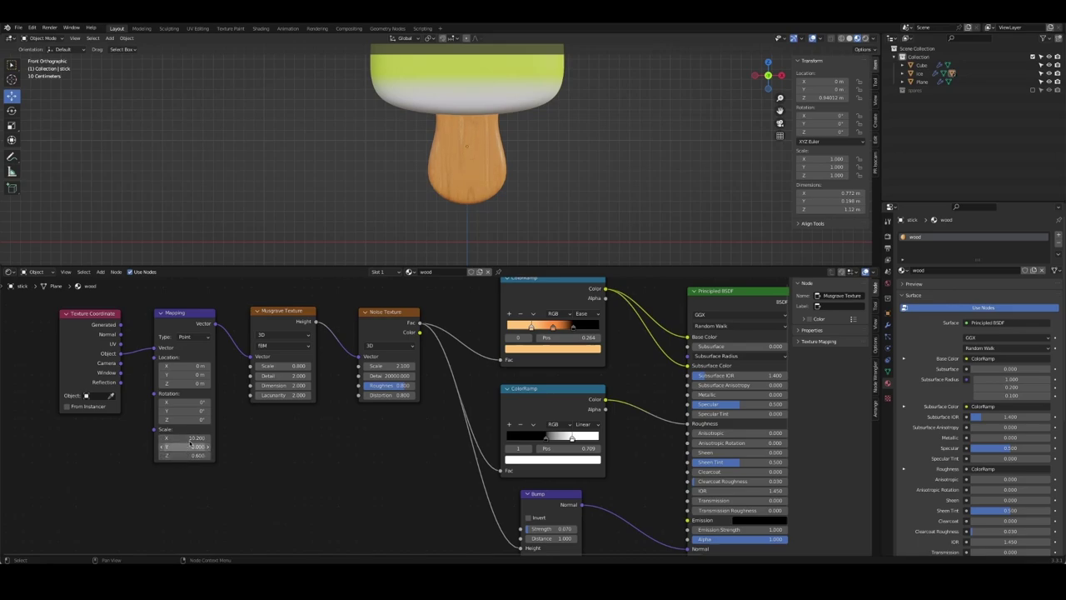
drag(185, 437, 213, 437)
mouse_move(492, 209)
middle_down()
mouse_move(385, 212)
mouse_move(466, 174)
middle_up()
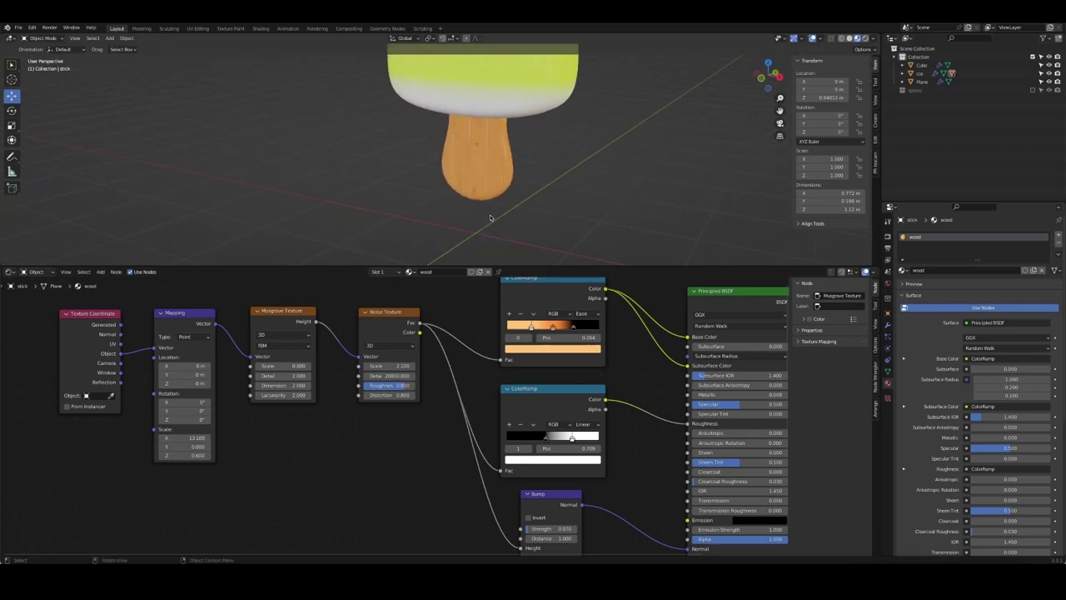
click(479, 154)
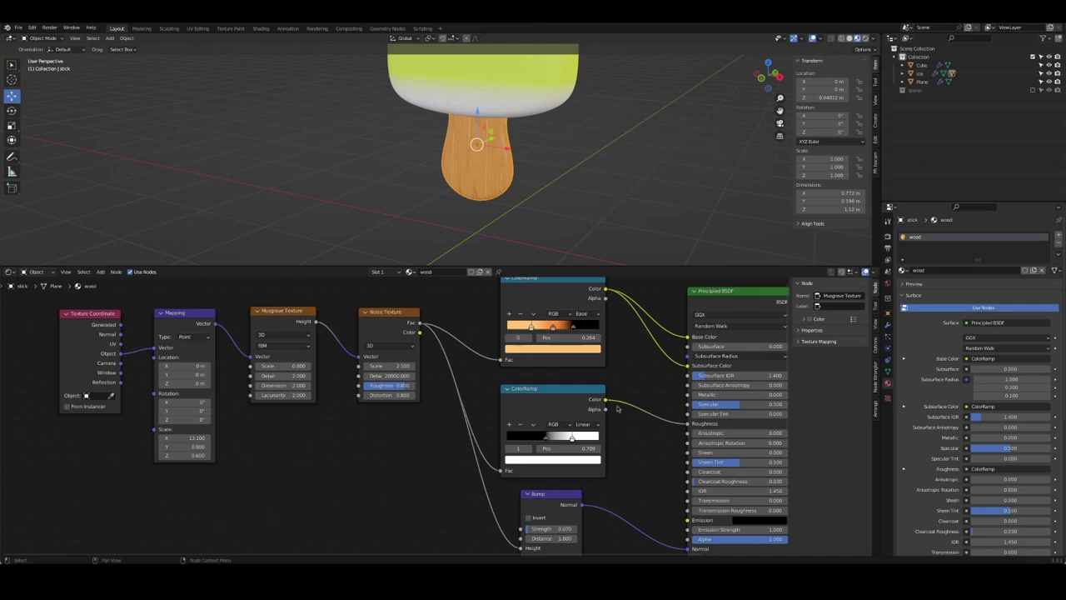
Lower the Noise Texture Roughness to 0.367 and inspect the stick's wood grain
mouse_move(398, 385)
mouse_down()
mouse_move(385, 385)
mouse_move(416, 385)
mouse_move(382, 388)
mouse_up()
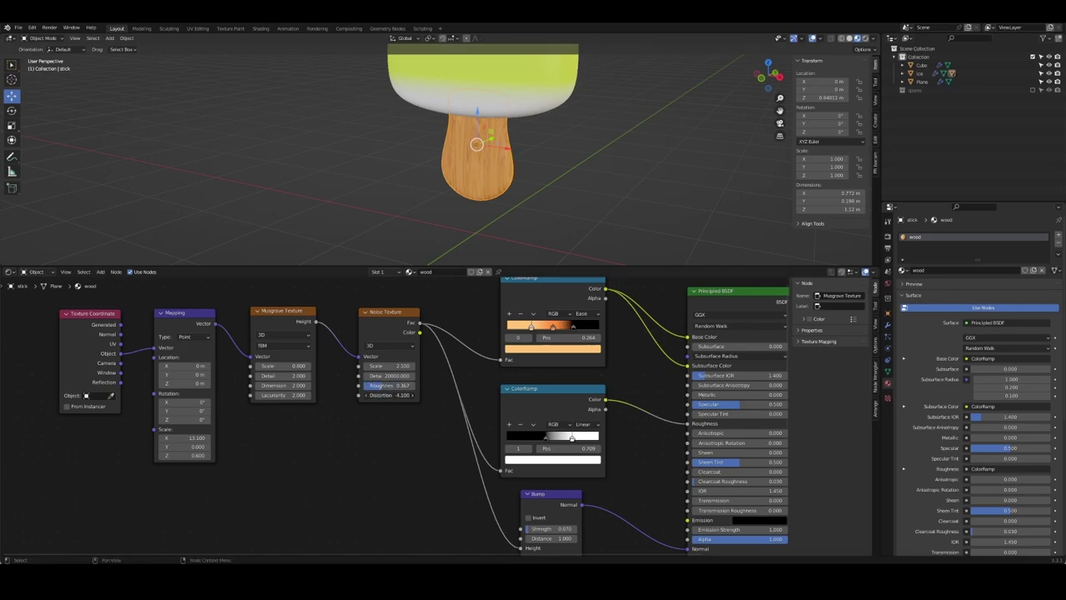
scroll(458, 193, up, 3)
scroll(458, 193, down, 3)
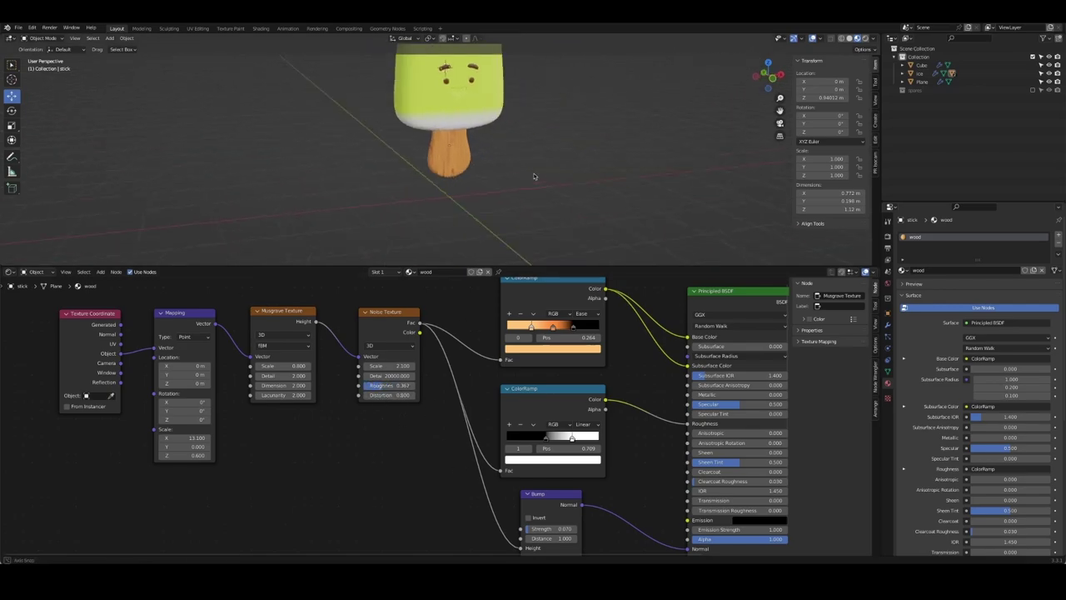
mouse_move(535, 174)
middle_down()
mouse_move(595, 175)
mouse_move(467, 169)
mouse_move(478, 219)
middle_up()
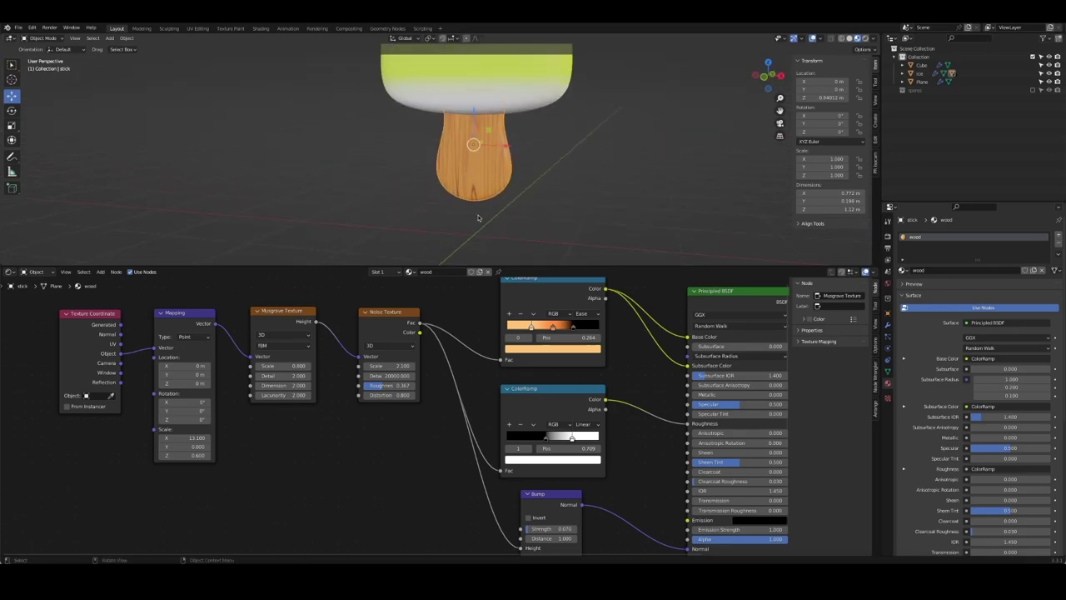
click(602, 183)
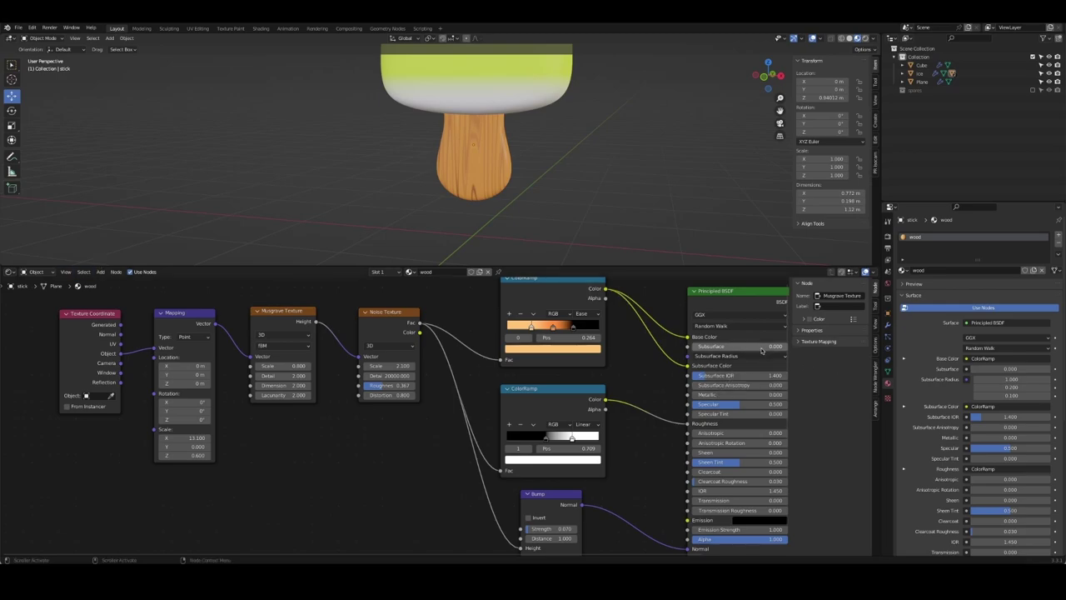
Set the stick's Principled BSDF Subsurface to 1.000 and select the lower ColorRamp's black stop
middle_drag(725, 373, 721, 373)
middle_drag(690, 338, 524, 345)
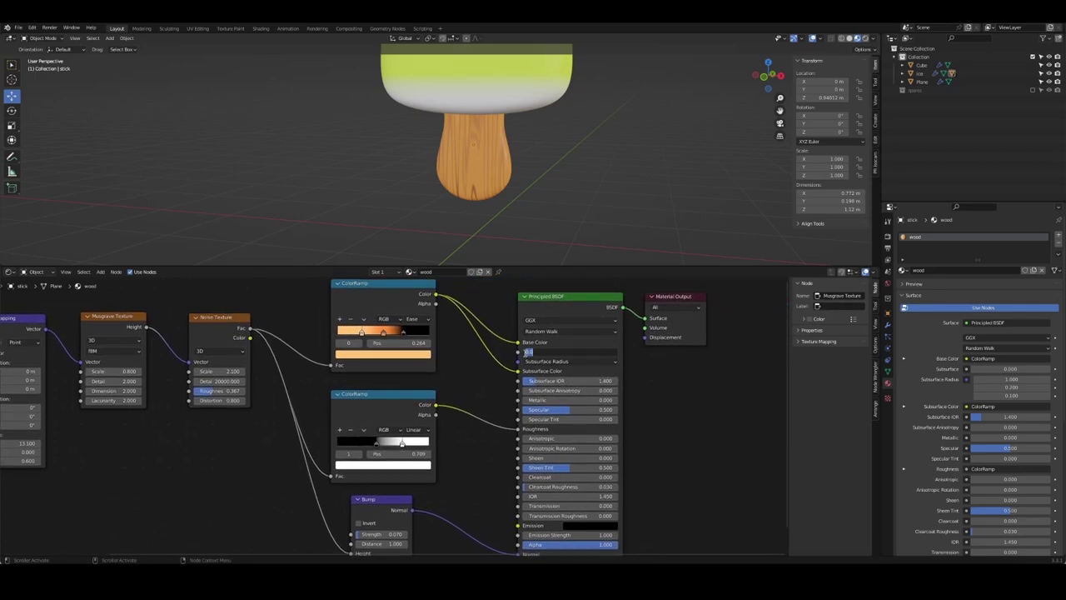
key(Return)
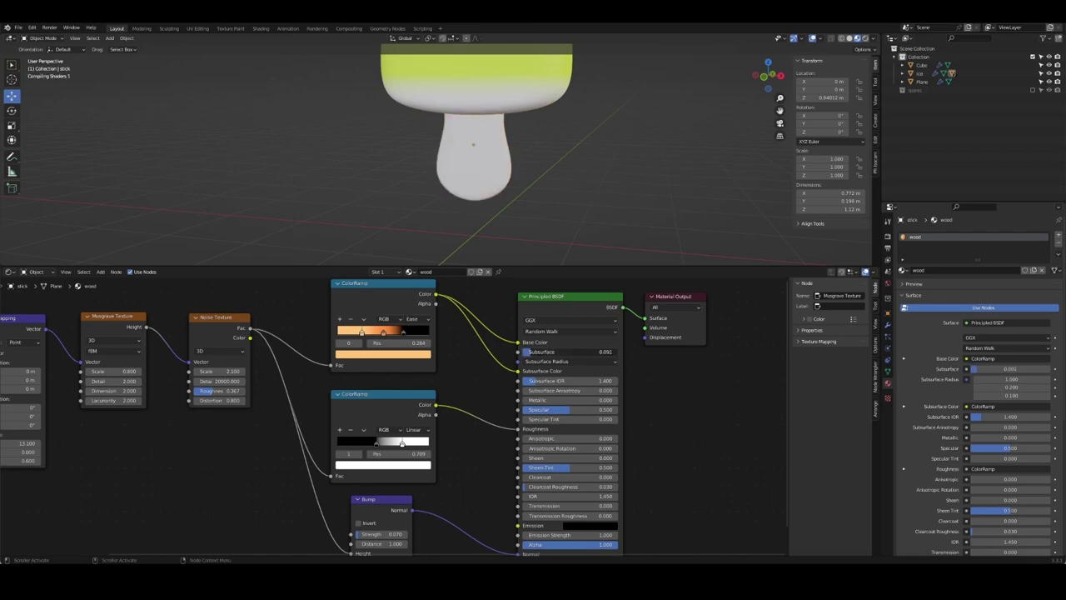
click(566, 352)
text(0.05)
key(Return)
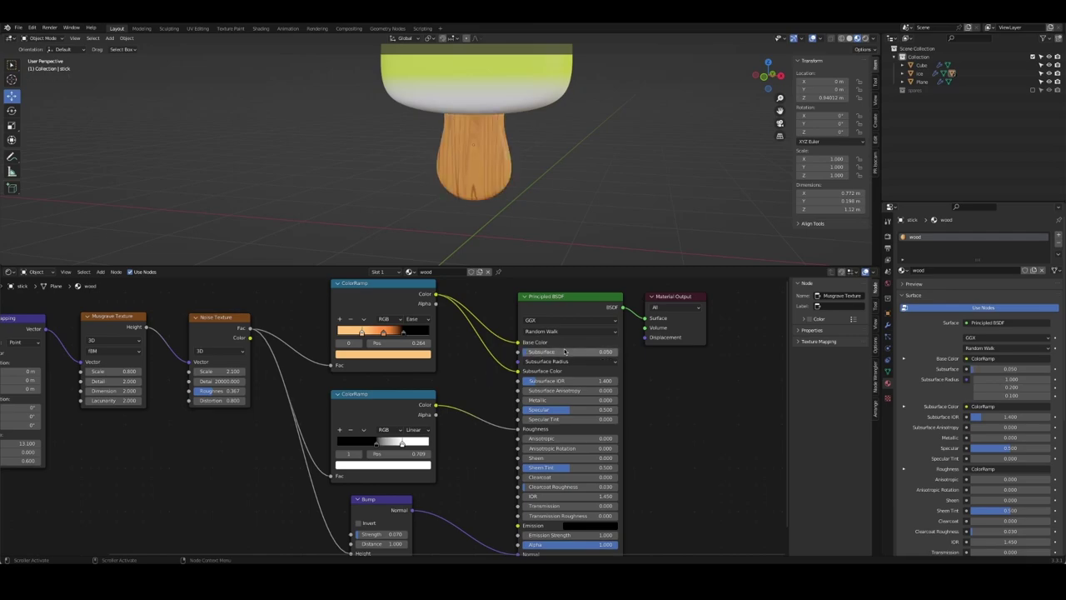
click(581, 353)
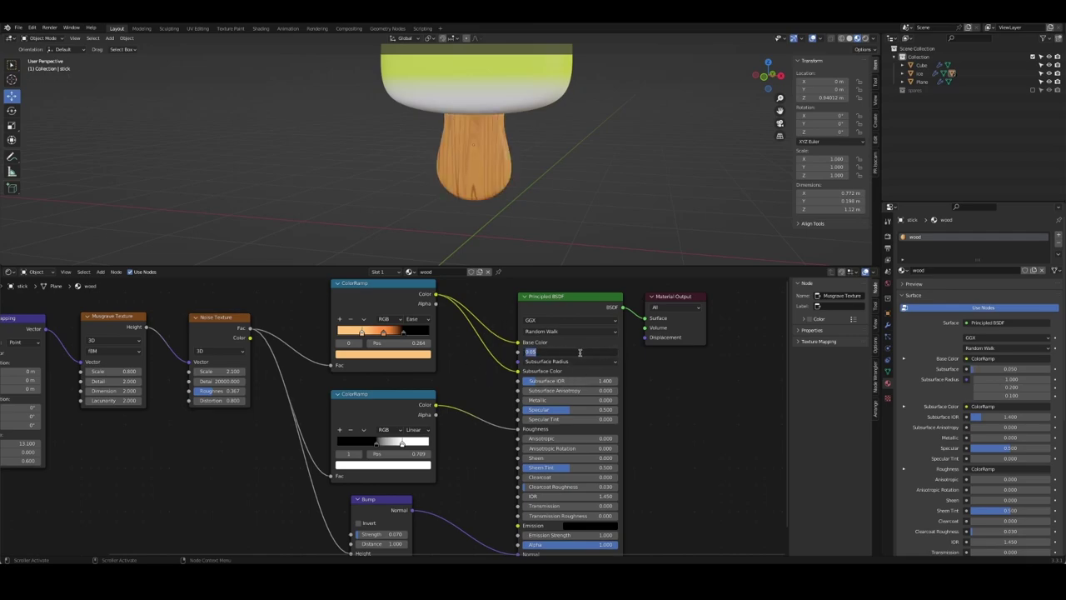
text(1)
key(Return)
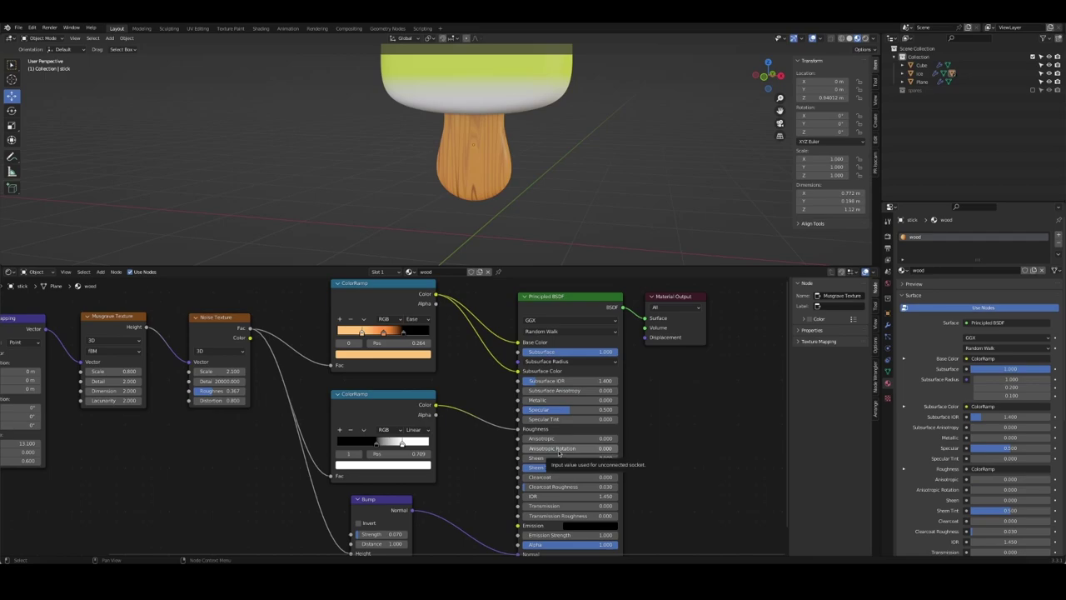
click(378, 442)
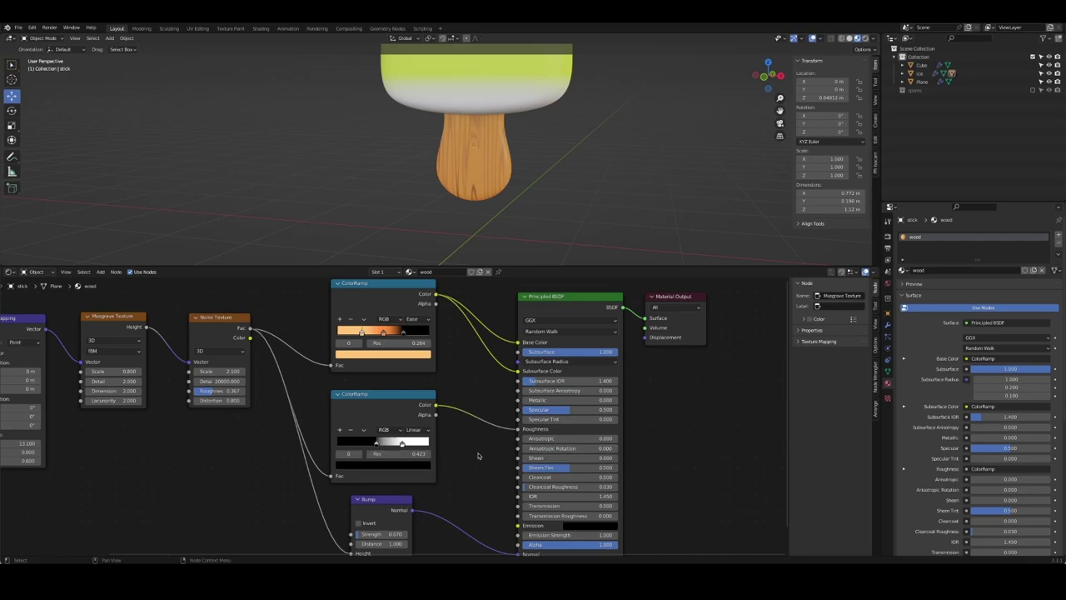
scroll(411, 502, down, 2)
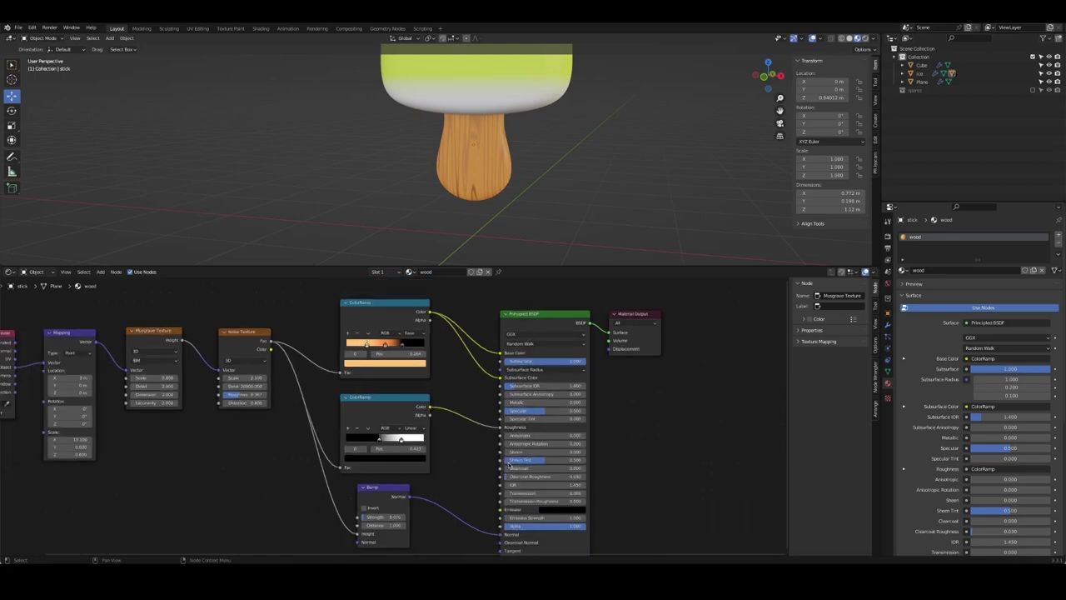
Enlarge the 3D view, switch to front orthographic view and save
drag(506, 266, 553, 472)
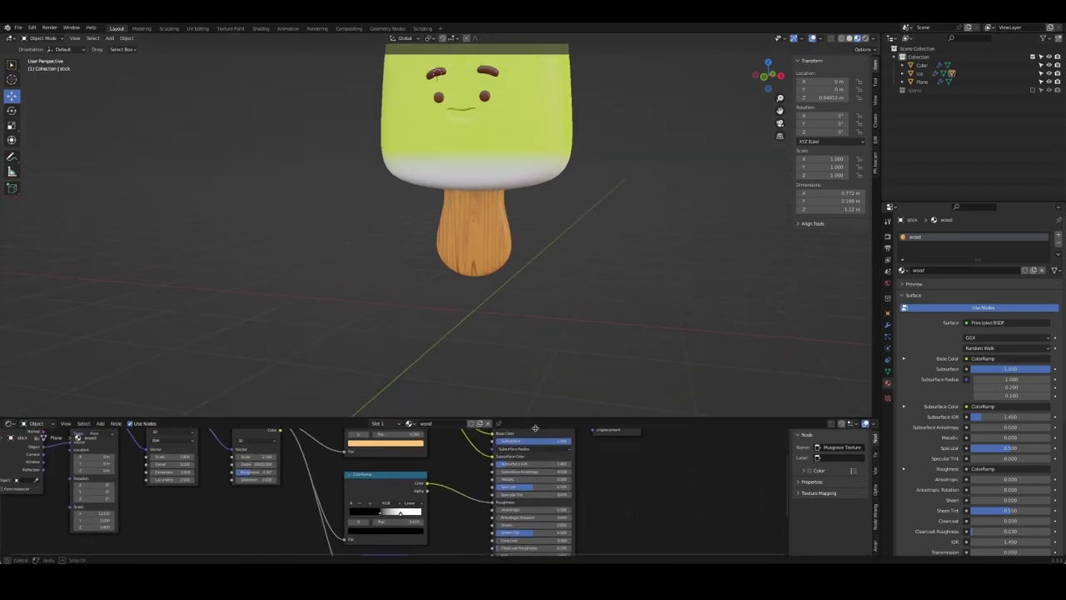
scroll(602, 281, up, 2)
key(KP_1)
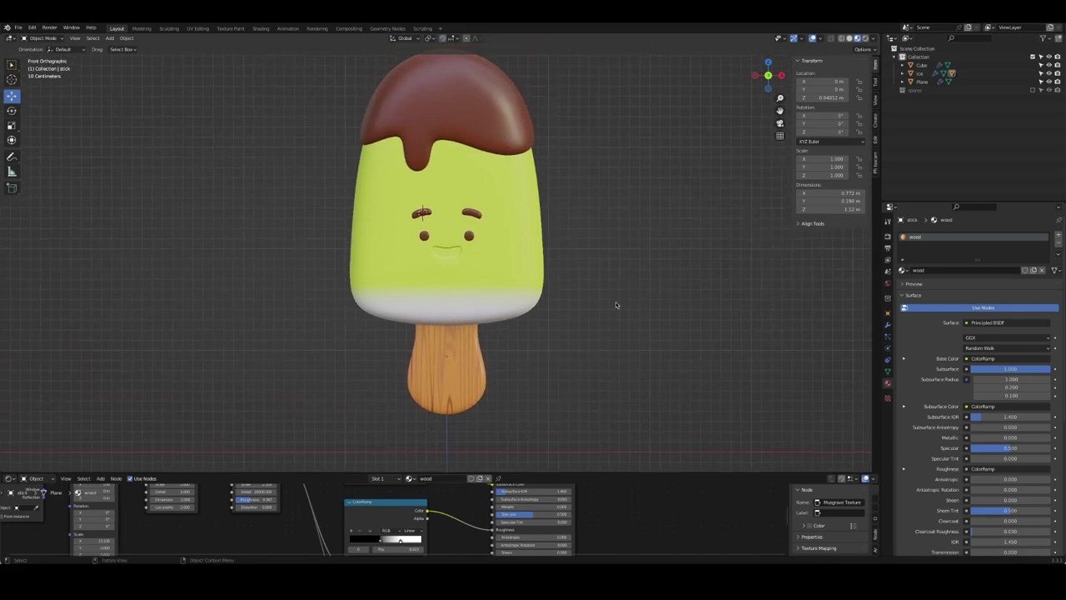
key(ctrl+s)
Inspect the ice's yellow ColorRamp stop colour, deselect all and save Ice Cream.blend
click(533, 289)
click(388, 489)
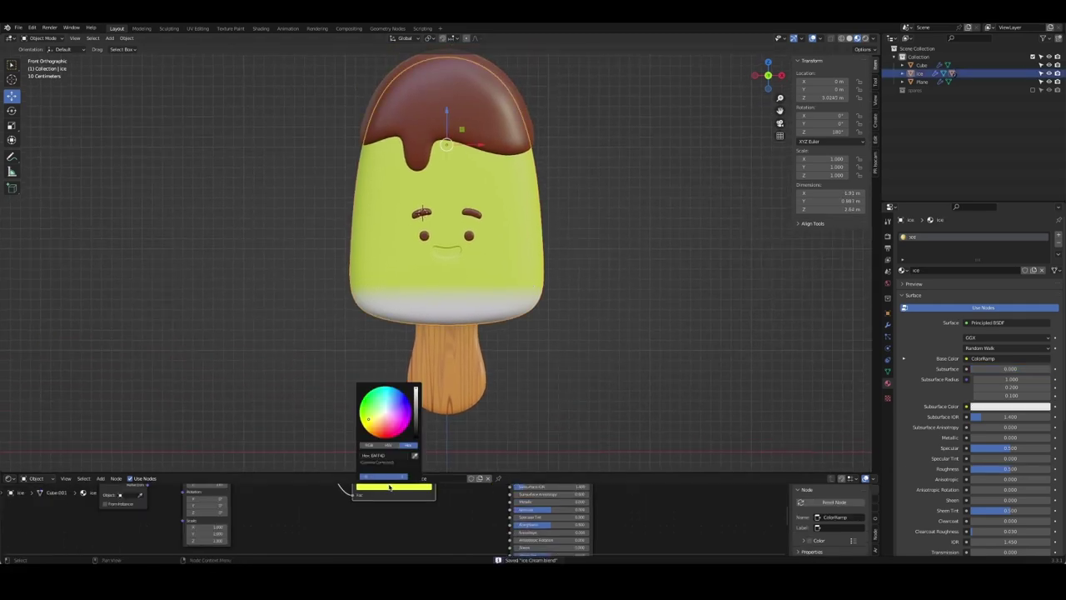
scroll(488, 448, down, 3)
drag(467, 474, 454, 303)
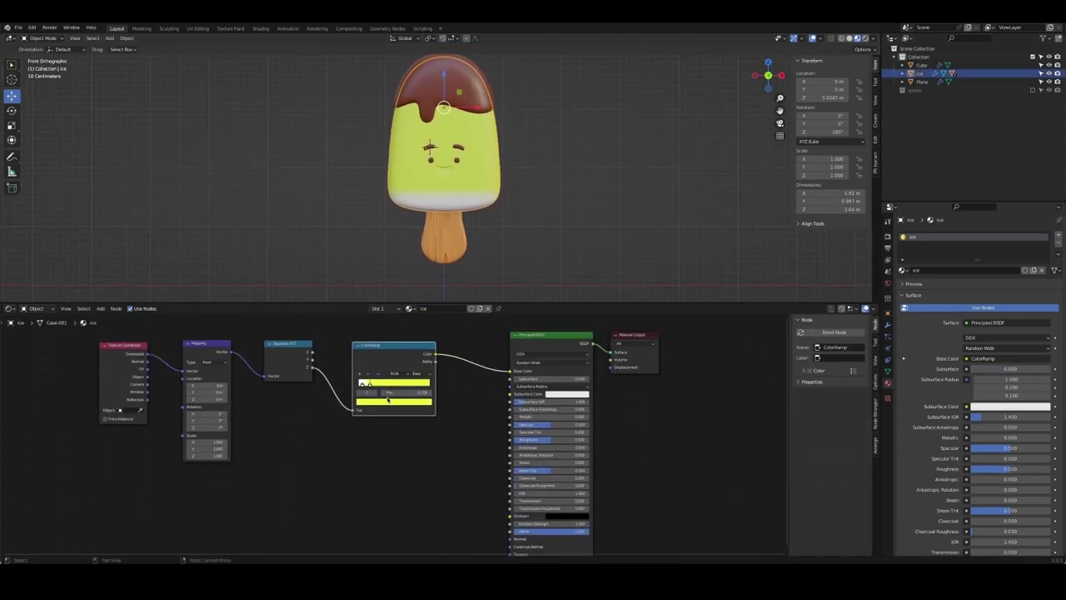
click(398, 387)
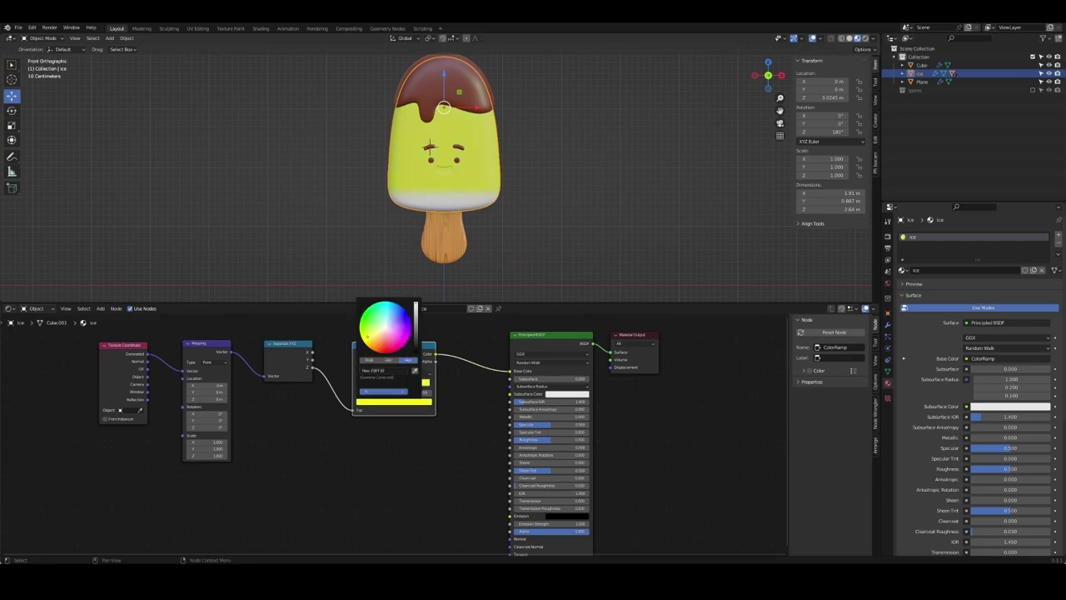
key(alt+a)
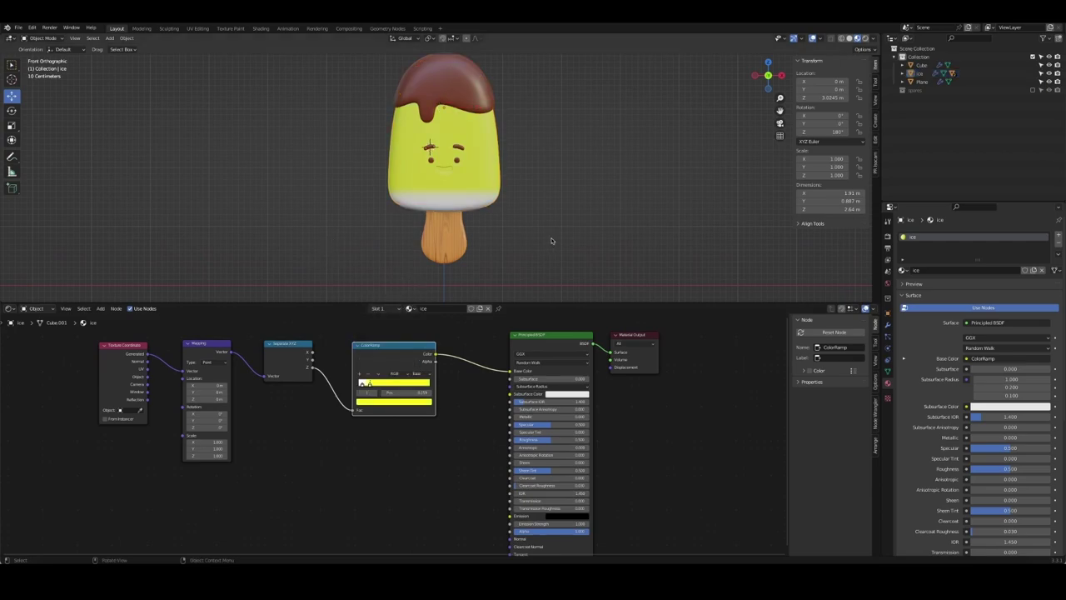
key(ctrl+s)
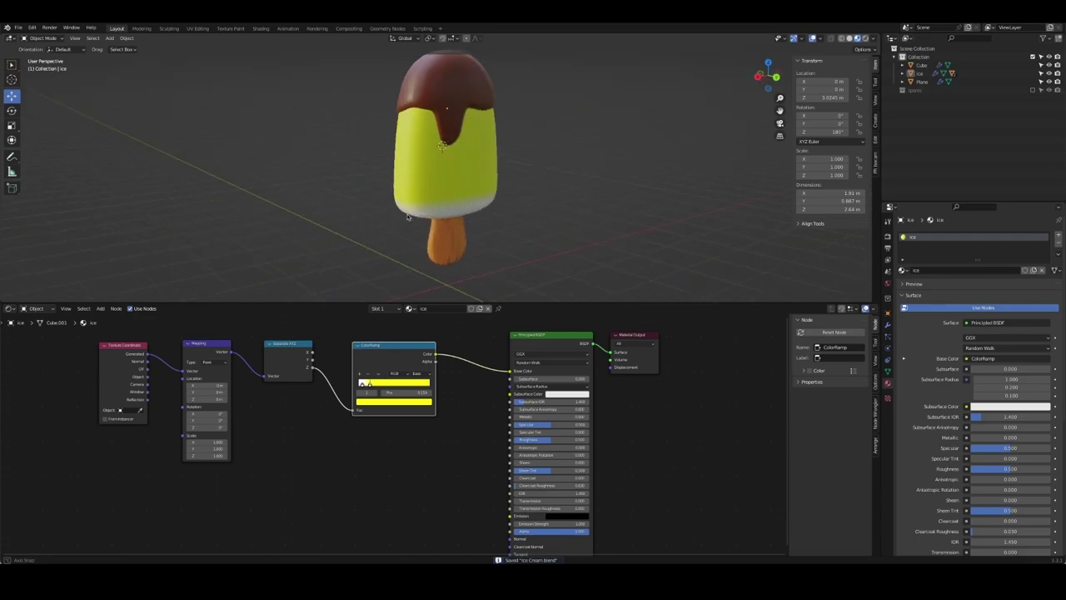
mouse_move(568, 200)
middle_down()
mouse_move(531, 202)
mouse_move(467, 234)
middle_up()
Rescale all of the popsicle stick's geometry in Edit Mode and save
click(454, 237)
key(Tab)
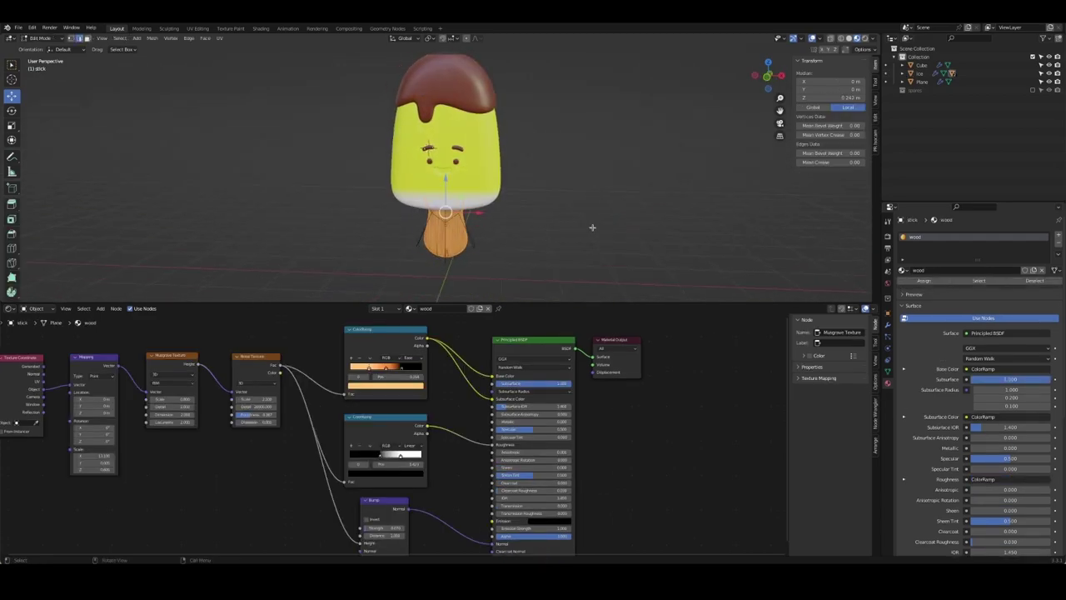
key(a)
key(s)
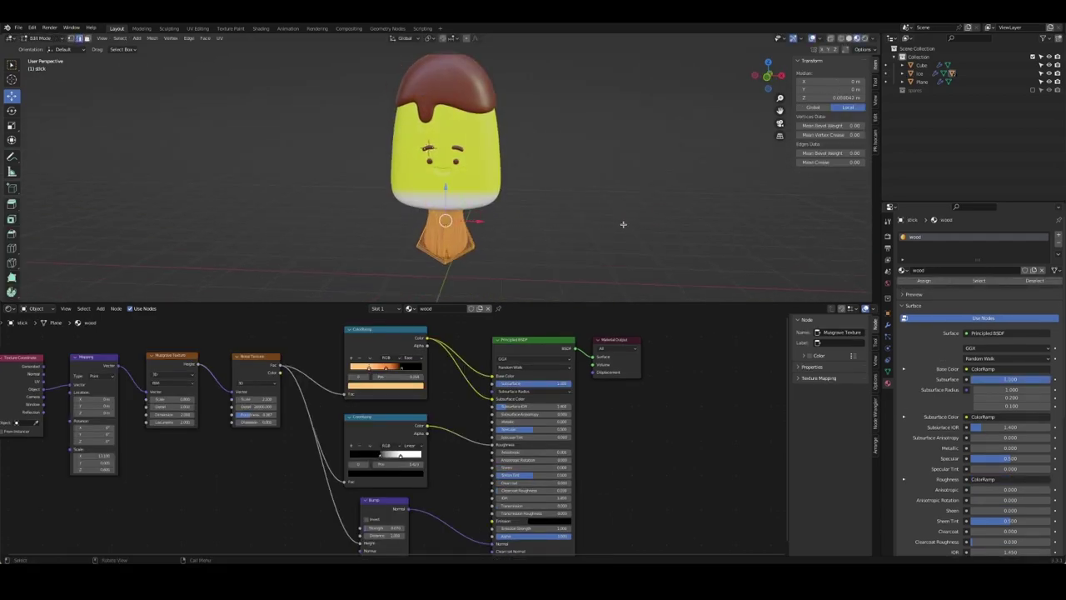
key(KP_1)
click(617, 224)
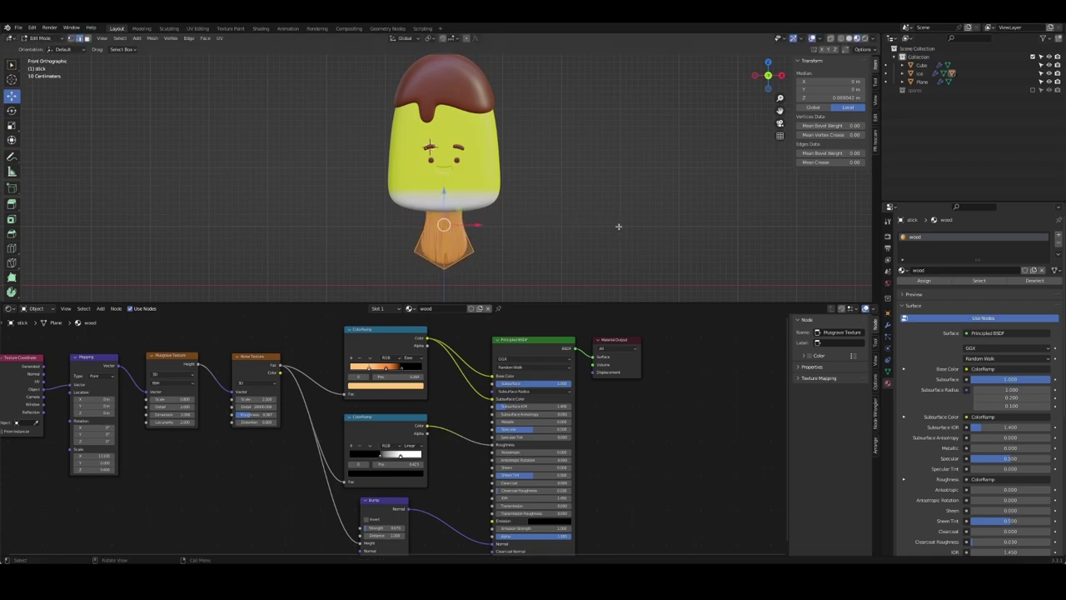
key(Tab)
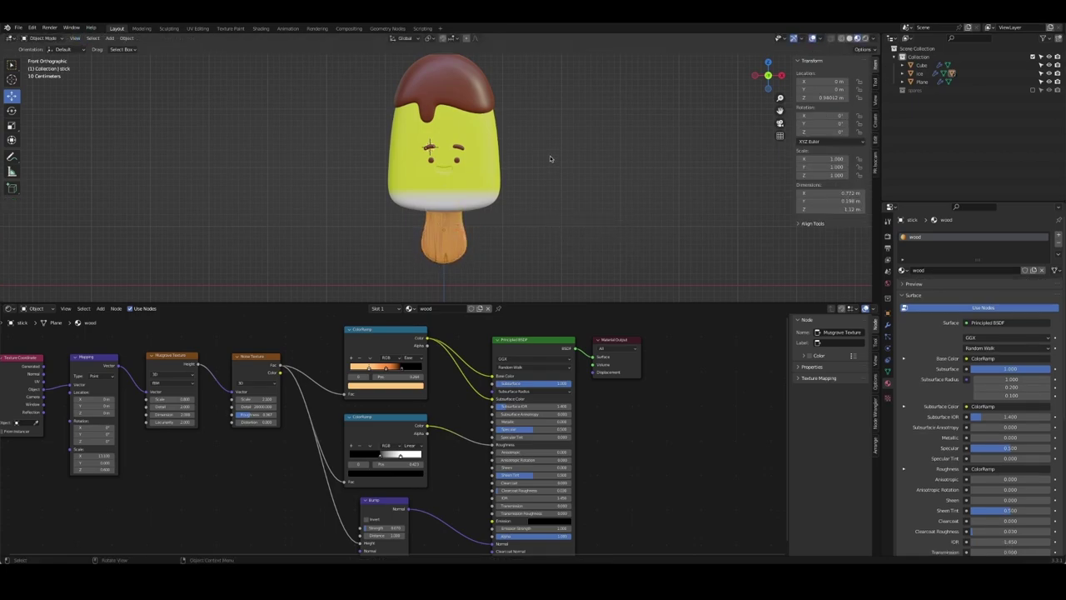
mouse_move(549, 159)
shift+middle_down()
mouse_move(567, 214)
mouse_move(524, 231)
mouse_move(531, 236)
shift+middle_up()
key(ctrl+s)
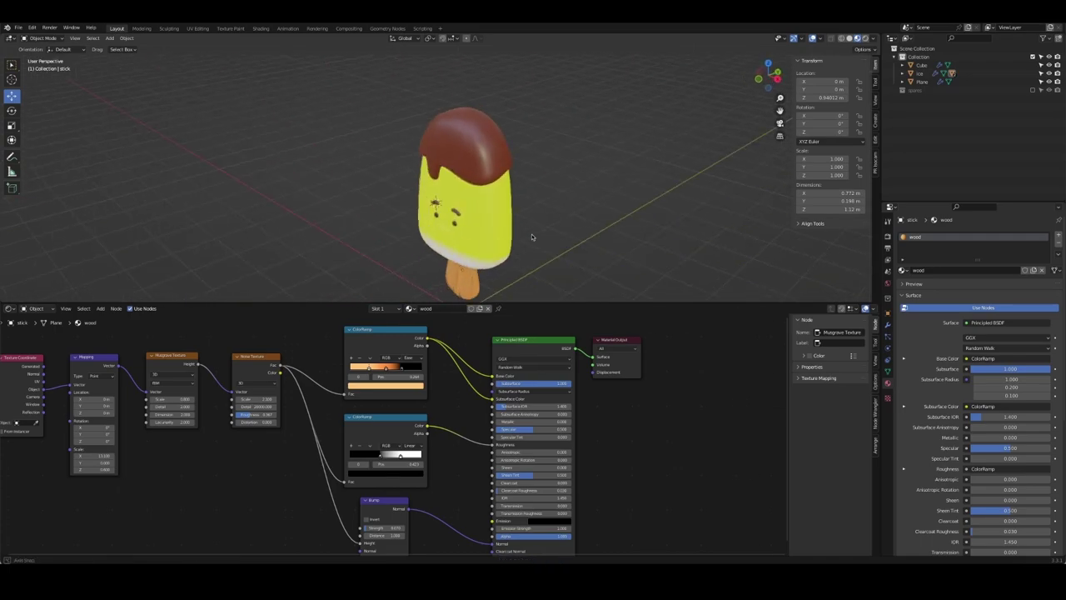
View the popsicle from the front, replace the node editor with a Timeline, and save
key(KP_1)
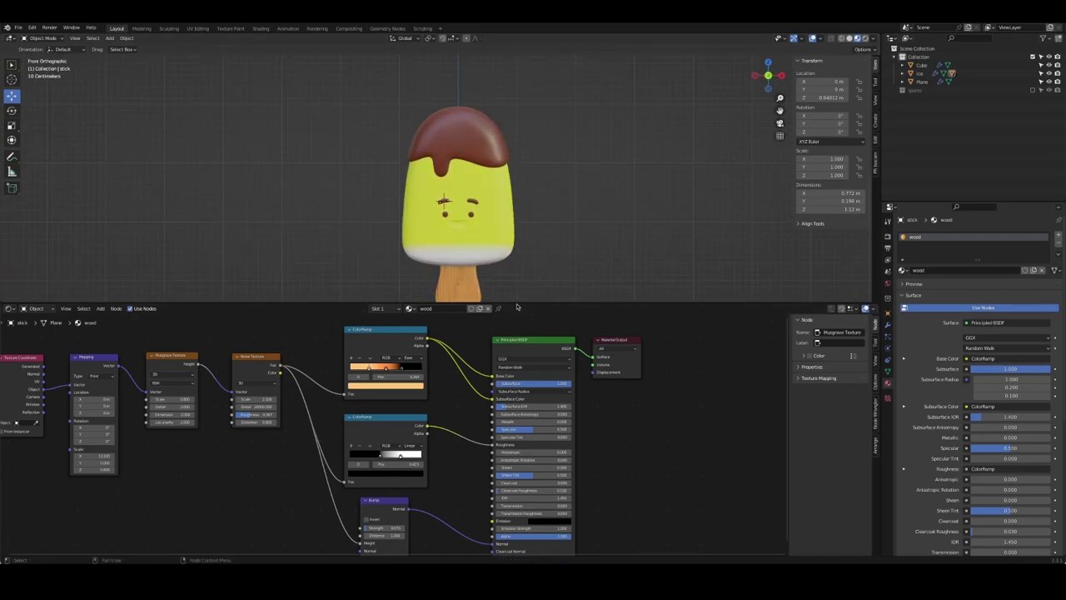
mouse_move(516, 305)
mouse_down()
mouse_move(516, 500)
mouse_move(517, 487)
mouse_up()
click(10, 494)
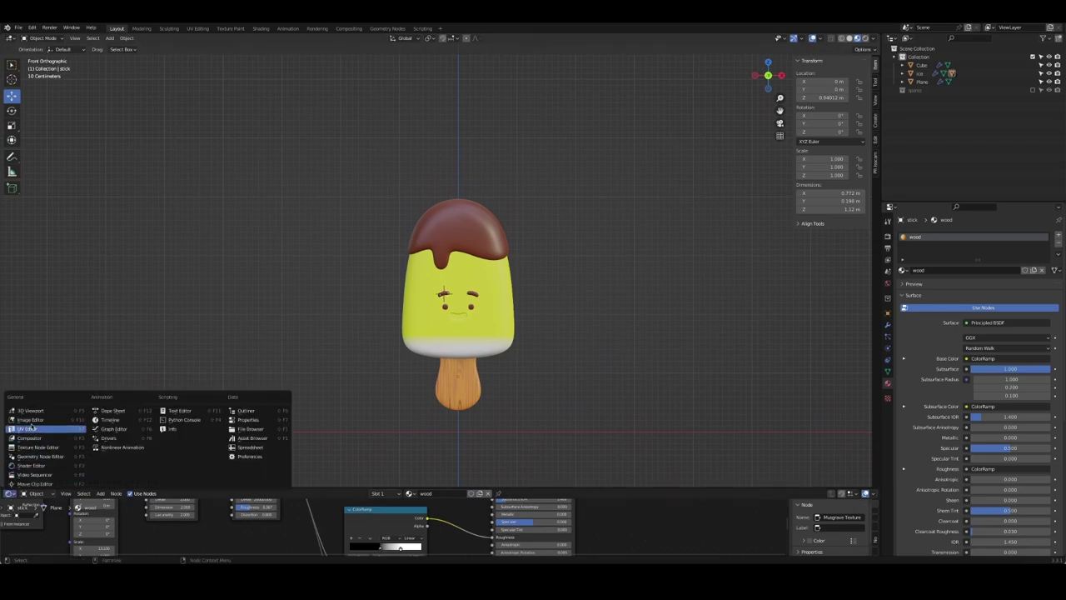
click(121, 420)
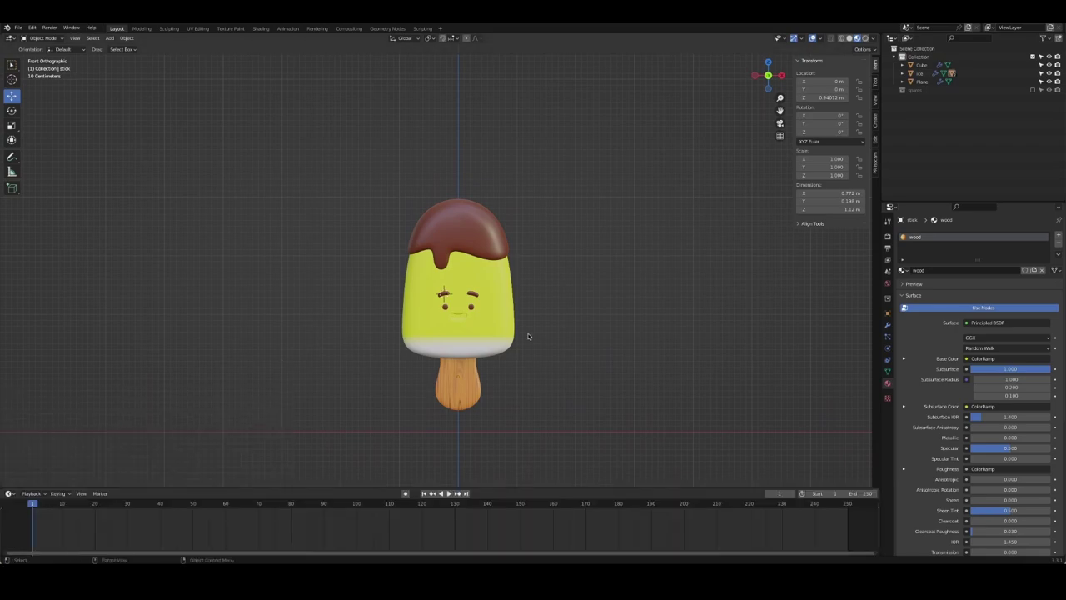
key(ctrl+s)
scroll(697, 283, up, 2)
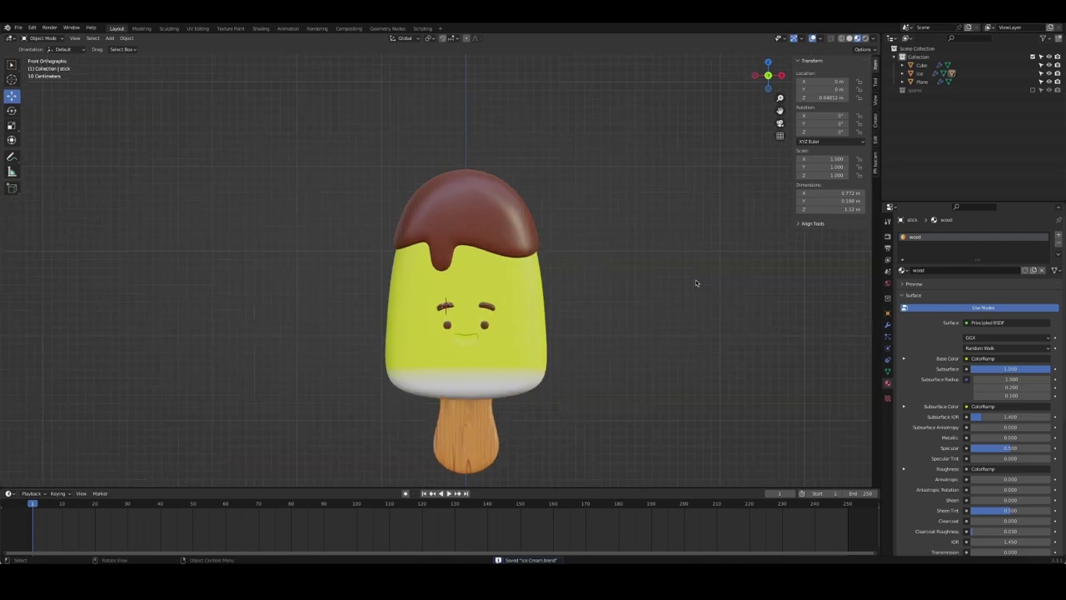
scroll(625, 274, down, 3)
shift+middle_drag(626, 274, 622, 241)
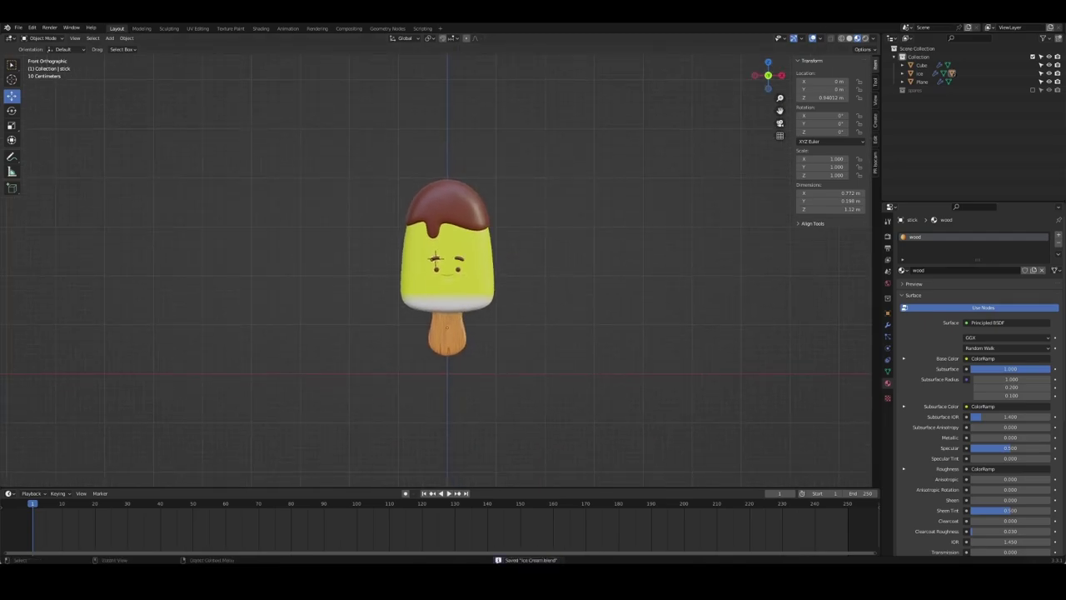
Add a plane at the world origin aligned to face the view
right_click(519, 339)
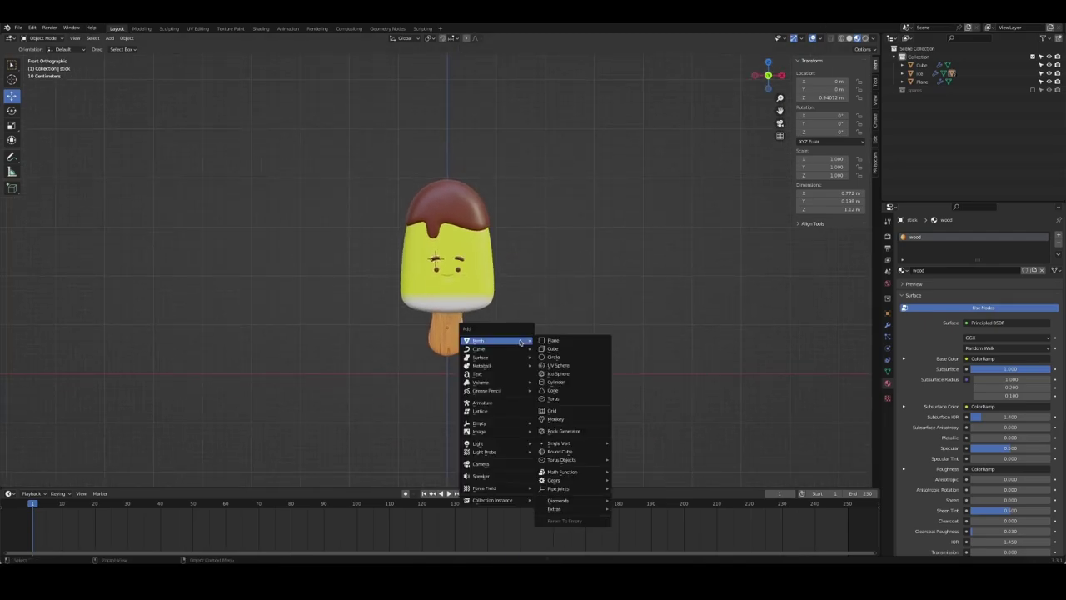
key(Escape)
key(shift+s)
click(541, 347)
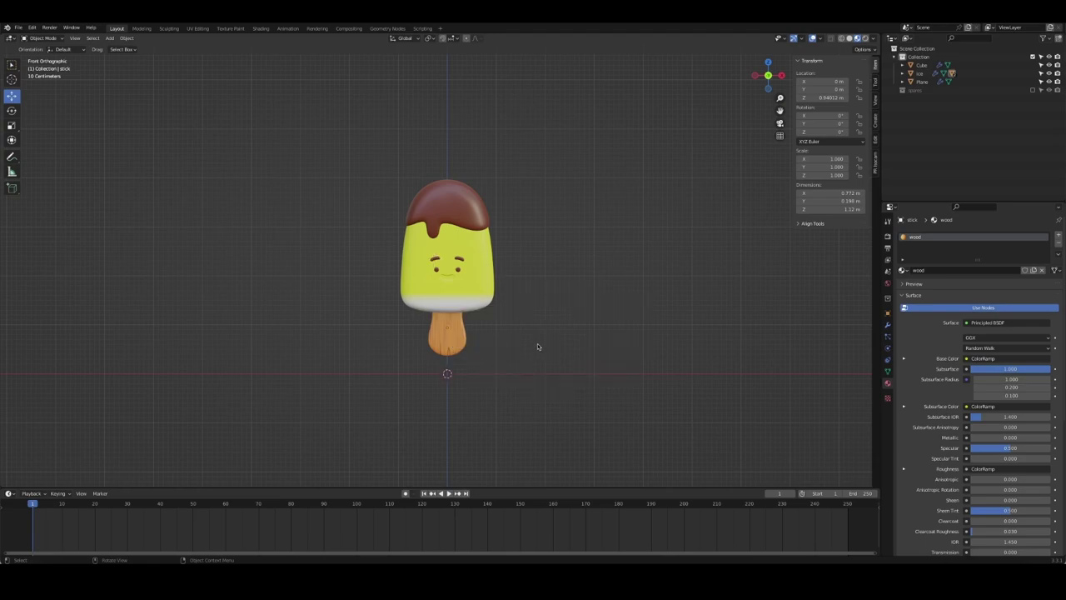
key(shift+a)
click(580, 344)
click(51, 481)
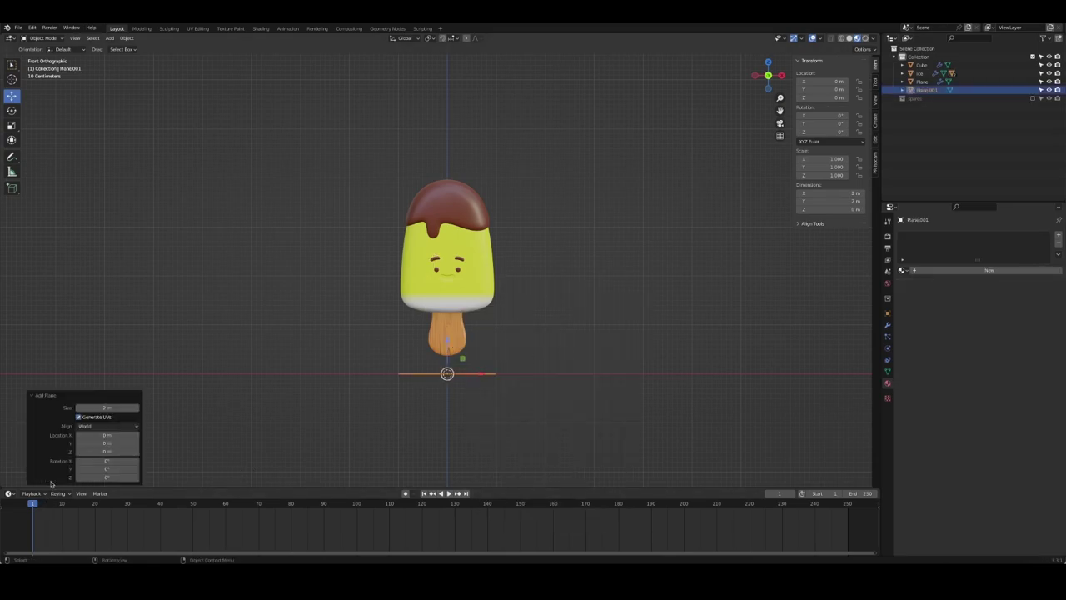
click(107, 426)
click(108, 441)
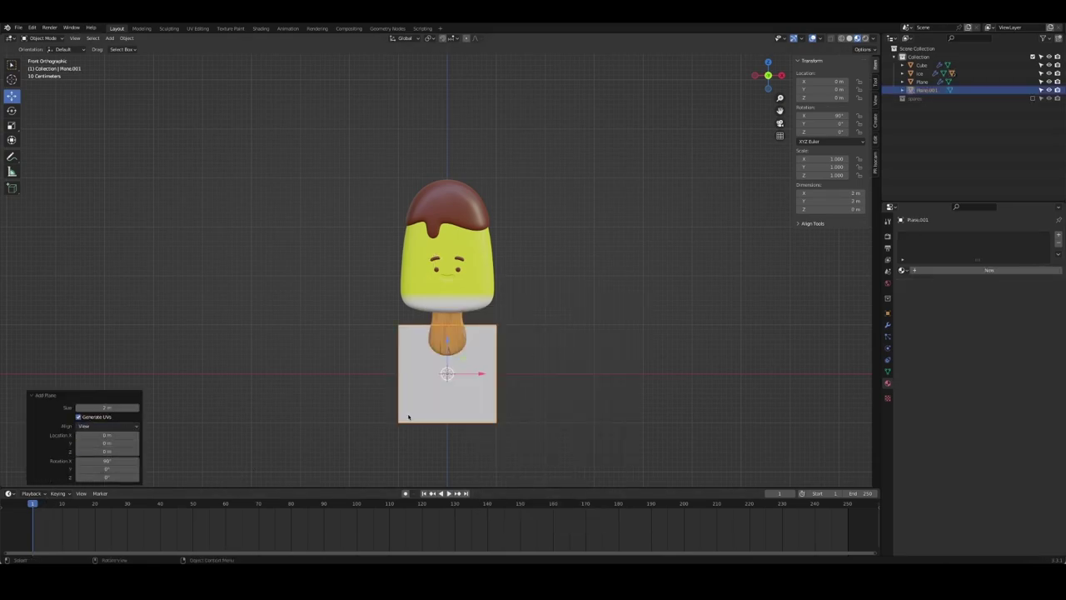
Scale the plane up about three times, place it behind and around the popsicle, and save
click(364, 412)
click(464, 353)
key(Tab)
key(s)
click(683, 386)
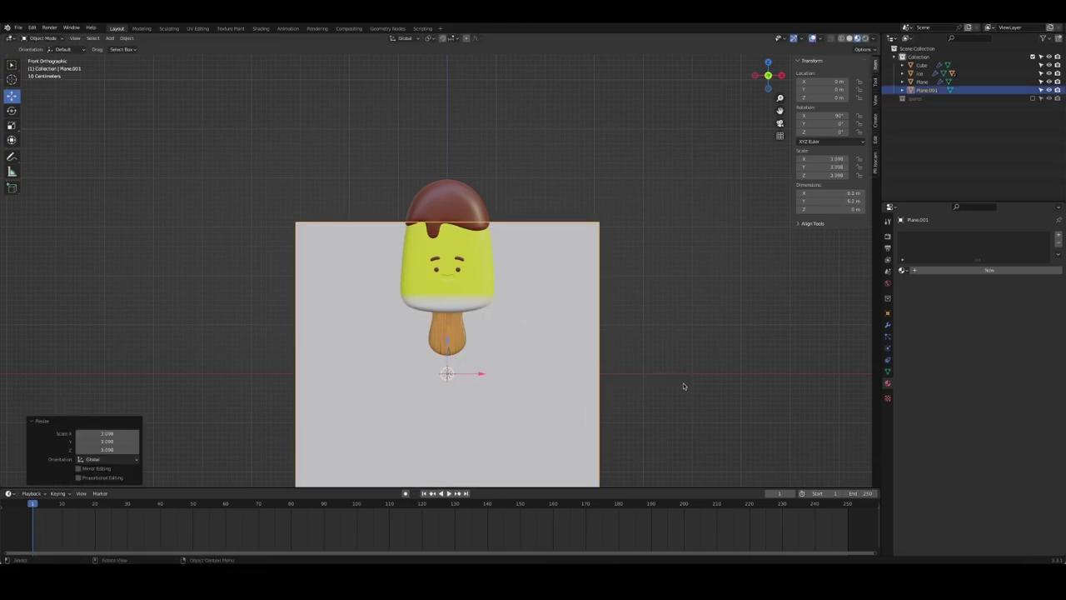
key(Tab)
mouse_move(704, 381)
middle_down()
mouse_move(464, 400)
mouse_move(476, 379)
middle_up()
drag(475, 379, 644, 340)
key(KP_1)
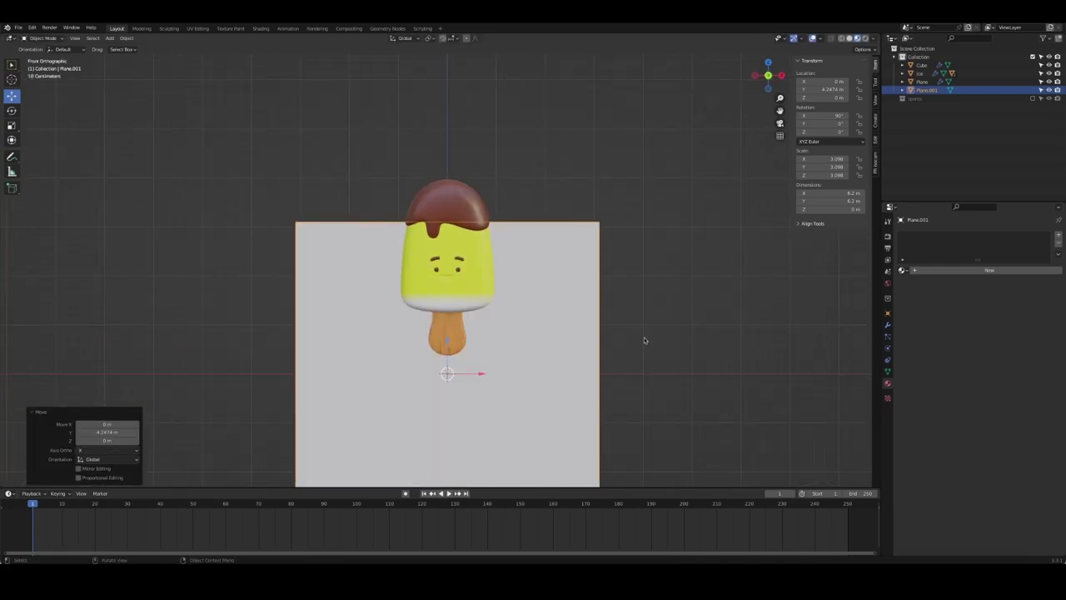
drag(449, 331, 454, 216)
click(738, 277)
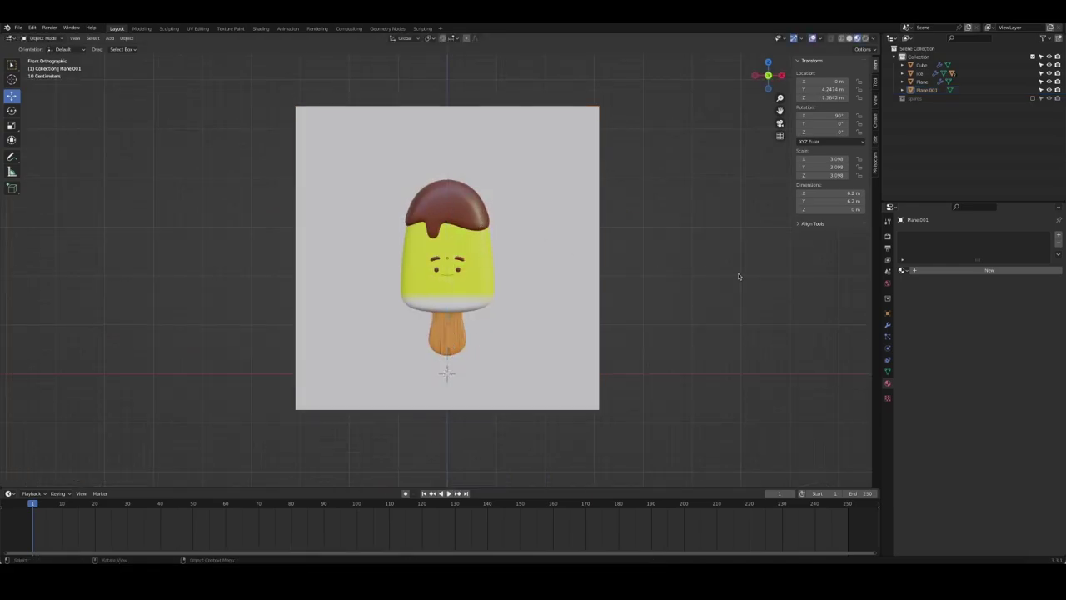
key(ctrl+s)
Give the backdrop plane a new light blue 'bg' material with Roughness 1 and save
click(926, 90)
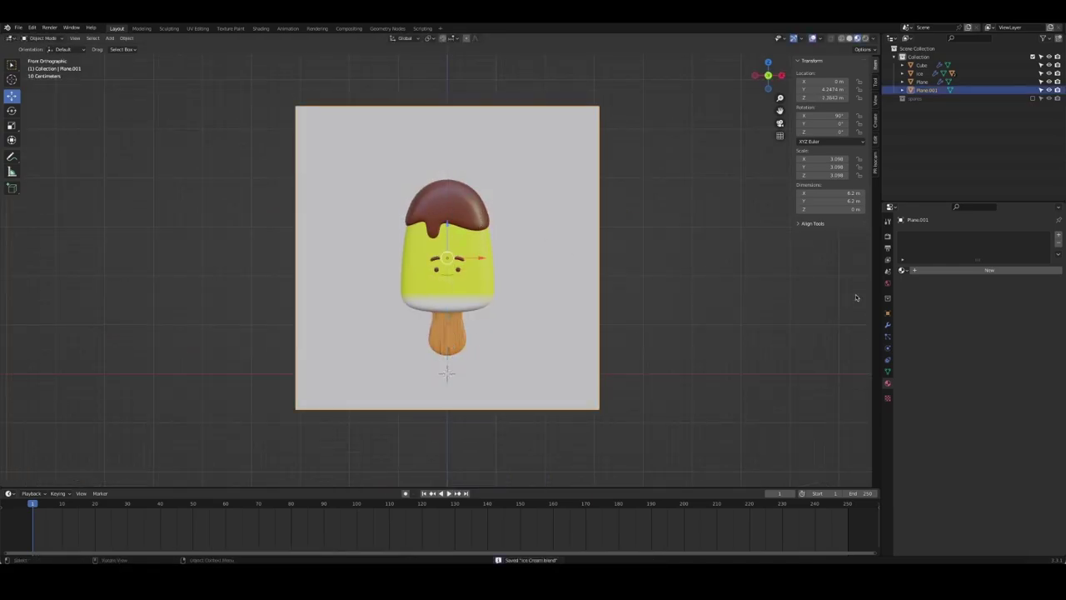
click(990, 270)
text(g)
key(Return)
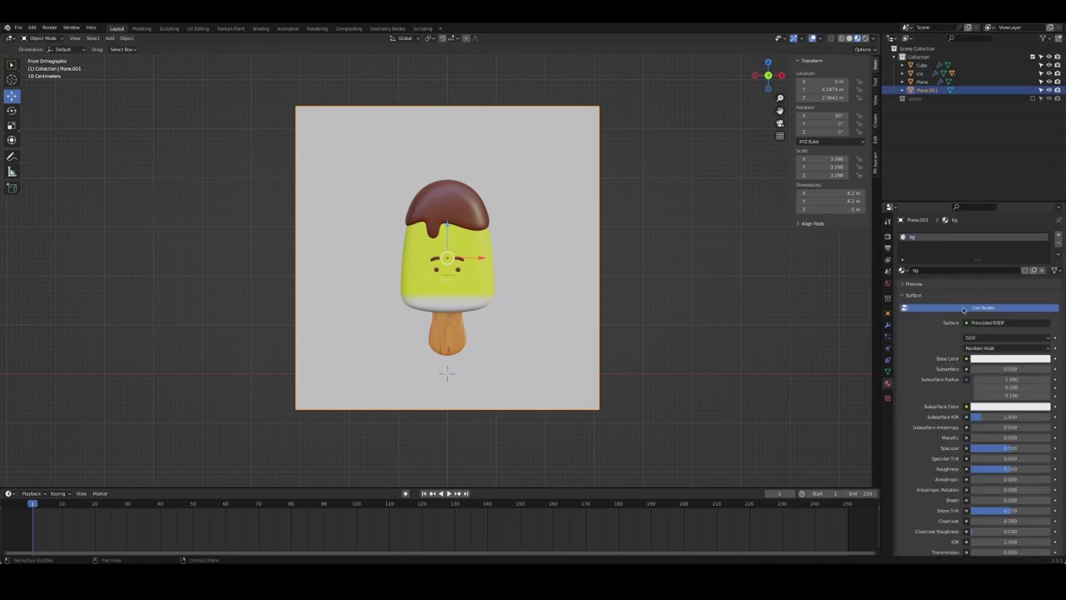
click(1011, 360)
click(1013, 256)
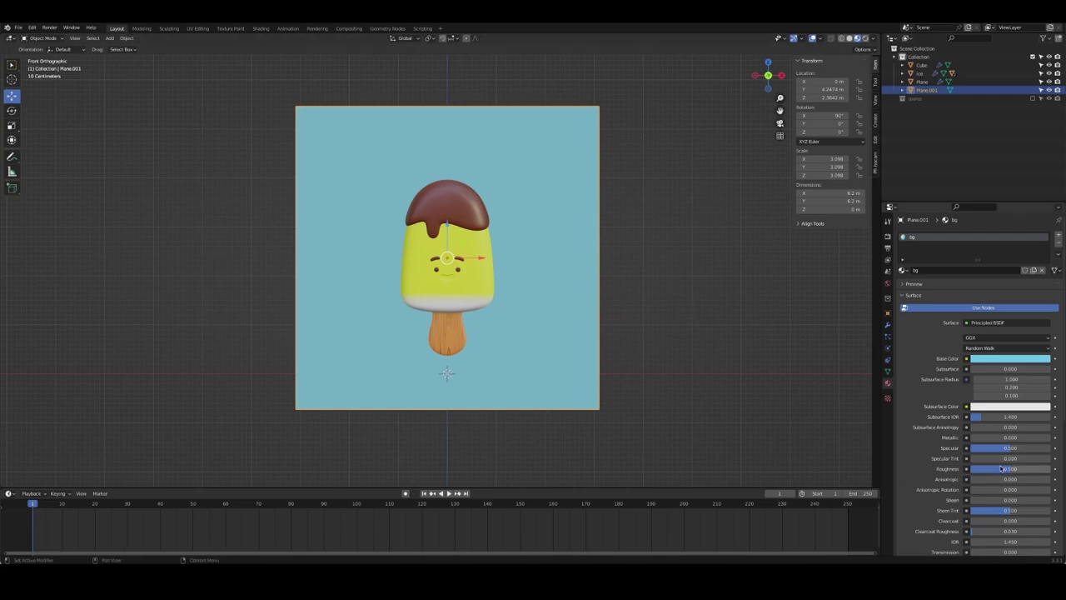
click(666, 300)
key(ctrl+s)
mouse_move(695, 290)
middle_down()
mouse_move(625, 304)
mouse_move(724, 316)
mouse_move(802, 309)
mouse_move(364, 305)
mouse_move(572, 314)
middle_up()
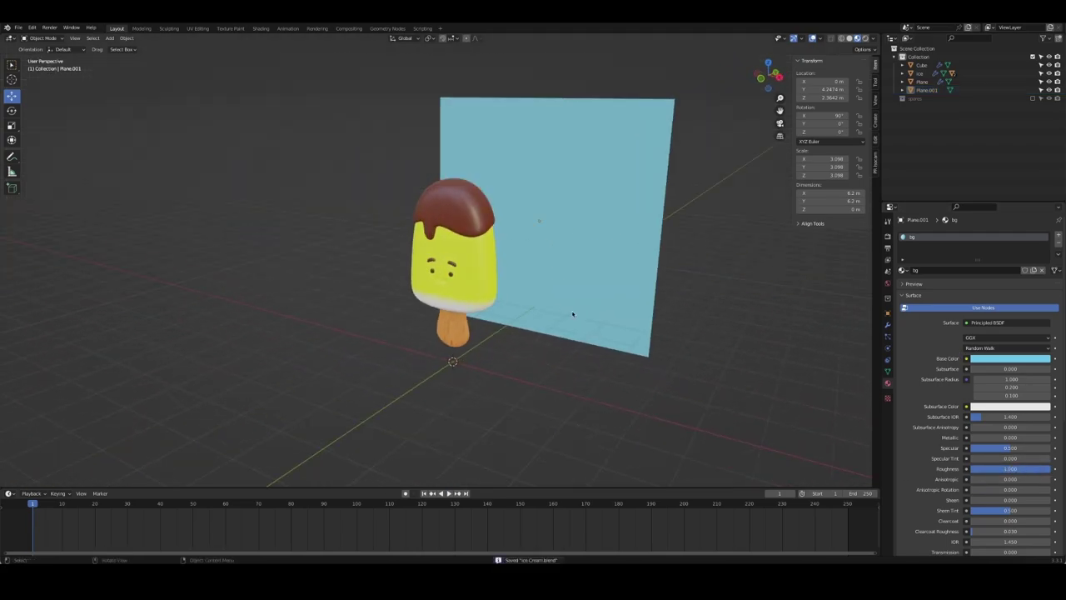
key(KP_1)
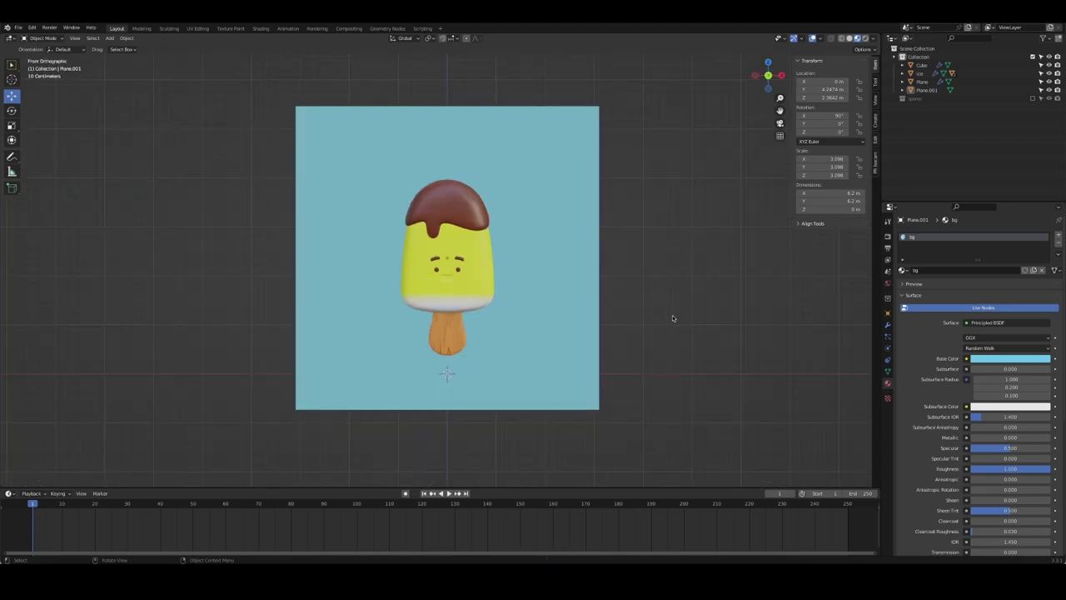
key(shift+a)
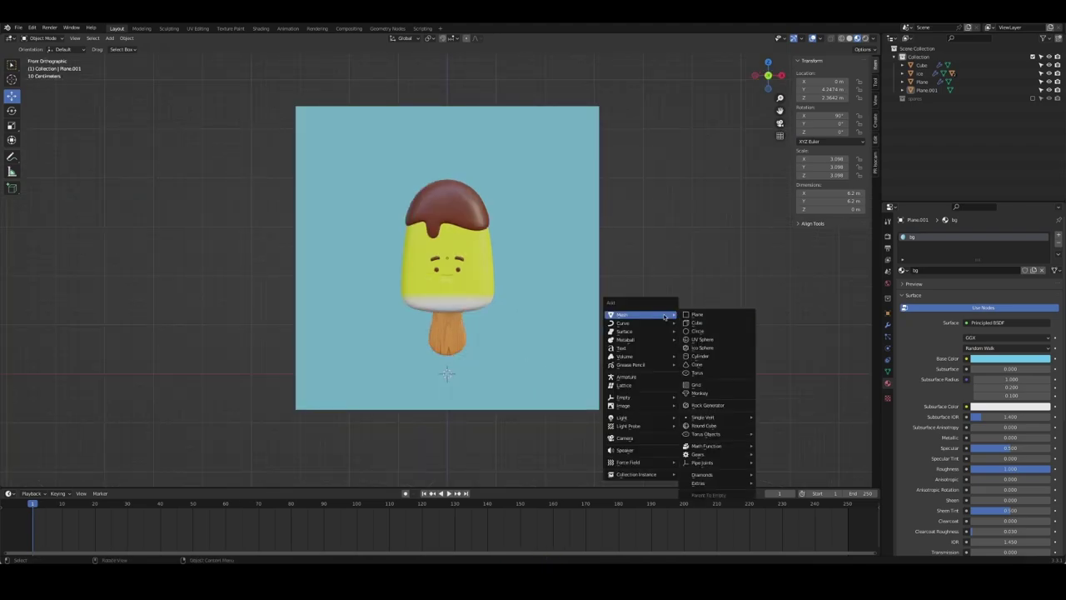
Add a camera to the scene and raise it 2.82 m
key(Escape)
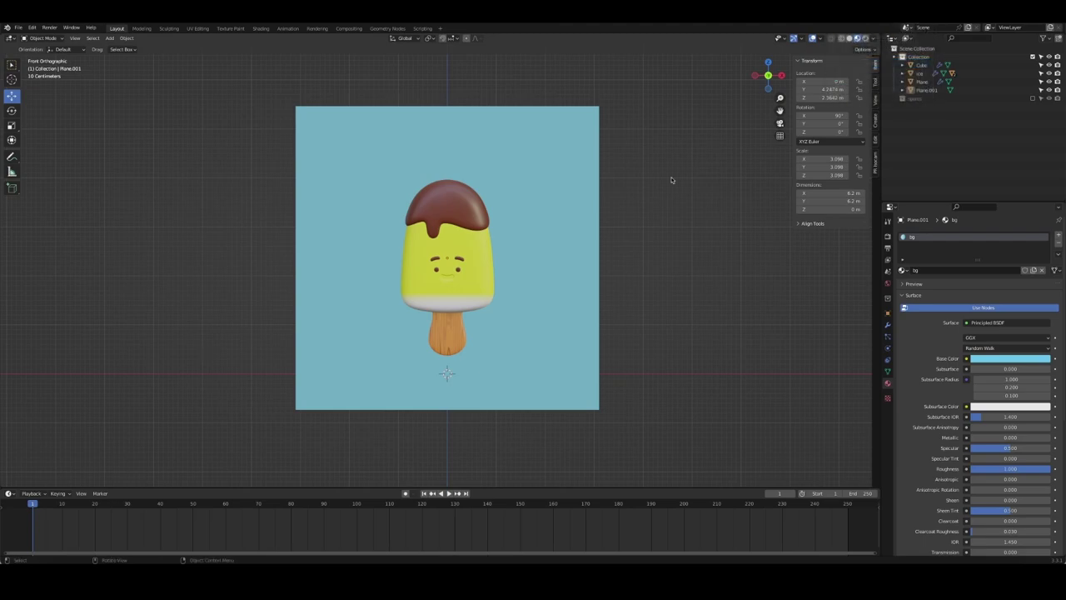
key(shift+a)
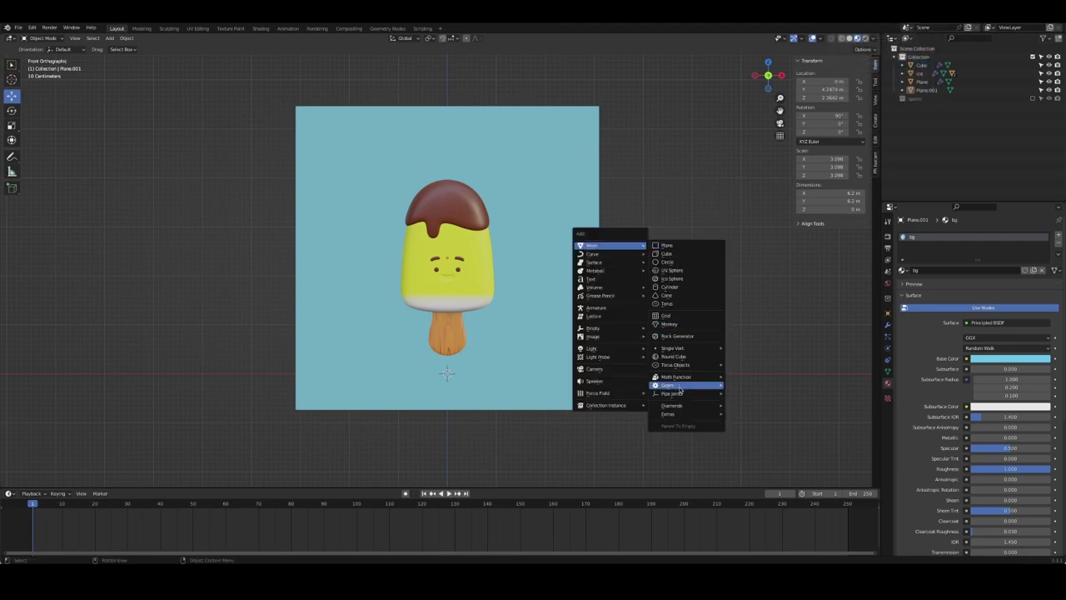
click(602, 374)
mouse_move(603, 374)
middle_down()
mouse_move(563, 400)
mouse_move(502, 397)
middle_up()
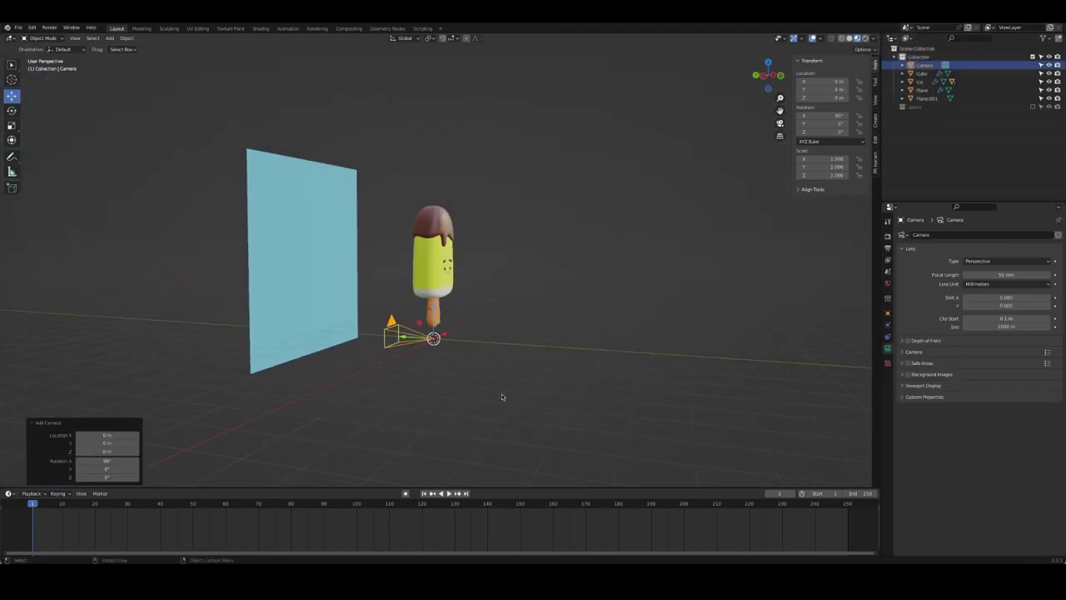
key(g)
key(z)
click(466, 277)
Tilt the camera on X to face the popsicle, pull it back to Y -8.43 m, and look through it
key(r)
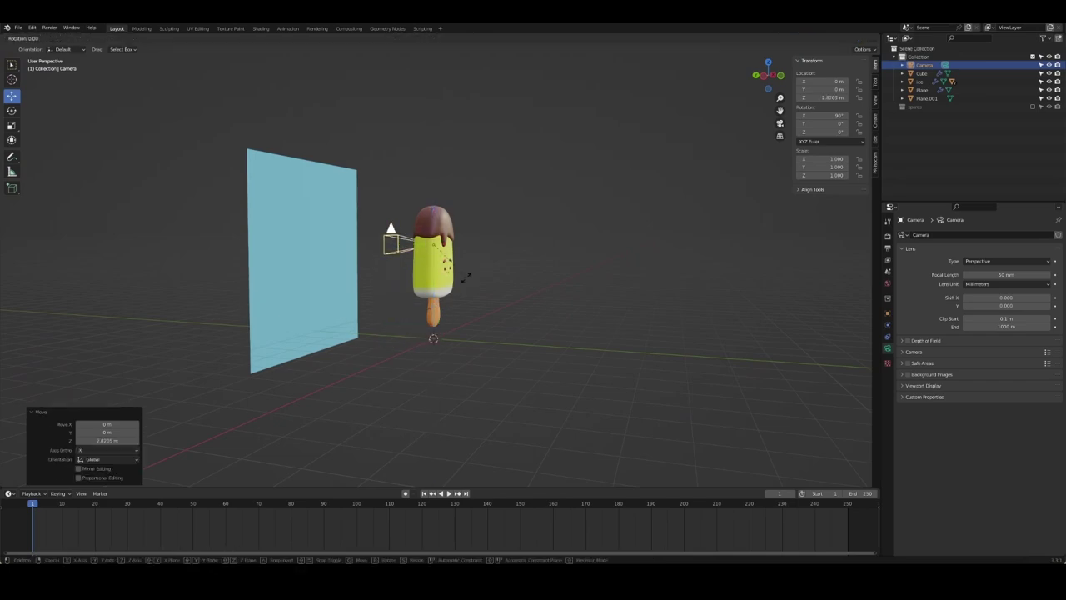
key(x)
click(400, 242)
middle_drag(400, 241, 399, 242)
key(g)
key(y)
click(666, 236)
key(KP_0)
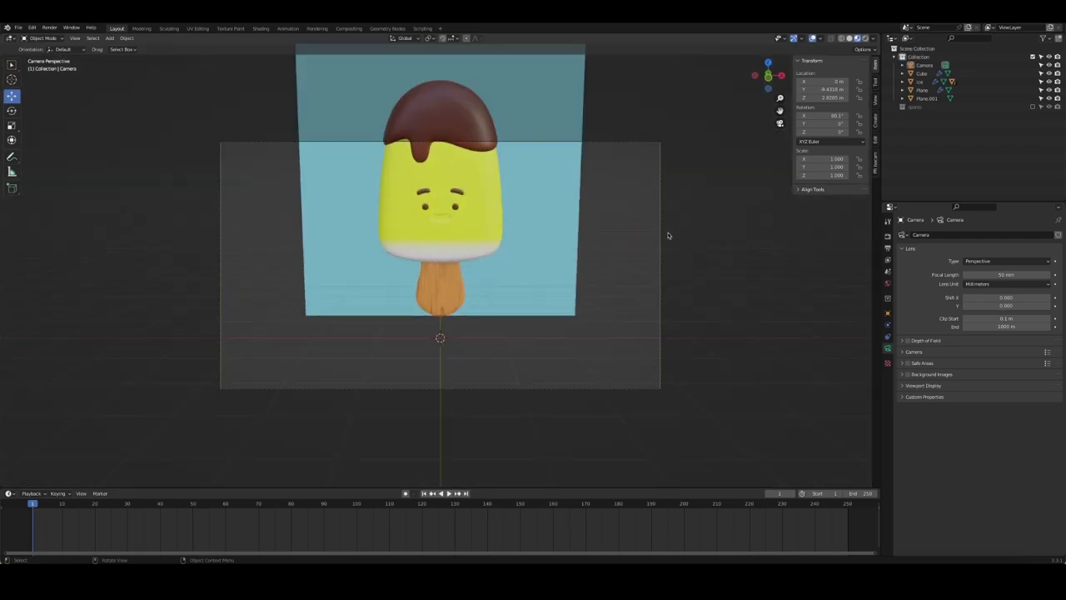
Switch the camera projection to Orthographic and recentre the camera frame
scroll(563, 253, down, 4)
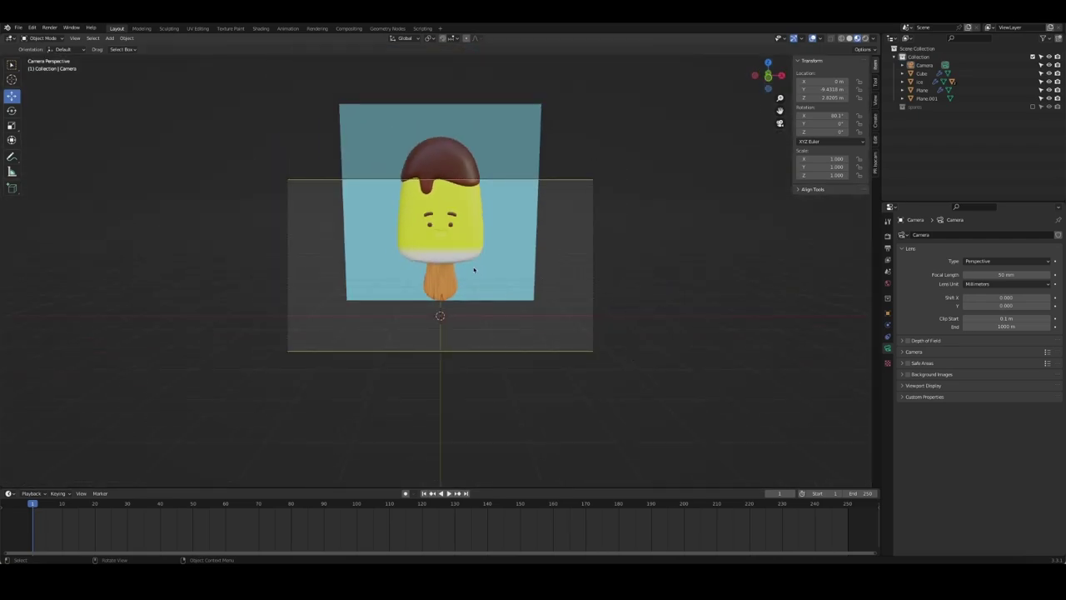
click(979, 261)
click(980, 279)
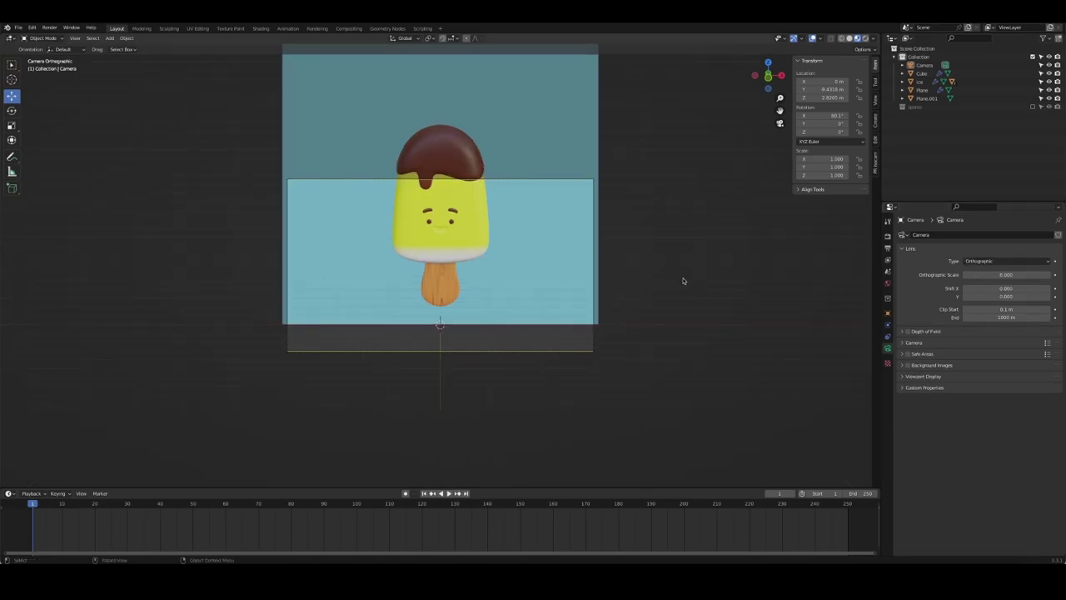
shift+middle_drag(683, 281, 714, 350)
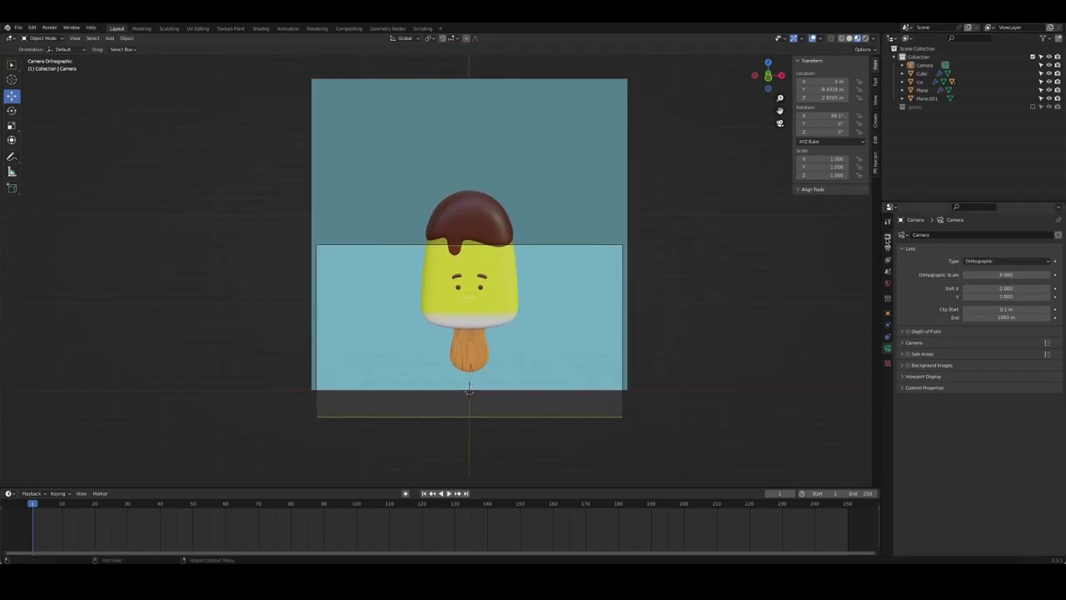
Set the render output resolution to 1200 × 1200 px
click(888, 248)
click(1012, 246)
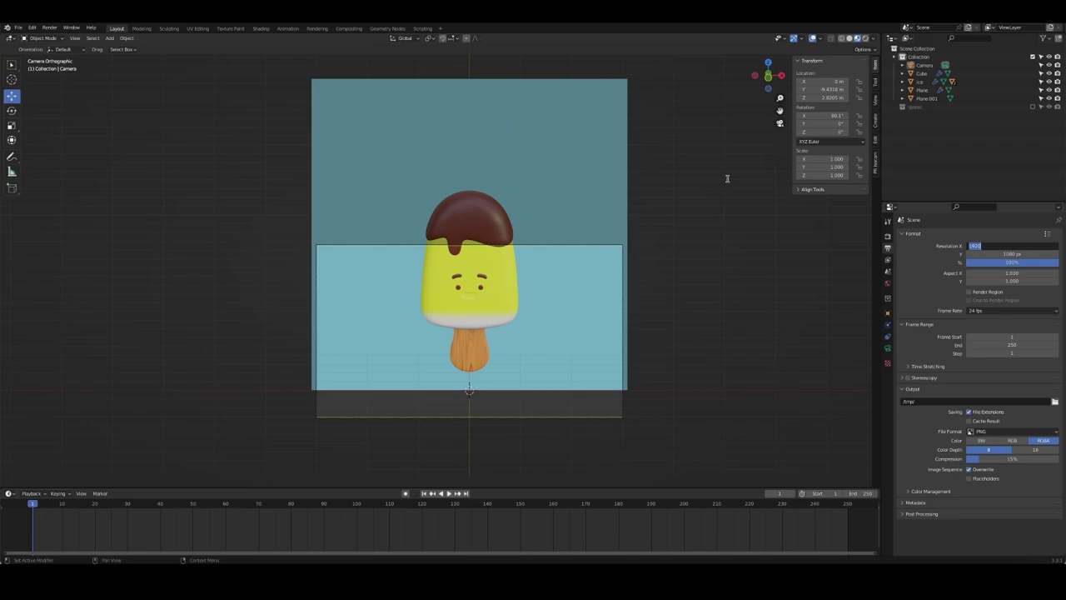
key(Tab)
text(1200)
key(Return)
Raise the camera so the popsicle sits lower in the frame
click(567, 236)
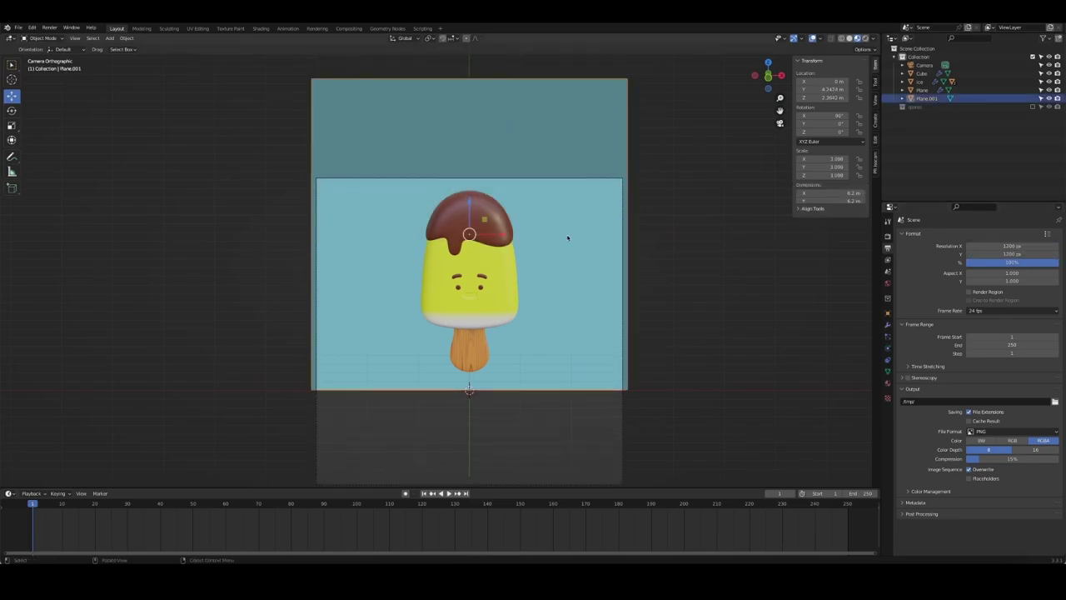
click(625, 185)
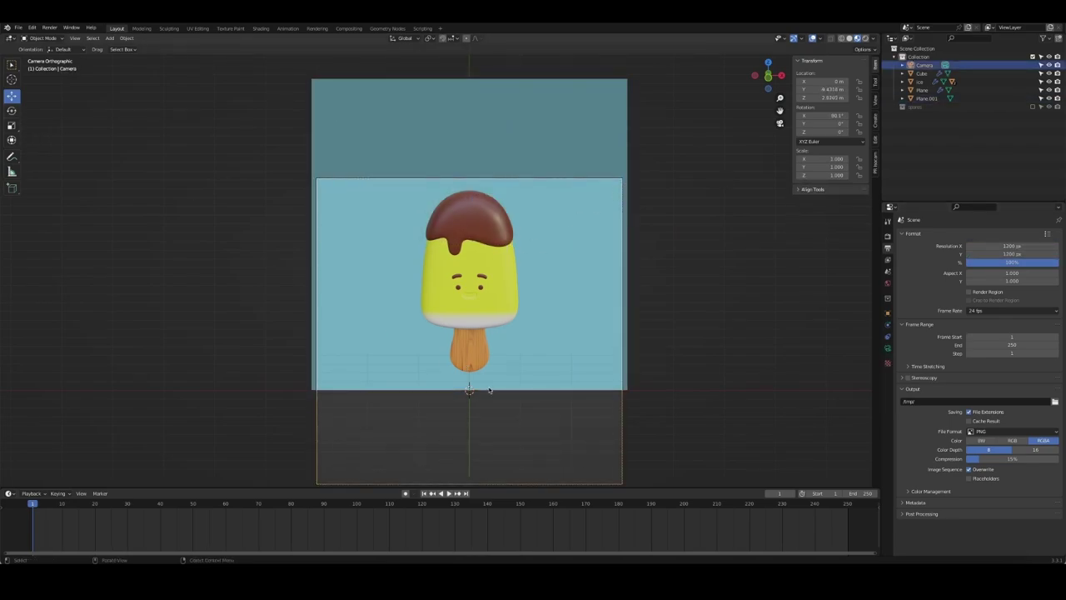
drag(490, 390, 506, 331)
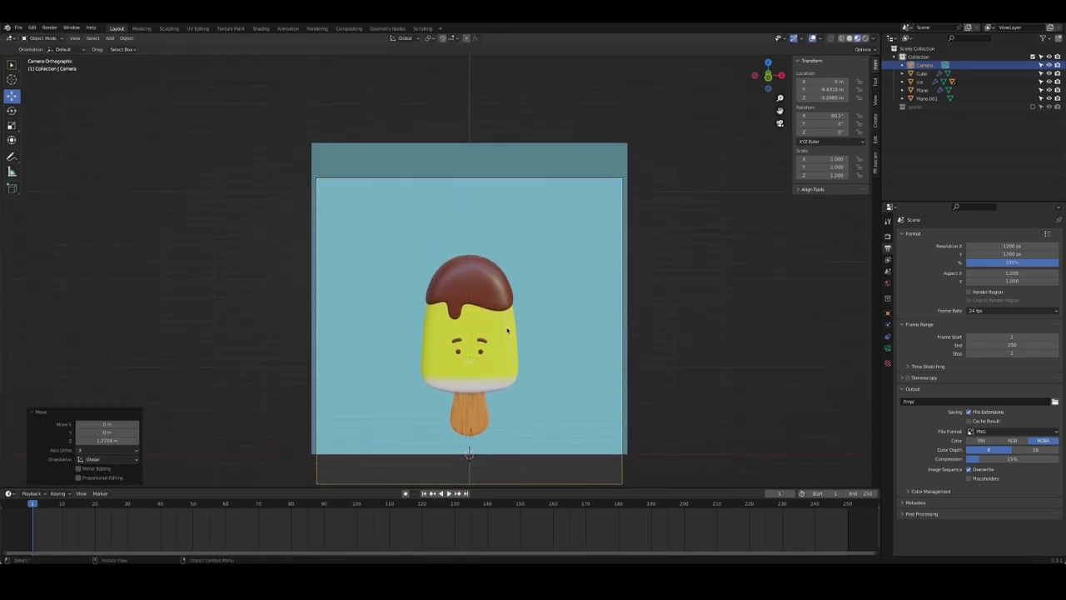
mouse_move(722, 356)
middle_down()
mouse_move(692, 374)
mouse_move(692, 250)
middle_up()
key(KP_0)
scroll(725, 376, down, 3)
Lower the backdrop plane and scale it by 1.25 to fill the camera frame
click(690, 241)
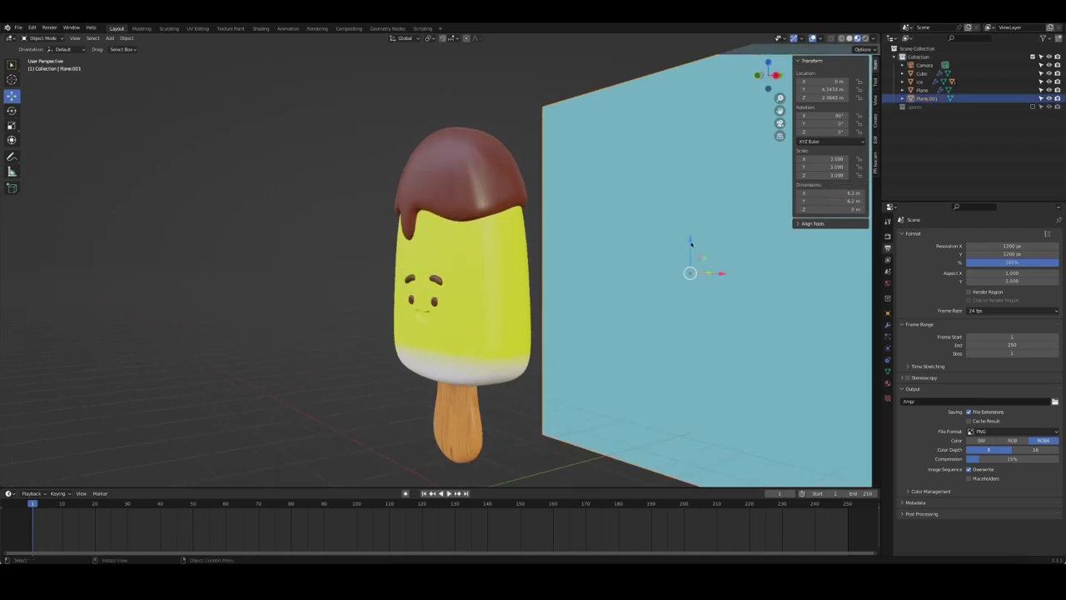
key(KP_0)
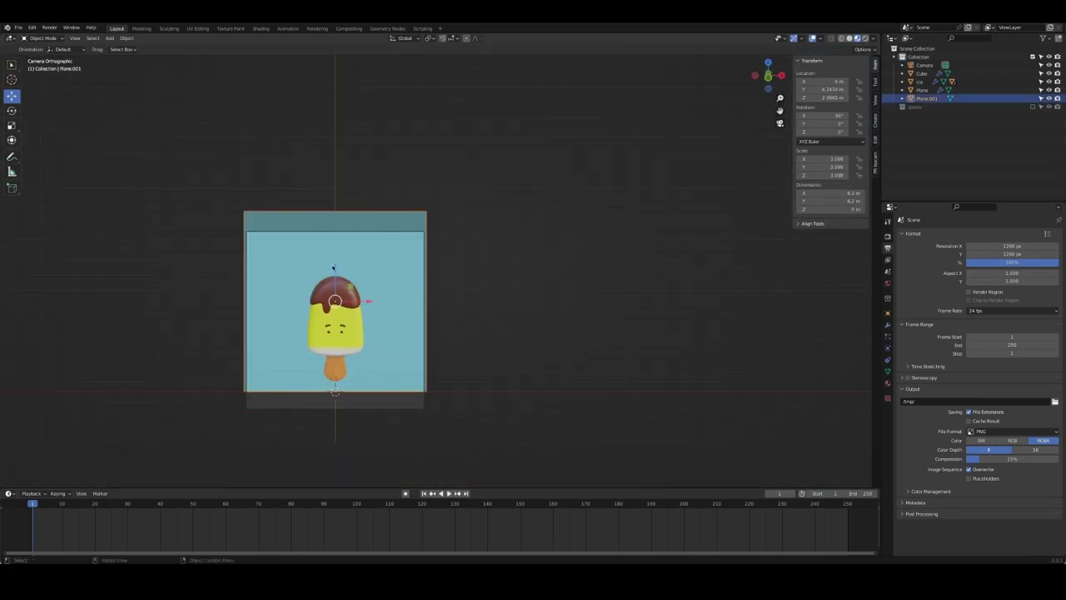
drag(333, 269, 337, 292)
key(s)
click(619, 309)
shift+middle_drag(541, 317, 691, 269)
click(719, 295)
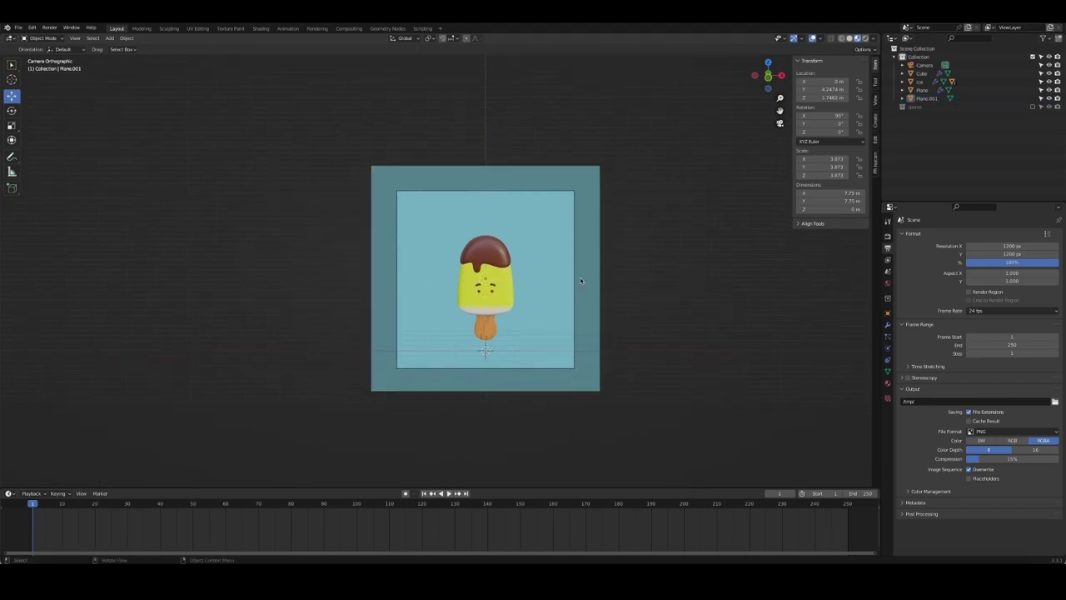
click(927, 98)
Rename the backdrop plane to 'bg'
double_click(927, 98)
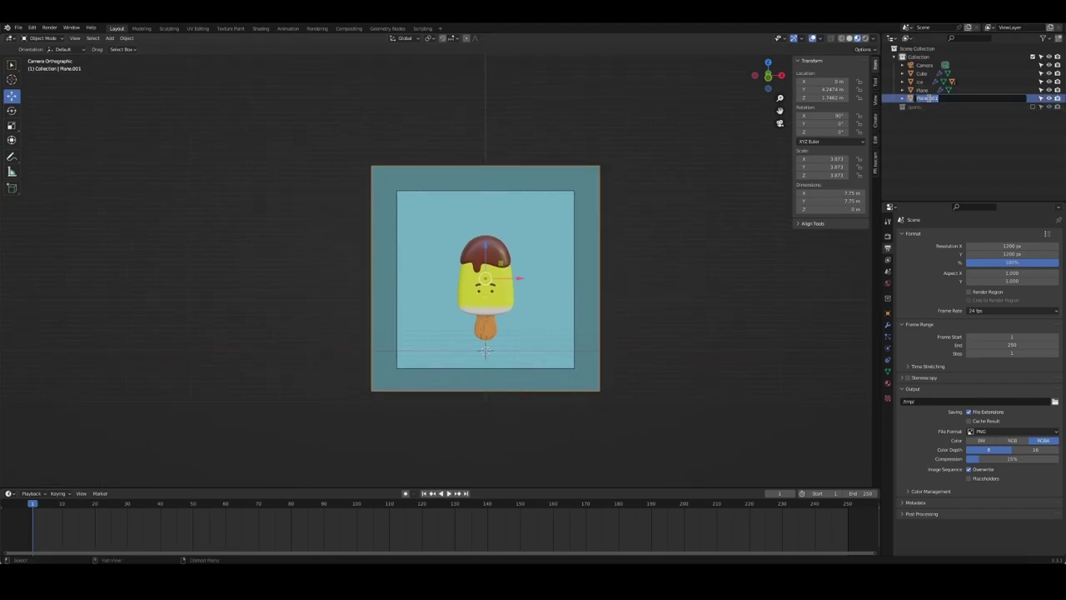
text(bg)
key(Return)
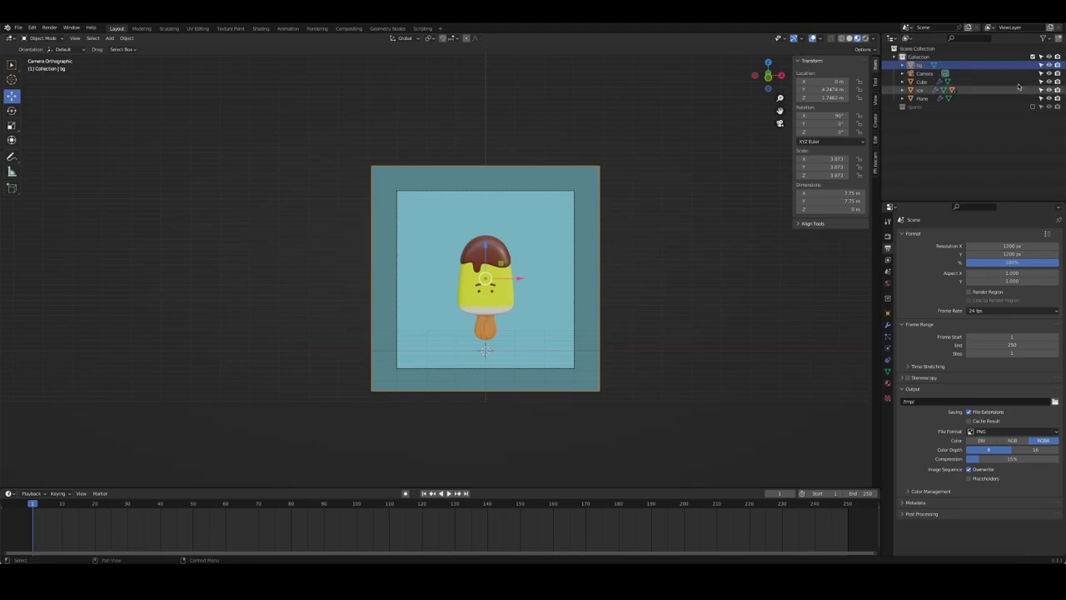
Parent the Cube and Plane face parts to Ice and test-rotate to confirm
key(alt+a)
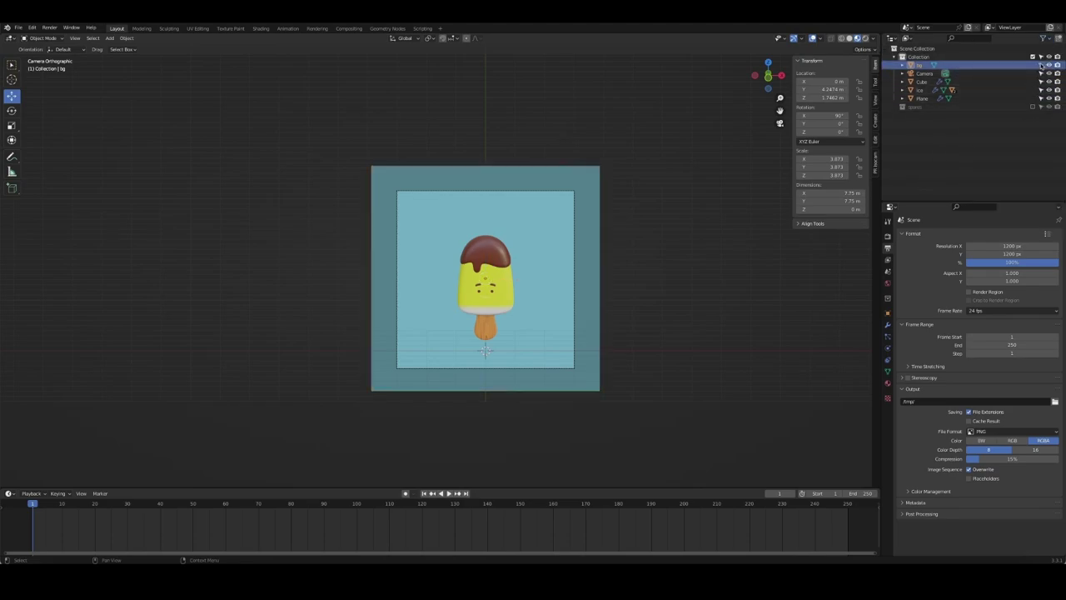
mouse_move(559, 288)
middle_down()
mouse_move(692, 288)
mouse_move(663, 309)
mouse_move(466, 326)
middle_up()
click(466, 327)
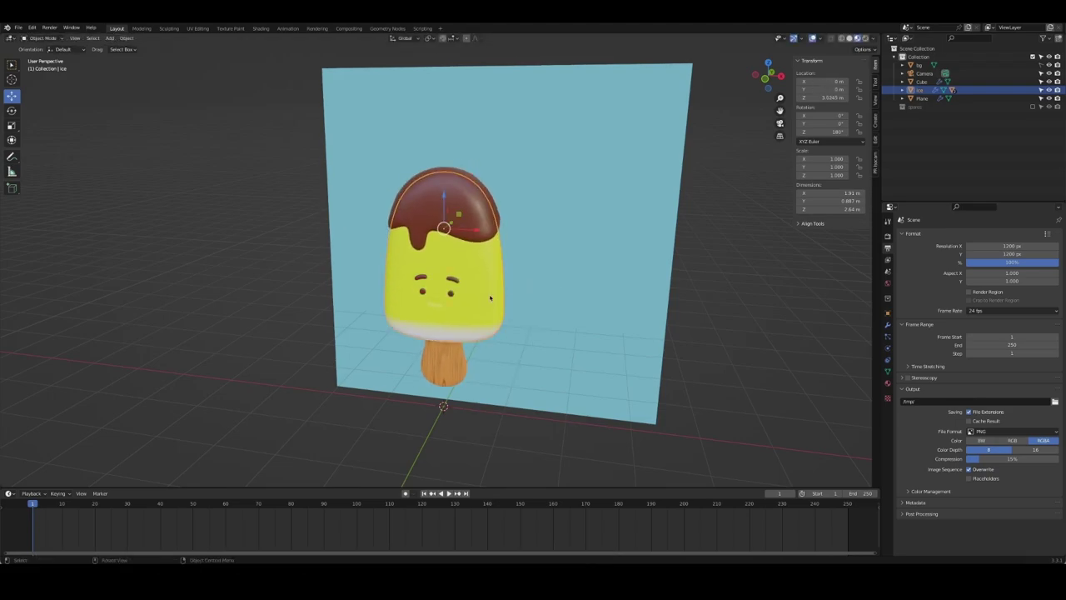
click(423, 283)
click(423, 293)
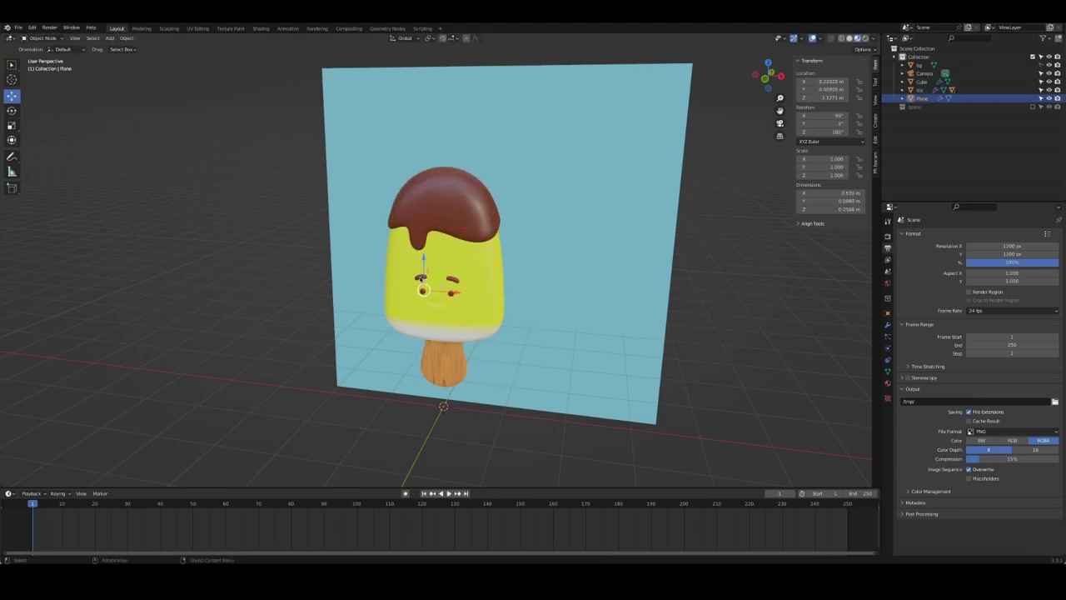
click(422, 293)
click(422, 293)
click(439, 261)
key(ctrl+p)
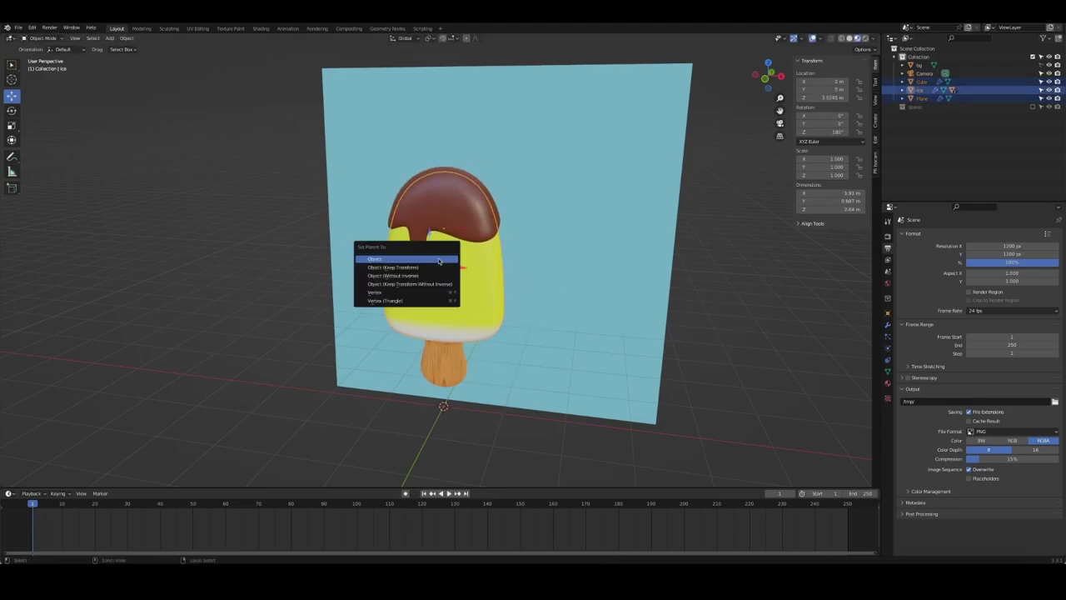
click(439, 262)
key(r)
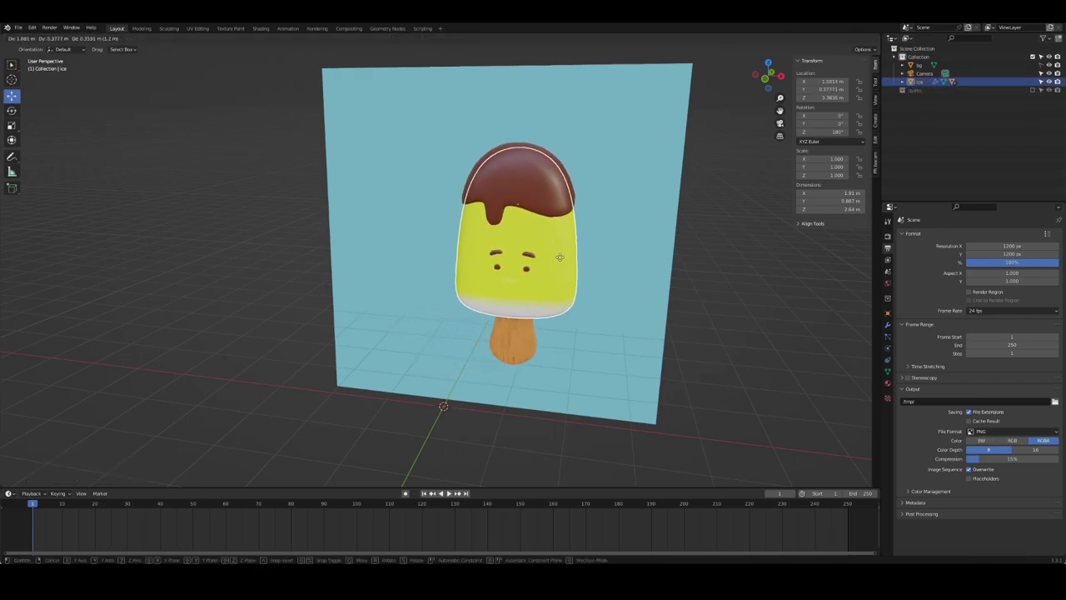
key(Escape)
Draw a render region around the camera frame in camera view
key(alt+a)
key(KP_0)
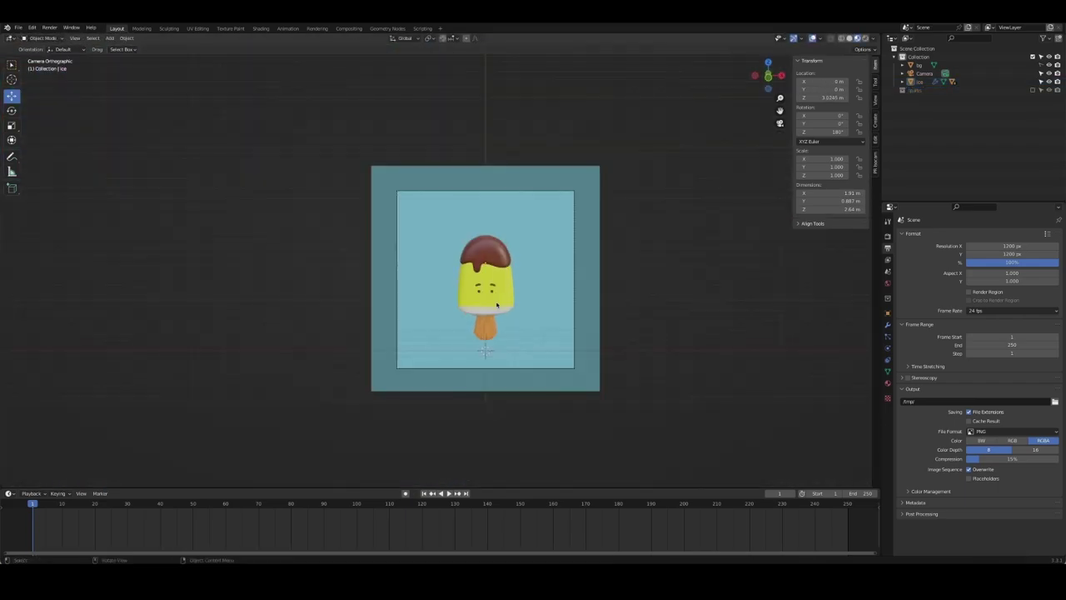
key(ctrl+b)
drag(397, 192, 574, 367)
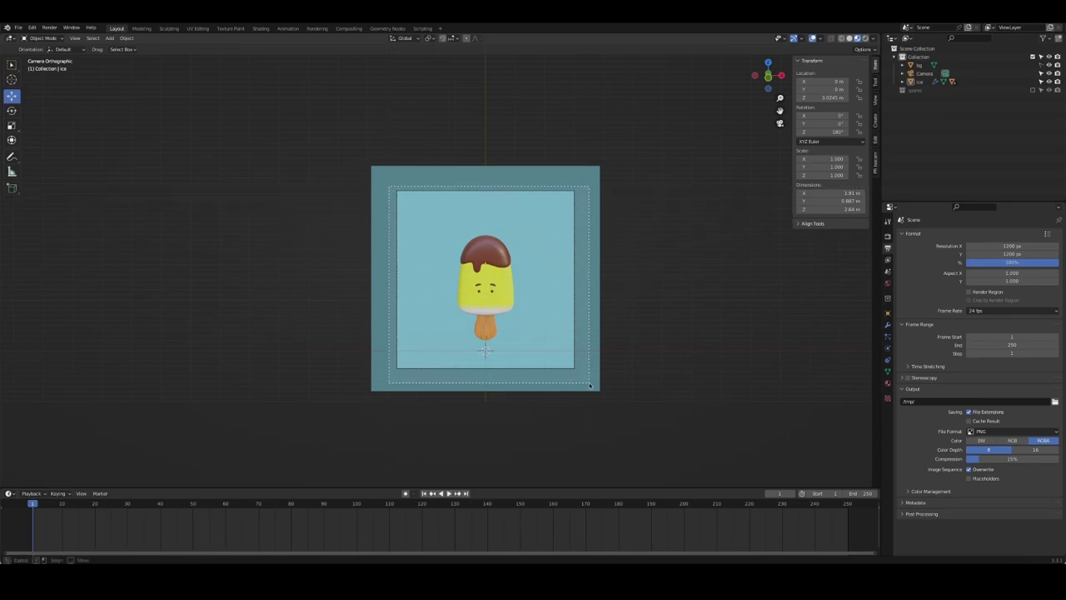
Enable Ambient Occlusion, Bloom and Screen Space Reflections in the render settings
key(ctrl+s)
click(888, 235)
click(1012, 235)
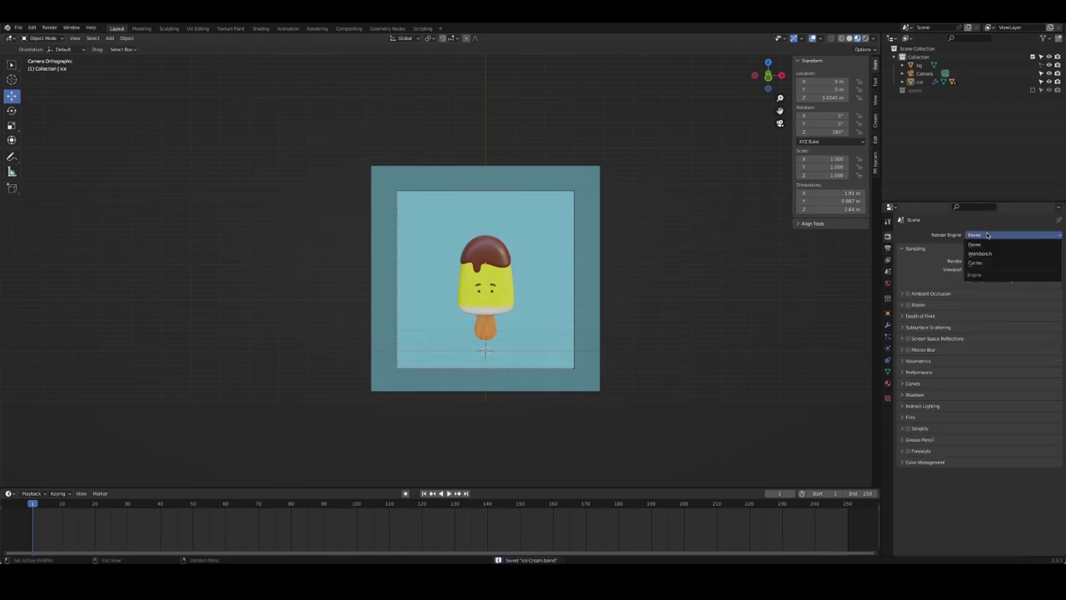
click(1012, 235)
click(908, 293)
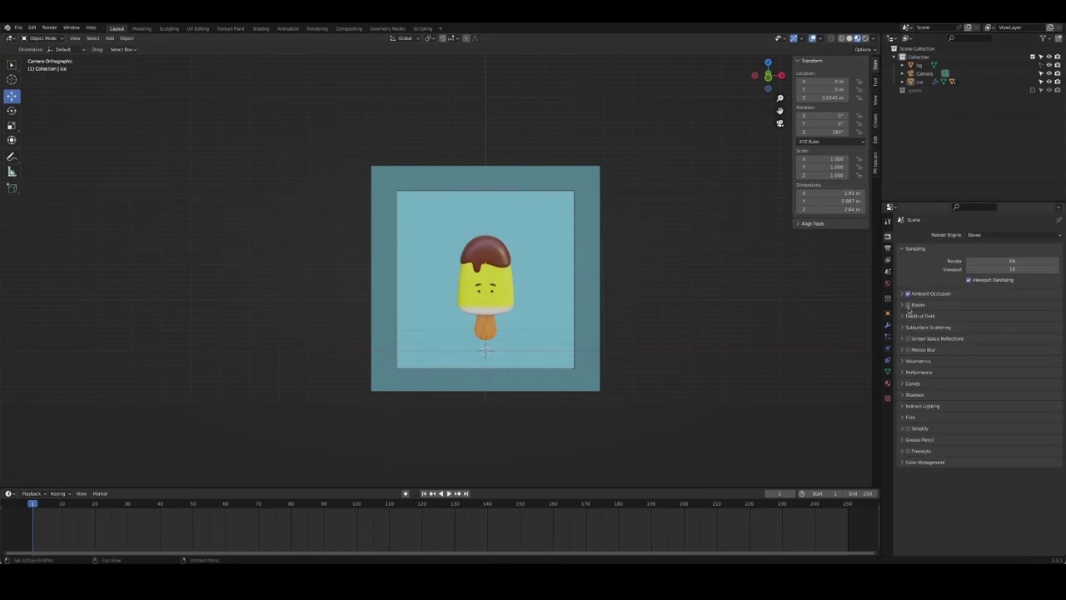
click(907, 338)
click(902, 338)
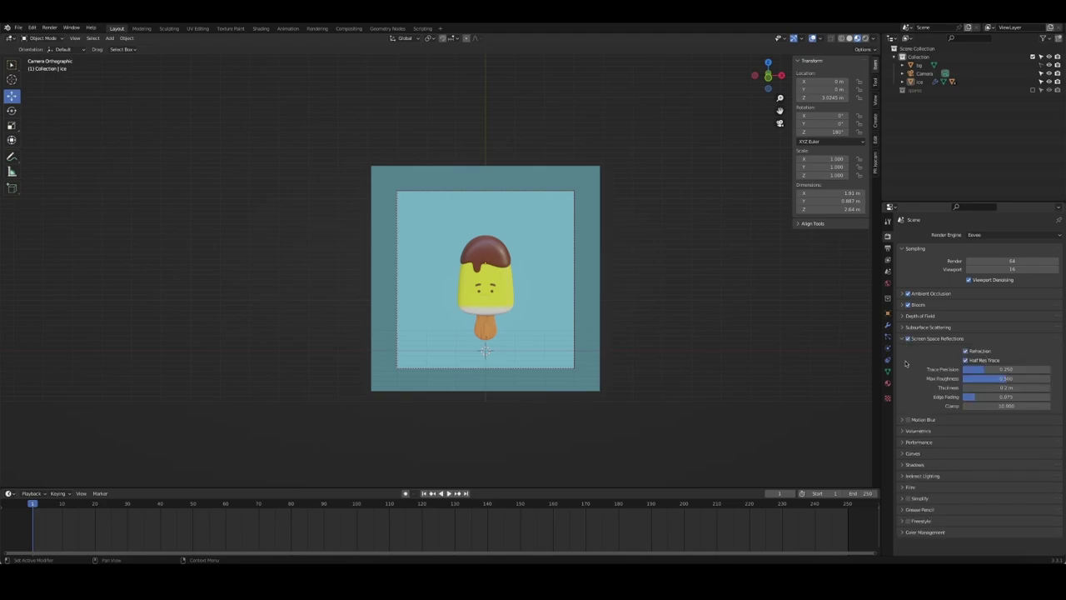
click(903, 339)
click(917, 372)
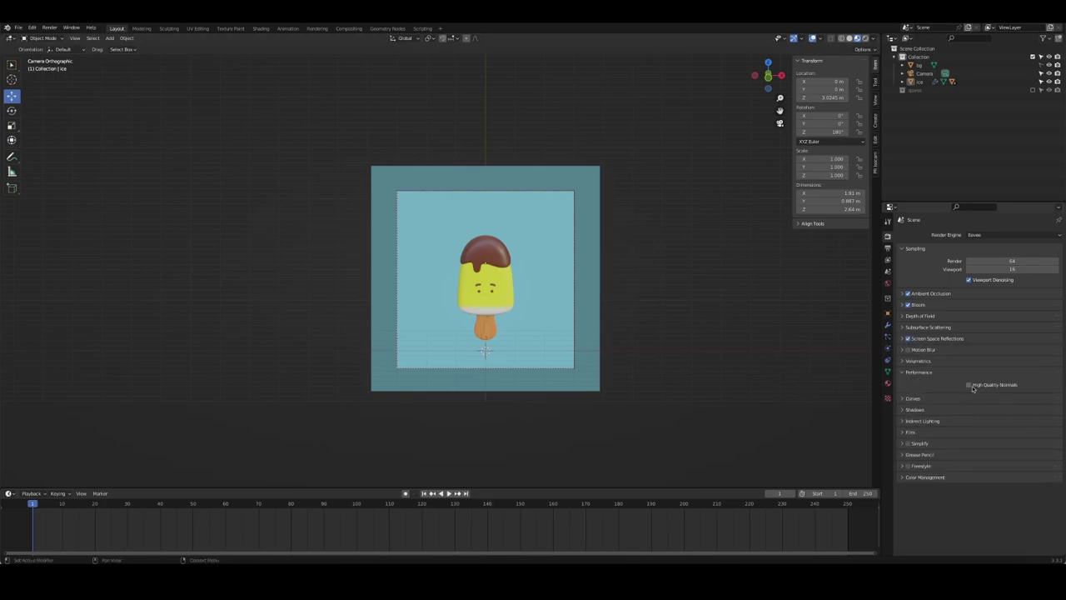
click(902, 373)
Set the colour management look to Medium Contrast and save
click(902, 462)
click(1012, 496)
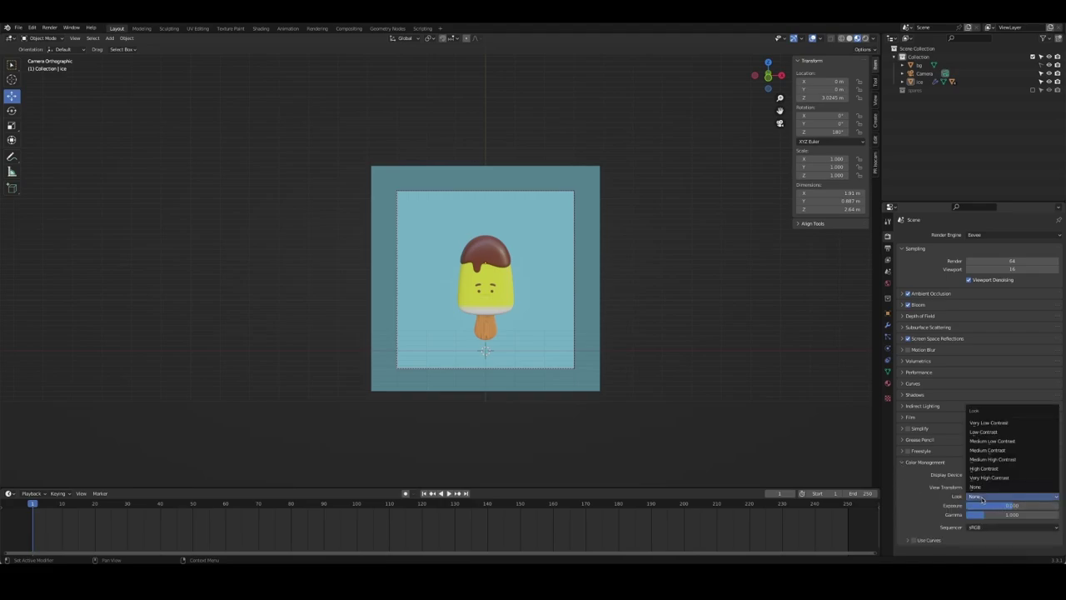
click(1012, 452)
key(ctrl+s)
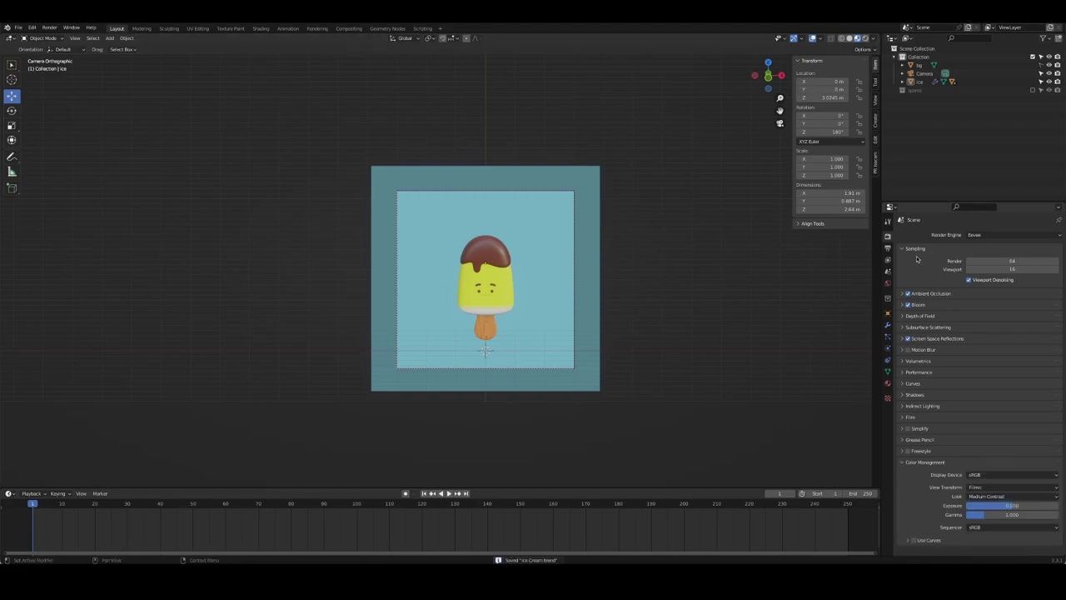
Make the world colour blue (004CBD) and save
click(887, 284)
click(1015, 293)
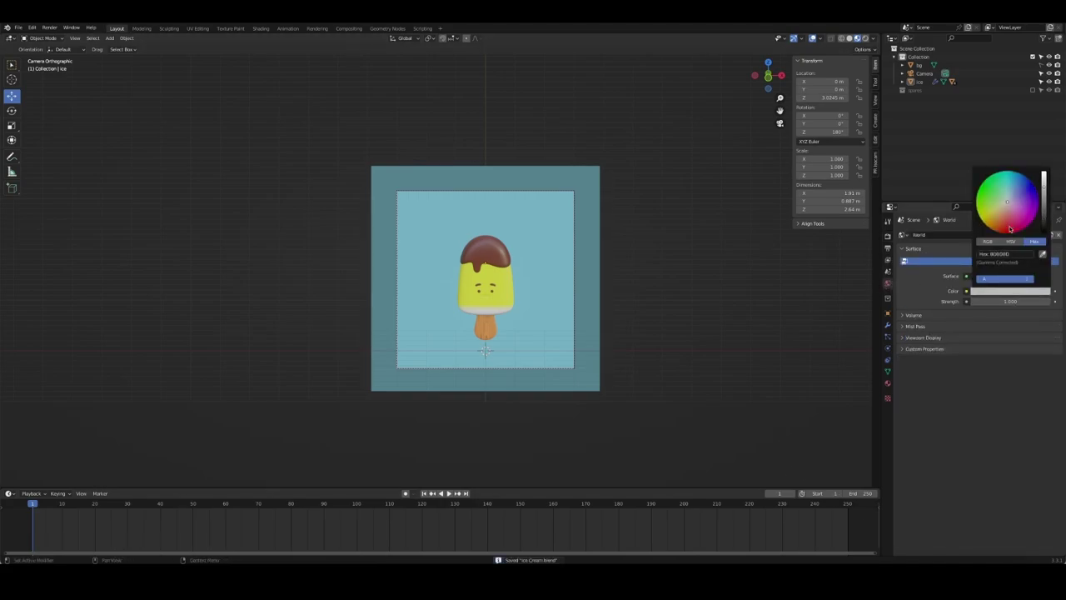
drag(1009, 203, 1025, 176)
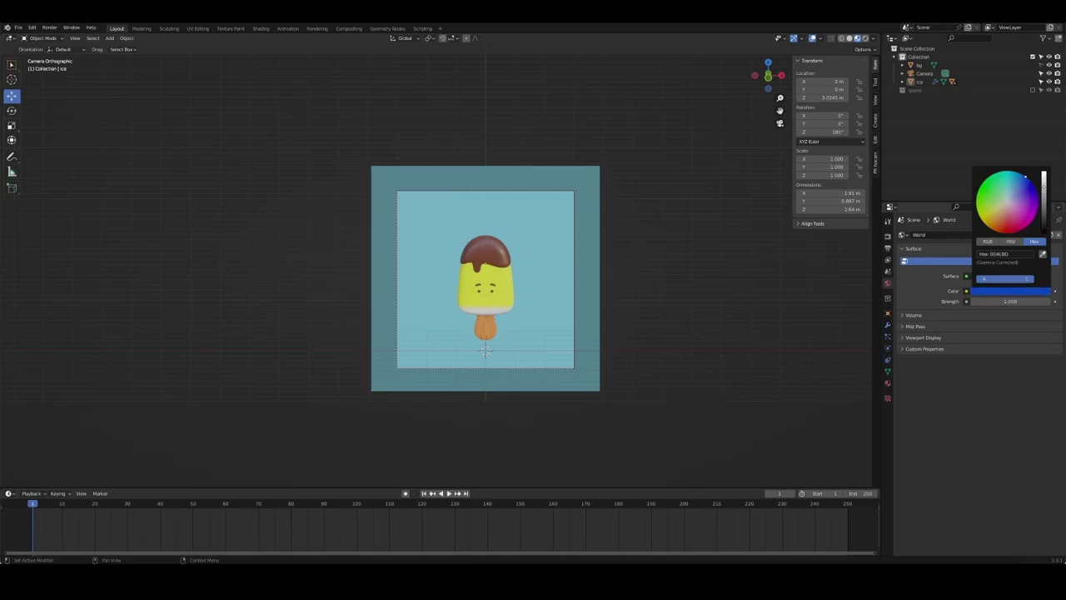
key(ctrl+s)
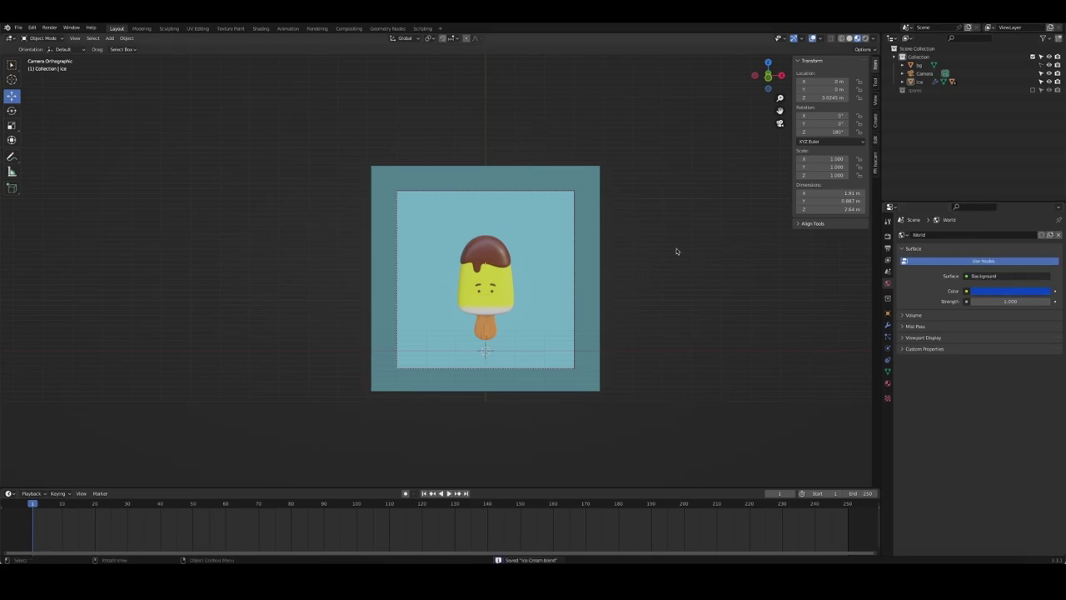
Preview the scene rendered, try and clear a render region, then return to normal shading
key(z)
click(670, 227)
key(ctrl+b)
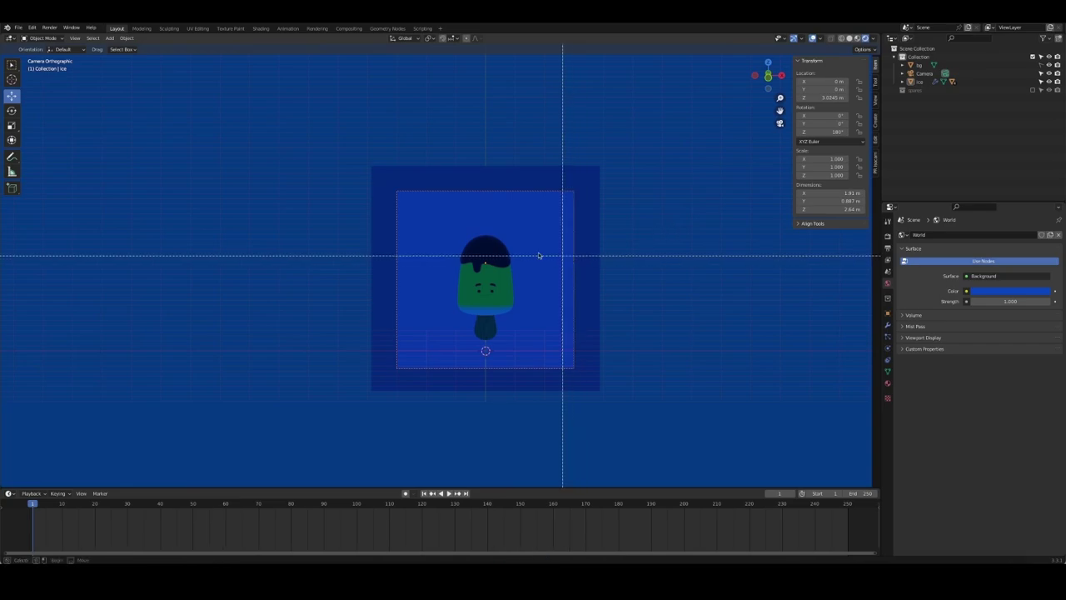
drag(385, 182, 528, 345)
key(ctrl+alt+b)
key(z)
click(647, 293)
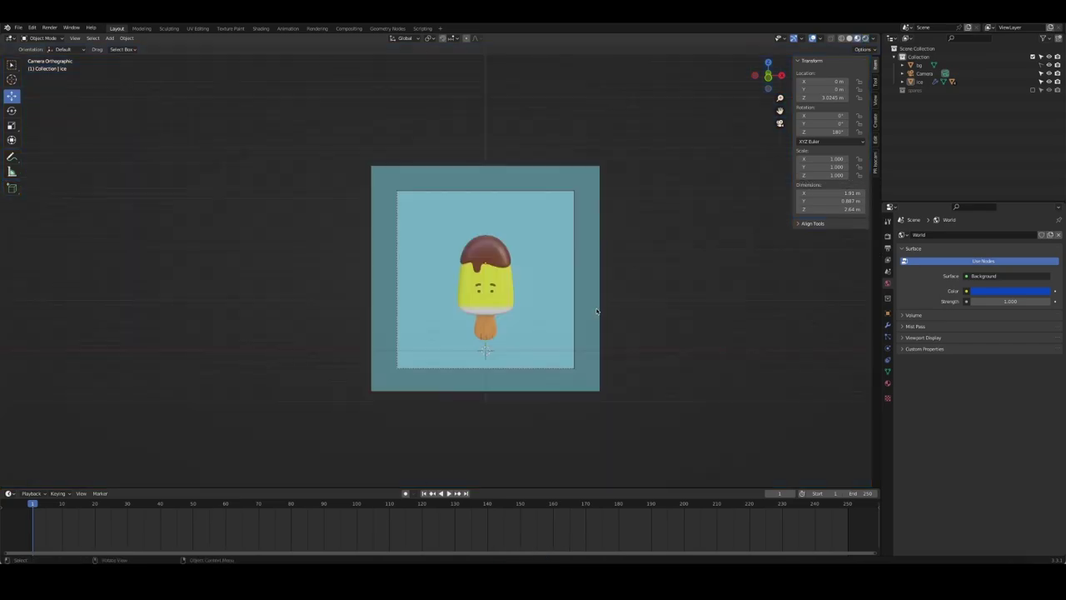
key(ctrl+s)
click(888, 237)
Switch the render engine to Cycles using GPU Compute
click(1013, 235)
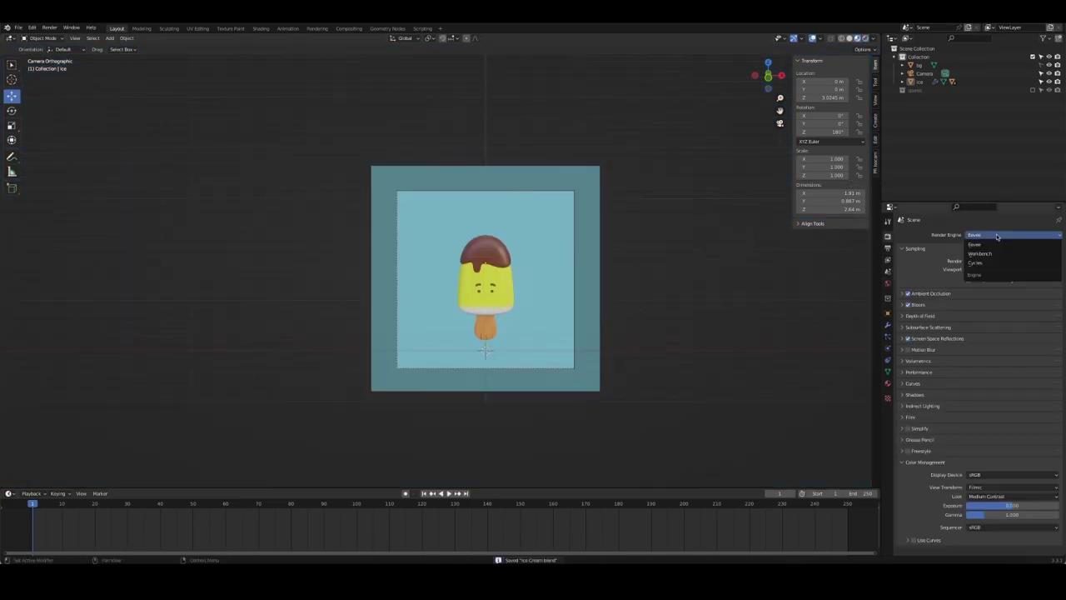
click(1000, 266)
click(1012, 255)
click(1002, 276)
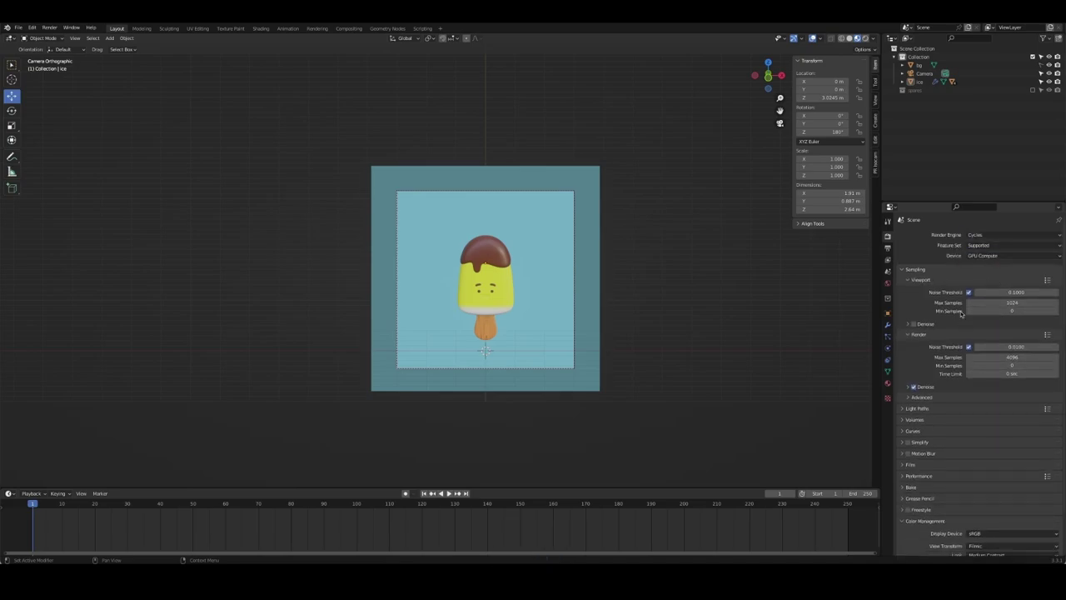
Set 64 viewport and 128 render max samples and enable viewport denoising
click(1012, 303)
text(64)
key(Return)
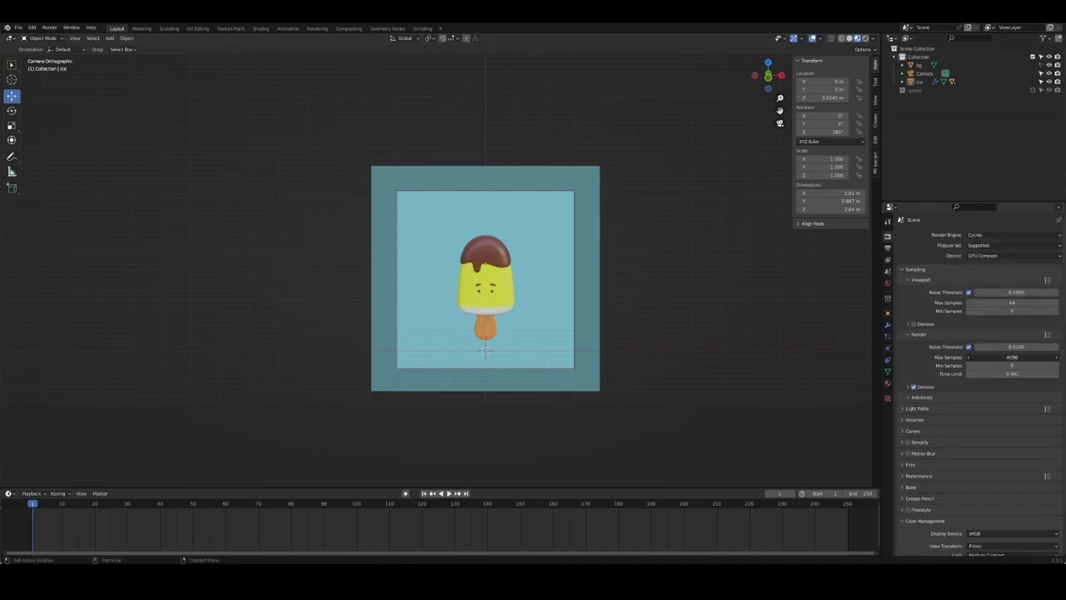
text(8)
key(Return)
click(914, 323)
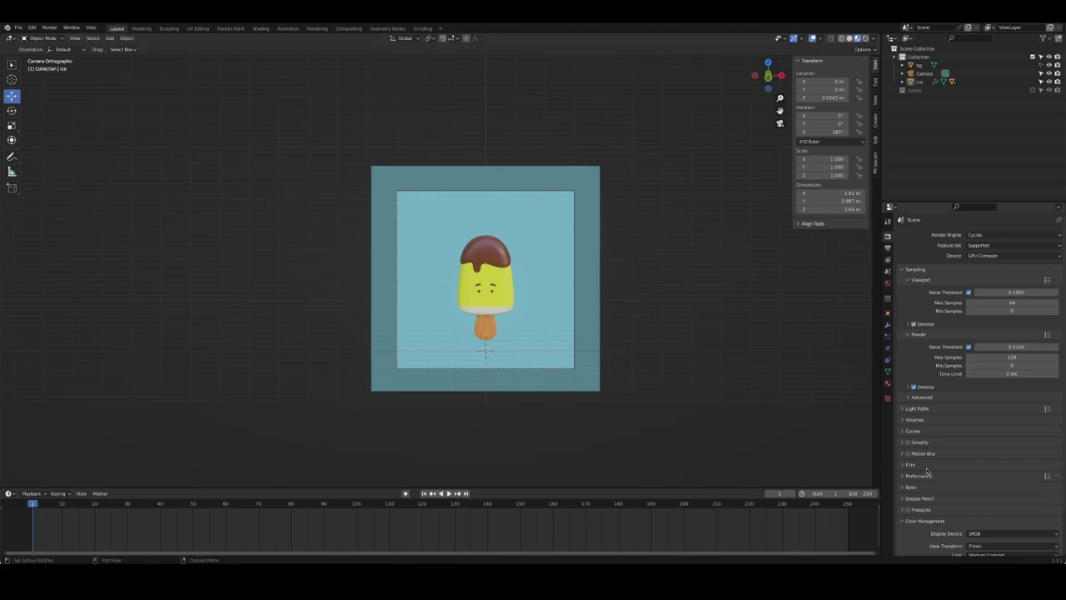
Set the colour management look to Medium High Contrast and save the file
click(907, 476)
scroll(916, 475, down, 5)
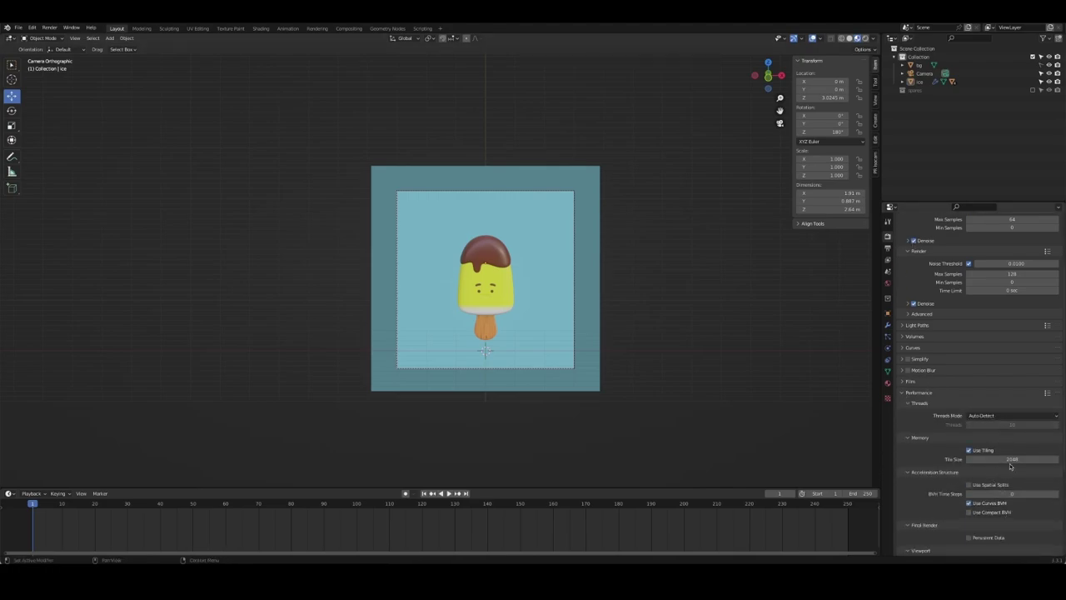
scroll(1010, 460, down, 4)
scroll(1008, 475, down, 4)
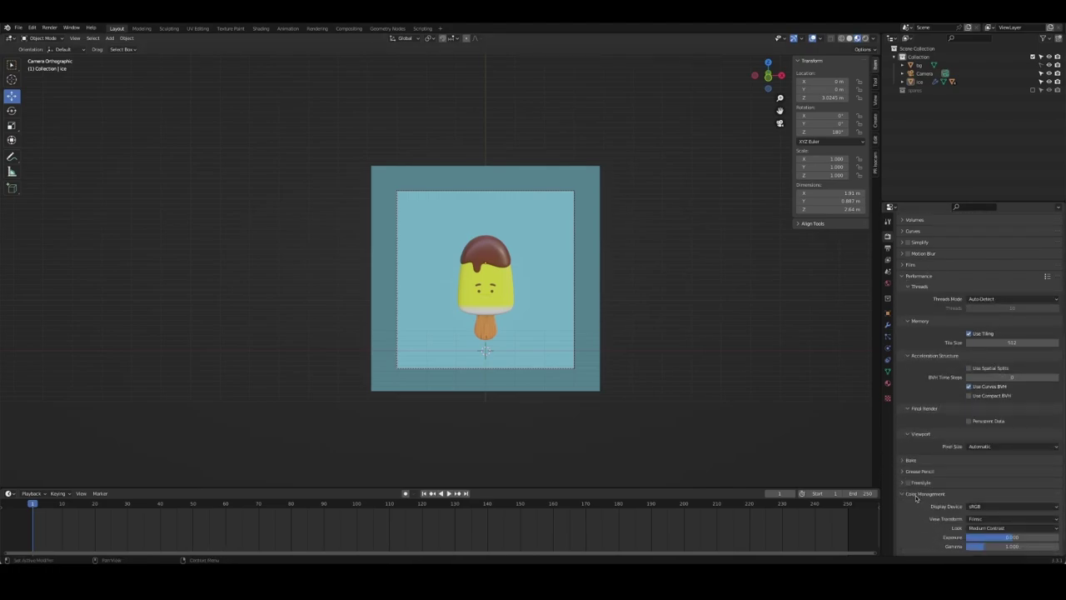
click(999, 507)
click(989, 478)
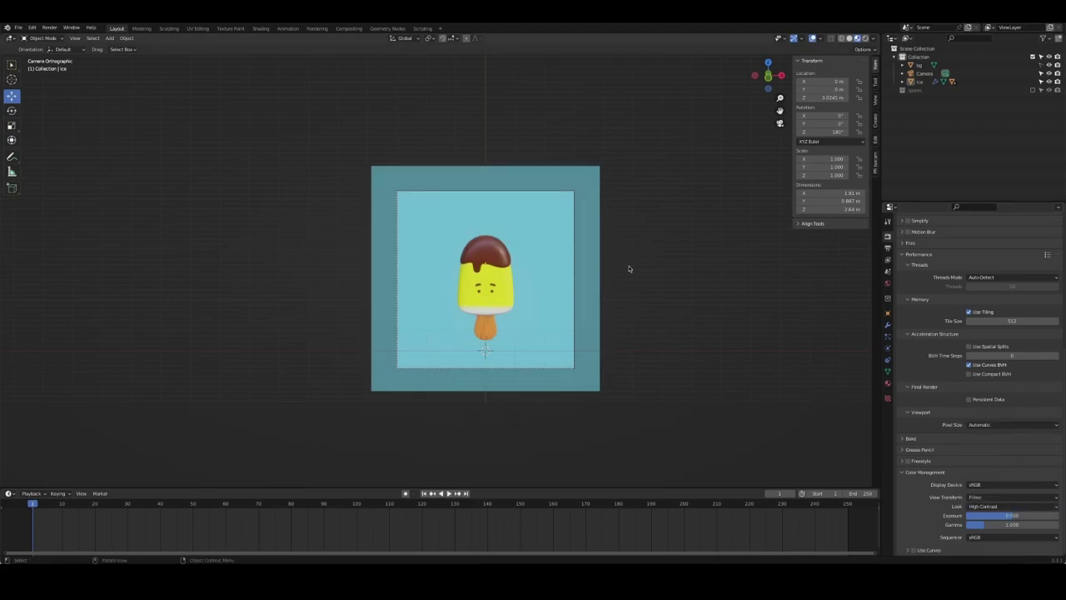
click(1002, 506)
click(1000, 471)
key(ctrl+s)
Return to the camera view and switch the viewport to Rendered shading
middle_drag(659, 284, 667, 288)
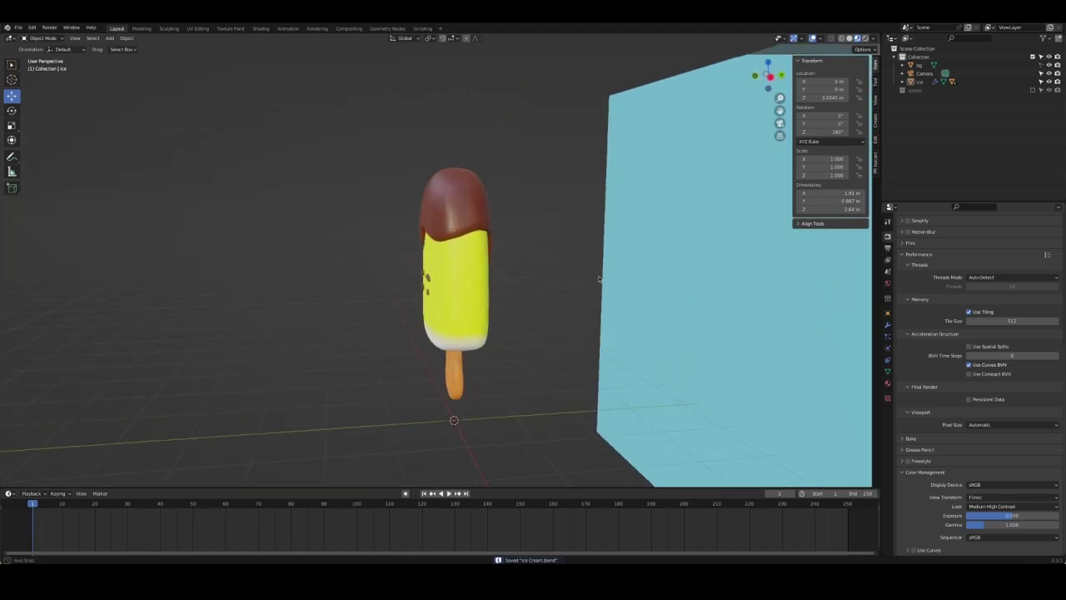
mouse_move(449, 300)
middle_down()
mouse_move(500, 302)
mouse_move(430, 300)
middle_up()
key(KP_0)
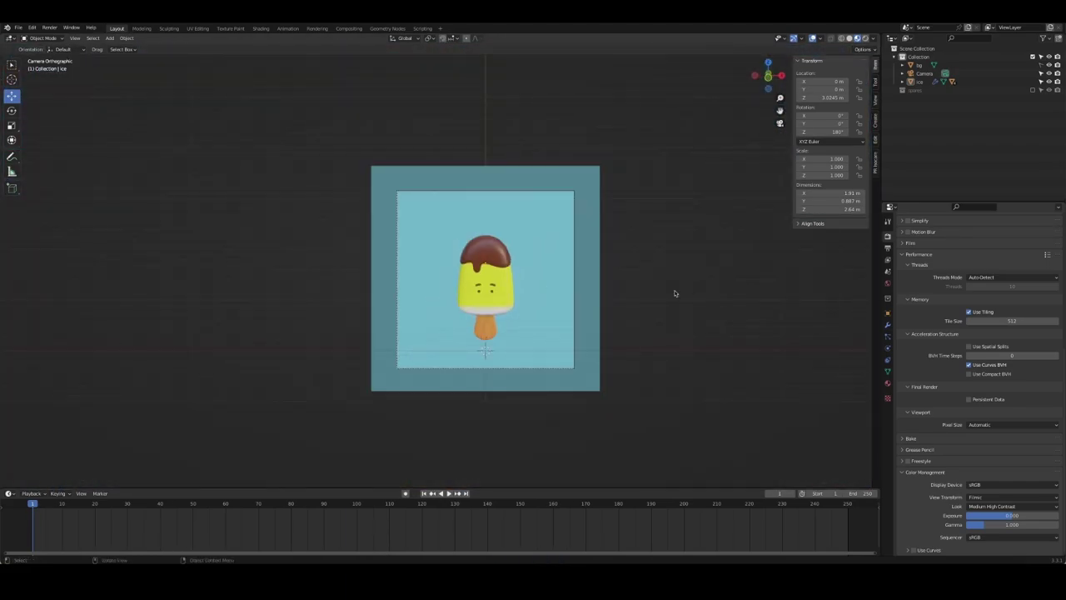
key(z)
click(675, 243)
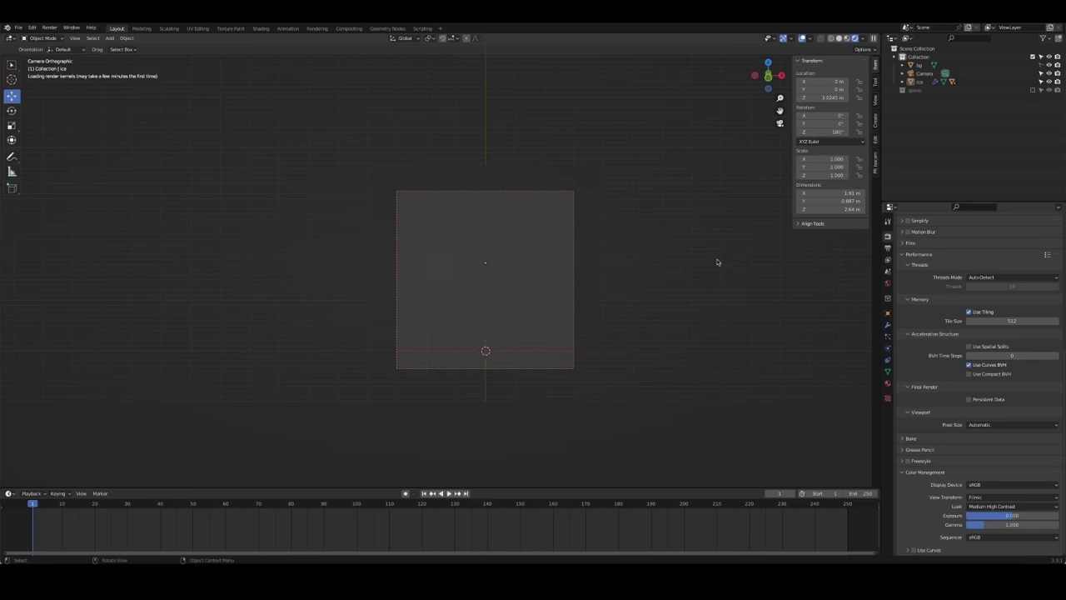
Check the render device and output settings while the Cycles camera preview finishes loading
scroll(953, 334, up, 10)
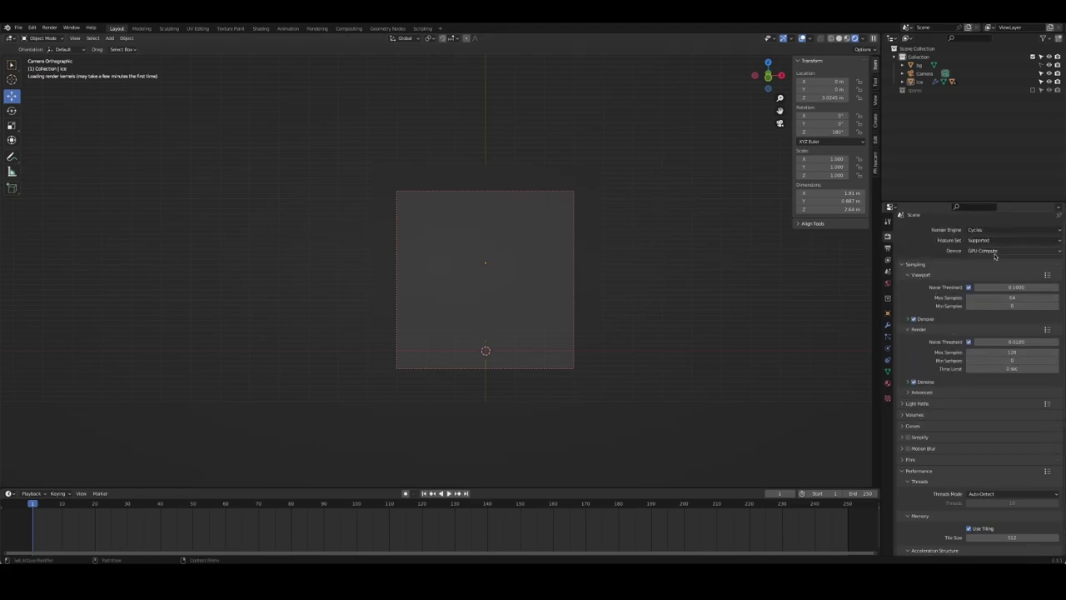
click(991, 251)
click(888, 249)
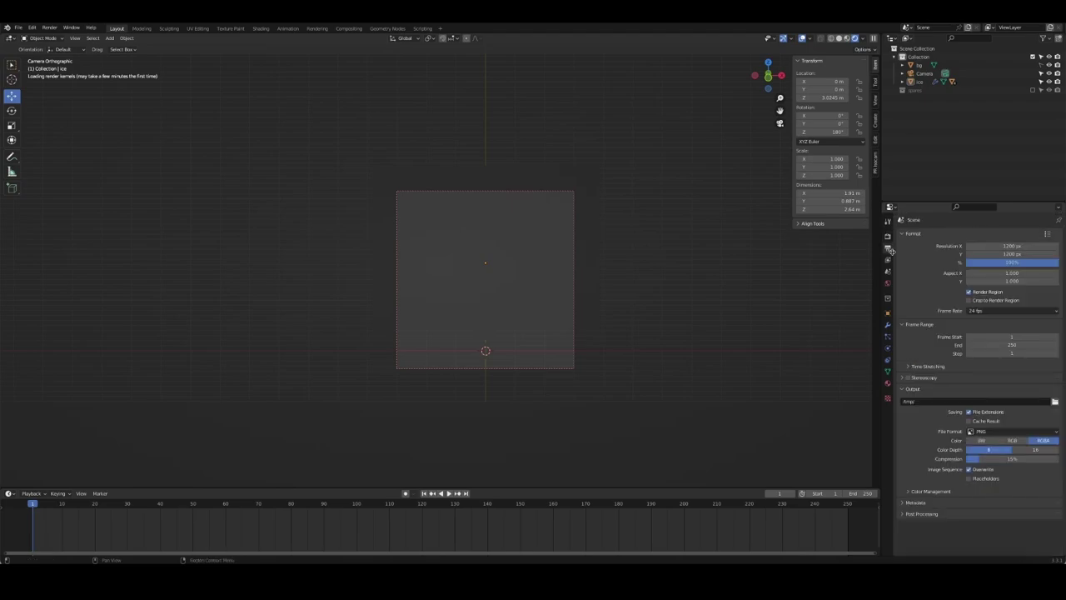
key(z)
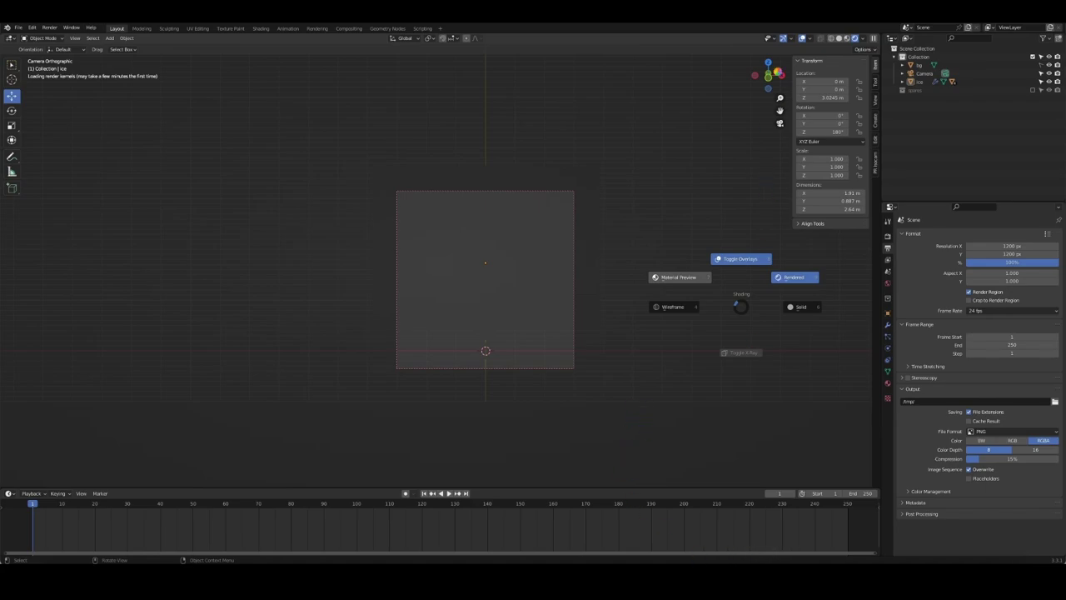
click(833, 12)
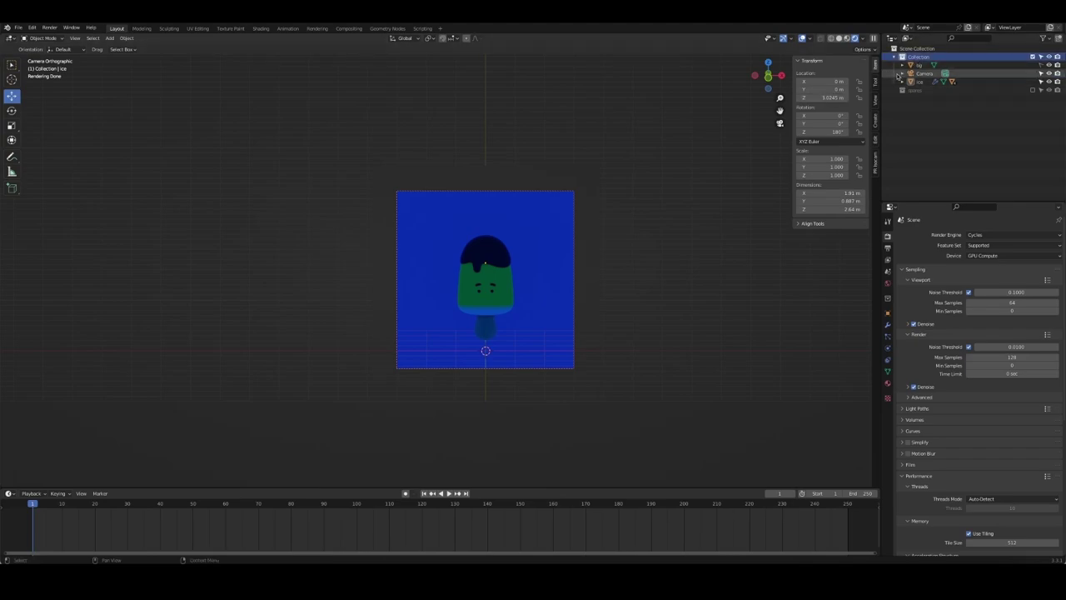
click(498, 258)
key(alt+a)
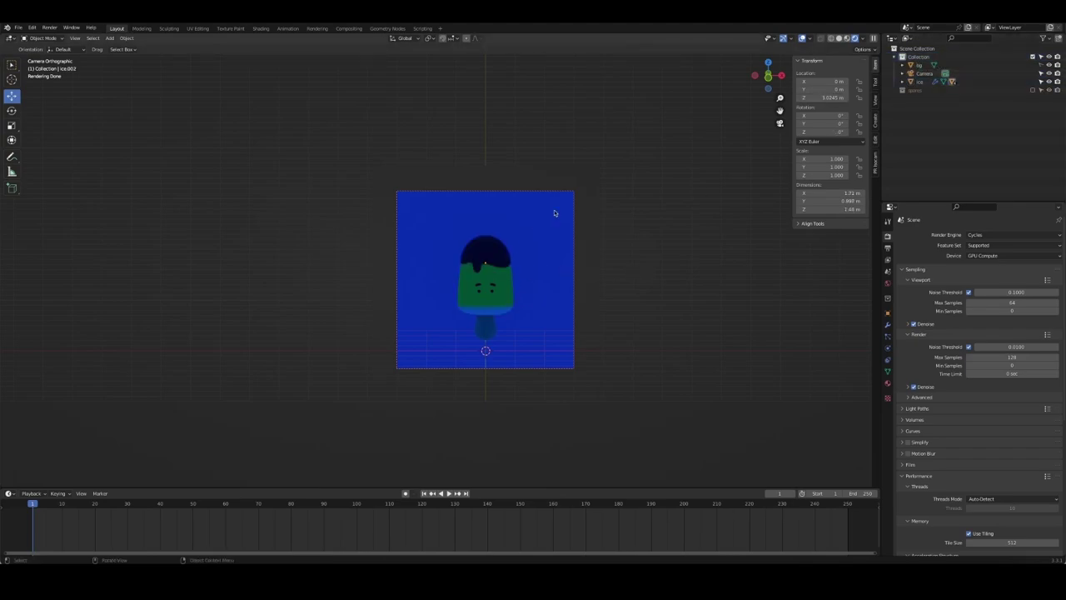
key(shift+a)
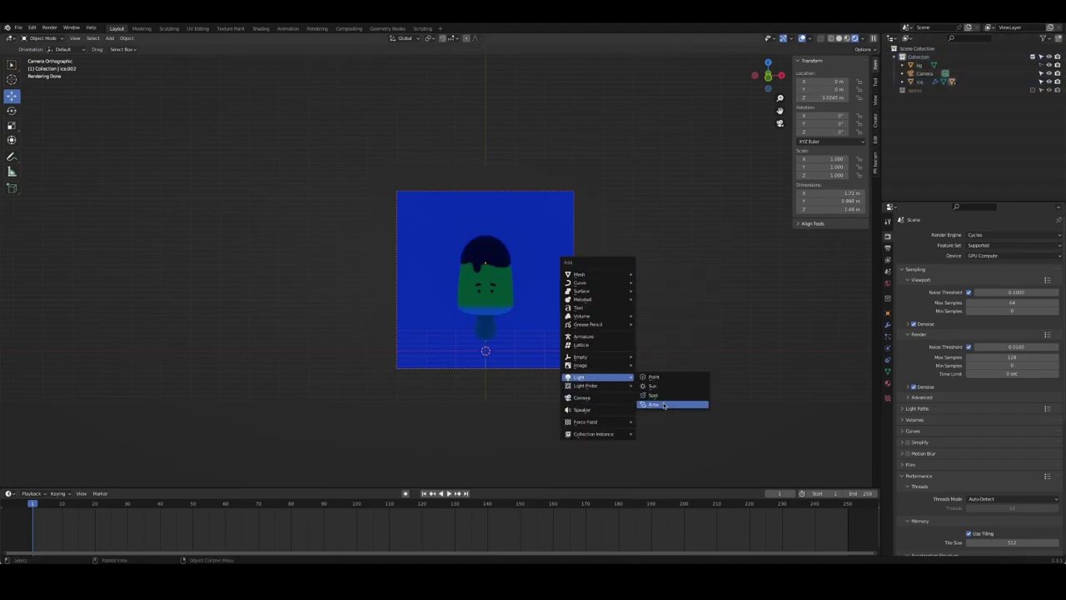
Add an area light high above the popsicle as a 5 m Disk at 1500 W
click(655, 404)
key(g)
key(z)
click(486, 127)
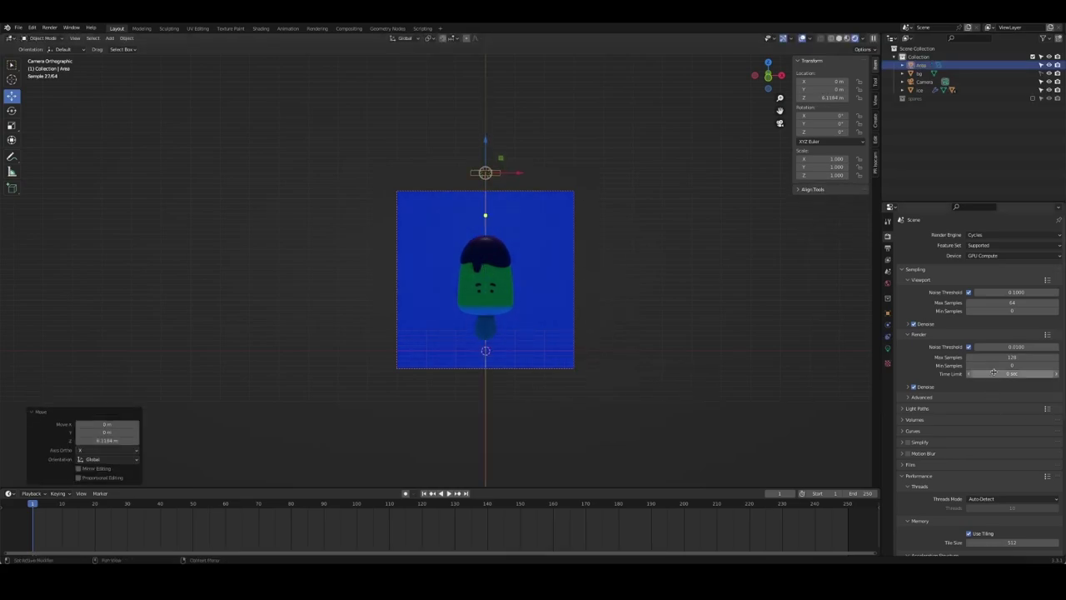
click(888, 348)
key(Return)
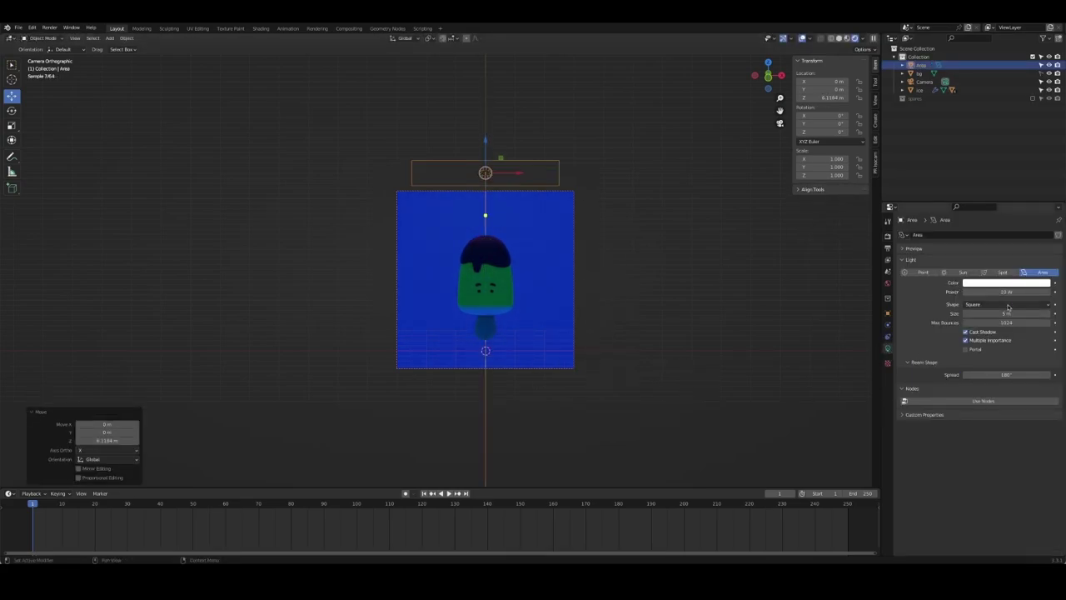
click(1004, 304)
click(988, 335)
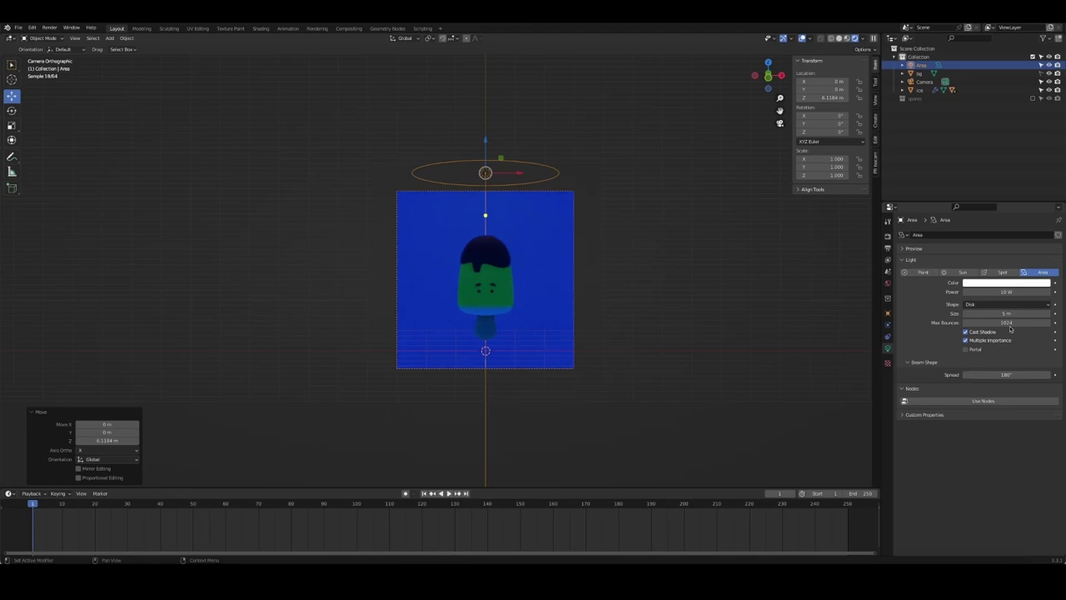
click(1016, 292)
key(Return)
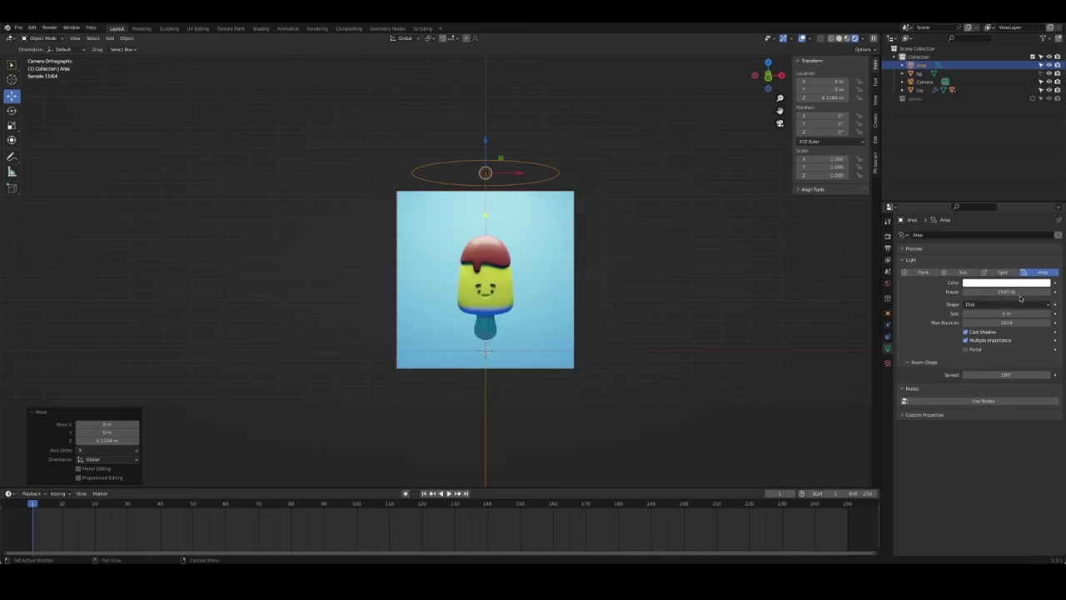
Lower the area light to 1000 W, tint it warm yellow, and save Ice Cream.blend
click(1032, 290)
key(Return)
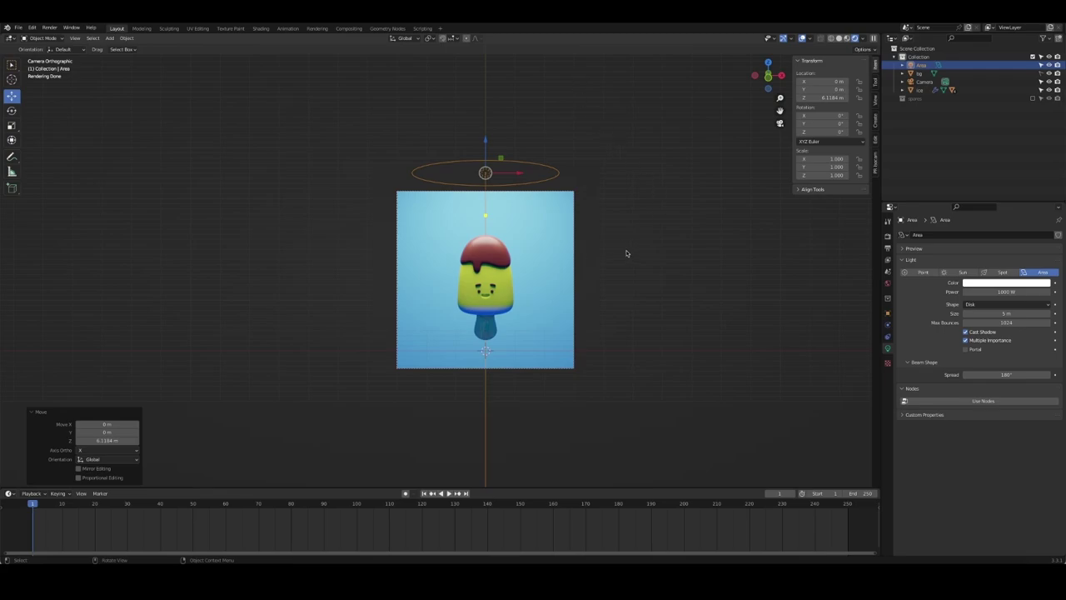
click(1016, 283)
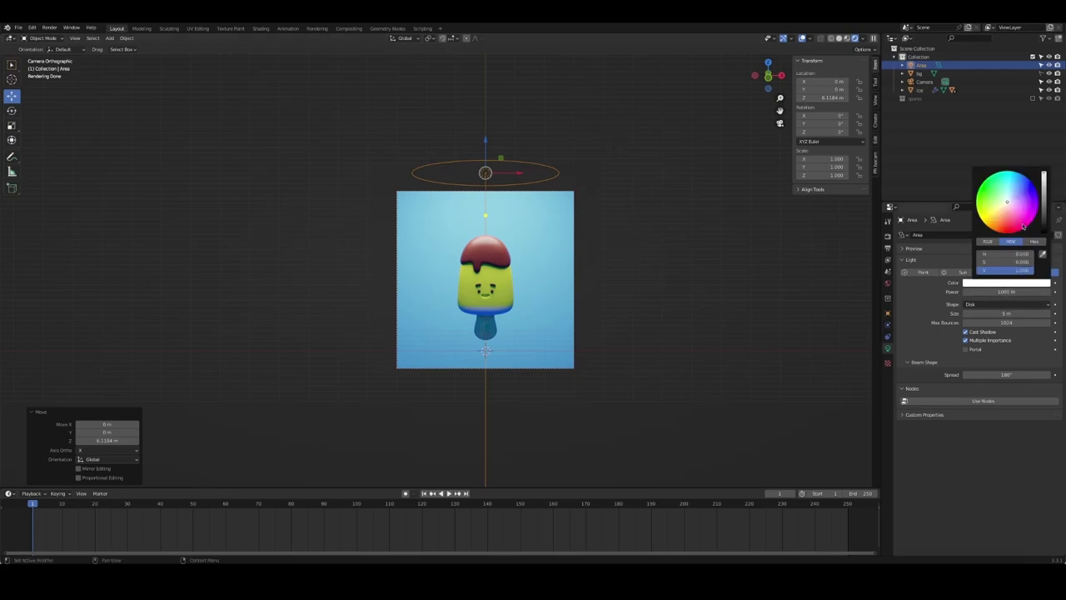
click(1003, 207)
drag(1000, 206, 993, 216)
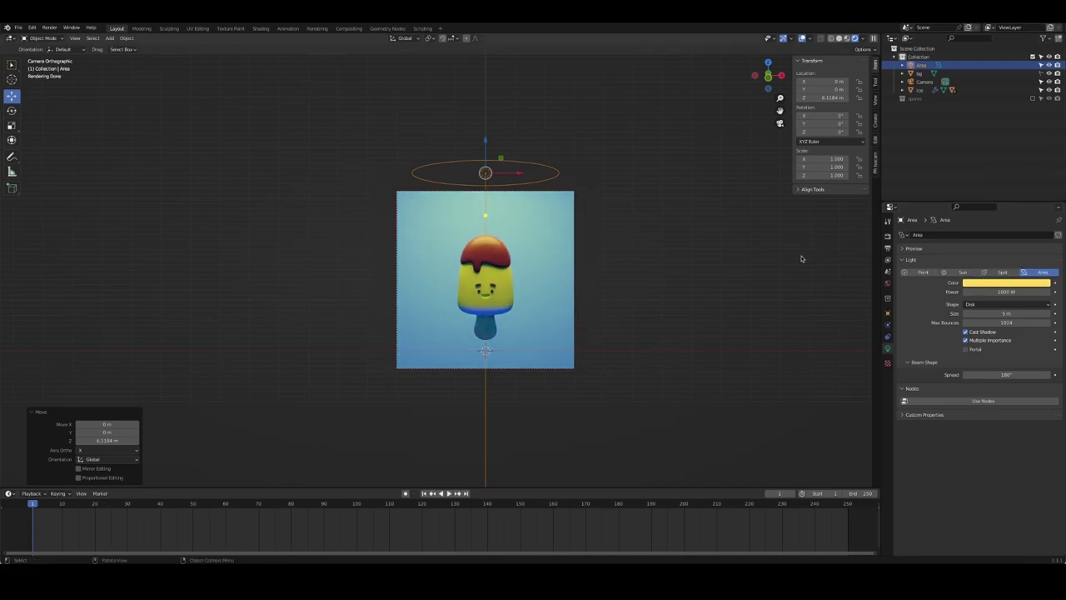
click(779, 285)
key(ctrl+s)
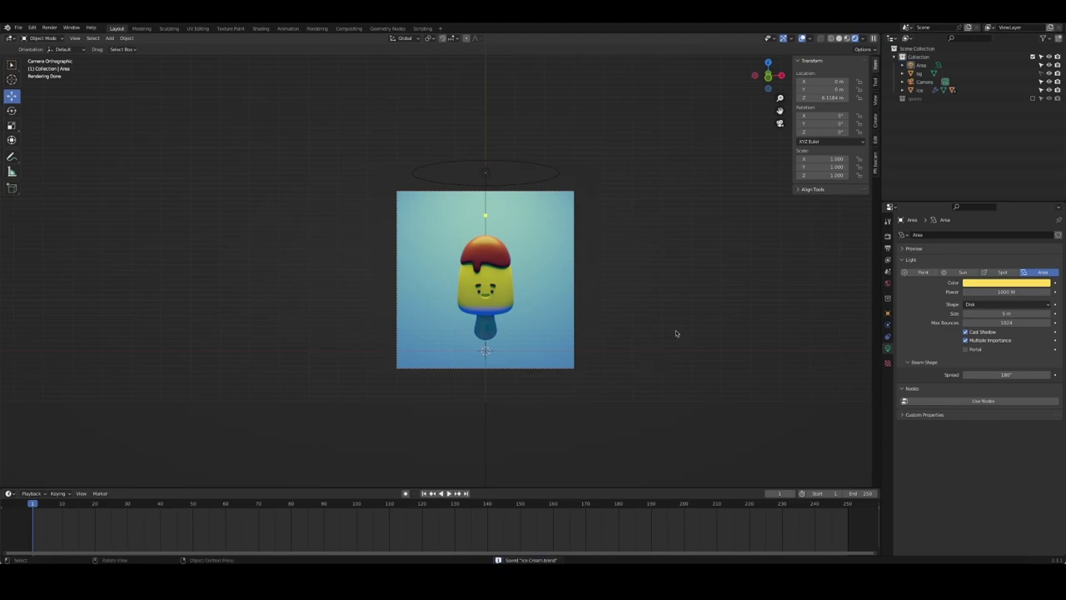
Raise the top area light higher, set its power to 1600 W, and save the file
click(542, 177)
drag(482, 147, 481, 122)
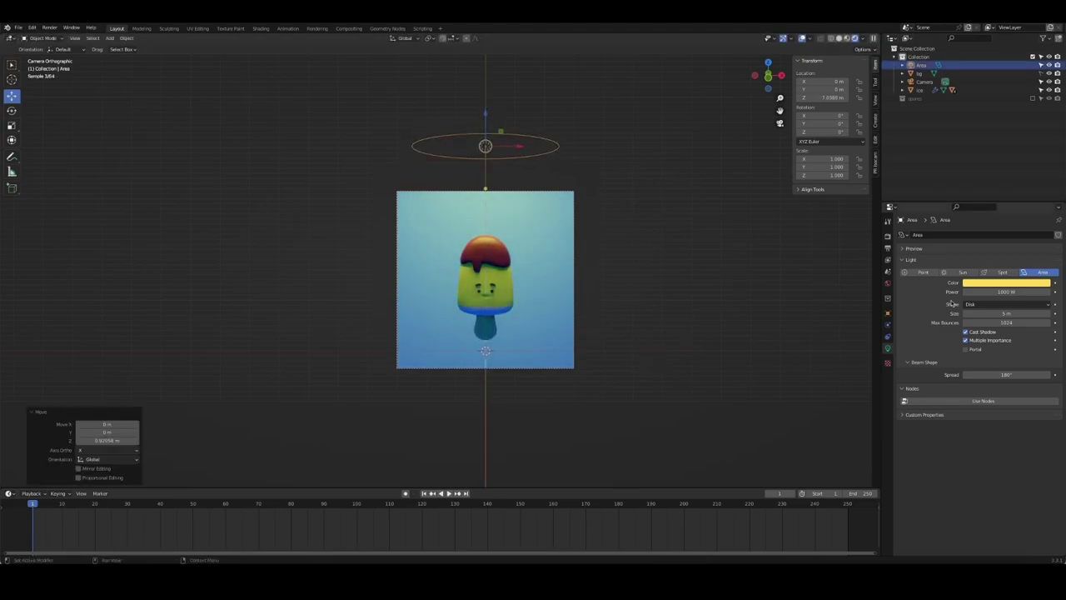
double_click(1006, 291)
text(1600)
key(Return)
click(517, 165)
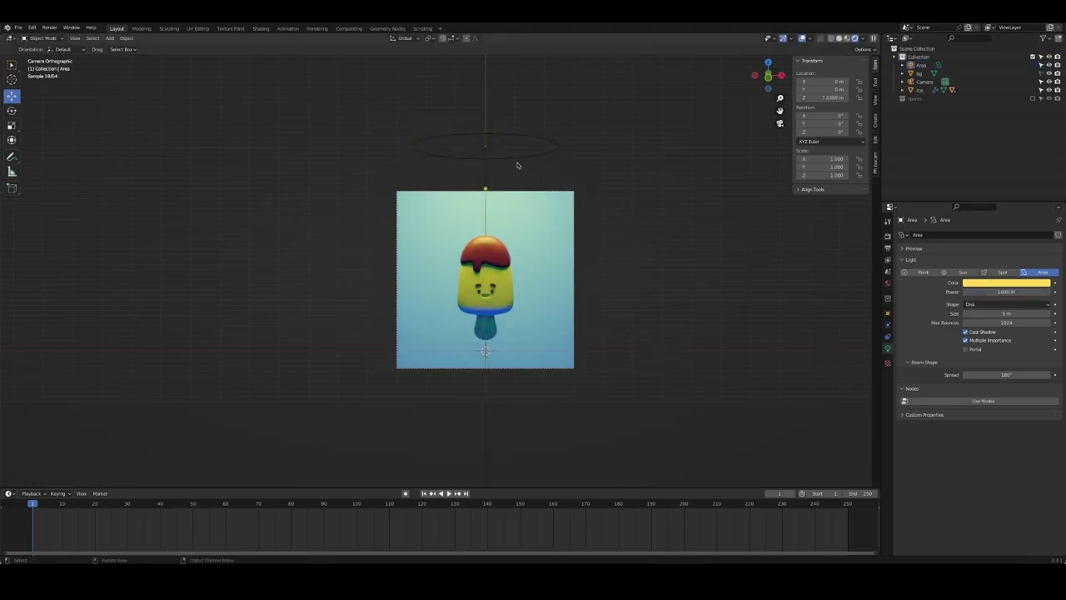
click(513, 155)
key(ctrl+s)
Frame the area light in view and set the pivot point to the 3D cursor
mouse_move(653, 283)
middle_down()
mouse_move(675, 300)
mouse_move(688, 288)
mouse_move(588, 283)
mouse_move(554, 298)
mouse_move(577, 291)
middle_up()
key(z)
key(Escape)
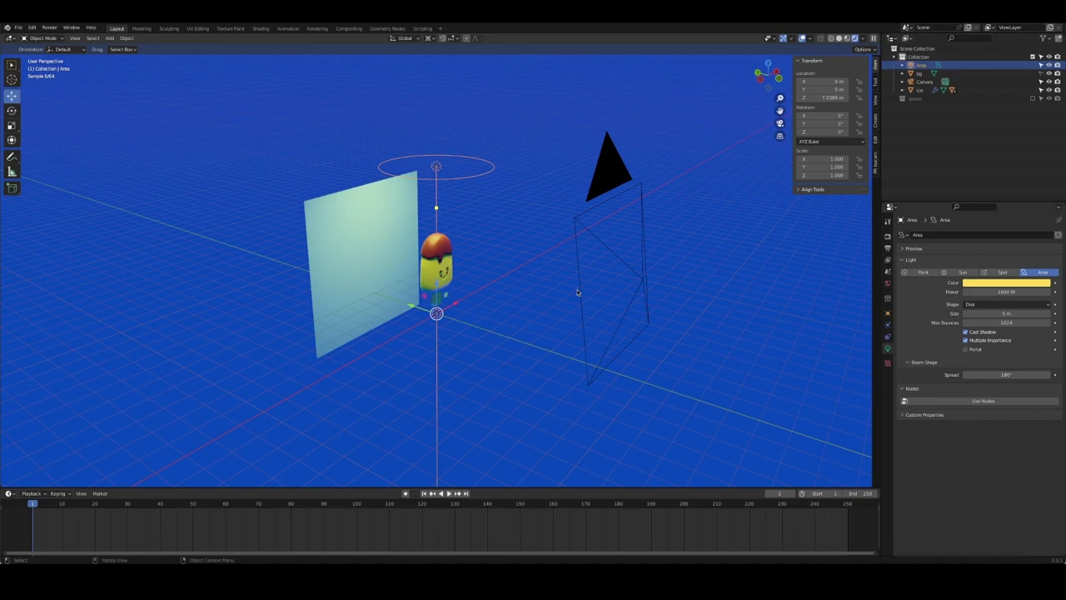
key(KP_Decimal)
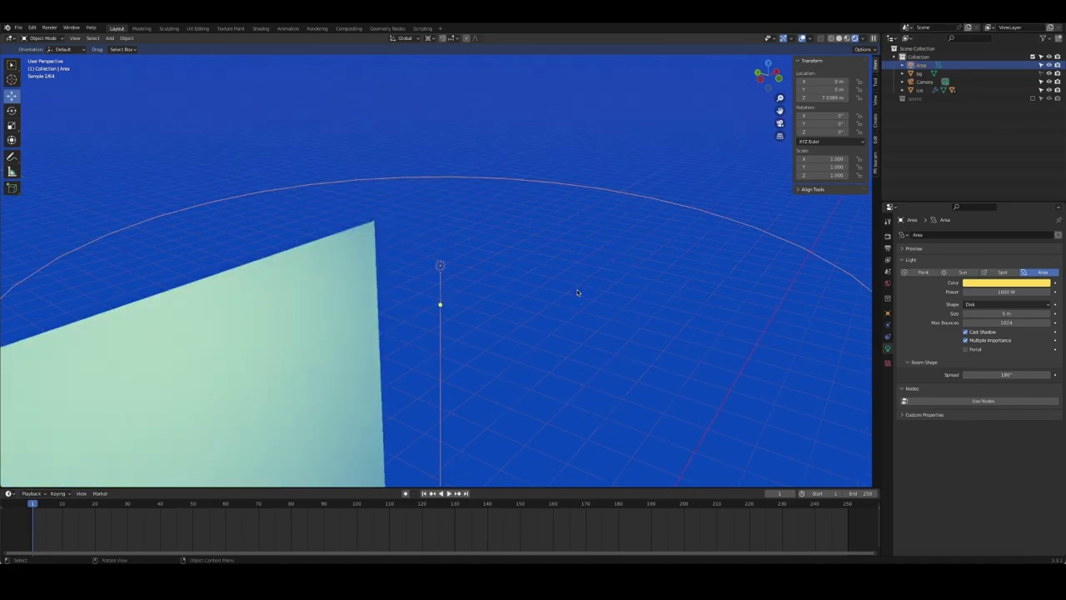
scroll(528, 219, down, 1)
scroll(516, 233, down, 3)
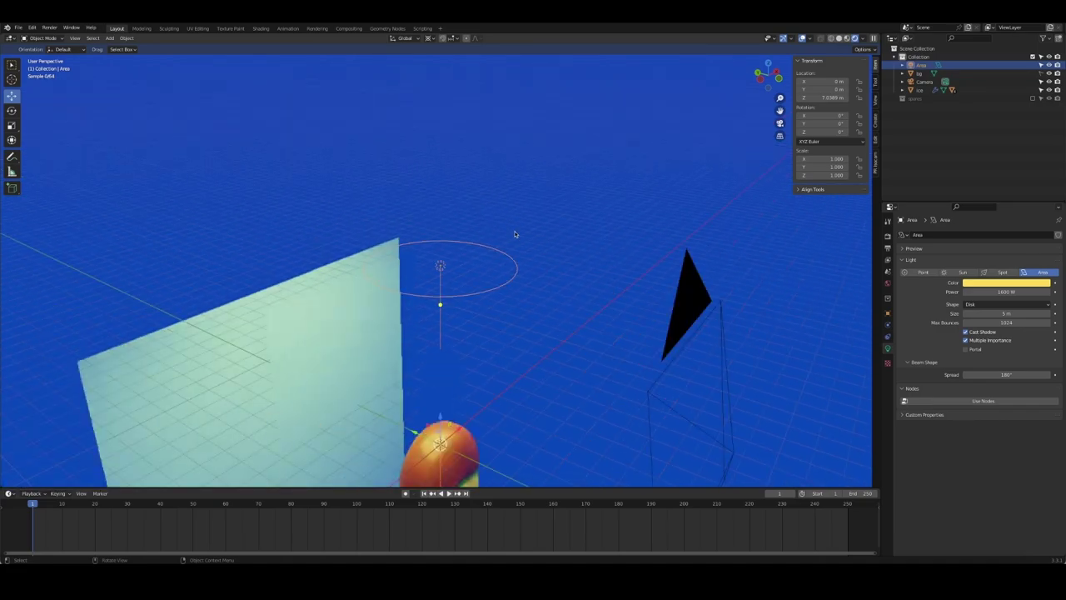
scroll(500, 352, down, 3)
key(z)
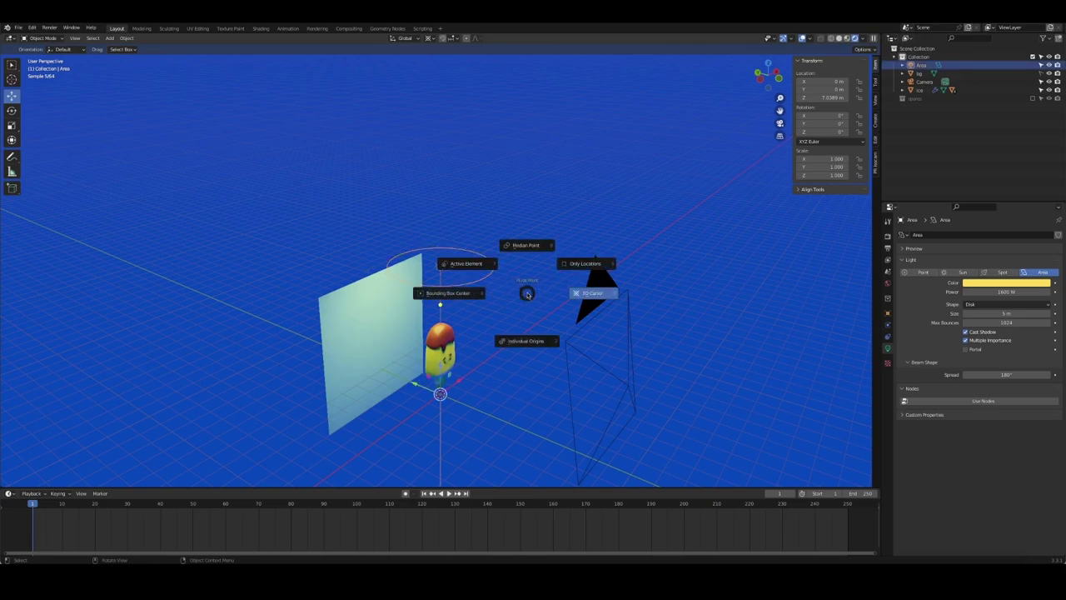
click(586, 292)
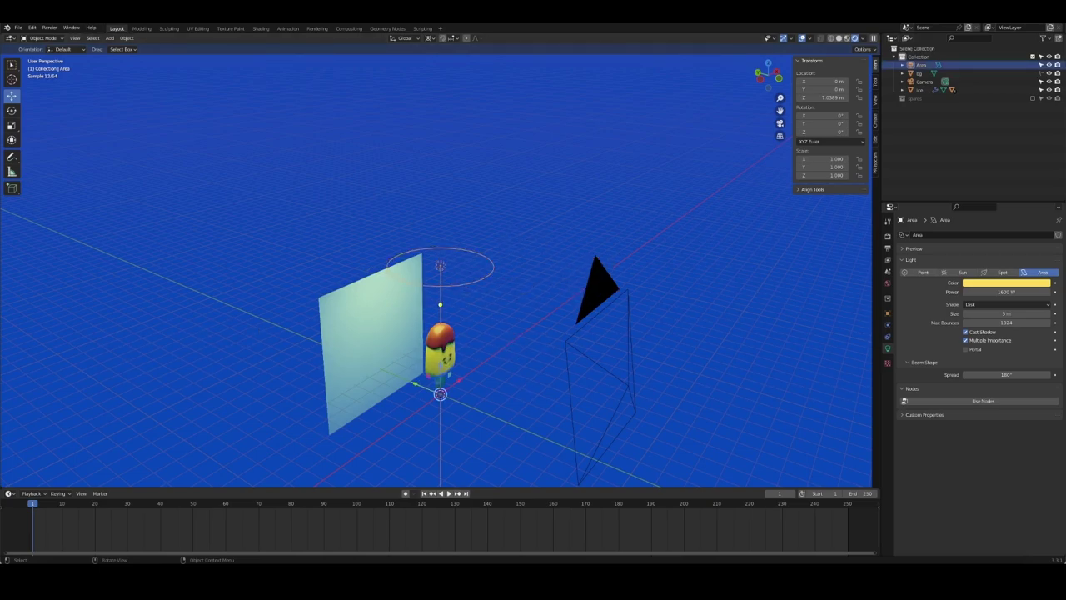
click(714, 304)
key(ctrl+z)
Tilt the area light -15° about X around the 3D cursor and check the camera view
key(z)
click(587, 289)
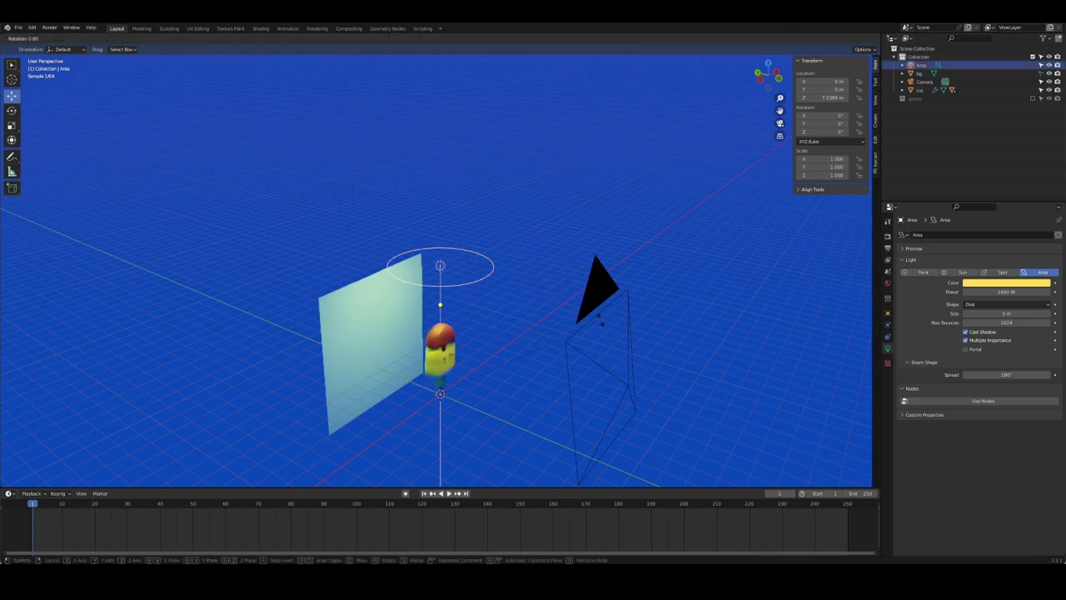
text(rx-15)
key(Return)
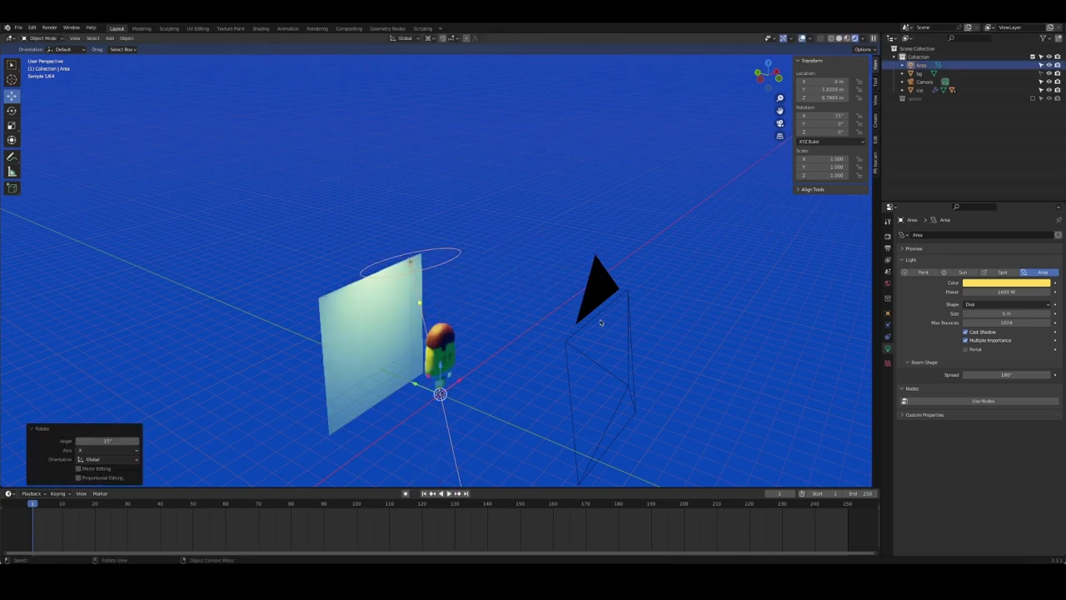
key(KP_0)
click(499, 348)
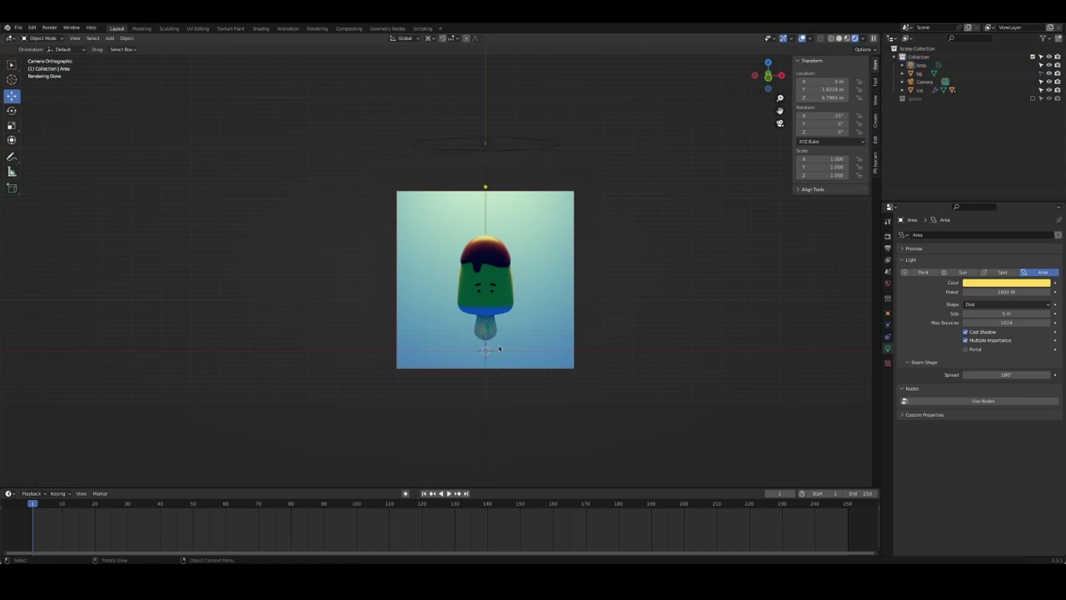
Inspect the bg backdrop's base colour, undoing an accidental colour change
click(580, 306)
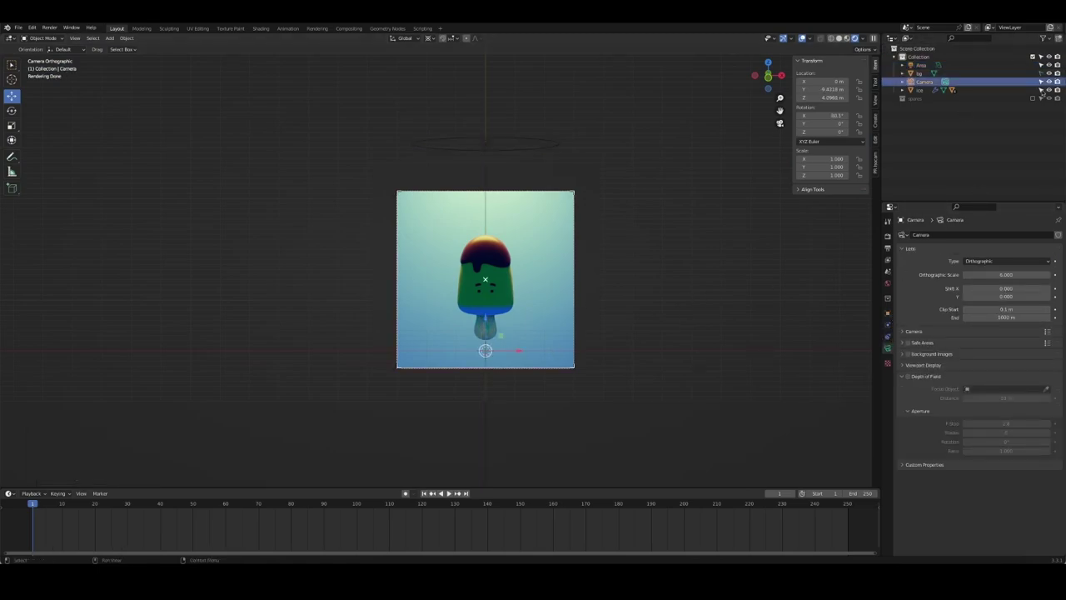
click(920, 73)
click(888, 382)
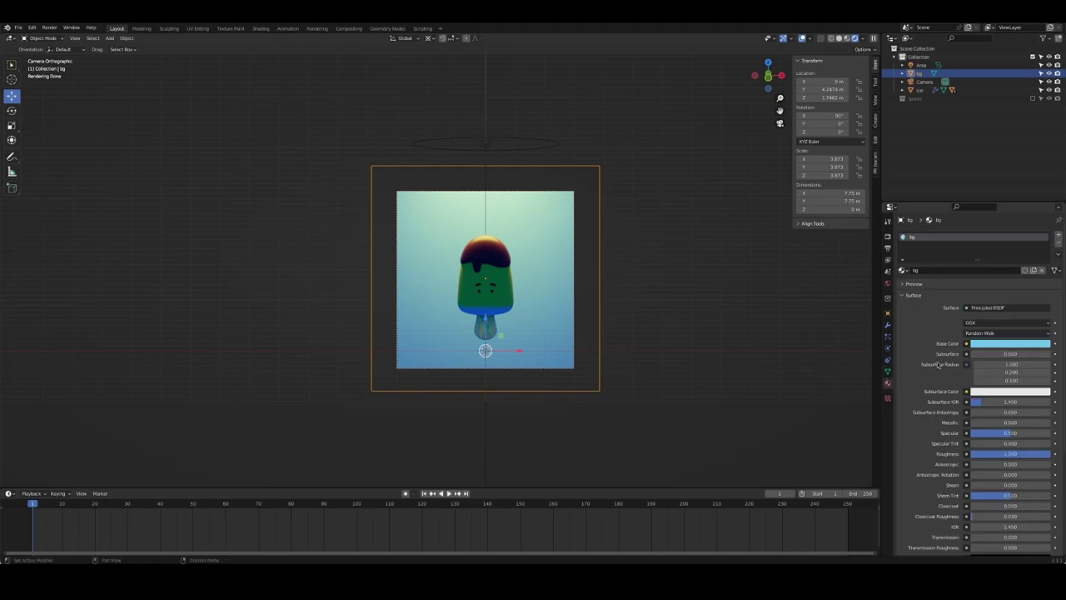
click(1010, 343)
click(1002, 269)
key(ctrl+z)
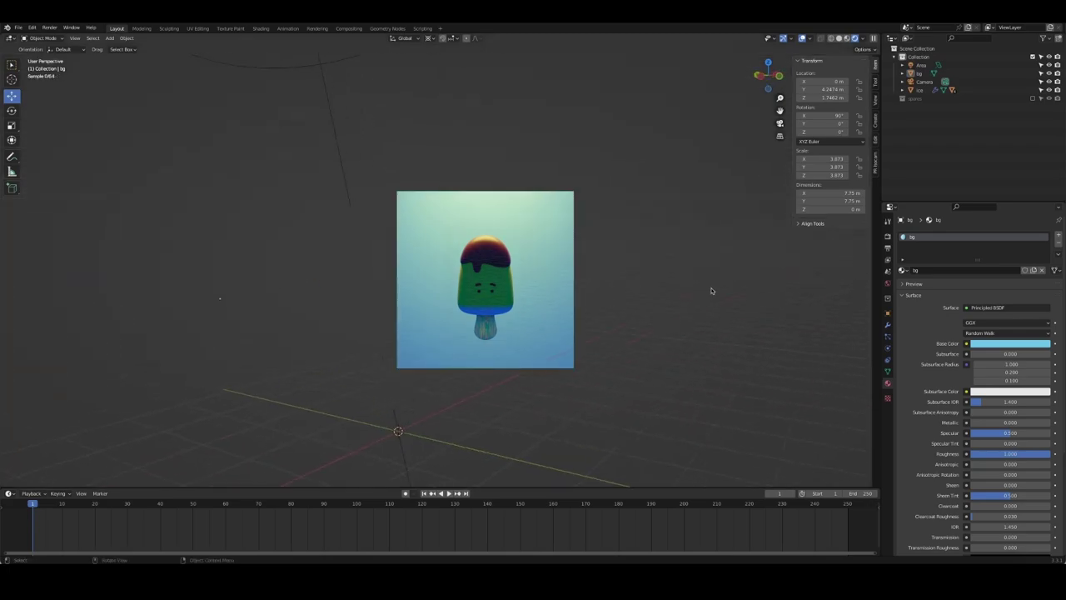
middle_drag(709, 290, 603, 299)
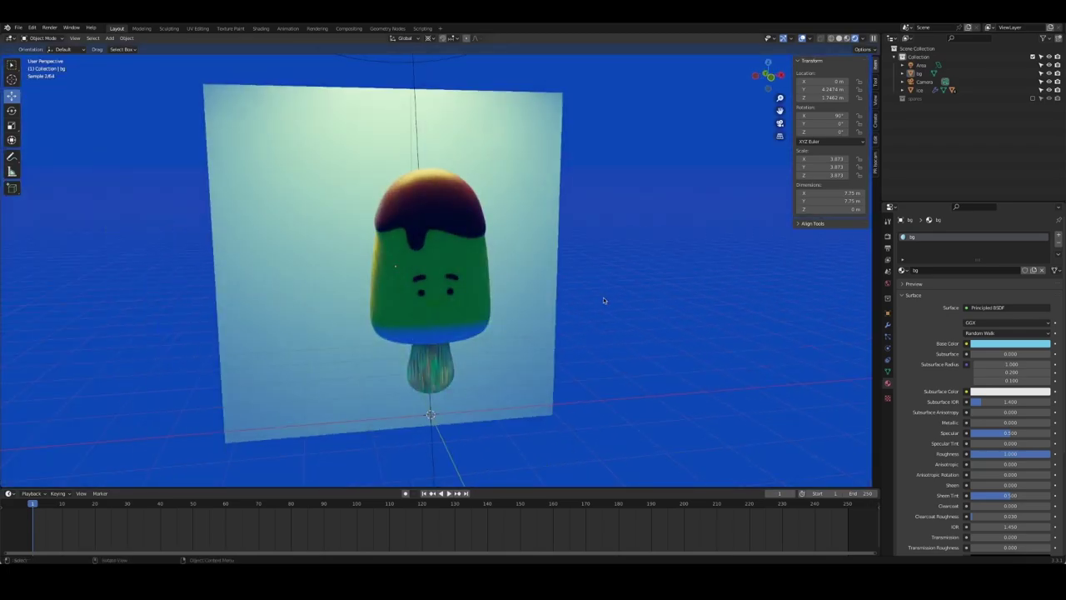
key(KP_0)
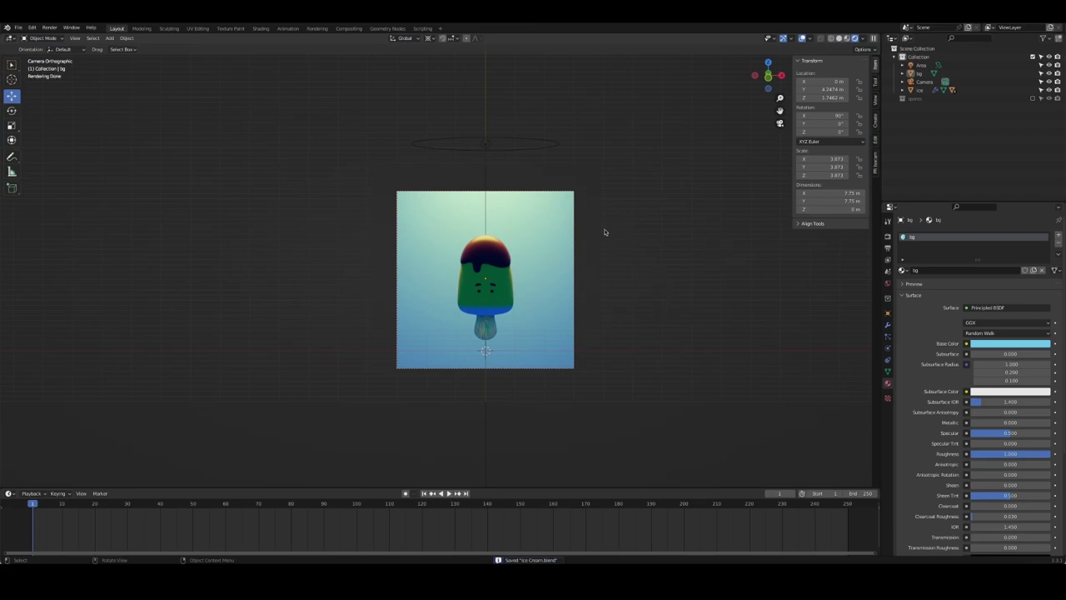
Lower the top area light slightly along its Z axis
click(496, 160)
key(g)
key(z)
key(z)
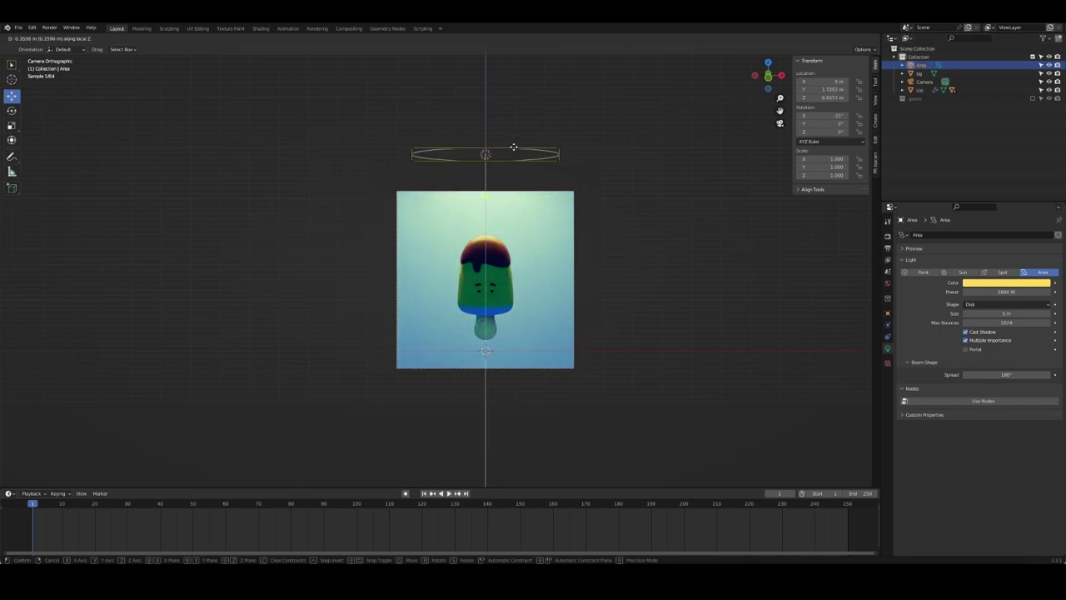
click(517, 148)
Push the backdrop plane farther back to Y 7.187 m and view through the camera
mouse_move(593, 245)
middle_down()
mouse_move(576, 252)
mouse_move(653, 269)
mouse_move(272, 340)
middle_up()
scroll(576, 252, down, 5)
click(272, 339)
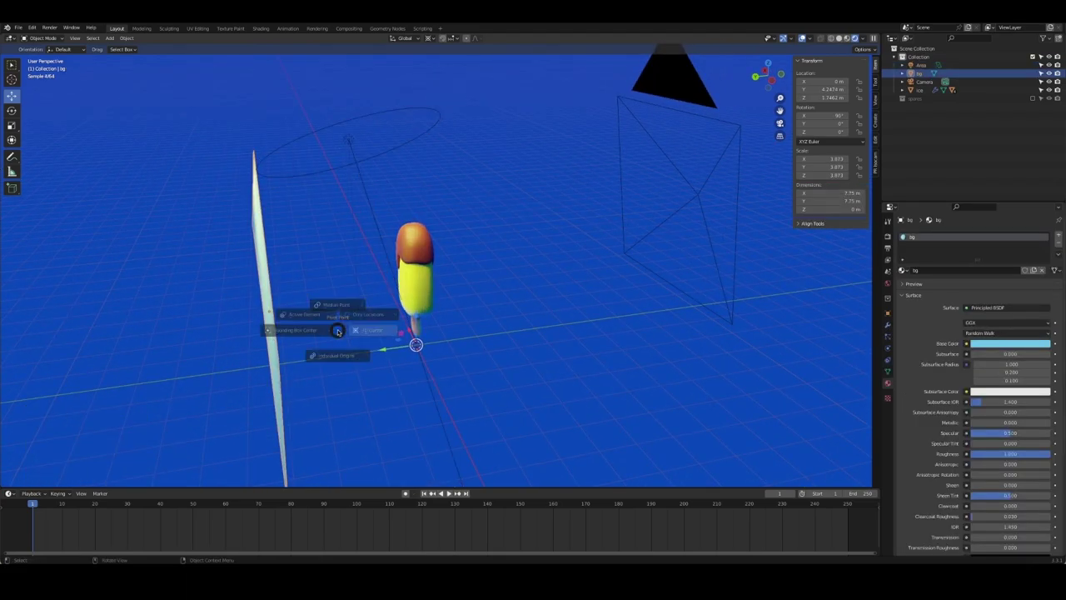
key(g)
click(133, 329)
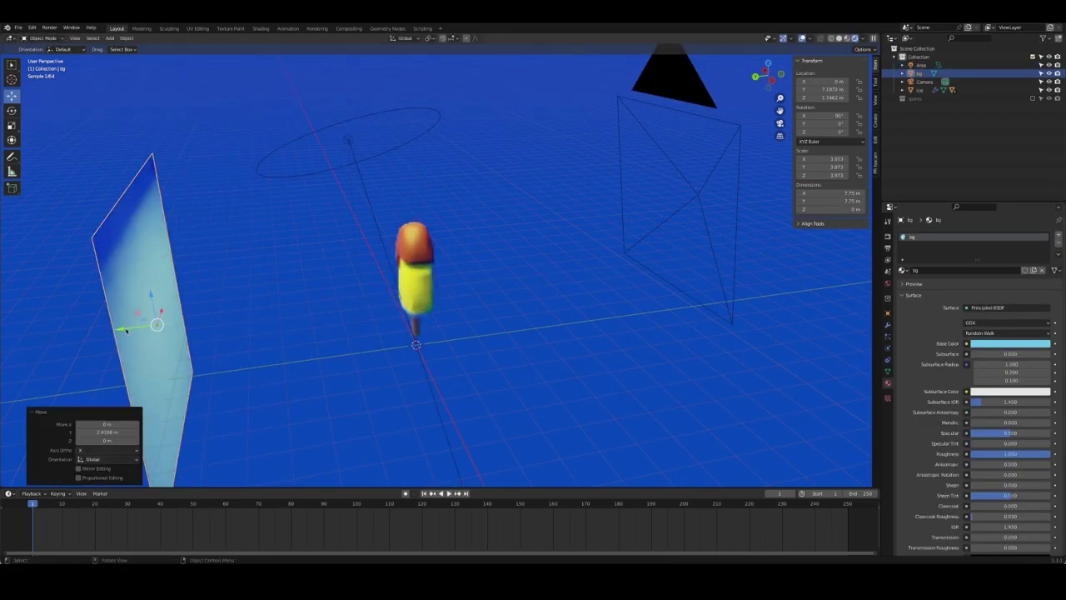
key(KP_0)
click(626, 347)
click(492, 189)
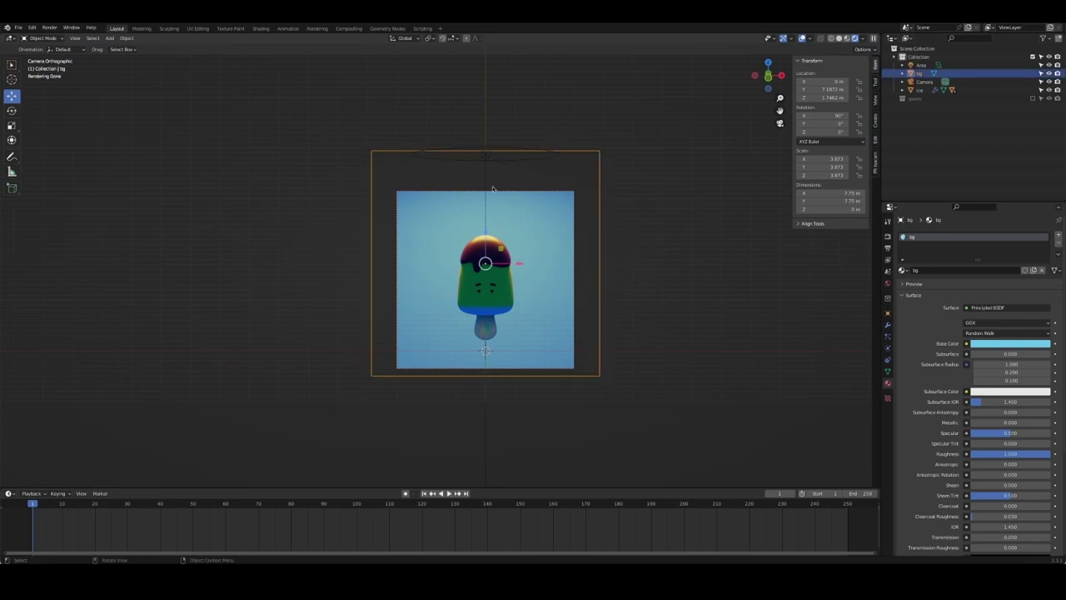
Duplicate the top area light and reset the copy's rotation and location
click(483, 164)
key(shift+d)
key(Escape)
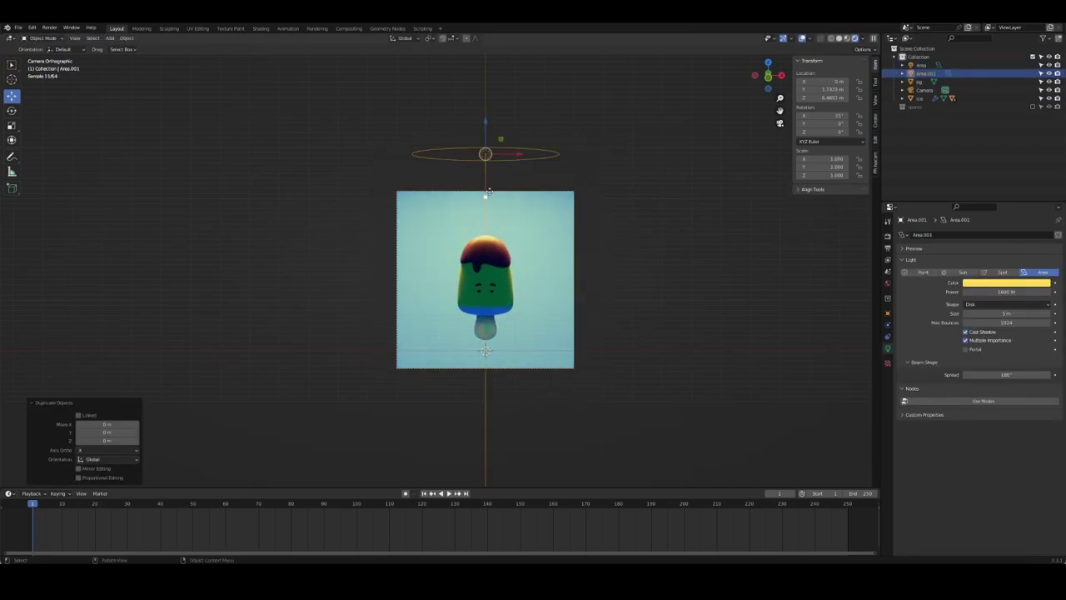
key(alt+r)
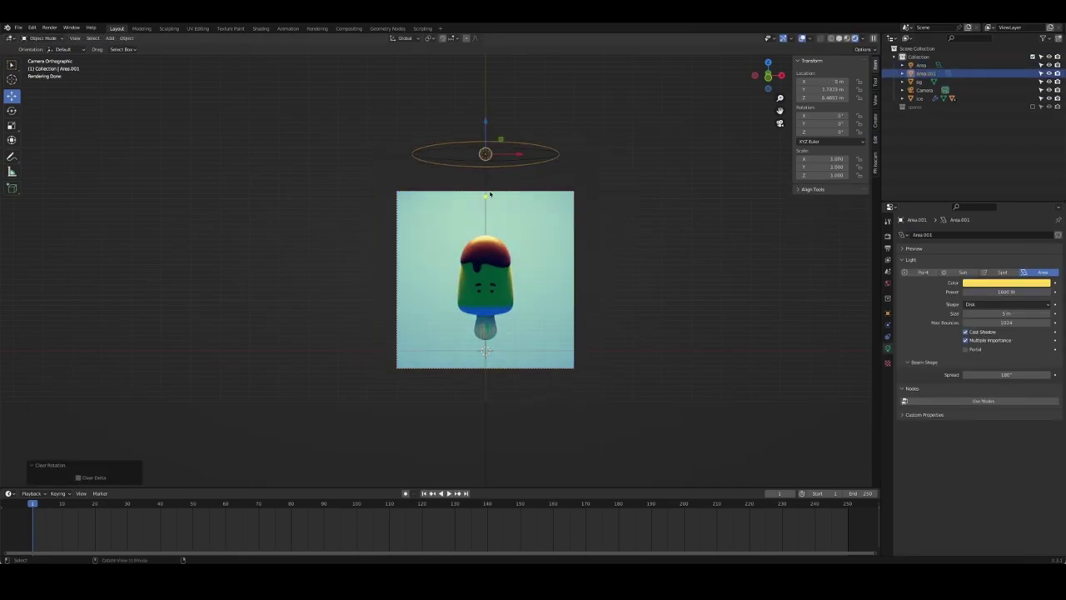
key(alt+g)
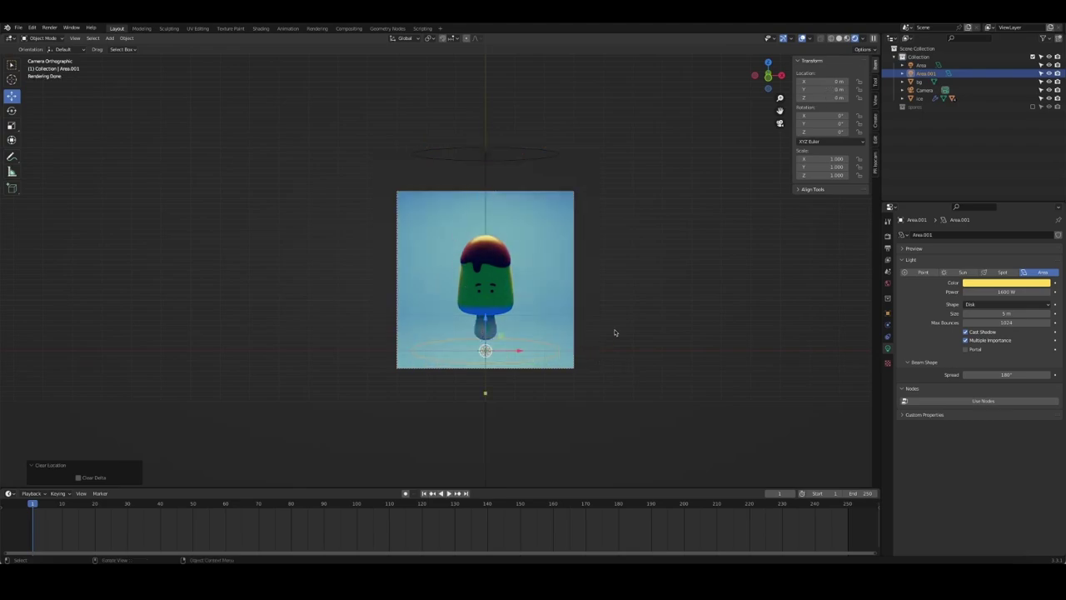
Raise the new light to about 6 m and rotate it 90° about X around the 3D cursor
middle_drag(615, 332, 618, 361)
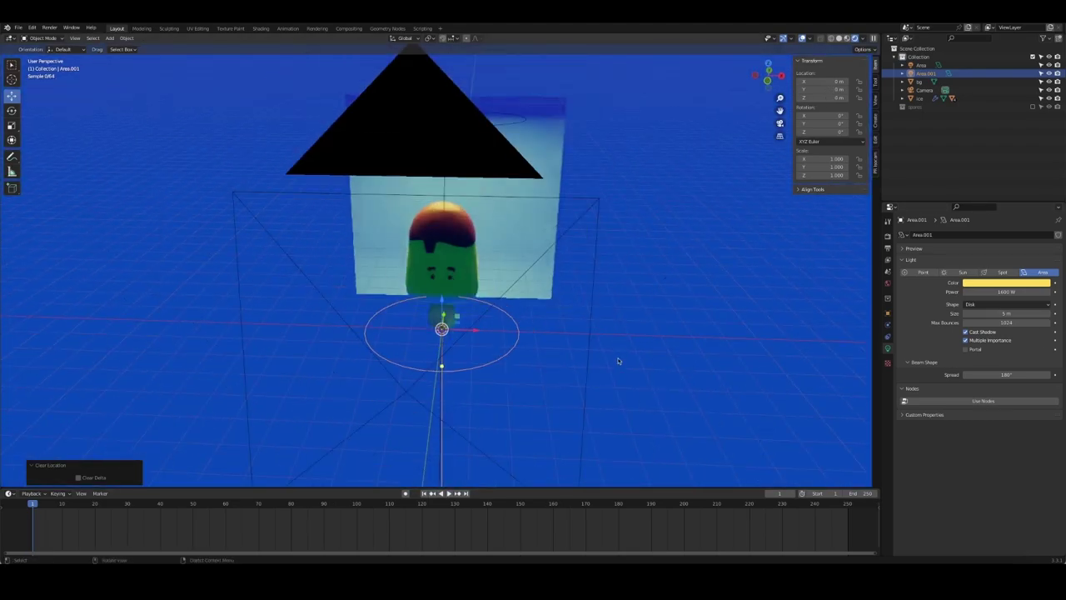
scroll(618, 361, down, 2)
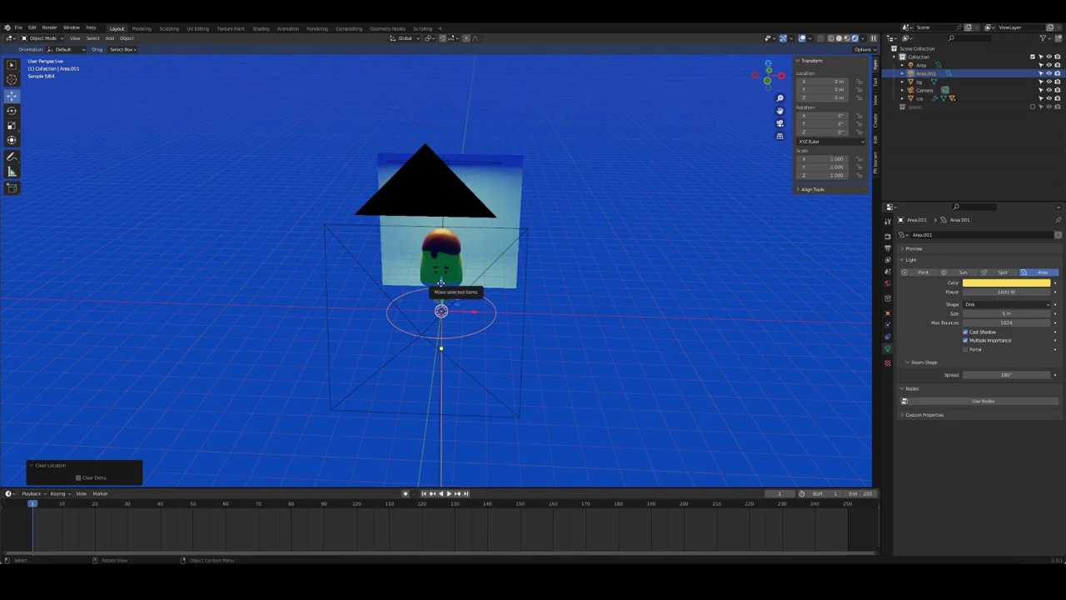
middle_drag(441, 283, 498, 304)
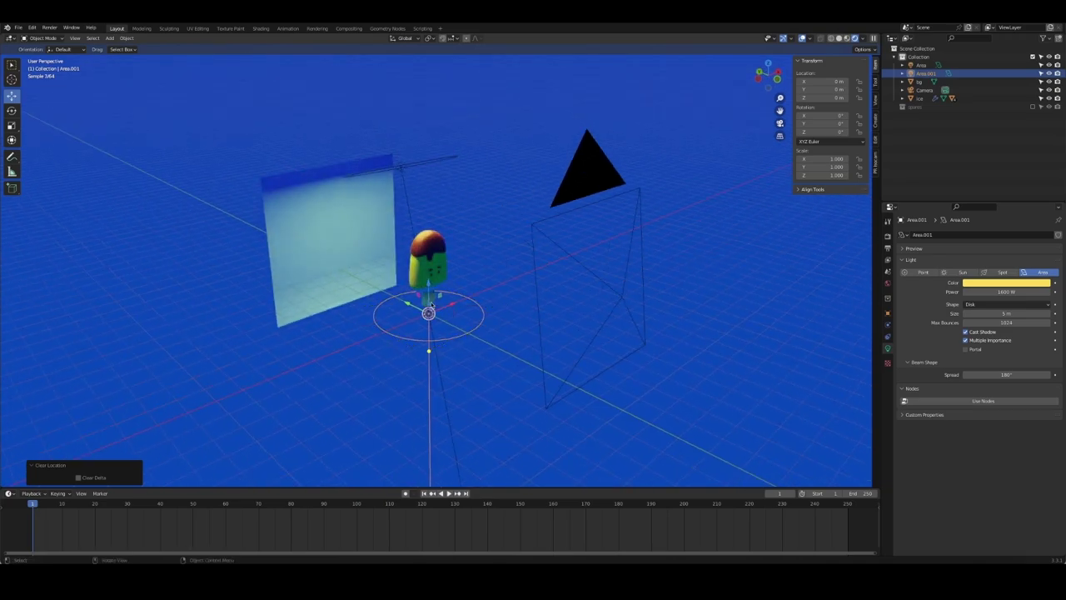
drag(428, 286, 430, 158)
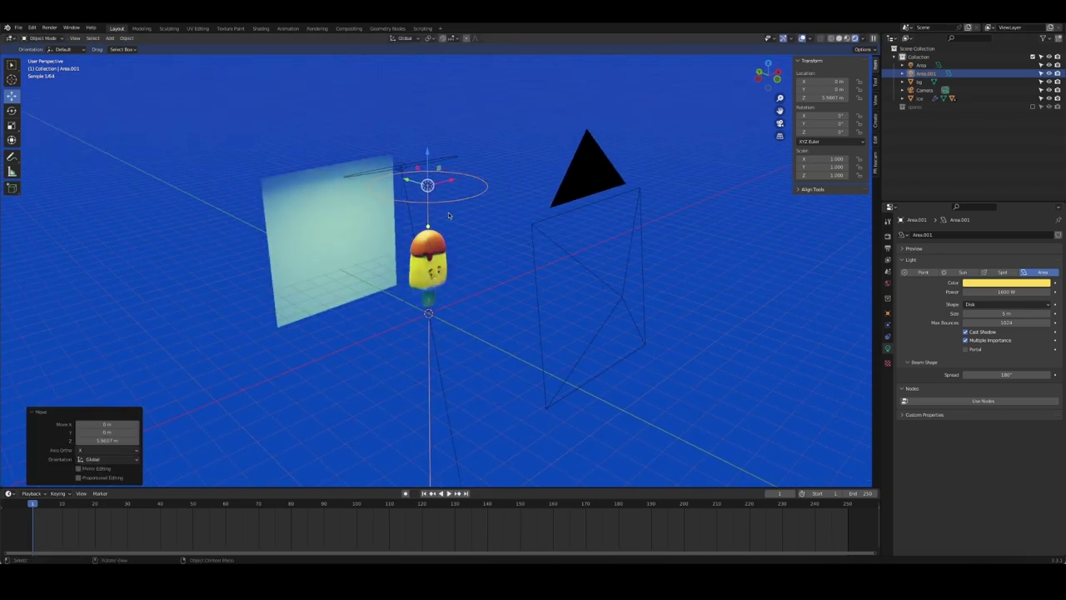
key(r)
key(Escape)
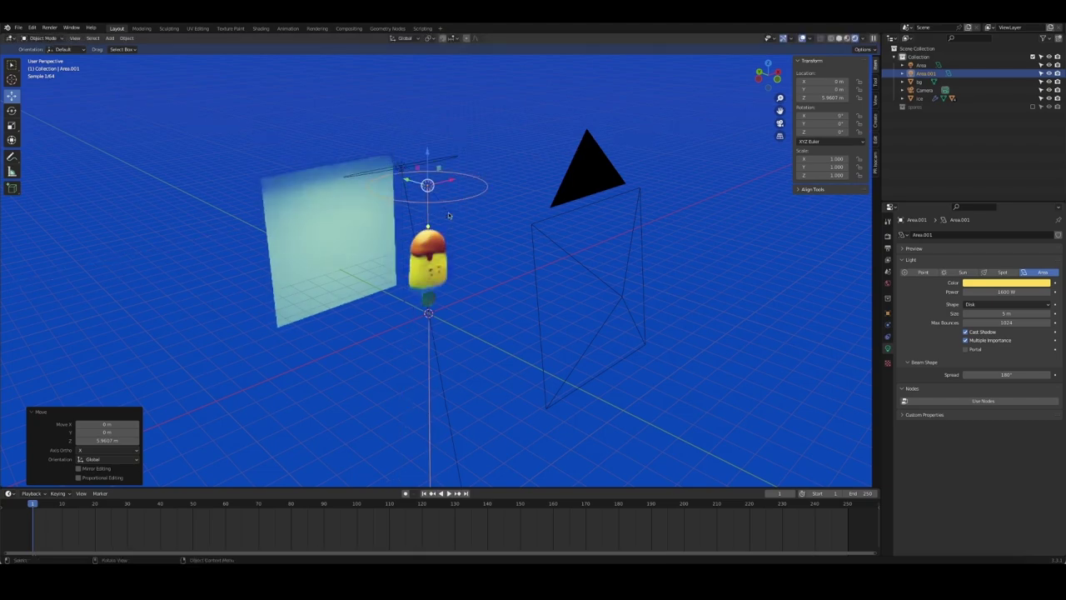
key(period)
click(497, 214)
text(rx90)
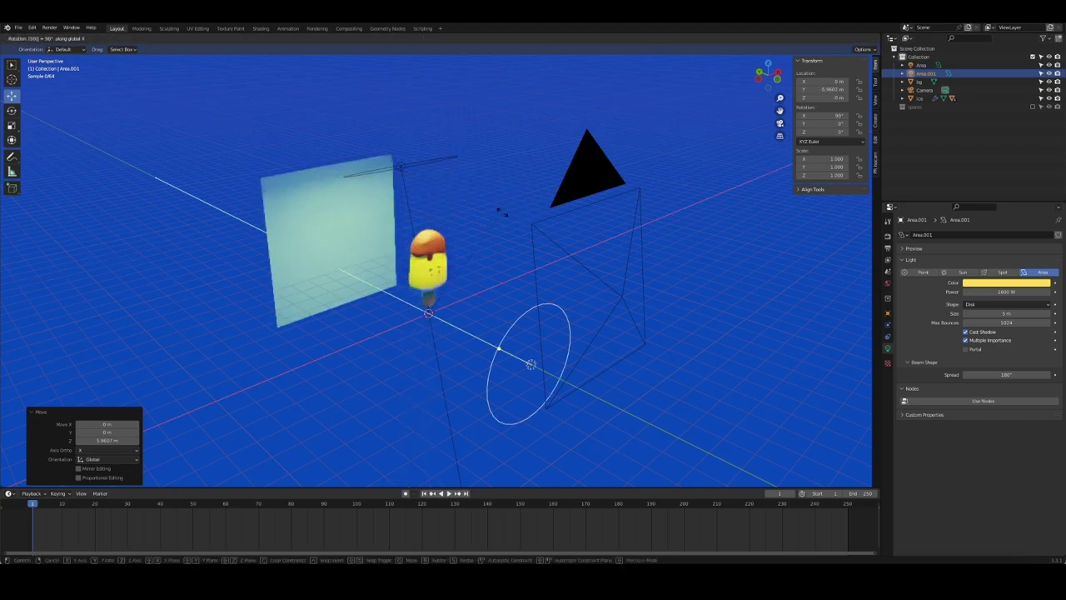
key(Return)
Move the new disk light vertically to Z 1.9409 m and view through the camera
key(g)
key(z)
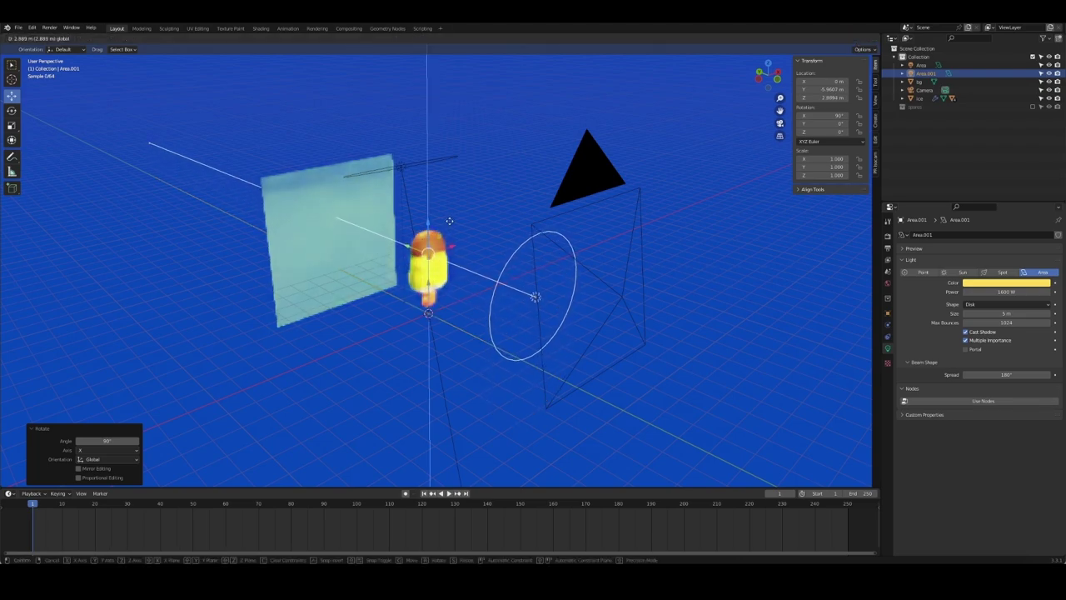
click(451, 245)
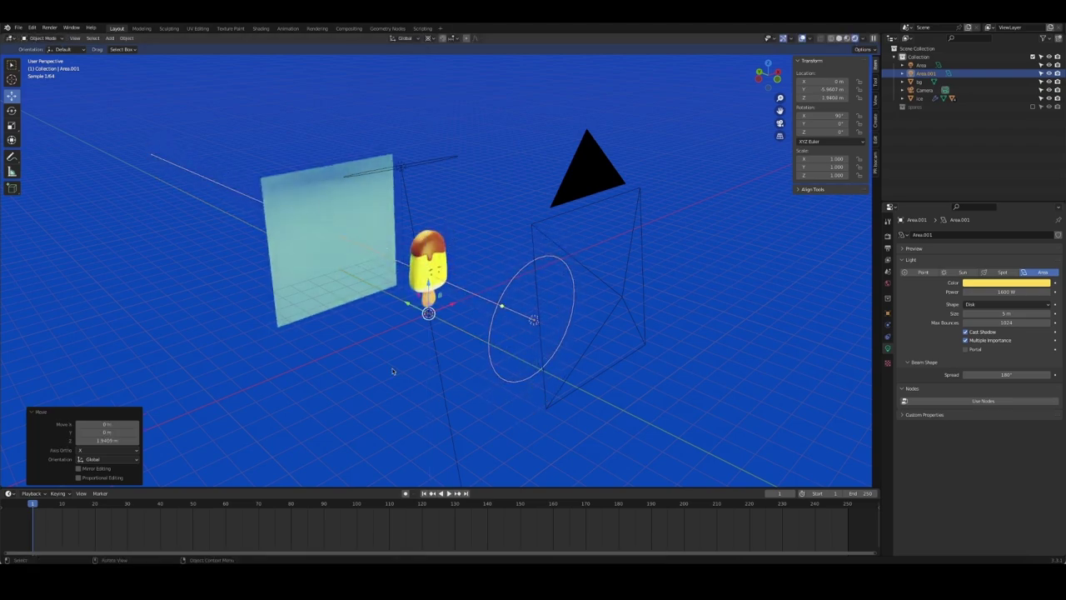
middle_drag(417, 300, 325, 281)
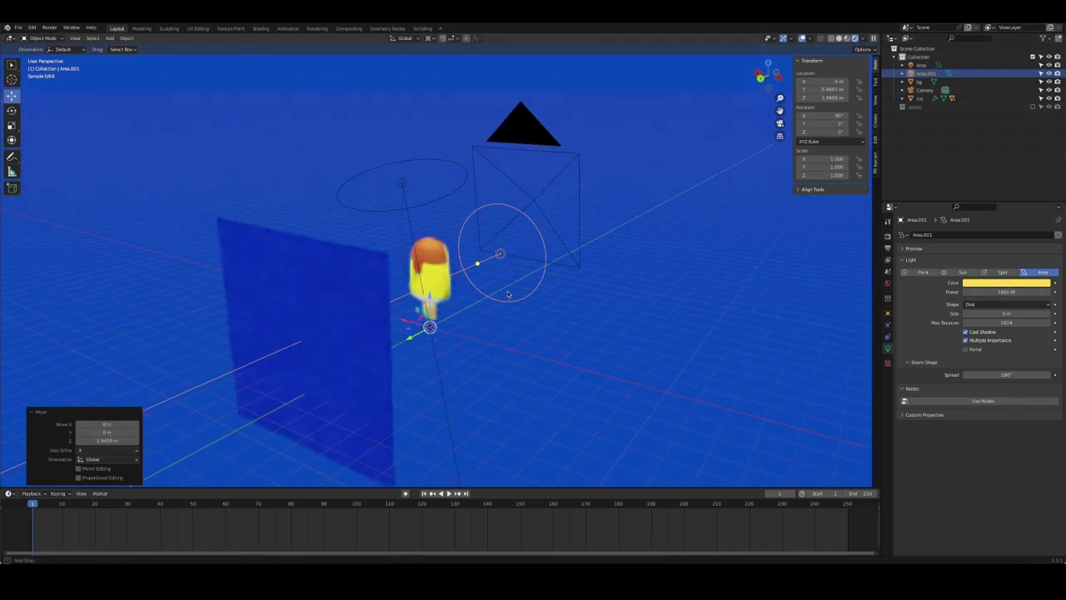
key(KP_0)
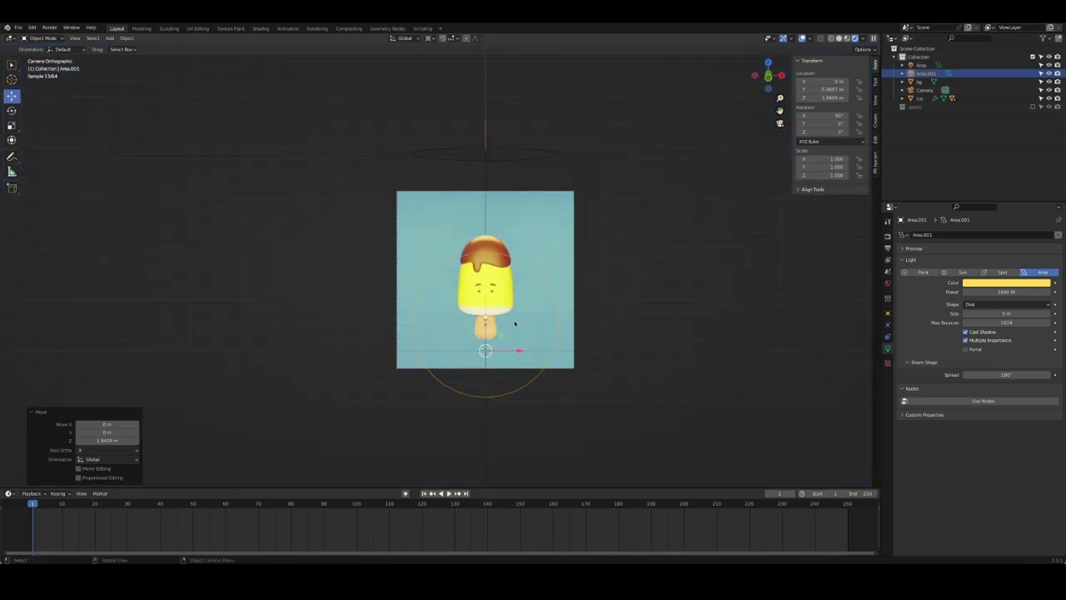
Set the Area.001 fill light's power to 1000 W
middle_drag(679, 344, 622, 336)
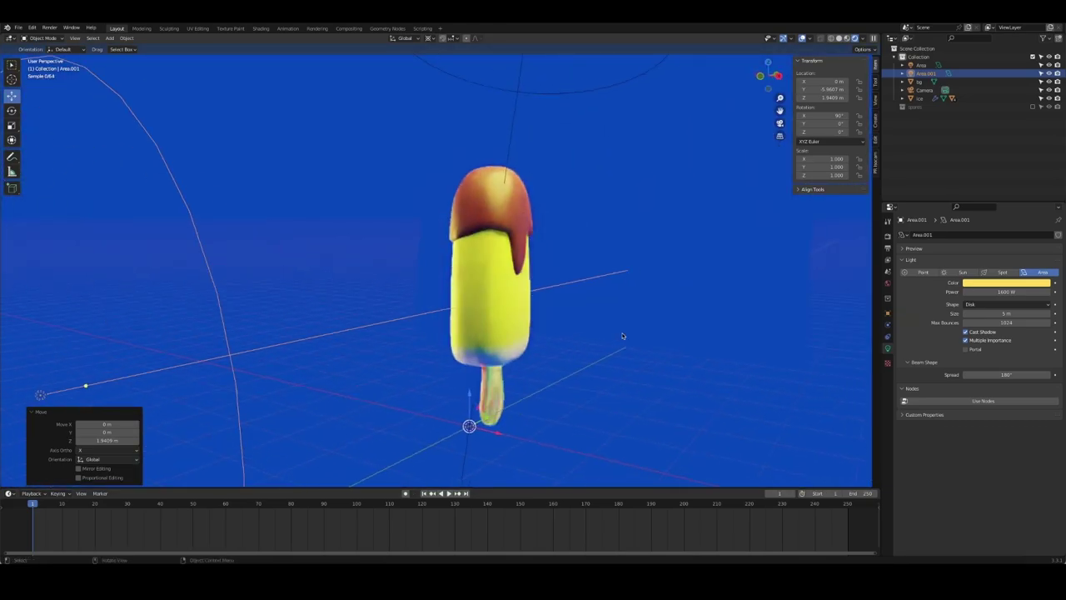
key(KP_0)
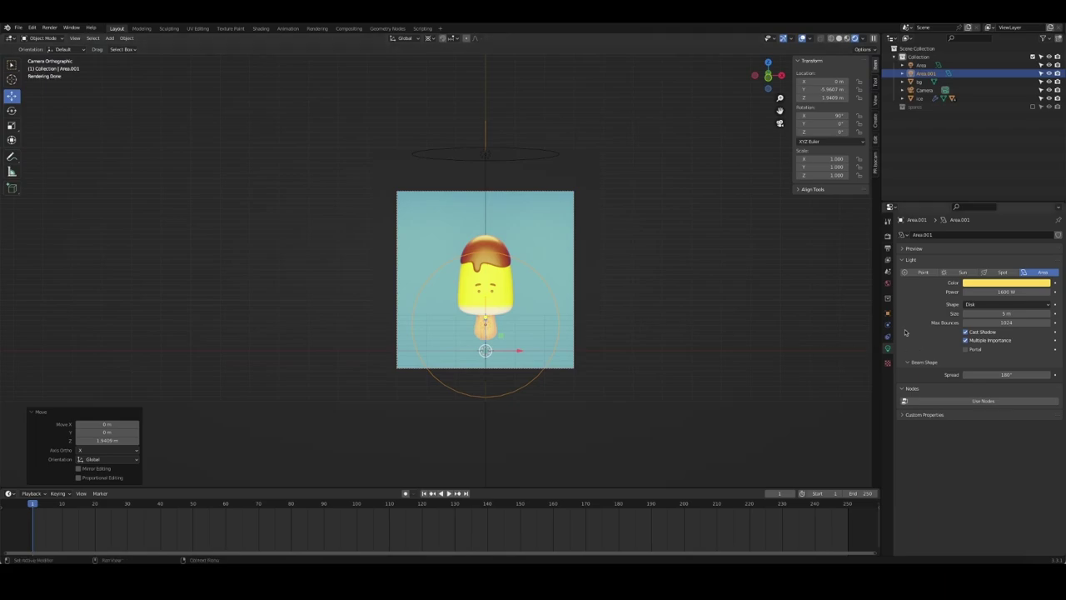
click(1012, 291)
key(Return)
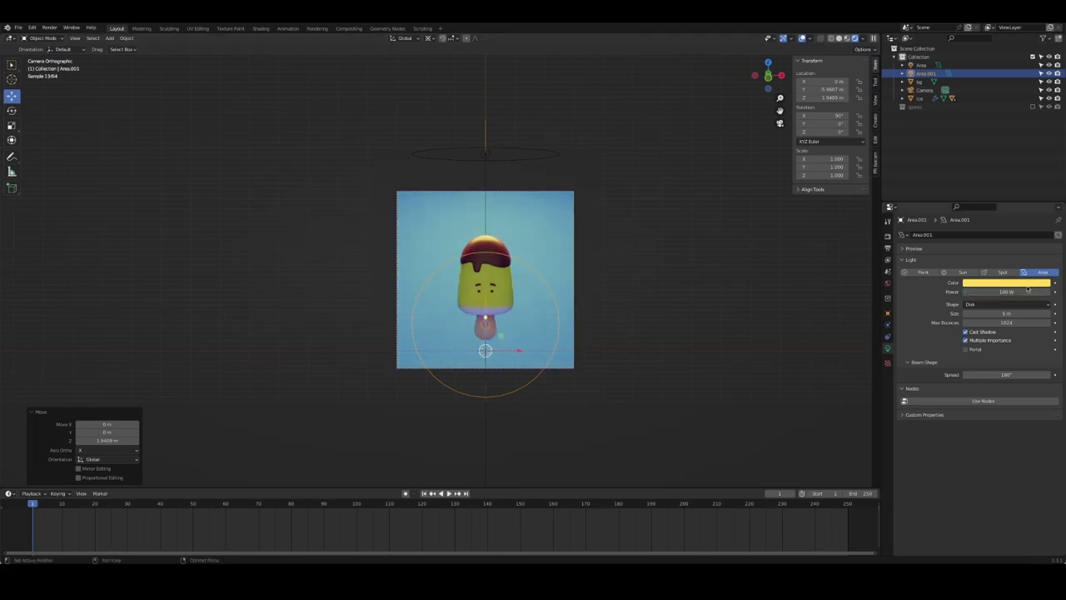
key(Return)
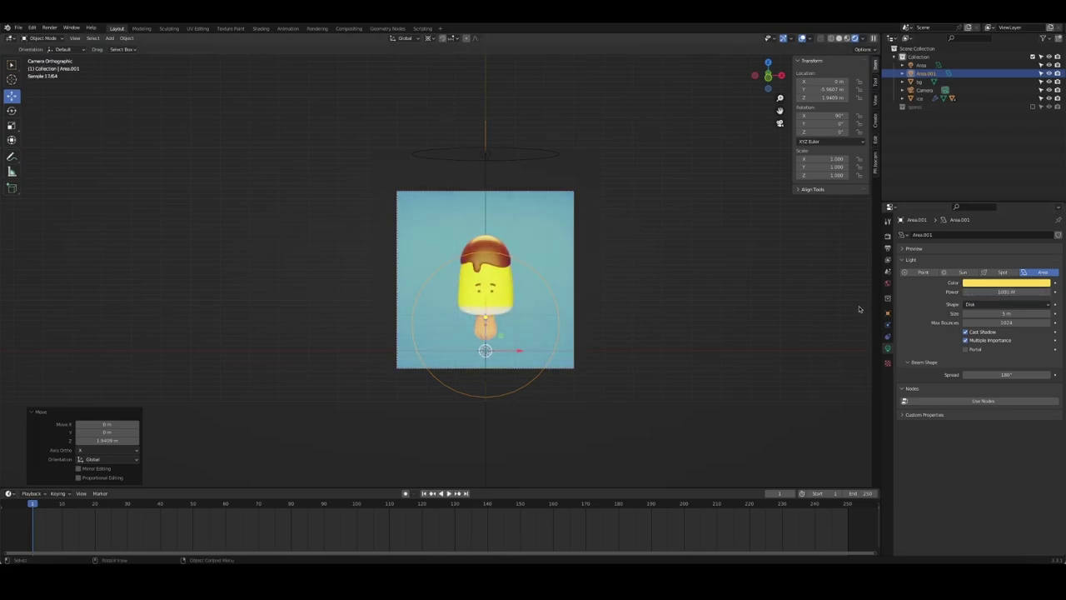
Try a Z rotation of the fill light, undo it, and change the pivot setting
mouse_move(654, 326)
middle_down()
mouse_move(690, 324)
mouse_move(651, 324)
middle_up()
scroll(650, 324, down, 6)
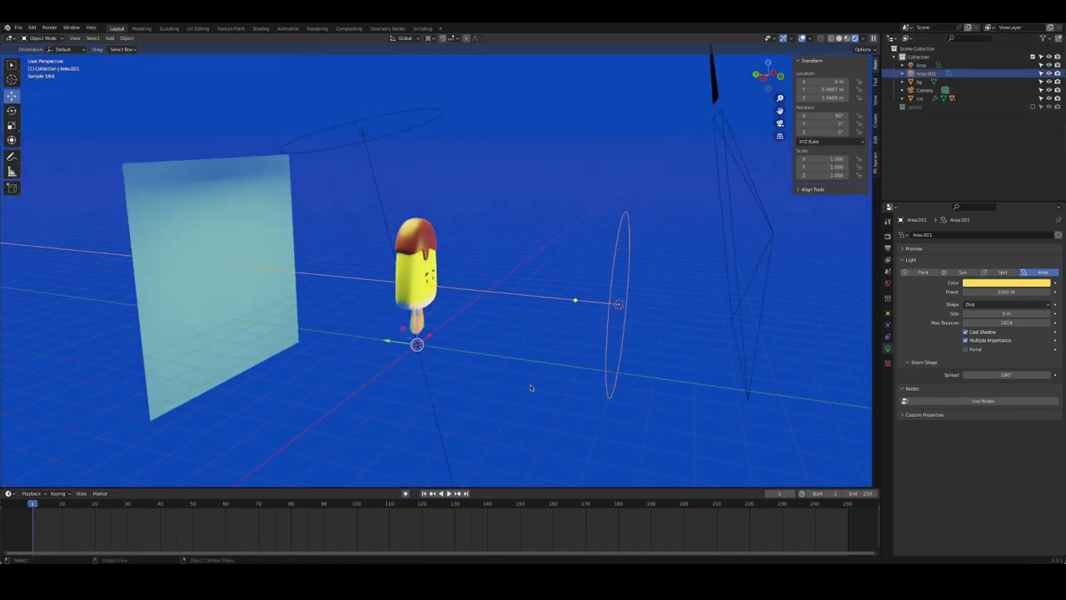
key(r)
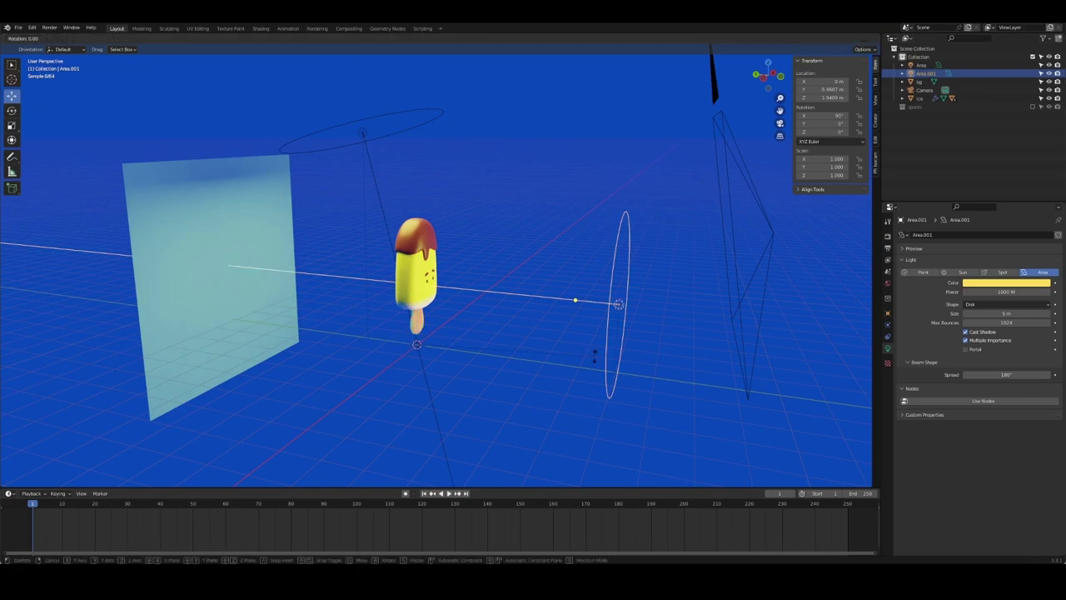
key(z)
click(612, 284)
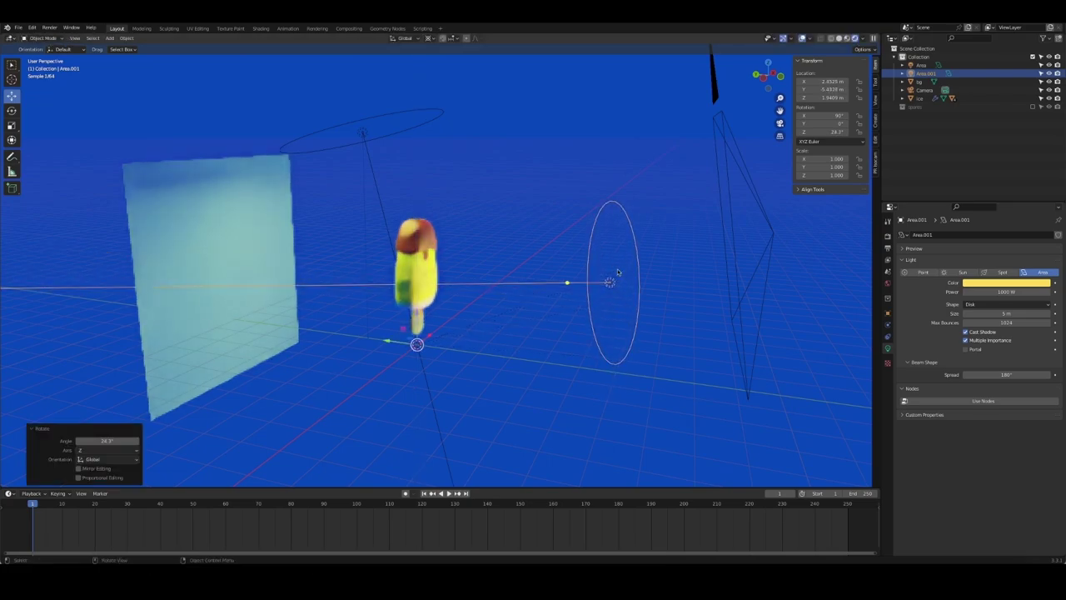
key(KP_0)
key(ctrl+z)
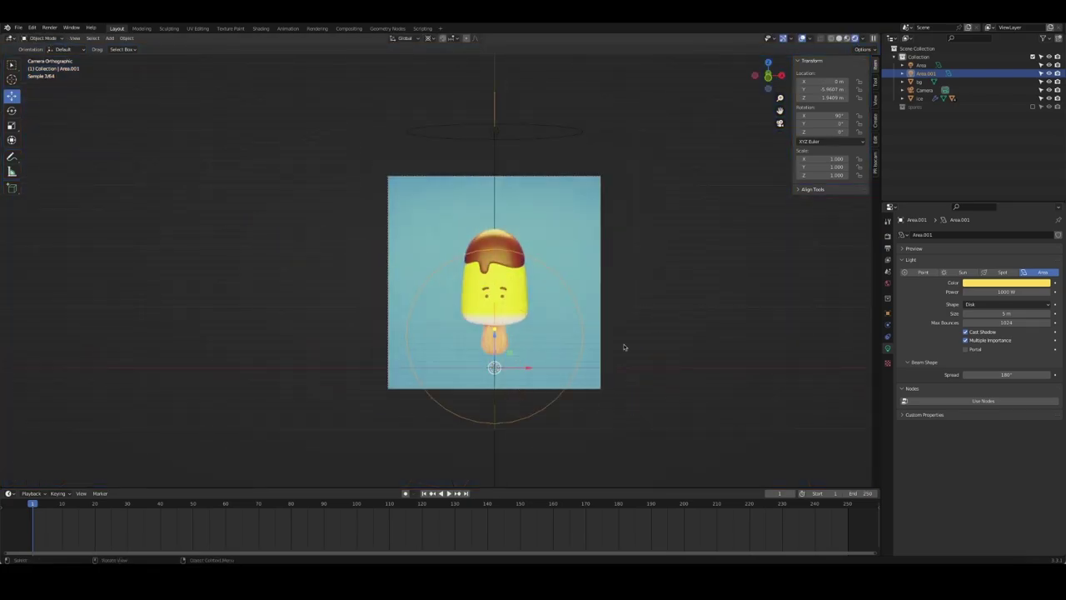
key(shift+s)
click(594, 317)
mouse_move(702, 317)
middle_down()
mouse_move(708, 353)
mouse_move(616, 336)
middle_up()
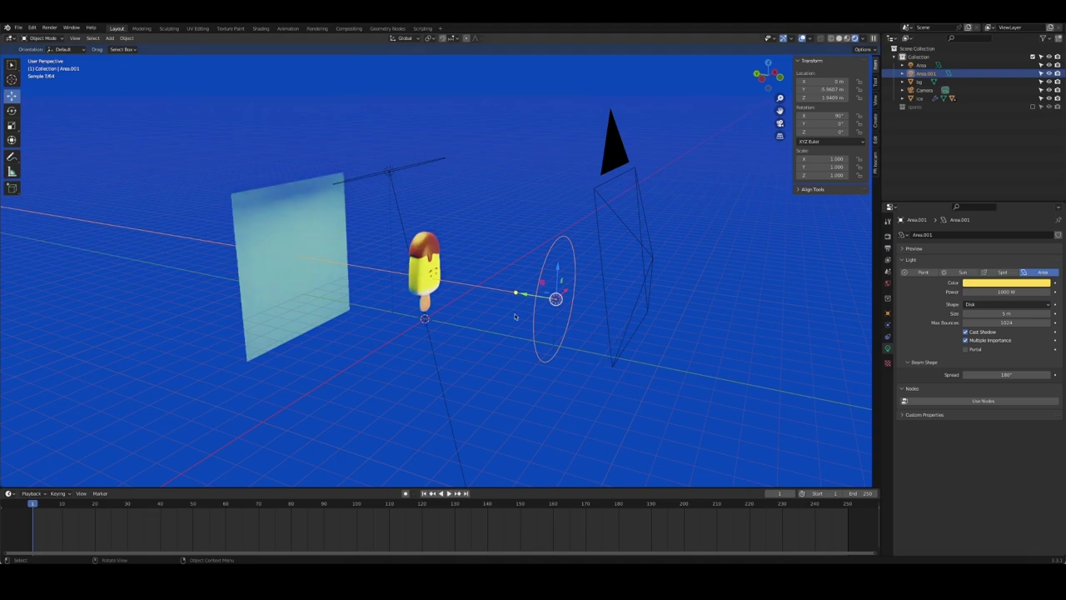
Set the pivot to the 3D cursor and swing the fill light around the popsicle about Z
key(r)
key(Escape)
key(period)
click(704, 294)
key(r)
key(z)
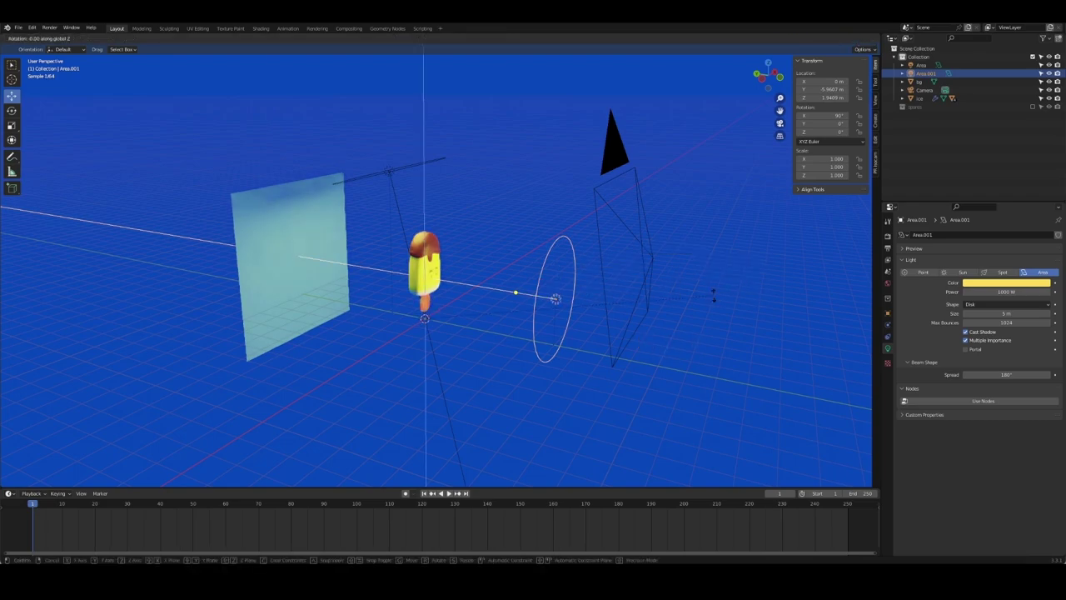
click(659, 209)
key(KP_0)
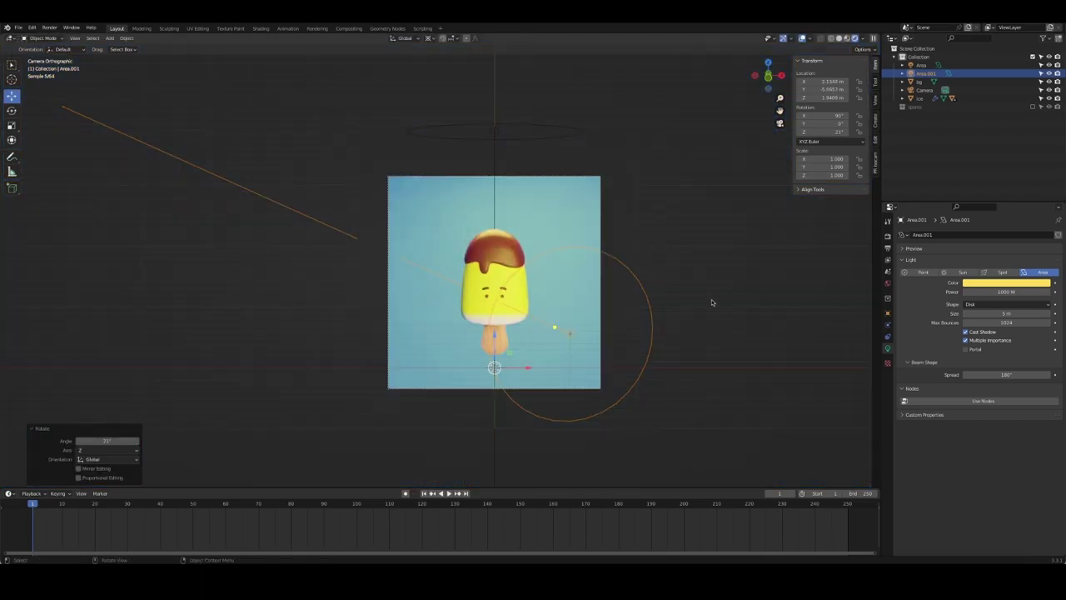
Swing the fill light to the popsicle's left and tint it pale yellow
key(r)
key(z)
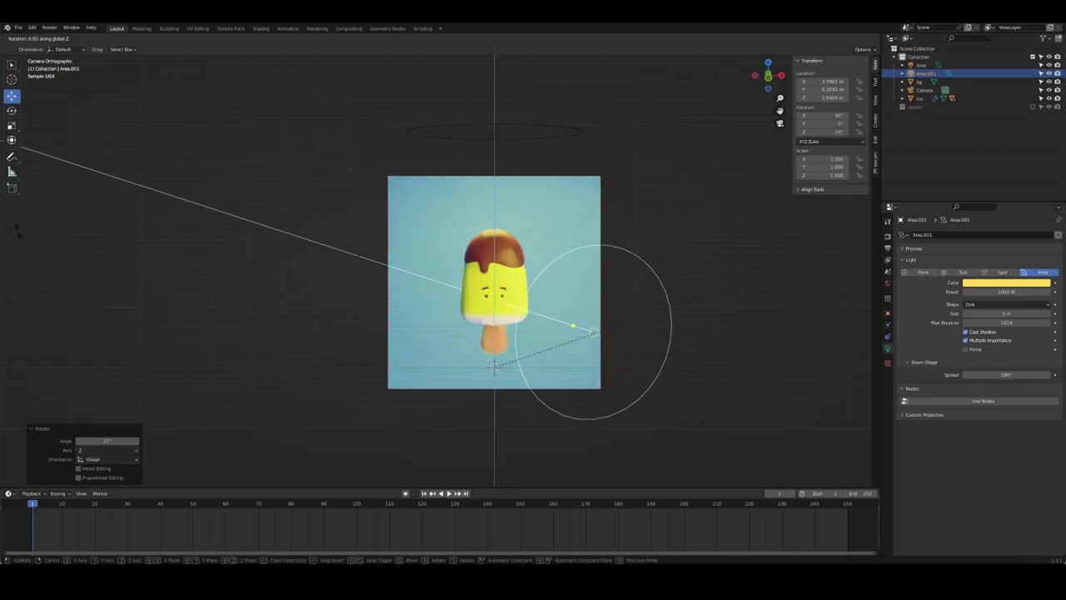
click(615, 158)
click(1014, 285)
click(1016, 197)
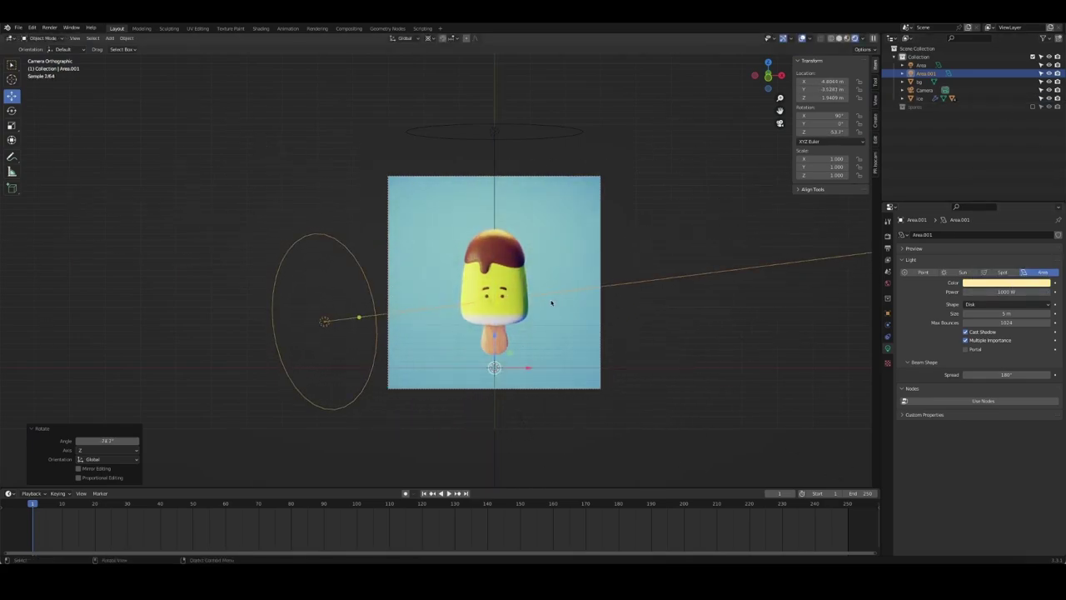
Set the top light Area's power to 1400 W
click(274, 185)
scroll(336, 326, up, 1)
scroll(395, 297, down, 2)
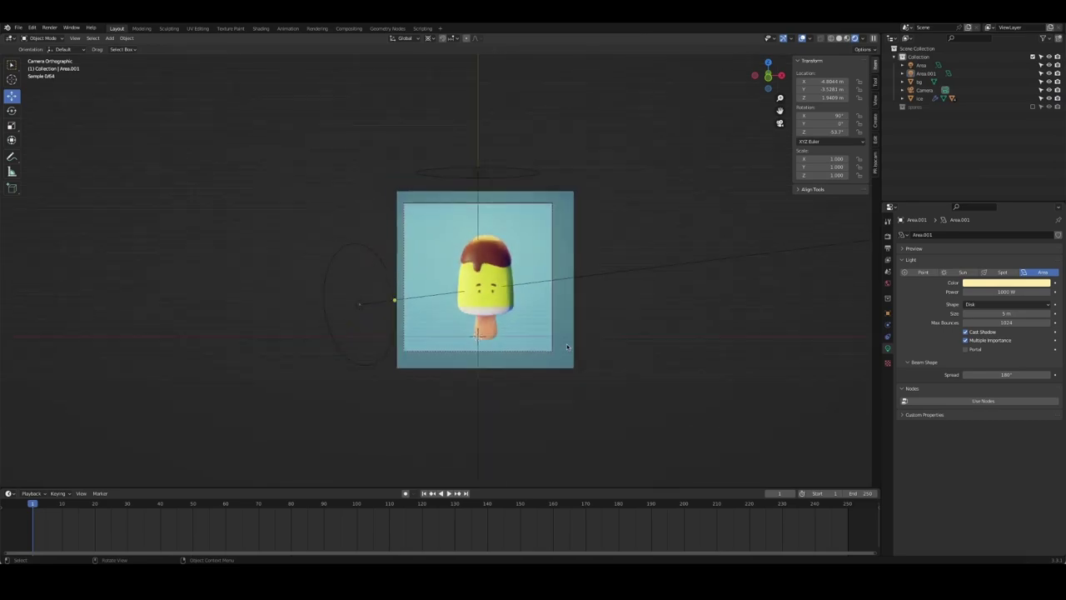
click(481, 172)
click(1021, 292)
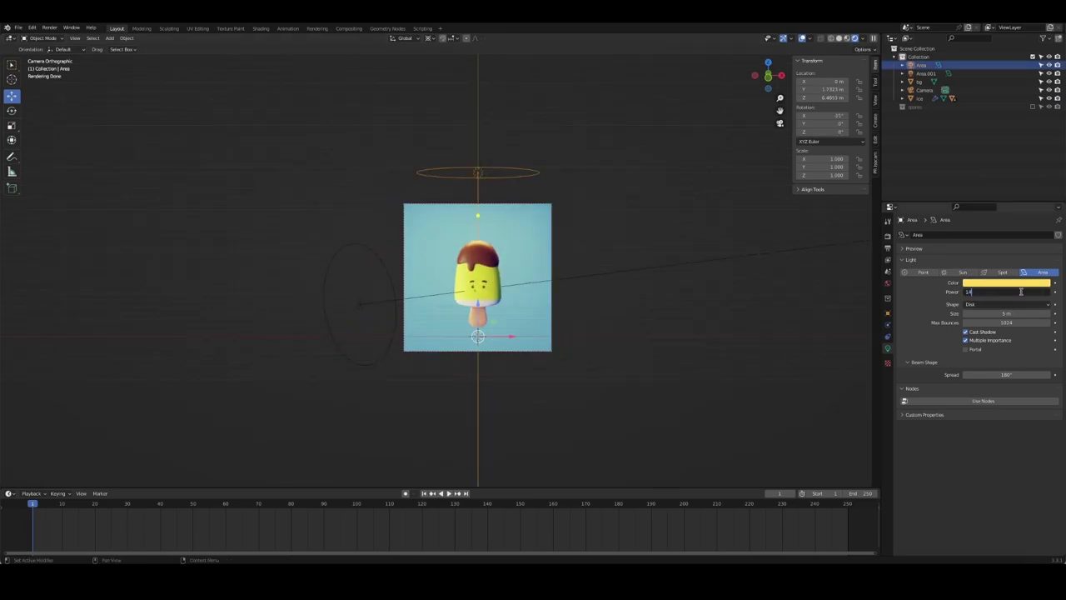
text(00)
key(Return)
click(680, 329)
Change the World colour to a lighter blue
scroll(680, 330, up, 1)
scroll(680, 330, up, 3)
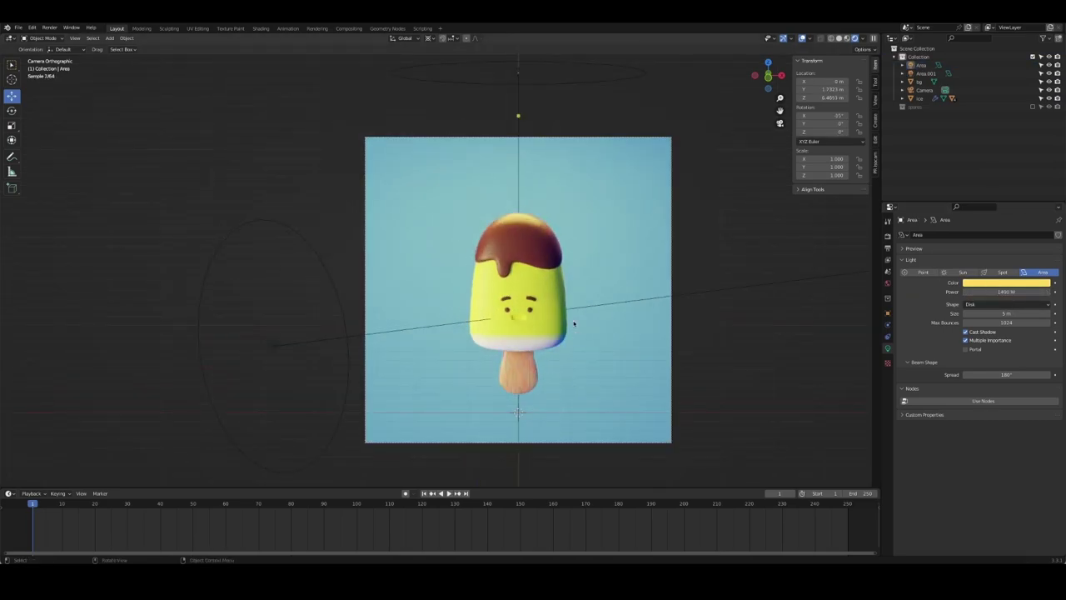
scroll(680, 330, down, 3)
click(888, 284)
click(1015, 288)
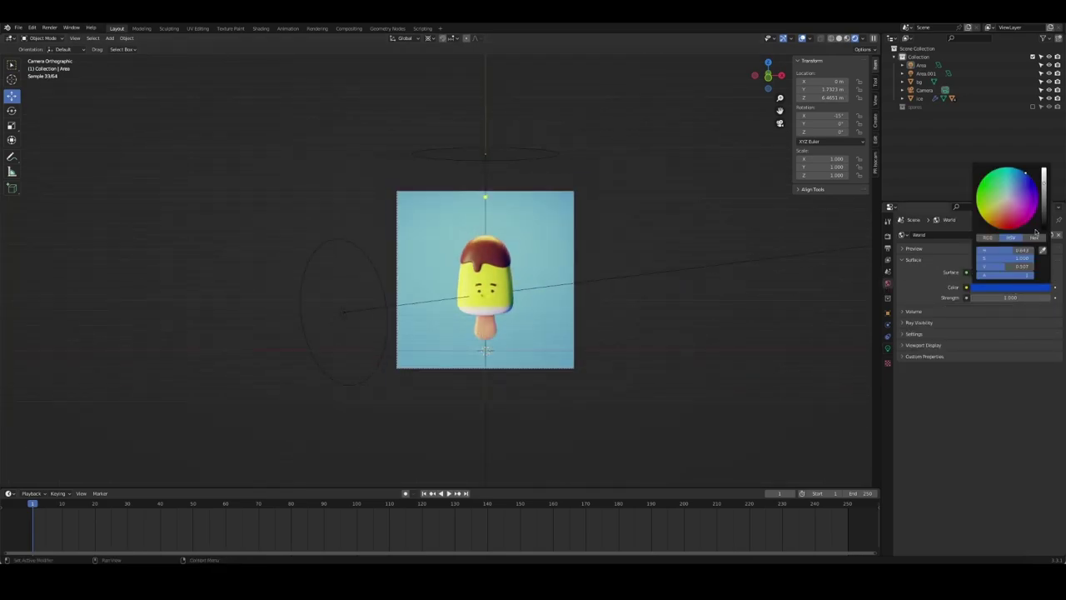
click(1017, 191)
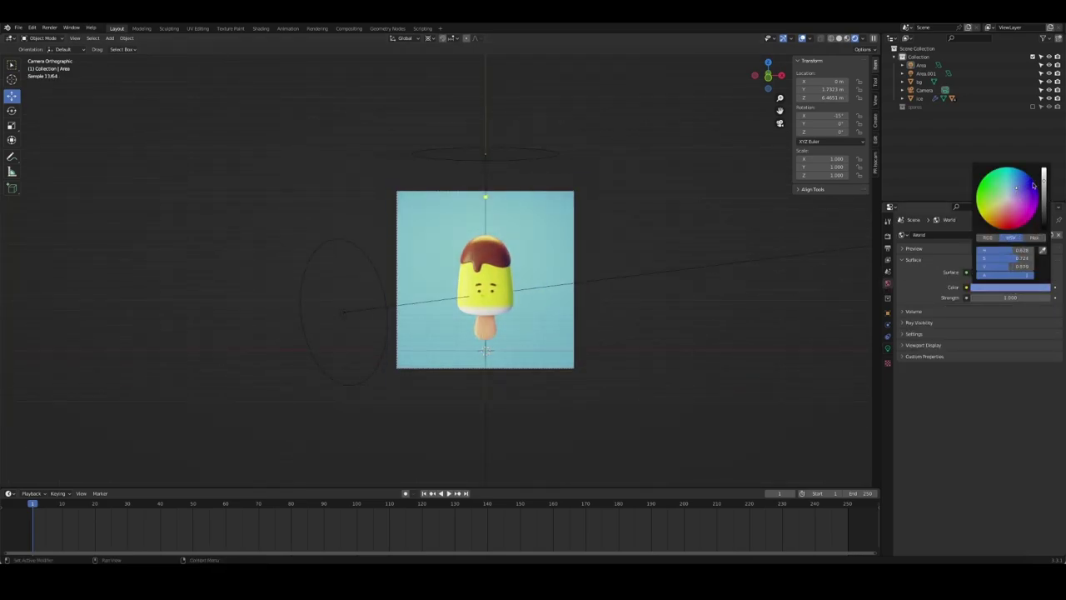
scroll(604, 360, up, 1)
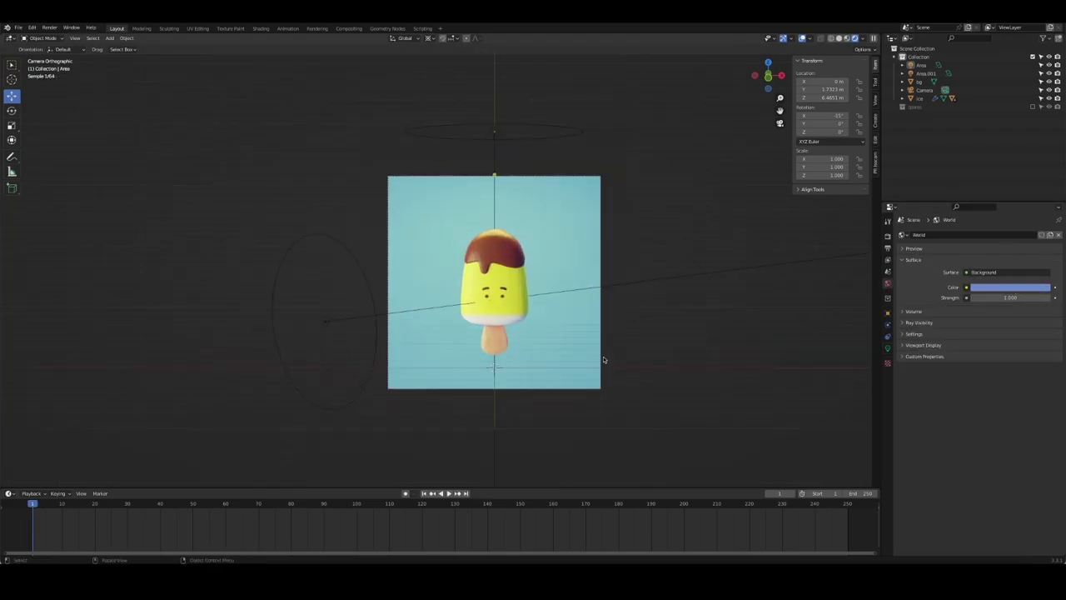
click(572, 296)
Duplicate the fill light and swing the copy Area.002 to the popsicle's right
key(shift+d)
key(Escape)
key(r)
key(z)
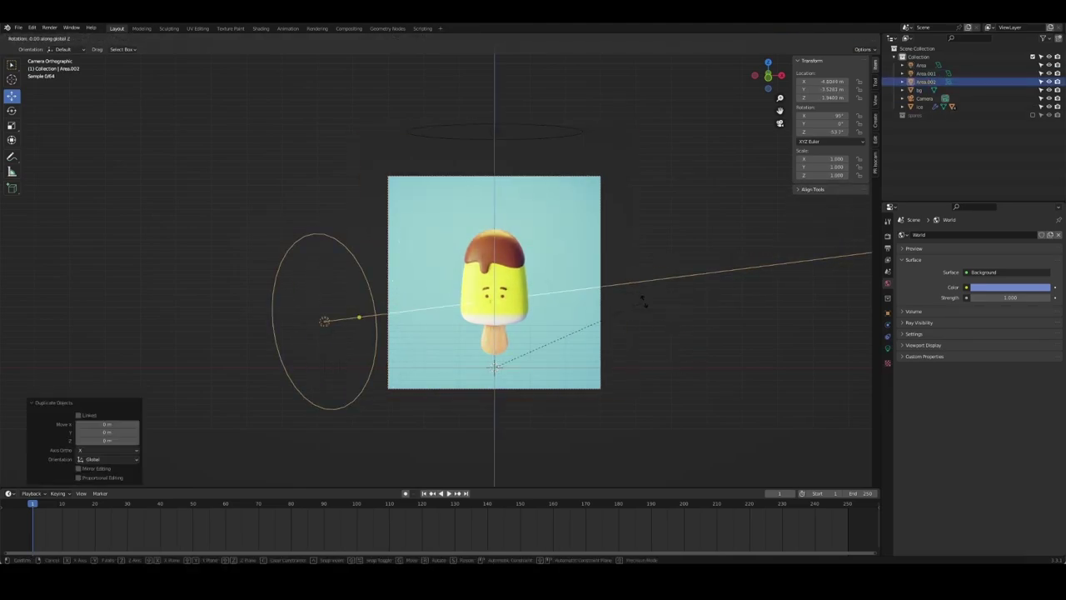
click(230, 278)
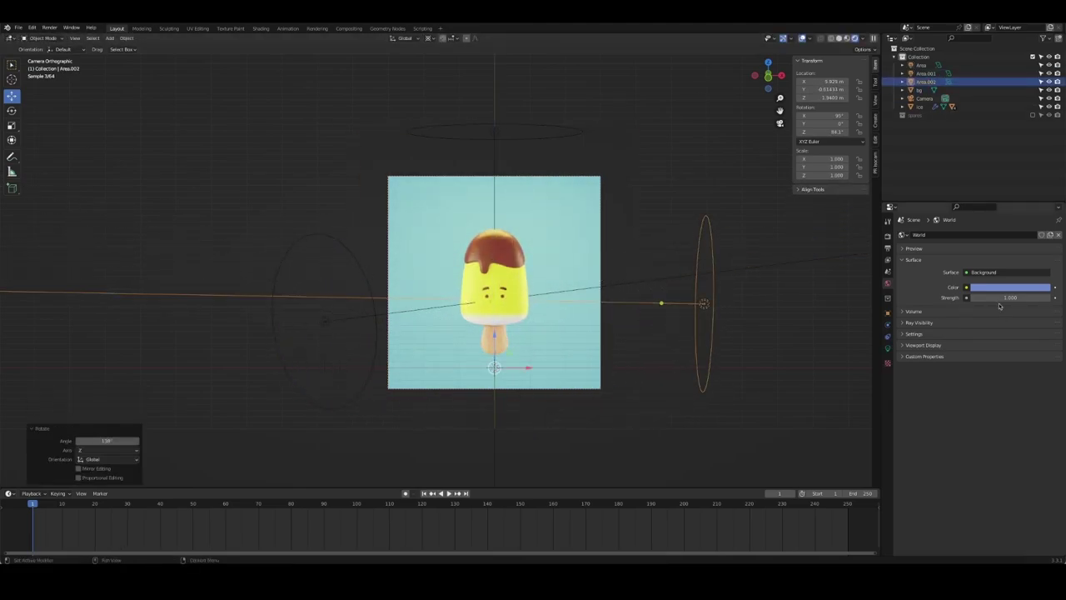
Change the left fill light Area.001 to a pale cream colour
click(350, 320)
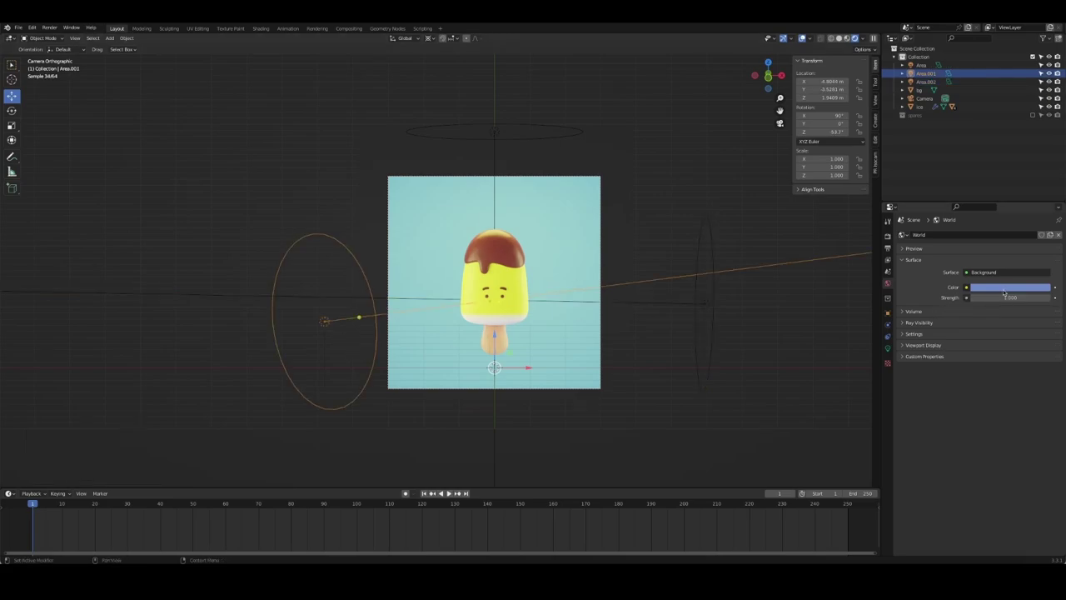
click(499, 138)
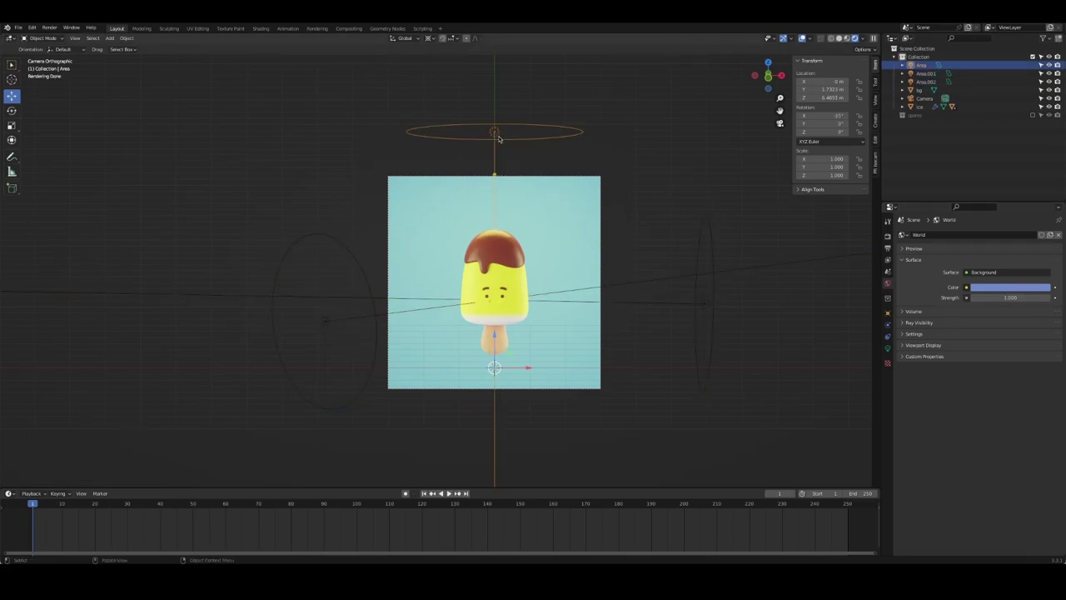
click(888, 348)
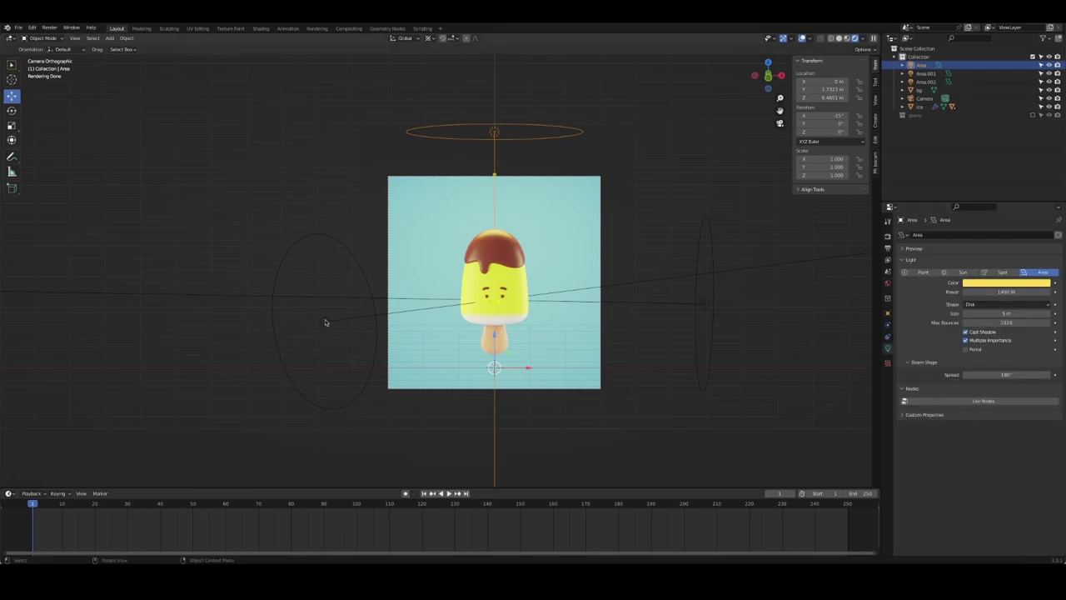
click(371, 321)
click(356, 324)
click(990, 284)
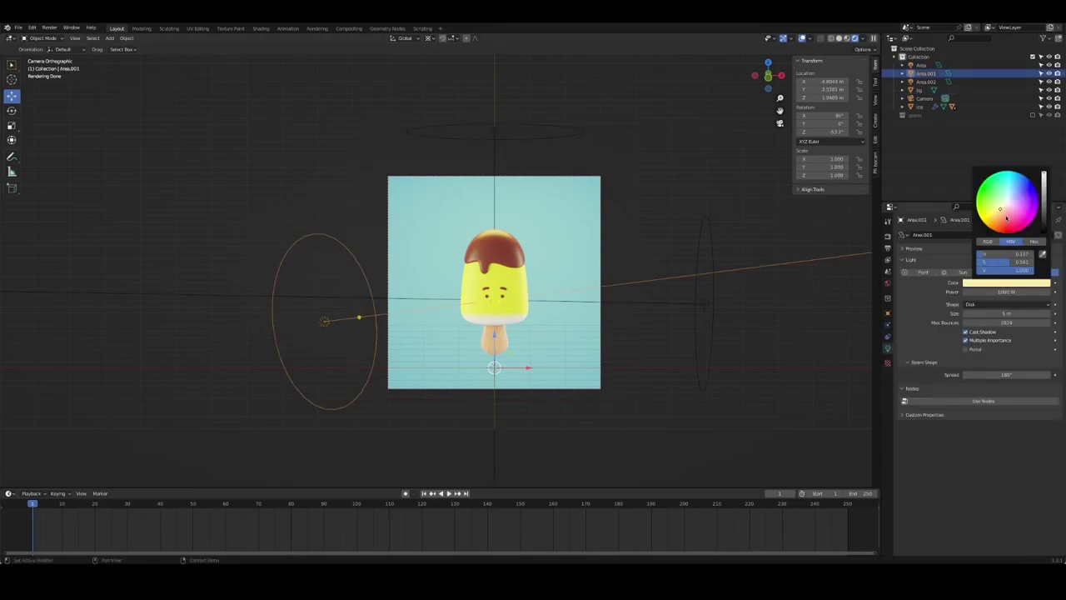
click(1009, 202)
Tint the right-hand rim light Area.002 pink and set its power to 700 W
click(703, 304)
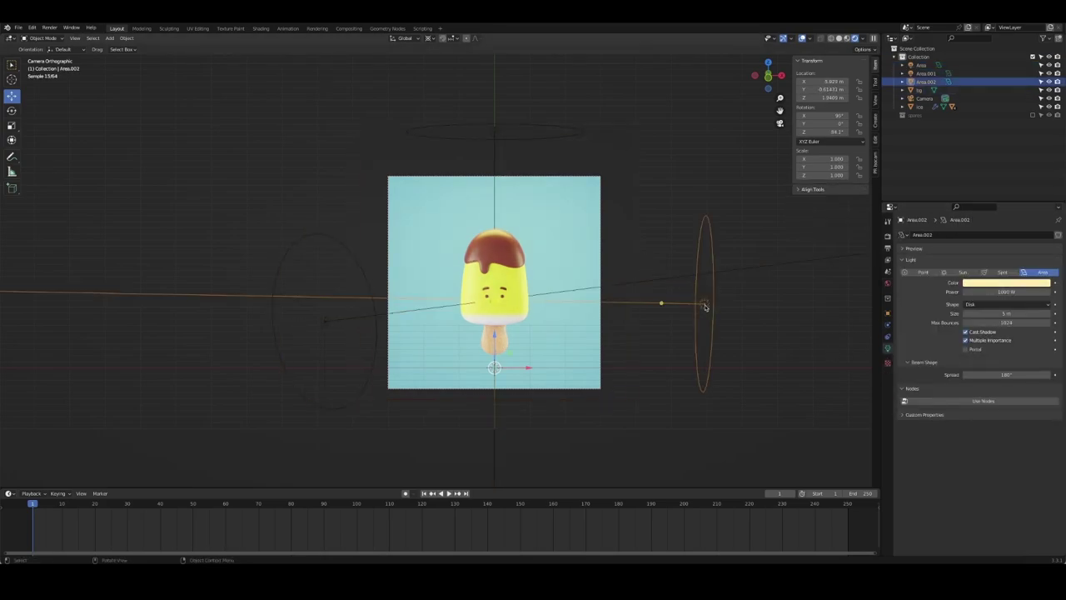
click(1024, 284)
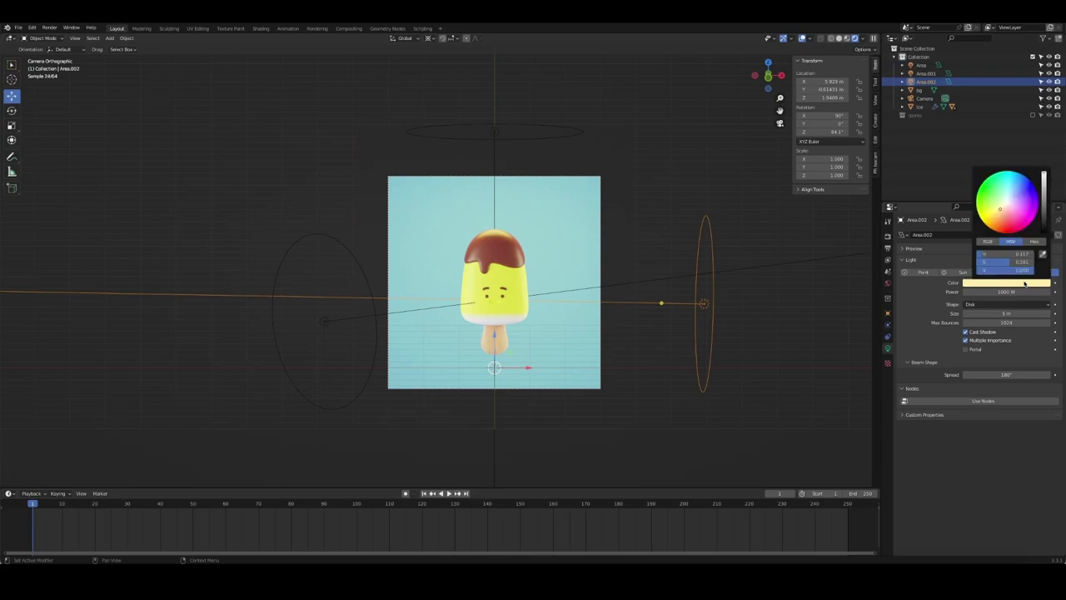
click(1015, 203)
click(988, 291)
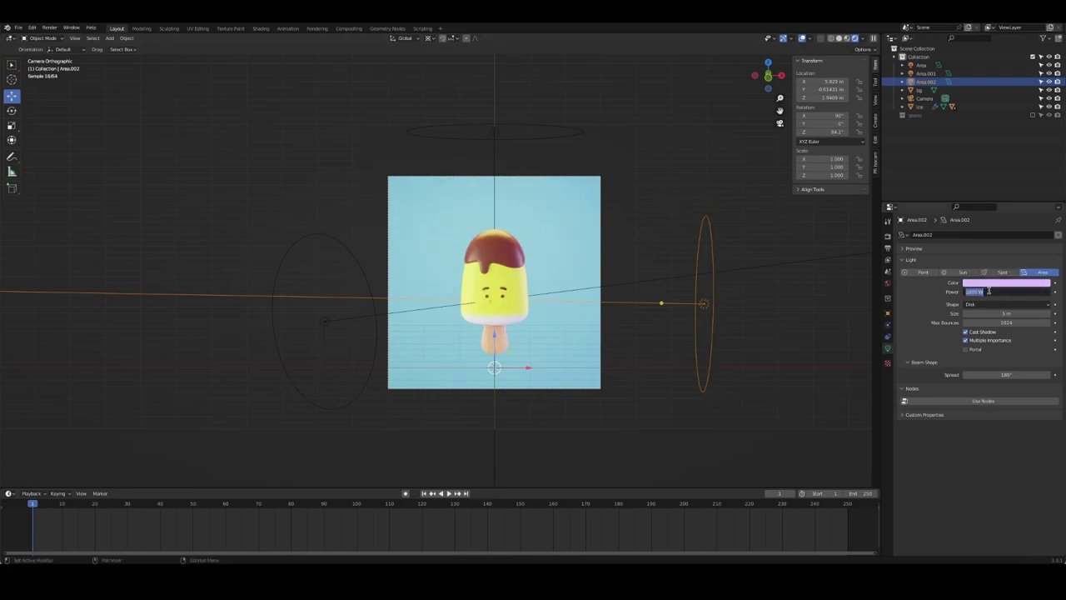
text(800)
key(Return)
click(1009, 293)
text(700)
key(Return)
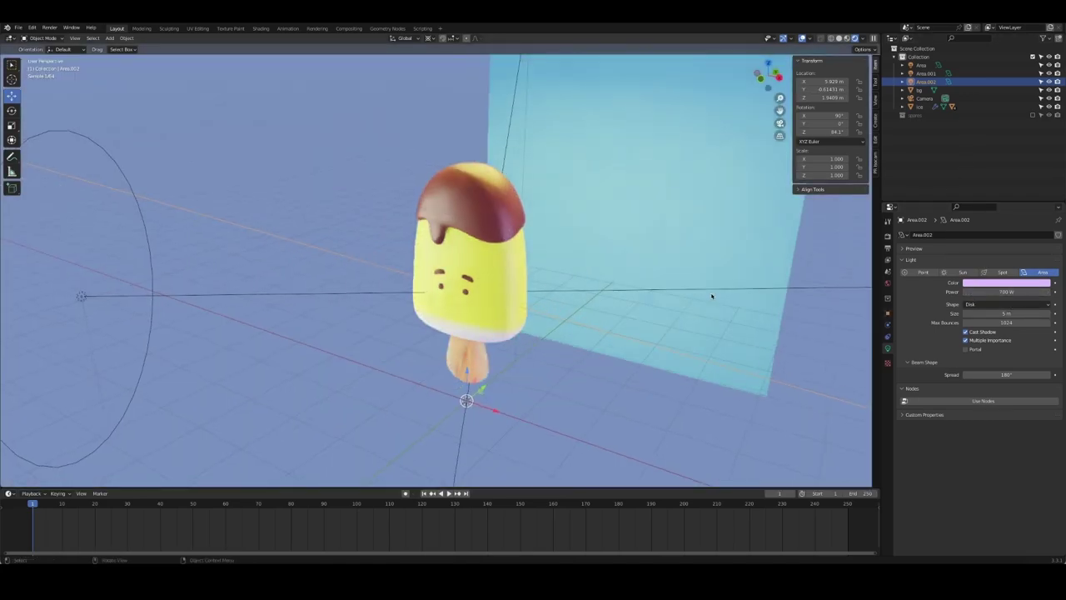
Orbit to check the three lights from above, then return to the camera view
middle_drag(759, 283, 503, 311)
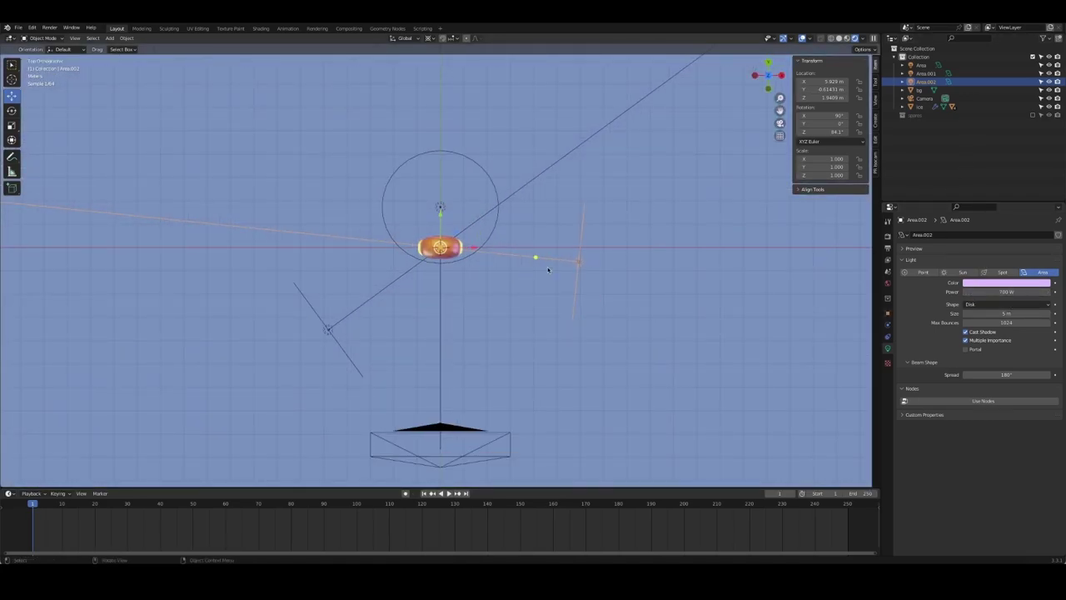
key(KP_0)
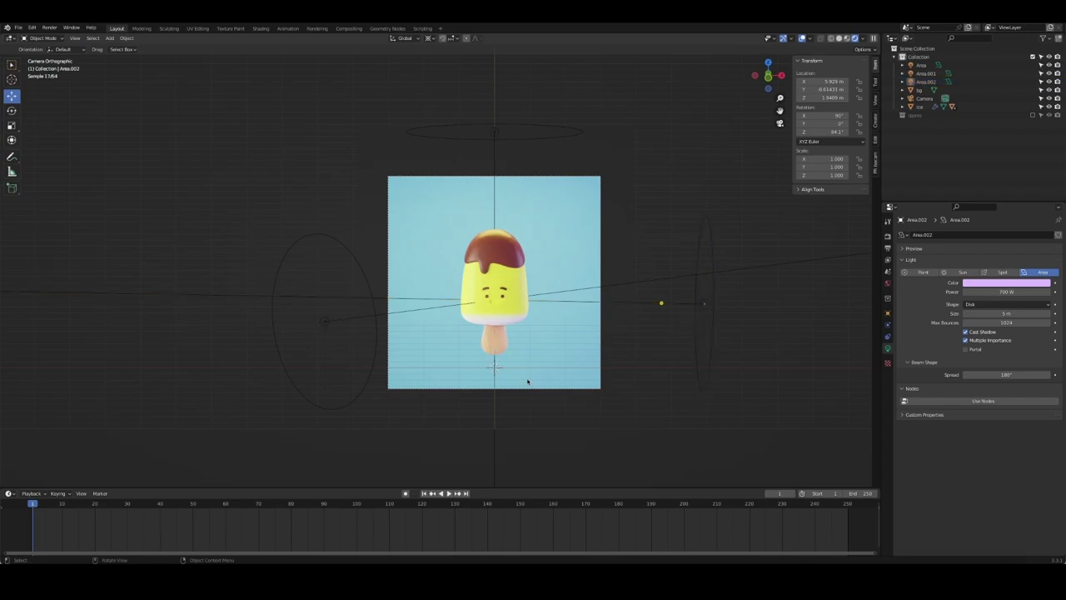
click(599, 389)
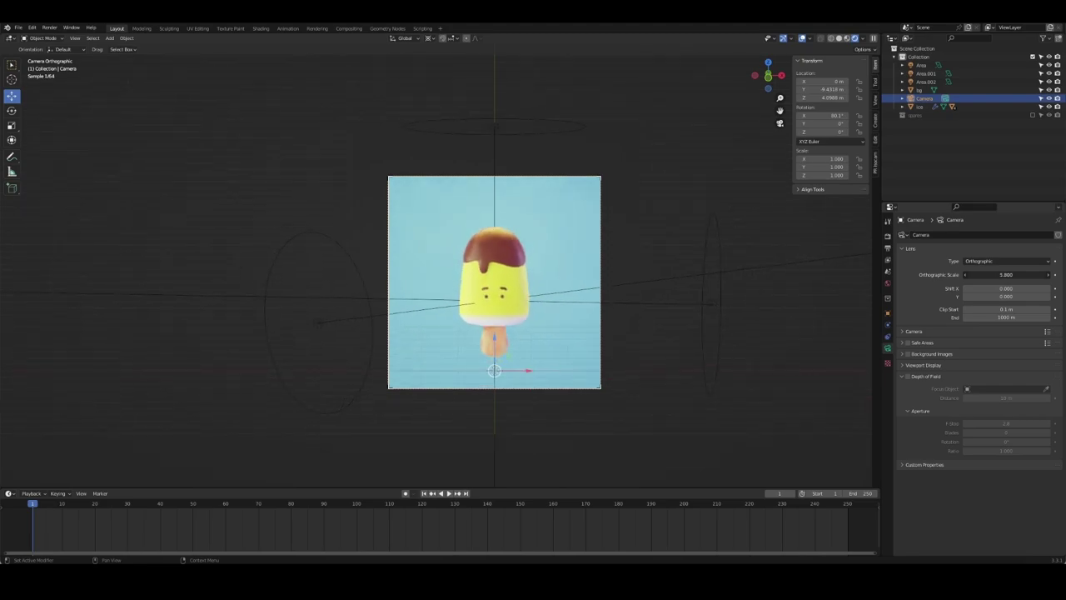
Reduce the camera's orthographic scale to 5.400 so the popsicle fills more of the frame
drag(1006, 274, 991, 274)
click(617, 437)
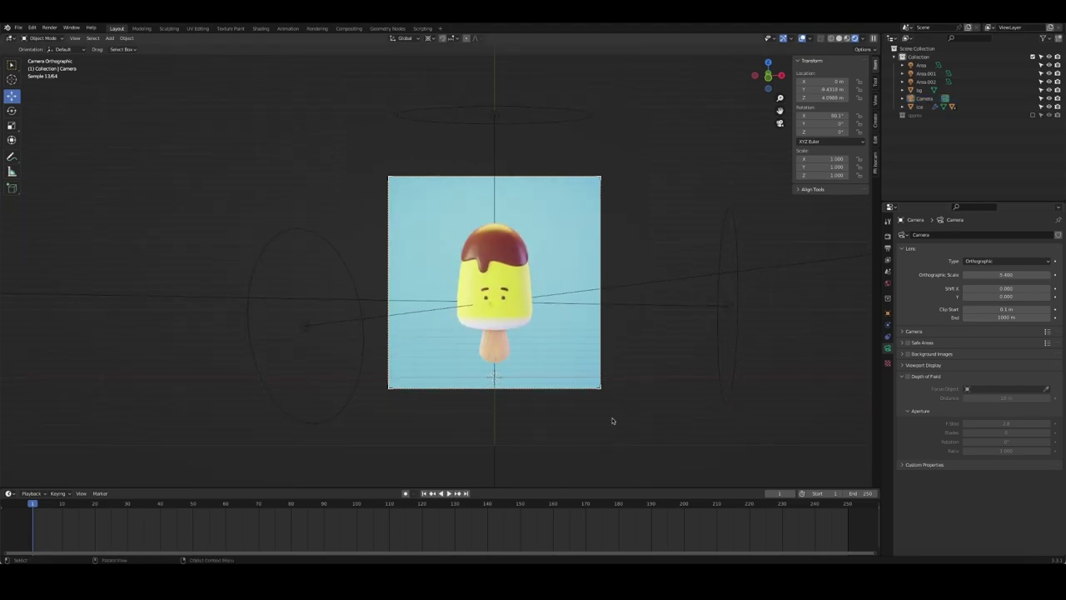
click(528, 316)
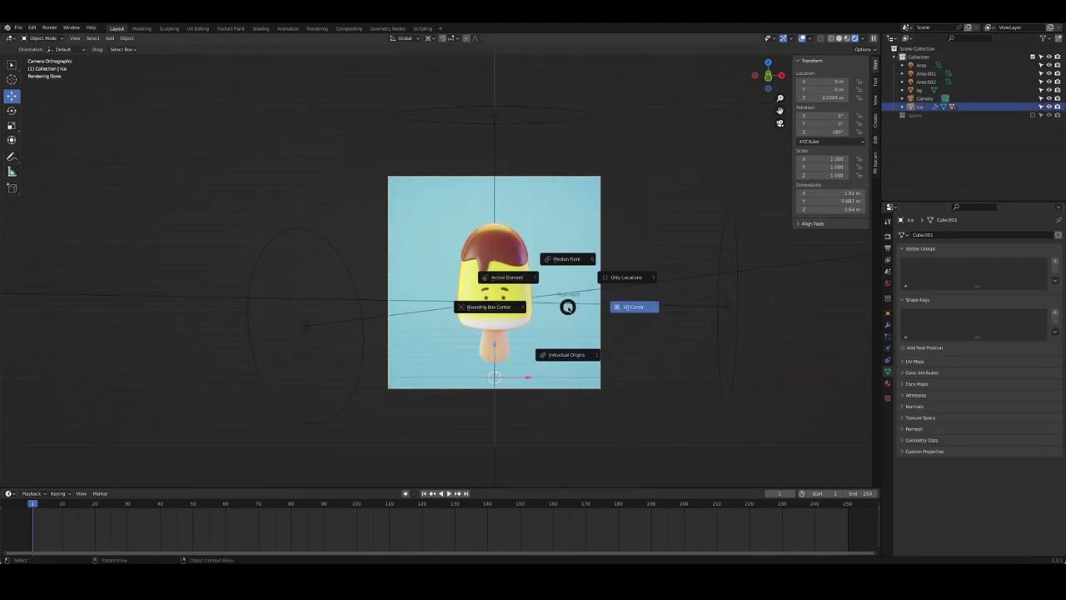
Adjust the saturation of the bg backdrop's blue base colour in its material settings
click(581, 254)
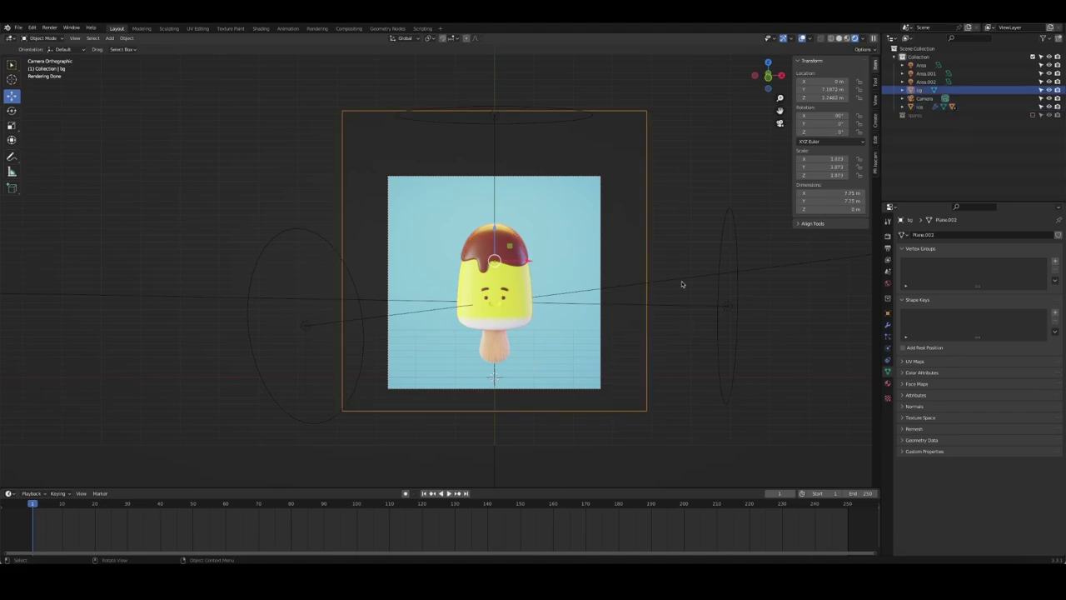
click(755, 112)
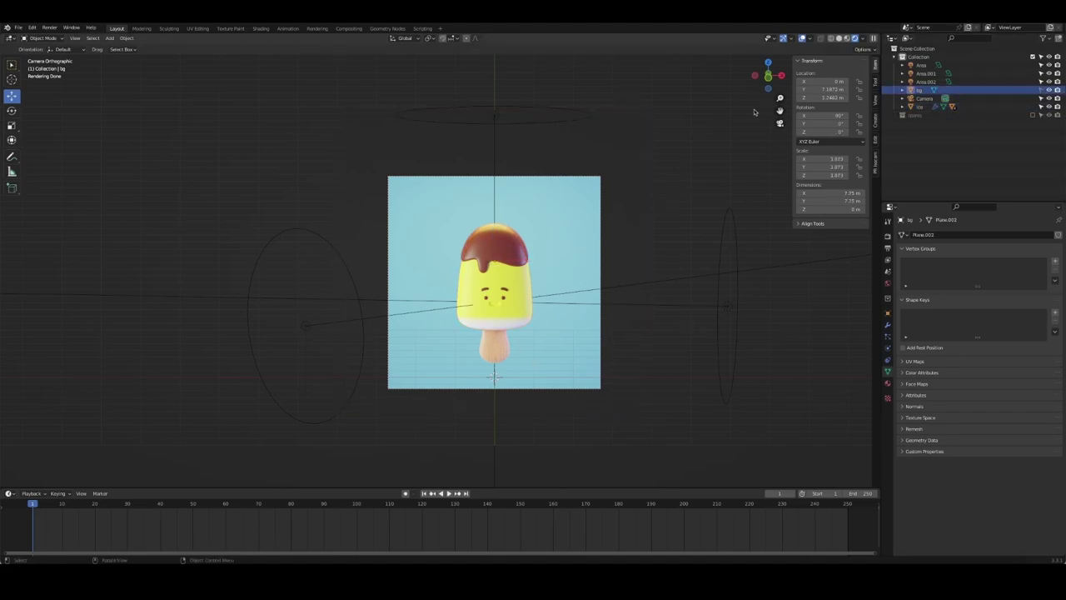
click(578, 247)
click(887, 381)
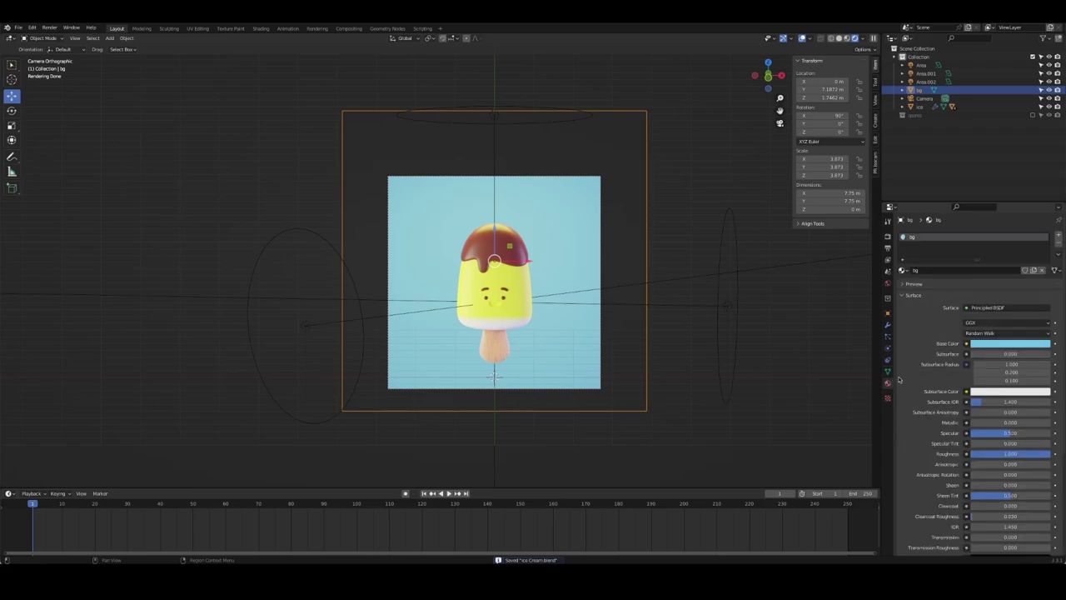
click(1010, 344)
drag(1011, 236, 1015, 239)
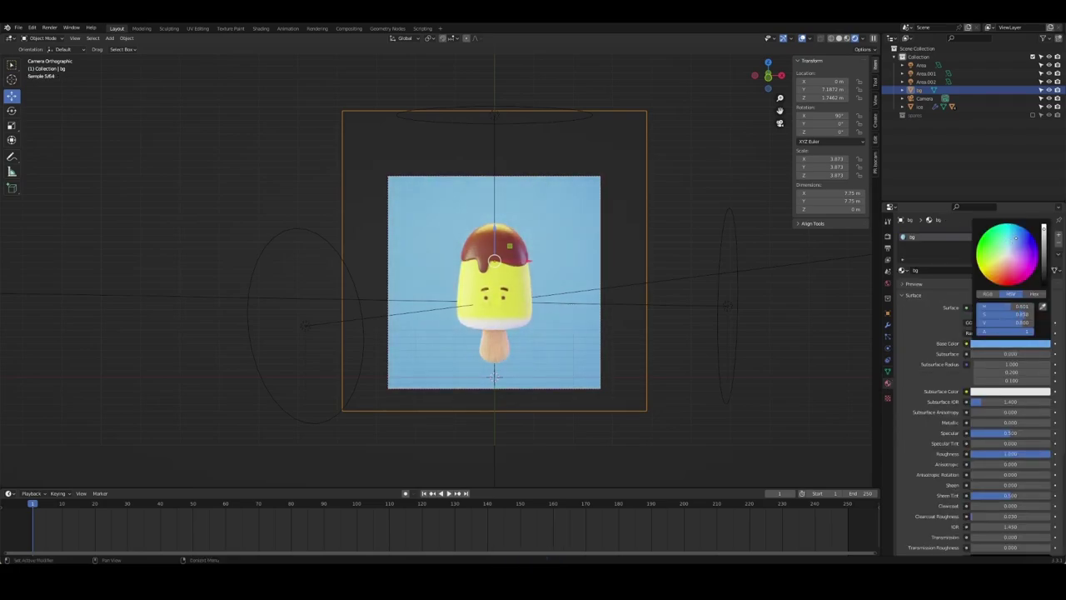
click(701, 233)
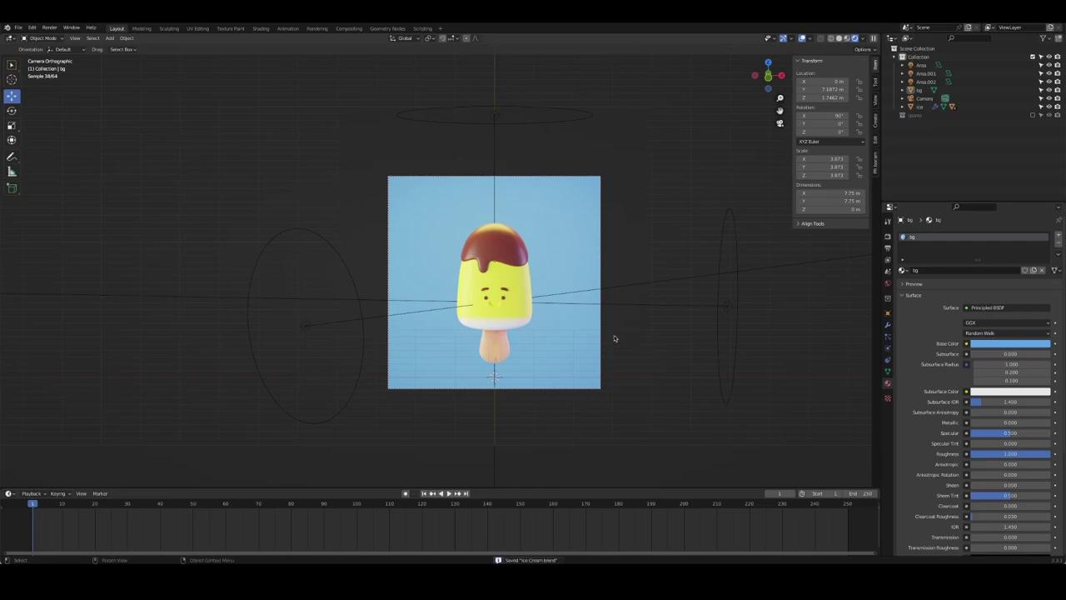
Orbit around the popsicle and select the yellow top area light
click(508, 245)
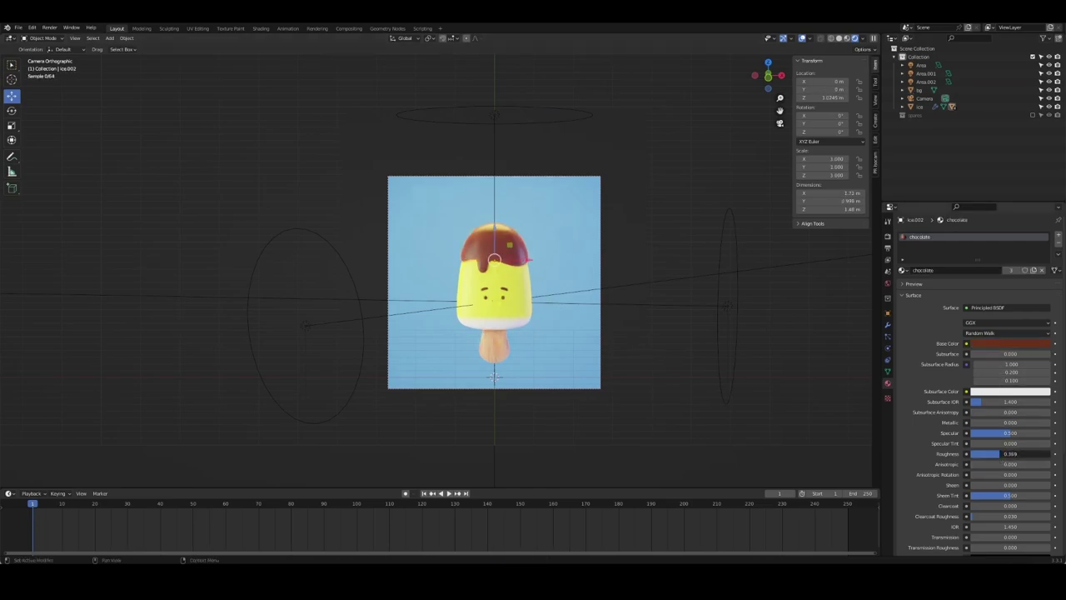
click(346, 192)
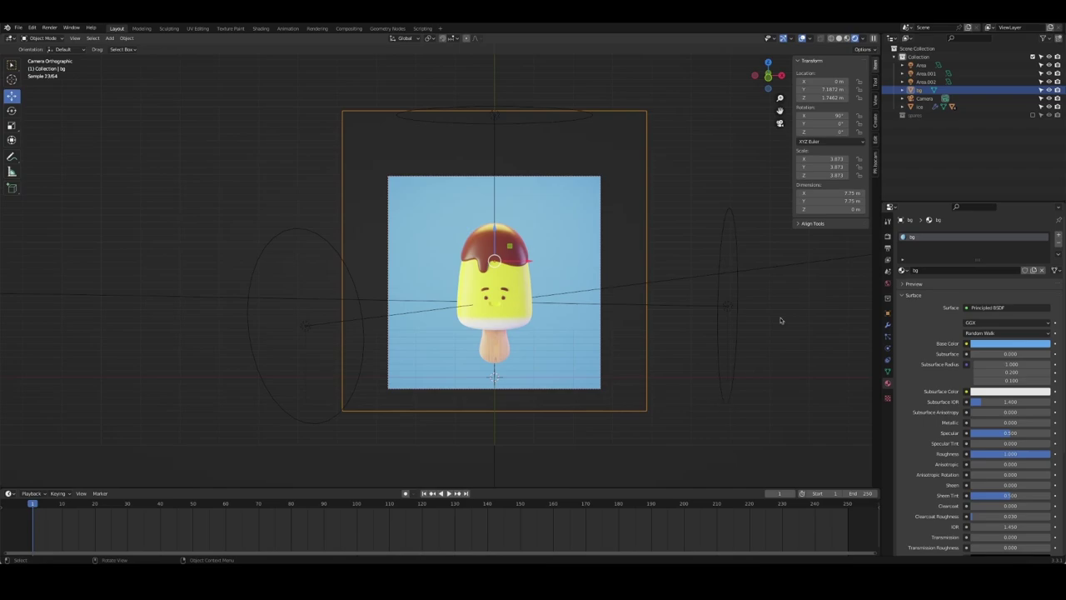
click(707, 221)
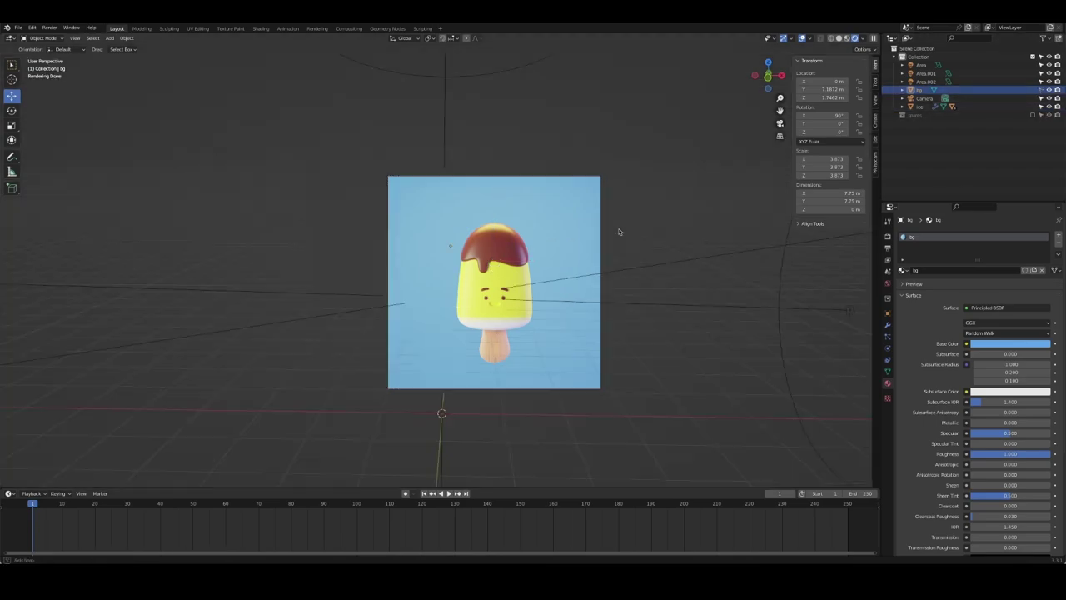
middle_drag(619, 231, 571, 164)
click(571, 164)
Set the pivot to the 3D cursor and tilt the yellow top light around X
scroll(600, 275, up, 2)
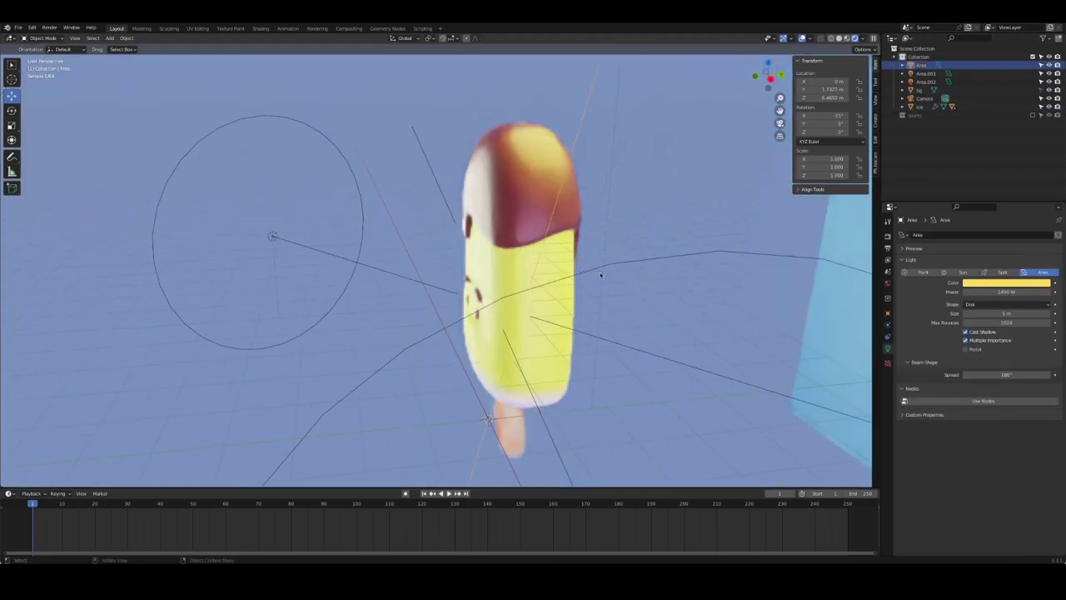
scroll(600, 275, down, 4)
key(period)
click(666, 267)
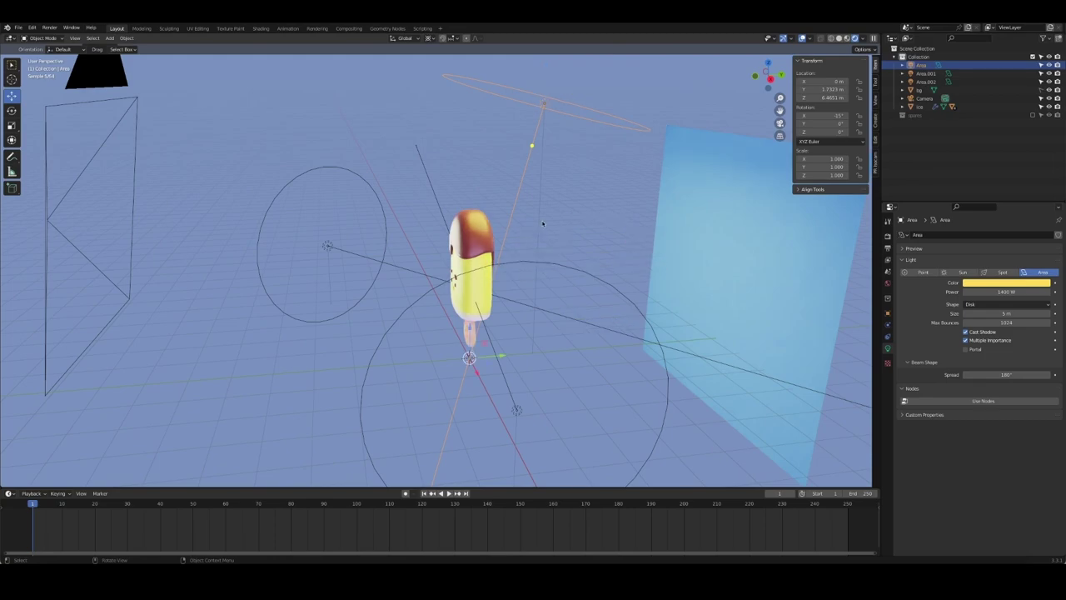
key(r)
key(x)
click(591, 229)
Rotate the warm fill light -14.5° around the Z axis
key(KP_0)
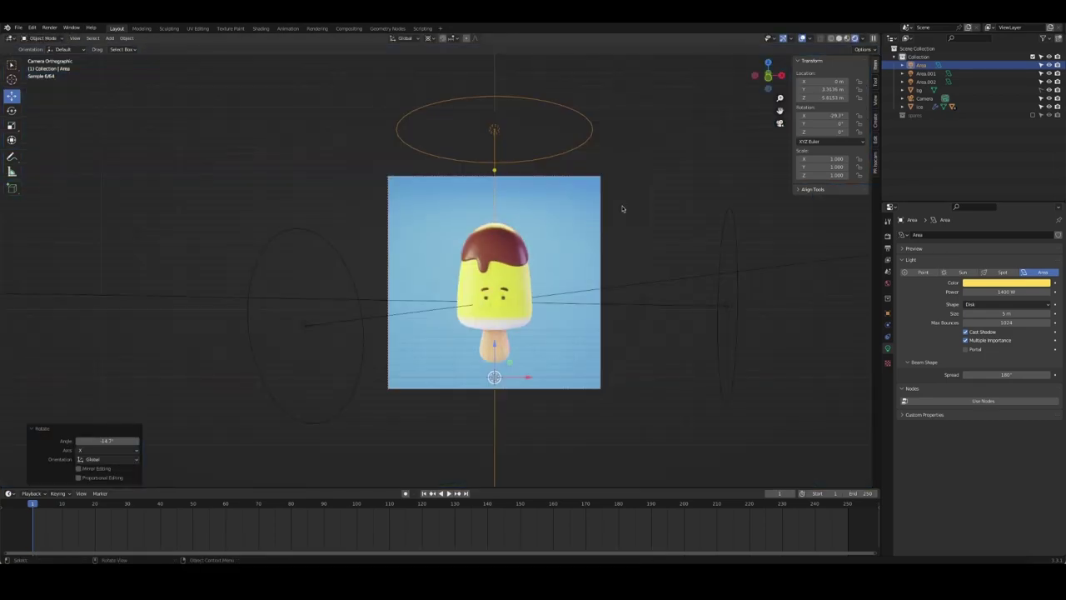
click(592, 409)
click(401, 330)
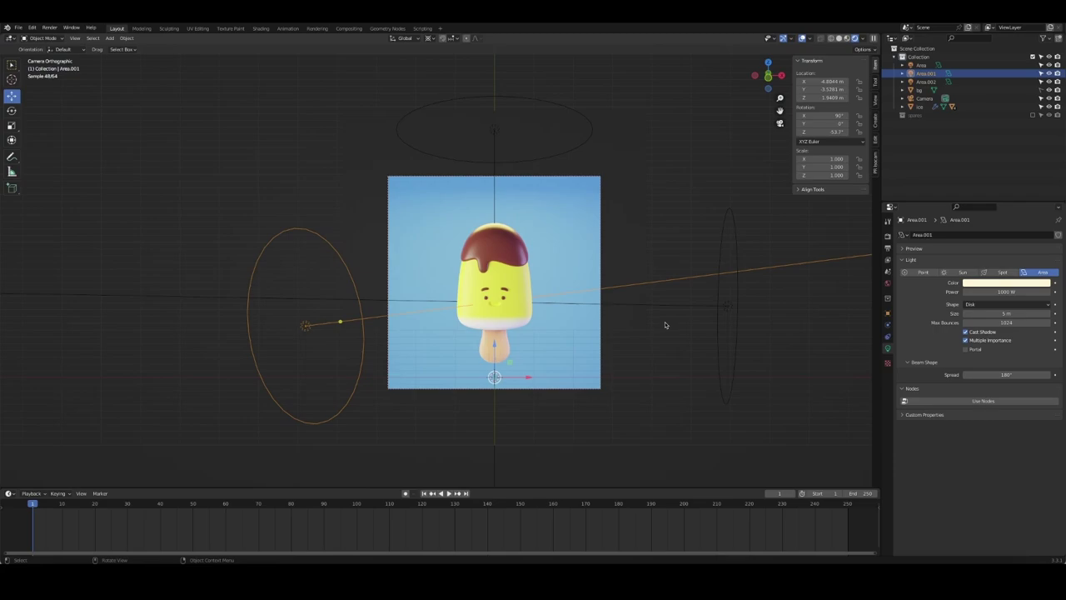
key(r)
key(z)
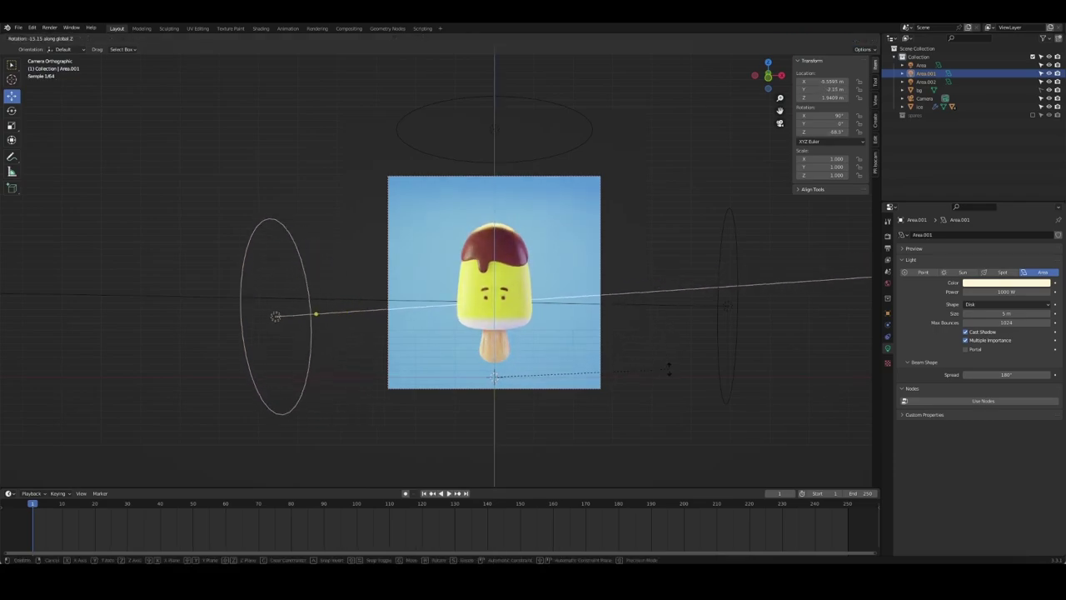
click(424, 421)
Scale the fill light to 0.631, then narrow it to 0.476 on its X axis
key(period)
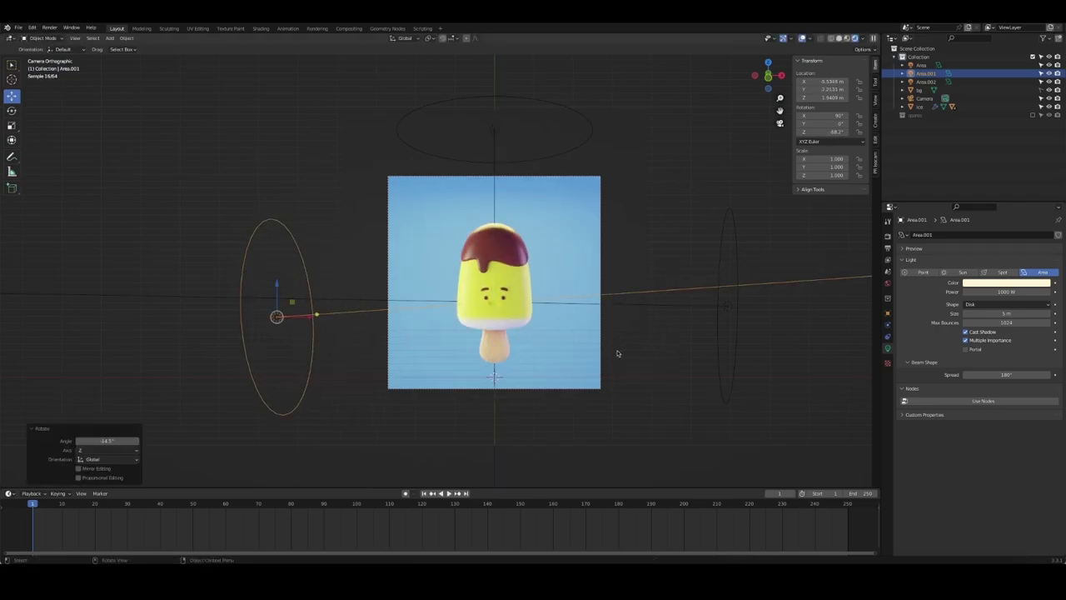
key(s)
click(491, 350)
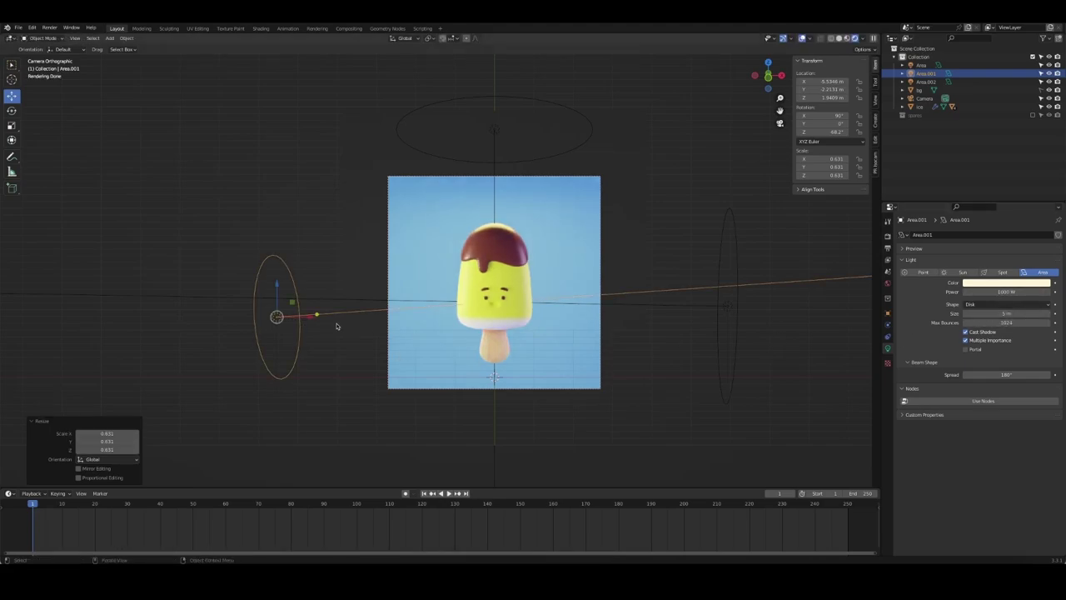
key(r)
right_click(275, 339)
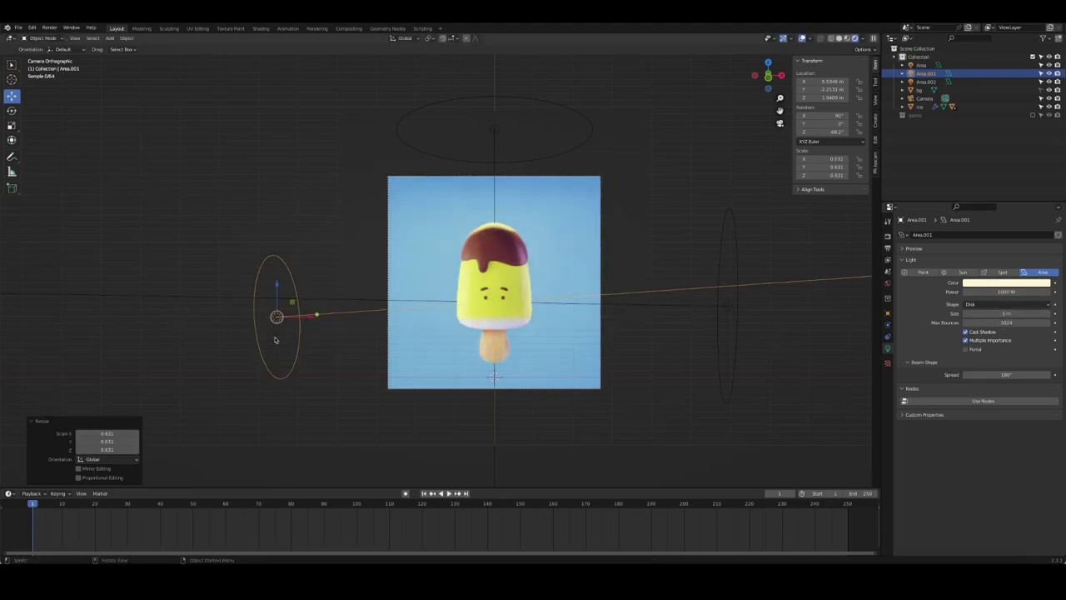
key(s)
key(x)
key(x)
click(339, 331)
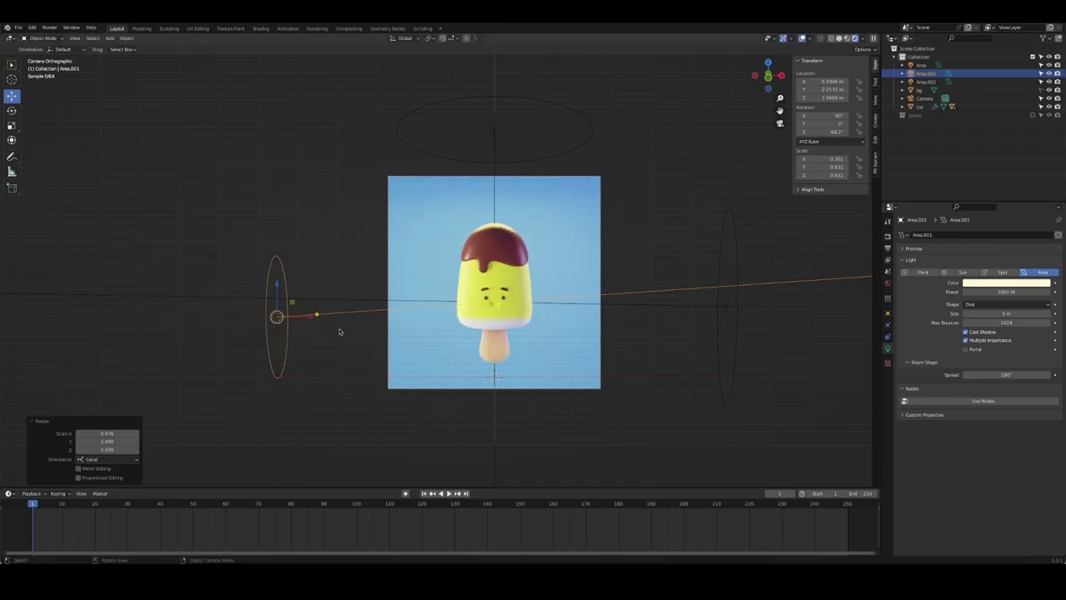
Select the ice and show its material nodes in an enlarged Shader Editor
mouse_move(340, 331)
middle_down()
mouse_move(410, 317)
mouse_move(359, 347)
middle_up()
scroll(410, 317, up, 3)
scroll(410, 316, down, 8)
key(KP_0)
click(465, 306)
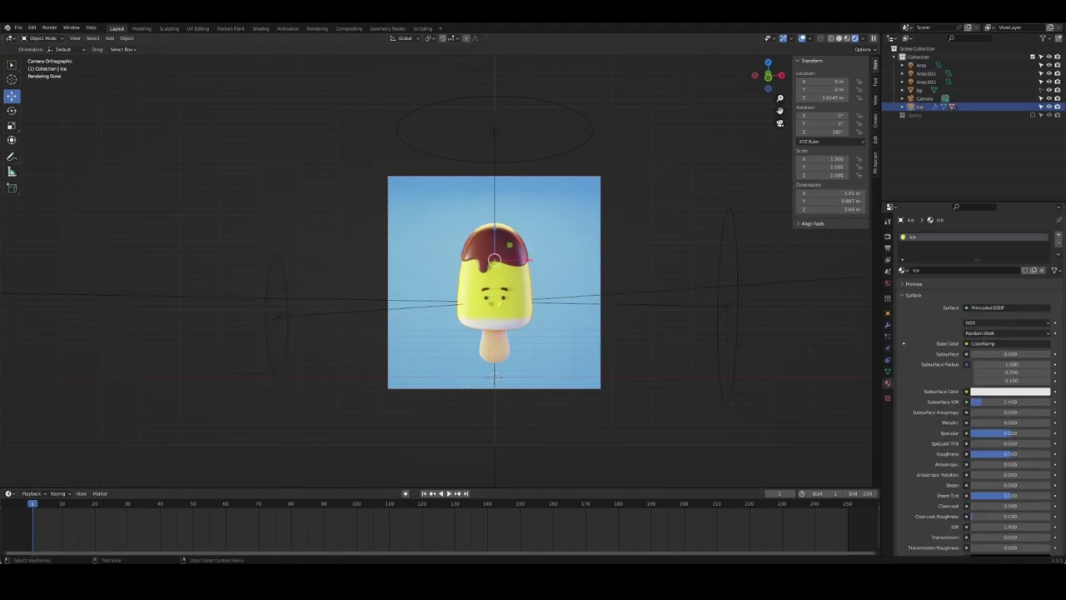
click(9, 494)
click(37, 474)
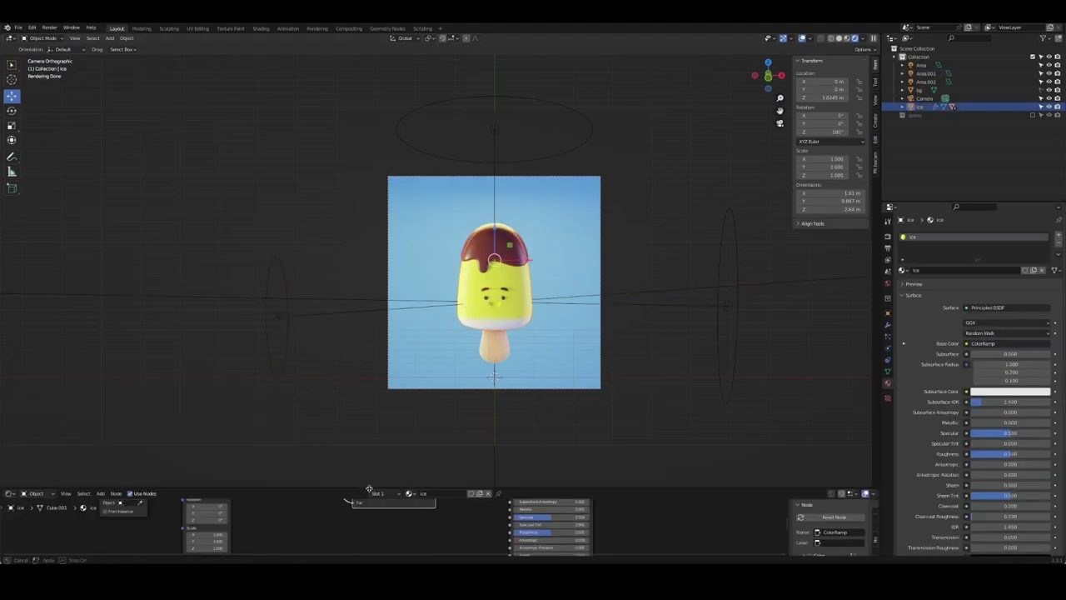
drag(369, 489, 369, 267)
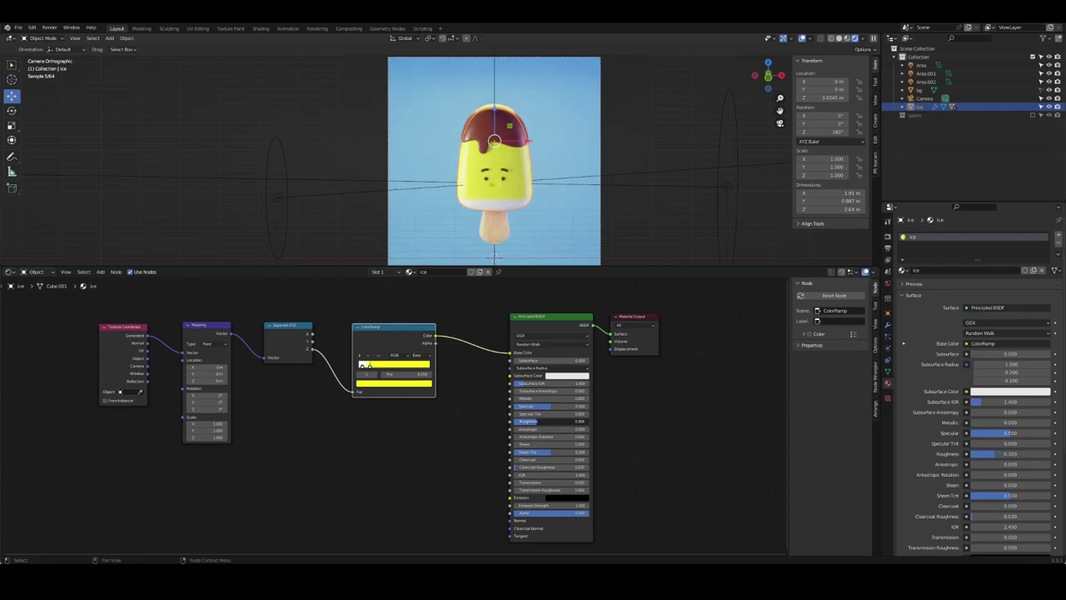
Move the Area.001 light along its local Z and shrink it to 3.31 m at 1000 W
key(Return)
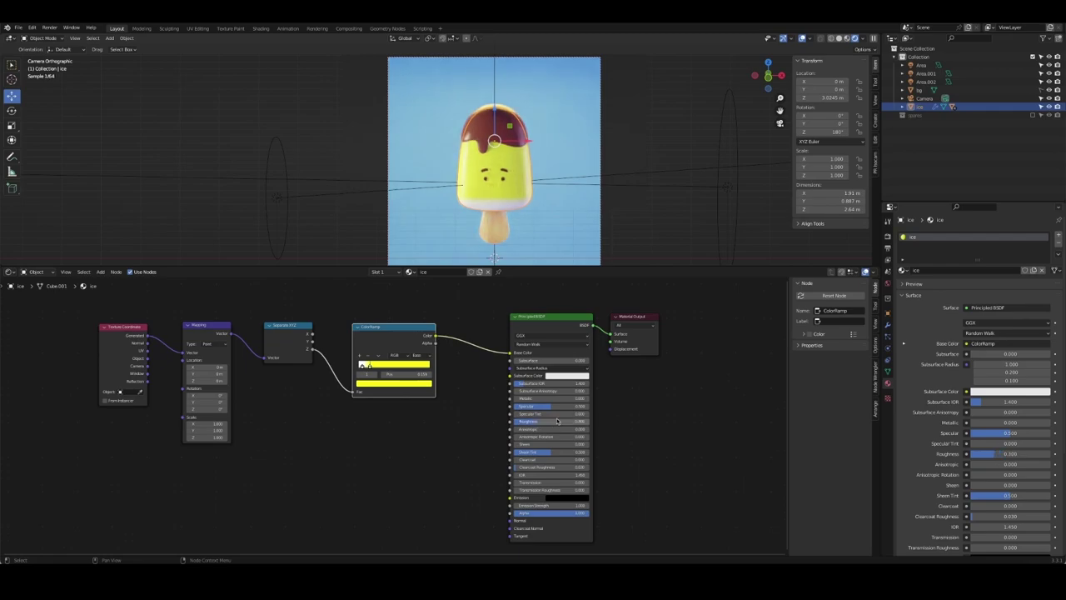
click(345, 191)
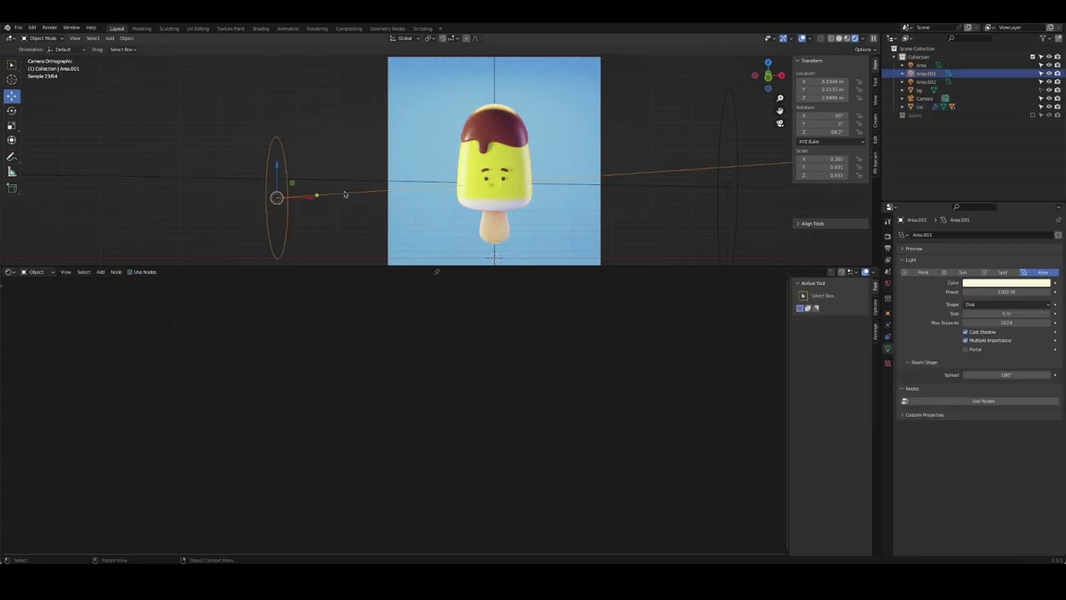
key(g)
key(z)
key(z)
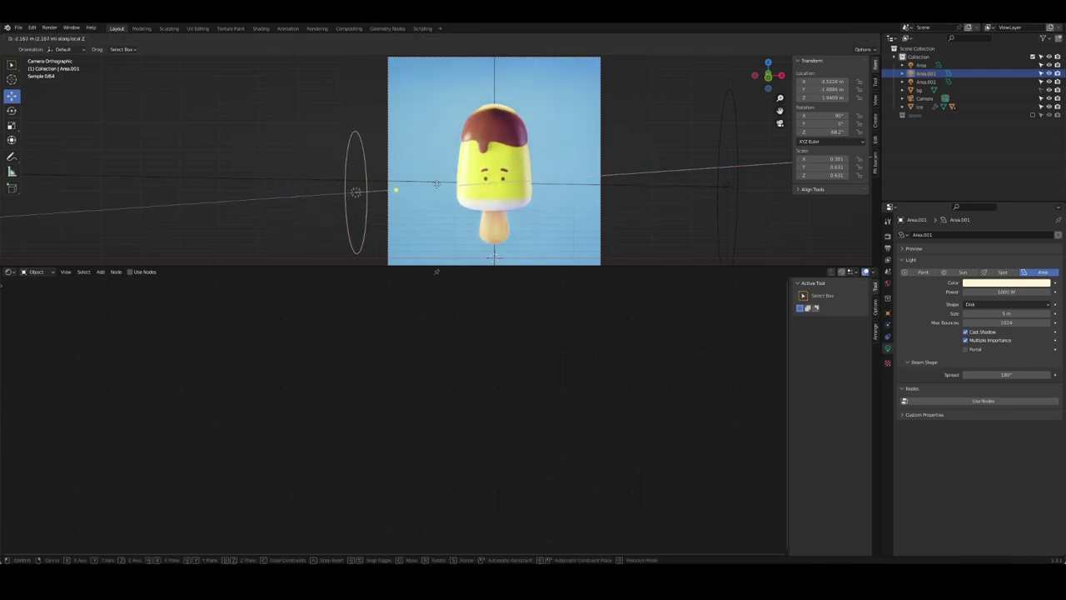
click(416, 189)
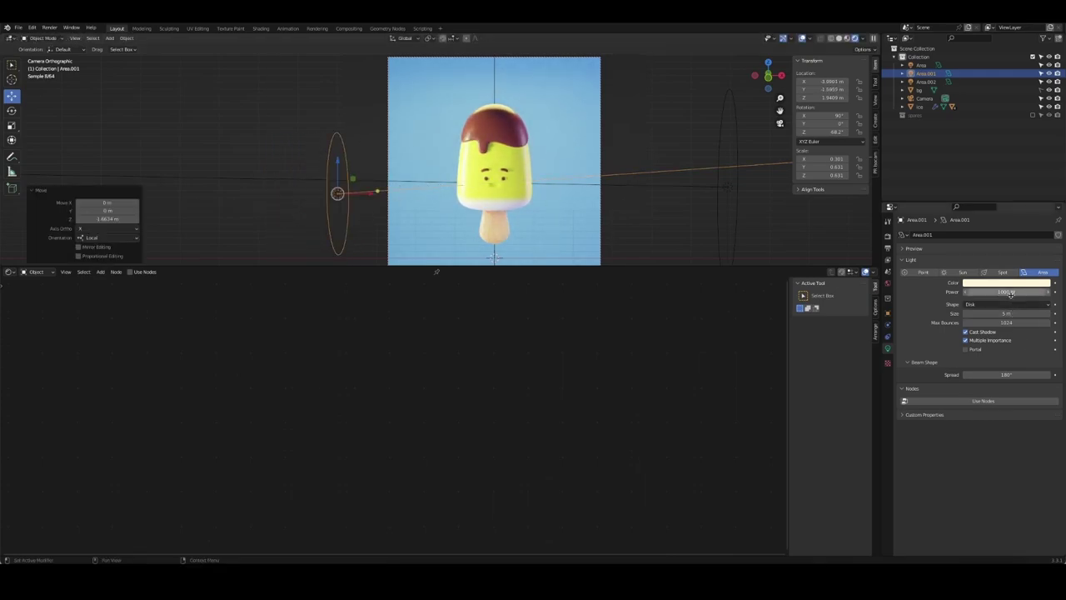
click(1007, 292)
text(800)
key(Return)
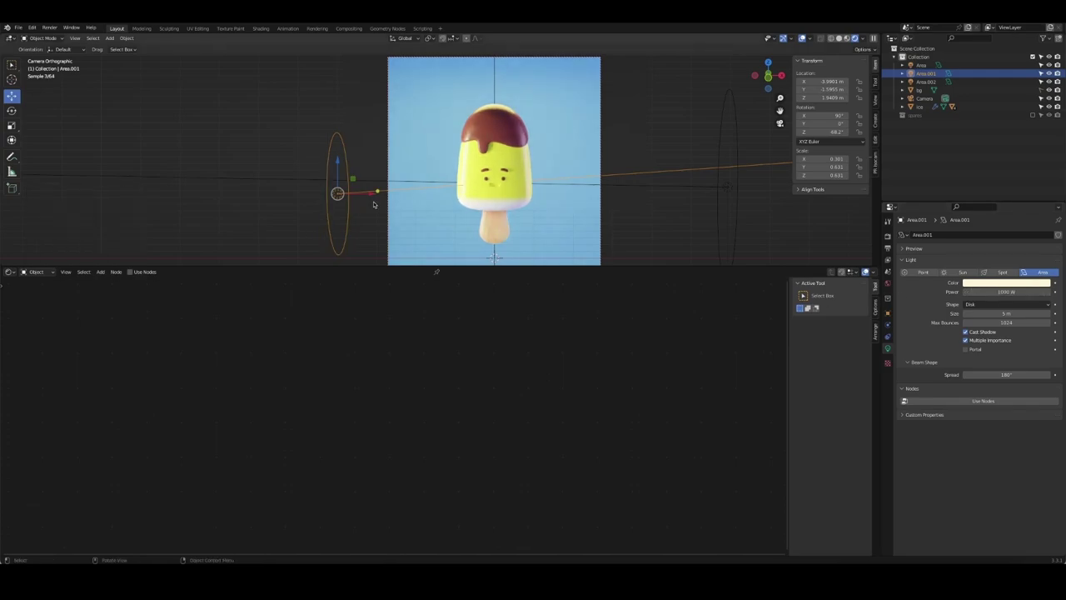
drag(1008, 314, 958, 313)
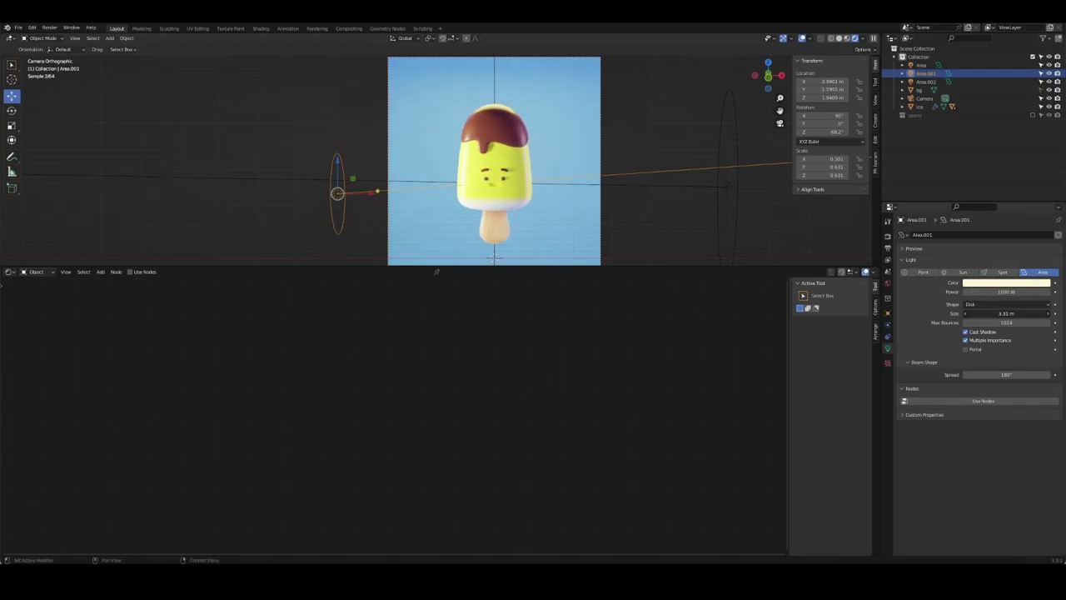
Stretch the Area.001 light narrower along X and taller along Y
key(s)
key(x)
key(x)
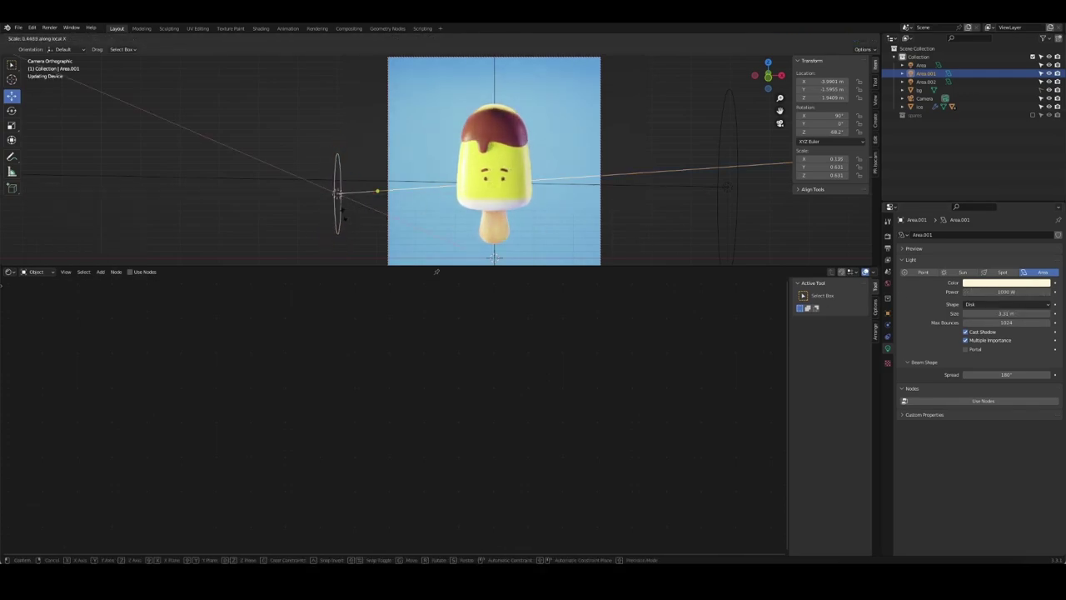
click(373, 211)
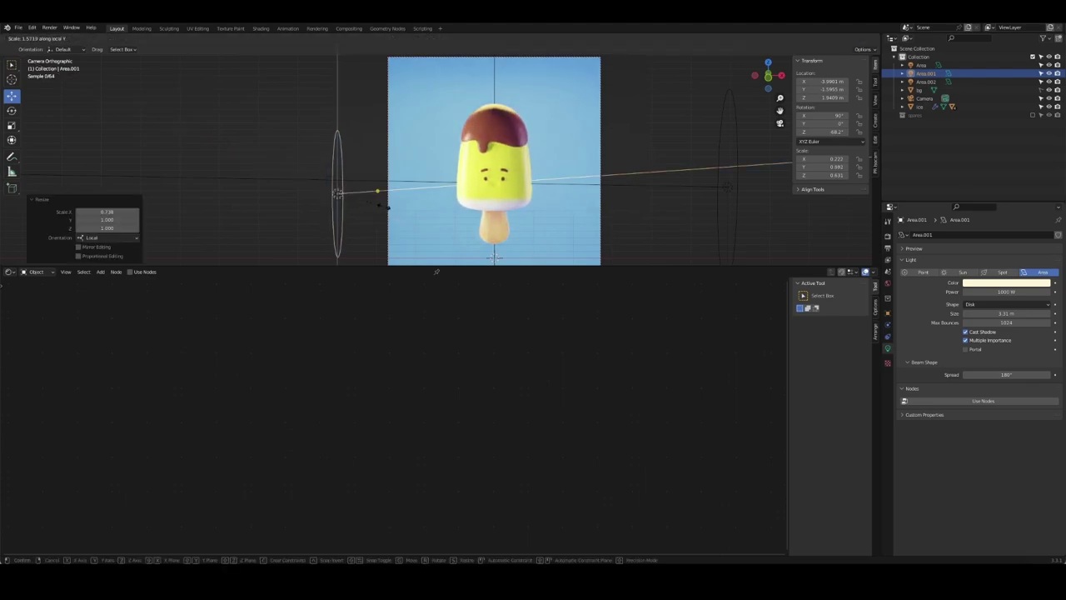
click(276, 173)
key(alt+a)
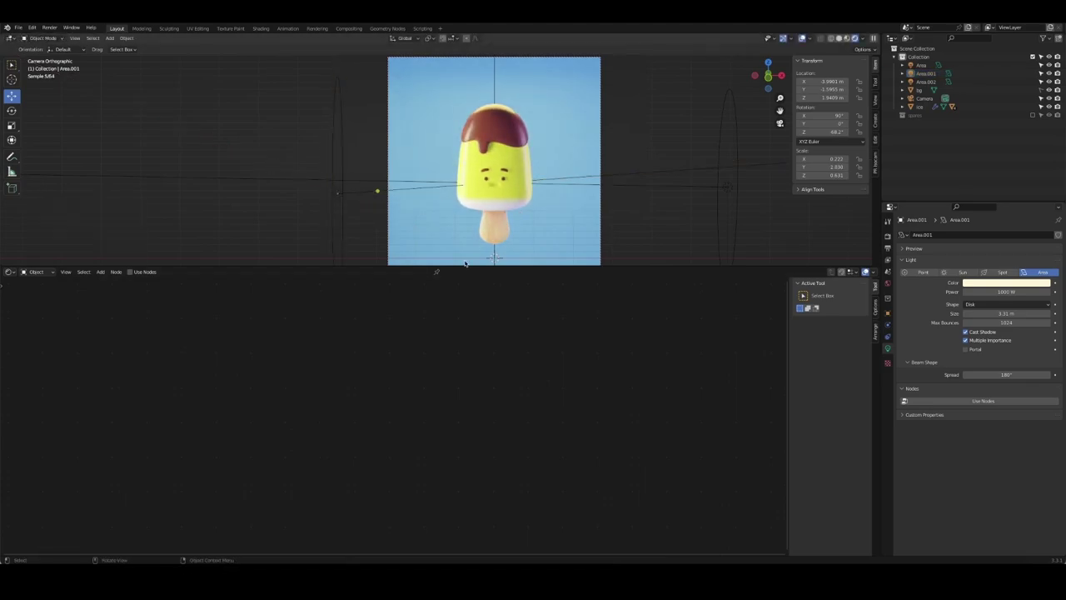
Enlarge the 3D view, check the render device setting, and save the file
drag(460, 265, 459, 460)
scroll(302, 349, up, 1)
scroll(303, 326, up, 2)
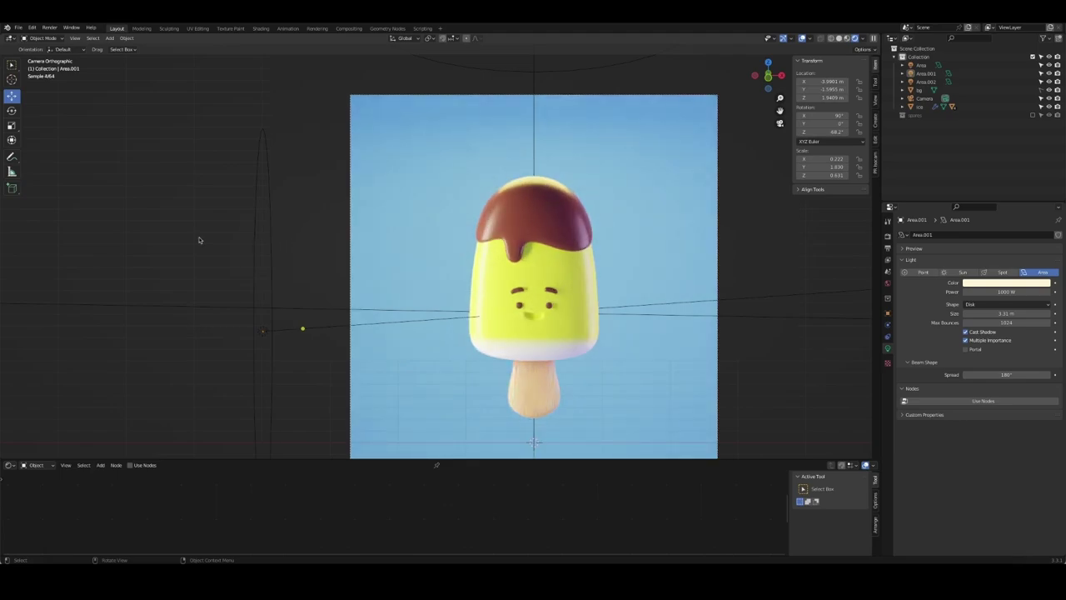
click(888, 236)
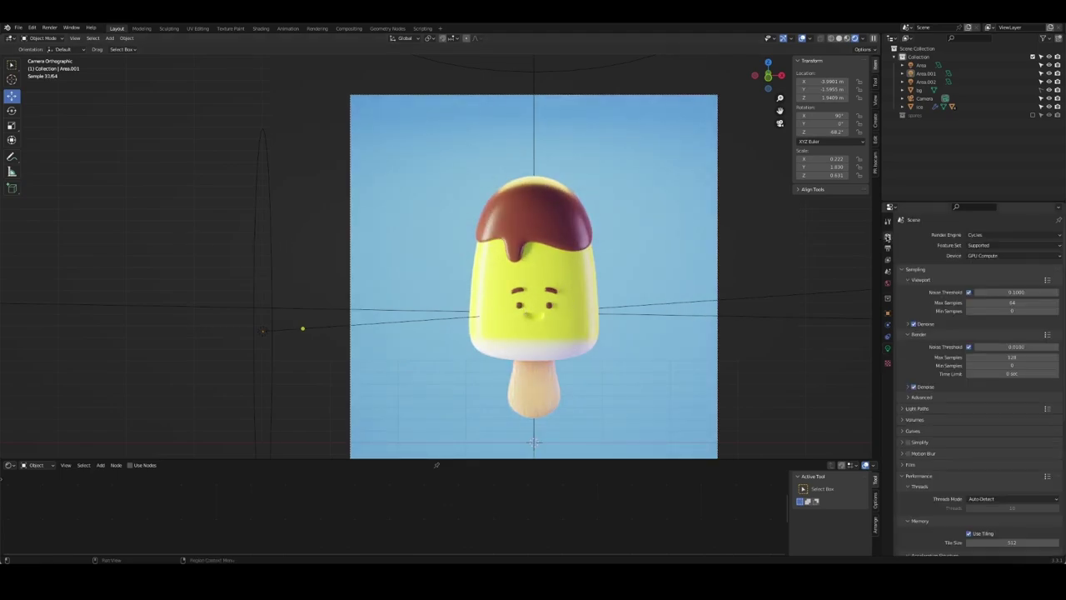
click(1008, 255)
key(ctrl+s)
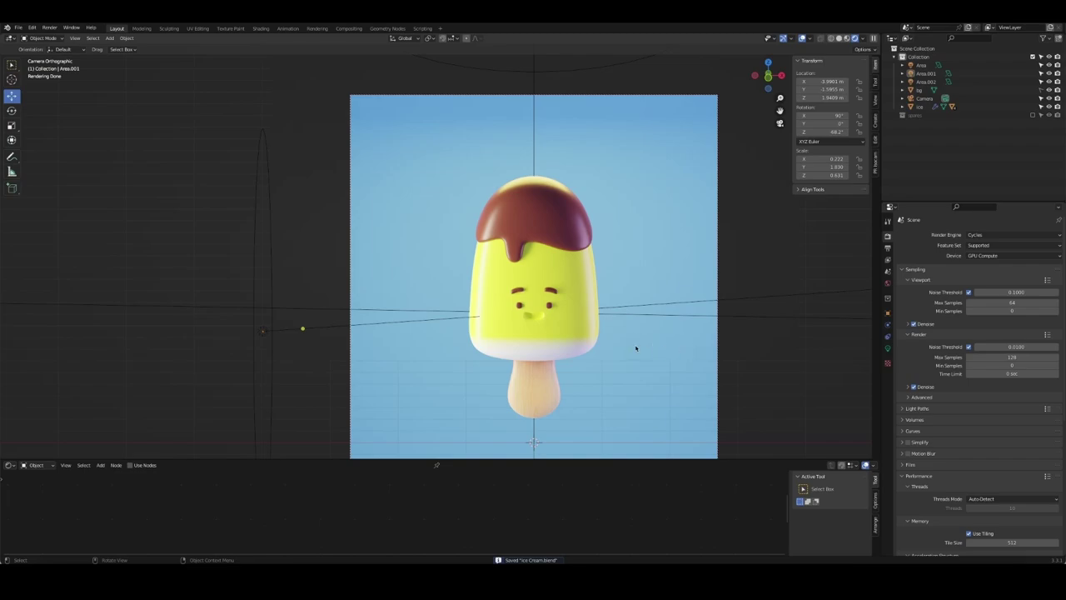
Set the Area.002 light on the right to a pink colour
scroll(636, 349, down, 1)
click(852, 308)
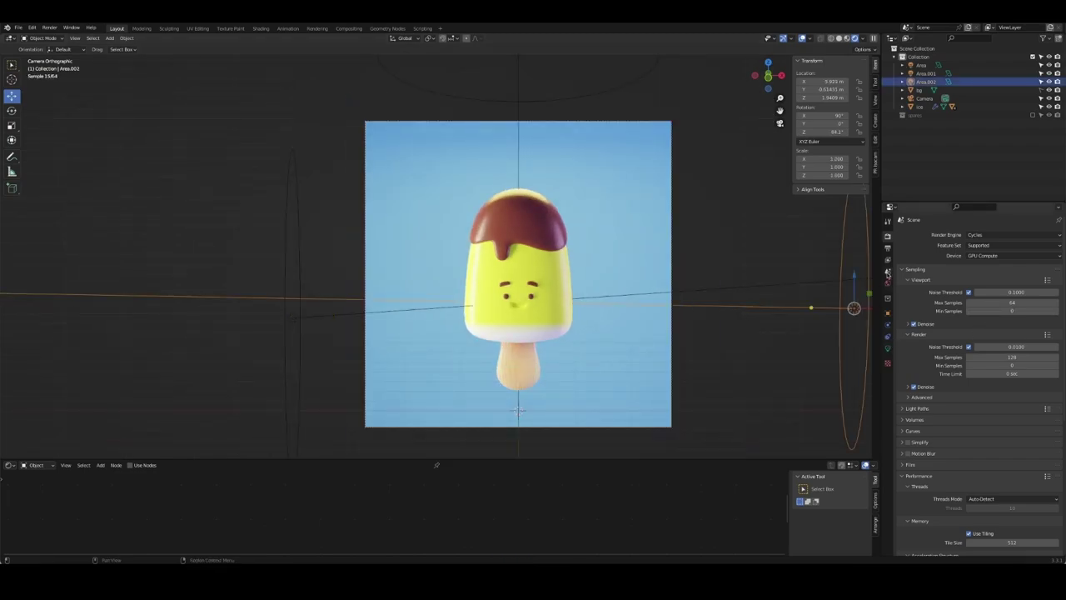
click(888, 271)
click(887, 348)
click(1006, 283)
click(1018, 206)
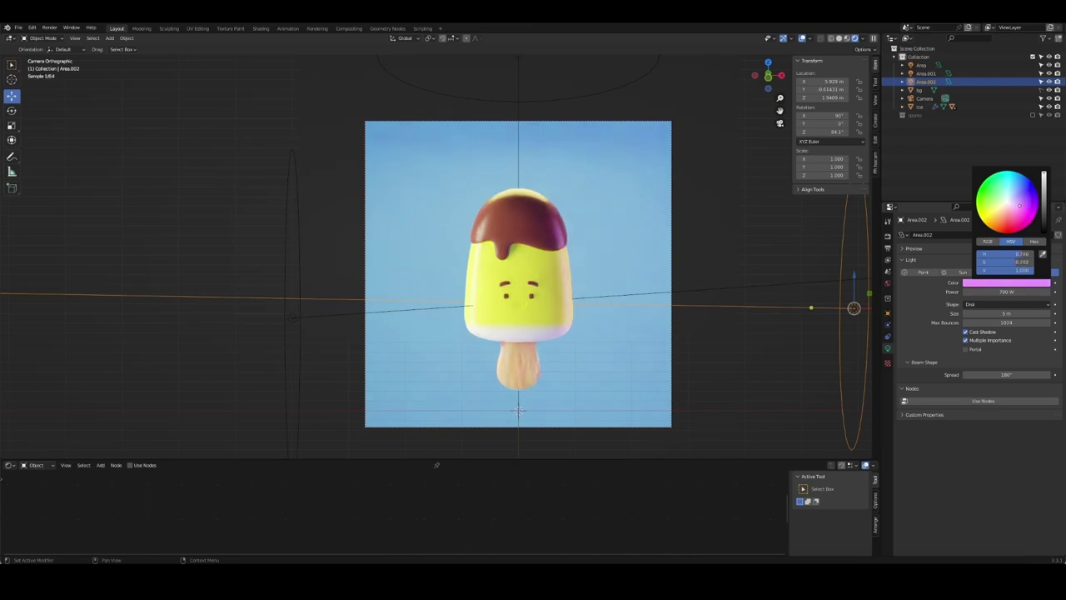
click(605, 494)
Select the ice popsicle, try some rotations, cancel them, and return to camera view
click(528, 346)
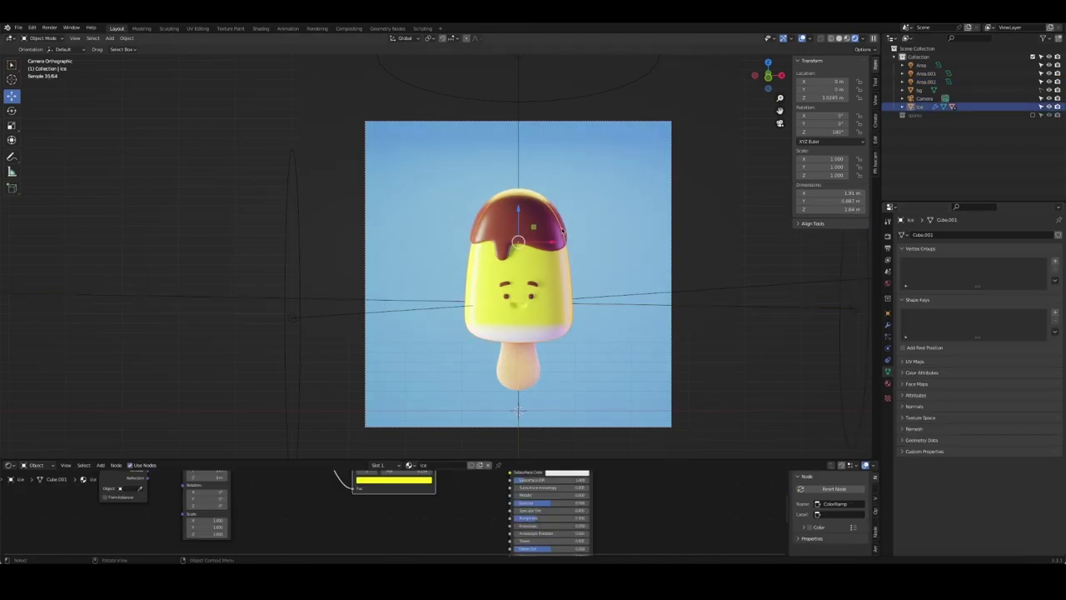
key(r)
key(r)
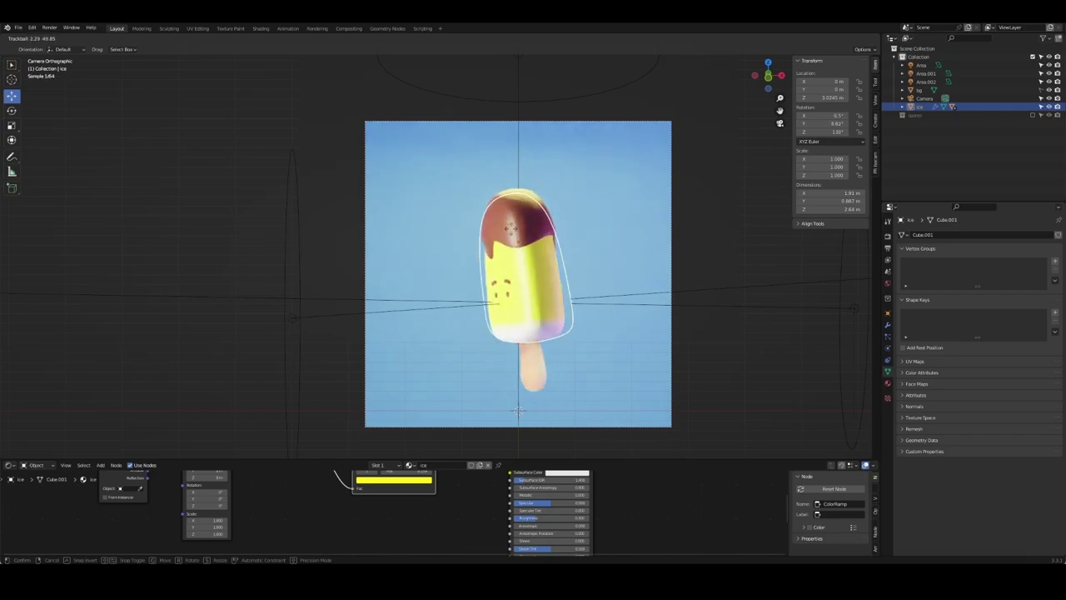
key(Escape)
middle_drag(619, 233, 469, 235)
key(r)
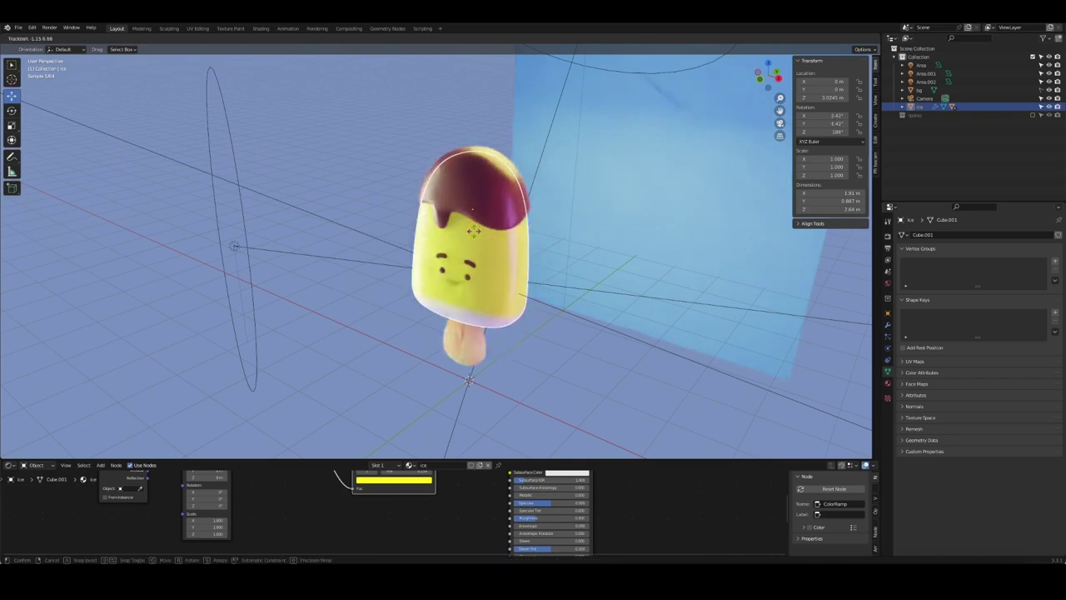
key(Escape)
key(KP_0)
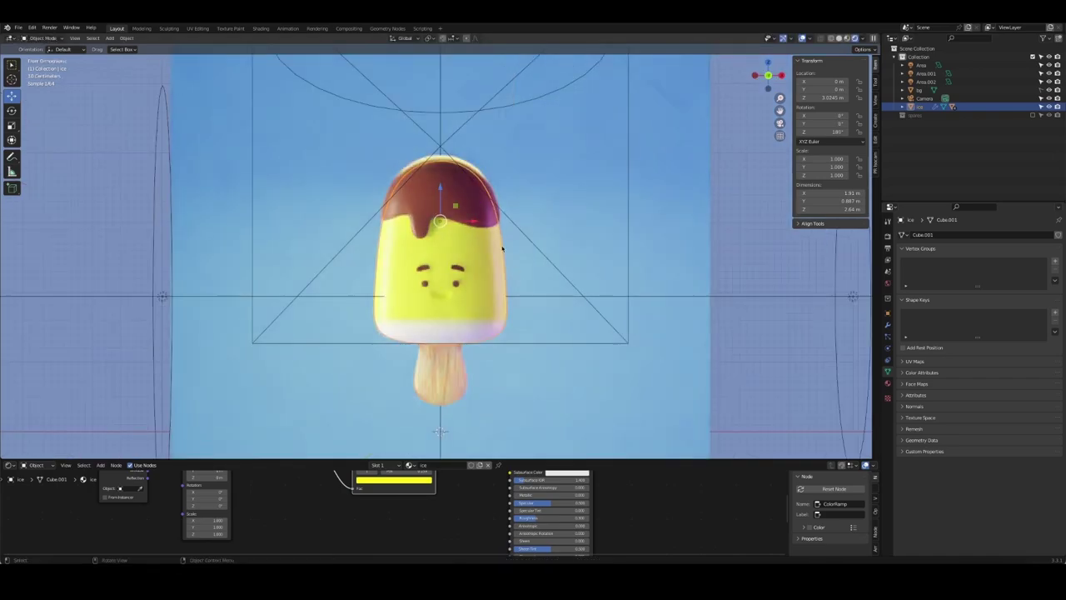
Rotate the popsicle slightly, then tilt it 20.3° about the global X axis
key(r)
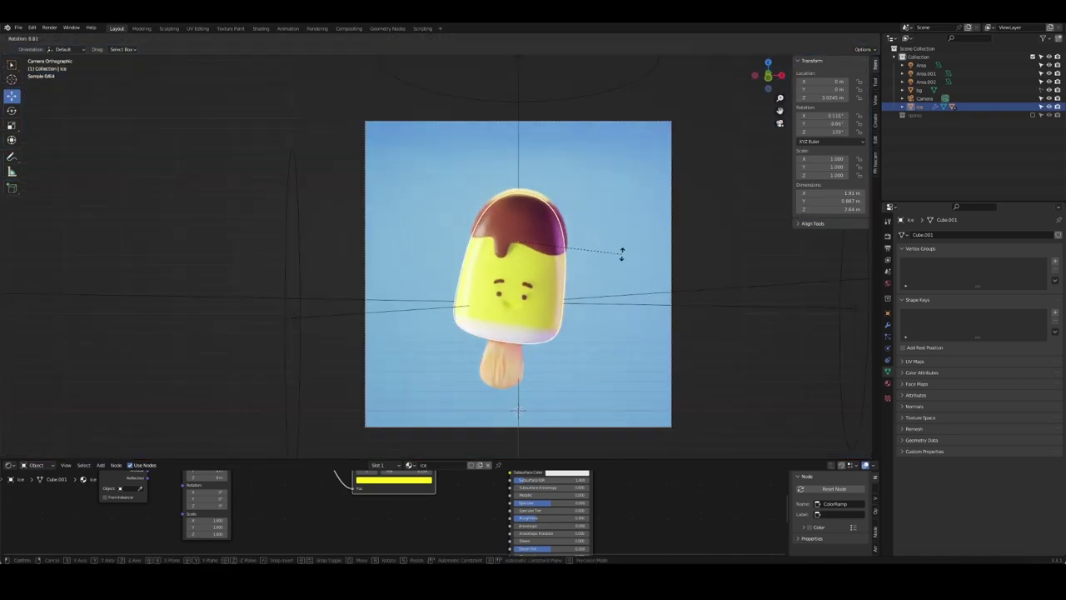
click(616, 245)
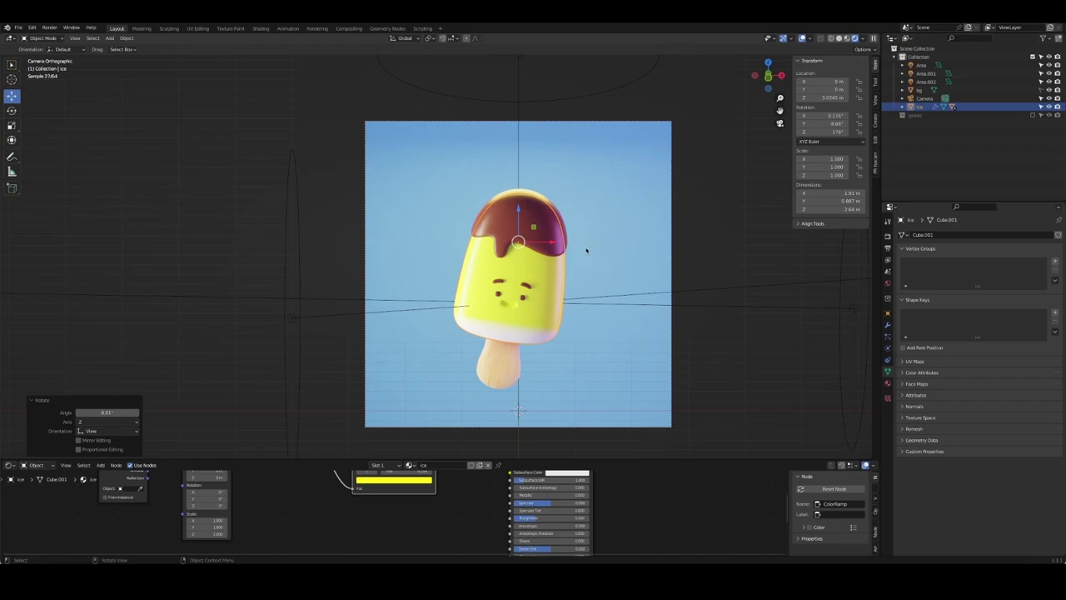
key(r)
key(x)
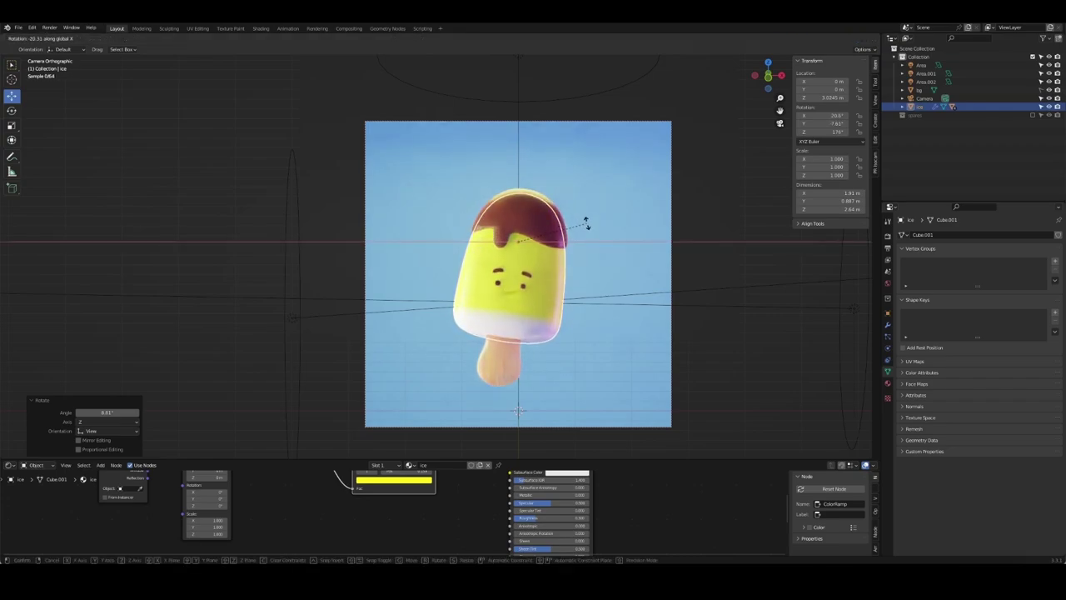
click(587, 223)
Give the popsicle its final diagonal tilt (X 3.85°, Y -18.7°, Z 164°) and split off a left 3D view
key(r)
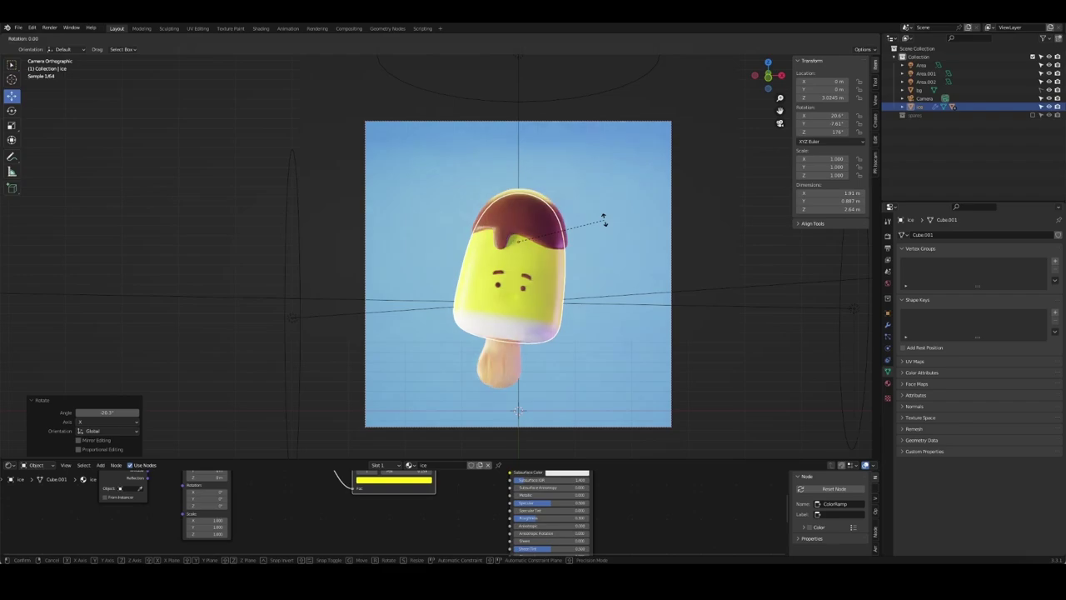
key(x)
key(x)
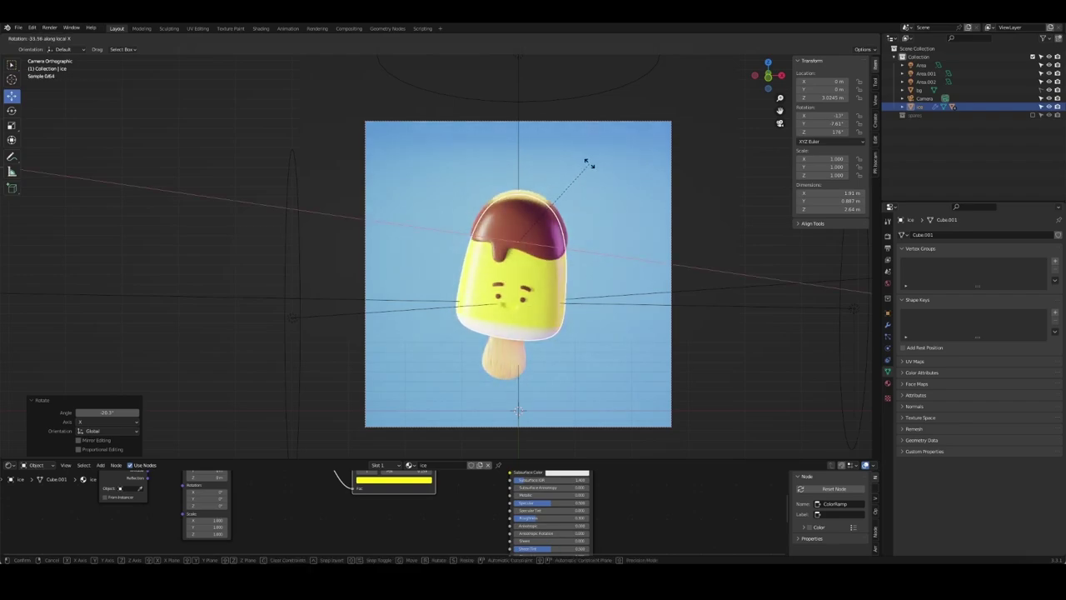
key(Escape)
middle_drag(571, 286, 596, 318)
key(r)
key(r)
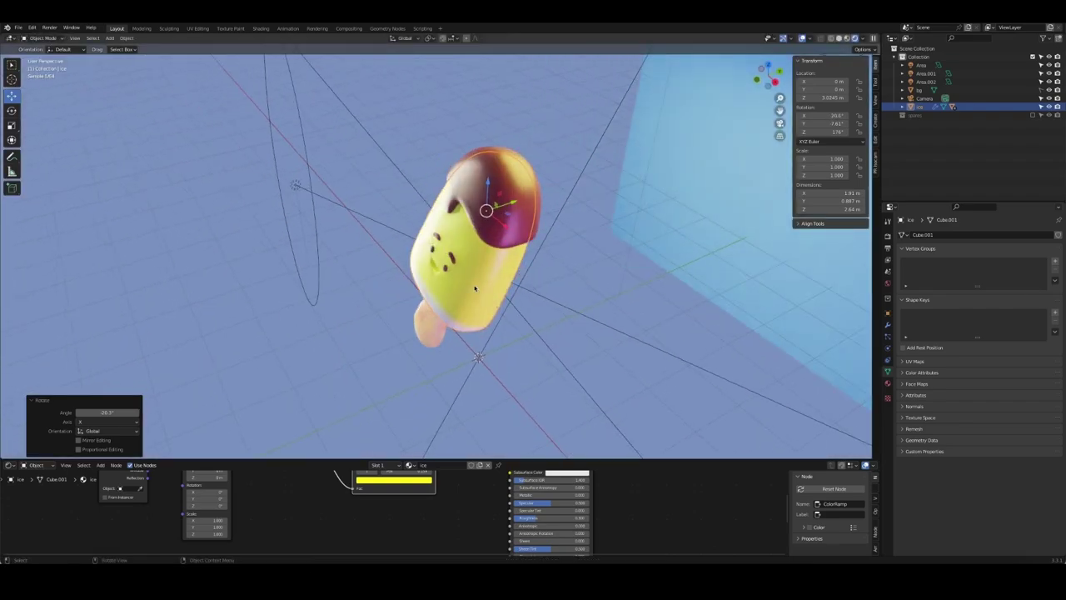
click(460, 302)
key(KP_0)
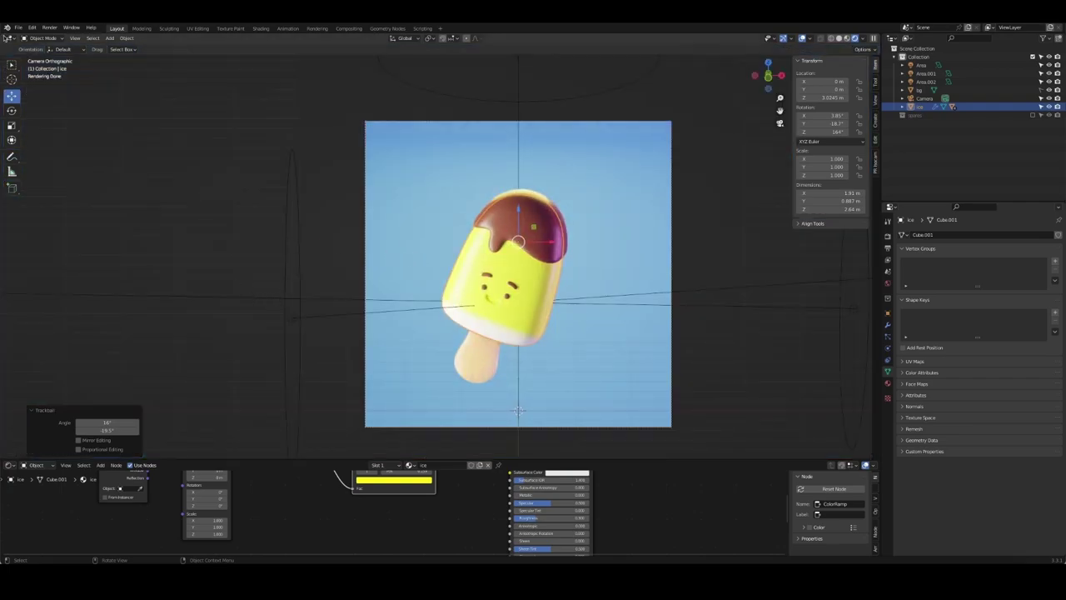
mouse_move(6, 38)
mouse_down()
mouse_move(39, 50)
mouse_move(292, 65)
mouse_up()
Show the left view in Rendered shading filling the camera frame, and the right in Material Preview
key(z)
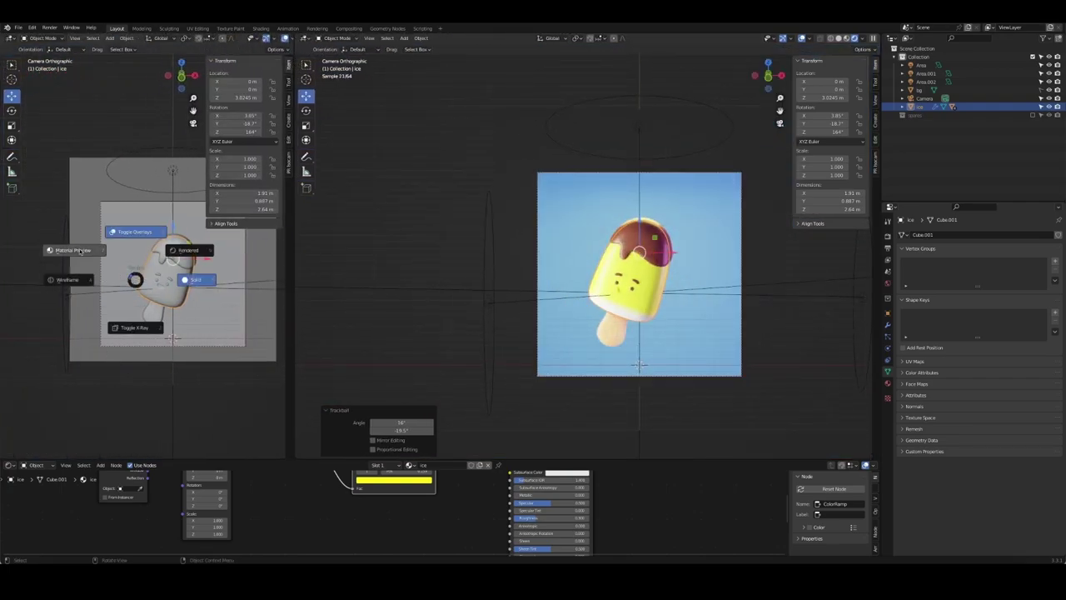
click(78, 251)
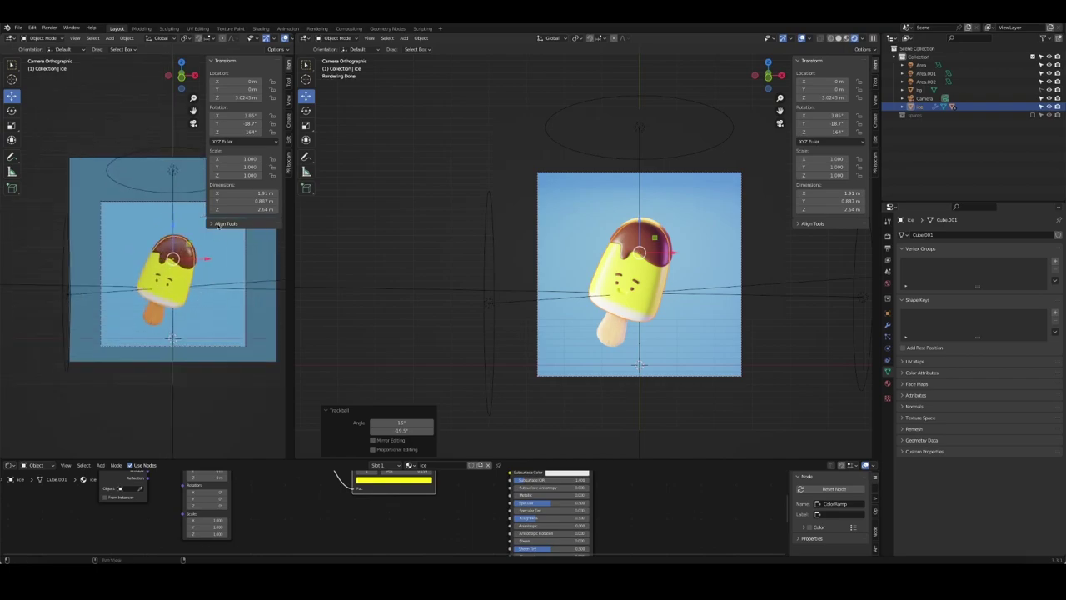
key(n)
key(Home)
key(z)
click(198, 136)
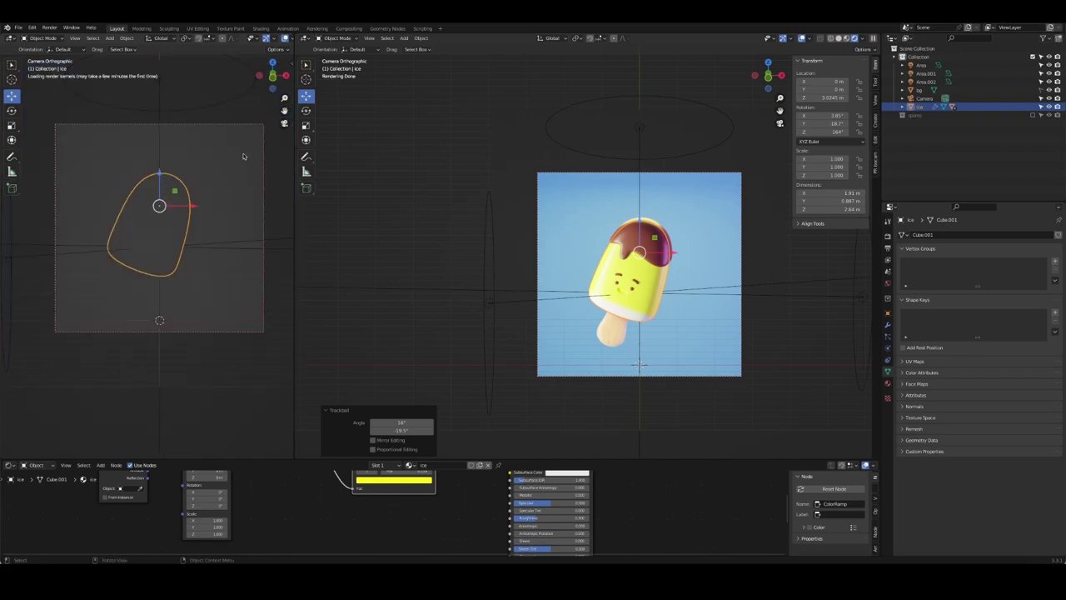
key(z)
click(716, 308)
shift+middle_drag(717, 308, 627, 297)
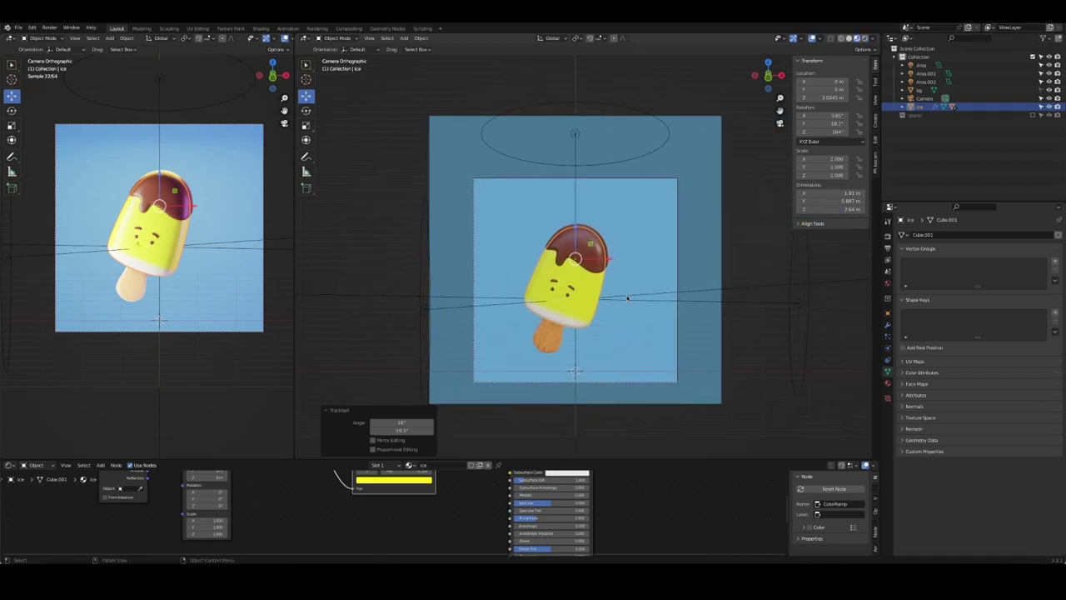
Snap the Area.001 light to the 3D cursor at the frame's bottom centre
click(263, 368)
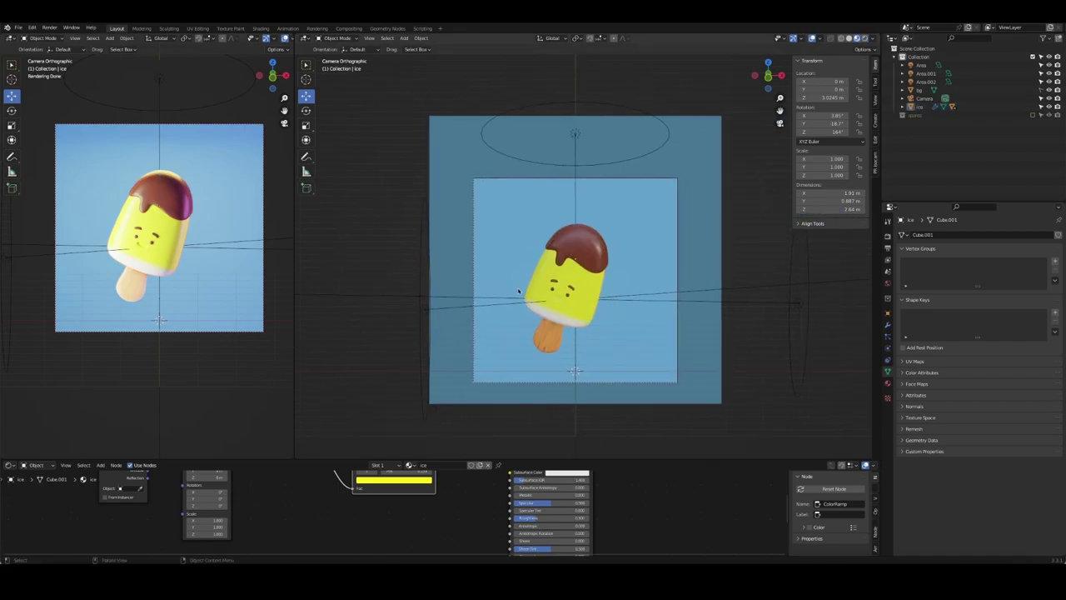
click(612, 294)
key(shift+s)
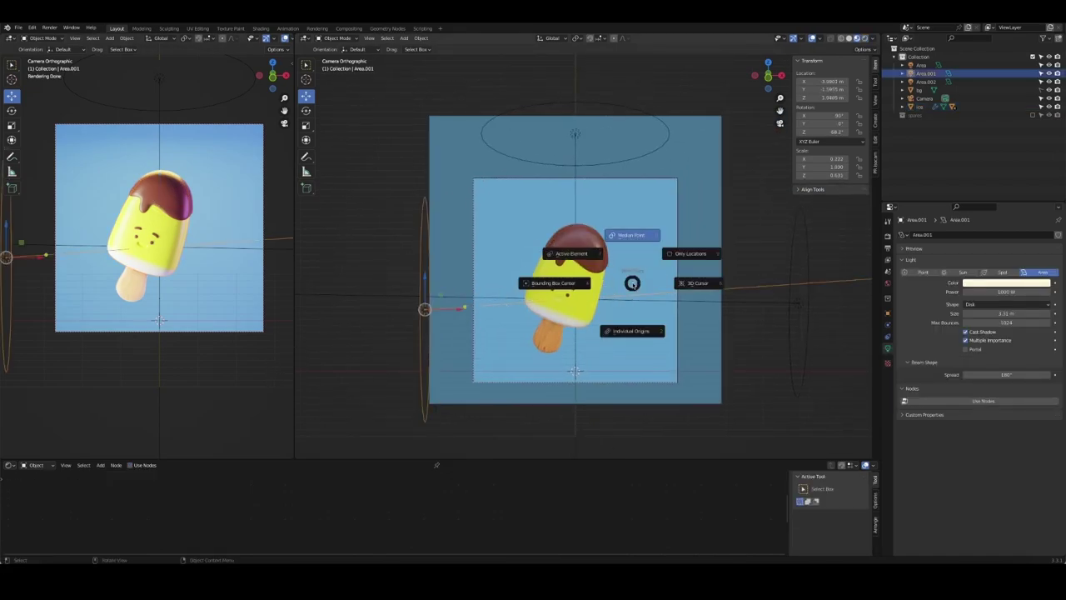
click(610, 274)
Turn the Area.001 light about 12° around global Z (X 78.8°, Y 4.22°, Z 82.3°)
key(r)
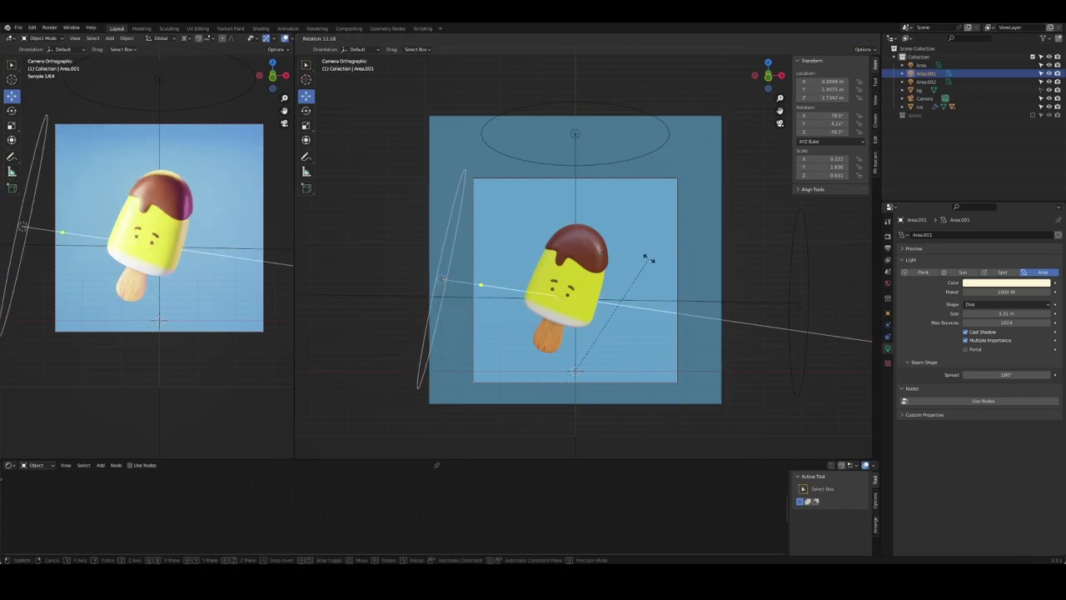
click(763, 342)
key(r)
key(z)
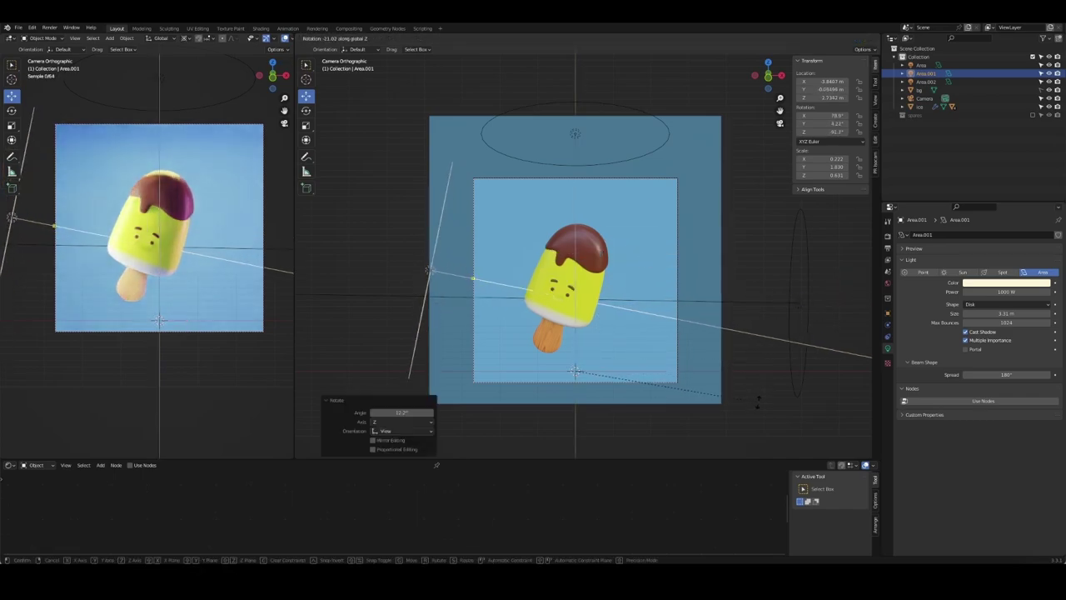
click(712, 434)
click(451, 382)
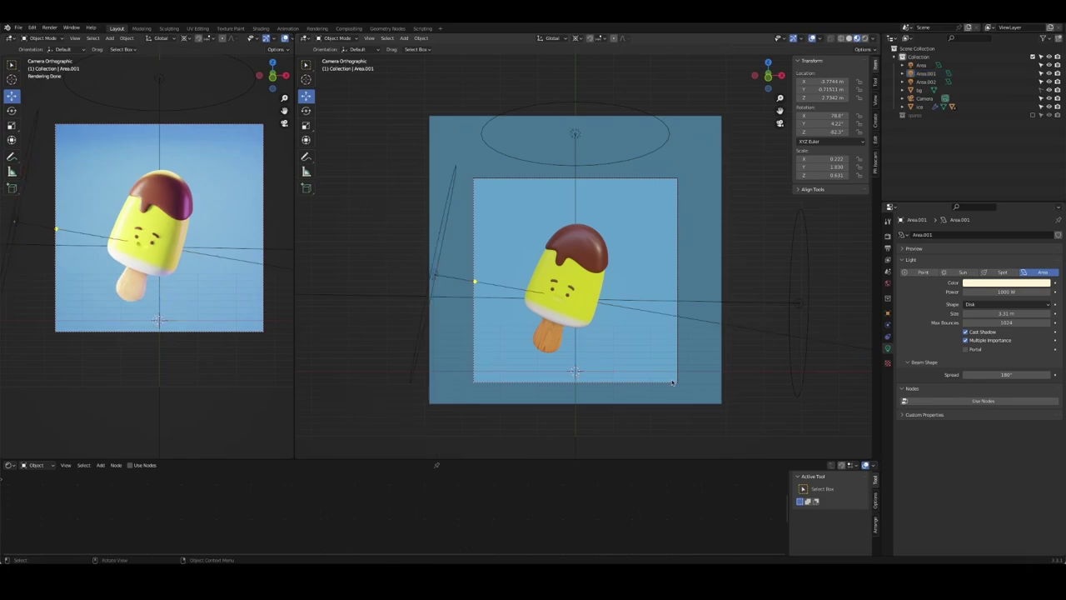
click(676, 257)
Nudge the camera slightly sideways along the X axis in two small moves
key(g)
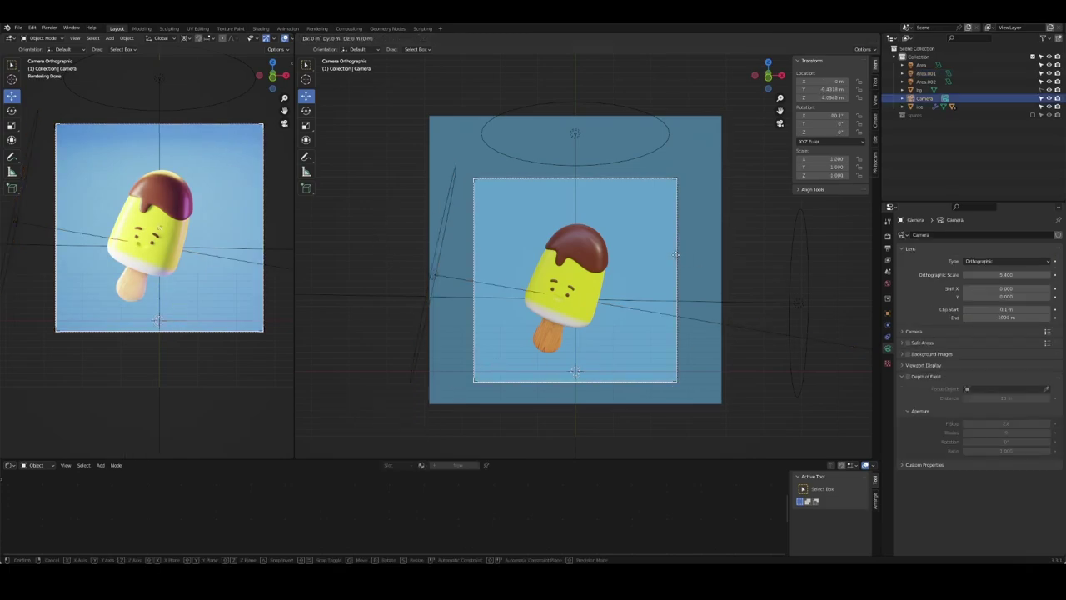
key(x)
click(687, 267)
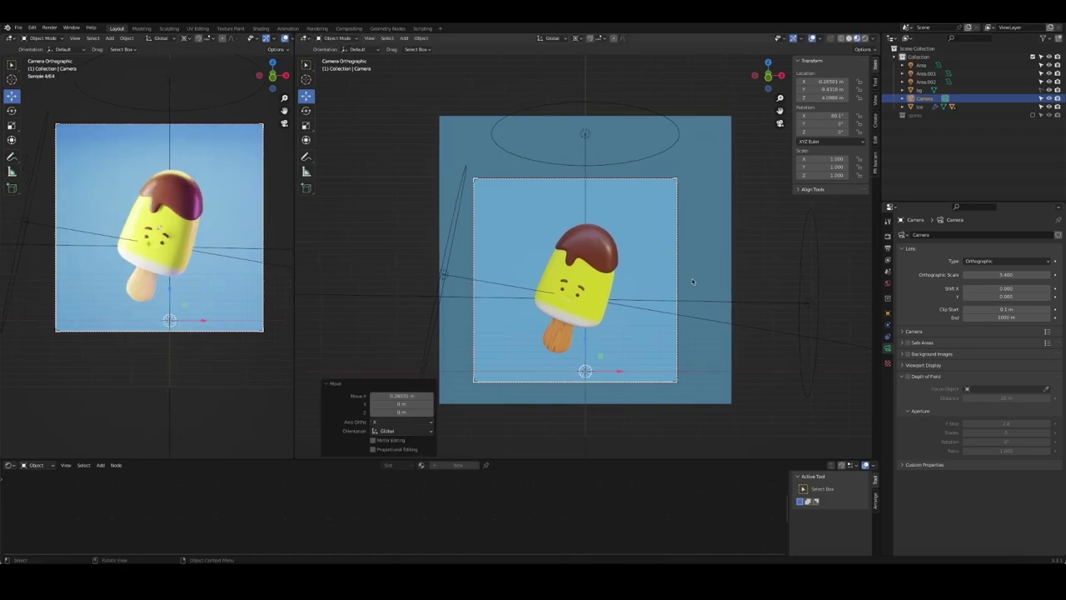
key(g)
key(x)
click(694, 278)
click(380, 228)
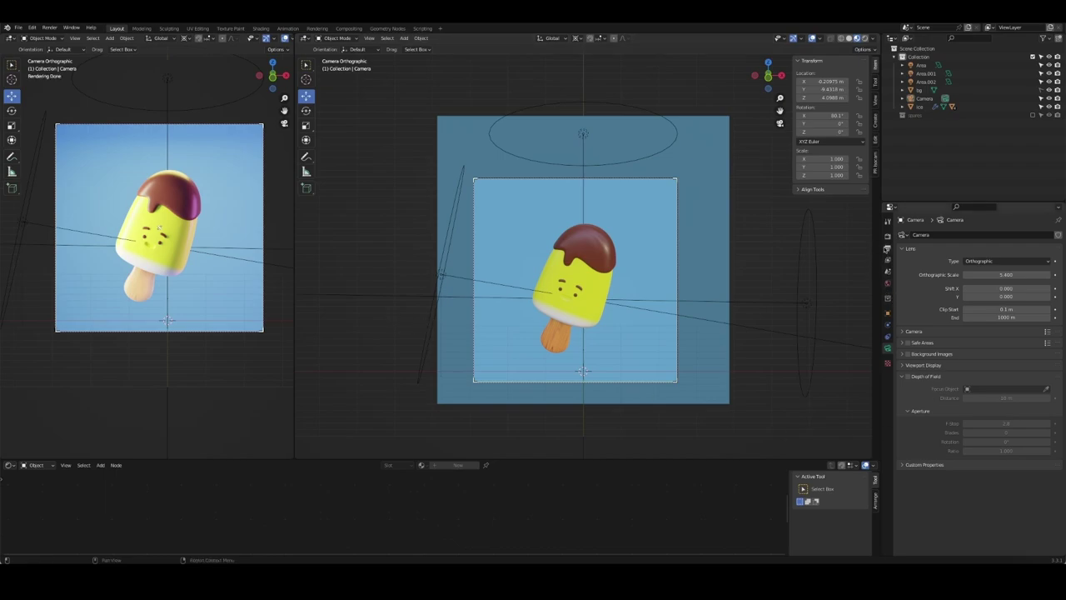
Raise Color Management exposure to 0.247, save Ice Cream.blend, and select the stick to show its nodes
click(887, 248)
click(887, 237)
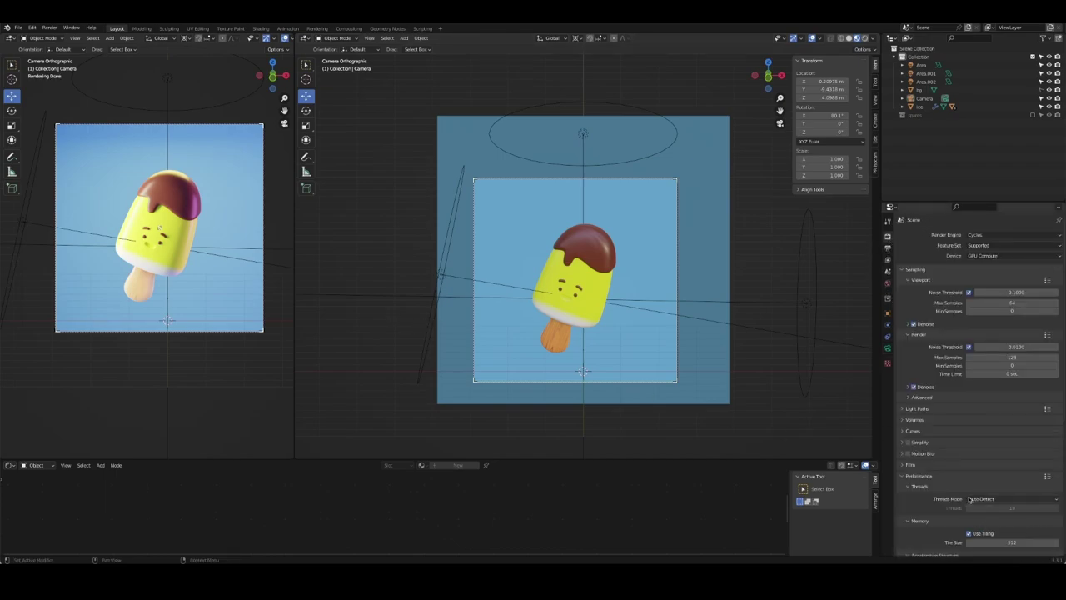
scroll(1008, 514, down, 3)
scroll(1008, 514, down, 2)
click(1008, 514)
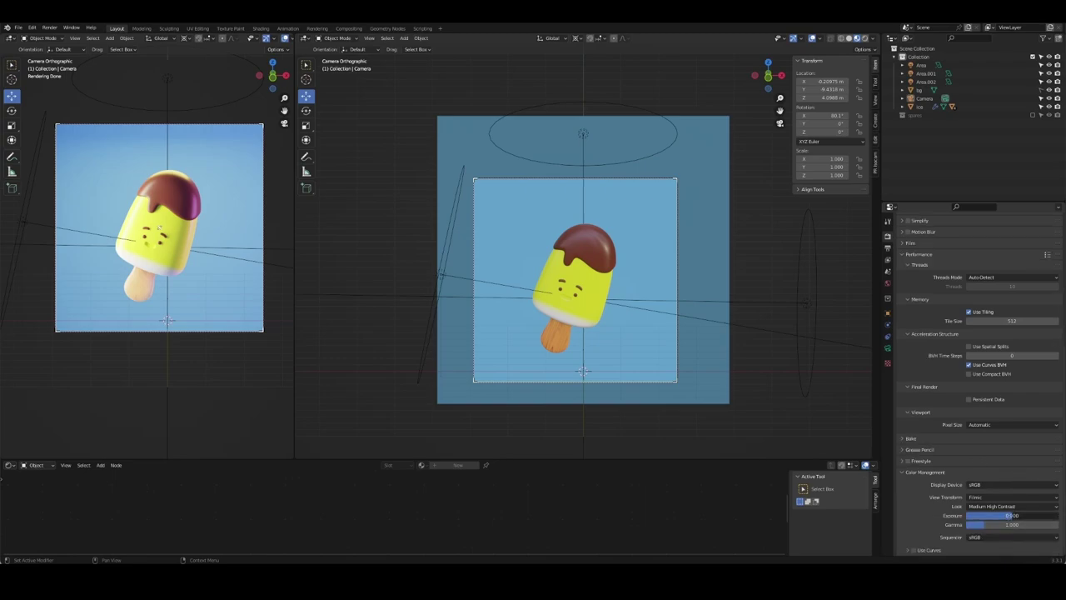
drag(1008, 513, 1013, 514)
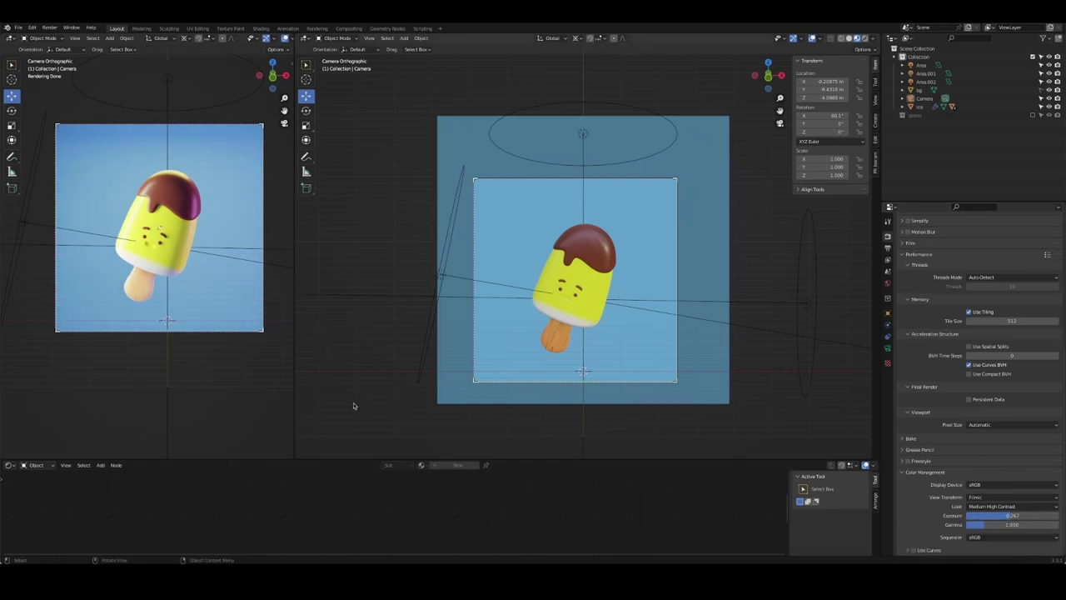
key(ctrl+s)
click(562, 349)
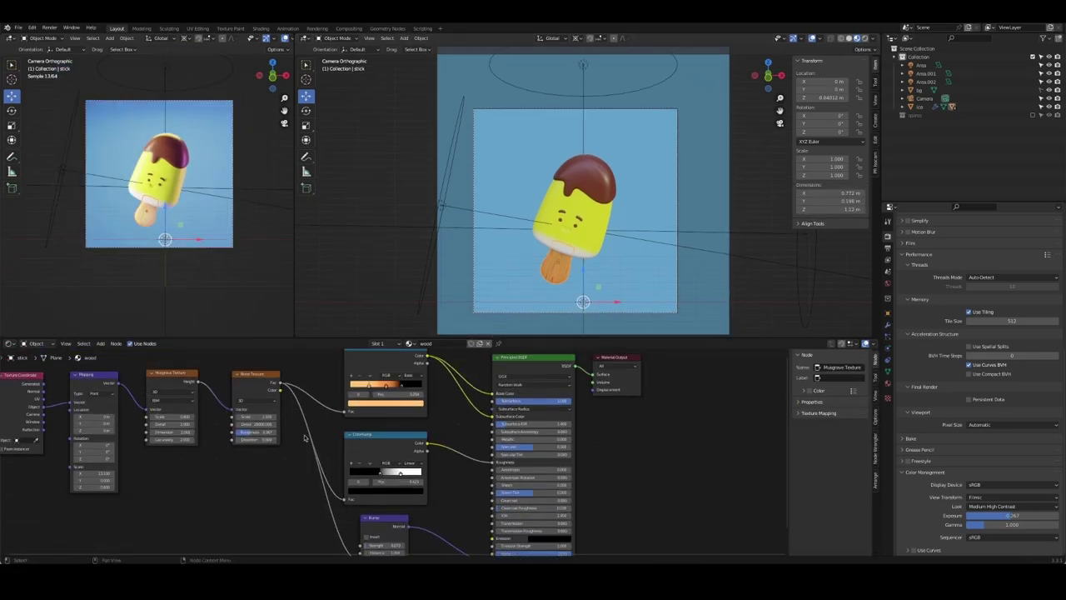
Retune the ColorRamp's orange stop several times, settling on a paler tan-orange wood tone
click(385, 403)
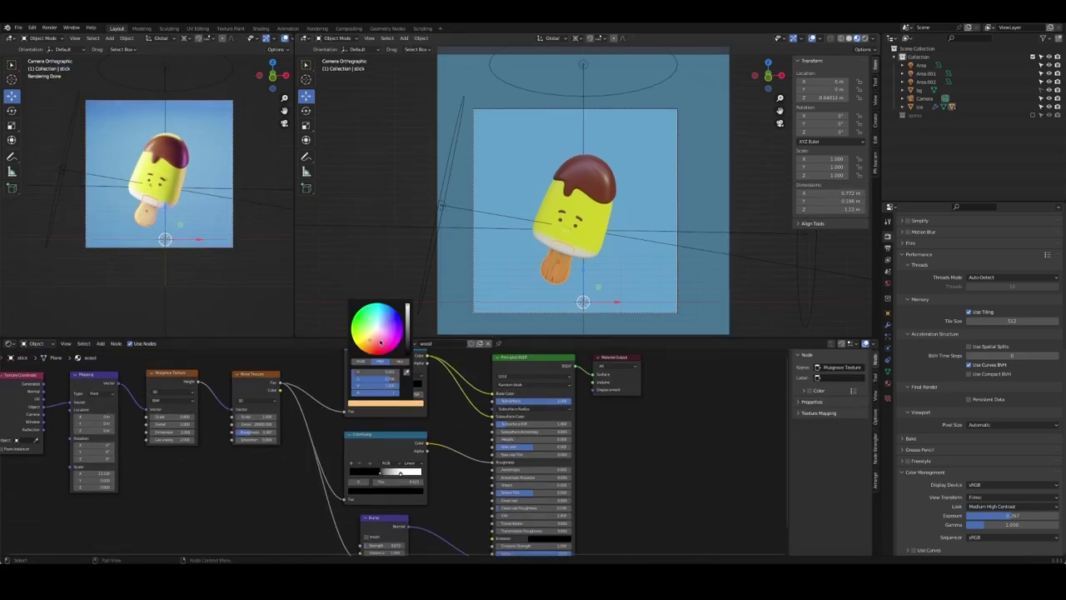
click(373, 340)
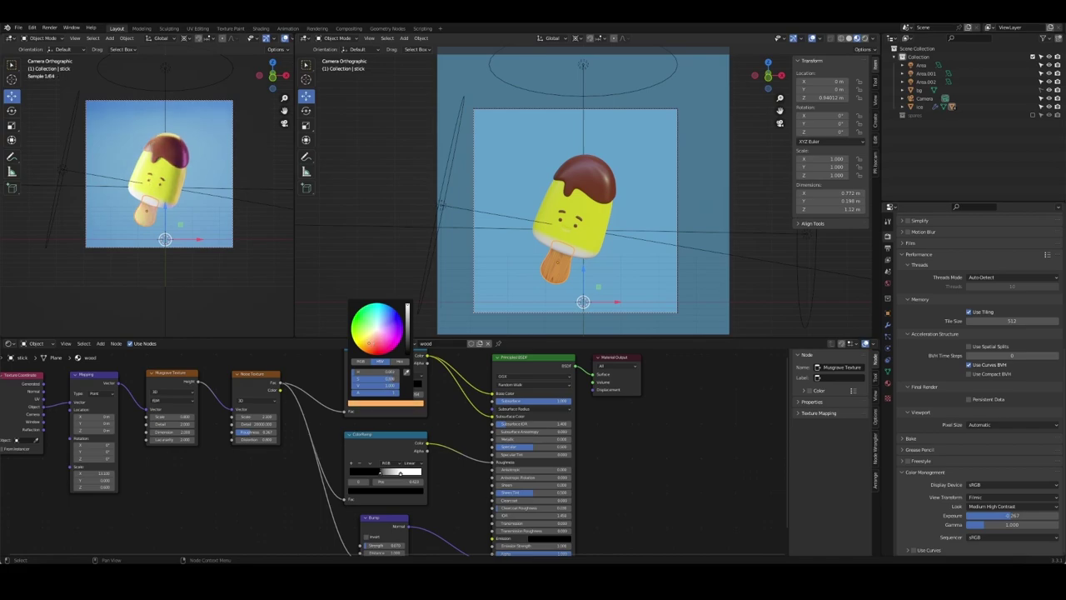
click(386, 403)
drag(393, 350, 394, 354)
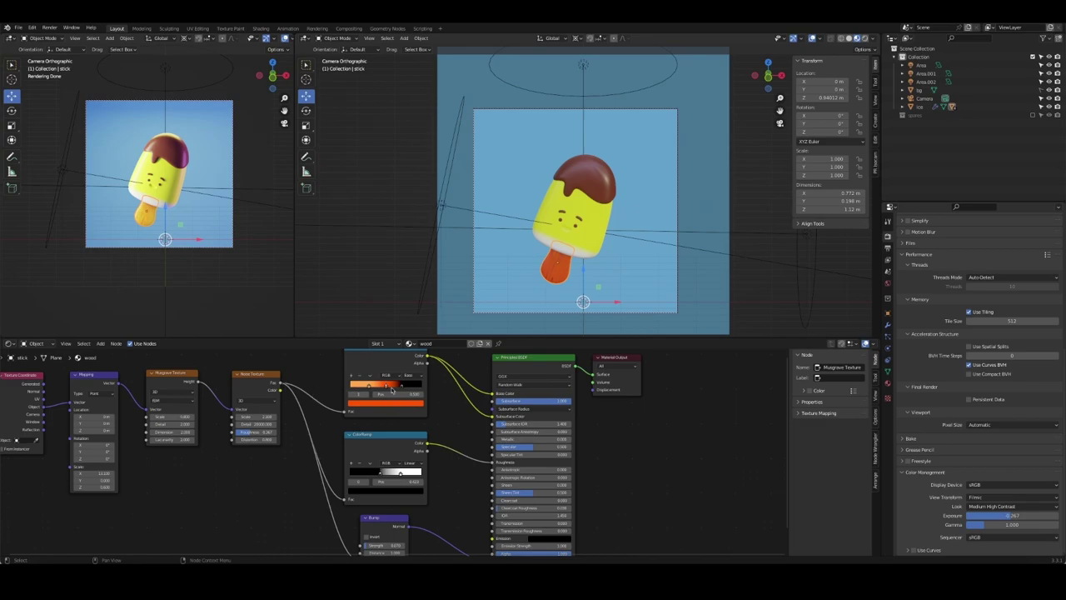
click(386, 405)
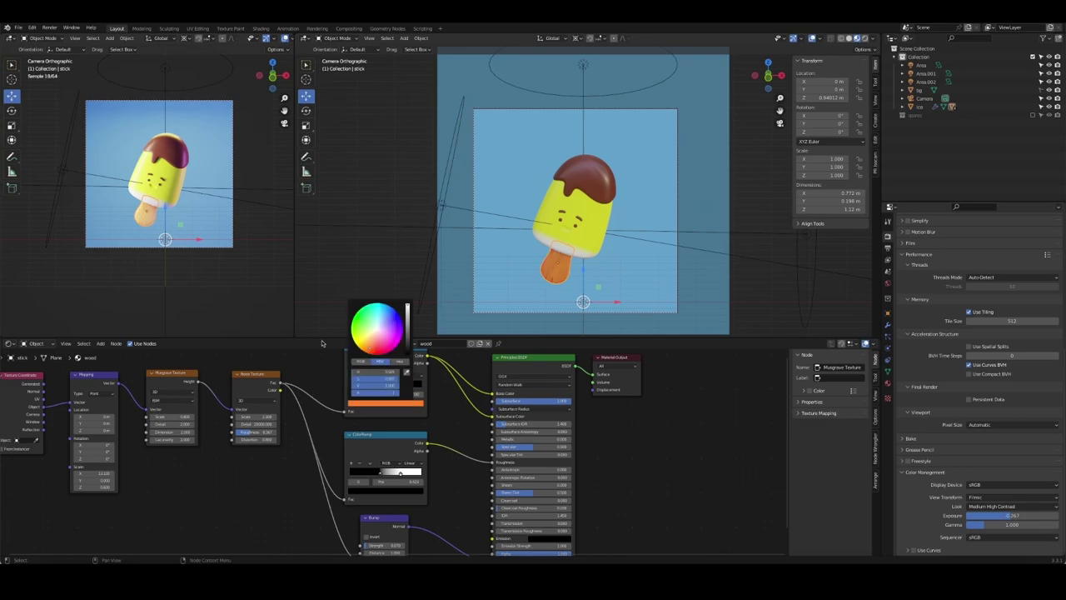
click(386, 405)
click(368, 342)
scroll(369, 342, down, 1)
scroll(369, 343, down, 1)
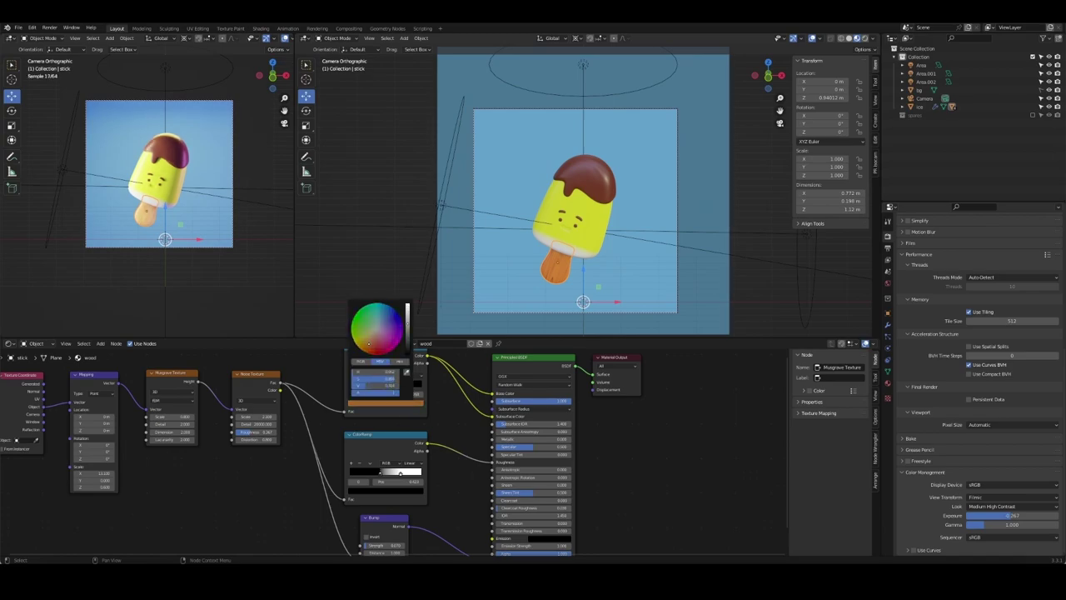
scroll(369, 343, up, 2)
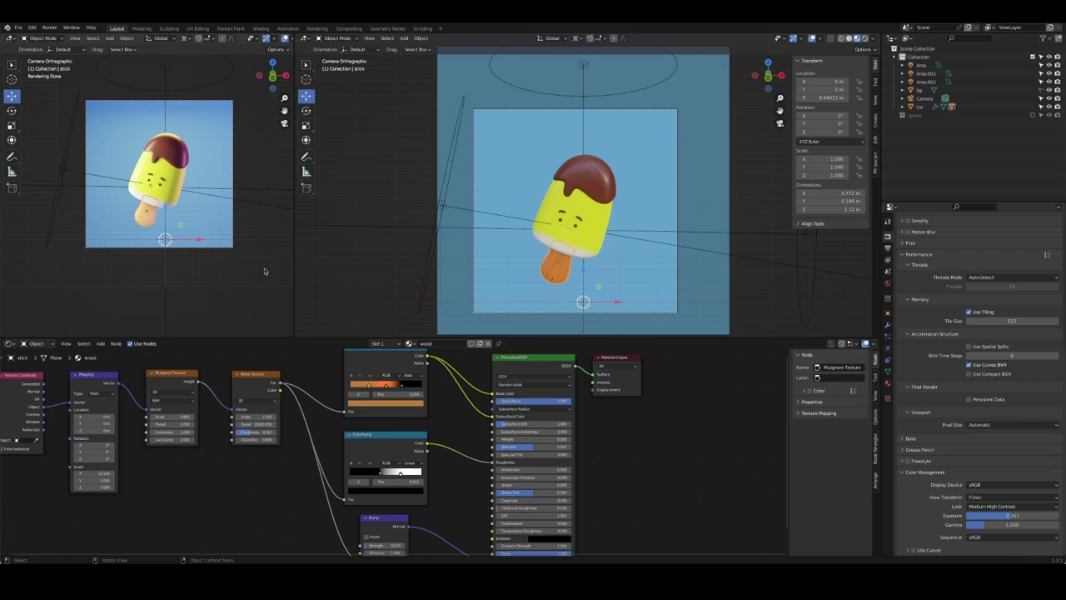
key(Home)
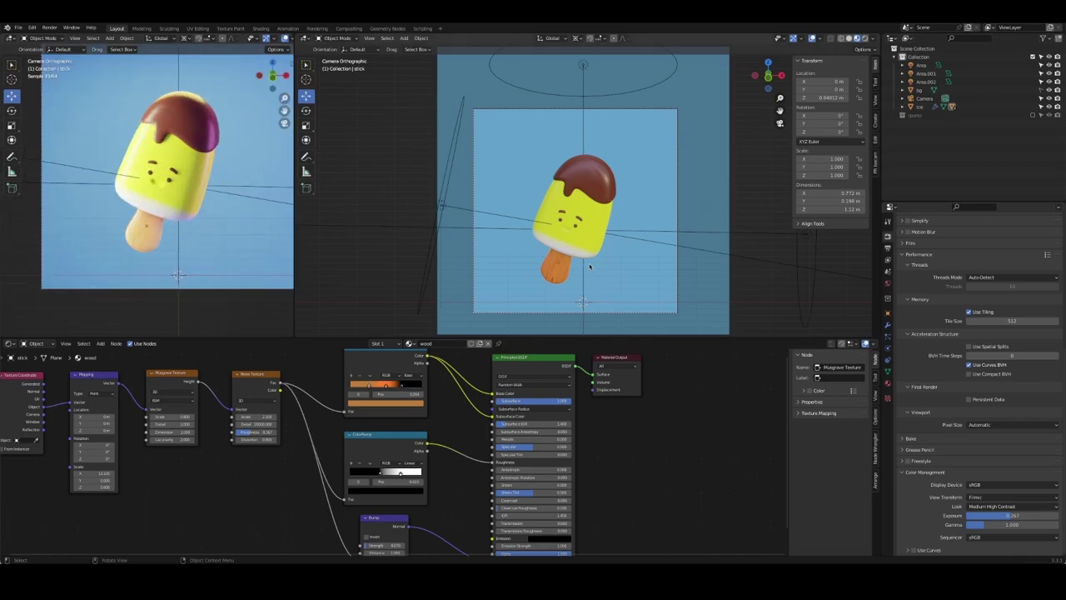
Inspect the popsicle stick up close, toggling it into Edit Mode and back
mouse_move(585, 275)
middle_down()
mouse_move(621, 236)
mouse_move(598, 284)
middle_up()
scroll(621, 235, up, 4)
key(Tab)
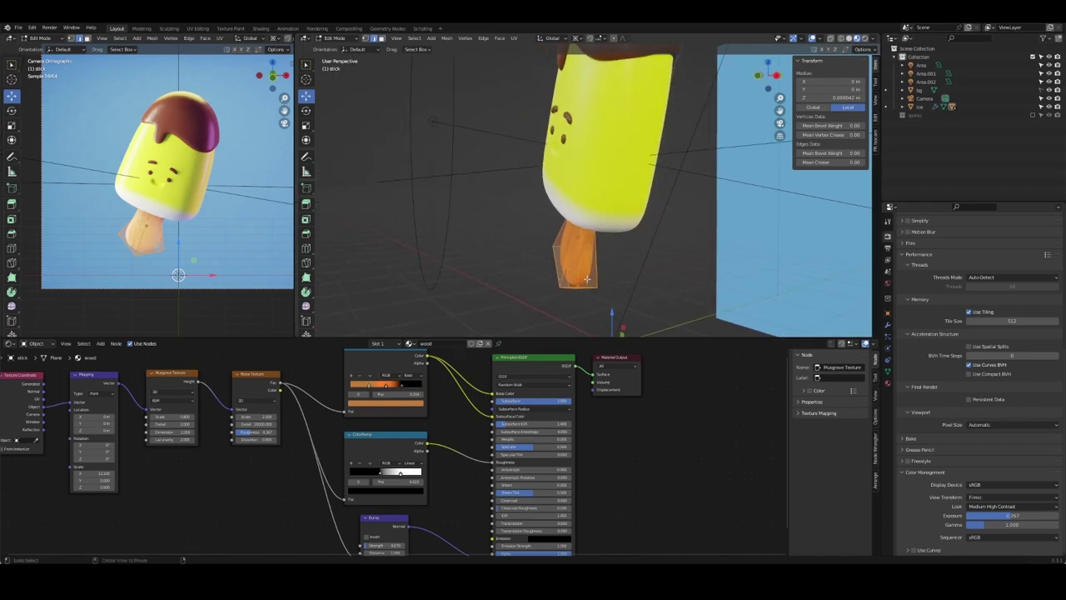
key(alt+a)
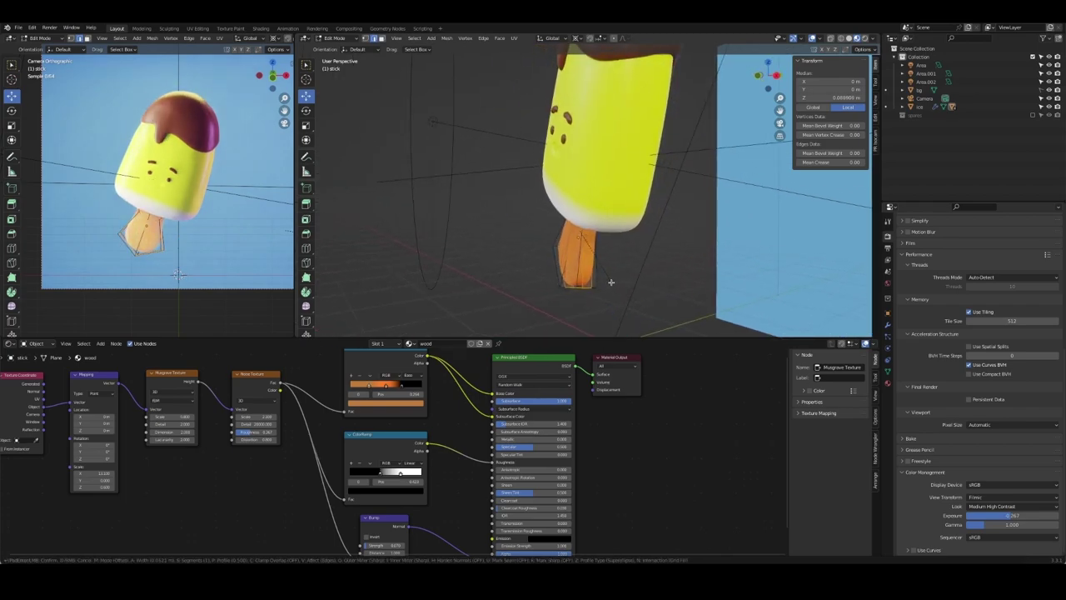
key(Tab)
key(alt+a)
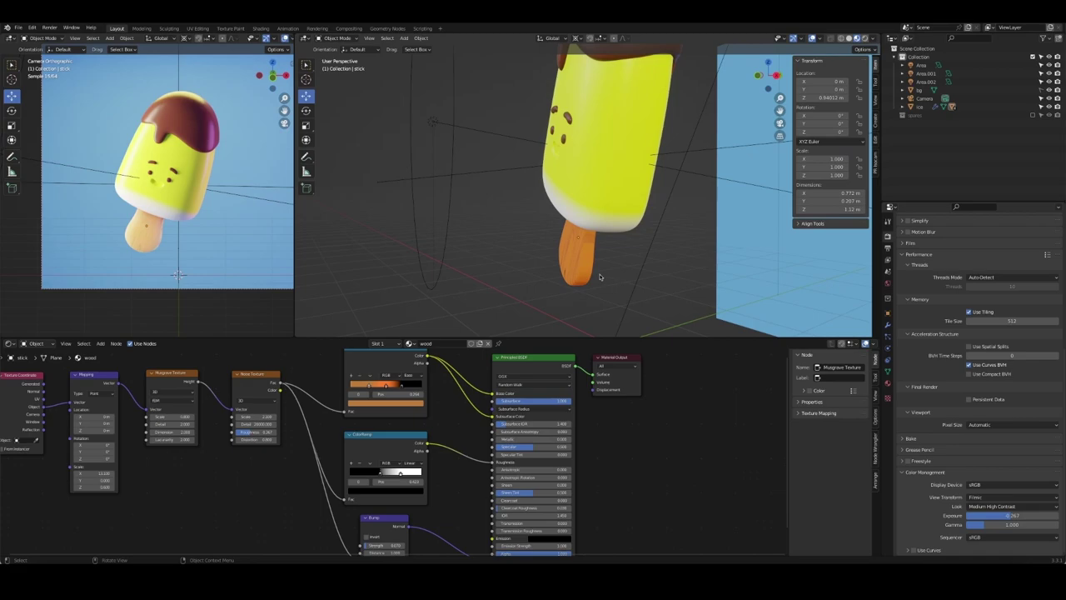
middle_drag(600, 276, 452, 261)
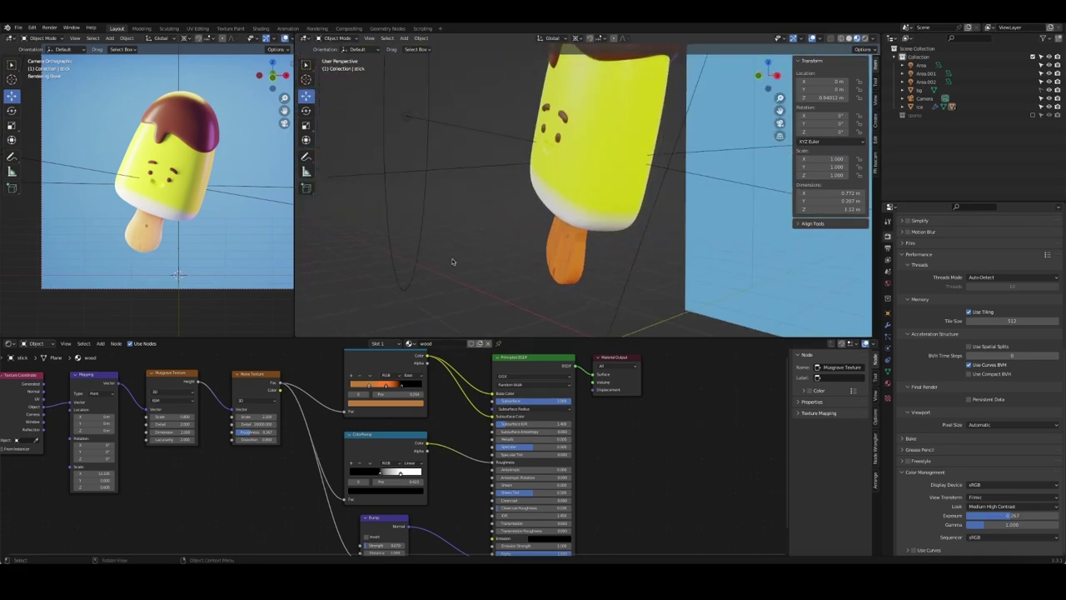
Open the World background colour picker and adjust its brightness
click(145, 243)
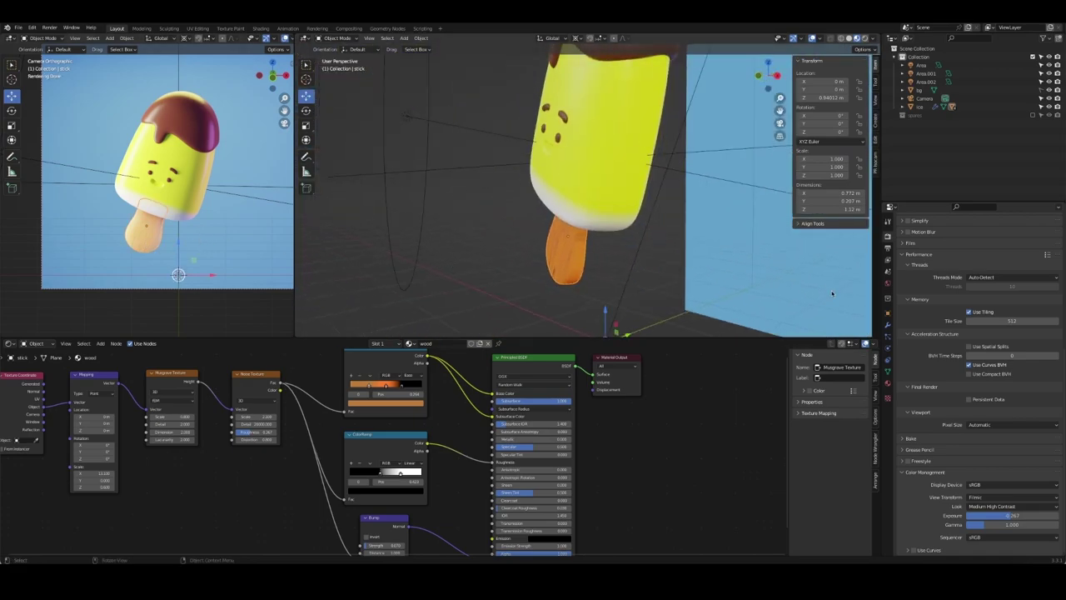
click(888, 282)
click(1010, 288)
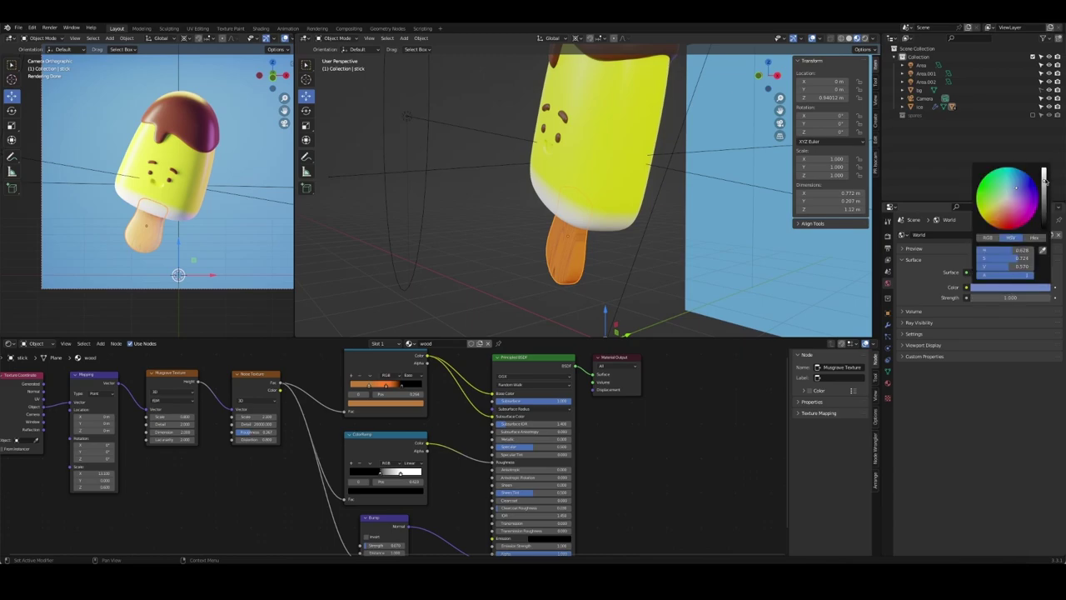
mouse_move(1045, 180)
mouse_down()
mouse_move(1045, 226)
mouse_move(1044, 180)
mouse_up()
Lower the cream Area.001 light's power to 700 W
click(407, 116)
click(888, 350)
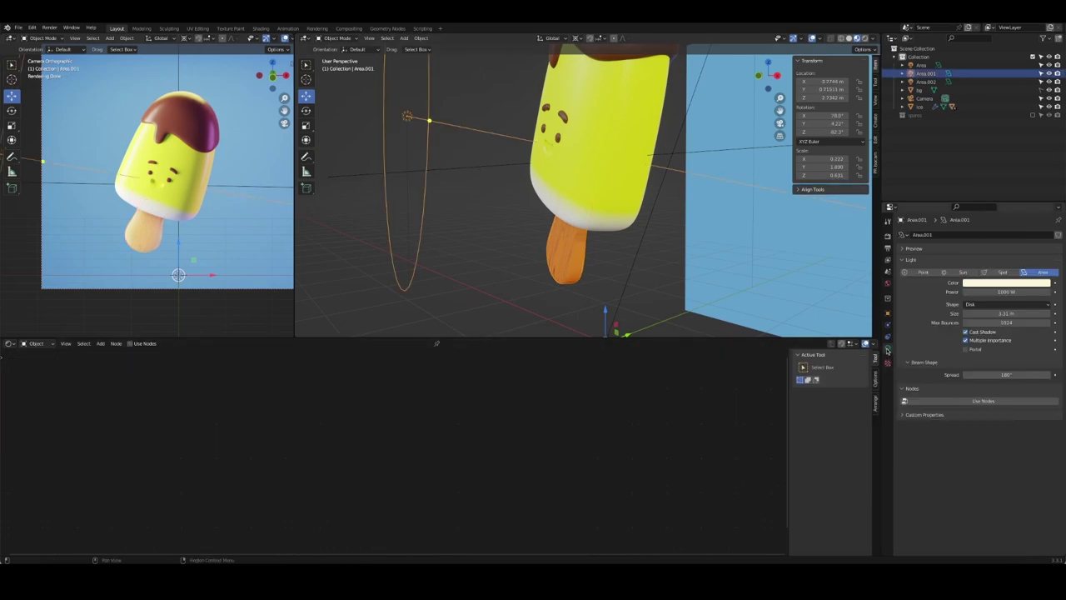
click(1017, 290)
text(500)
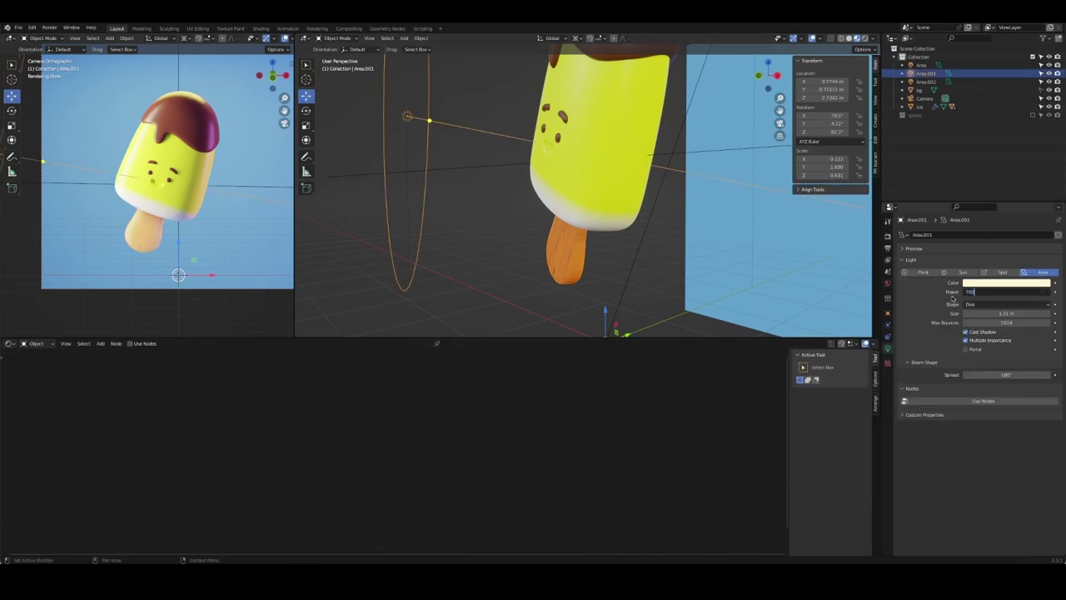
key(Return)
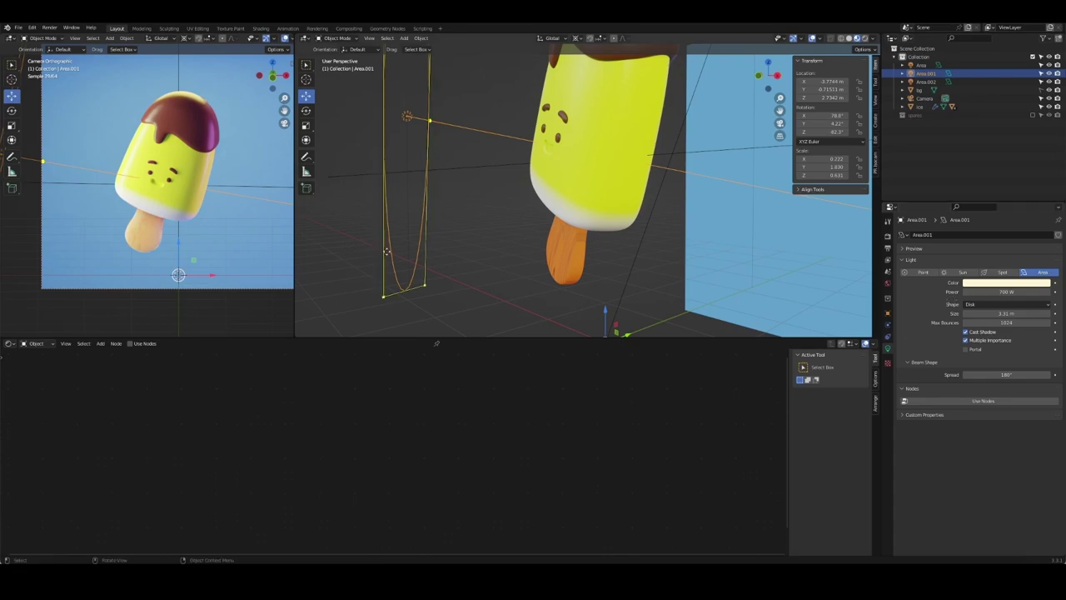
Set the pink Area.002 light's power to 600 W
middle_drag(392, 250, 697, 200)
click(754, 147)
click(1007, 291)
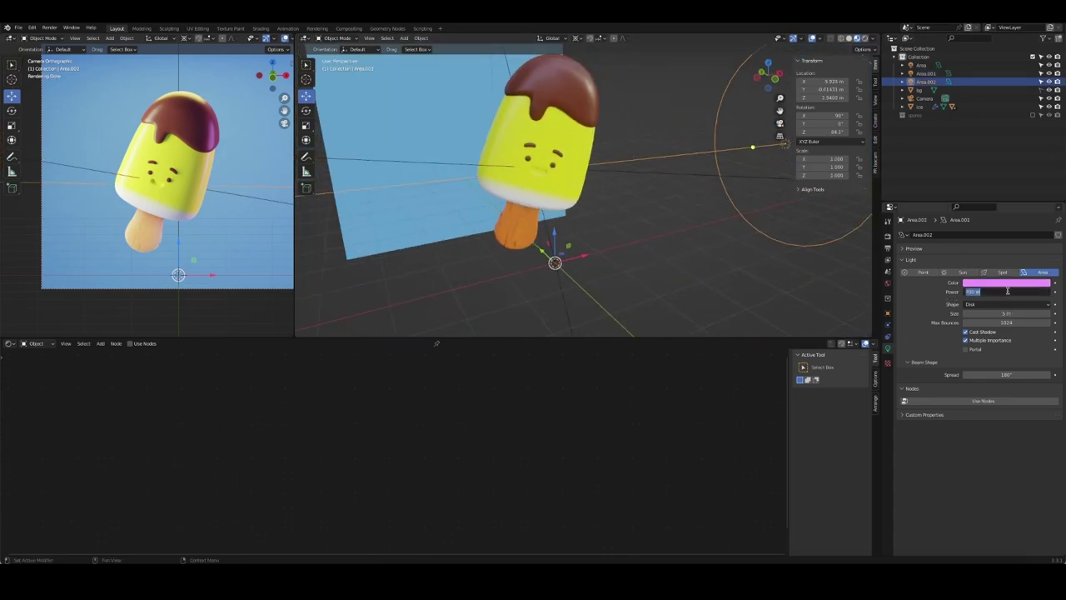
key(Return)
click(993, 292)
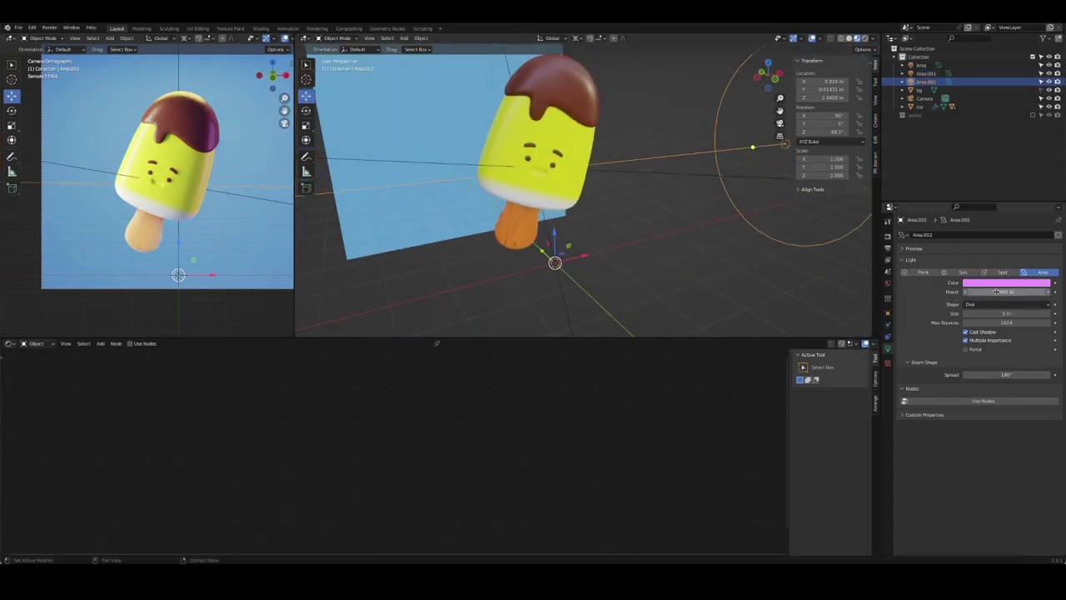
text(500)
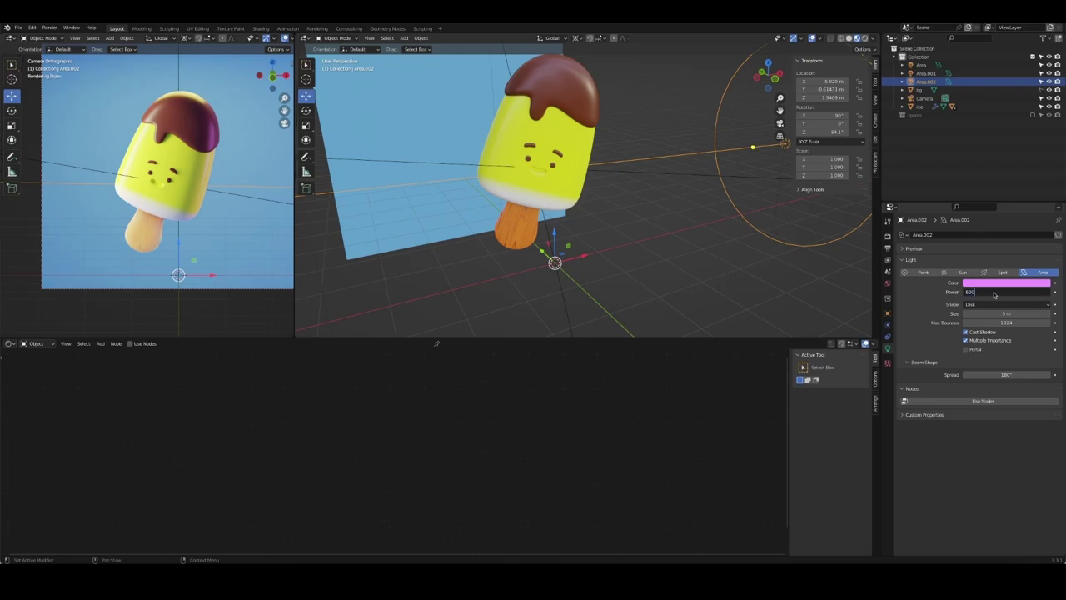
key(Return)
Deselect the light and save Ice Cream.blend
click(488, 318)
scroll(397, 244, down, 3)
key(ctrl+s)
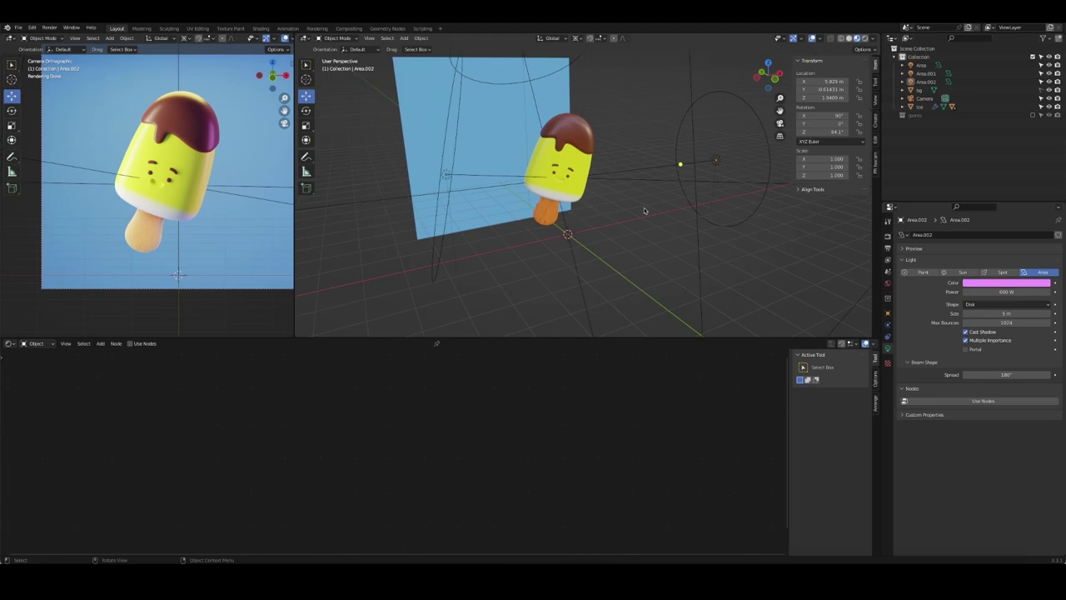
middle_drag(644, 211, 637, 247)
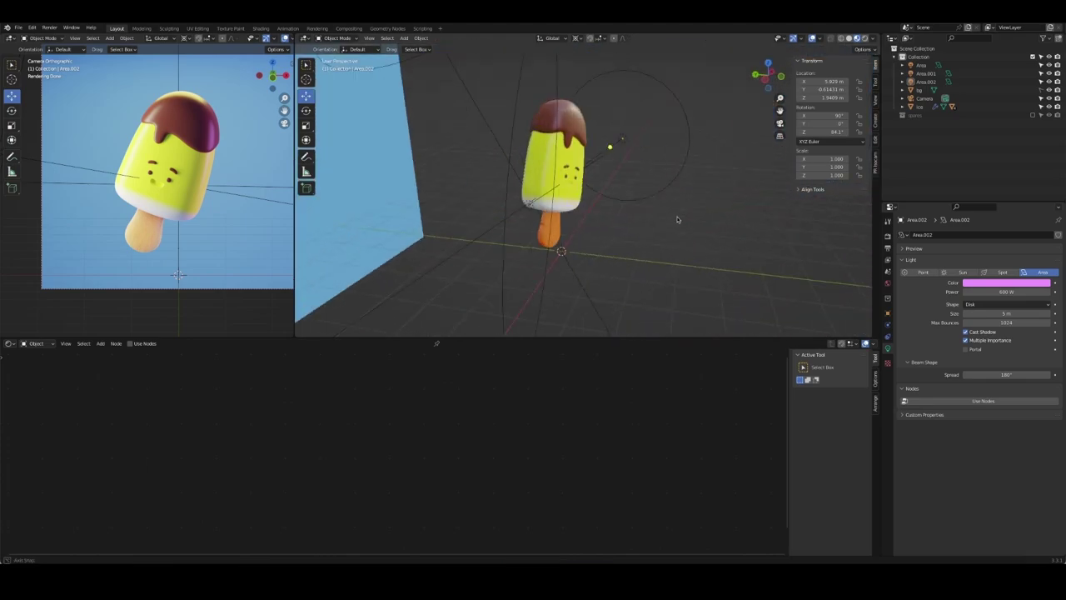
Add a point light, raise it above the popsicle and push it toward the blue backdrop
key(shift+a)
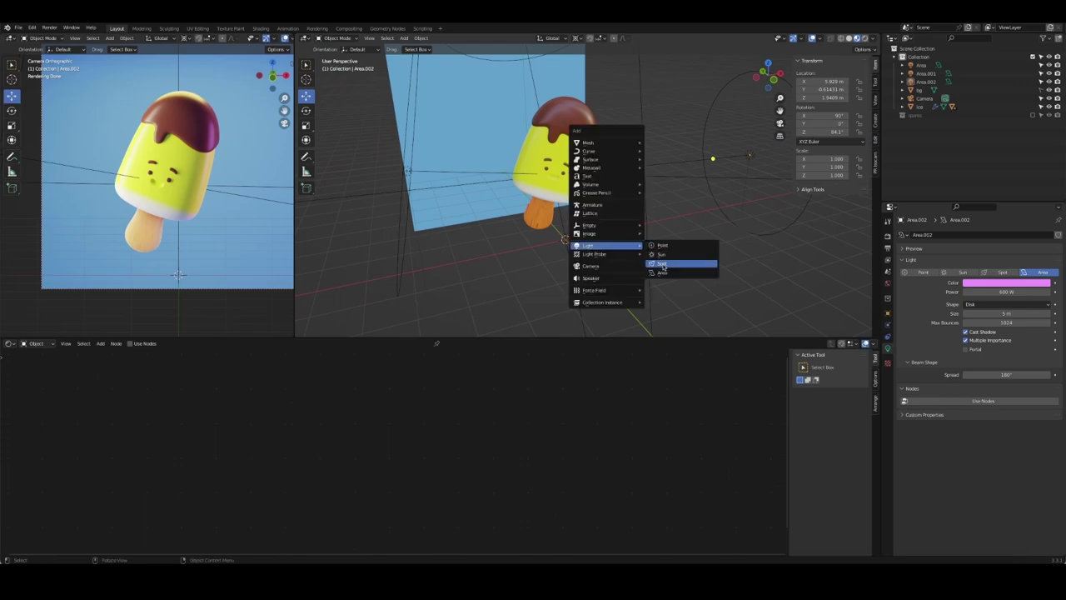
click(662, 244)
key(KP_3)
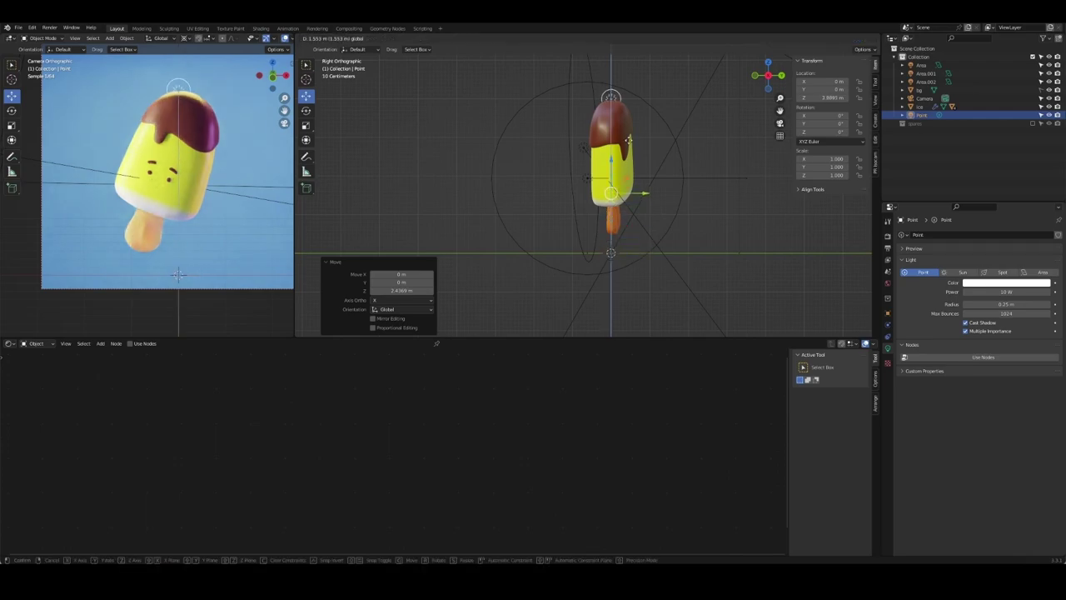
drag(609, 229, 632, 144)
key(shift+s)
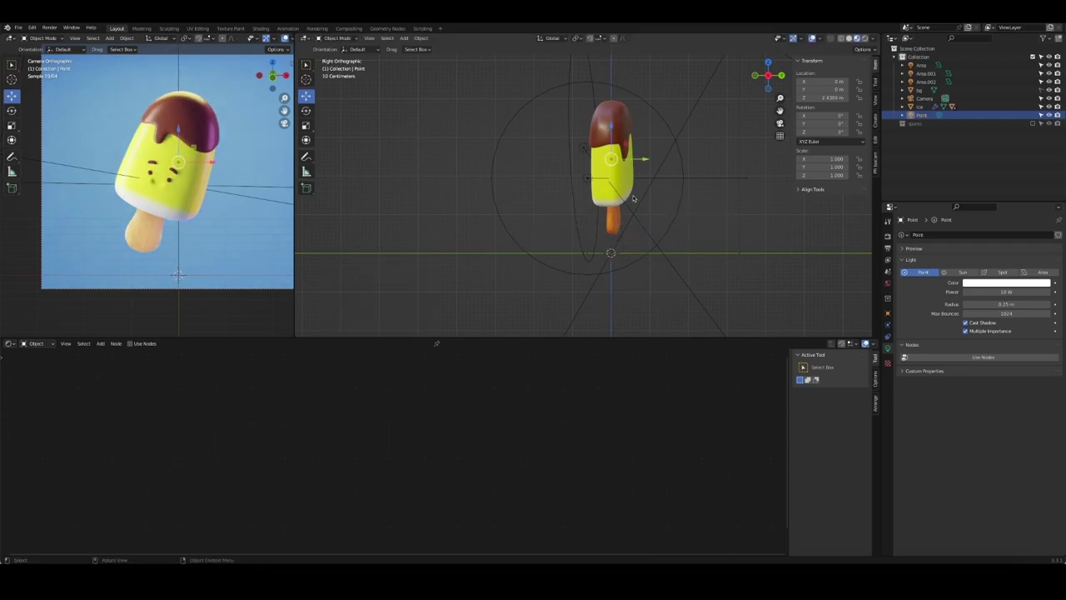
key(g)
click(779, 169)
scroll(666, 166, down, 5)
middle_drag(666, 167, 679, 185)
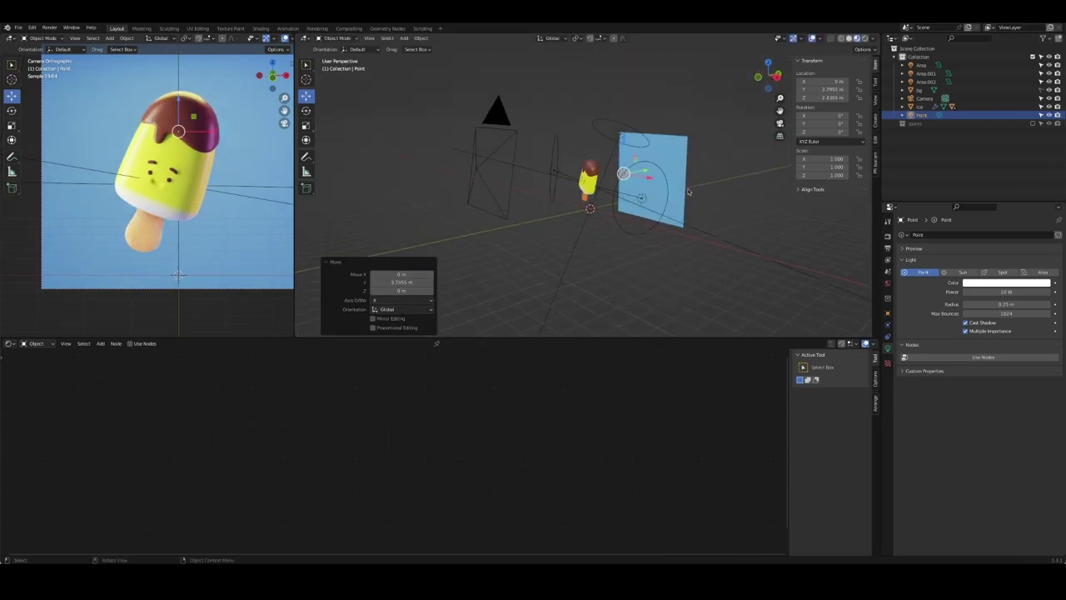
drag(679, 185, 710, 183)
Set the point light's power to 300 W and lower it slightly toward the popsicle
click(1000, 291)
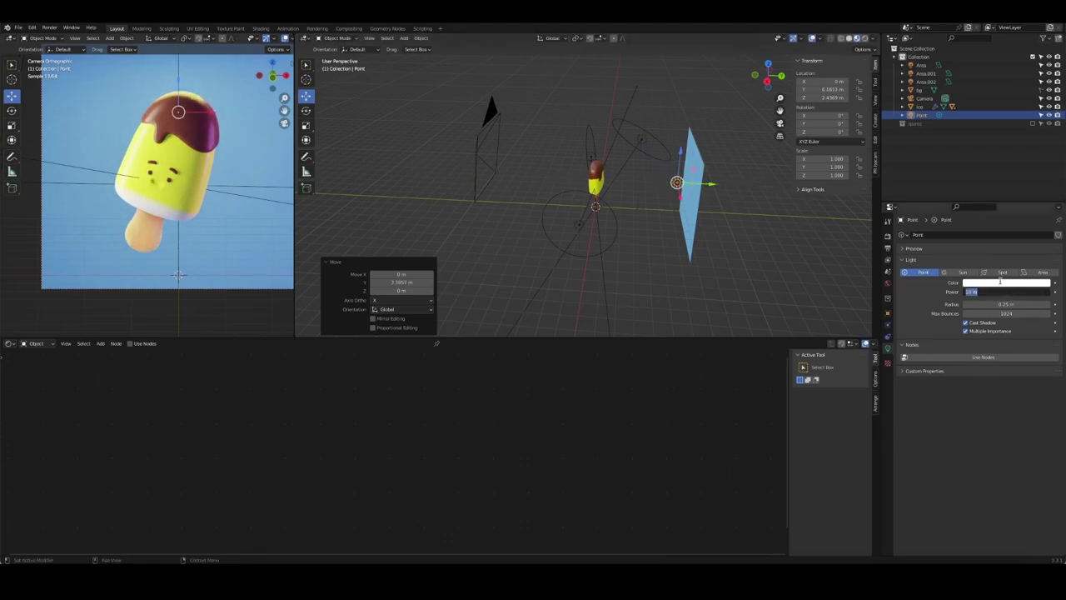
text(200)
key(Return)
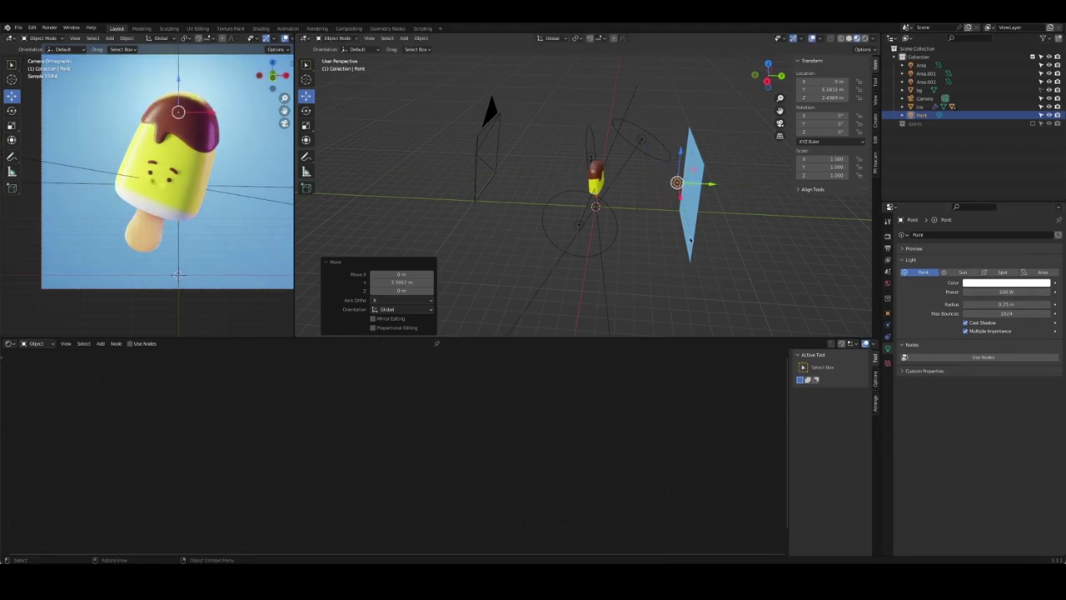
click(1049, 114)
middle_drag(721, 206, 754, 145)
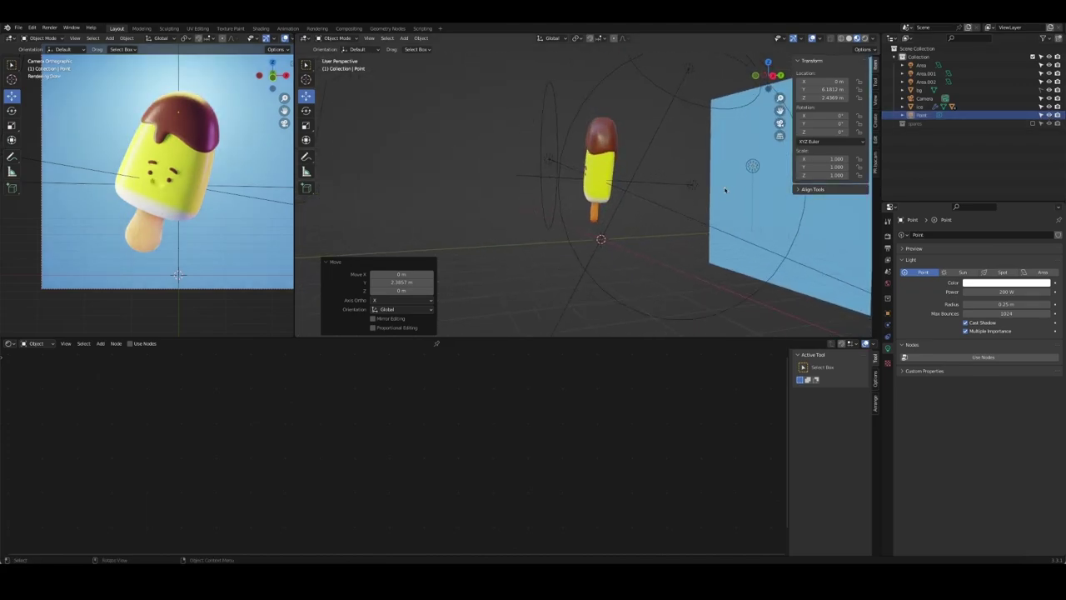
drag(754, 145, 745, 150)
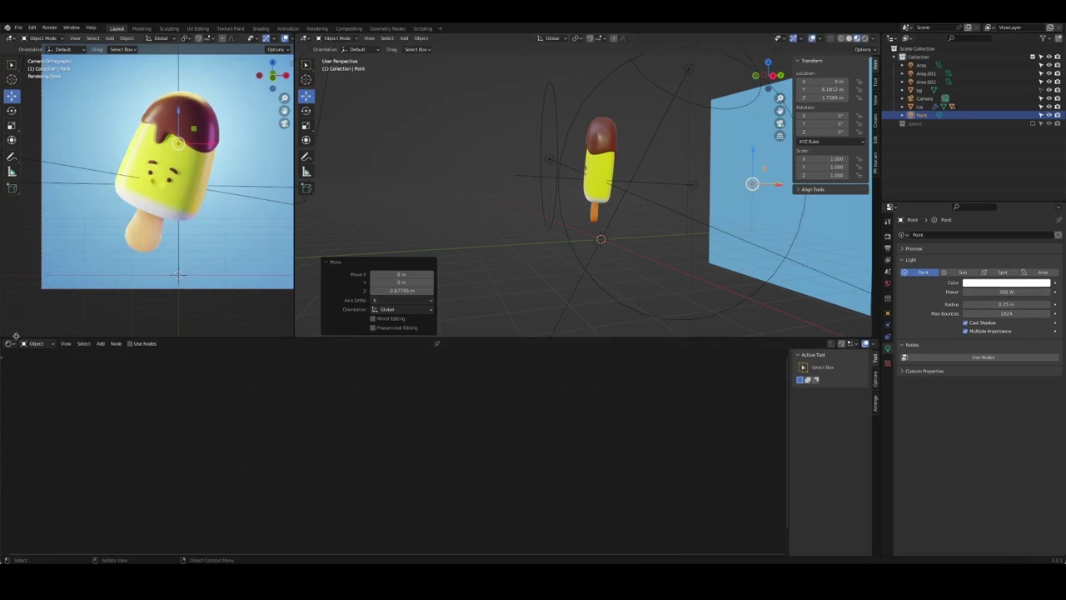
Enlarge the 3D views by shrinking the bottom panel
click(11, 342)
drag(255, 337, 248, 503)
scroll(500, 250, down, 4)
scroll(155, 248, down, 3)
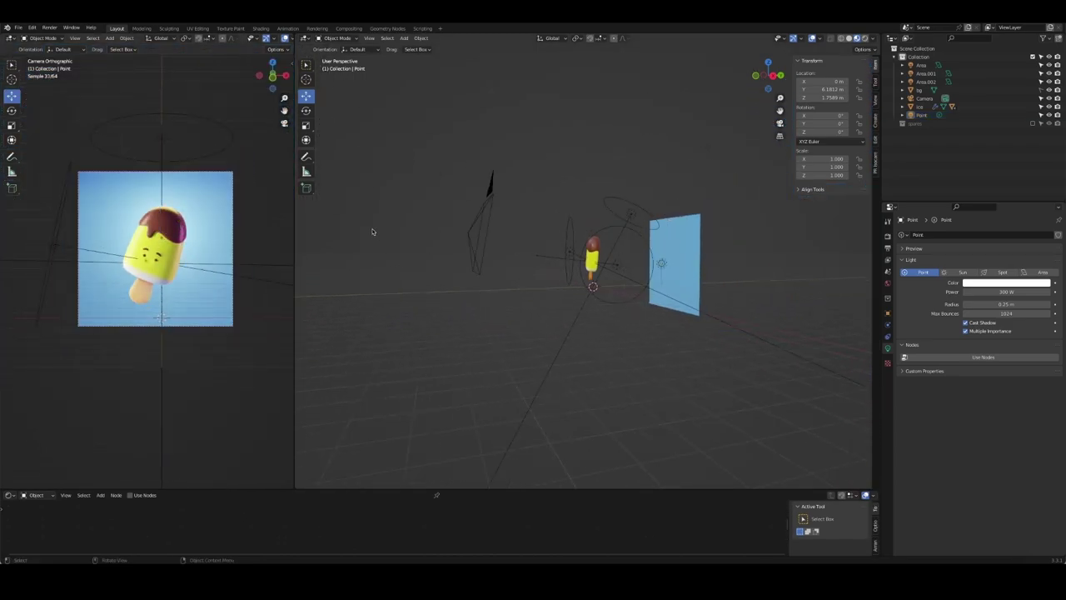
Through the camera view, set the yellow area light to 2000 W power and 3.05 m size
key(ctrl+s)
key(KP_0)
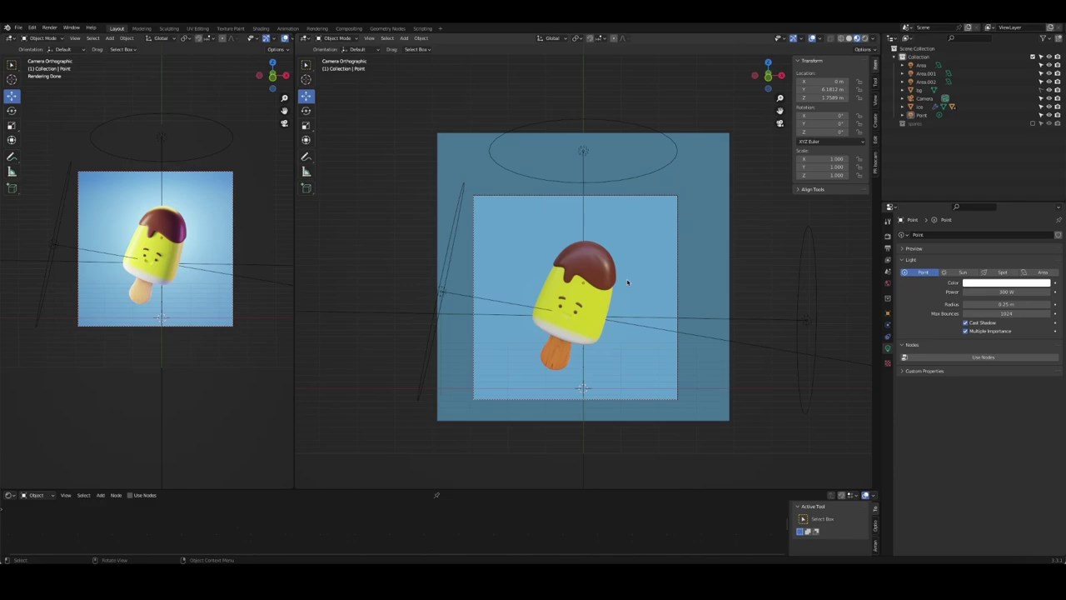
click(922, 65)
double_click(997, 292)
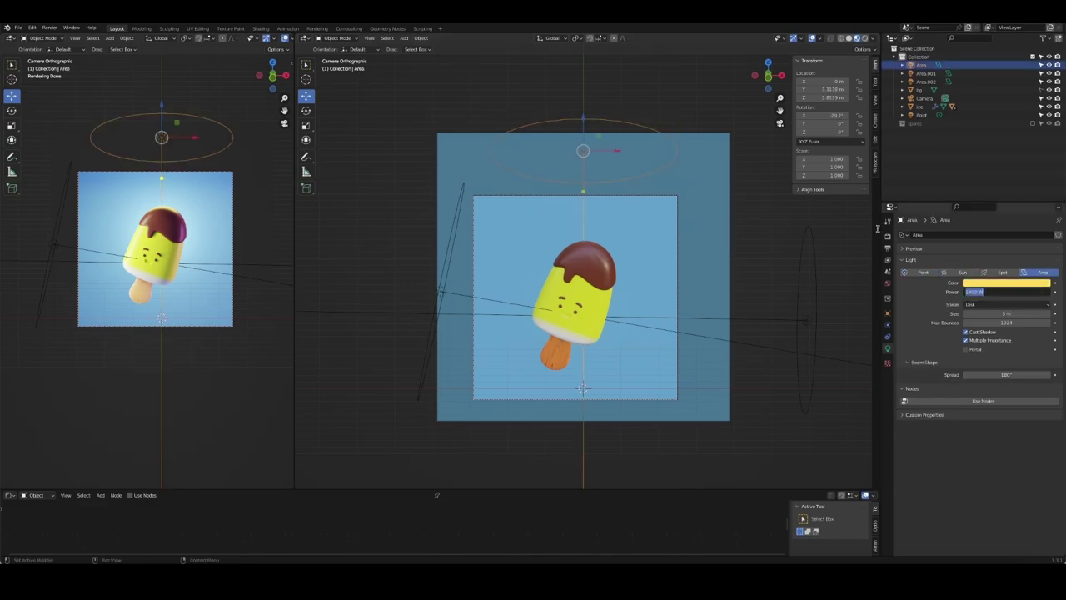
text(00)
key(Return)
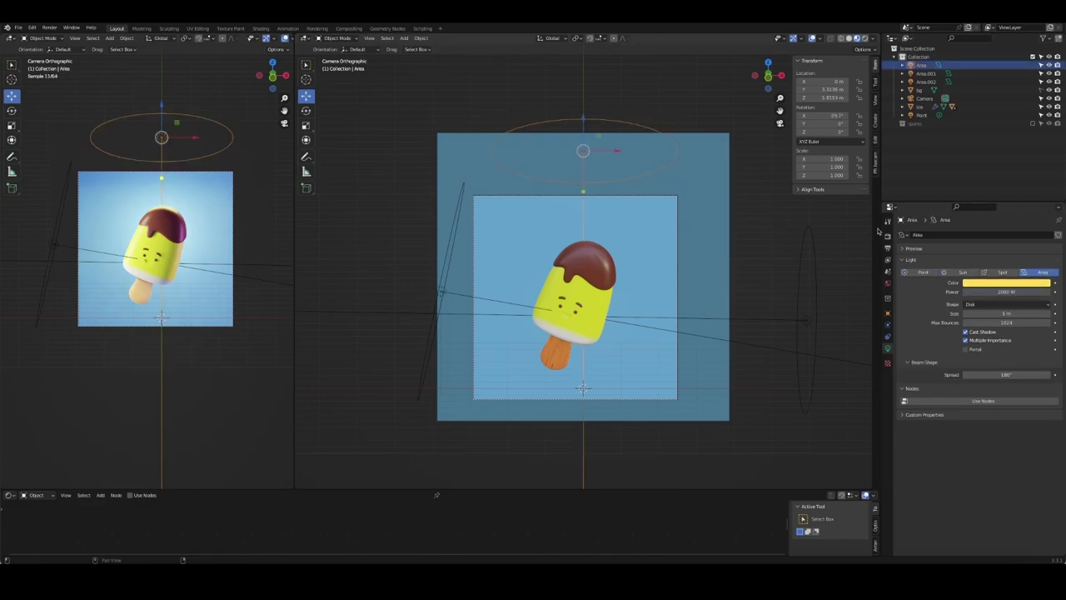
drag(1029, 313, 991, 313)
click(708, 187)
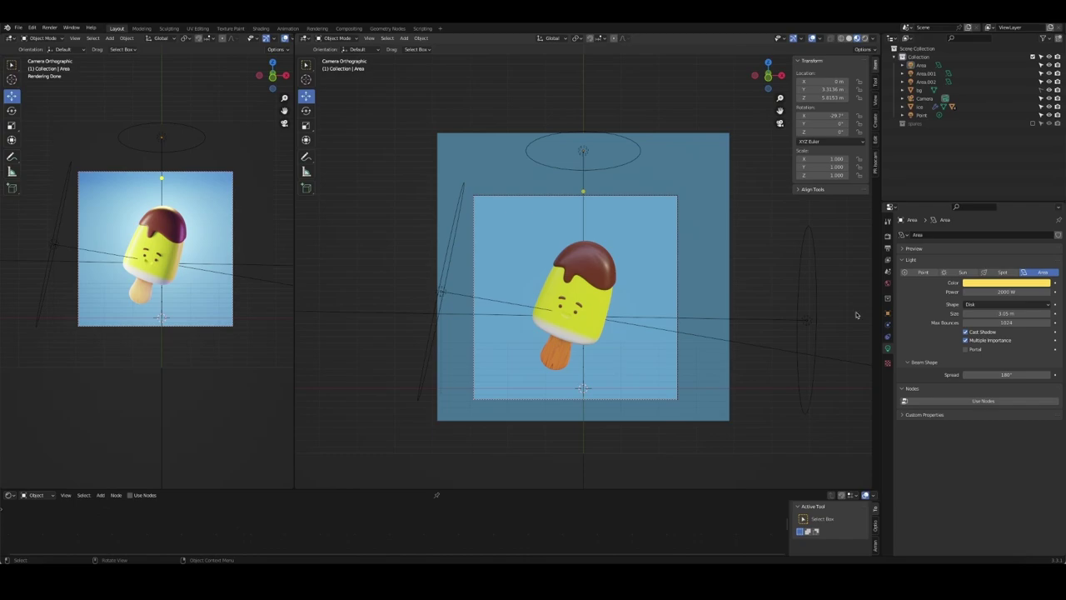
Change the world background colour to pink
click(887, 283)
click(1012, 287)
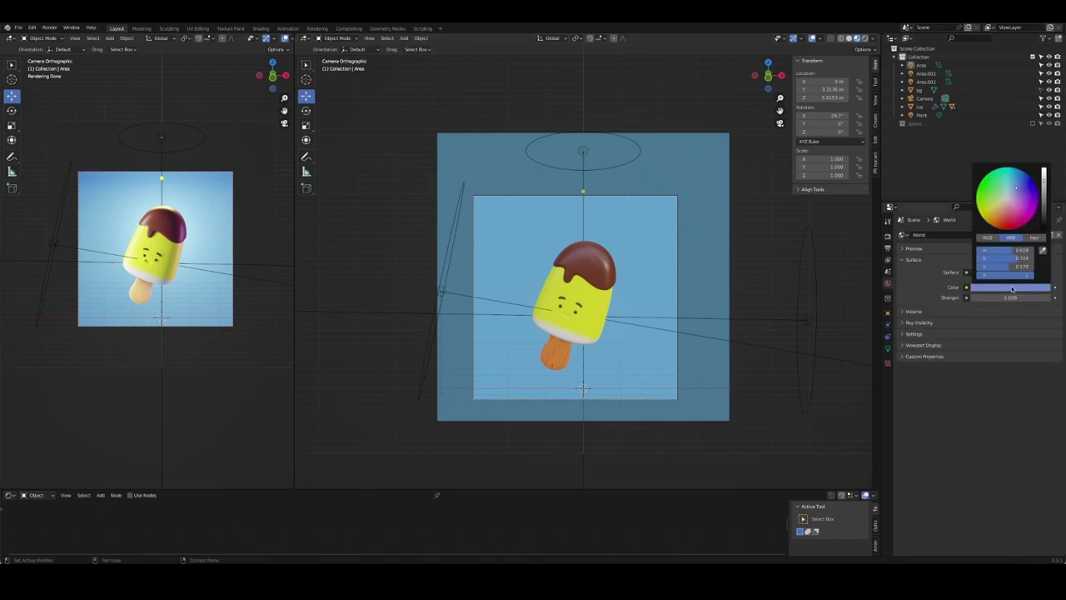
click(1044, 179)
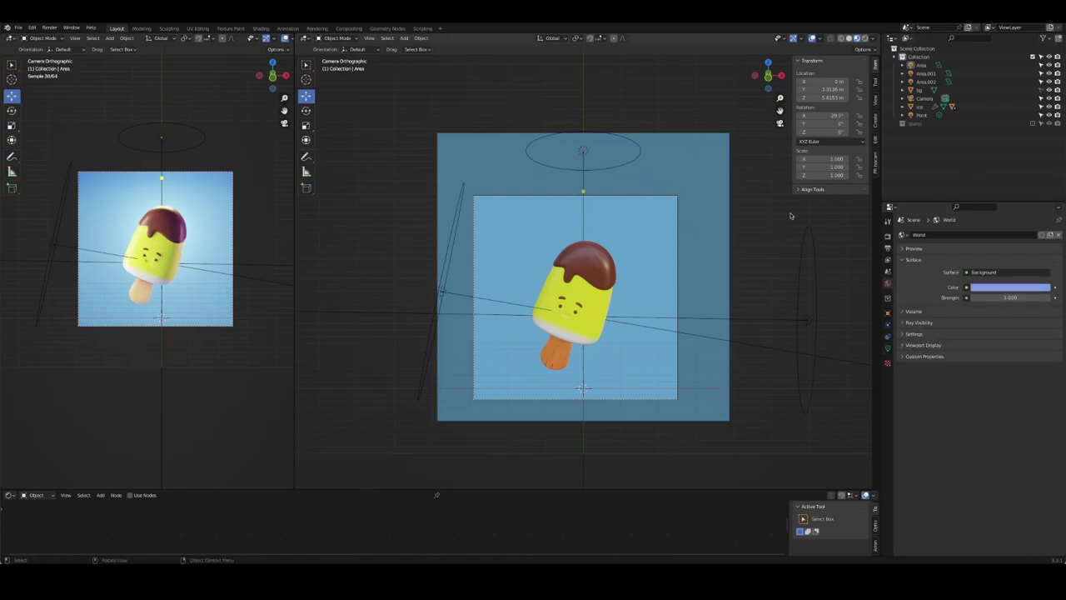
key(ctrl+s)
click(1013, 288)
click(1017, 202)
Set the point light to 200 W, enlarge its radius, and save Ice Cream.blend
click(921, 115)
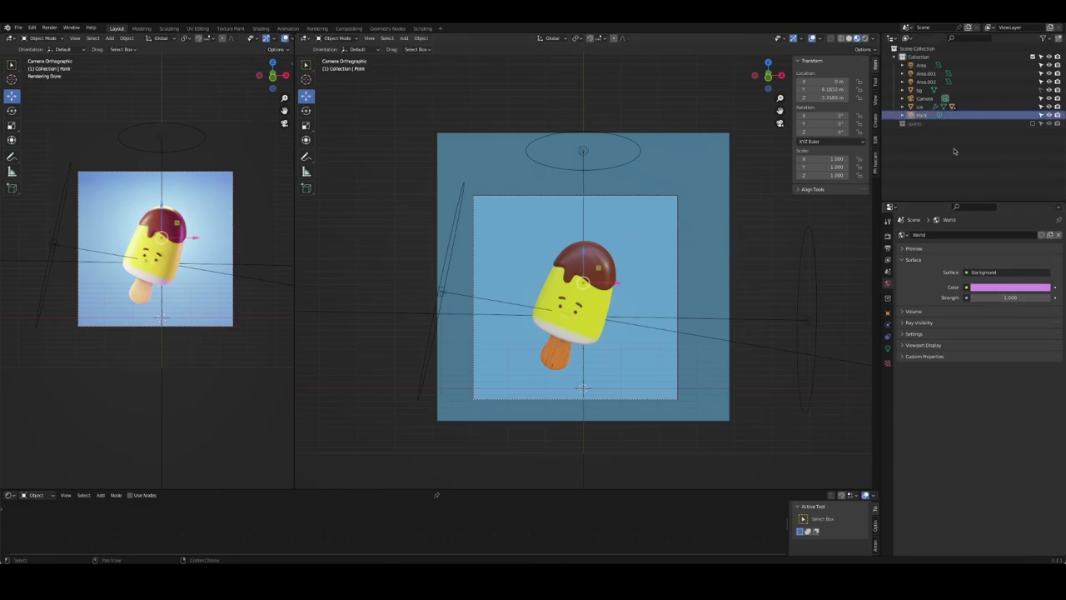
click(888, 348)
double_click(1007, 291)
text(200 W)
key(Return)
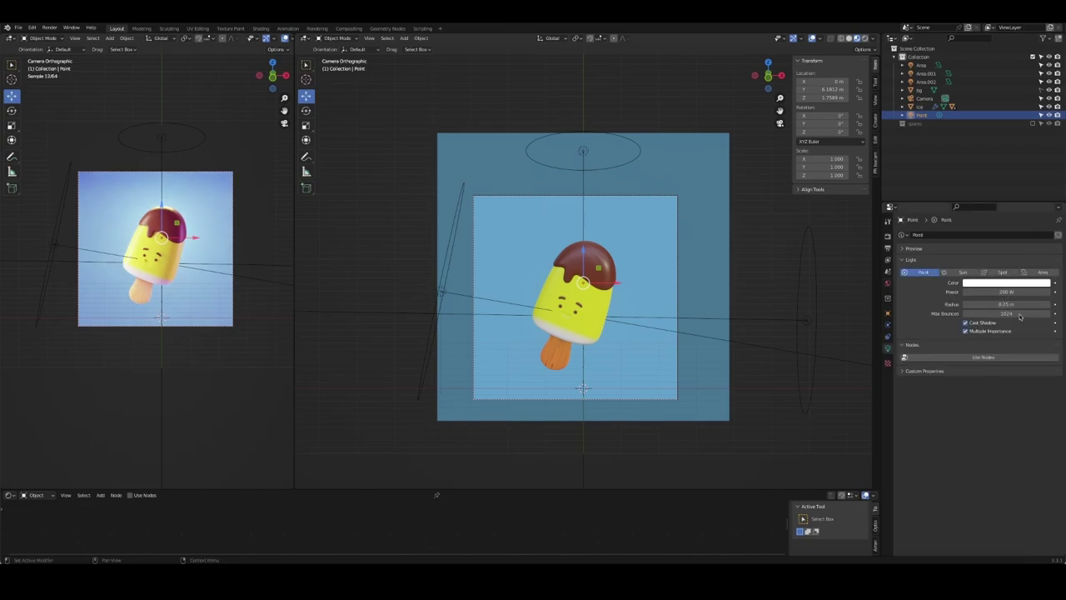
drag(998, 304, 1033, 304)
drag(1007, 304, 1037, 304)
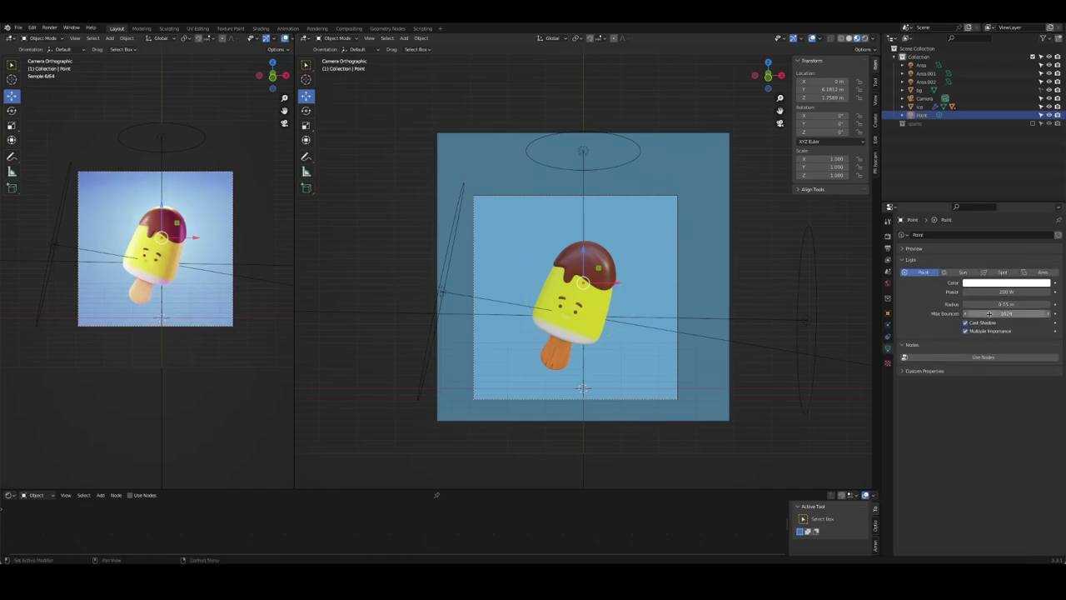
click(766, 294)
key(ctrl+s)
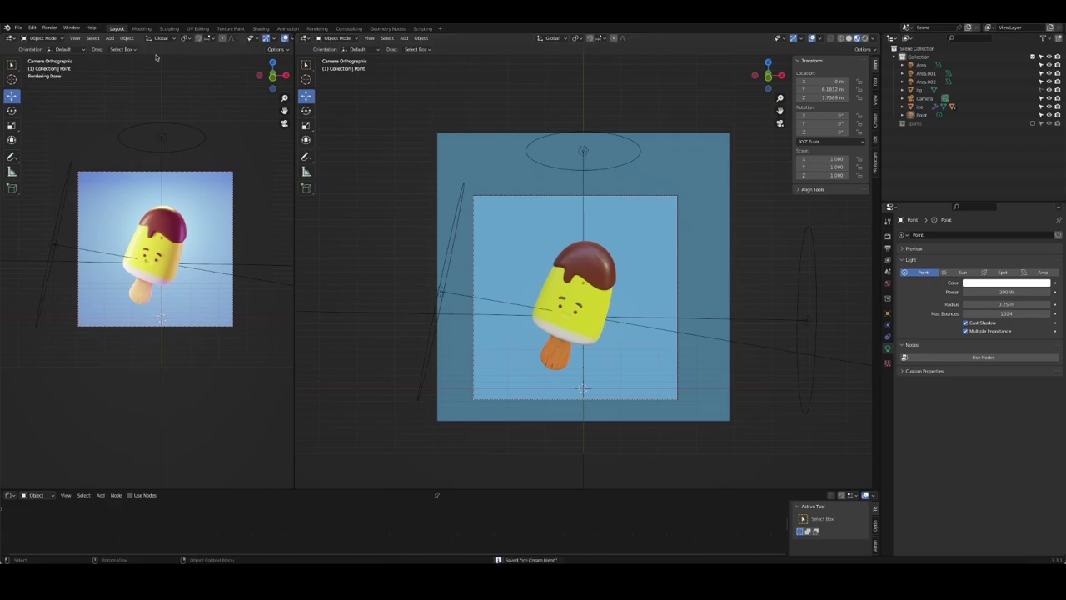
Render the final popsicle image with the wood-grain stick, then close the render result
click(49, 27)
click(65, 38)
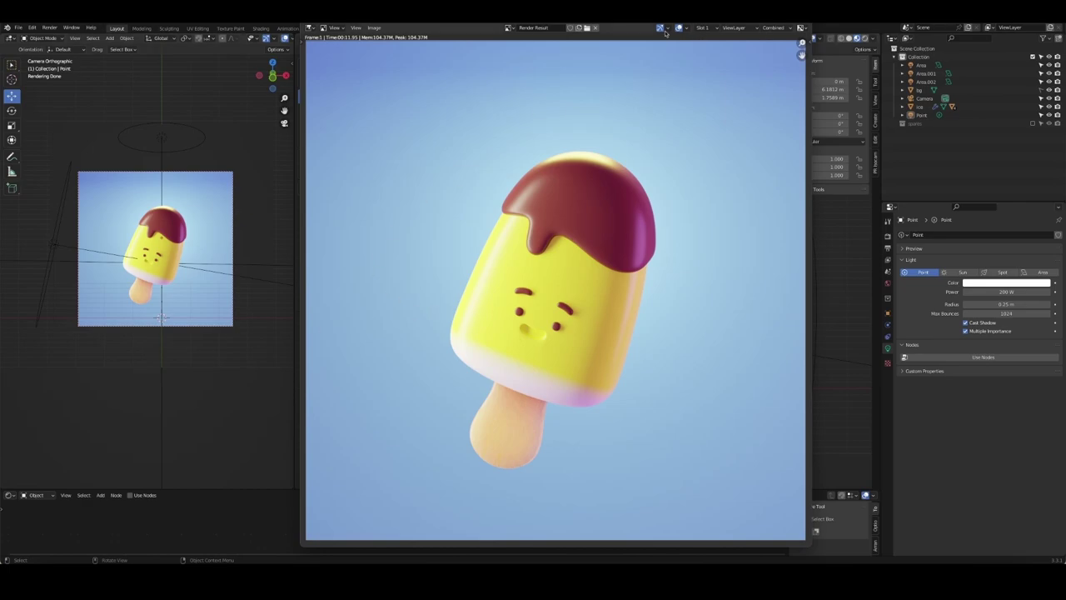
key(Escape)
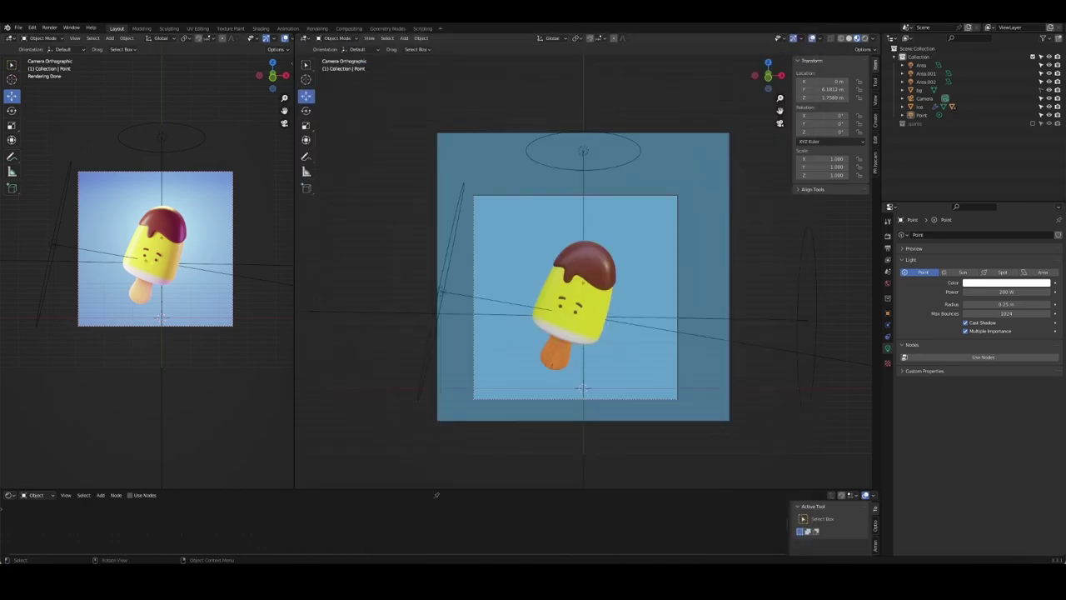
right_click(862, 51)
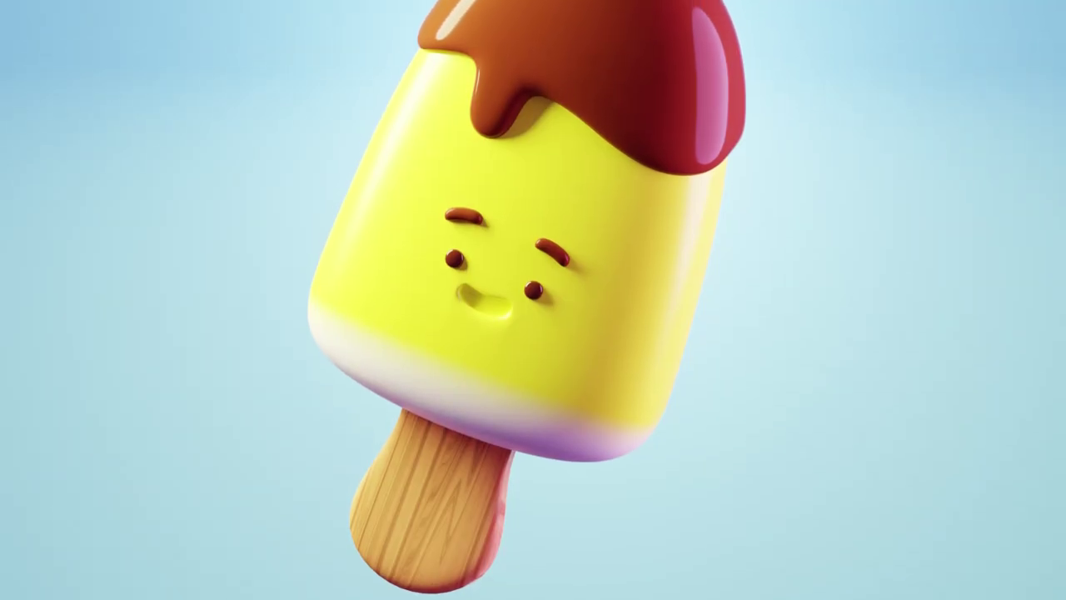